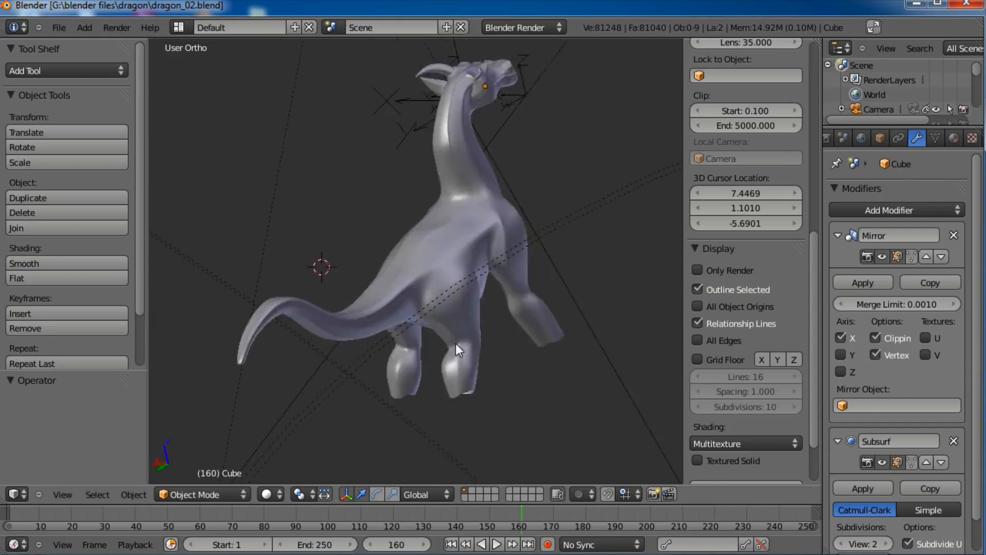
Step: Select the dragon mesh in the right side view and enter Edit Mode
{"action": "middle_click_drag", "start_coordinate": [468, 312], "coordinate": [549, 288]}
{"action": "middle_click_drag", "start_coordinate": [440, 379], "coordinate": [382, 308]}
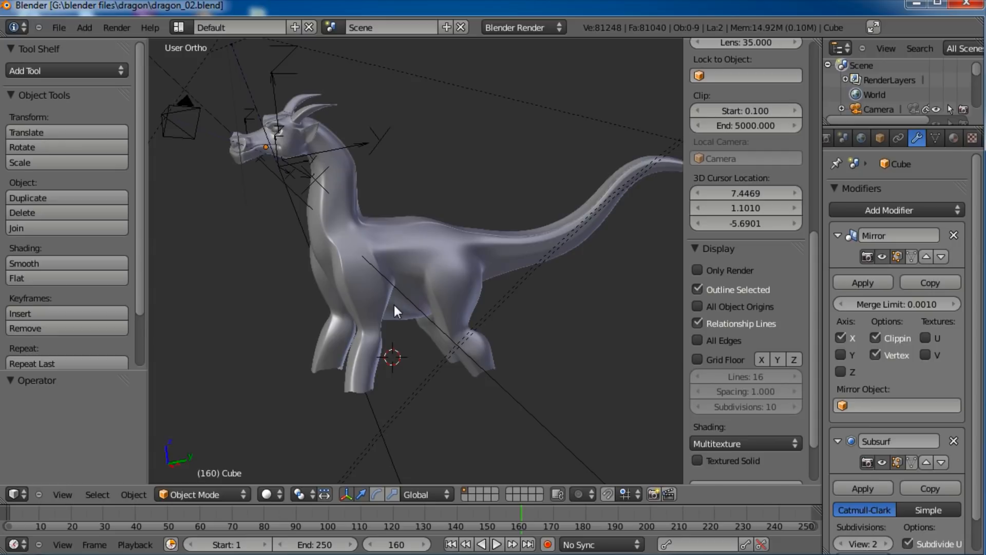
{"action": "key", "text": "KP_3"}
{"action": "scroll", "coordinate": [394, 306], "scroll_direction": "down", "scroll_amount": 5}
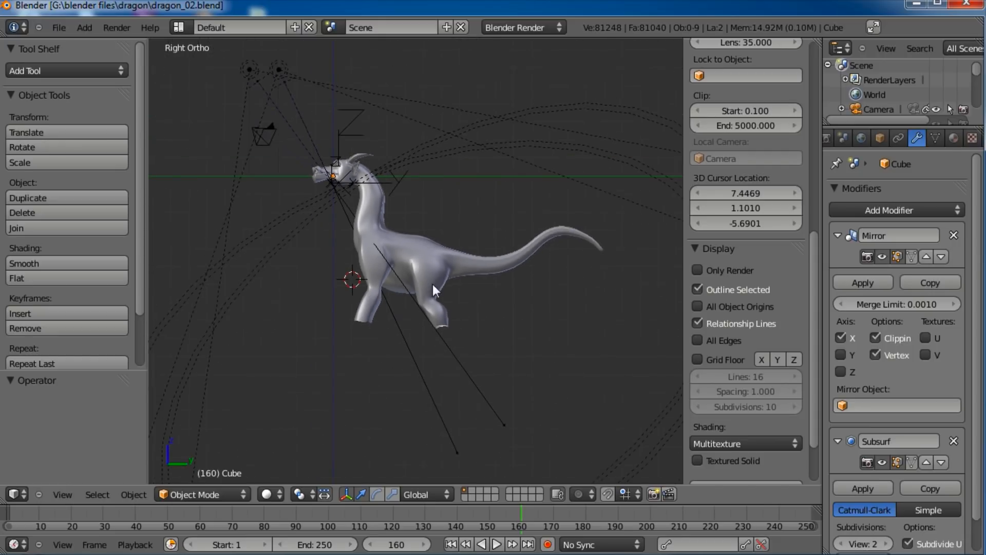
{"action": "scroll", "coordinate": [414, 304], "scroll_direction": "up", "scroll_amount": 2}
{"action": "right_click", "coordinate": [399, 318]}
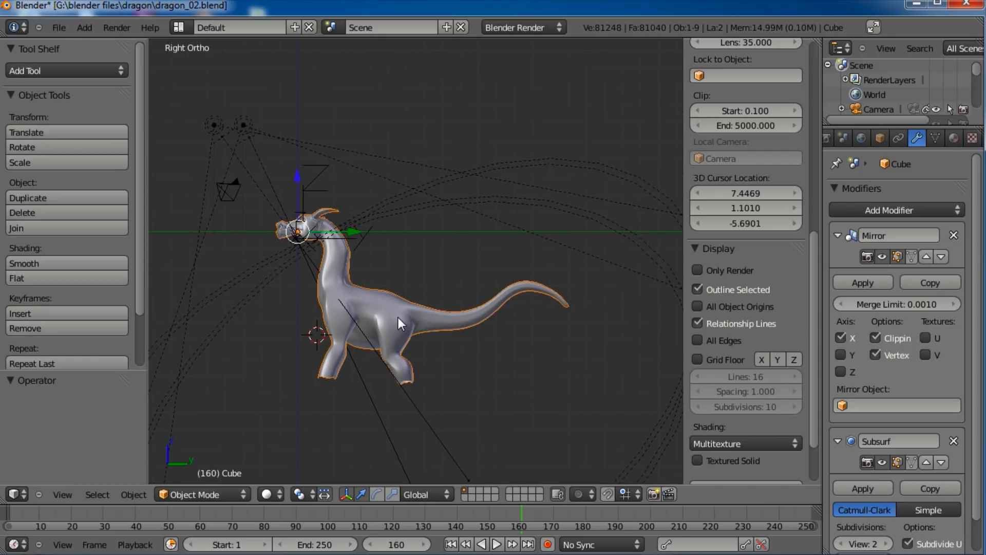
{"action": "key", "text": "Tab"}
{"action": "scroll", "coordinate": [411, 319], "scroll_direction": "up", "scroll_amount": 2}
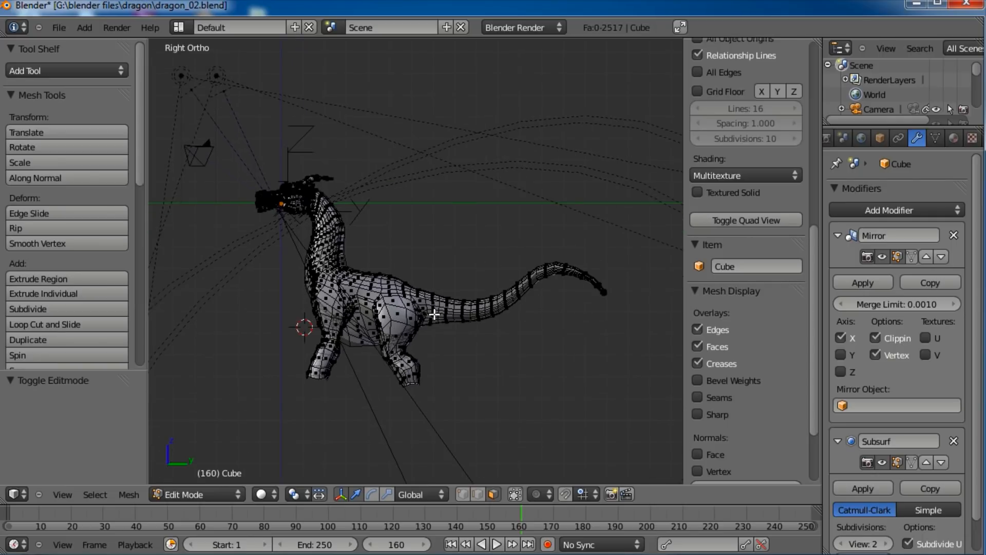
Step: Clear the selection and box-select the faces of the dragon's tail, legs and body below the neck
{"action": "key", "text": "a"}
{"action": "key", "text": "a"}
{"action": "key", "text": "b"}
{"action": "left_click_drag", "start_coordinate": [617, 257], "coordinate": [439, 370]}
{"action": "key", "text": "b"}
{"action": "left_click_drag", "start_coordinate": [448, 436], "coordinate": [311, 274]}
{"action": "scroll", "coordinate": [379, 301], "scroll_direction": "up", "scroll_amount": 3}
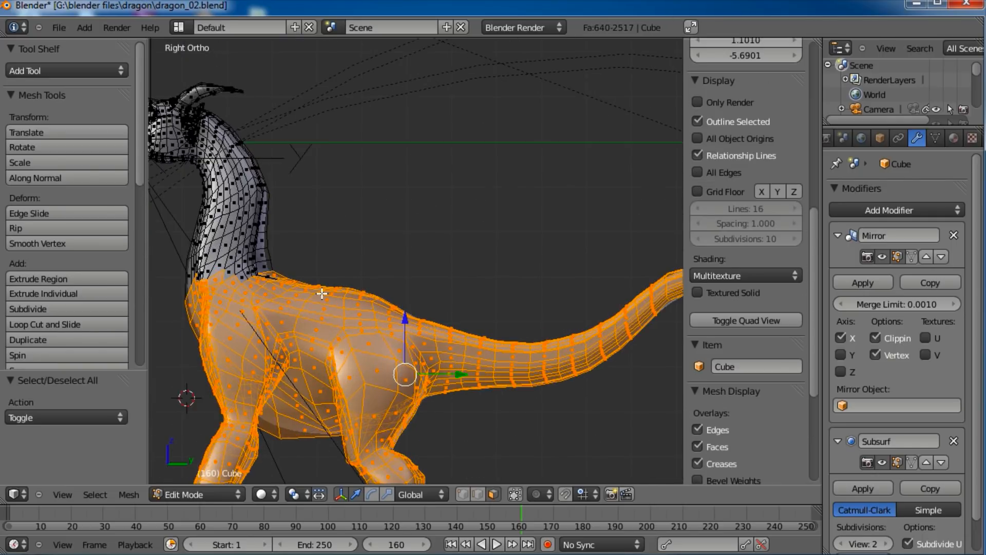
Step: Extend the body selection with the missing face loops around the base of the neck
{"action": "right_click", "coordinate": [345, 279], "text": "alt+shift"}
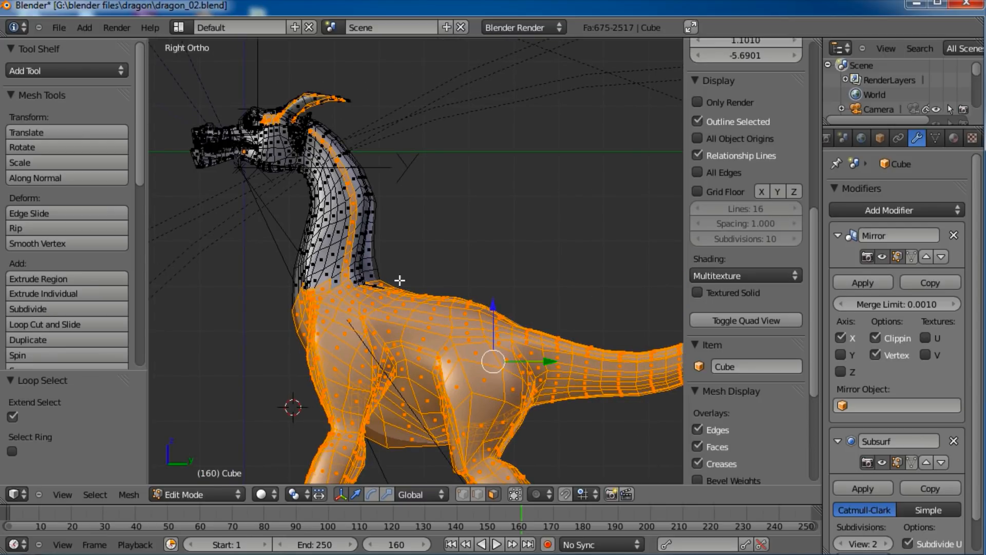
{"action": "key", "text": "ctrl+z"}
{"action": "right_click", "coordinate": [344, 277], "text": "alt+shift"}
{"action": "scroll", "coordinate": [456, 293], "scroll_direction": "up", "scroll_amount": 3}
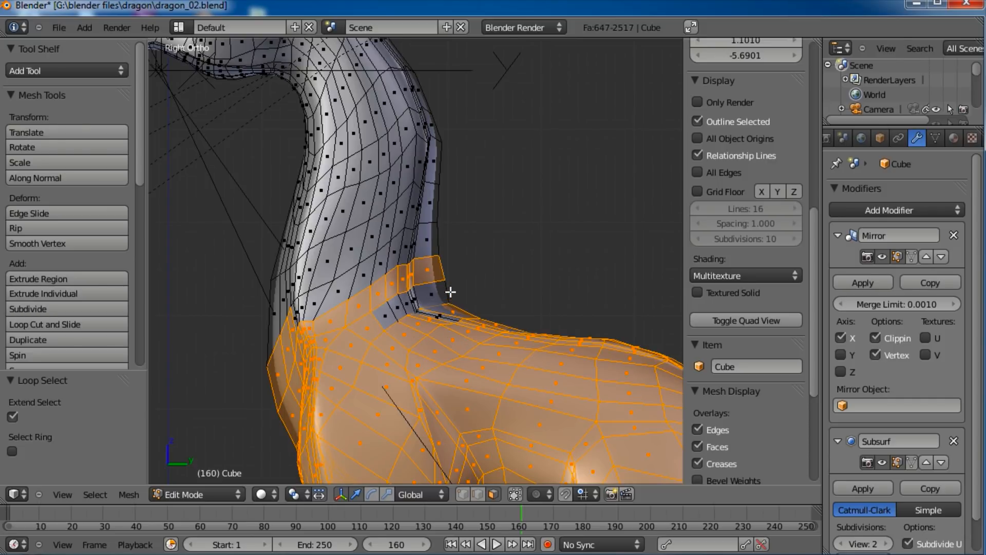
{"action": "right_click", "coordinate": [478, 329], "text": "alt+shift"}
{"action": "right_click", "coordinate": [453, 323], "text": "alt+shift"}
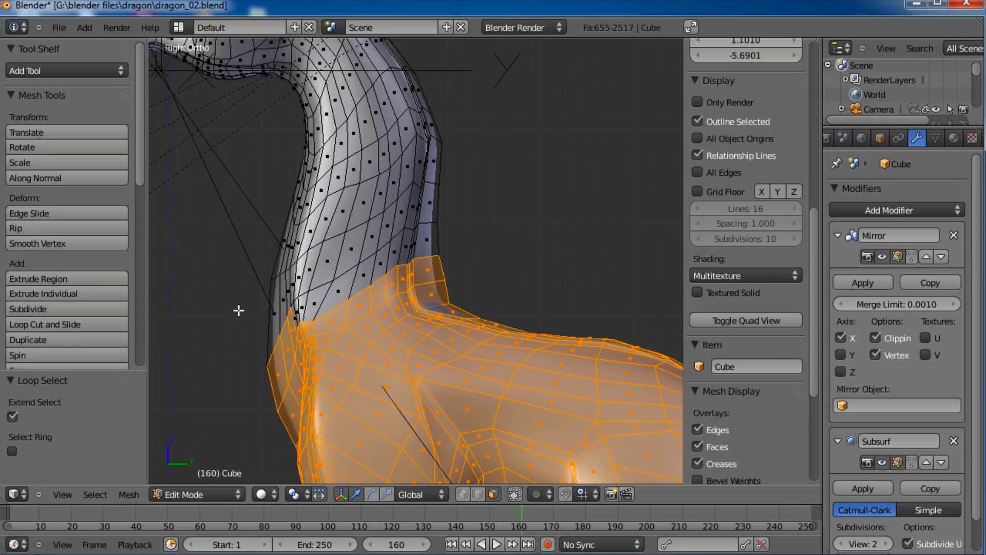
{"action": "right_click", "coordinate": [326, 311], "text": "alt+shift"}
{"action": "scroll", "coordinate": [329, 317], "scroll_direction": "down", "scroll_amount": 5}
{"action": "scroll", "coordinate": [348, 299], "scroll_direction": "up", "scroll_amount": 1}
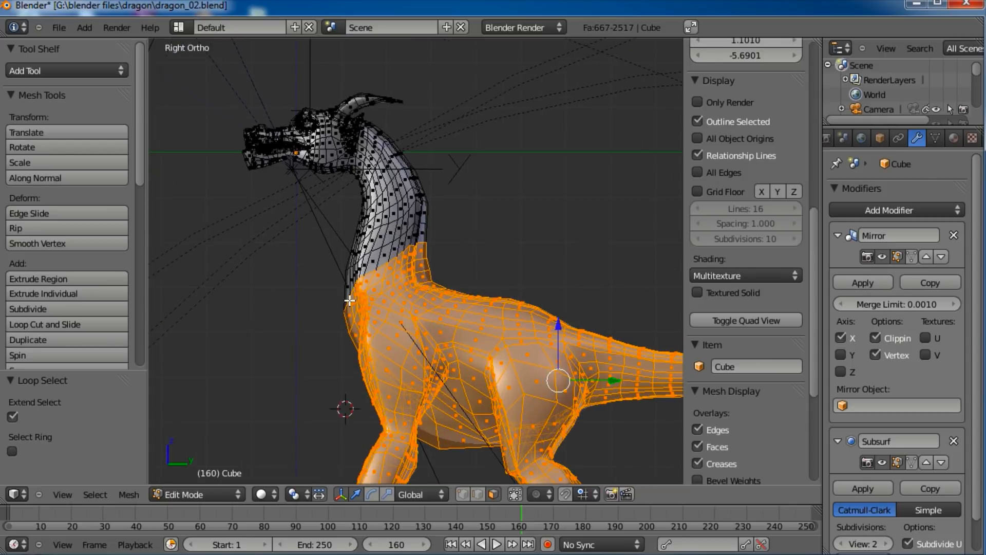
Step: Using smooth proportional editing, move the selected body 0.296 on Y and -4.148 on Z to stretch the neck
{"action": "scroll", "coordinate": [349, 301], "scroll_direction": "down", "scroll_amount": 3}
{"action": "scroll", "coordinate": [452, 283], "scroll_direction": "up", "scroll_amount": 1}
{"action": "key", "text": "o"}
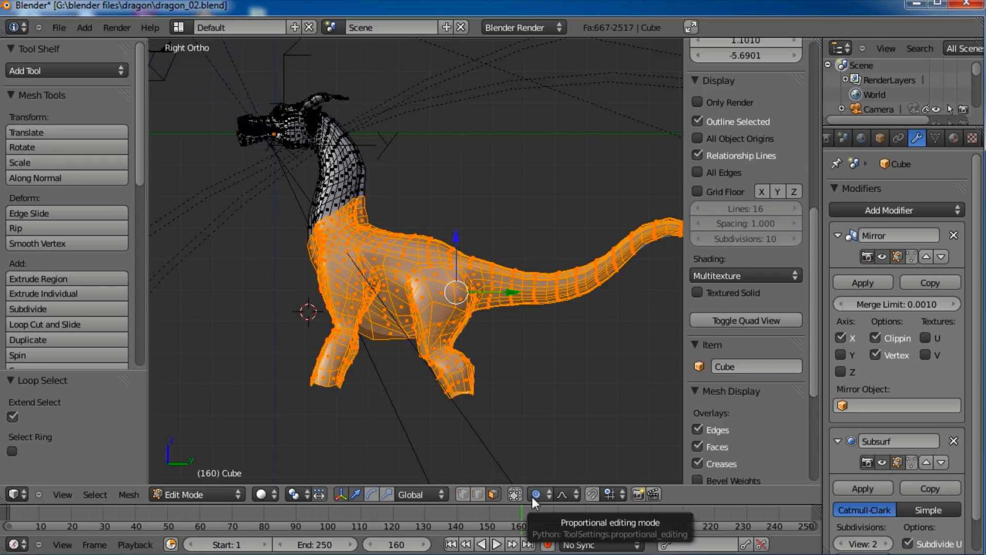
{"action": "middle_click_drag", "start_coordinate": [525, 341], "coordinate": [495, 326], "text": "shift"}
{"action": "key", "text": "g"}
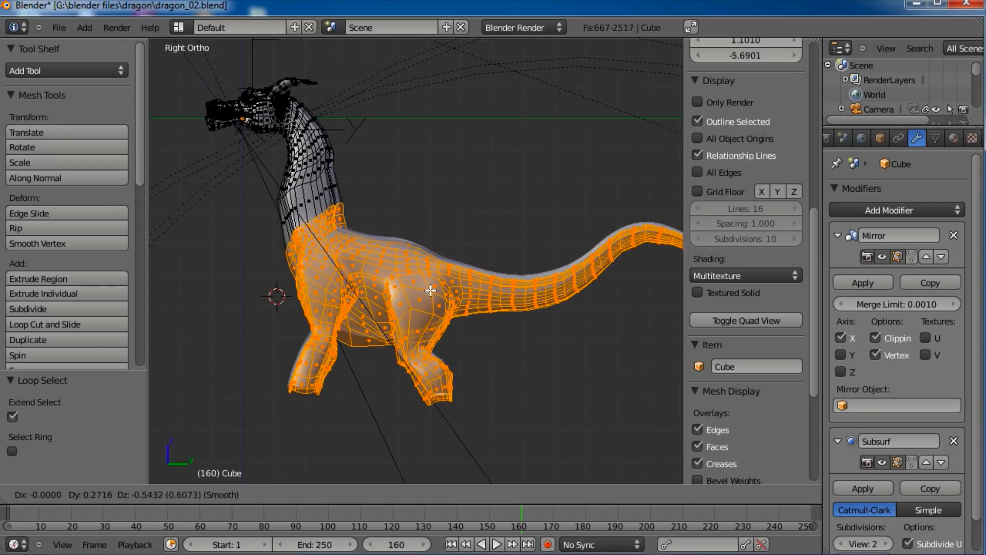
{"action": "scroll", "coordinate": [441, 314], "scroll_direction": "down", "scroll_amount": 12}
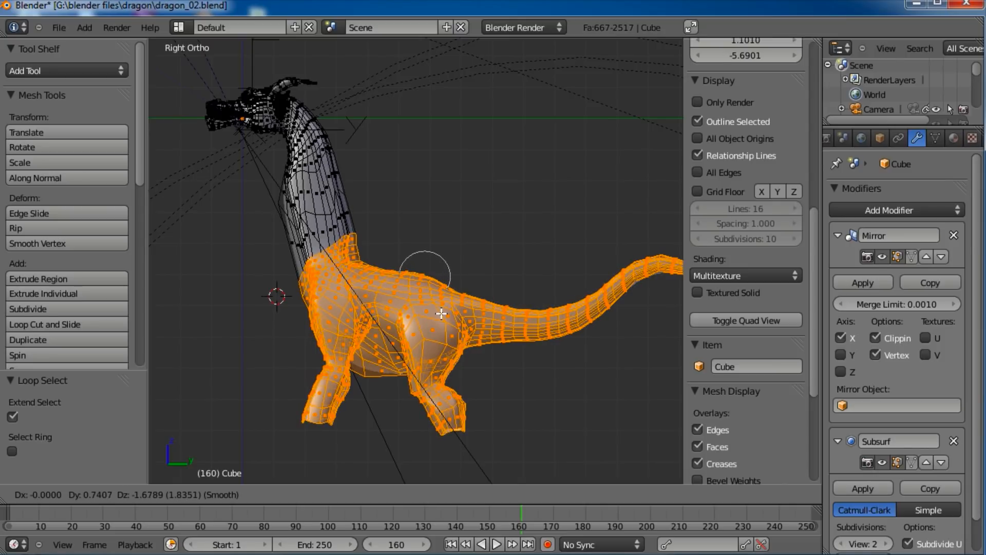
{"action": "scroll", "coordinate": [451, 329], "scroll_direction": "down", "scroll_amount": 6}
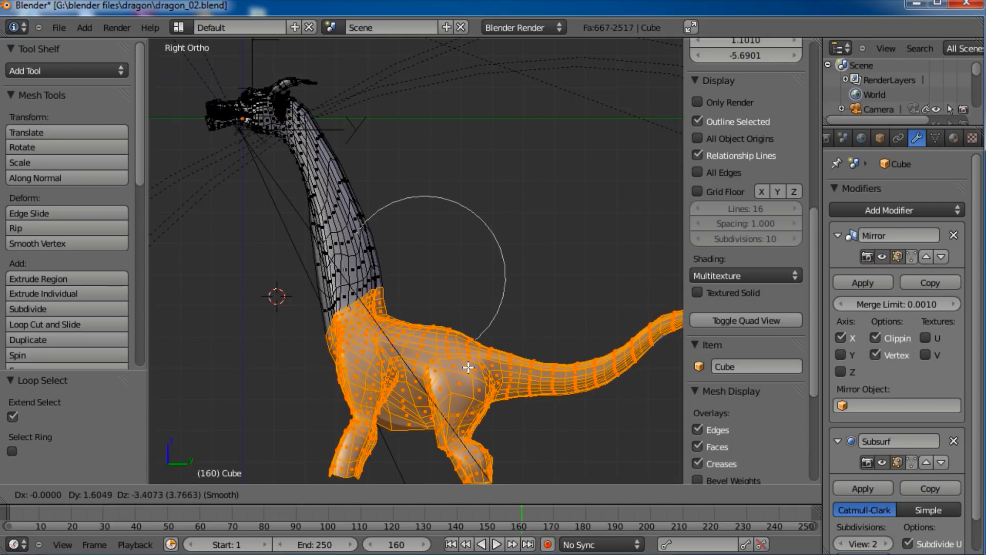
{"action": "scroll", "coordinate": [468, 367], "scroll_direction": "up", "scroll_amount": 3}
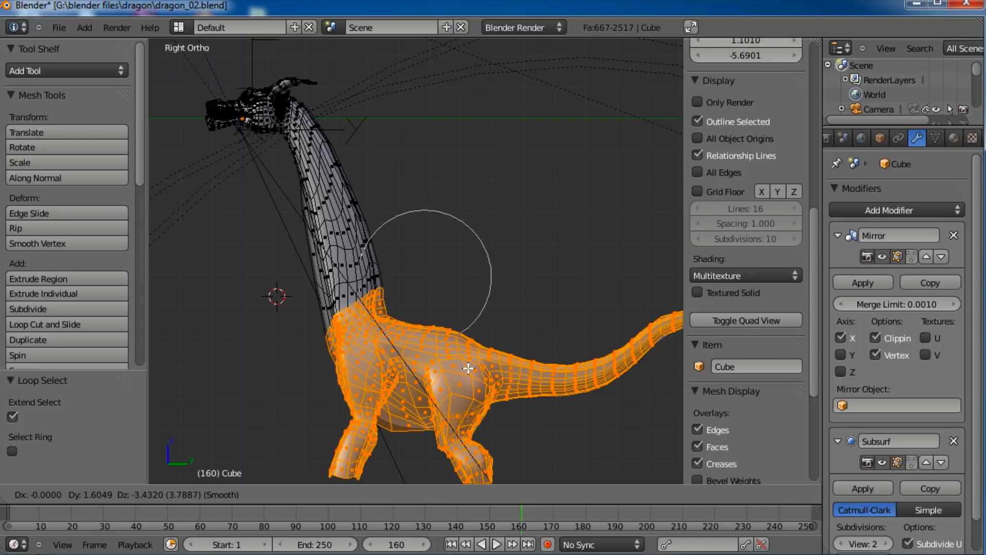
{"action": "scroll", "coordinate": [468, 367], "scroll_direction": "down", "scroll_amount": 1}
{"action": "scroll", "coordinate": [468, 368], "scroll_direction": "up", "scroll_amount": 1}
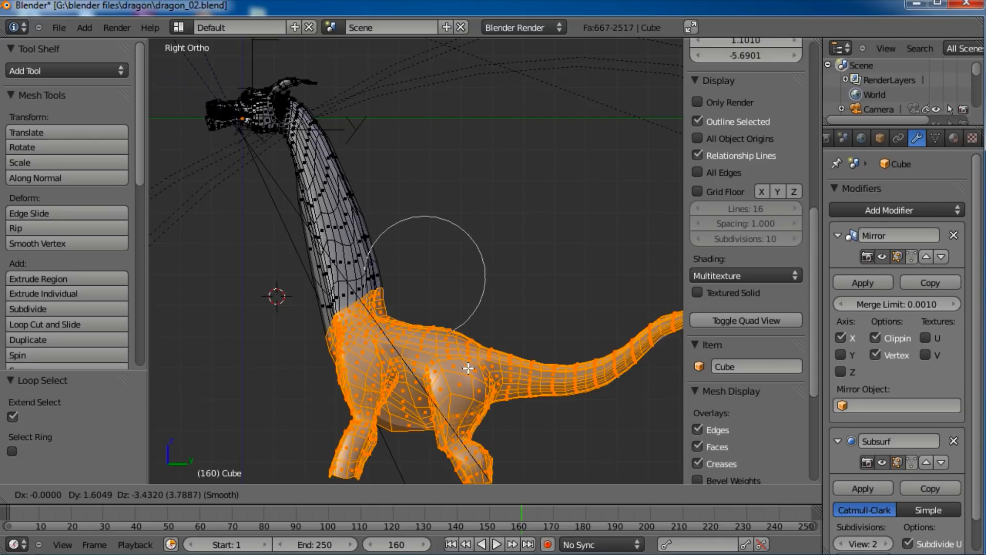
{"action": "scroll", "coordinate": [468, 367], "scroll_direction": "down", "scroll_amount": 1}
{"action": "scroll", "coordinate": [468, 367], "scroll_direction": "up", "scroll_amount": 1}
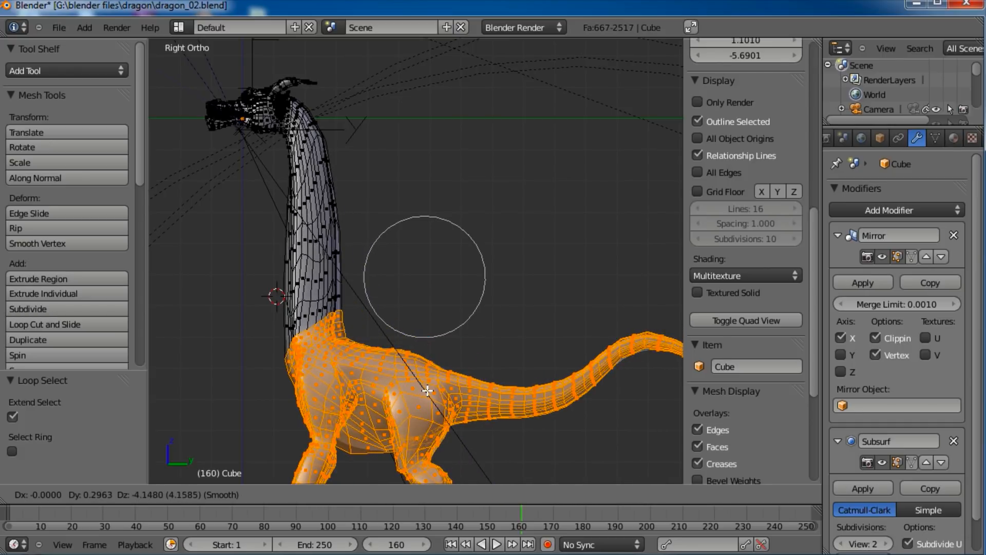
{"action": "left_click", "coordinate": [449, 376]}
Step: Inspect the stretched neck's mesh from the shoulders up to the head
{"action": "middle_click_drag", "start_coordinate": [377, 301], "coordinate": [440, 315]}
{"action": "mouse_move", "coordinate": [379, 295]}
{"action": "middle_mouse_down"}
{"action": "mouse_move", "coordinate": [524, 308]}
{"action": "mouse_move", "coordinate": [418, 322]}
{"action": "middle_mouse_up"}
{"action": "scroll", "coordinate": [396, 305], "scroll_direction": "up", "scroll_amount": 4}
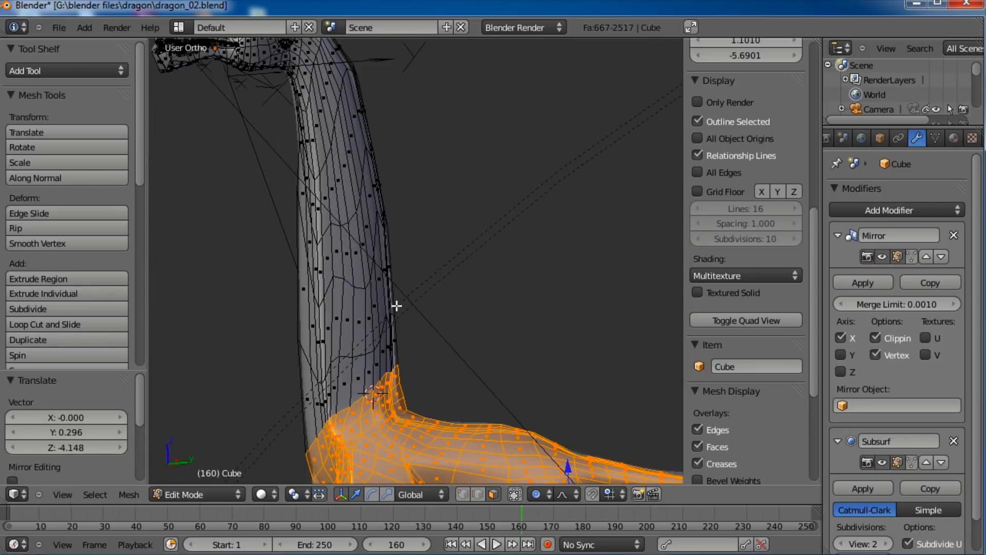
{"action": "middle_click_drag", "start_coordinate": [359, 242], "coordinate": [481, 323], "text": "shift"}
{"action": "scroll", "coordinate": [453, 277], "scroll_direction": "up", "scroll_amount": 2}
{"action": "middle_click_drag", "start_coordinate": [443, 260], "coordinate": [498, 252]}
{"action": "middle_click_drag", "start_coordinate": [551, 290], "coordinate": [473, 325]}
{"action": "scroll", "coordinate": [467, 251], "scroll_direction": "down", "scroll_amount": 2}
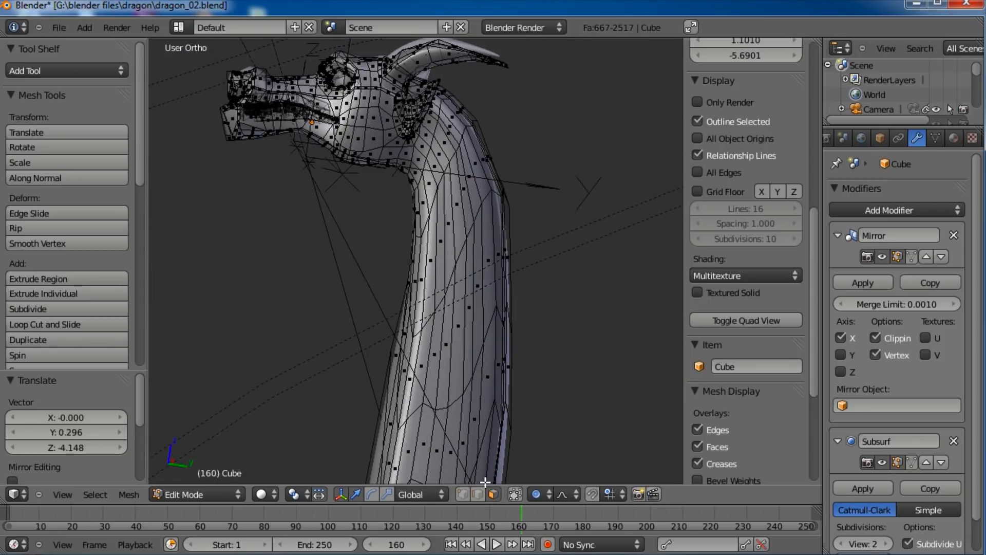
Step: Switch to vertex selection and delete the distorted edge loop around the upper neck just below the head
{"action": "left_click", "coordinate": [462, 494]}
{"action": "middle_click_drag", "start_coordinate": [463, 204], "coordinate": [434, 232]}
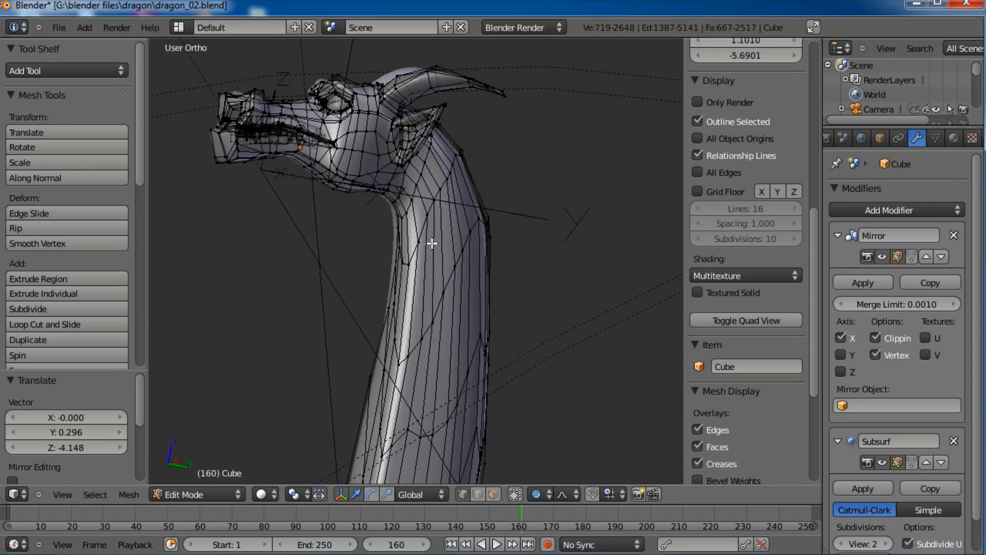
{"action": "right_click", "coordinate": [424, 231], "text": "alt"}
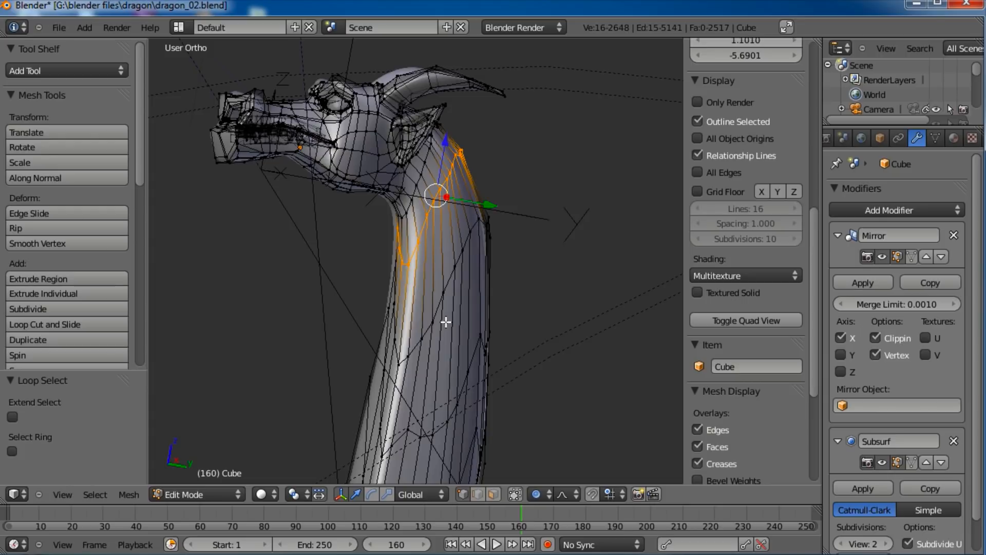
{"action": "key", "text": "x"}
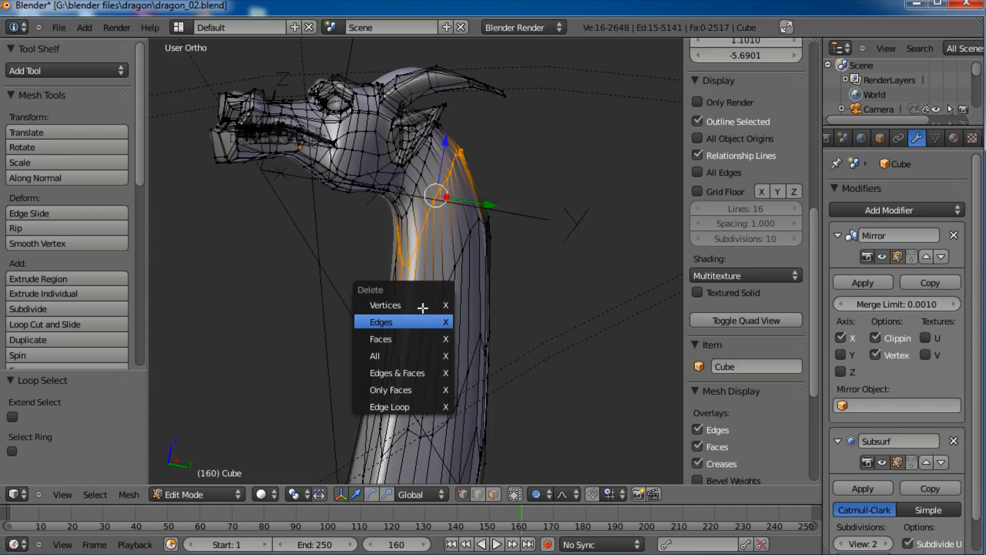
{"action": "left_click", "coordinate": [385, 406]}
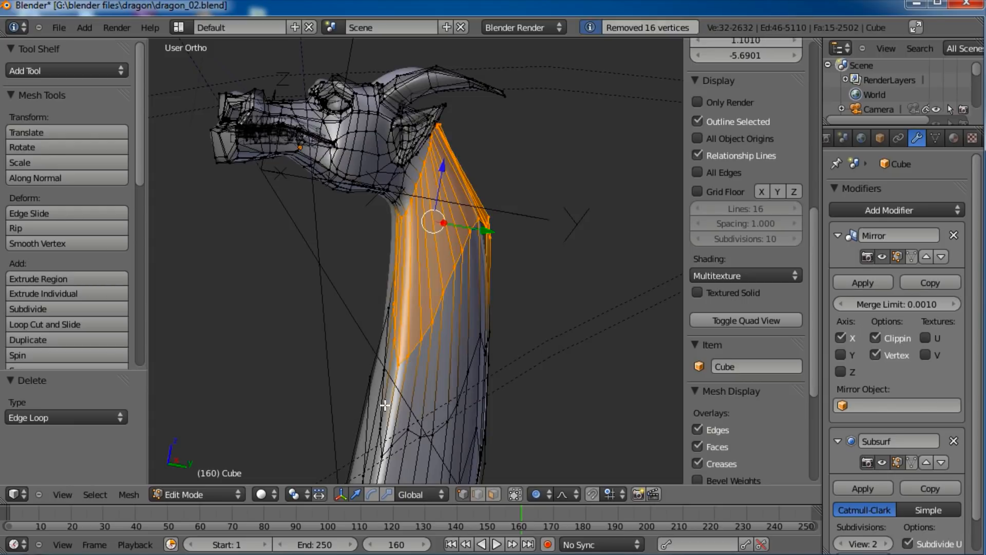
Step: Try to delete two edge loops around the middle of the neck together
{"action": "middle_click_drag", "start_coordinate": [456, 314], "coordinate": [458, 259]}
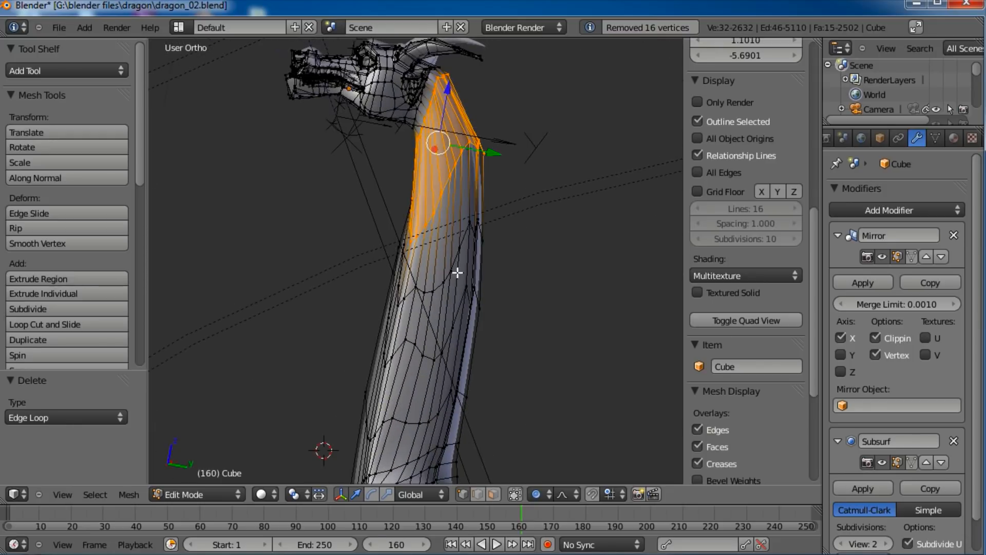
{"action": "right_click", "coordinate": [439, 288], "text": "alt"}
{"action": "right_click", "coordinate": [420, 350], "text": "alt+shift"}
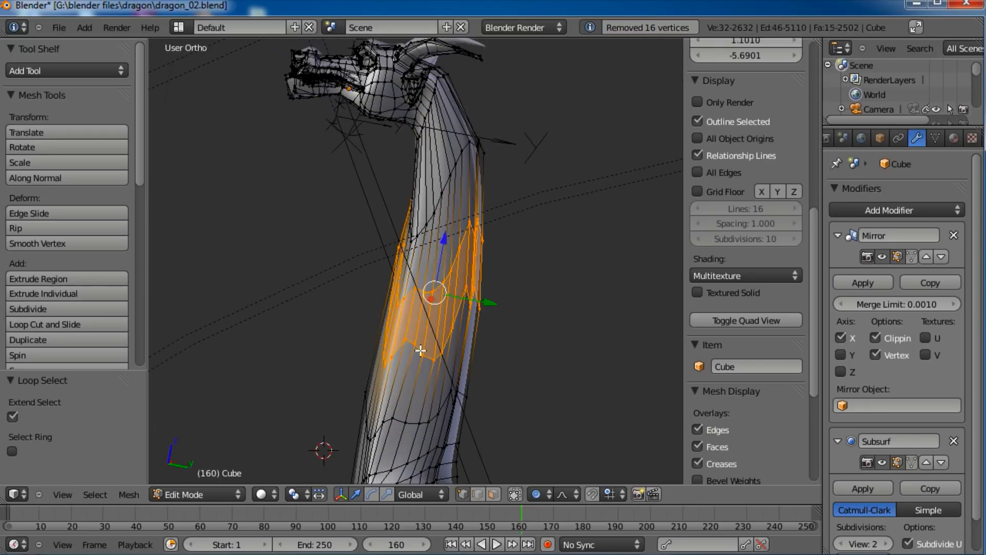
{"action": "key", "text": "x"}
{"action": "left_click", "coordinate": [445, 309]}
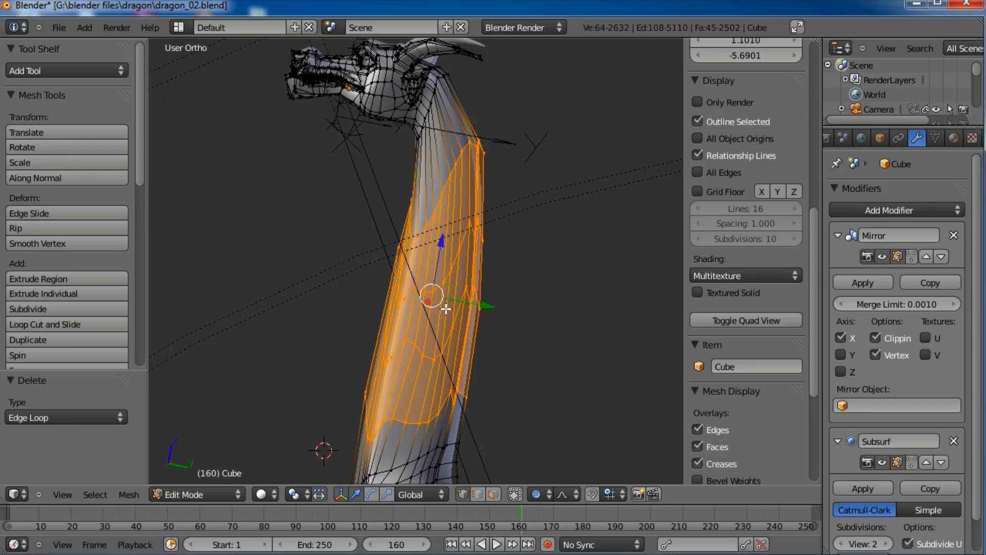
Step: Delete two distorted edge loops around the upper and middle neck, one at a time
{"action": "middle_click_drag", "start_coordinate": [409, 303], "coordinate": [458, 307]}
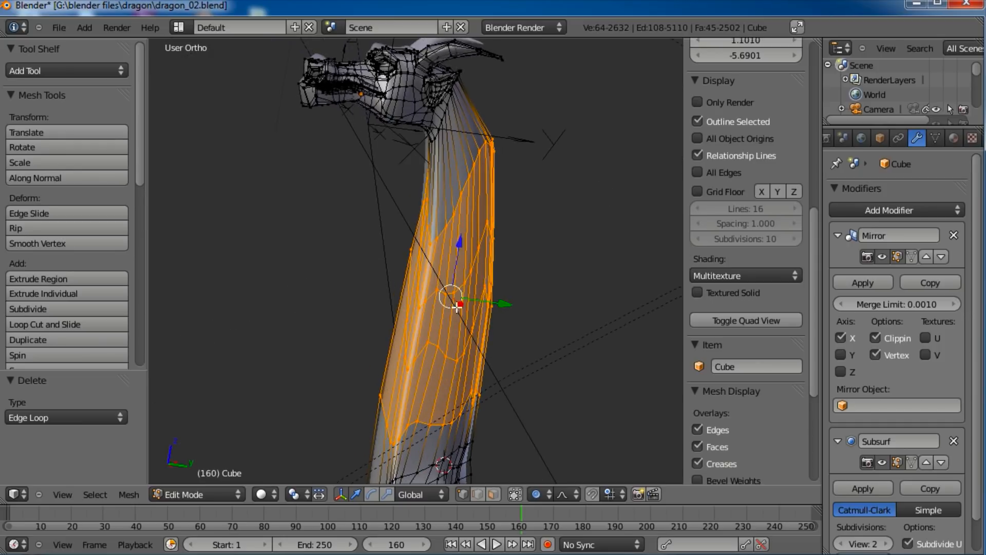
{"action": "right_click", "coordinate": [457, 205], "text": "alt"}
{"action": "key", "text": "x"}
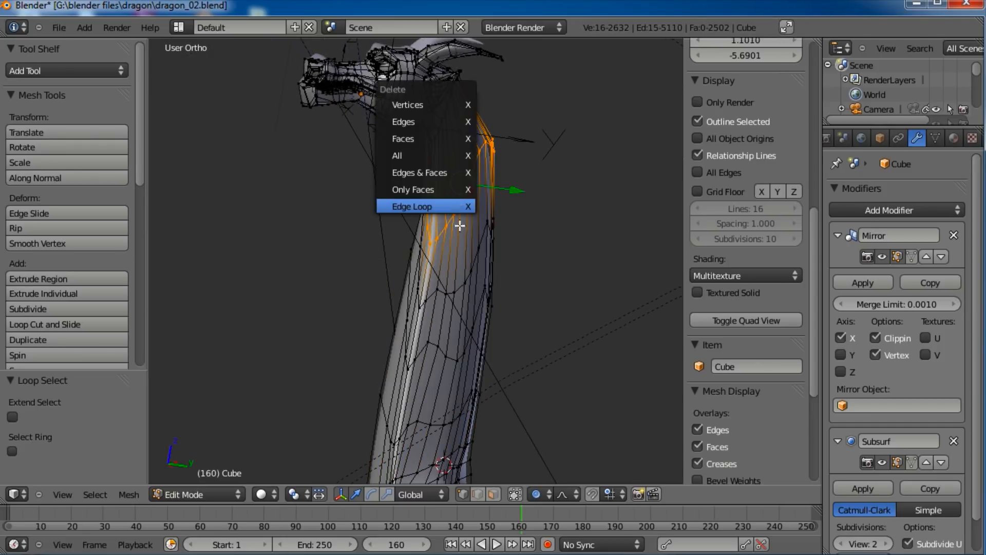
{"action": "left_click", "coordinate": [457, 207]}
{"action": "right_click", "coordinate": [460, 290], "text": "alt"}
{"action": "right_click", "coordinate": [459, 285], "text": "alt"}
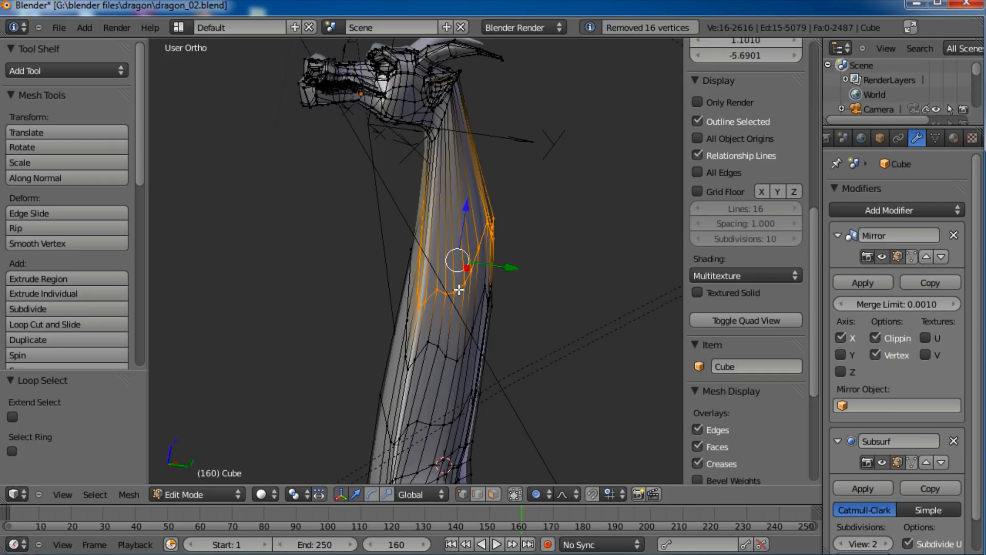
{"action": "key", "text": "x"}
{"action": "left_click", "coordinate": [458, 290]}
Step: Delete the edge loop around the lower neck just above the shoulders
{"action": "middle_click_drag", "start_coordinate": [517, 363], "coordinate": [518, 242], "text": "shift"}
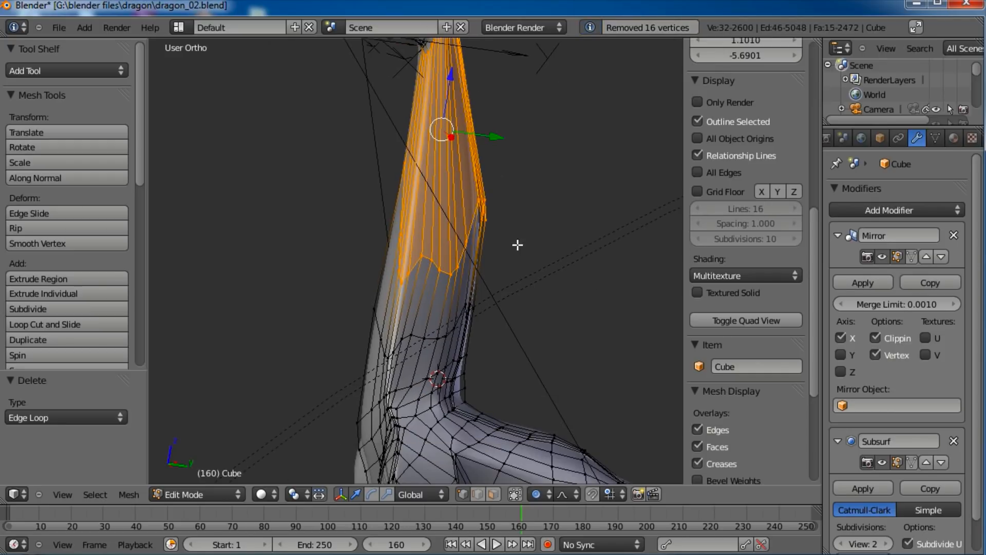
{"action": "right_click", "coordinate": [433, 334], "text": "alt"}
{"action": "key", "text": "x"}
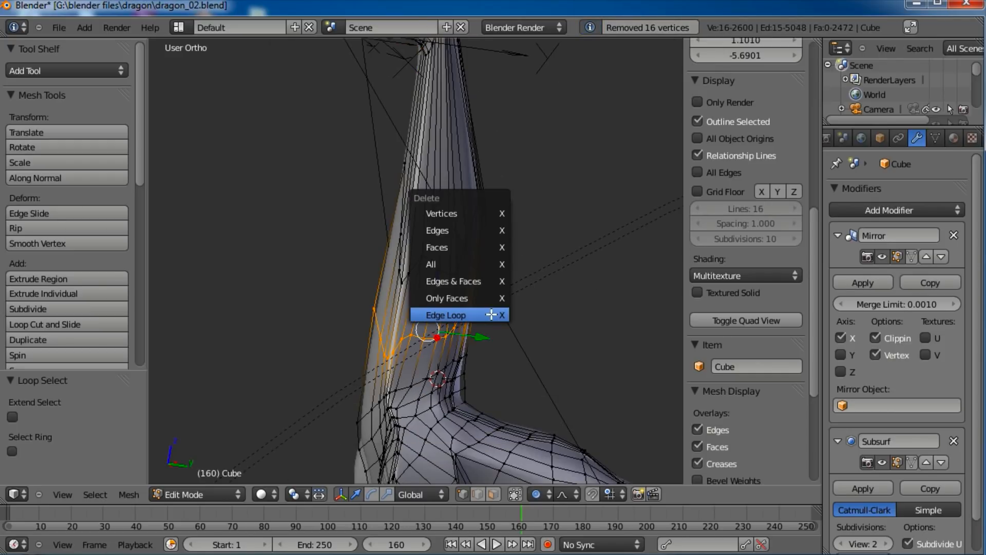
{"action": "left_click", "coordinate": [491, 314]}
Step: Delete the last edge loop between the head and the neck base and return to the right side view
{"action": "scroll", "coordinate": [489, 266], "scroll_direction": "down", "scroll_amount": 2}
{"action": "middle_click_drag", "start_coordinate": [490, 259], "coordinate": [437, 265]}
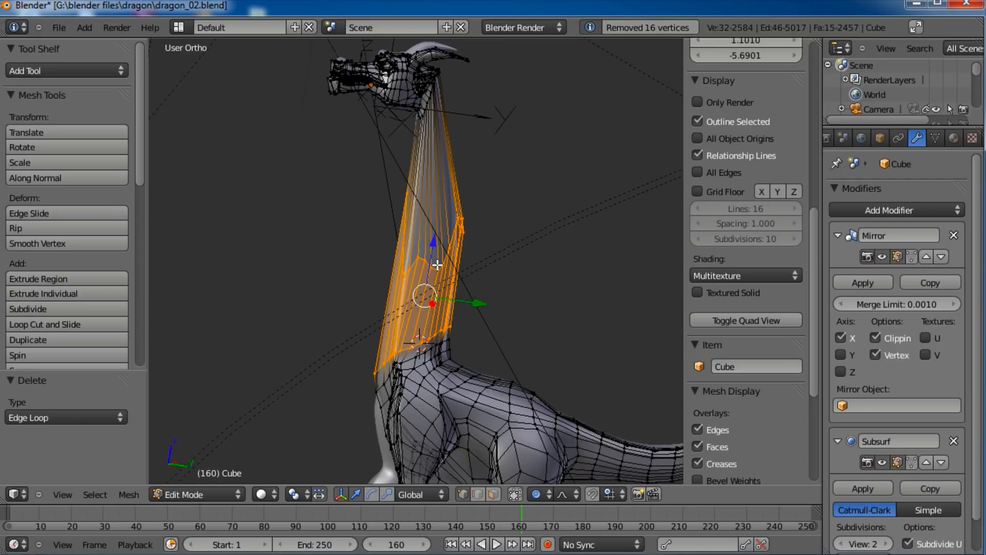
{"action": "right_click", "coordinate": [428, 264], "text": "alt"}
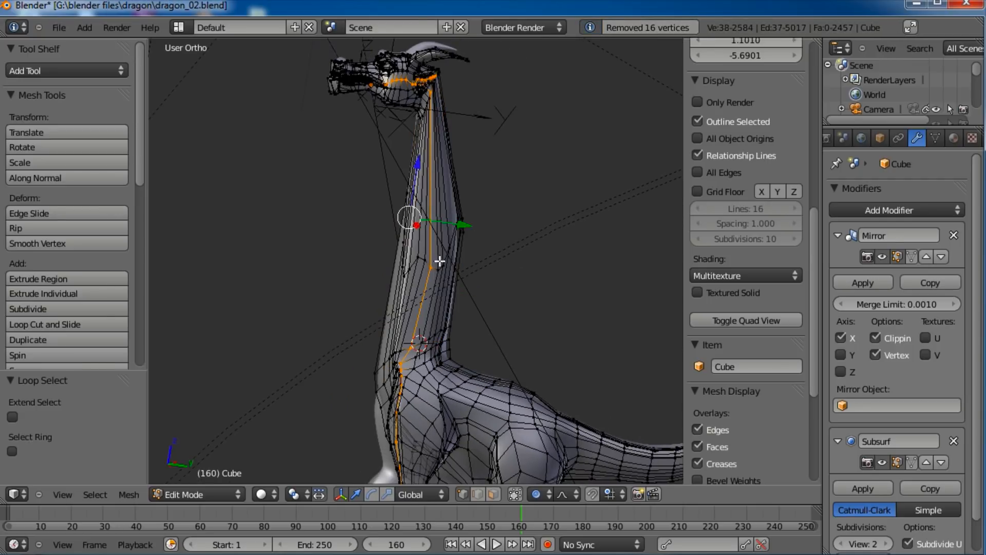
{"action": "scroll", "coordinate": [451, 264], "scroll_direction": "up", "scroll_amount": 2}
{"action": "key", "text": "x"}
{"action": "left_click", "coordinate": [451, 260]}
{"action": "middle_click_drag", "start_coordinate": [451, 261], "coordinate": [507, 289]}
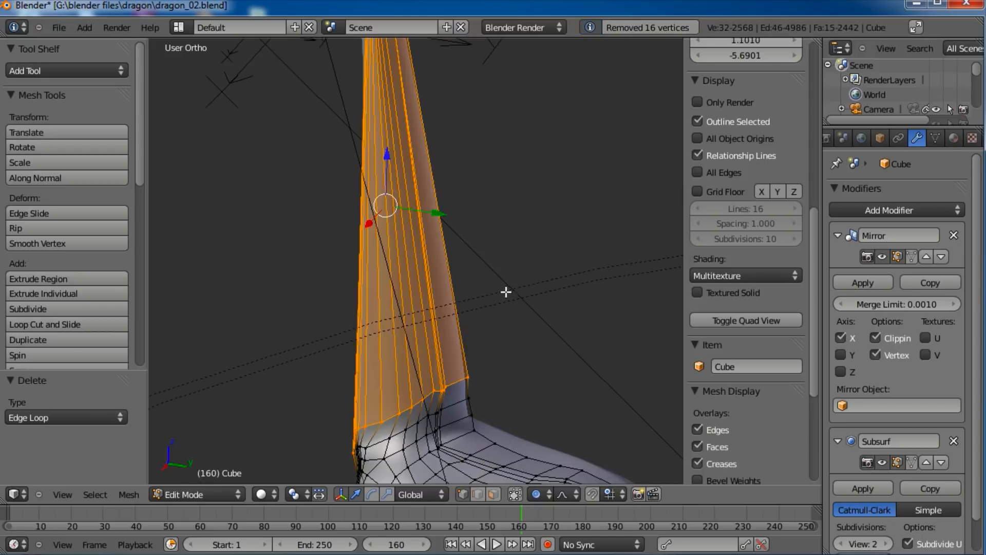
{"action": "key", "text": "KP_3"}
{"action": "scroll", "coordinate": [472, 269], "scroll_direction": "down", "scroll_amount": 2}
{"action": "scroll", "coordinate": [459, 257], "scroll_direction": "down", "scroll_amount": 1}
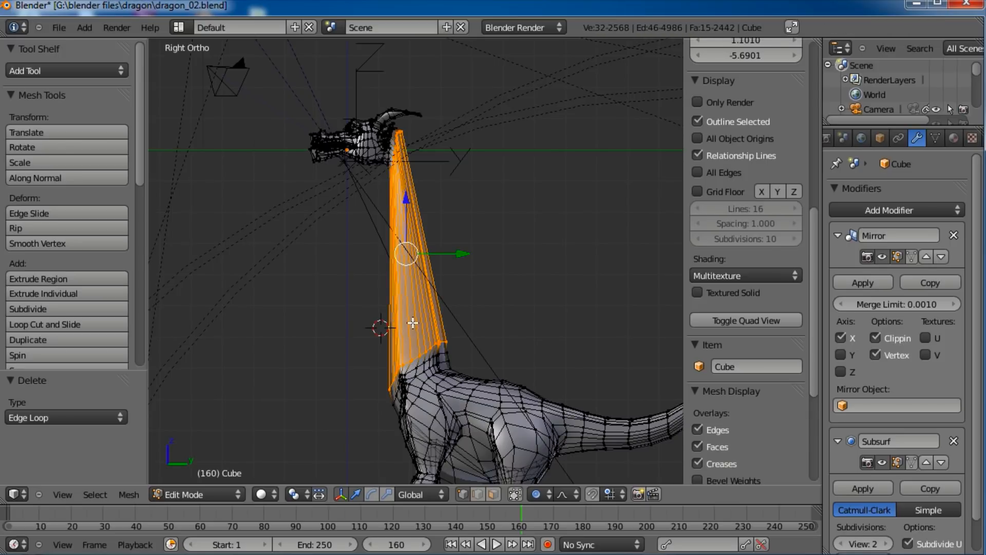
{"action": "middle_click_drag", "start_coordinate": [491, 284], "coordinate": [457, 299], "text": "shift"}
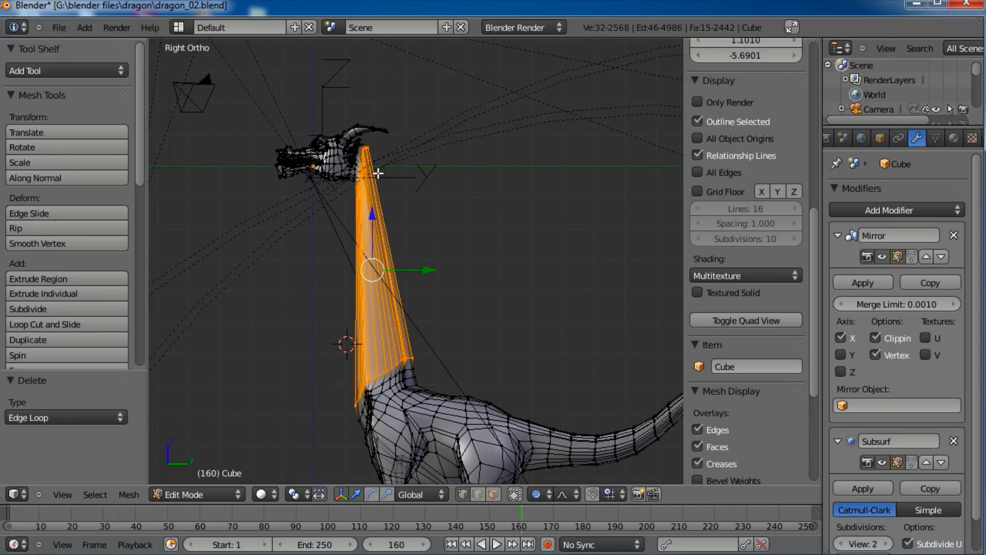
Step: In edge selection mode, clear the selection and cut three evenly spaced edge loops around the dragon's stretched neck
{"action": "left_click", "coordinate": [476, 495]}
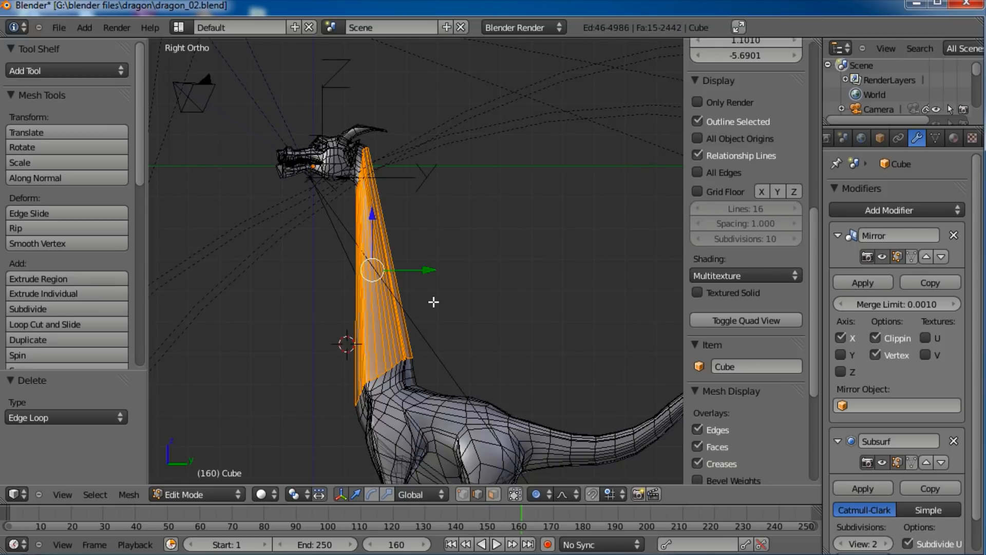
{"action": "key", "text": "a"}
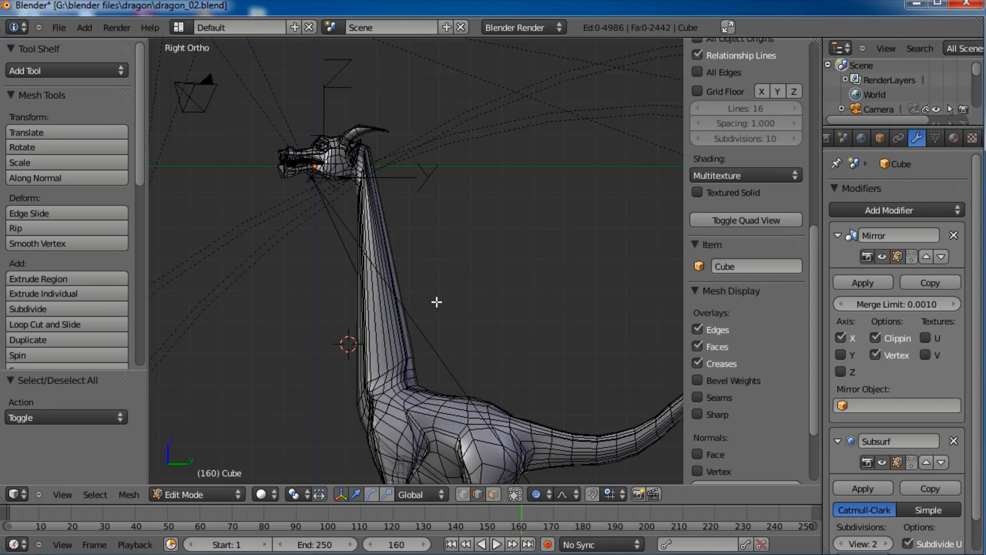
{"action": "scroll", "coordinate": [437, 298], "scroll_direction": "up", "scroll_amount": 3}
{"action": "middle_click_drag", "start_coordinate": [445, 263], "coordinate": [409, 288], "text": "shift"}
{"action": "scroll", "coordinate": [445, 293], "scroll_direction": "down", "scroll_amount": 1}
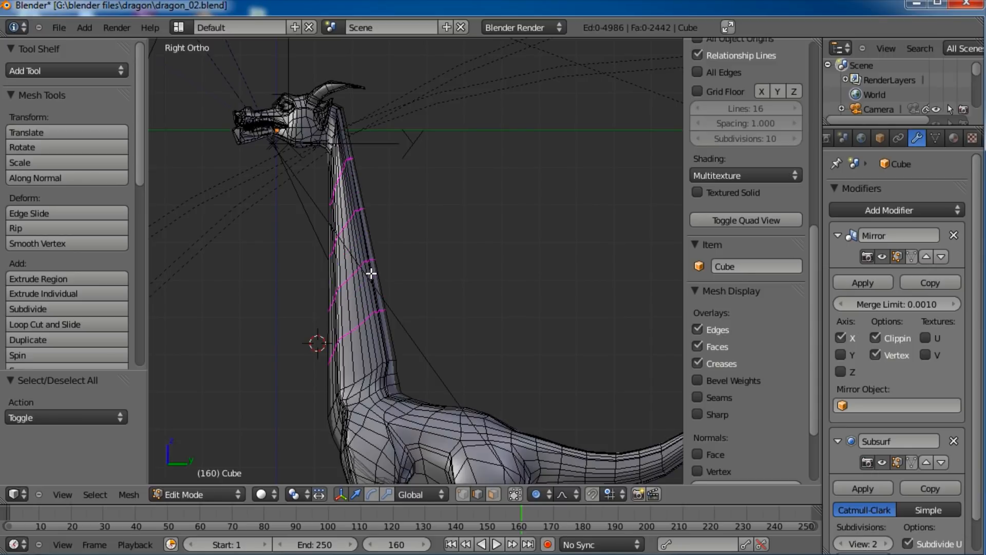
{"action": "scroll", "coordinate": [371, 273], "scroll_direction": "up", "scroll_amount": 3}
{"action": "scroll", "coordinate": [371, 274], "scroll_direction": "down", "scroll_amount": 3}
{"action": "left_click", "coordinate": [371, 273]}
Step: Move the middle neck edge loop backward by 0.535 in Y and 0.267 in Z with proportional editing, then rotate it slightly
{"action": "right_click", "coordinate": [357, 251], "text": "alt"}
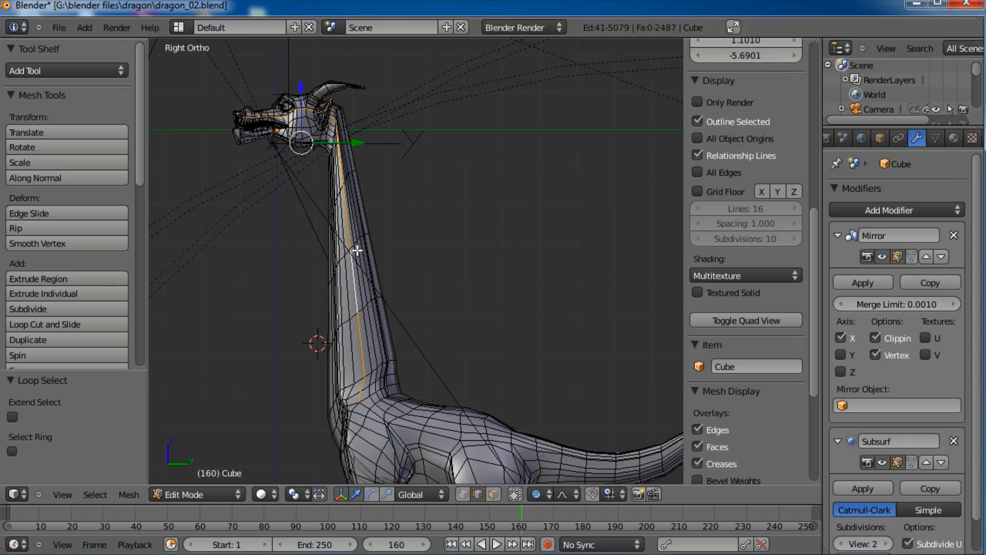
{"action": "right_click", "coordinate": [354, 249], "text": "alt"}
{"action": "key", "text": "g"}
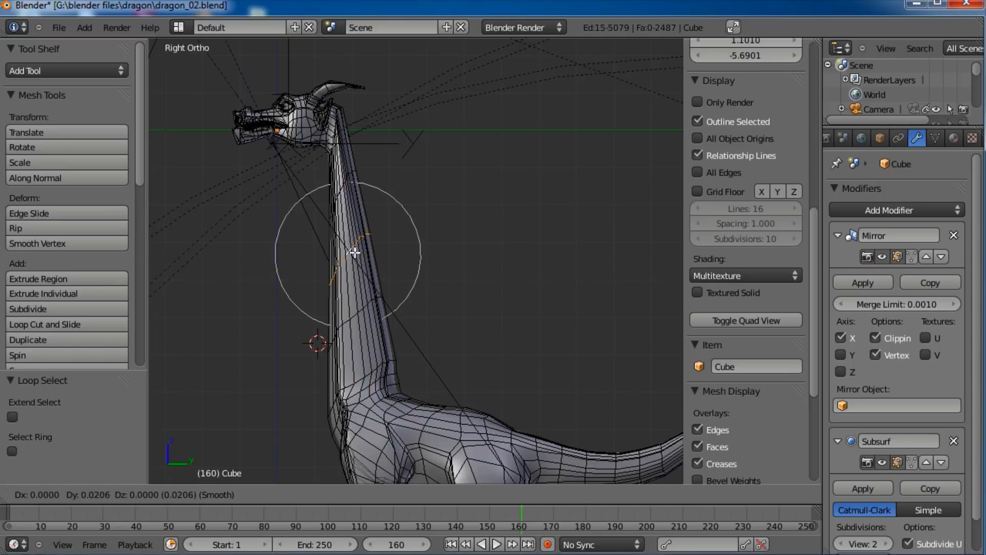
{"action": "left_click", "coordinate": [367, 245]}
{"action": "key", "text": "r"}
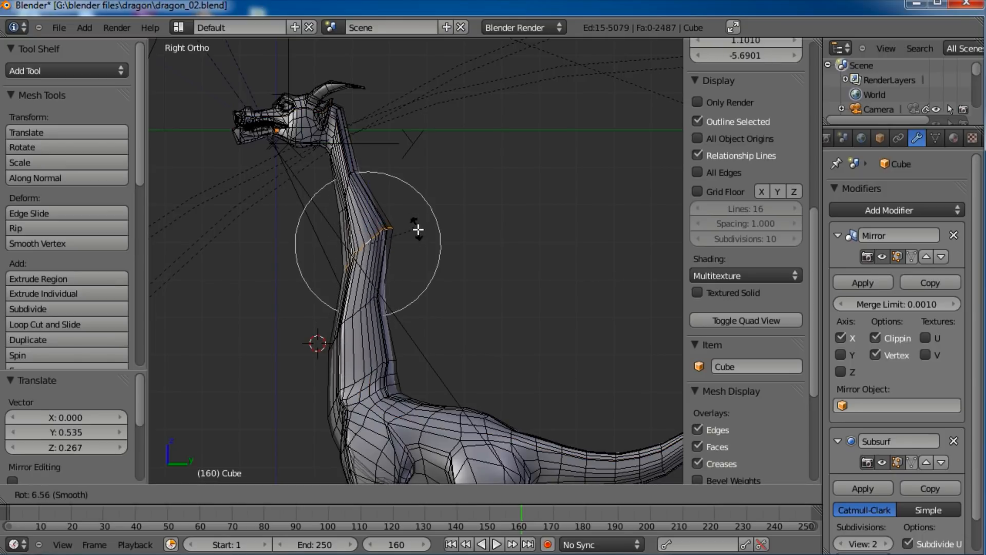
{"action": "left_click", "coordinate": [418, 236]}
Step: Rotate the lower neck edge loop about 20° and move it by -0.041 in both Y and Z
{"action": "right_click", "coordinate": [362, 309], "text": "alt"}
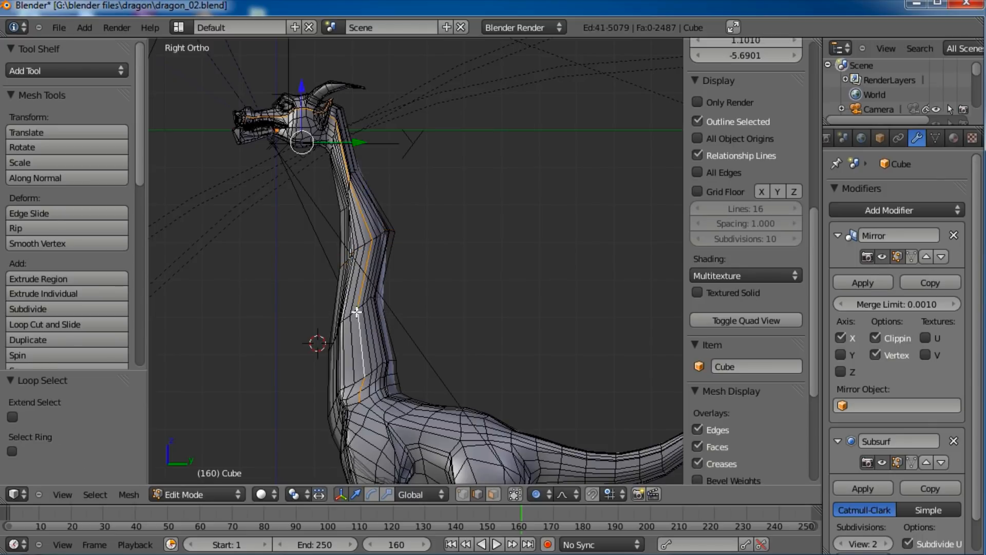
{"action": "key", "text": "r"}
{"action": "left_click", "coordinate": [399, 283]}
{"action": "key", "text": "g"}
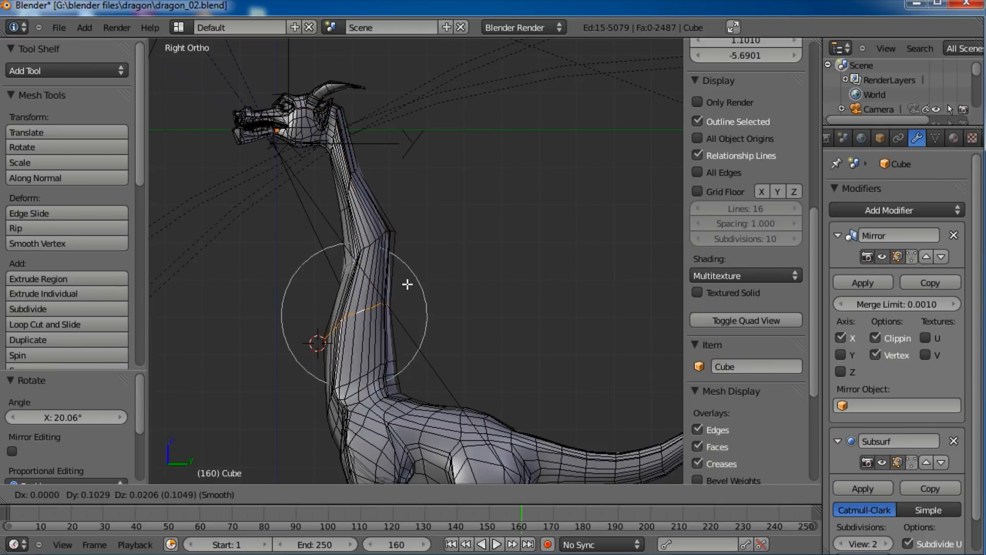
{"action": "left_click", "coordinate": [400, 288]}
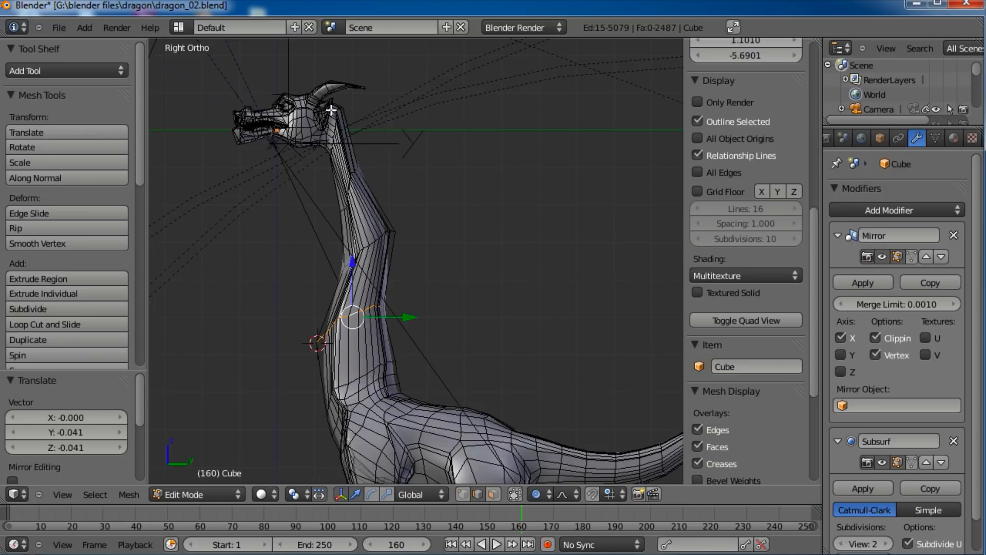
Step: Turn off proportional editing and rotate the upper neck edge loop about 31° in the side view
{"action": "scroll", "coordinate": [353, 199], "scroll_direction": "up", "scroll_amount": 4}
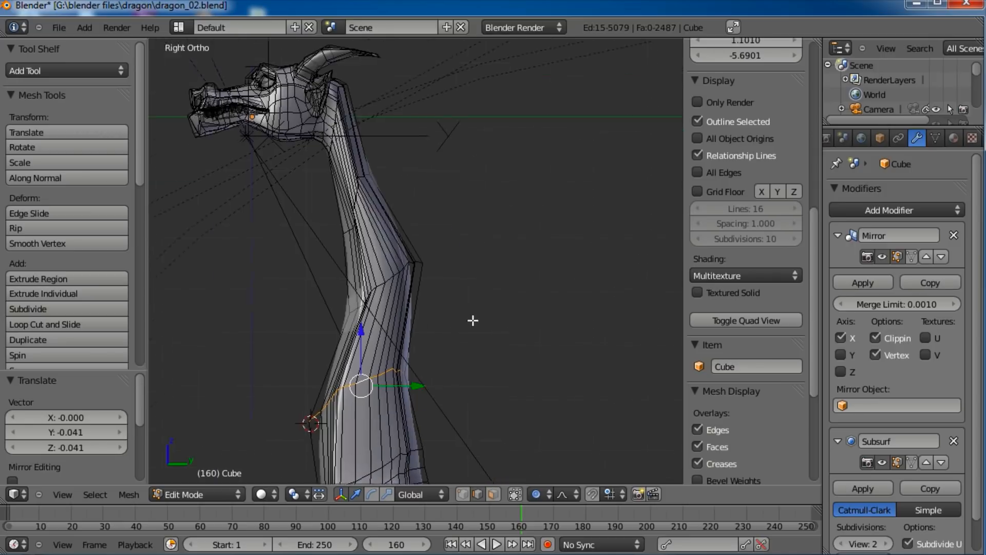
{"action": "left_click", "coordinate": [472, 268], "text": "alt"}
{"action": "scroll", "coordinate": [466, 269], "scroll_direction": "down", "scroll_amount": 5}
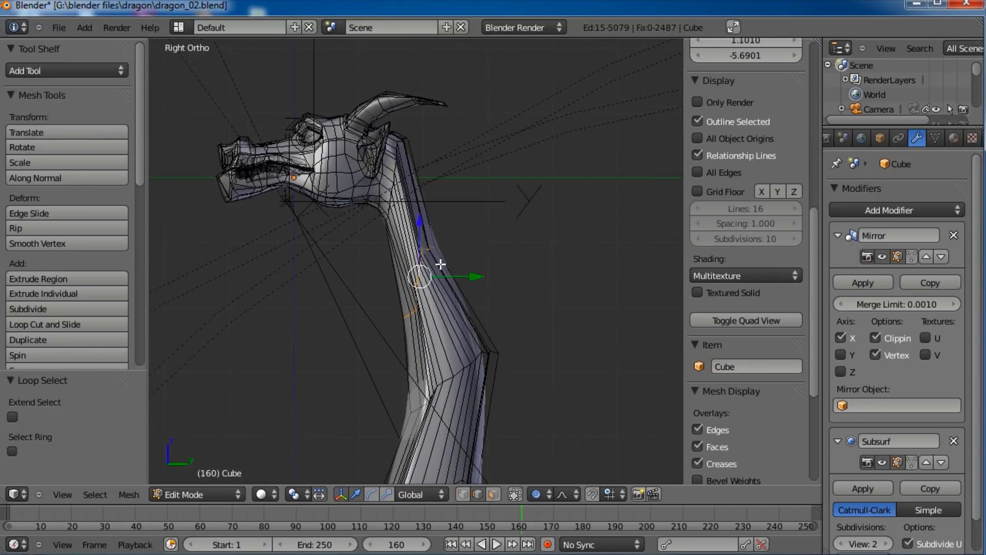
{"action": "key", "text": "r"}
{"action": "right_click", "coordinate": [472, 236]}
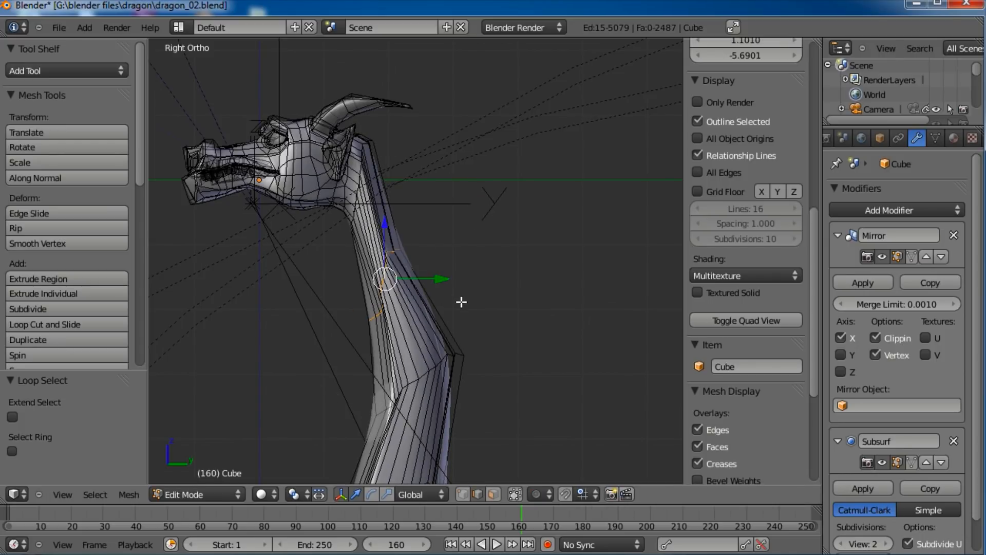
{"action": "key", "text": "r"}
{"action": "left_click", "coordinate": [480, 251]}
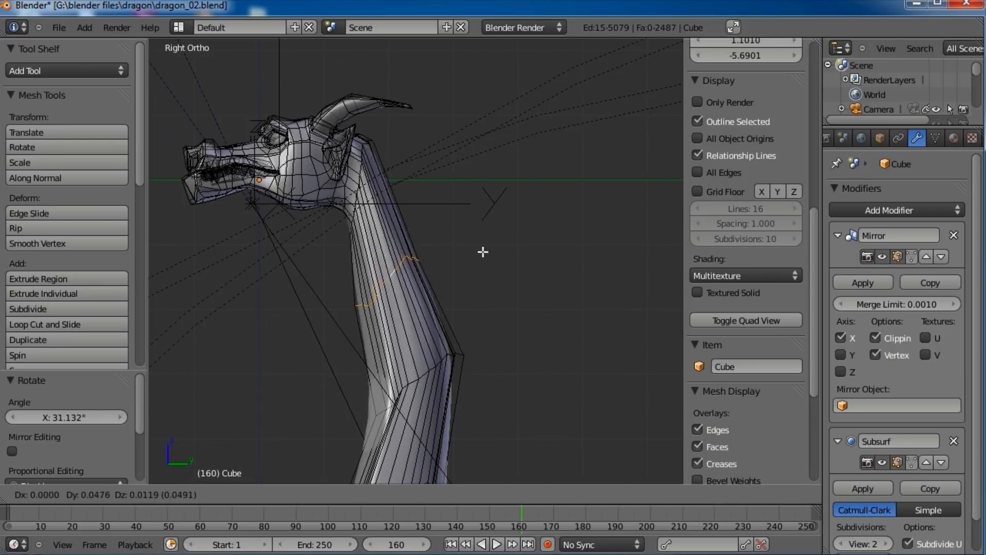
Step: Move the upper neck edge loop by 0.214 in Y and 0.107 in Z, then rotate it about 38° further
{"action": "key", "text": "g"}
{"action": "left_click", "coordinate": [484, 249]}
{"action": "key", "text": "r"}
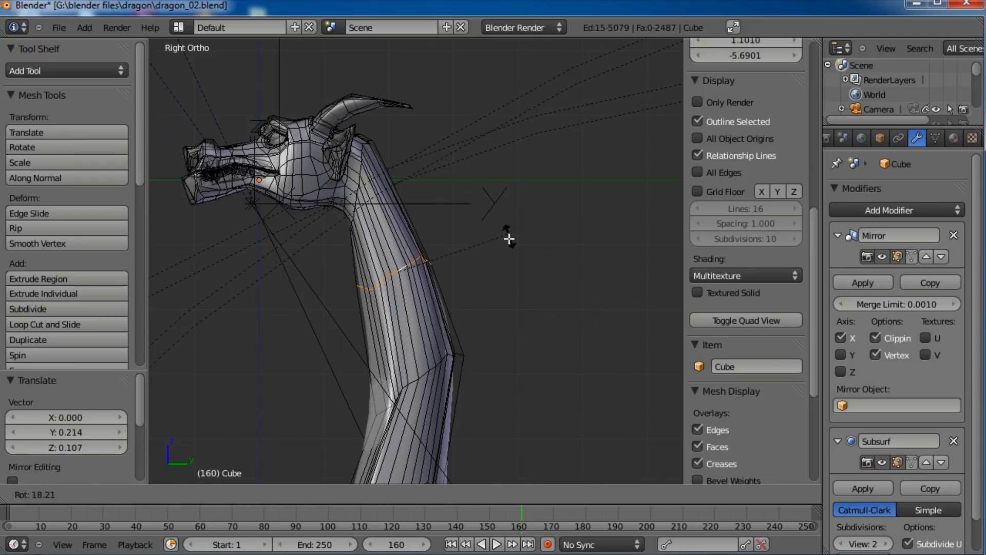
{"action": "left_click", "coordinate": [509, 270]}
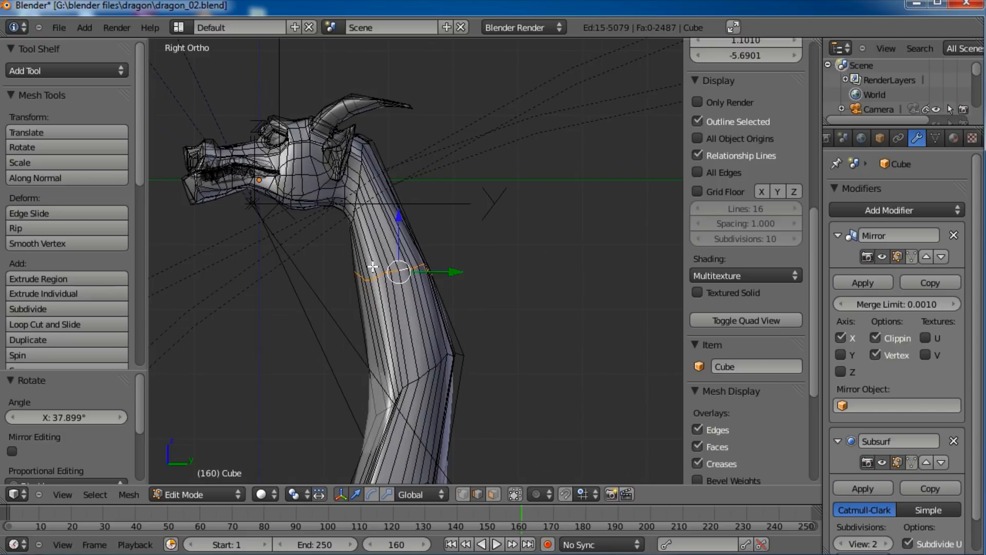
Step: Flatten the upper neck edge loop by scaling it to 0 along Z, and check it from an angle
{"action": "middle_click_drag", "start_coordinate": [493, 286], "coordinate": [500, 278], "text": "shift"}
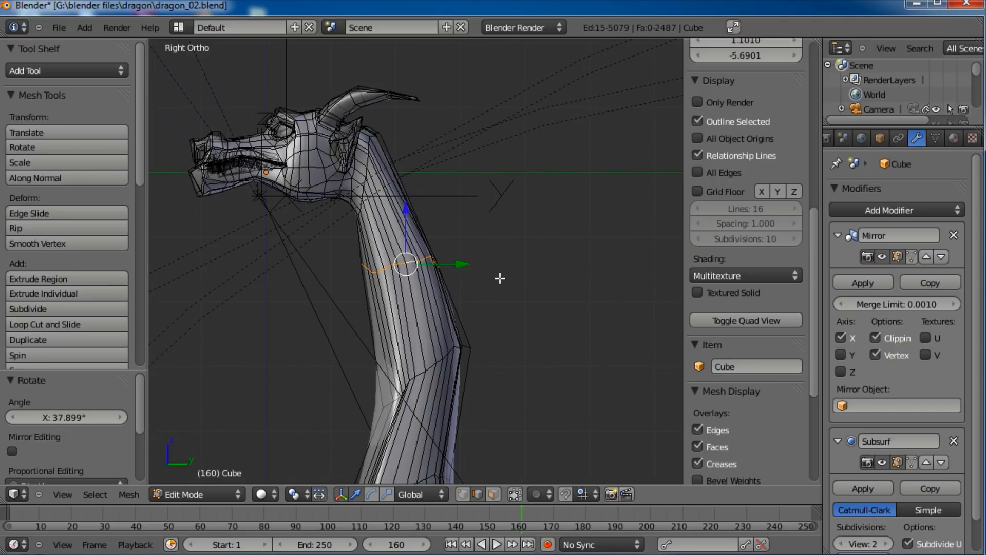
{"action": "key", "text": "s"}
{"action": "type", "text": "z"}
{"action": "type", "text": "0"}
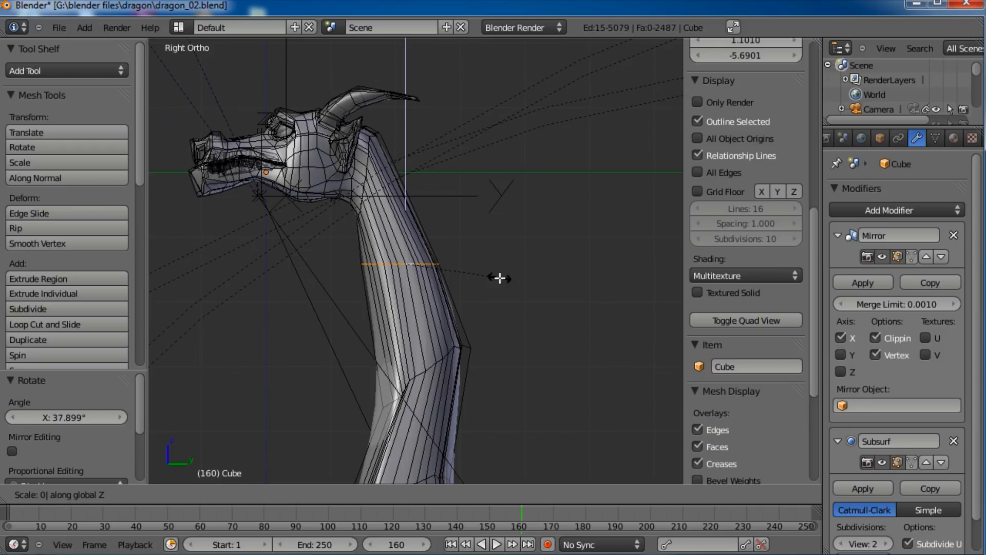
{"action": "key", "text": "Return"}
{"action": "middle_click_drag", "start_coordinate": [502, 278], "coordinate": [478, 298]}
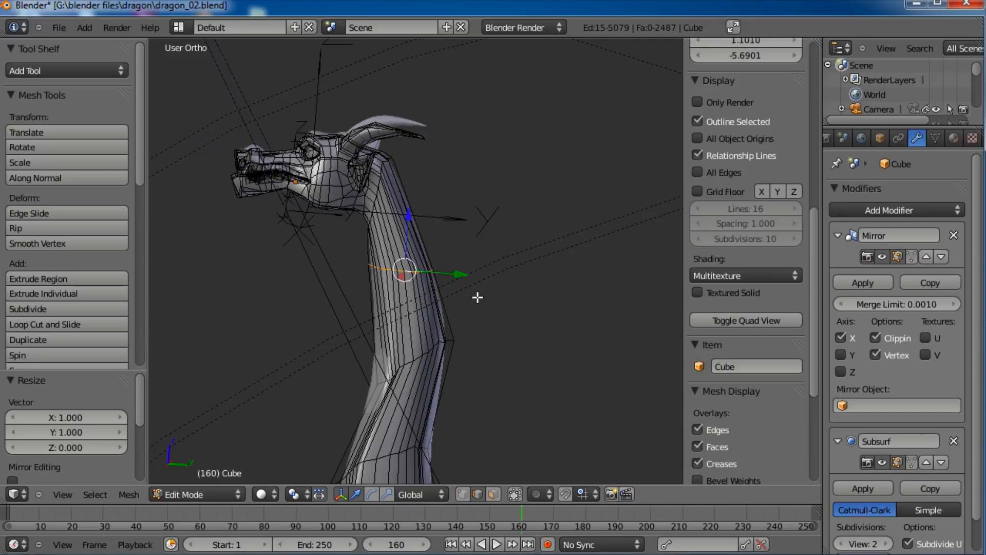
{"action": "key", "text": "KP_3"}
Step: Rotate the middle neck edge loop roughly level and flatten it by scaling to 0 along Z
{"action": "scroll", "coordinate": [480, 334], "scroll_direction": "up", "scroll_amount": 4}
{"action": "right_click", "coordinate": [437, 291], "text": "alt"}
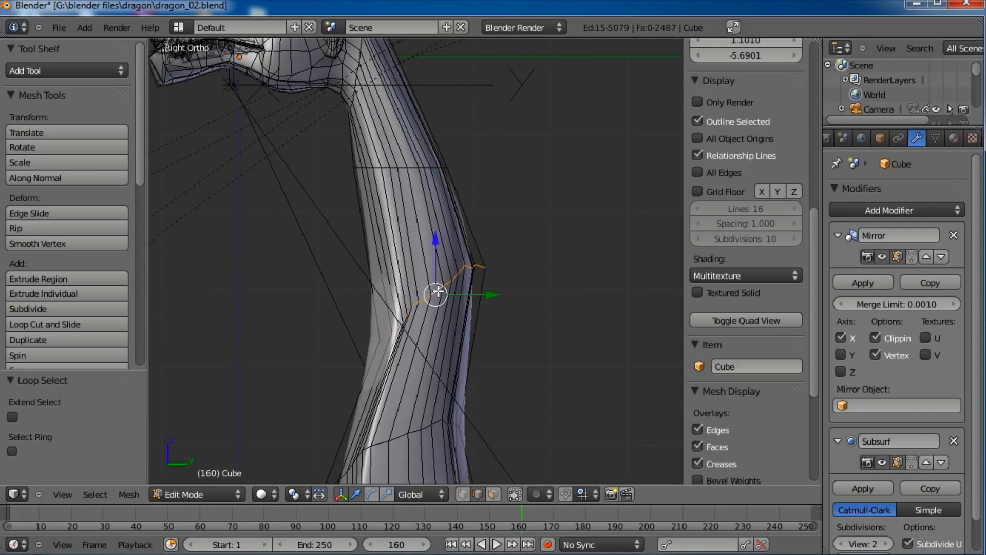
{"action": "key", "text": "r"}
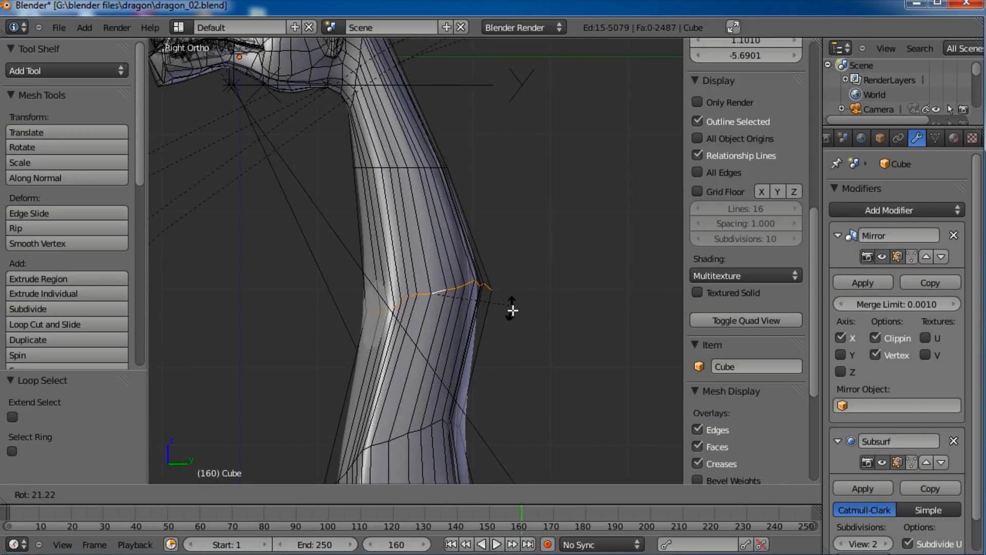
{"action": "left_click", "coordinate": [512, 325]}
{"action": "key", "text": "s"}
{"action": "key", "text": "z"}
{"action": "key", "text": "0"}
Step: Rotate the lower neck edge loop roughly level and flatten it by scaling to 0 along Z
{"action": "middle_click_drag", "start_coordinate": [511, 404], "coordinate": [521, 279], "text": "shift"}
{"action": "right_click", "coordinate": [409, 311], "text": "alt"}
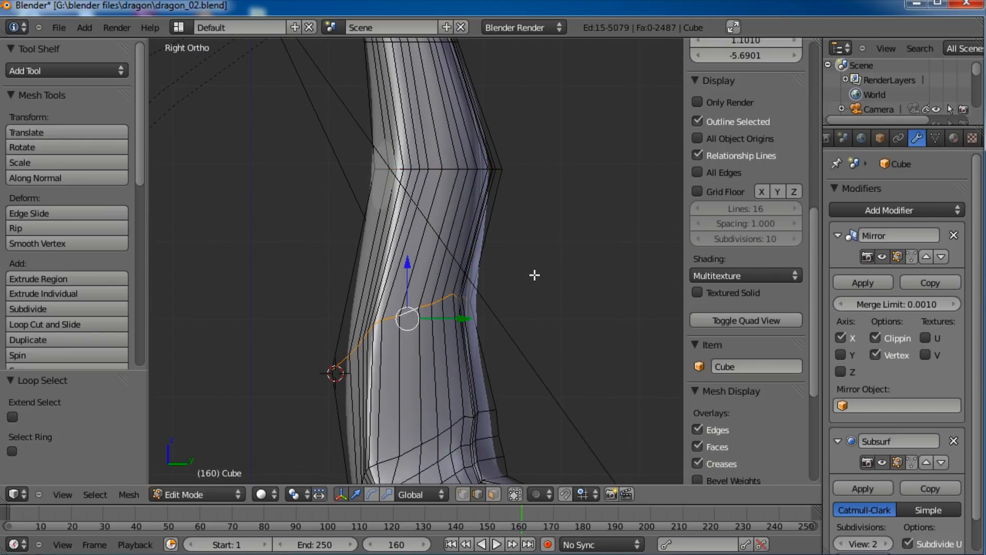
{"action": "key", "text": "r"}
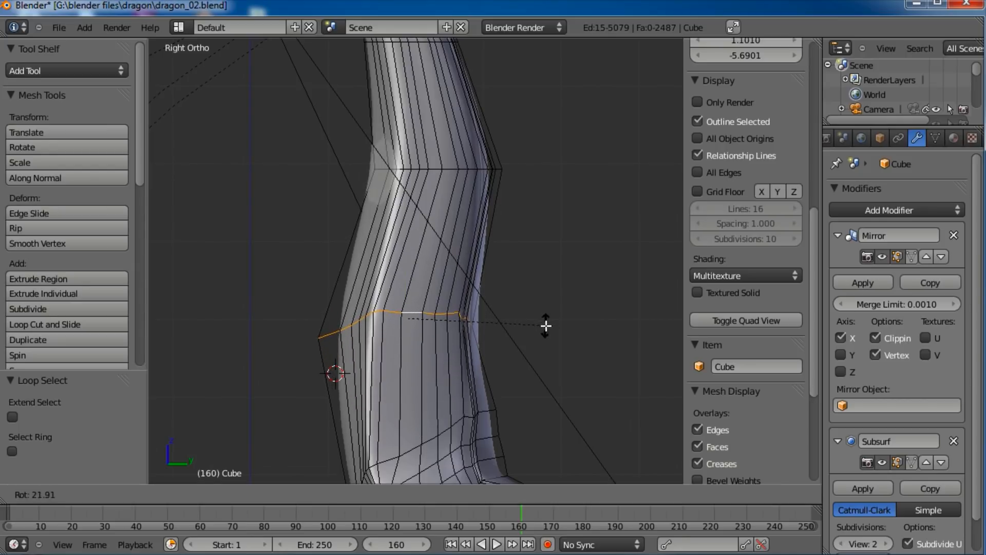
{"action": "left_click", "coordinate": [548, 325]}
{"action": "key", "text": "s"}
{"action": "key", "text": "z"}
{"action": "key", "text": "0"}
{"action": "key", "text": "Return"}
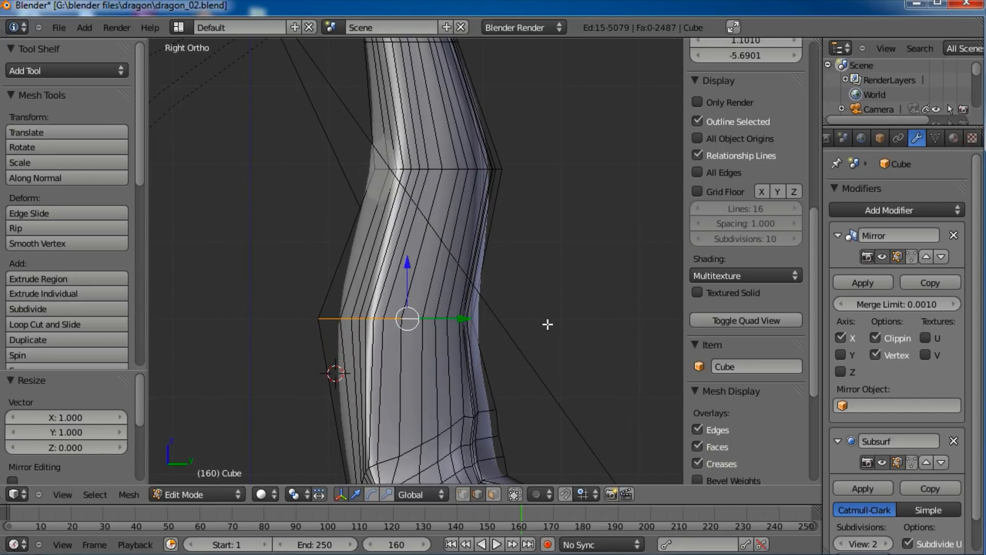
Step: Tilt the flattened lower neck loop about -18° and move it down about 0.81 toward the neck base
{"action": "scroll", "coordinate": [542, 329], "scroll_direction": "down", "scroll_amount": 3}
{"action": "mouse_move", "coordinate": [531, 315]}
{"action": "middle_mouse_down", "text": "shift"}
{"action": "mouse_move", "coordinate": [519, 330]}
{"action": "mouse_move", "coordinate": [513, 315]}
{"action": "middle_mouse_up", "text": "shift"}
{"action": "middle_click_drag", "start_coordinate": [436, 330], "coordinate": [442, 301], "text": "shift"}
{"action": "scroll", "coordinate": [441, 300], "scroll_direction": "up", "scroll_amount": 2}
{"action": "key", "text": "r"}
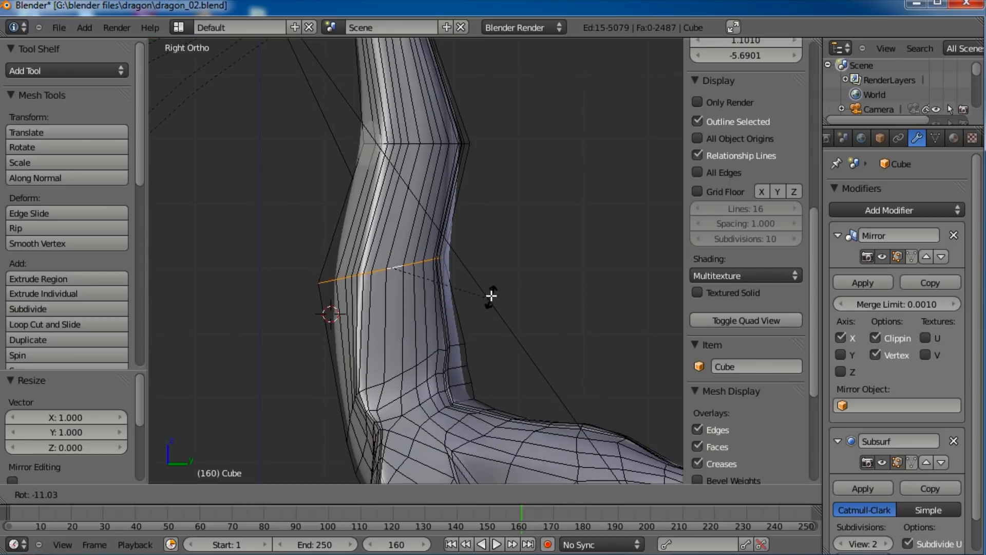
{"action": "left_click", "coordinate": [497, 295]}
{"action": "key", "text": "g"}
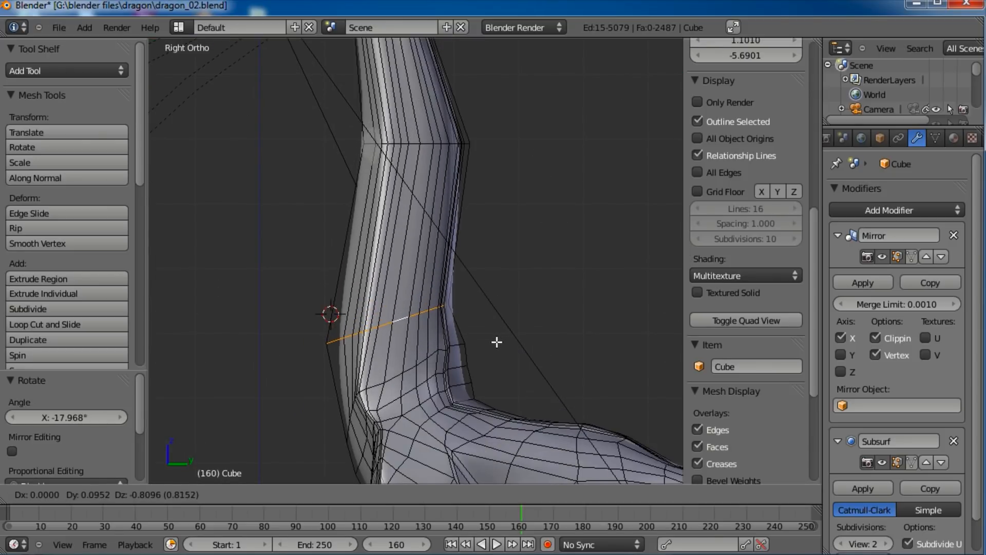
{"action": "left_click", "coordinate": [499, 341]}
Step: Move the middle neck edge loop by 0.214 in Y and -0.274 in Z
{"action": "scroll", "coordinate": [435, 246], "scroll_direction": "up", "scroll_amount": 4, "text": "shift"}
{"action": "left_click", "coordinate": [433, 235], "text": "alt"}
{"action": "key", "text": "g"}
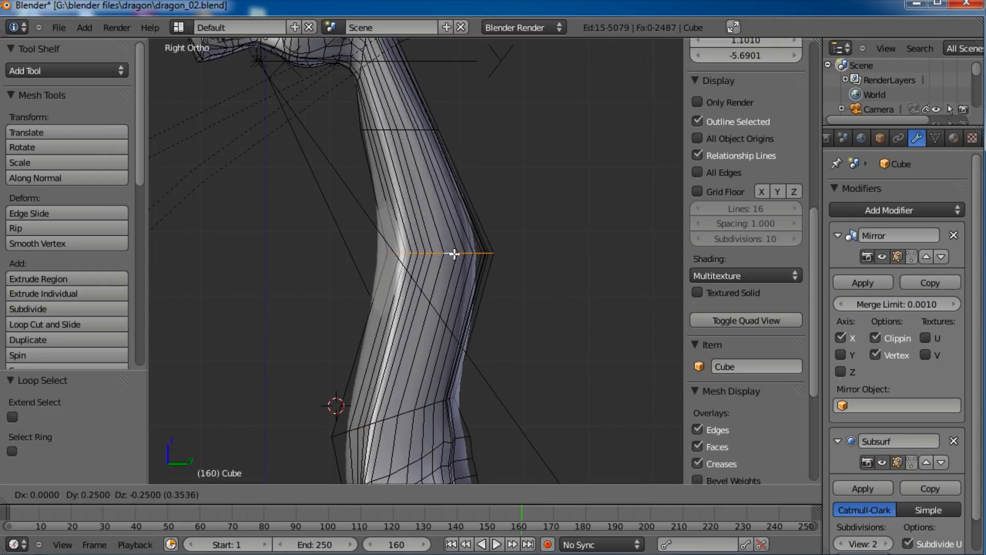
{"action": "left_click", "coordinate": [448, 253]}
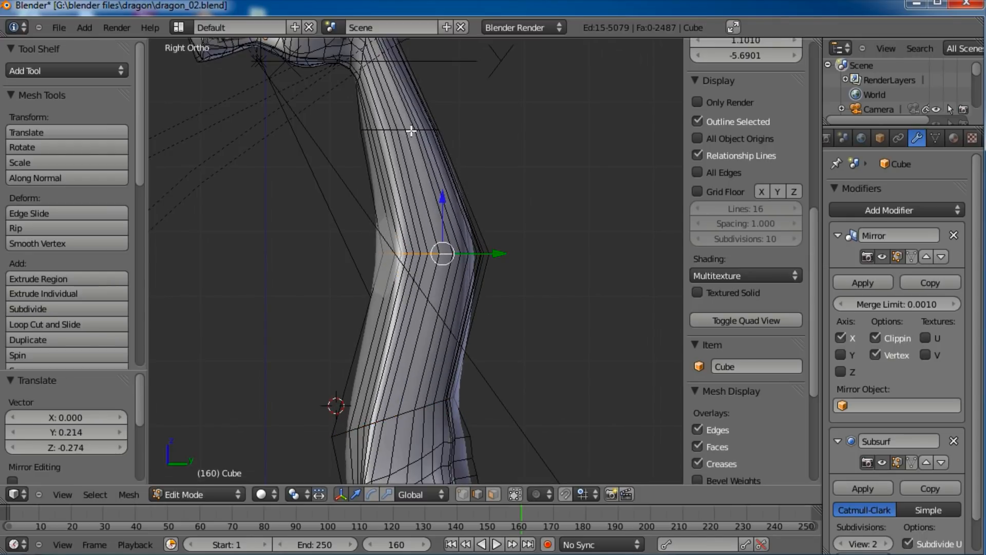
Step: Move the upper neck edge loop by 0.310 in Y and 0.167 in Z to round the curve behind the head
{"action": "left_click", "coordinate": [411, 131], "text": "alt"}
{"action": "key", "text": "g"}
{"action": "left_click", "coordinate": [443, 126]}
Step: Examine the reshaped neck from the side and at an angle, down to where it joins the shoulders
{"action": "scroll", "coordinate": [443, 173], "scroll_direction": "down", "scroll_amount": 3}
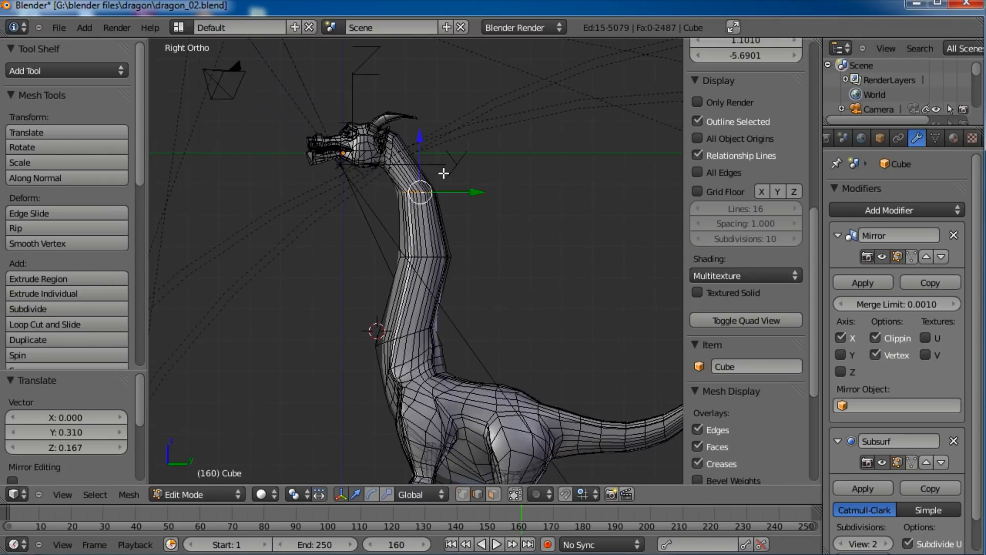
{"action": "scroll", "coordinate": [462, 205], "scroll_direction": "down", "scroll_amount": 4, "text": "shift"}
{"action": "scroll", "coordinate": [472, 271], "scroll_direction": "up", "scroll_amount": 3}
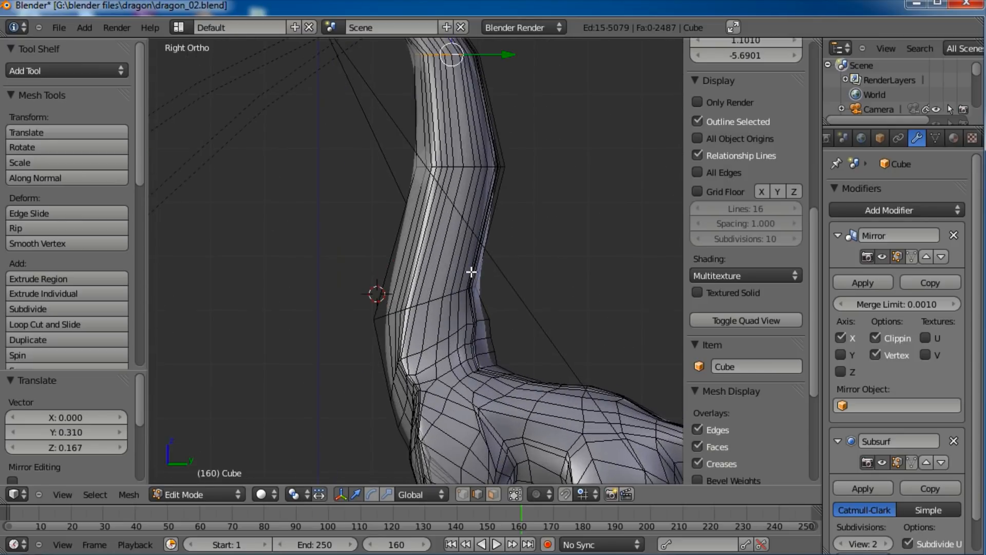
{"action": "scroll", "coordinate": [464, 269], "scroll_direction": "down", "scroll_amount": 3}
{"action": "middle_click_drag", "start_coordinate": [331, 275], "coordinate": [463, 300]}
{"action": "key", "text": "KP_3"}
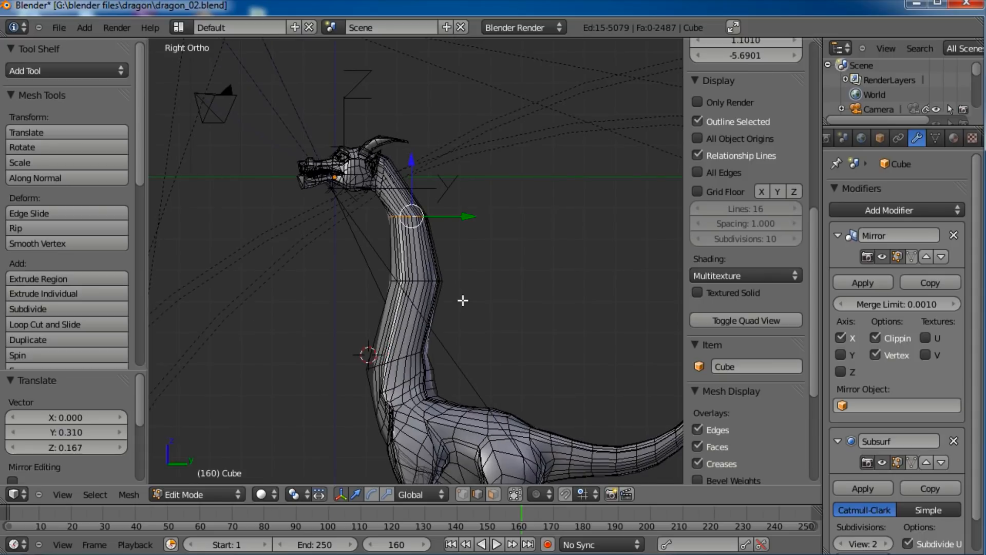
{"action": "scroll", "coordinate": [463, 300], "scroll_direction": "up", "scroll_amount": 2}
{"action": "scroll", "coordinate": [419, 301], "scroll_direction": "up", "scroll_amount": 3}
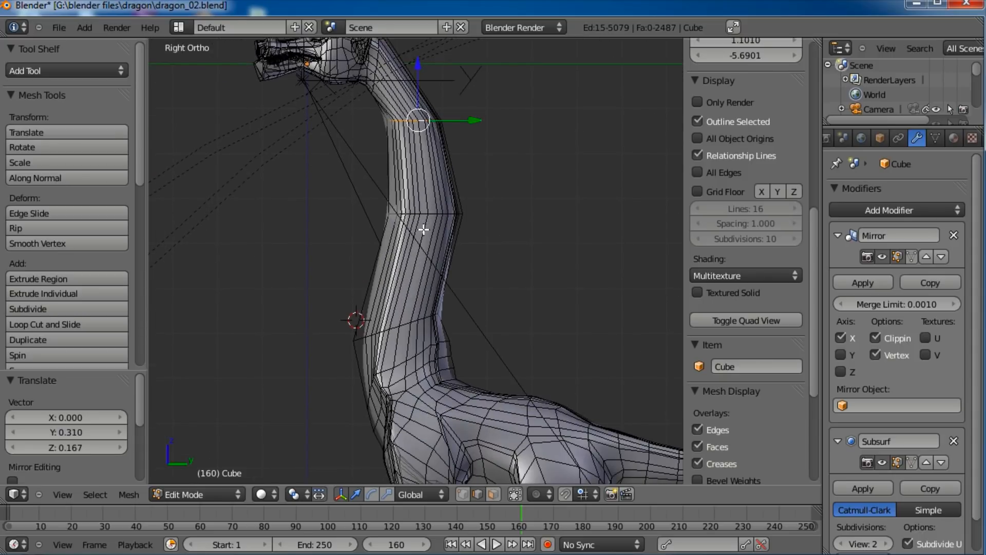
{"action": "middle_click_drag", "start_coordinate": [452, 304], "coordinate": [346, 304], "text": "shift"}
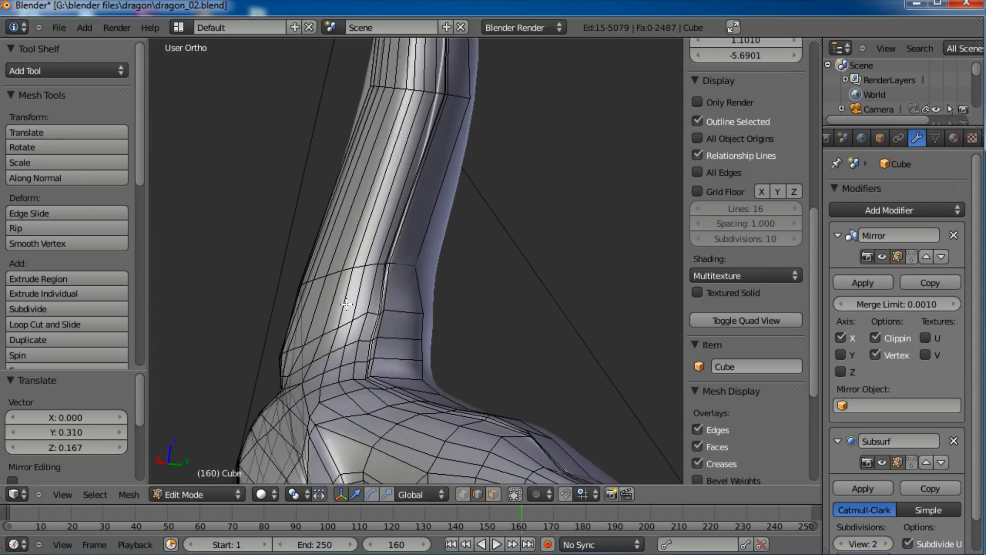
Step: Enable proportional editing and pull the vertices along the back edge of the neck base inward about -0.17 in Y
{"action": "key", "text": "KP_3"}
{"action": "scroll", "coordinate": [472, 337], "scroll_direction": "up", "scroll_amount": 2}
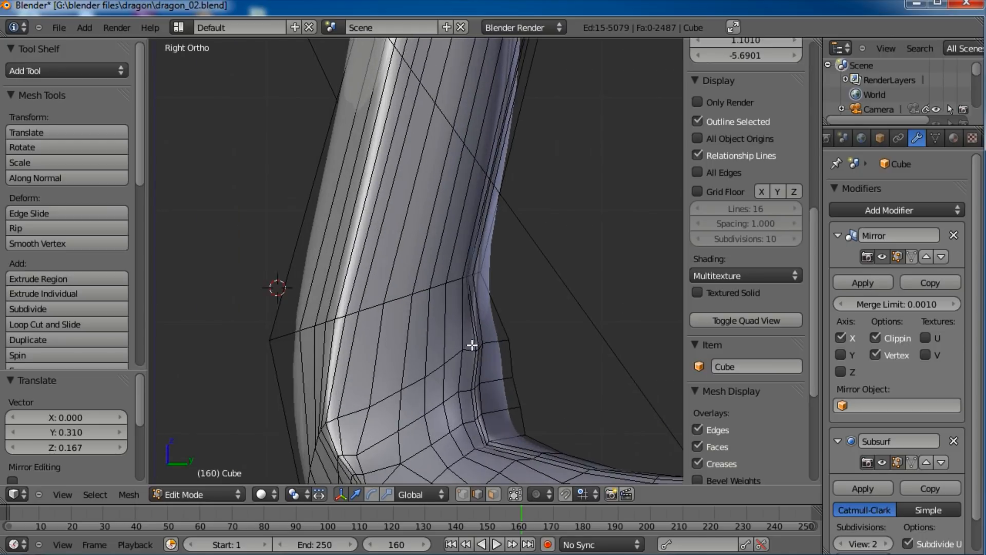
{"action": "scroll", "coordinate": [493, 385], "scroll_direction": "down", "scroll_amount": 2, "text": "shift"}
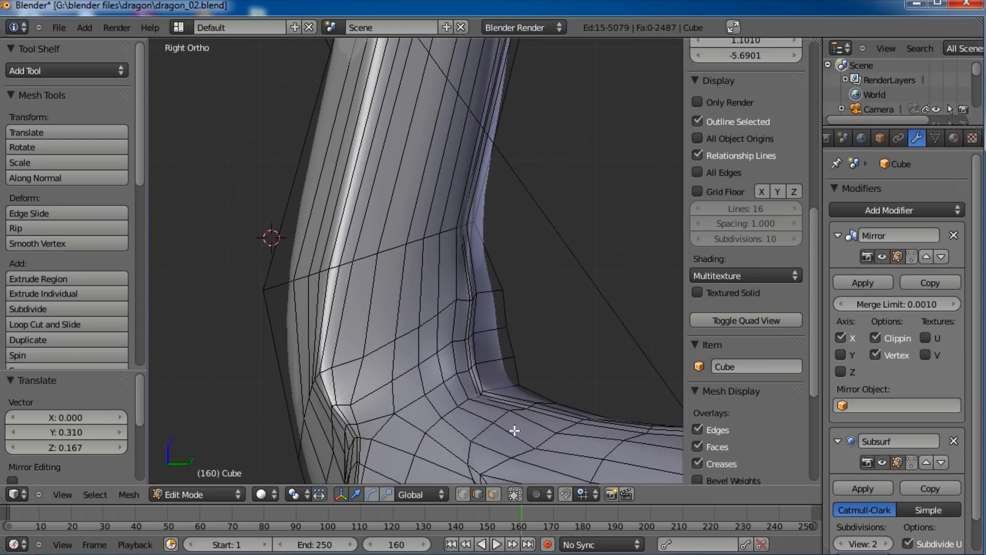
{"action": "key", "text": "a"}
{"action": "right_click", "coordinate": [474, 294]}
{"action": "key", "text": "g"}
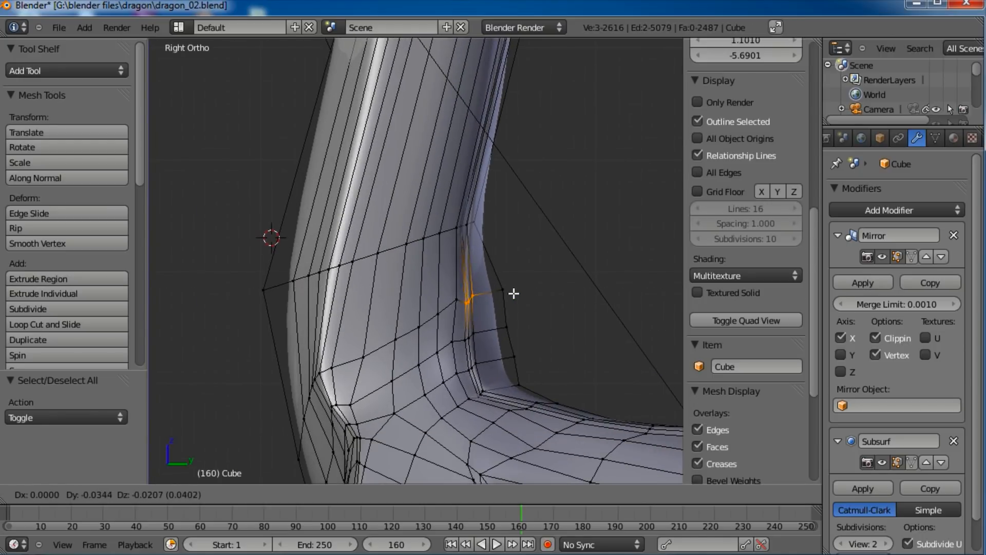
{"action": "key", "text": "Escape"}
{"action": "key", "text": "o"}
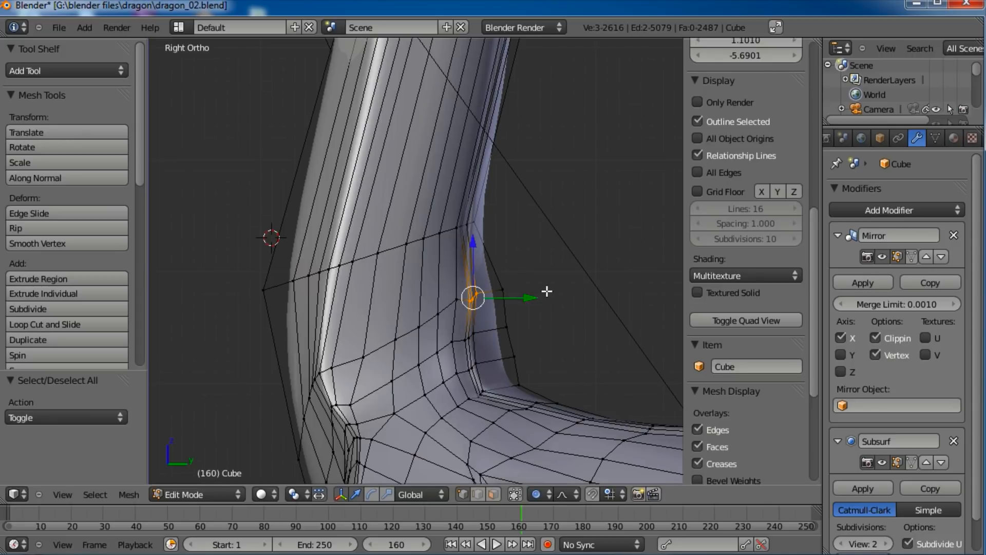
{"action": "right_click", "coordinate": [525, 353], "text": "alt"}
{"action": "key", "text": "g"}
{"action": "scroll", "coordinate": [551, 323], "scroll_direction": "up", "scroll_amount": 10}
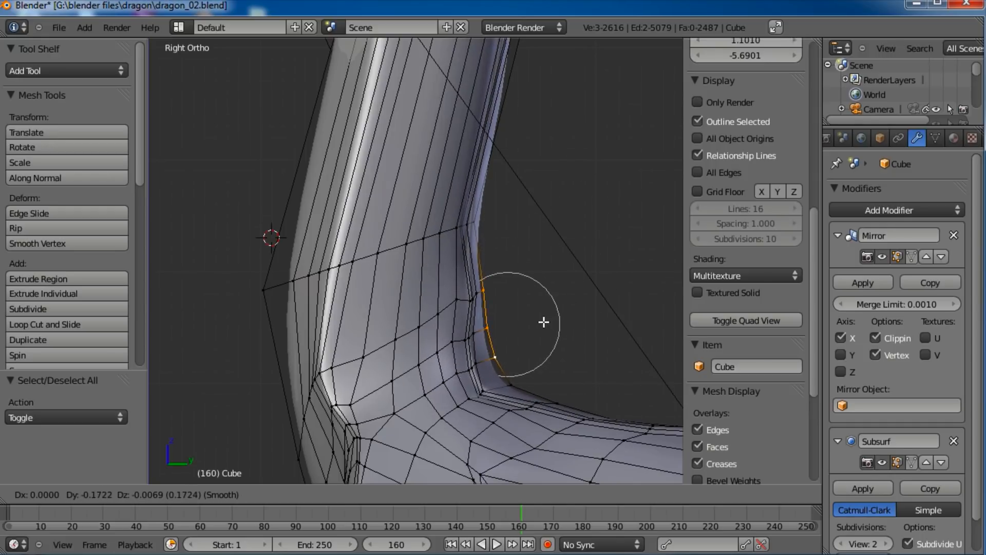
{"action": "left_click", "coordinate": [540, 322]}
Step: Adjust the side vertices above the neck-shoulder junction, moving the one on the crease by -0.094 in Y
{"action": "right_click", "coordinate": [488, 344]}
{"action": "key", "text": "g"}
{"action": "left_click", "coordinate": [491, 343]}
{"action": "middle_click_drag", "start_coordinate": [522, 316], "coordinate": [407, 323]}
{"action": "key", "text": "a"}
{"action": "right_click", "coordinate": [403, 320], "text": "alt"}
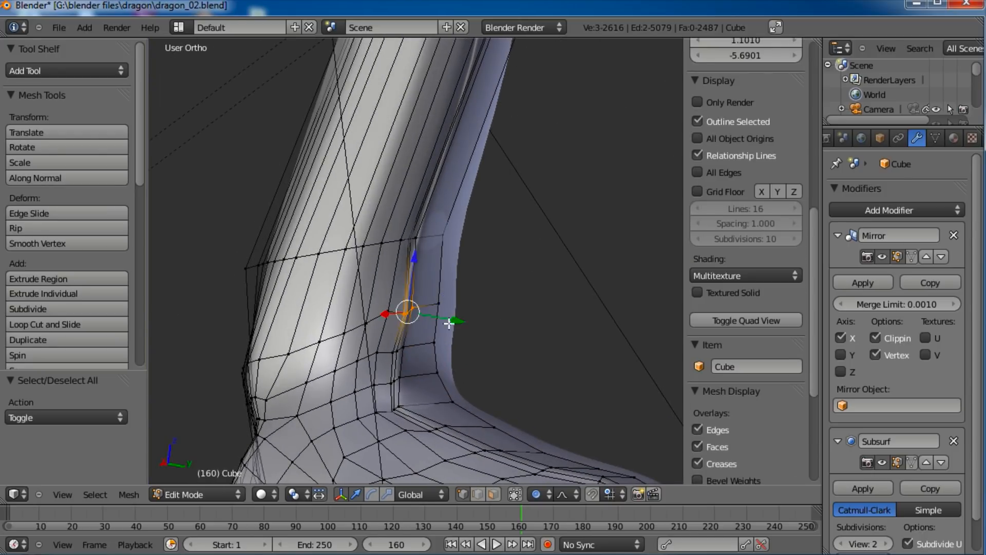
{"action": "key", "text": "g"}
{"action": "key", "text": "y"}
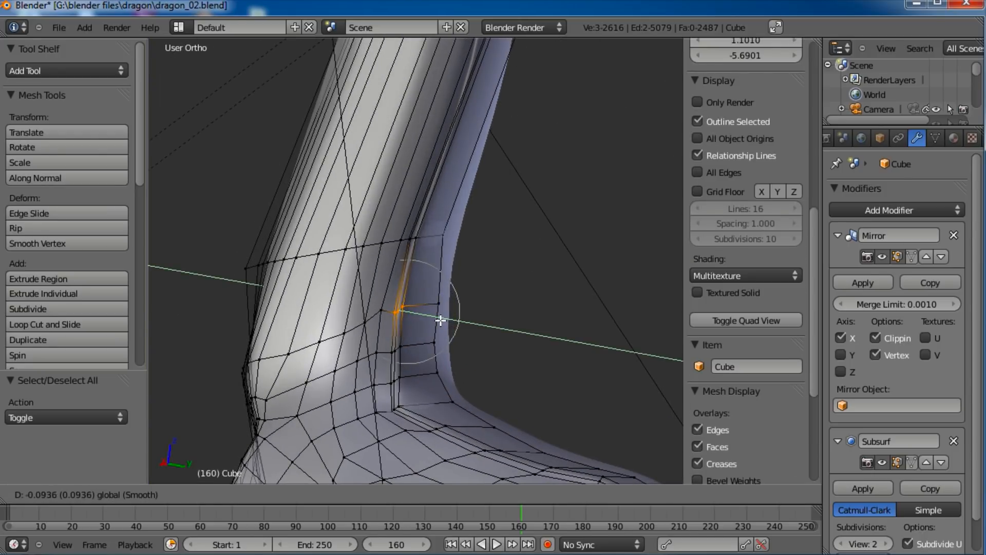
{"action": "left_click", "coordinate": [440, 320]}
{"action": "middle_click_drag", "start_coordinate": [415, 352], "coordinate": [435, 284]}
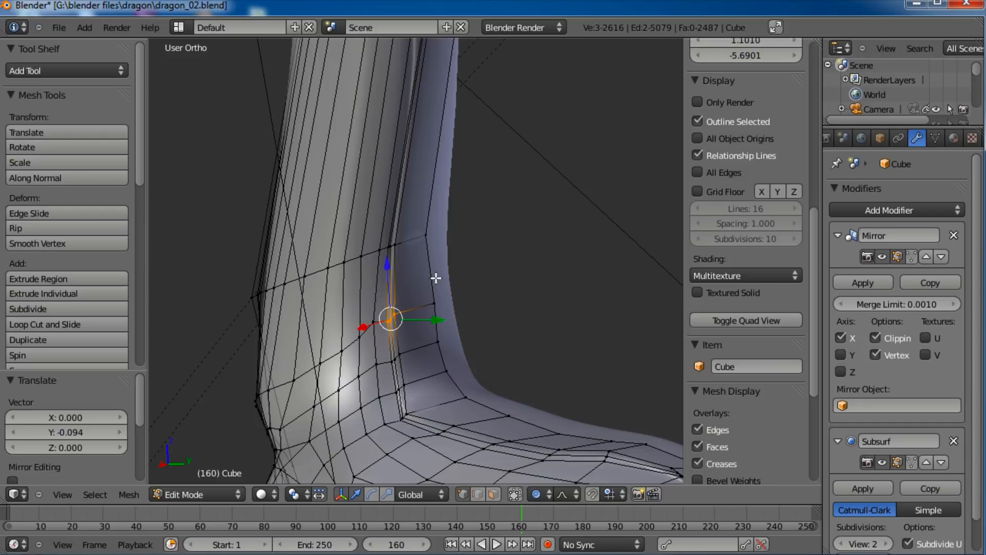
Step: Add one edge loop between the upper and middle neck loops and shift it slightly toward the back of the neck
{"action": "key", "text": "KP_3"}
{"action": "scroll", "coordinate": [438, 280], "scroll_direction": "down", "scroll_amount": 4}
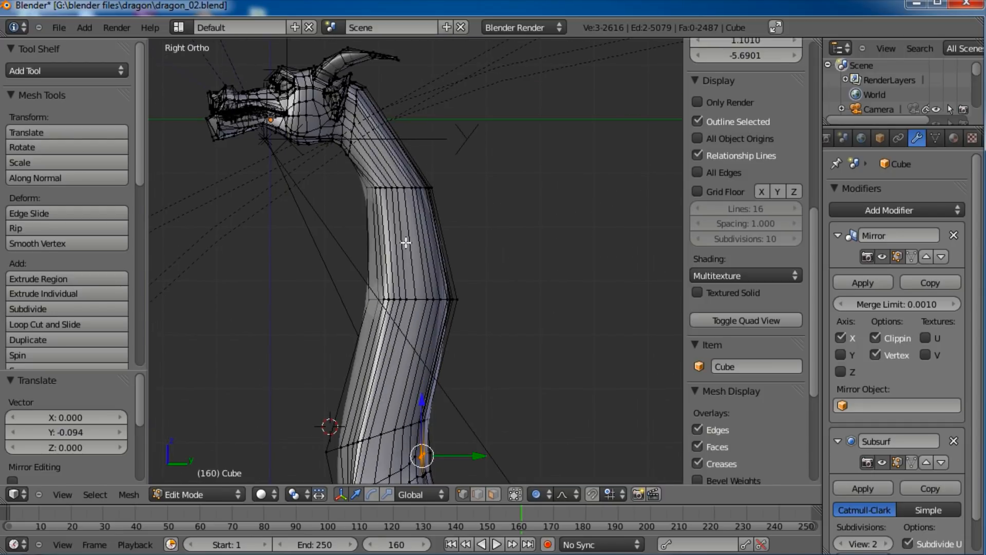
{"action": "left_click", "coordinate": [407, 242]}
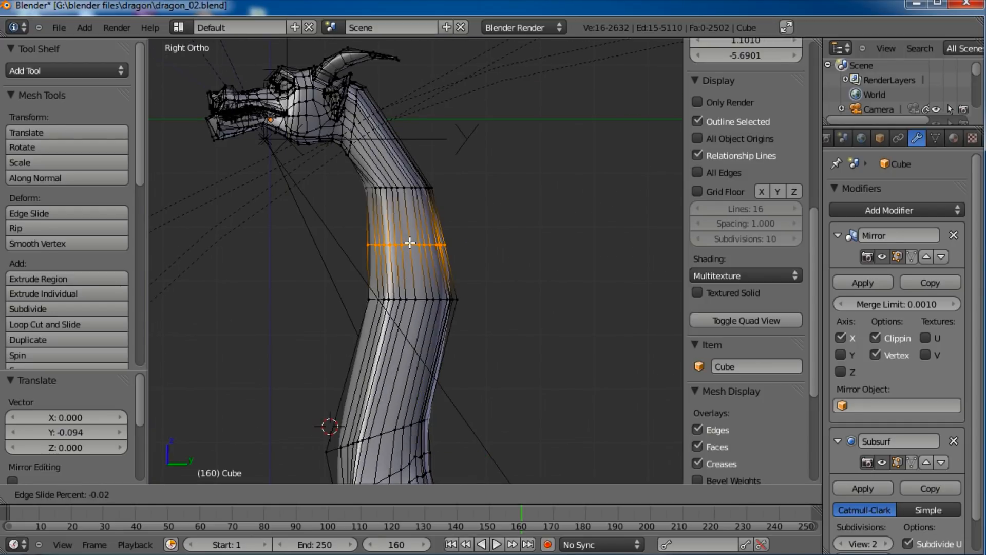
{"action": "left_click", "coordinate": [412, 241]}
{"action": "key", "text": "g"}
{"action": "left_click", "coordinate": [427, 241]}
{"action": "key", "text": "ctrl+t"}
Step: Cut two edge loops into the neck section below the middle loop and rotate the lower one about 9.5°
{"action": "key", "text": "a"}
{"action": "key", "text": "ctrl+r"}
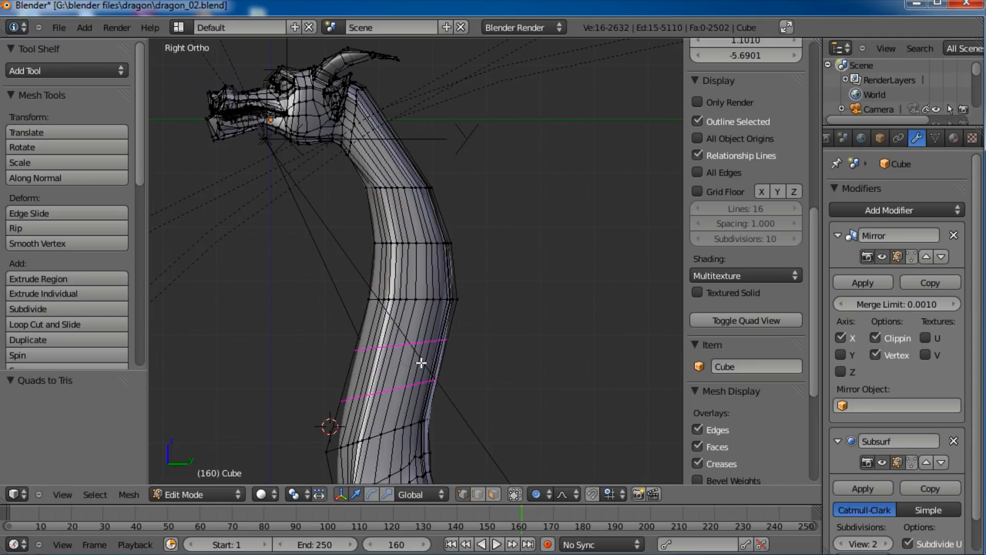
{"action": "left_click", "coordinate": [421, 363]}
{"action": "right_click", "coordinate": [513, 331]}
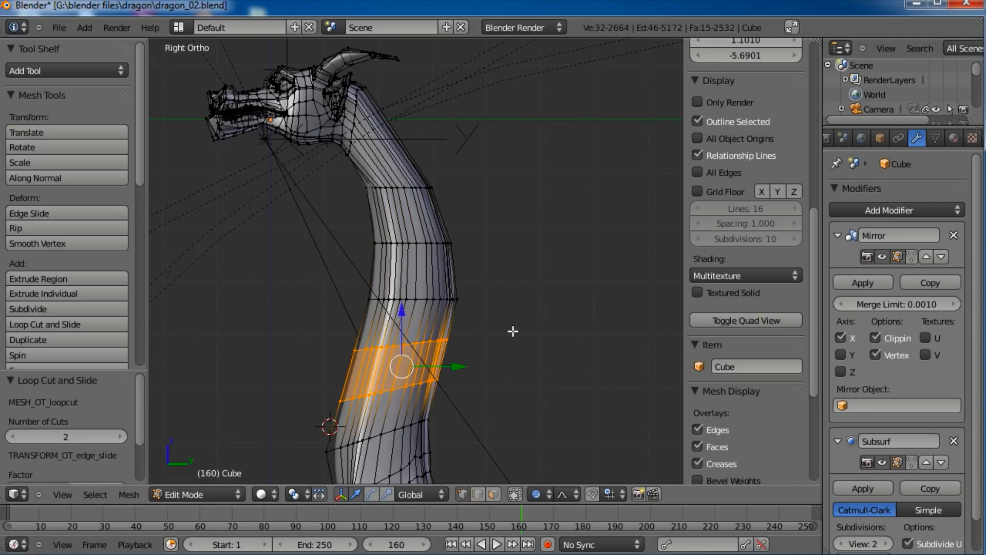
{"action": "right_click", "coordinate": [403, 395], "text": "alt"}
{"action": "key", "text": "r"}
{"action": "left_click", "coordinate": [510, 363]}
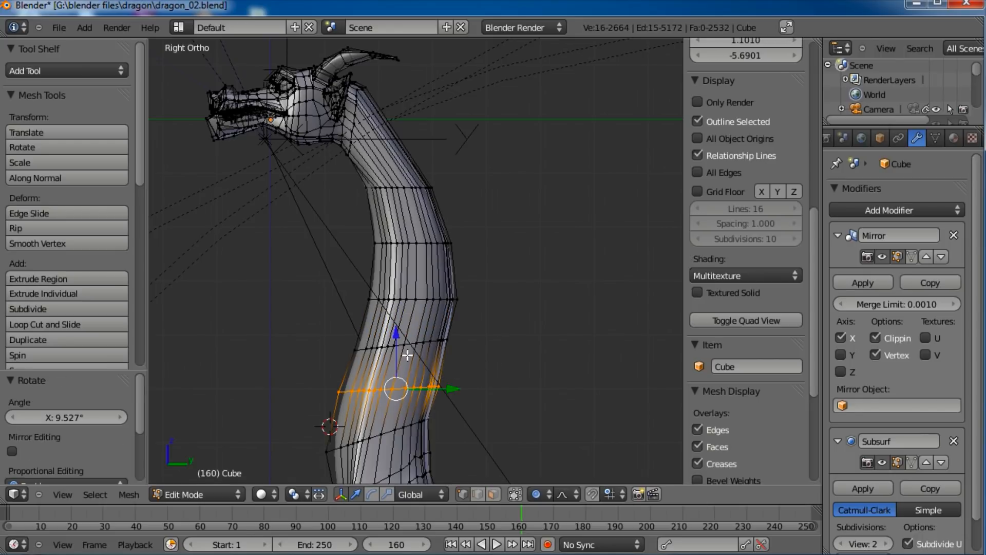
Step: Rotate the upper of the two new neck loops level and move it 0.029 in Y
{"action": "right_click", "coordinate": [461, 329], "text": "alt"}
{"action": "key", "text": "r"}
{"action": "left_click", "coordinate": [488, 326]}
{"action": "key", "text": "g"}
{"action": "key", "text": "y"}
{"action": "left_click", "coordinate": [464, 250]}
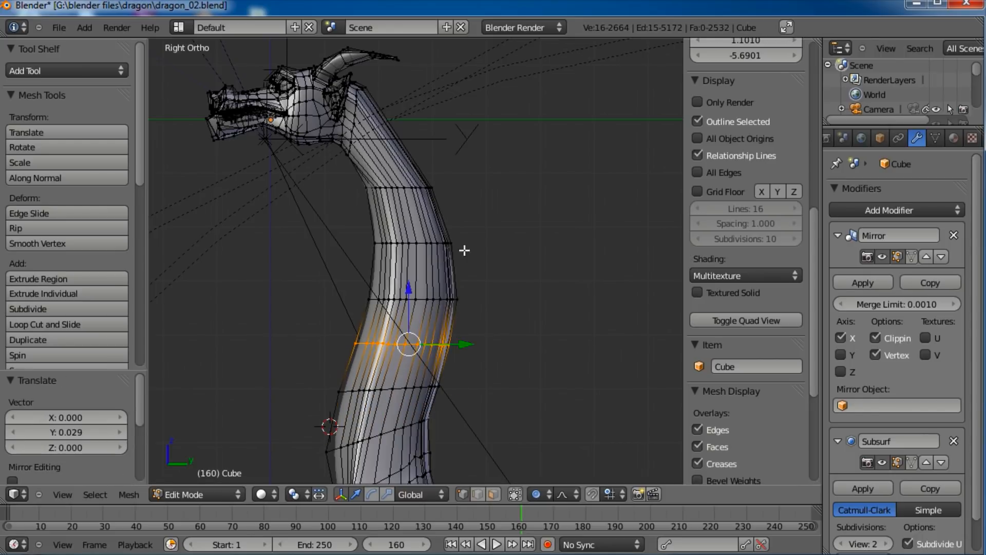
Step: Cut two edge loops into the neck section behind the head and shift the lower one toward the back
{"action": "key", "text": "a"}
{"action": "key", "text": "ctrl+r"}
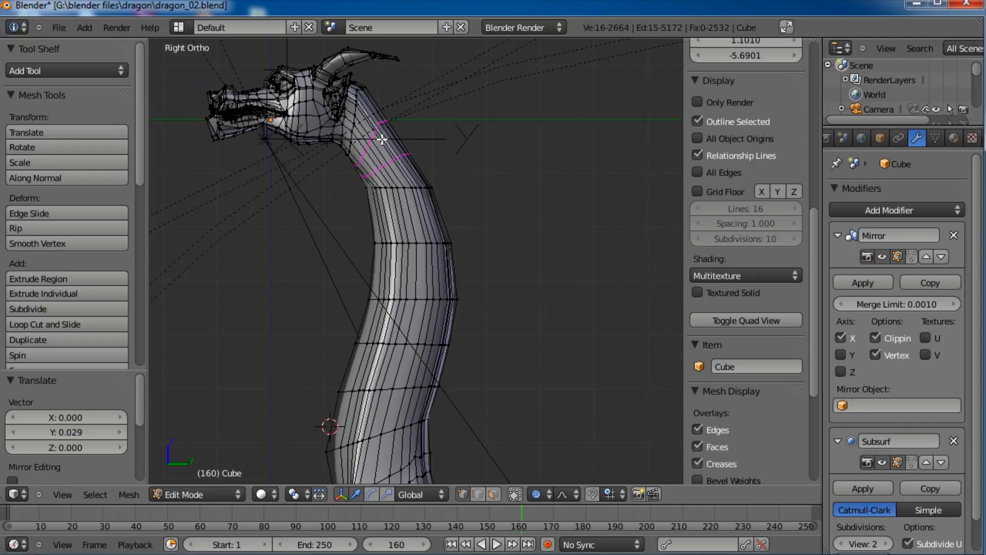
{"action": "left_click", "coordinate": [382, 139]}
{"action": "right_click", "coordinate": [374, 137], "text": "alt"}
{"action": "right_click", "coordinate": [387, 136], "text": "alt"}
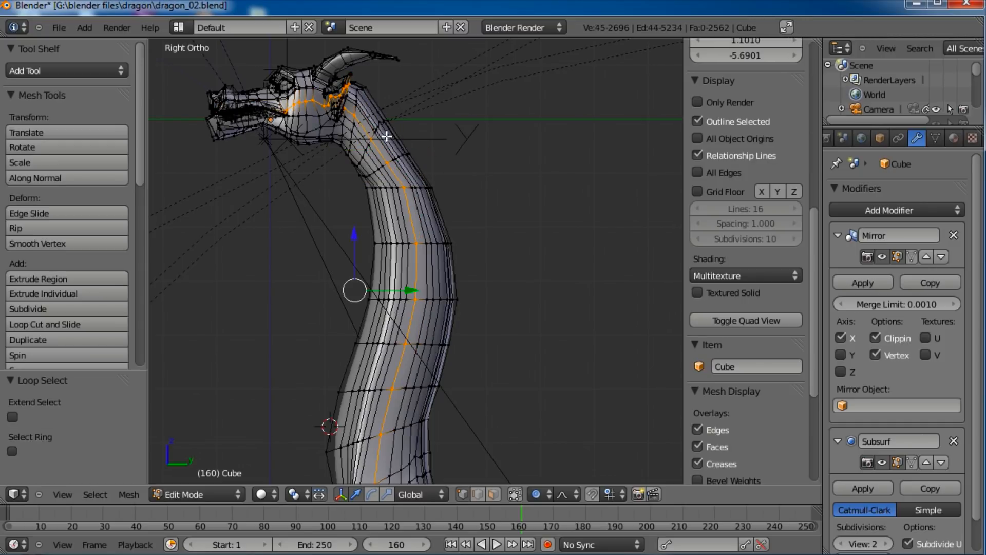
{"action": "scroll", "coordinate": [401, 173], "scroll_direction": "up", "scroll_amount": 4}
{"action": "right_click", "coordinate": [392, 238], "text": "alt"}
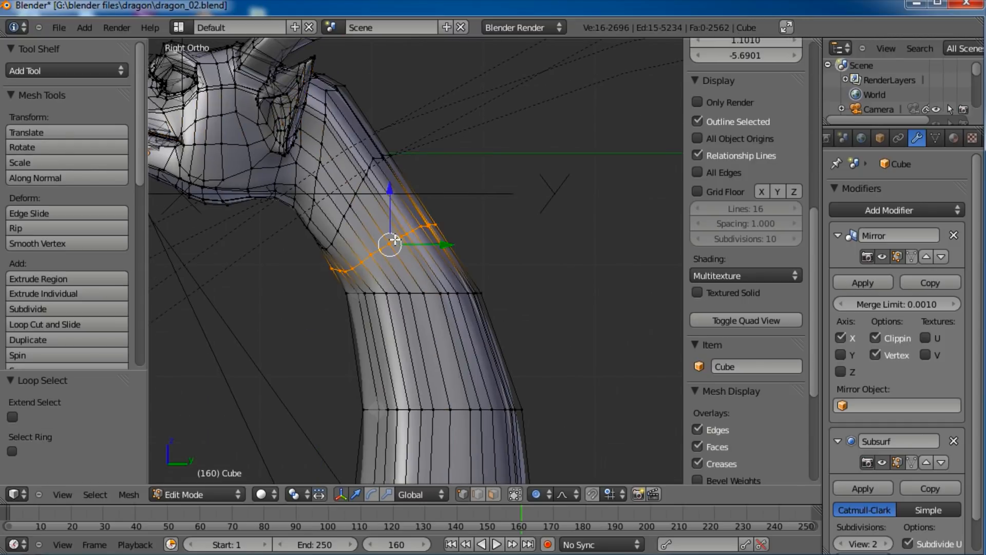
{"action": "key", "text": "g"}
{"action": "left_click", "coordinate": [422, 237]}
Step: Move the upper of the two loops behind the head 0.165 in Y and 0.145 in Z with a smaller proportional falloff
{"action": "right_click", "coordinate": [368, 189], "text": "alt"}
{"action": "key", "text": "g"}
{"action": "scroll", "coordinate": [383, 179], "scroll_direction": "down", "scroll_amount": 3}
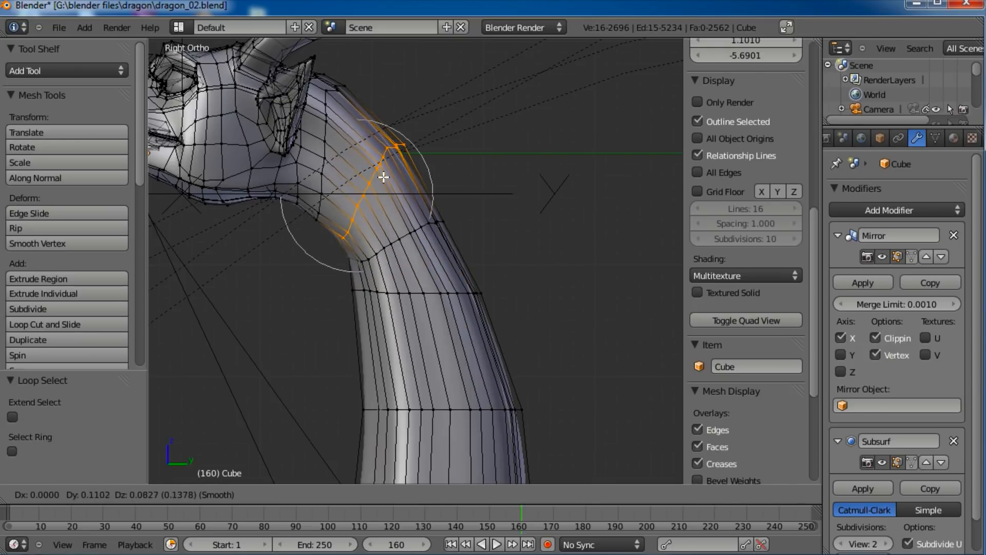
{"action": "left_click", "coordinate": [388, 172]}
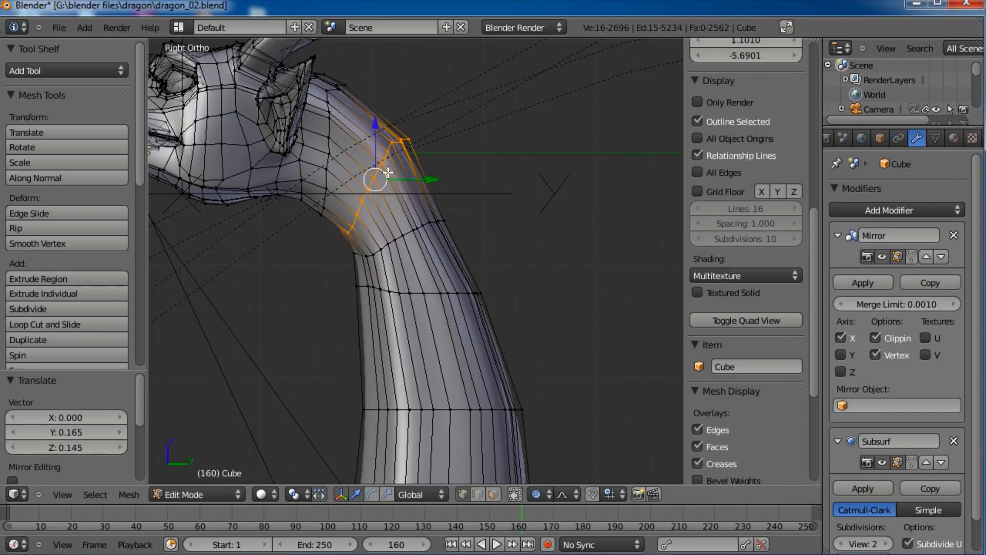
Step: Add one more edge loop close behind the head and move it -0.034 in Y and 0.110 in Z
{"action": "scroll", "coordinate": [426, 234], "scroll_direction": "down", "scroll_amount": 3}
{"action": "scroll", "coordinate": [396, 215], "scroll_direction": "up", "scroll_amount": 3}
{"action": "key", "text": "ctrl+r"}
{"action": "left_click", "coordinate": [431, 192]}
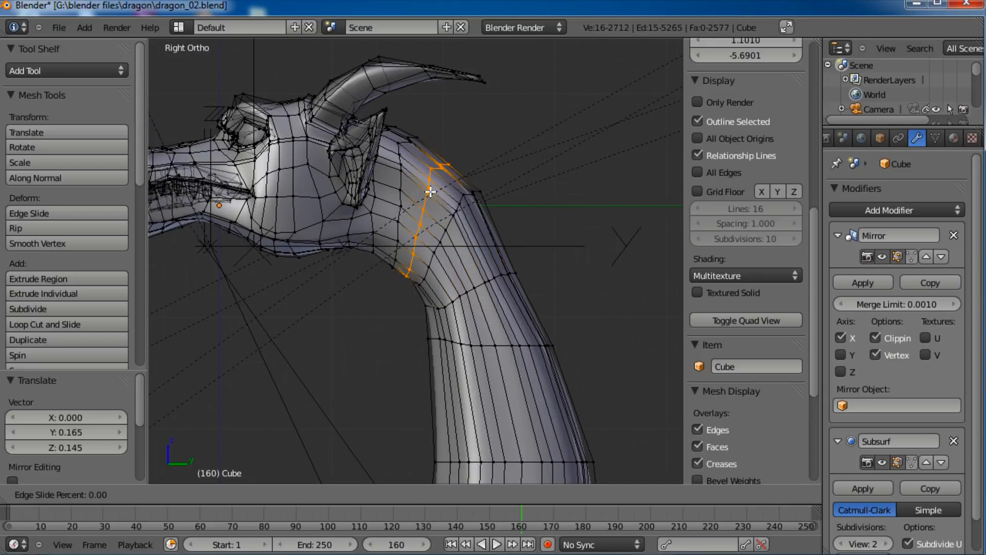
{"action": "right_click", "coordinate": [430, 192]}
{"action": "key", "text": "g"}
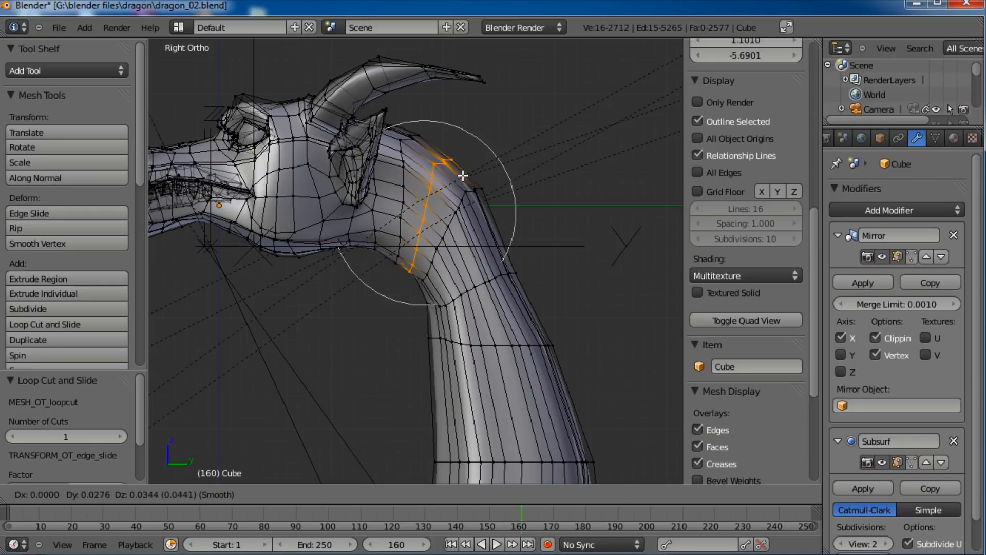
{"action": "left_click", "coordinate": [452, 165]}
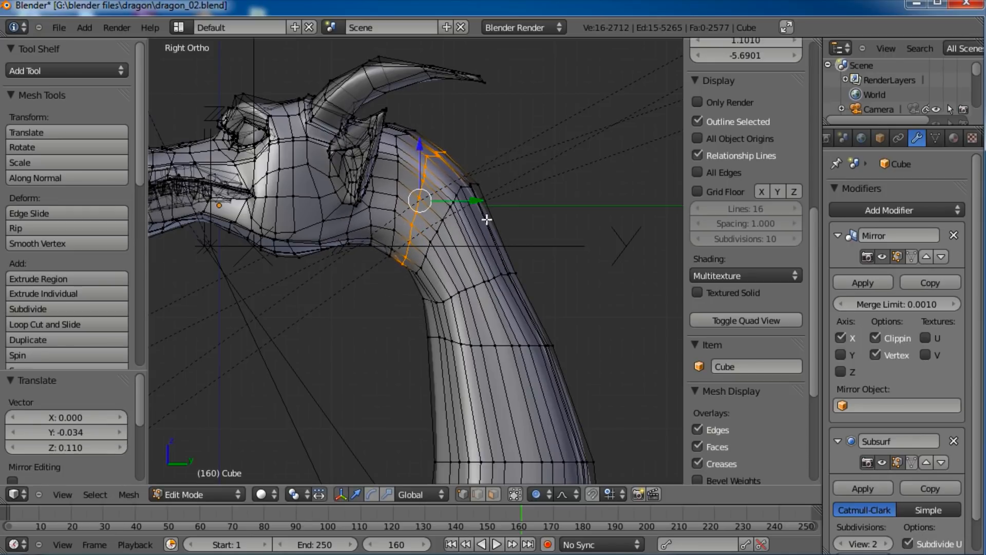
Step: Examine the whole smoothed dragon in Object Mode from several angles and from the side, checking the neck's curve
{"action": "scroll", "coordinate": [493, 298], "scroll_direction": "down", "scroll_amount": 3}
{"action": "key", "text": "Tab"}
{"action": "scroll", "coordinate": [480, 297], "scroll_direction": "down", "scroll_amount": 2}
{"action": "middle_click_drag", "start_coordinate": [507, 248], "coordinate": [359, 200]}
{"action": "scroll", "coordinate": [475, 330], "scroll_direction": "down", "scroll_amount": 2}
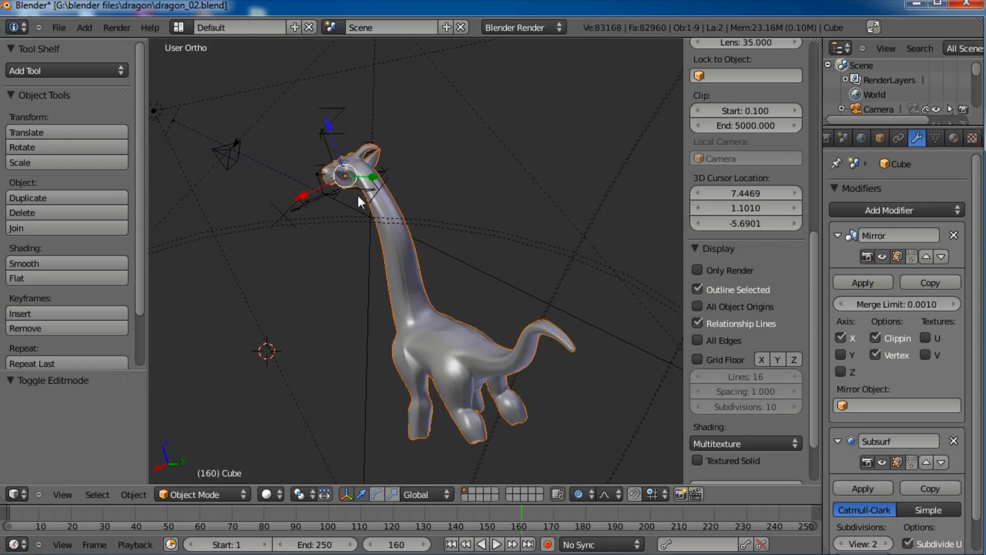
{"action": "scroll", "coordinate": [396, 230], "scroll_direction": "up", "scroll_amount": 2}
{"action": "middle_click_drag", "start_coordinate": [393, 251], "coordinate": [456, 248]}
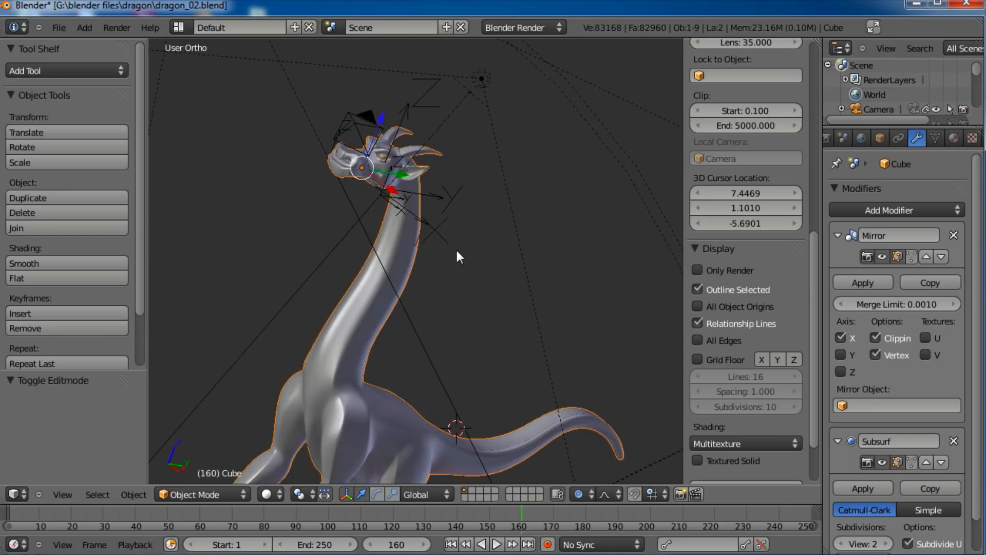
{"action": "middle_click_drag", "start_coordinate": [530, 212], "coordinate": [418, 281]}
{"action": "scroll", "coordinate": [511, 255], "scroll_direction": "down", "scroll_amount": 2}
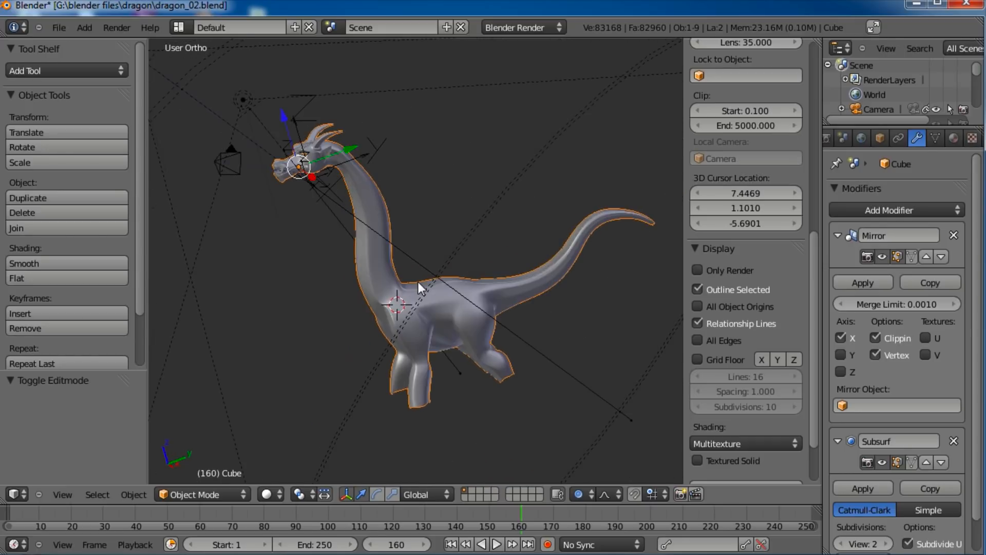
{"action": "key", "text": "KP_3"}
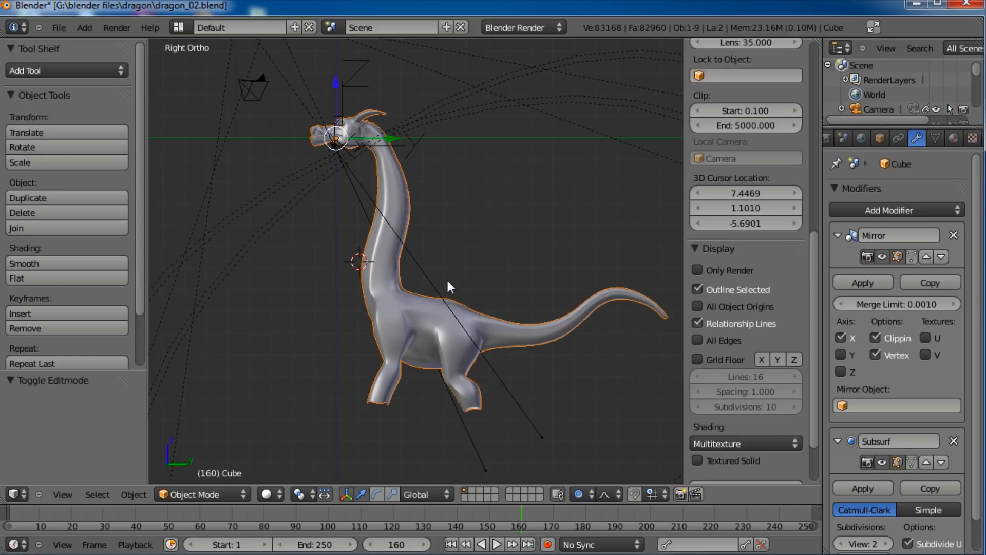
{"action": "middle_click_drag", "start_coordinate": [430, 236], "coordinate": [388, 244], "text": "shift"}
{"action": "scroll", "coordinate": [391, 267], "scroll_direction": "up", "scroll_amount": 2}
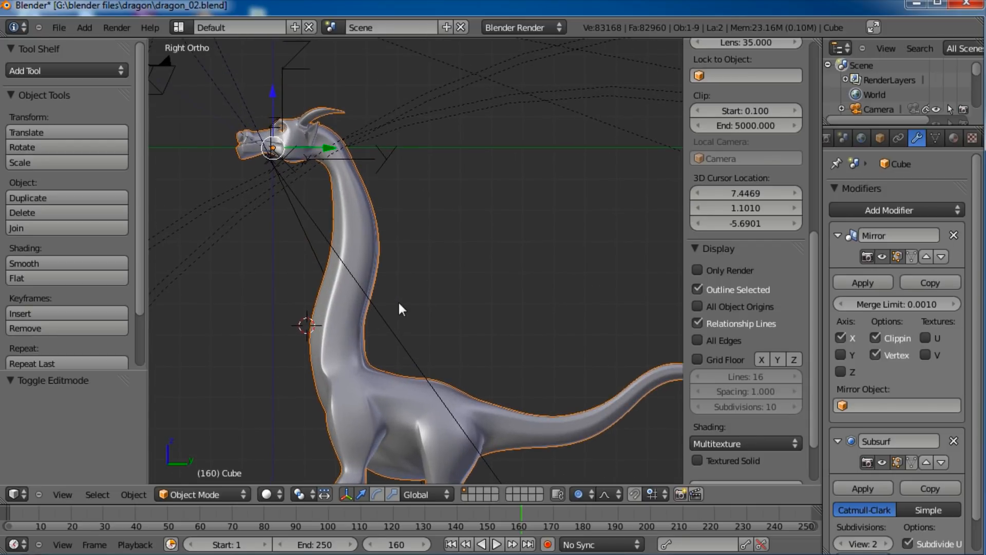
Step: Back in Edit Mode, widen the edge loop just below the bend behind the head to about 1.14 along Y
{"action": "key", "text": "Tab"}
{"action": "middle_click_drag", "start_coordinate": [362, 192], "coordinate": [374, 231], "text": "shift"}
{"action": "scroll", "coordinate": [374, 231], "scroll_direction": "up", "scroll_amount": 3}
{"action": "key", "text": "a"}
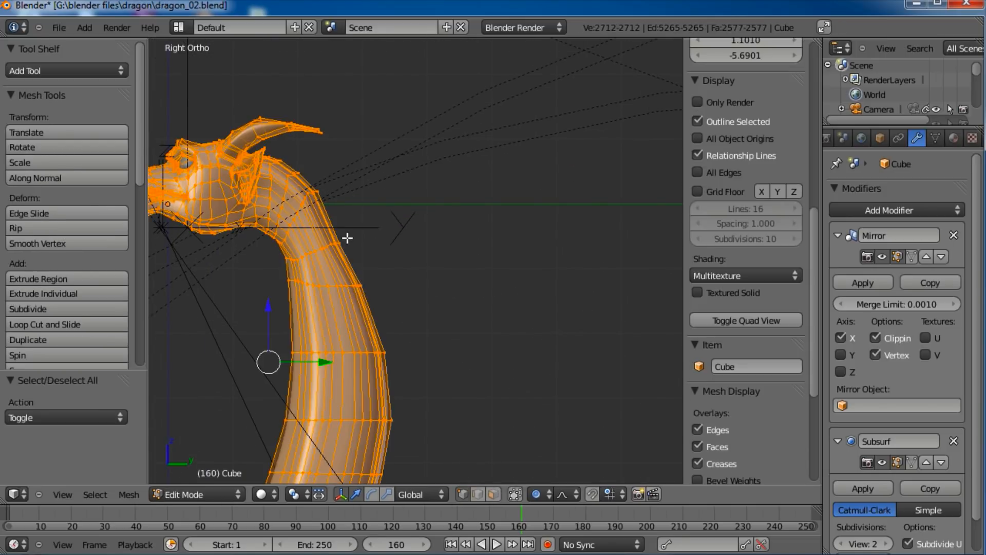
{"action": "right_click", "coordinate": [317, 252], "text": "alt"}
{"action": "right_click", "coordinate": [319, 251], "text": "alt"}
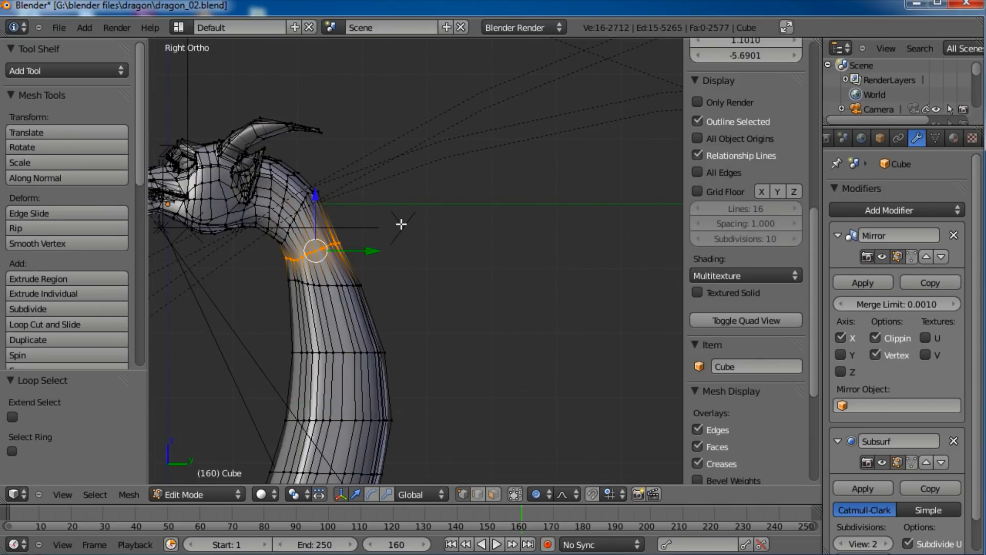
{"action": "key", "text": "s"}
{"action": "key", "text": "y"}
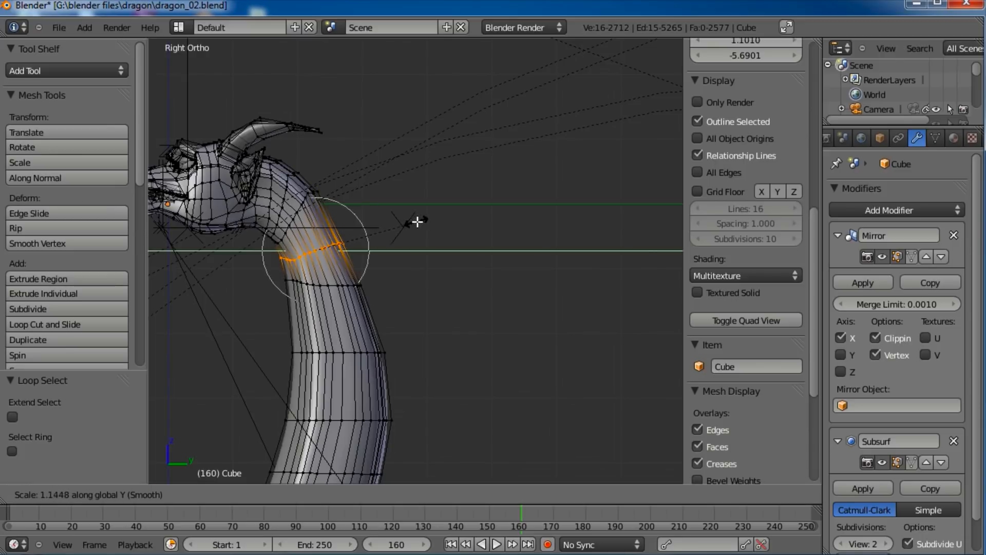
{"action": "left_click", "coordinate": [419, 220]}
Step: Move the widened neck loop 0.036 in Y and 0.024 in Z, and nudge it slightly further back
{"action": "key", "text": "g"}
{"action": "left_click", "coordinate": [427, 217]}
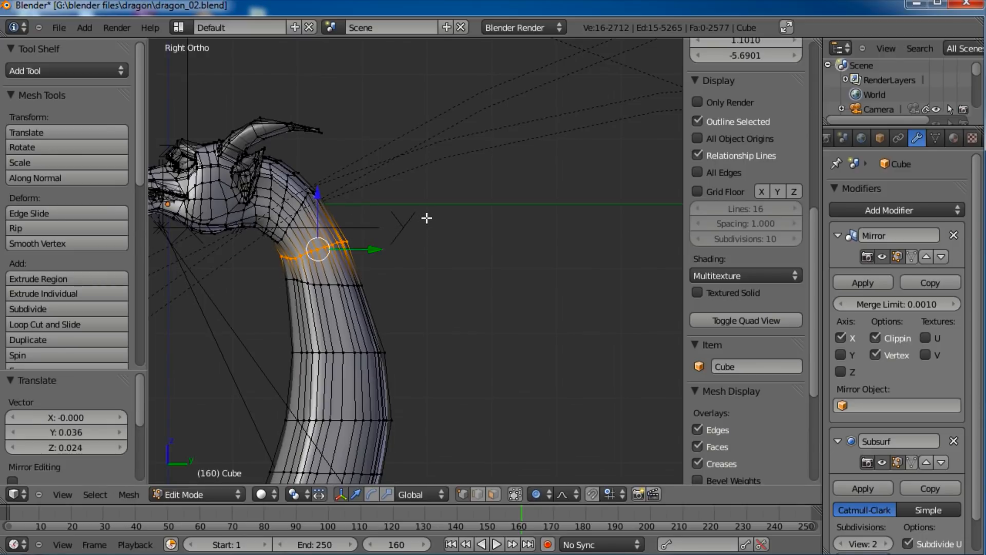
{"action": "key", "text": "g"}
{"action": "left_click", "coordinate": [438, 216]}
{"action": "key", "text": "g"}
{"action": "left_click", "coordinate": [441, 217]}
Step: Check the neck in Object Mode and scale the middle neck edge loop uniformly to 0.941 in Edit Mode
{"action": "key", "text": "Tab"}
{"action": "scroll", "coordinate": [356, 256], "scroll_direction": "down", "scroll_amount": 3}
{"action": "scroll", "coordinate": [423, 252], "scroll_direction": "up", "scroll_amount": 4}
{"action": "key", "text": "Tab"}
{"action": "right_click", "coordinate": [381, 291], "text": "alt"}
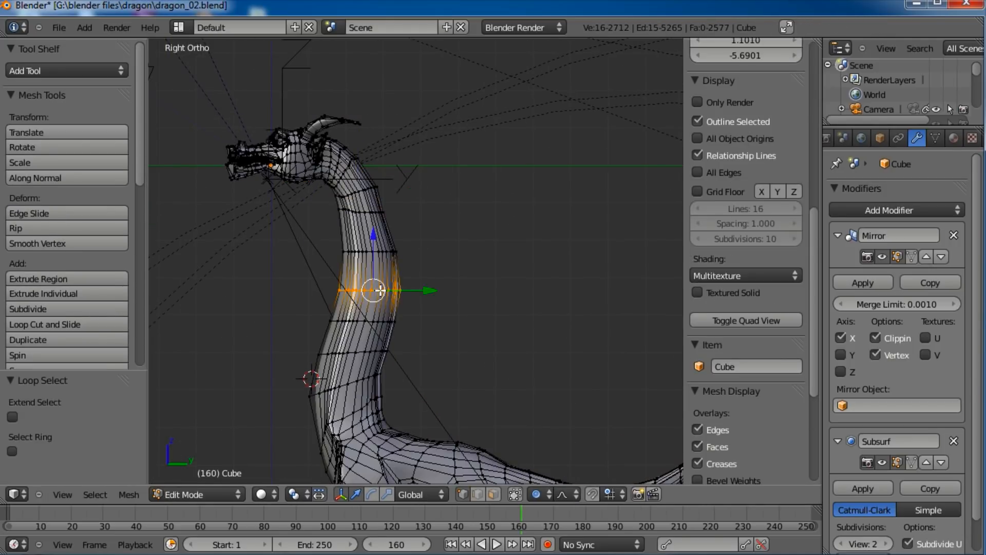
{"action": "key", "text": "s"}
{"action": "key", "text": "y"}
{"action": "left_click", "coordinate": [469, 283]}
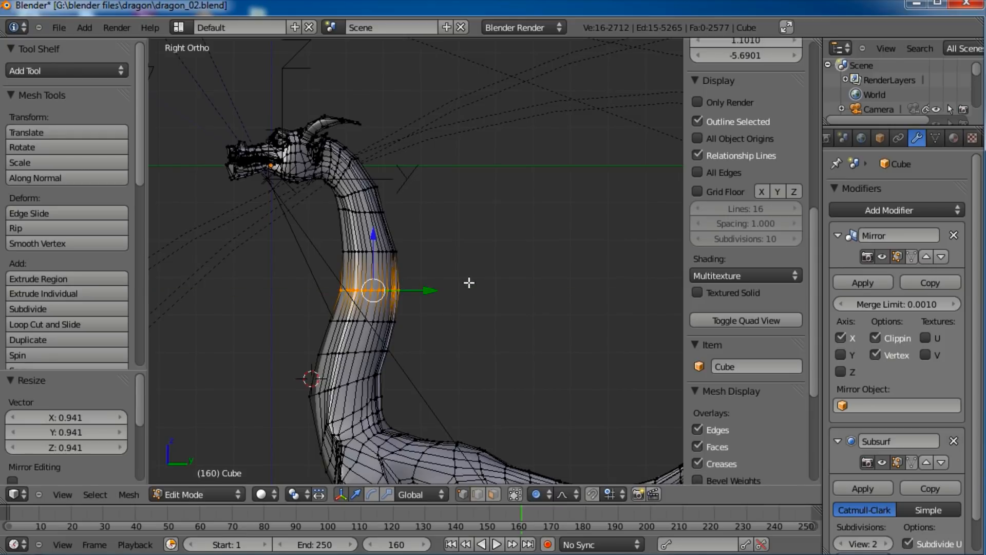
Step: Check the smoothed dragon in Object Mode and save it as dragon_03.blend, overwriting the existing file
{"action": "key", "text": "Tab"}
{"action": "scroll", "coordinate": [471, 286], "scroll_direction": "down", "scroll_amount": 4}
{"action": "middle_click_drag", "start_coordinate": [473, 288], "coordinate": [366, 302]}
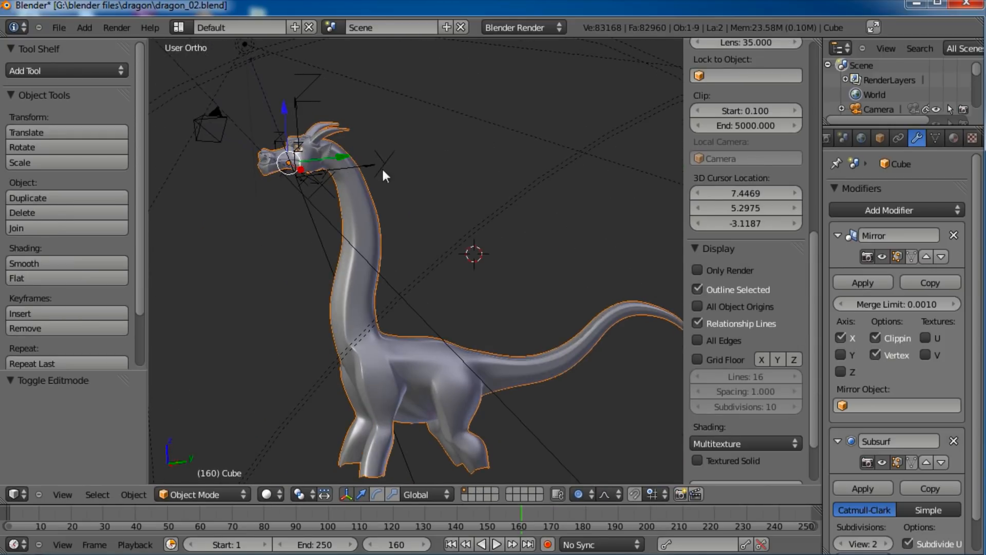
{"action": "left_click", "coordinate": [56, 29]}
{"action": "left_click", "coordinate": [94, 135]}
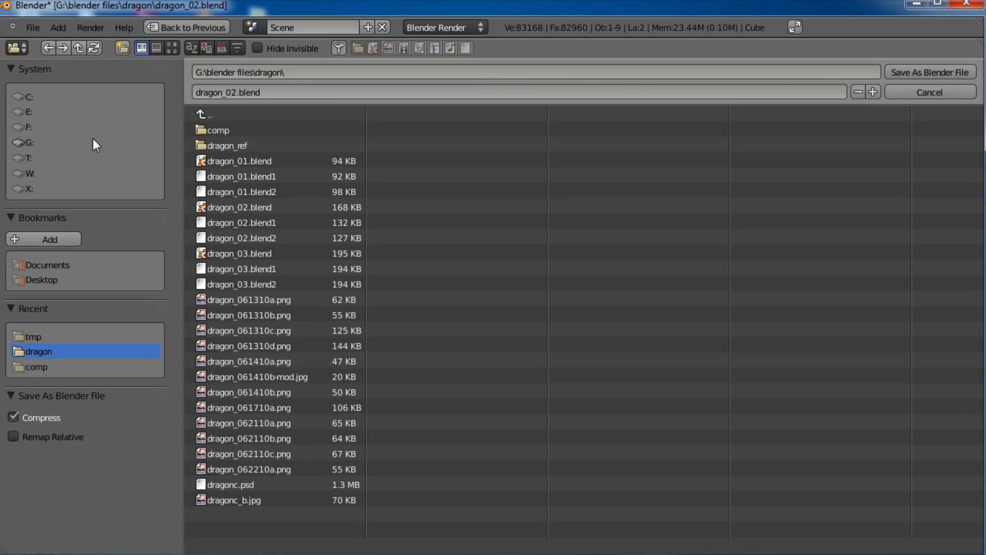
{"action": "left_click", "coordinate": [230, 90]}
{"action": "left_click", "coordinate": [926, 72]}
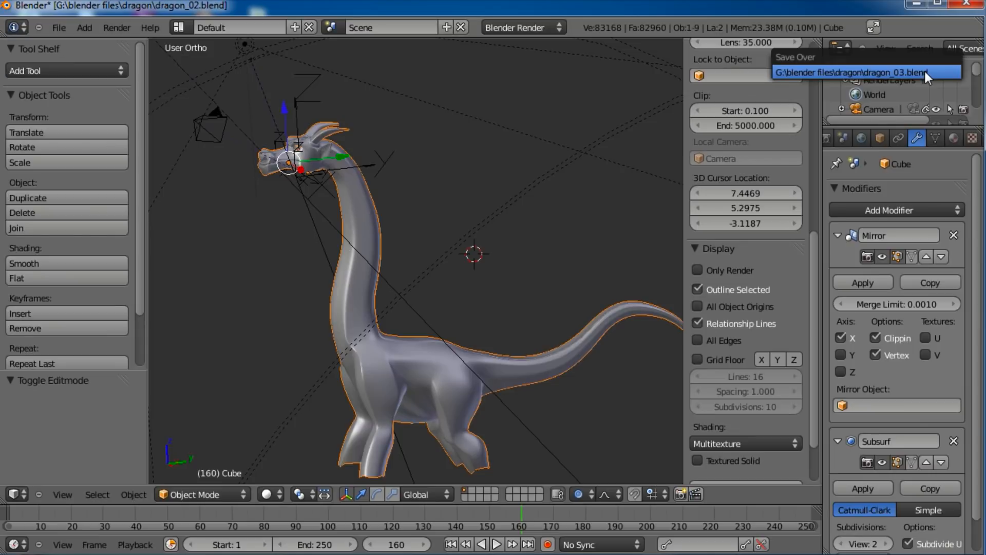
{"action": "left_click", "coordinate": [926, 72]}
{"action": "scroll", "coordinate": [447, 280], "scroll_direction": "down", "scroll_amount": 3}
{"action": "middle_click_drag", "start_coordinate": [457, 266], "coordinate": [391, 309]}
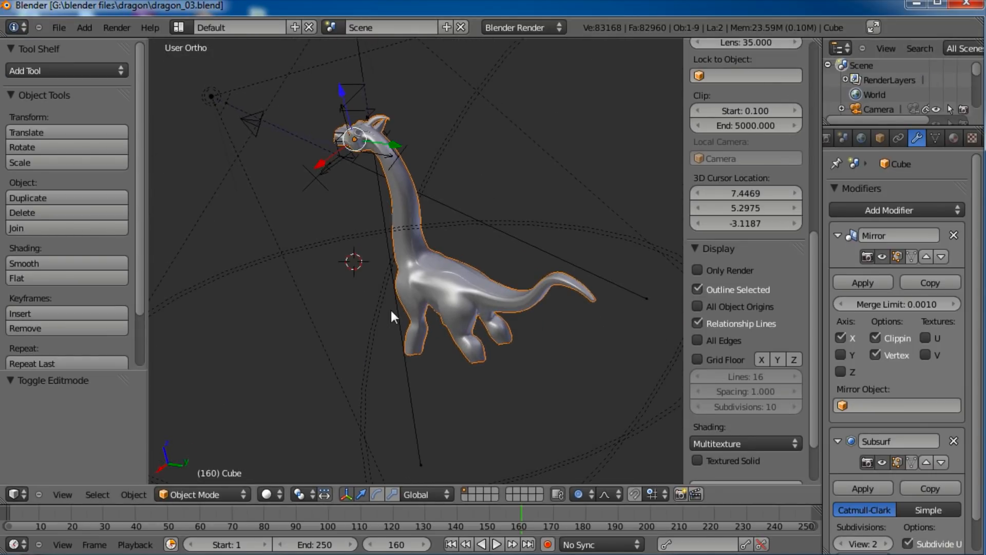
Step: In the side view, lengthen the tail by moving its end section 3.431 in Y and -0.099 in Z with smooth proportional editing
{"action": "key", "text": "KP_3"}
{"action": "middle_click_drag", "start_coordinate": [494, 248], "coordinate": [417, 245], "text": "shift"}
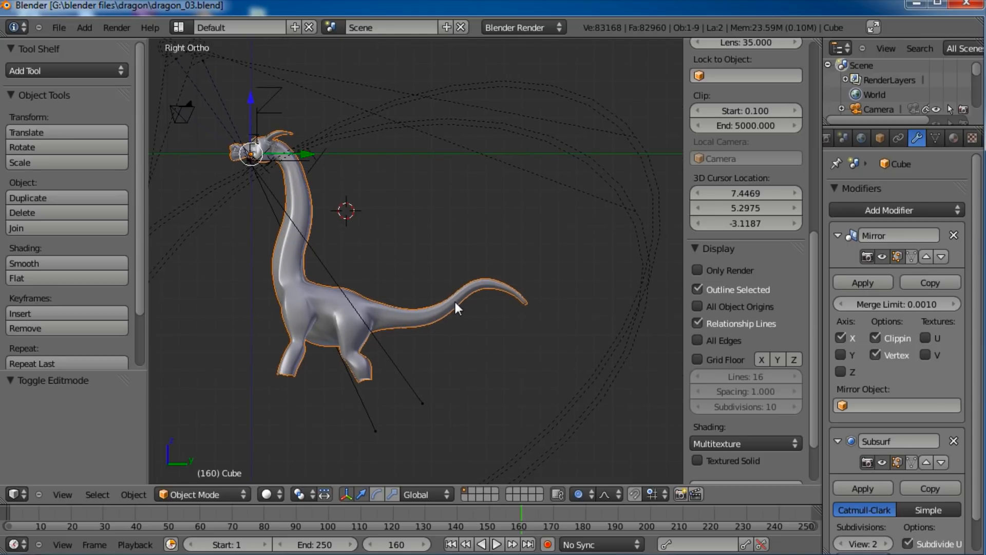
{"action": "key", "text": "Tab"}
{"action": "middle_click_drag", "start_coordinate": [502, 288], "coordinate": [471, 280], "text": "shift"}
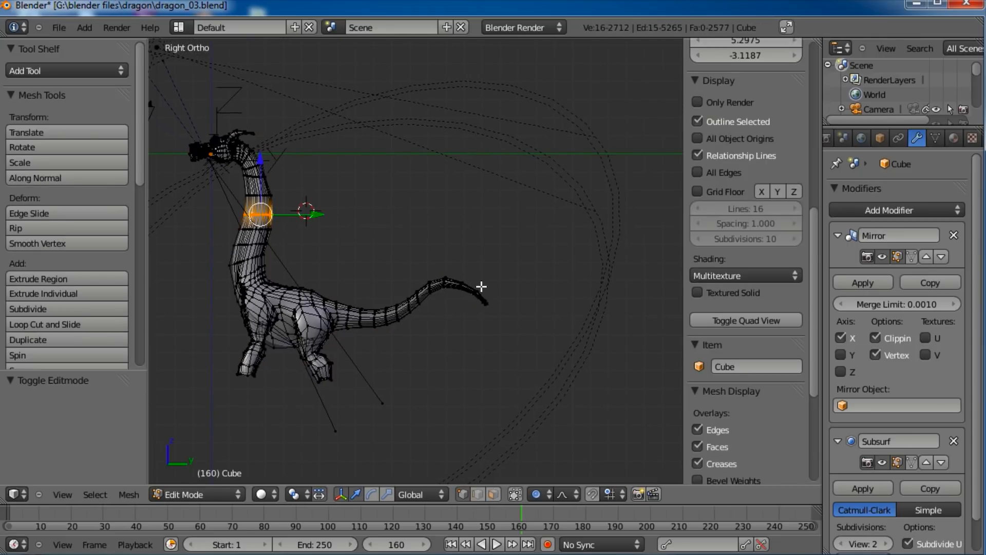
{"action": "key", "text": "a"}
{"action": "scroll", "coordinate": [403, 270], "scroll_direction": "up", "scroll_amount": 3}
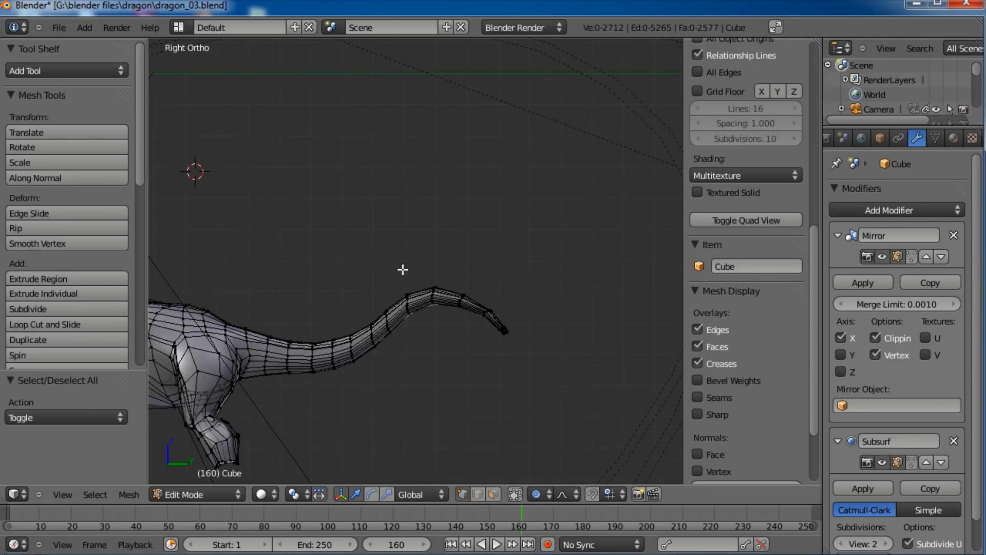
{"action": "key", "text": "b"}
{"action": "left_click_drag", "start_coordinate": [534, 277], "coordinate": [455, 354]}
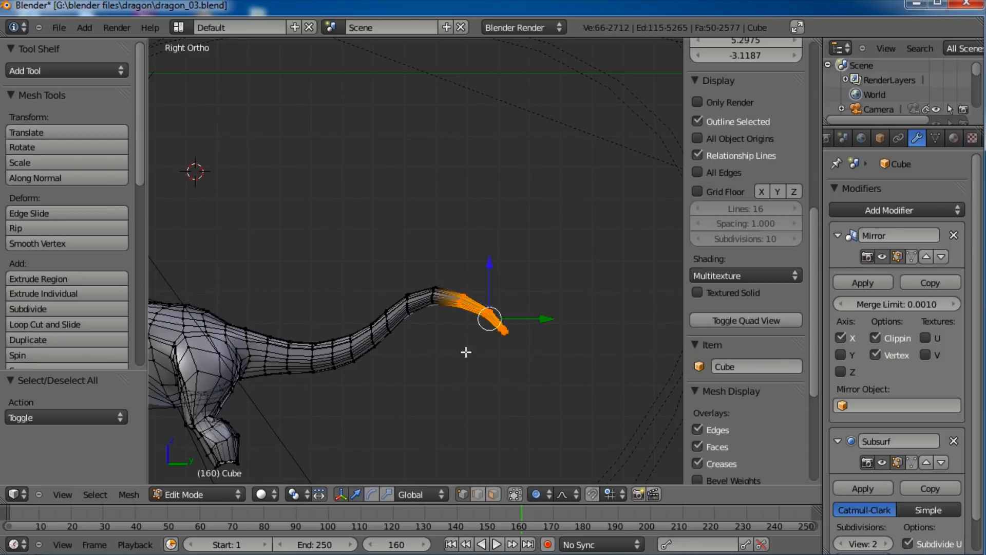
{"action": "key", "text": "g"}
{"action": "scroll", "coordinate": [496, 326], "scroll_direction": "down", "scroll_amount": 15}
{"action": "scroll", "coordinate": [514, 331], "scroll_direction": "down", "scroll_amount": 9}
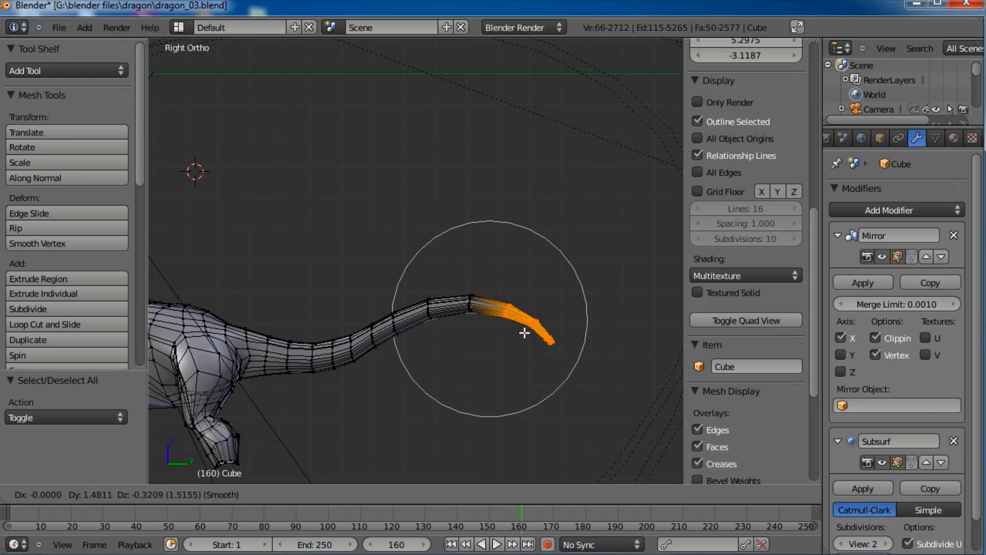
{"action": "scroll", "coordinate": [575, 327], "scroll_direction": "down", "scroll_amount": 5}
{"action": "scroll", "coordinate": [576, 326], "scroll_direction": "up", "scroll_amount": 2}
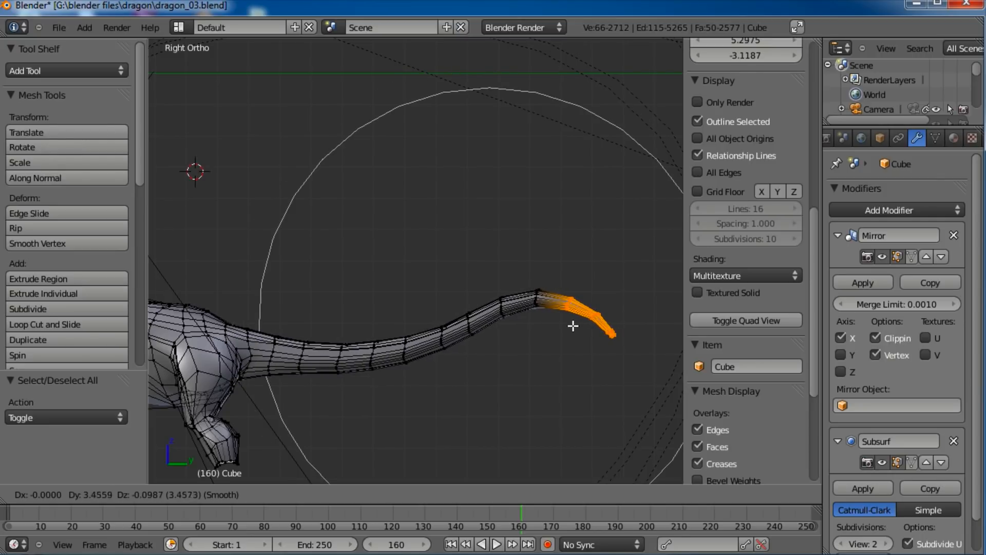
{"action": "left_click", "coordinate": [573, 326]}
Step: Rotate the tail's end section by -10.727° and move it about 0.22 in Y and 0.72 in Z
{"action": "key", "text": "r"}
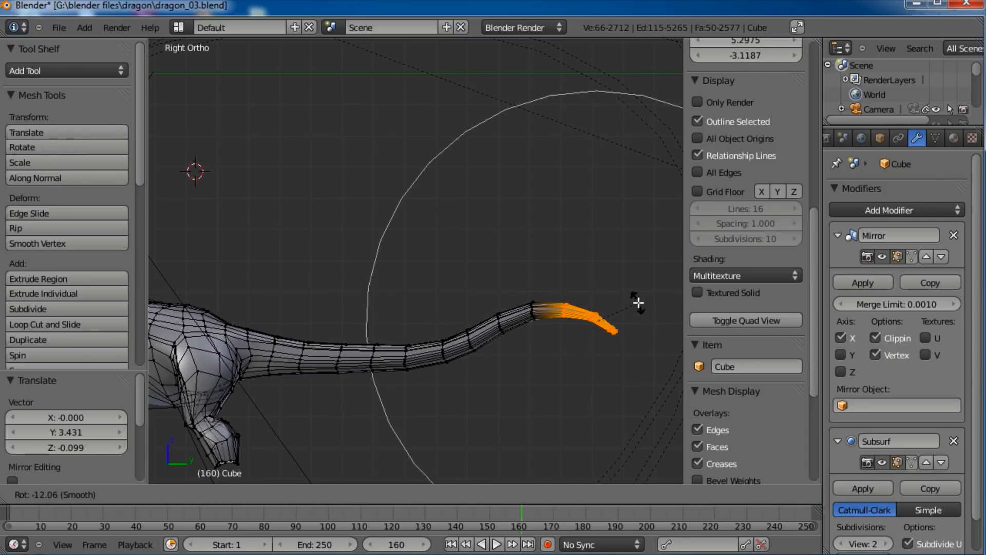
{"action": "left_click", "coordinate": [639, 302]}
{"action": "key", "text": "g"}
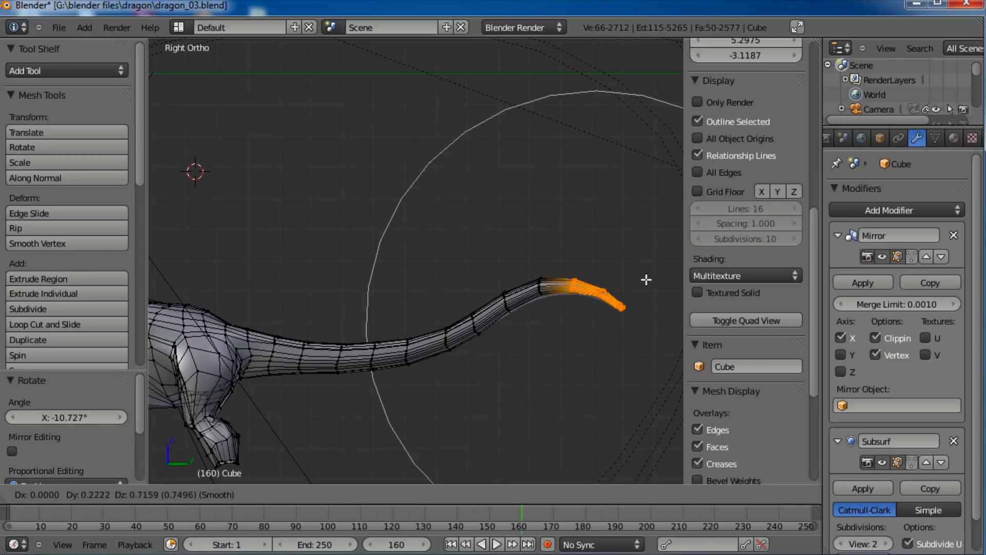
{"action": "left_click", "coordinate": [645, 279]}
{"action": "key", "text": "a"}
Step: Check the whole dragon with its longer tail in Object Mode and save over the current file
{"action": "key", "text": "Tab"}
{"action": "scroll", "coordinate": [467, 280], "scroll_direction": "down", "scroll_amount": 2}
{"action": "middle_click_drag", "start_coordinate": [468, 276], "coordinate": [463, 348]}
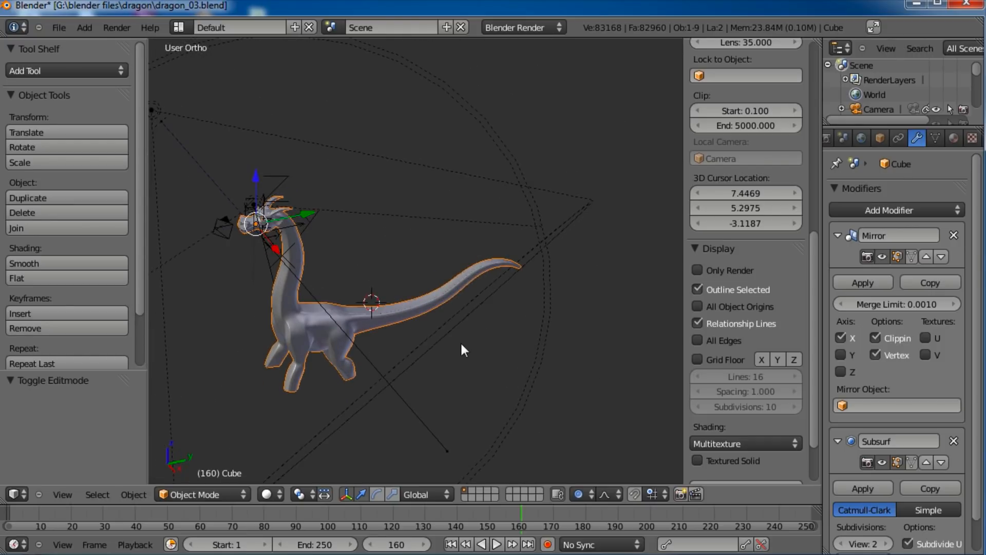
{"action": "key", "text": "ctrl+s"}
{"action": "left_click", "coordinate": [461, 341]}
Step: Inspect the tail end up close in Object Mode, and switch to face selection in Edit Mode
{"action": "scroll", "coordinate": [461, 341], "scroll_direction": "up", "scroll_amount": 5}
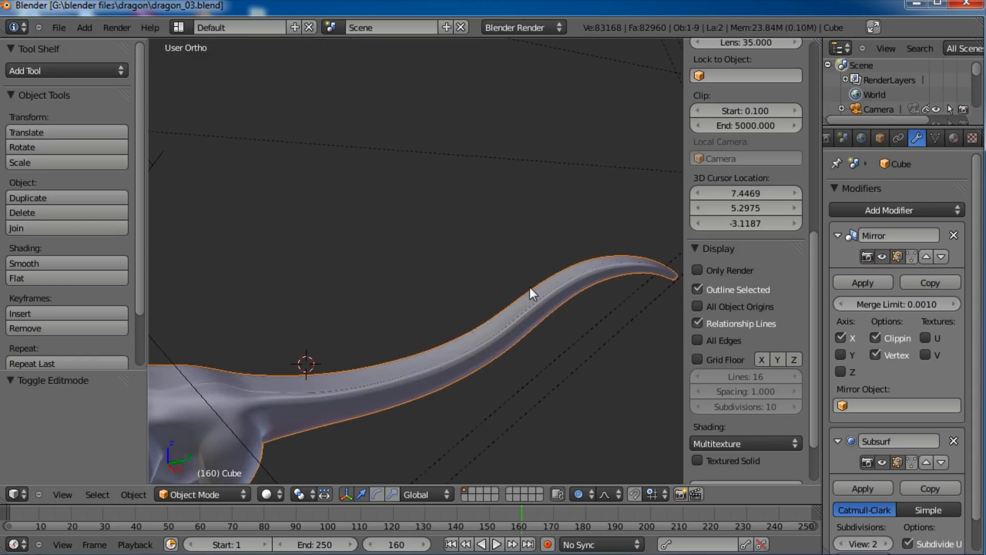
{"action": "middle_click_drag", "start_coordinate": [531, 291], "coordinate": [421, 282]}
{"action": "scroll", "coordinate": [451, 281], "scroll_direction": "up", "scroll_amount": 4}
{"action": "scroll", "coordinate": [452, 344], "scroll_direction": "down", "scroll_amount": 2}
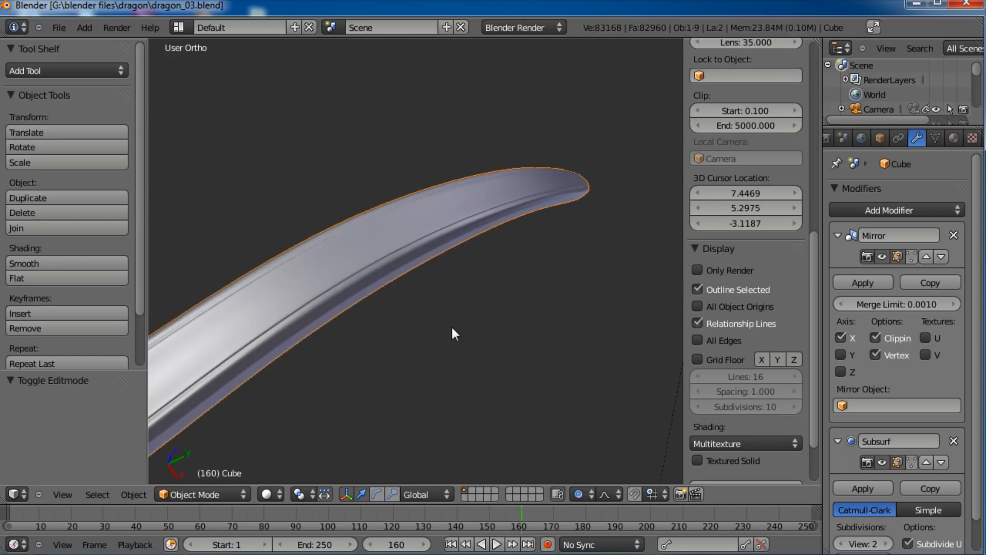
{"action": "middle_click_drag", "start_coordinate": [452, 329], "coordinate": [486, 301]}
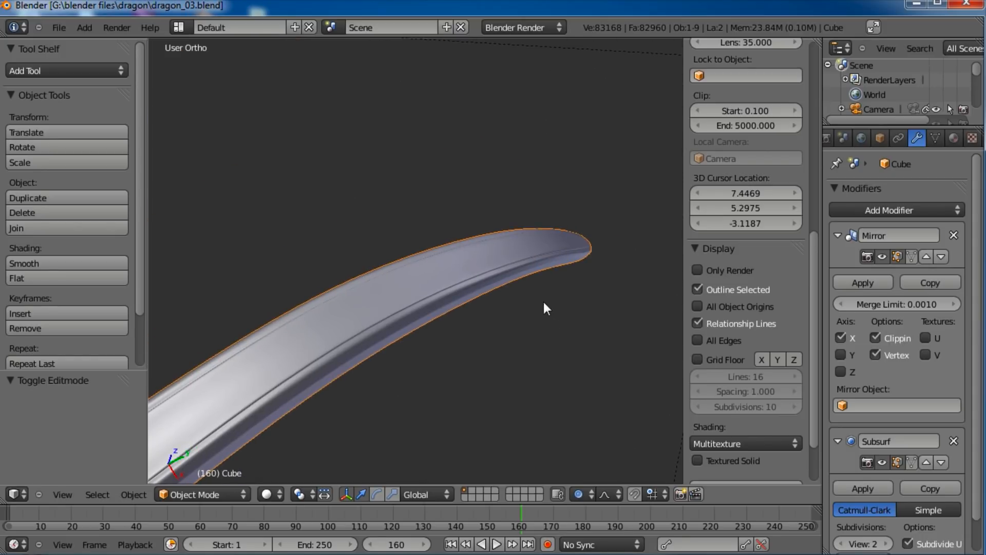
{"action": "middle_click_drag", "start_coordinate": [550, 298], "coordinate": [497, 483]}
{"action": "key", "text": "Tab"}
{"action": "left_click", "coordinate": [491, 495]}
Step: Select the middle band of side faces near the tail tip and extrude it outward 0.073 in X
{"action": "middle_click_drag", "start_coordinate": [453, 283], "coordinate": [489, 283]}
{"action": "right_click", "coordinate": [456, 286]}
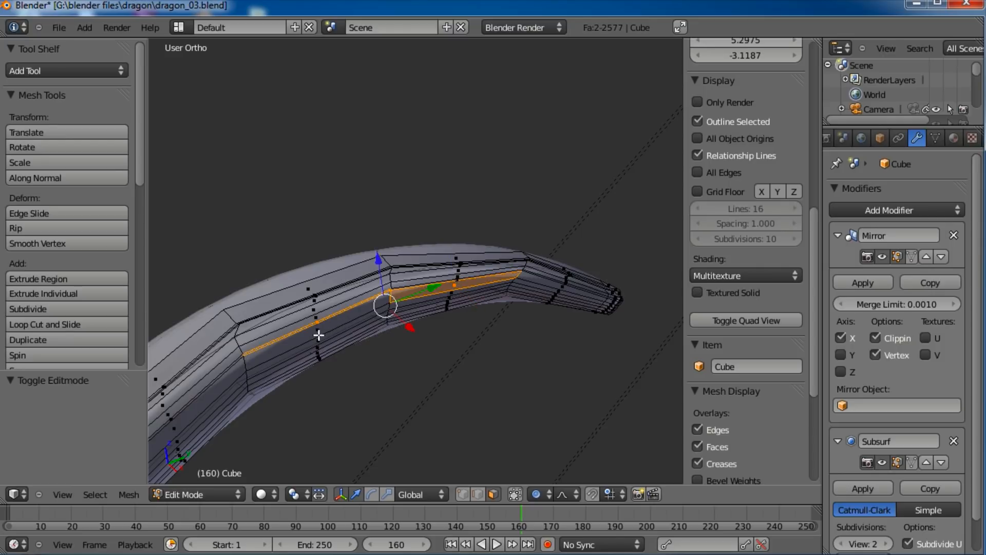
{"action": "key", "text": "KP_3"}
{"action": "scroll", "coordinate": [476, 383], "scroll_direction": "up", "scroll_amount": 8}
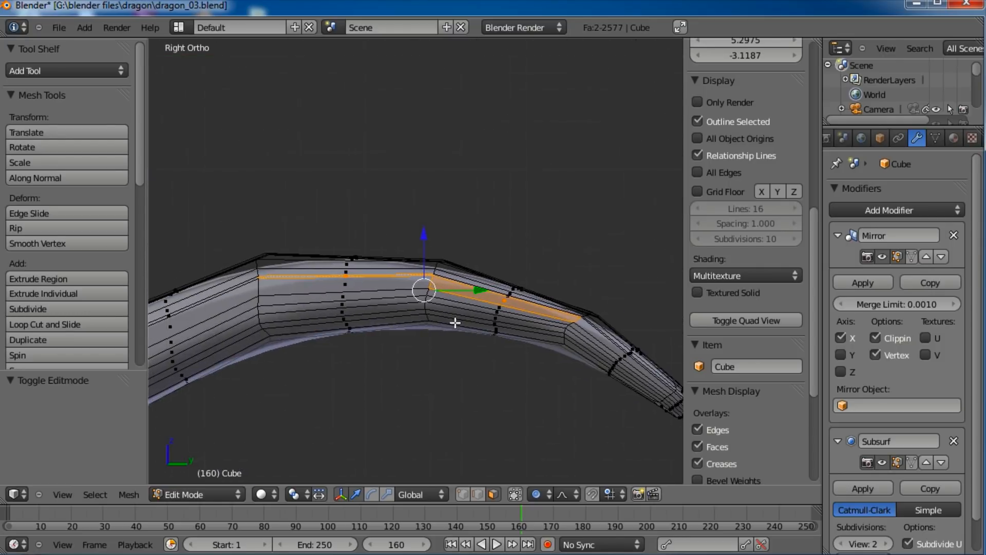
{"action": "scroll", "coordinate": [310, 294], "scroll_direction": "up", "scroll_amount": 2}
{"action": "key", "text": "a"}
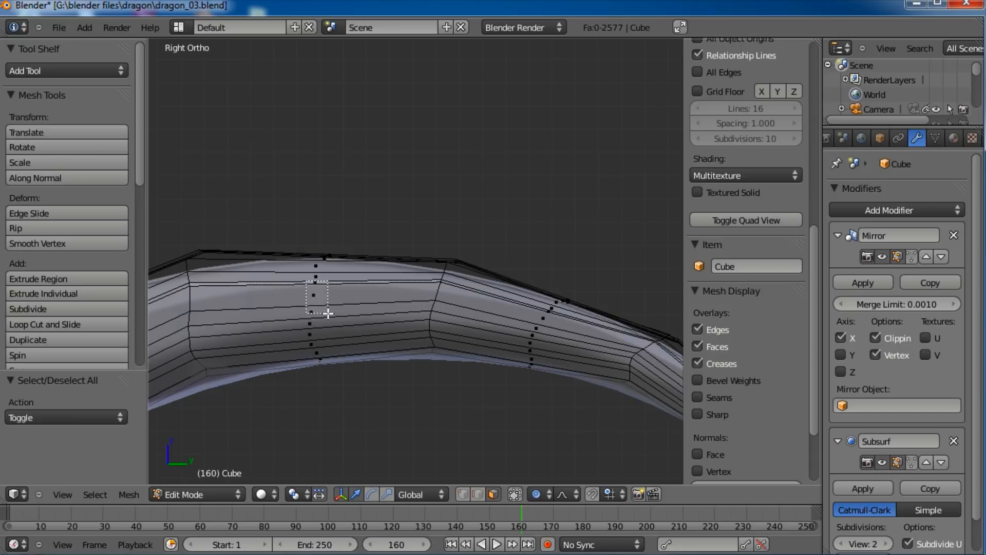
{"action": "left_click_drag", "start_coordinate": [330, 316], "coordinate": [330, 316]}
{"action": "left_click_drag", "start_coordinate": [551, 308], "coordinate": [530, 333]}
{"action": "middle_click_drag", "start_coordinate": [531, 333], "coordinate": [387, 285]}
{"action": "key", "text": "KP_7"}
{"action": "middle_click_drag", "start_coordinate": [293, 254], "coordinate": [461, 298], "text": "shift"}
{"action": "key", "text": "e"}
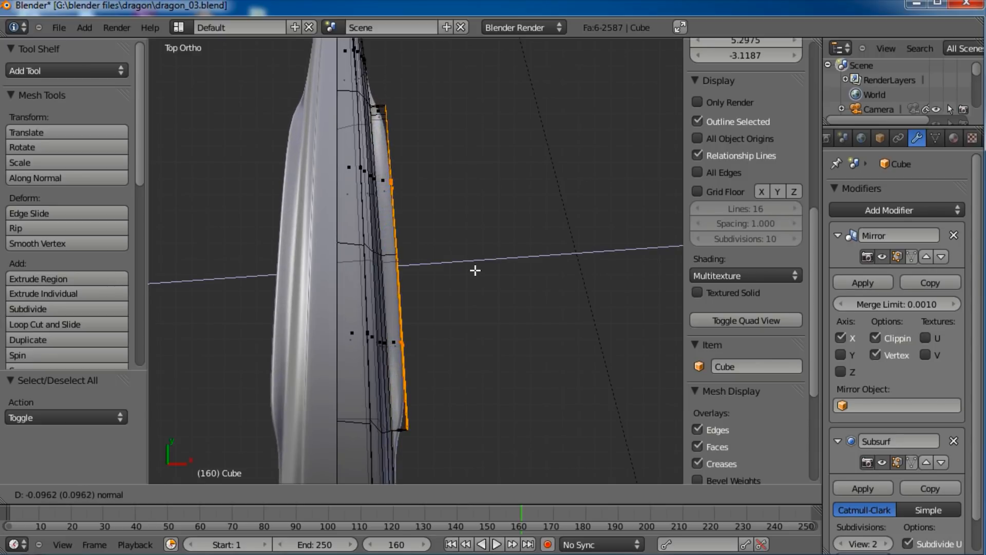
{"action": "left_click", "coordinate": [471, 269]}
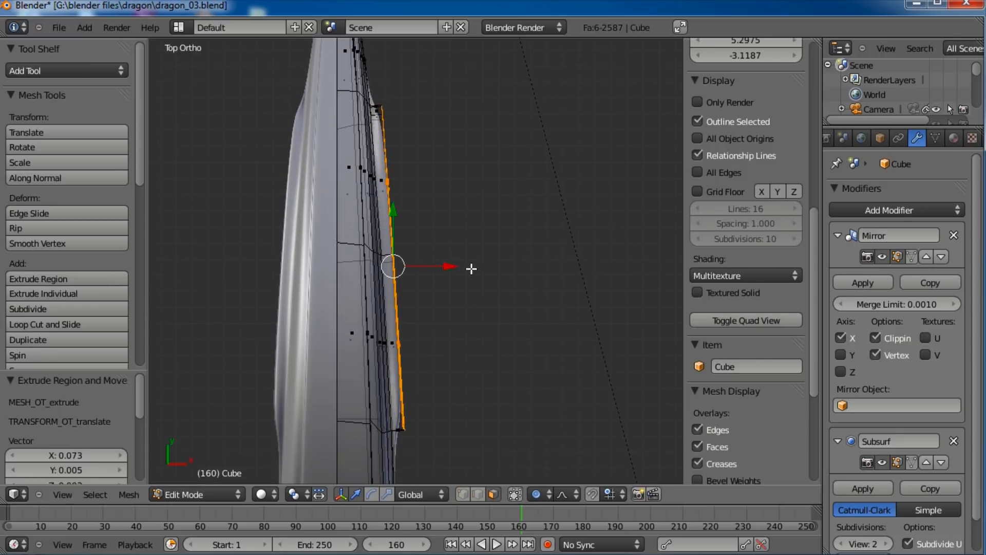
Step: Disable proportional editing and scale the extruded side faces to 0.851 along Y
{"action": "key", "text": "o"}
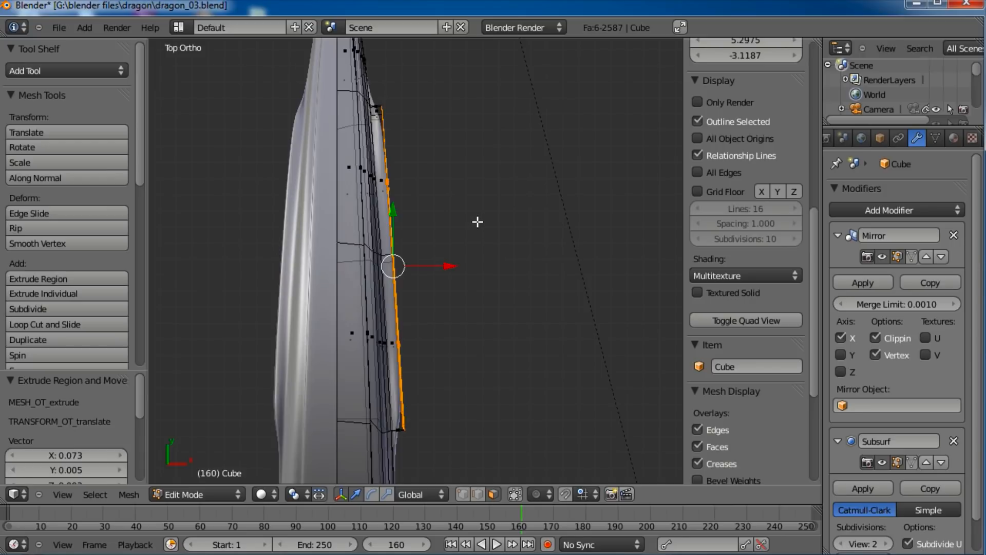
{"action": "key", "text": "s"}
{"action": "key", "text": "y"}
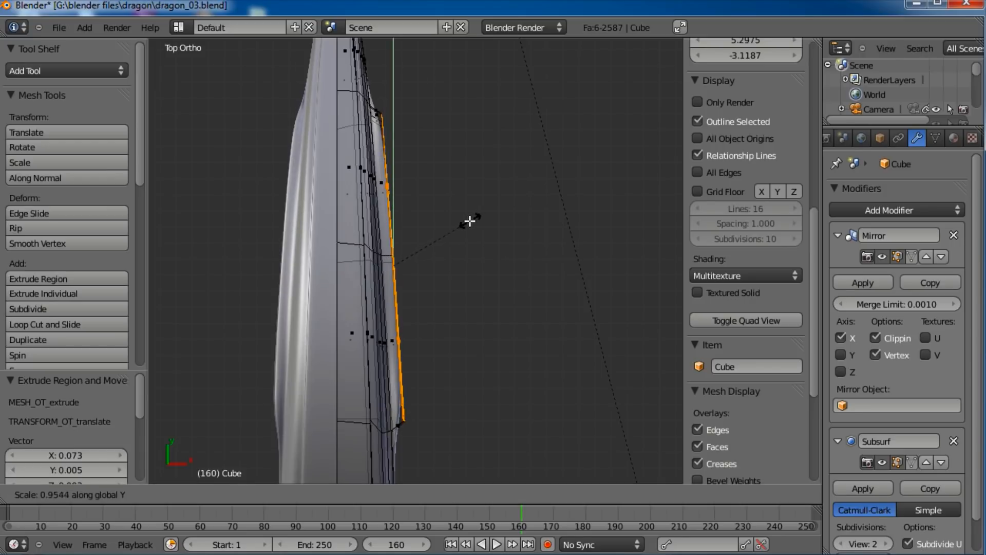
{"action": "left_click", "coordinate": [457, 247]}
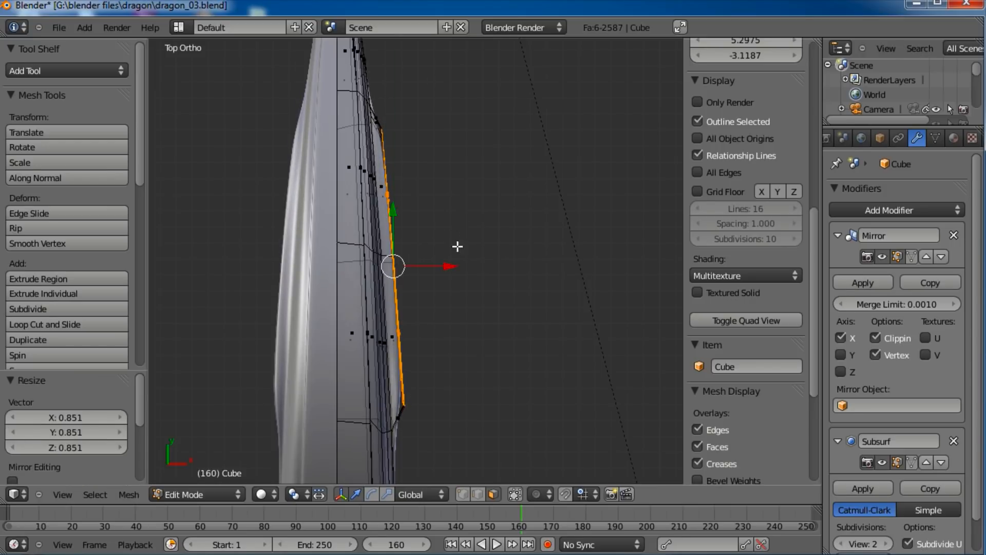
Step: Extrude the side faces outward another 0.502 in X to form a fin, and scale them to 0.527 along Y
{"action": "key", "text": "e"}
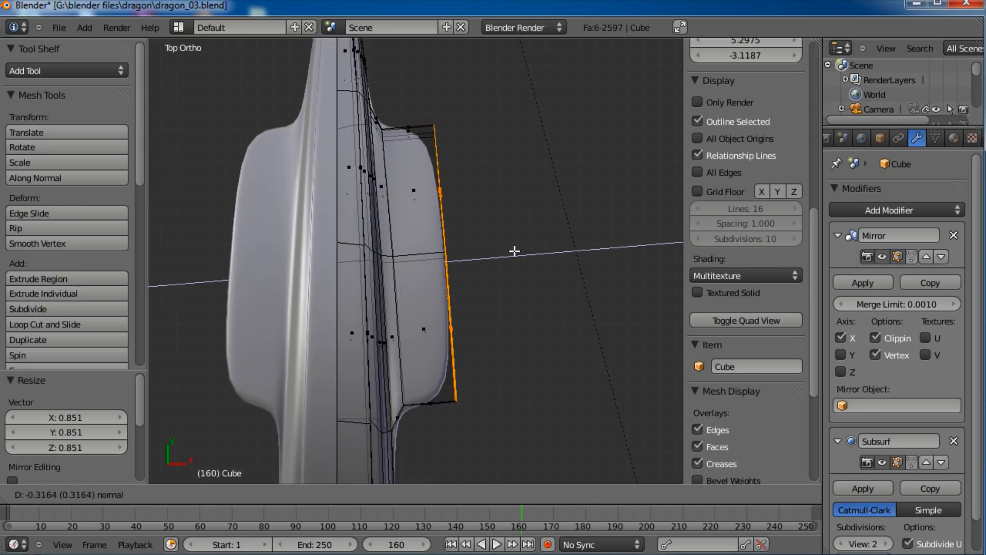
{"action": "left_click", "coordinate": [537, 248]}
{"action": "key", "text": "s"}
{"action": "key", "text": "y"}
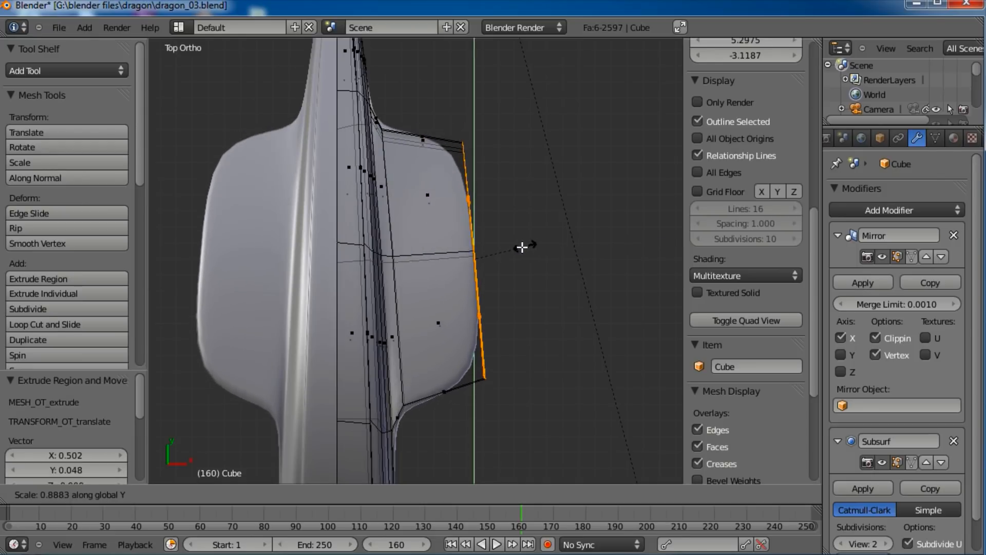
{"action": "left_click", "coordinate": [505, 248]}
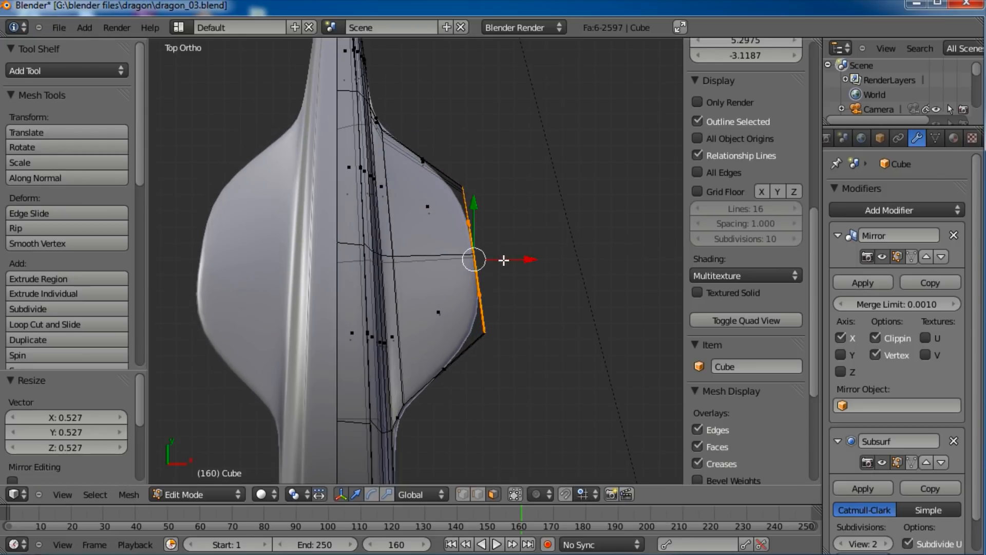
Step: Extrude the fin's outer faces a further 0.531 in X, narrow them along Y into a pointed tip, and check the shape in Object Mode
{"action": "key", "text": "e"}
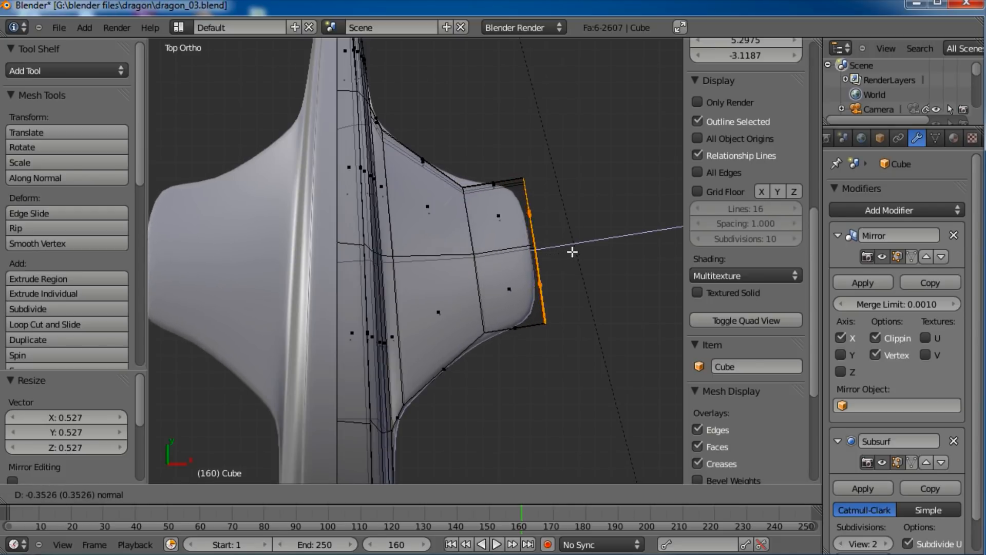
{"action": "left_click", "coordinate": [558, 246]}
{"action": "key", "text": "s"}
{"action": "key", "text": "y"}
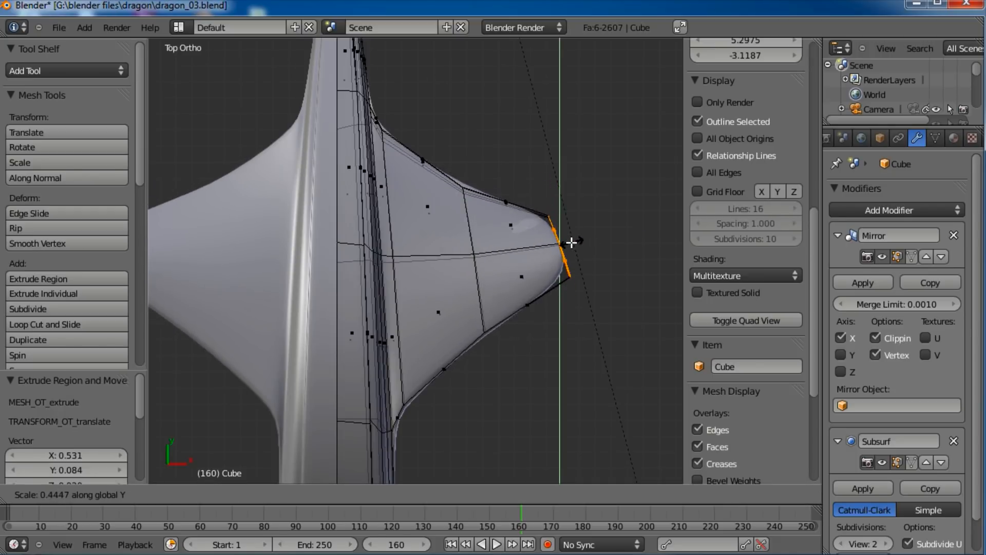
{"action": "left_click", "coordinate": [564, 242]}
{"action": "scroll", "coordinate": [493, 270], "scroll_direction": "down", "scroll_amount": 4}
{"action": "key", "text": "a"}
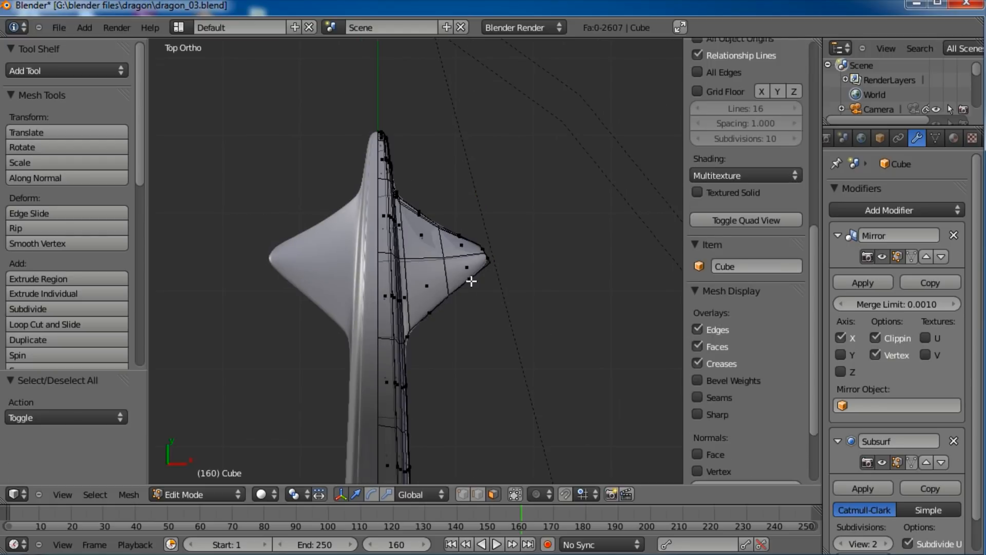
{"action": "key", "text": "Tab"}
{"action": "middle_click_drag", "start_coordinate": [366, 370], "coordinate": [512, 219]}
{"action": "scroll", "coordinate": [425, 302], "scroll_direction": "up", "scroll_amount": 4}
Step: In vertex selection, raise the four edge vertices between the fin's base and tip 0.152 in Z, and nudge them about 0.06 in Y
{"action": "key", "text": "Tab"}
{"action": "middle_click_drag", "start_coordinate": [529, 260], "coordinate": [361, 303]}
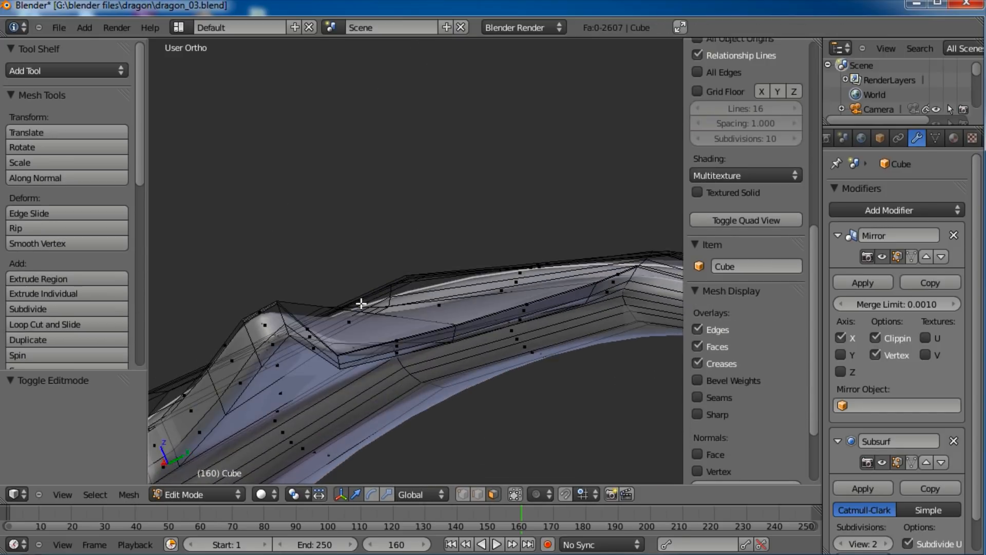
{"action": "left_click", "coordinate": [478, 494]}
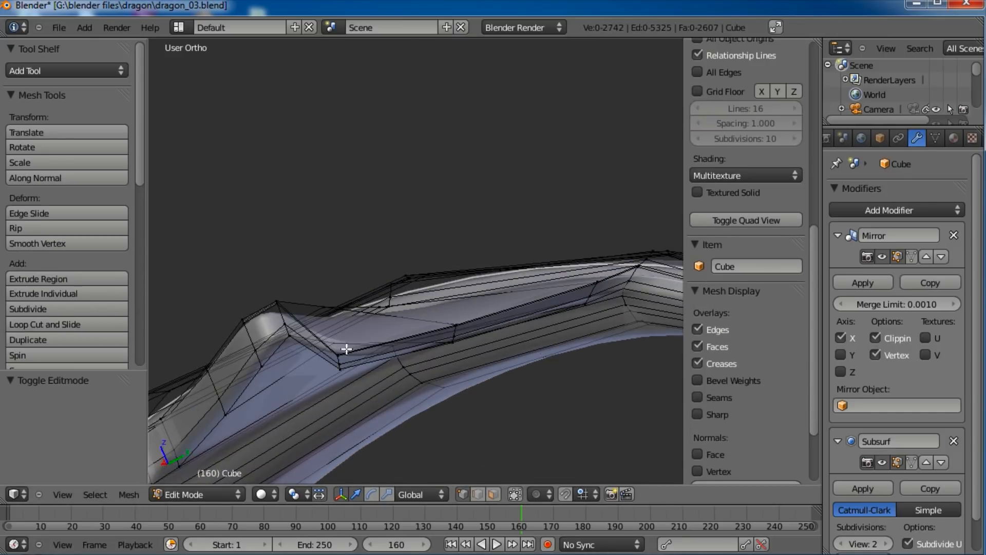
{"action": "left_click_drag", "start_coordinate": [332, 378], "coordinate": [332, 378]}
{"action": "key", "text": "g"}
{"action": "key", "text": "z"}
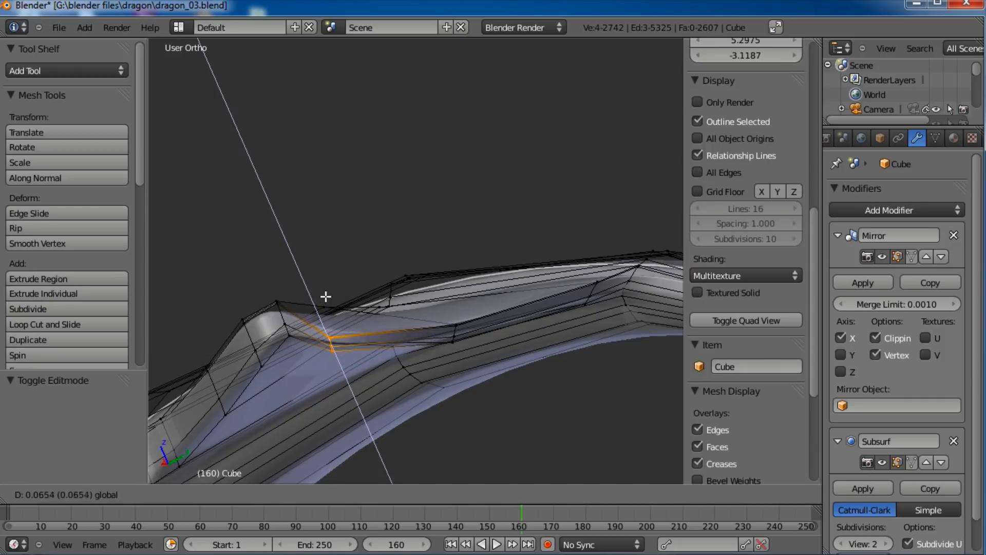
{"action": "left_click", "coordinate": [330, 276]}
{"action": "key", "text": "g"}
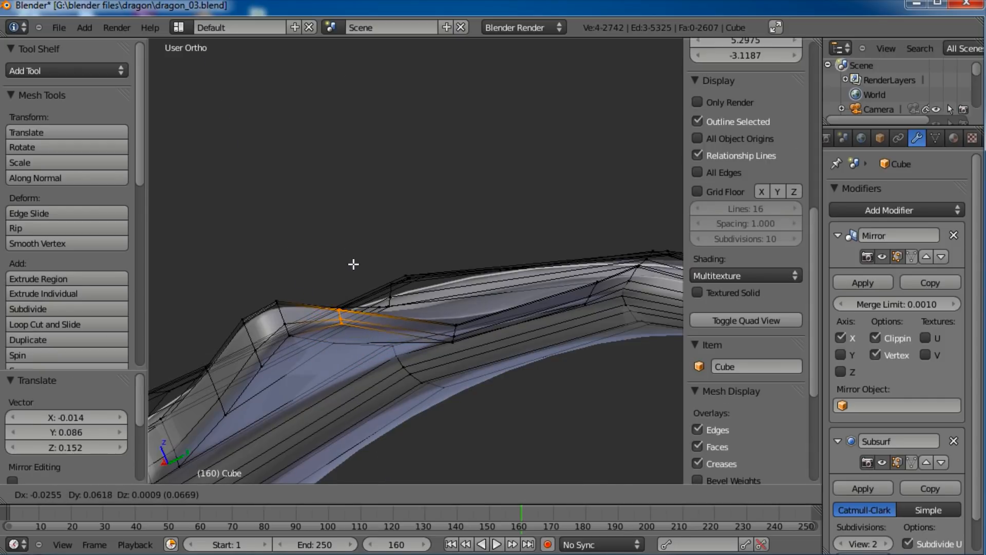
{"action": "left_click", "coordinate": [358, 262]}
{"action": "key", "text": "a"}
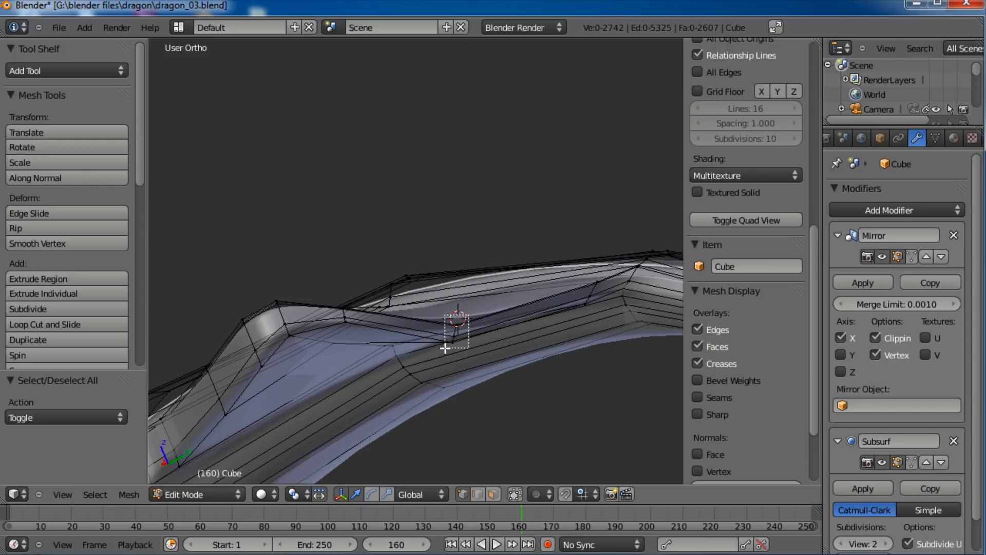
Step: Raise the four fin-edge vertices beside the 3D cursor slightly, return to Object Mode and save the file
{"action": "right_click", "coordinate": [453, 331], "text": "alt"}
{"action": "key", "text": "g"}
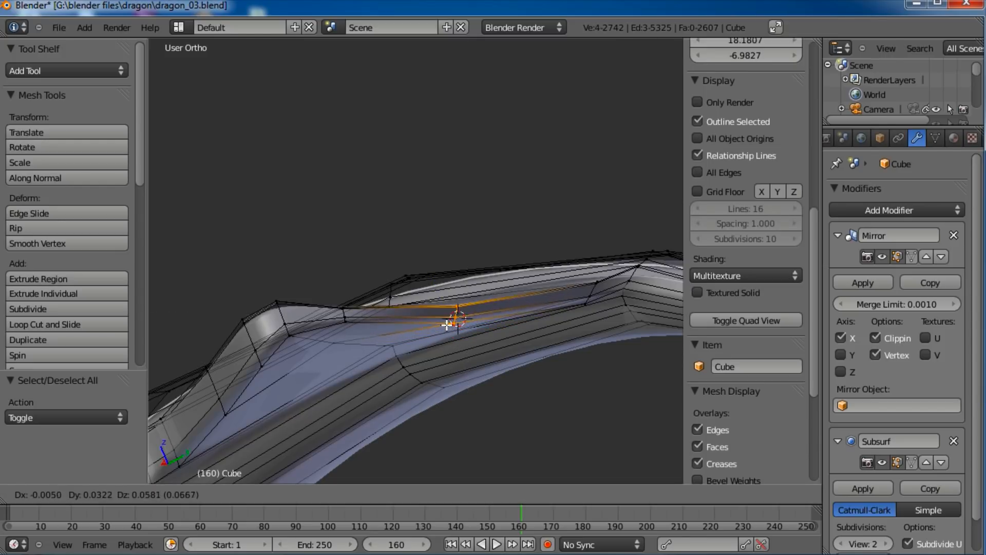
{"action": "left_click", "coordinate": [446, 300]}
{"action": "key", "text": "a"}
{"action": "key", "text": "Tab"}
{"action": "middle_click_drag", "start_coordinate": [454, 235], "coordinate": [427, 328]}
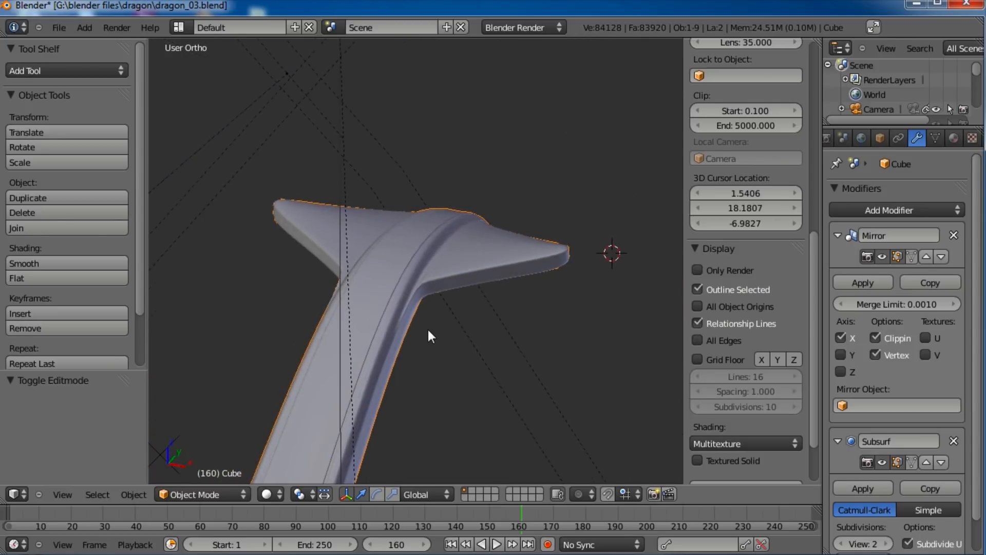
{"action": "scroll", "coordinate": [428, 328], "scroll_direction": "down", "scroll_amount": 8}
{"action": "key", "text": "ctrl+s"}
{"action": "left_click", "coordinate": [449, 291]}
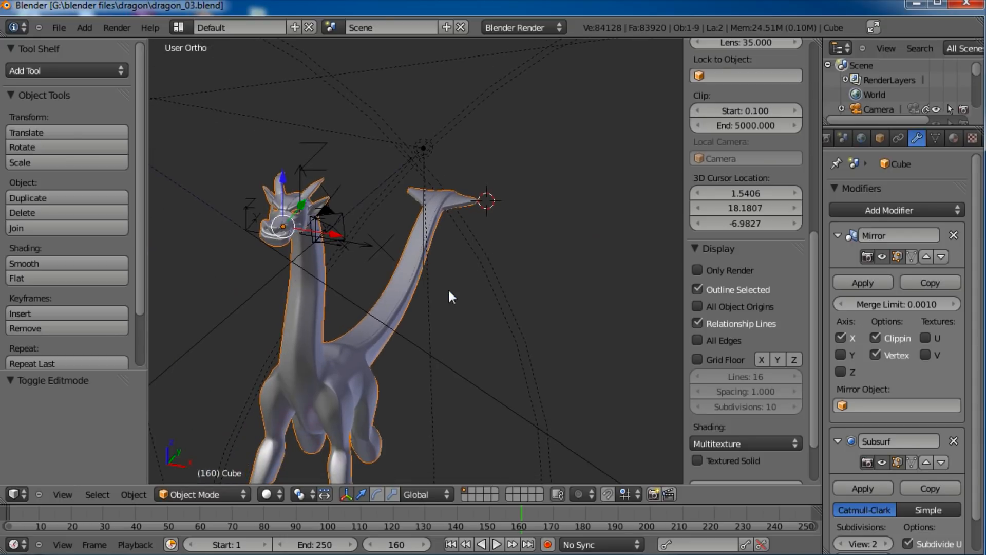
Step: Examine the whole dragon's proportions in perspective and from the right side, and save the file again
{"action": "middle_click_drag", "start_coordinate": [483, 300], "coordinate": [471, 285]}
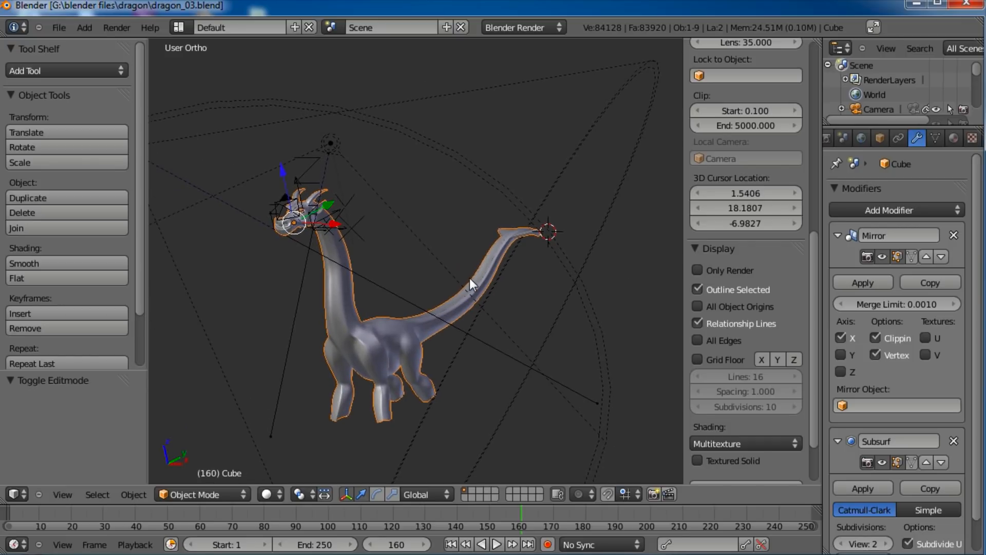
{"action": "key", "text": "KP_5"}
{"action": "middle_click_drag", "start_coordinate": [470, 279], "coordinate": [362, 307]}
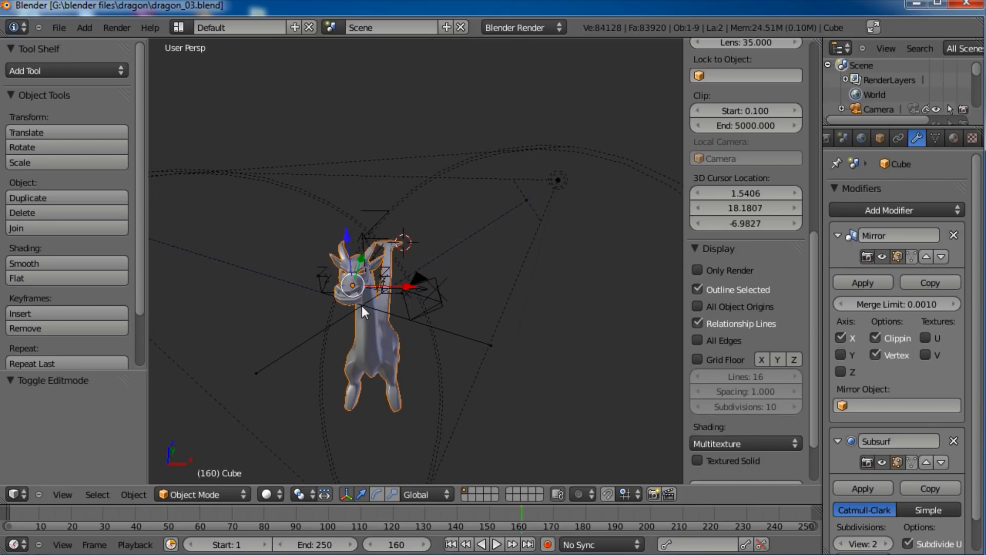
{"action": "key", "text": "KP_5"}
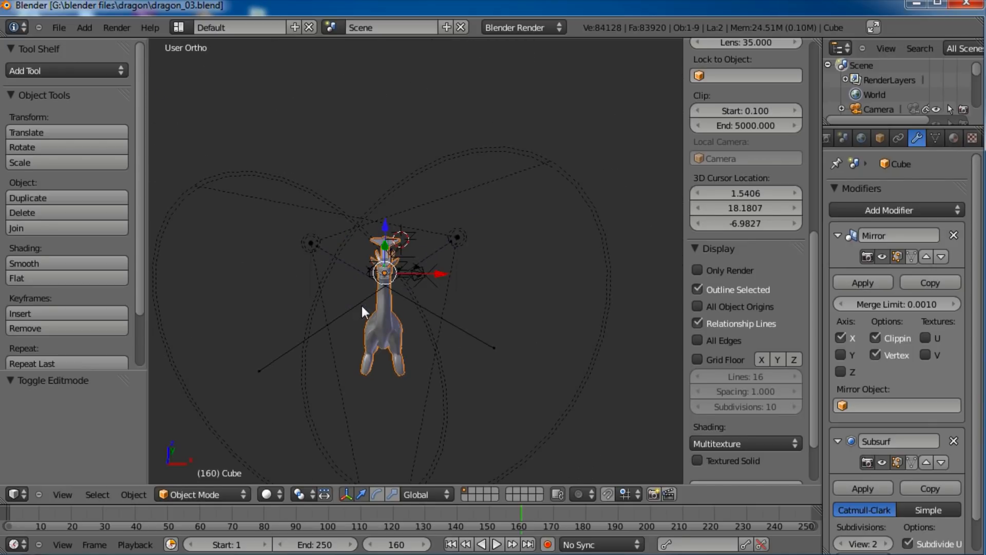
{"action": "scroll", "coordinate": [362, 306], "scroll_direction": "up", "scroll_amount": 4}
{"action": "key", "text": "KP_3"}
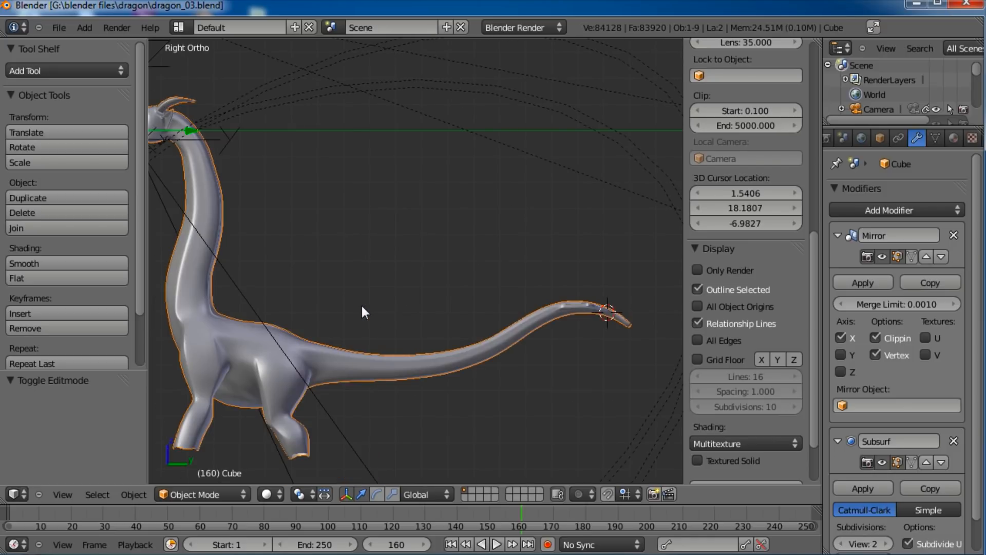
{"action": "scroll", "coordinate": [451, 310], "scroll_direction": "up", "scroll_amount": 2}
{"action": "key", "text": "ctrl+s"}
{"action": "left_click", "coordinate": [399, 230]}
{"action": "scroll", "coordinate": [519, 258], "scroll_direction": "down", "scroll_amount": 2}
{"action": "middle_click_drag", "start_coordinate": [516, 257], "coordinate": [492, 264], "text": "shift"}
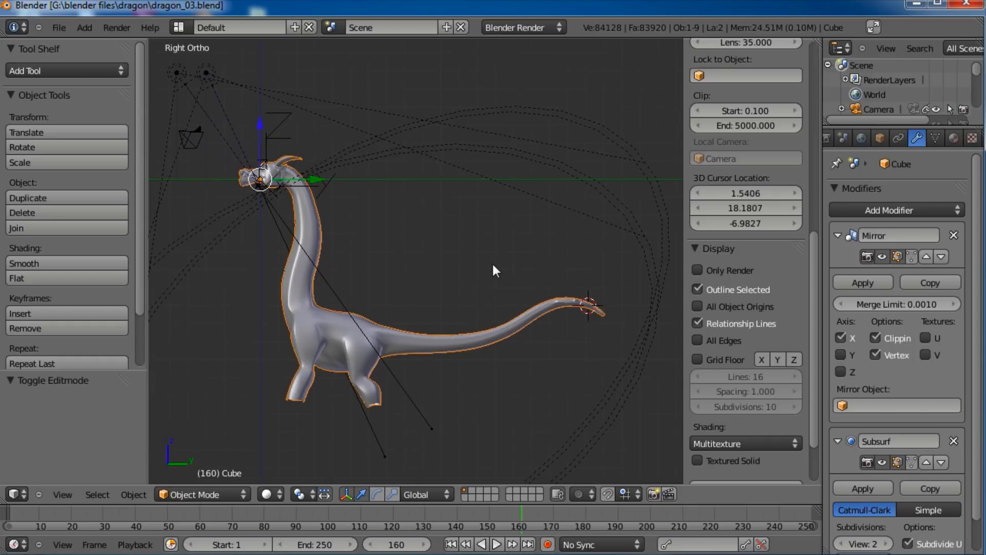
{"action": "scroll", "coordinate": [409, 310], "scroll_direction": "up", "scroll_amount": 1}
{"action": "middle_click_drag", "start_coordinate": [409, 310], "coordinate": [418, 297], "text": "shift"}
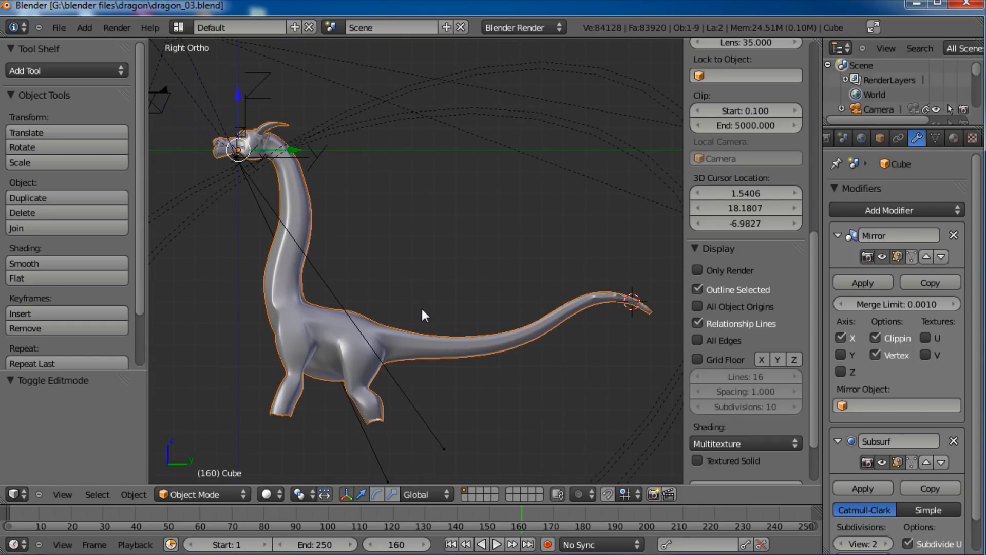
Step: In Edit Mode, box-select the dragon's hindquarters, hind leg and tail base from the right side, including the front of the thigh
{"action": "key", "text": "Tab"}
{"action": "scroll", "coordinate": [445, 352], "scroll_direction": "up", "scroll_amount": 3}
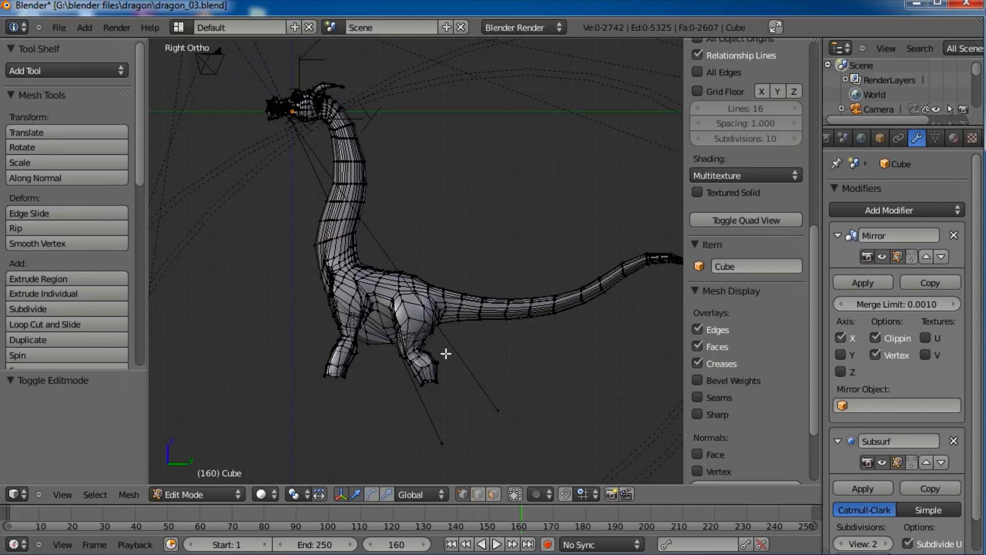
{"action": "middle_click_drag", "start_coordinate": [445, 352], "coordinate": [395, 330], "text": "shift"}
{"action": "scroll", "coordinate": [465, 302], "scroll_direction": "down", "scroll_amount": 2}
{"action": "scroll", "coordinate": [425, 330], "scroll_direction": "down", "scroll_amount": 4}
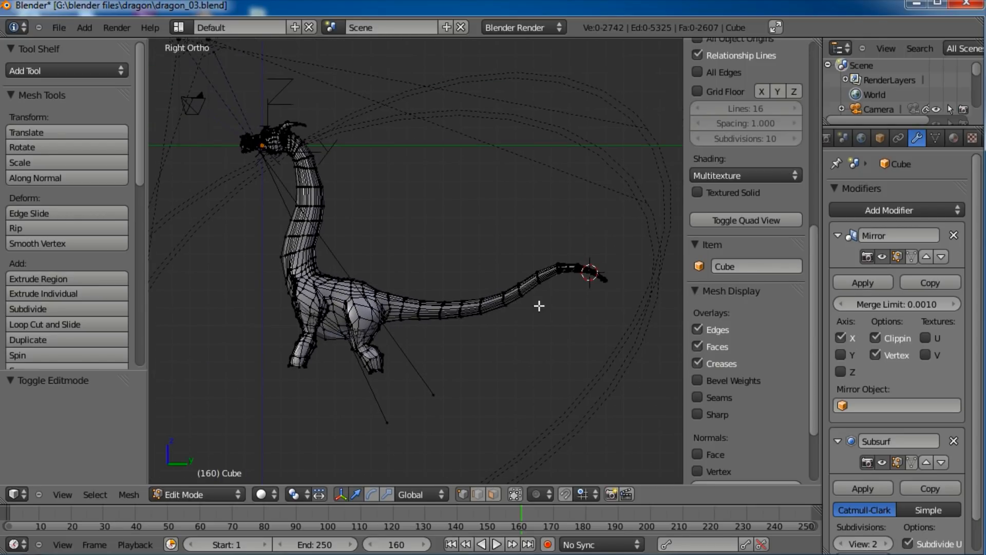
{"action": "scroll", "coordinate": [387, 297], "scroll_direction": "up", "scroll_amount": 3}
{"action": "scroll", "coordinate": [352, 244], "scroll_direction": "up", "scroll_amount": 1}
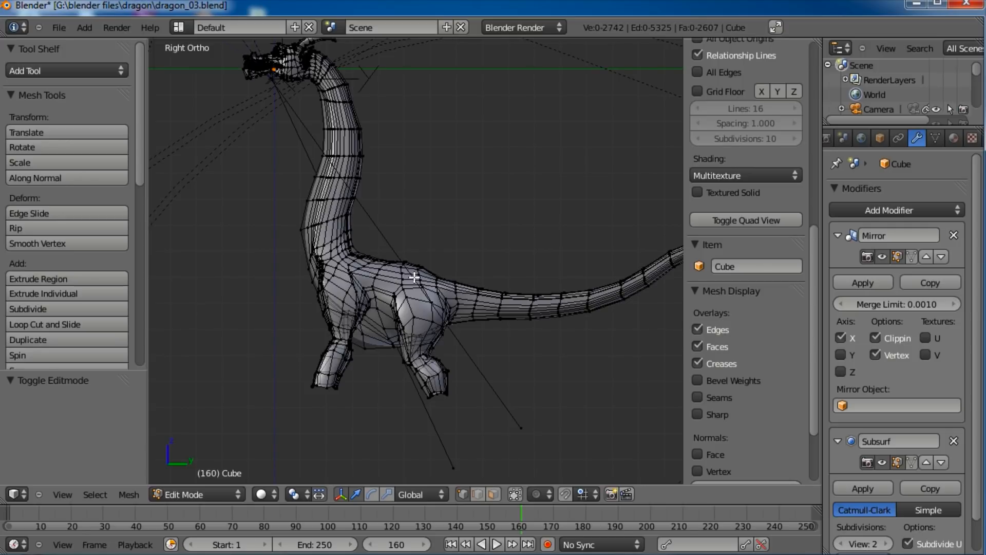
{"action": "scroll", "coordinate": [455, 335], "scroll_direction": "down", "scroll_amount": 2}
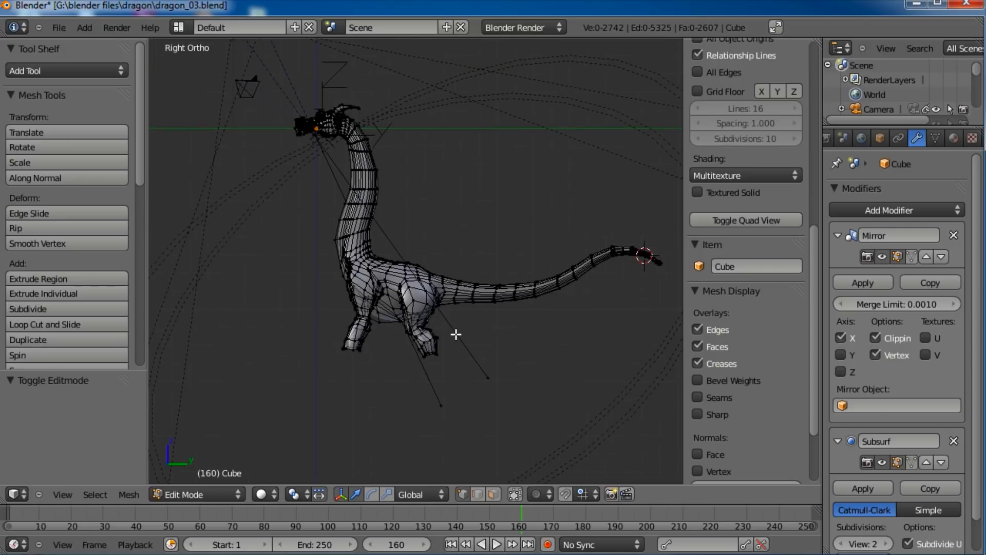
{"action": "scroll", "coordinate": [456, 330], "scroll_direction": "up", "scroll_amount": 5}
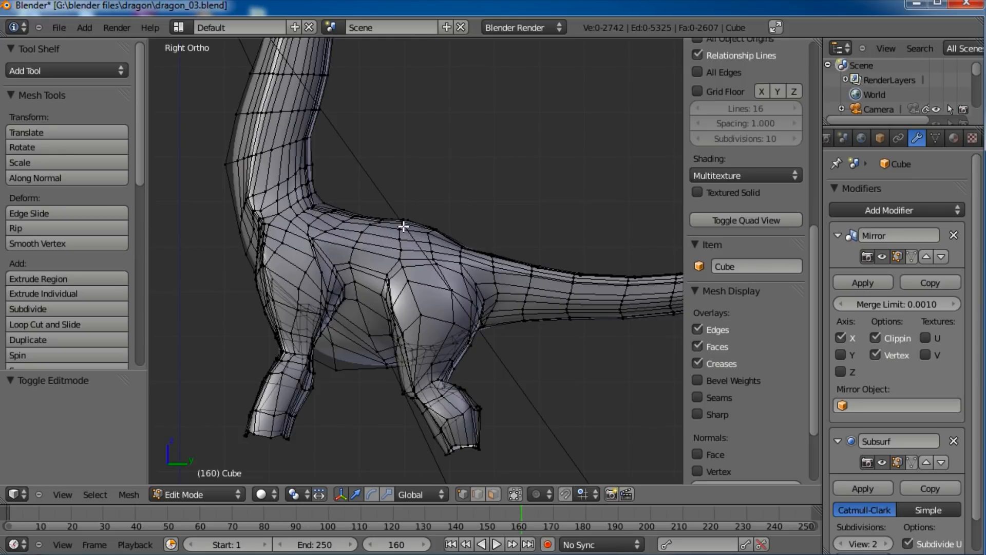
{"action": "scroll", "coordinate": [403, 227], "scroll_direction": "down", "scroll_amount": 1}
{"action": "scroll", "coordinate": [397, 234], "scroll_direction": "down", "scroll_amount": 3}
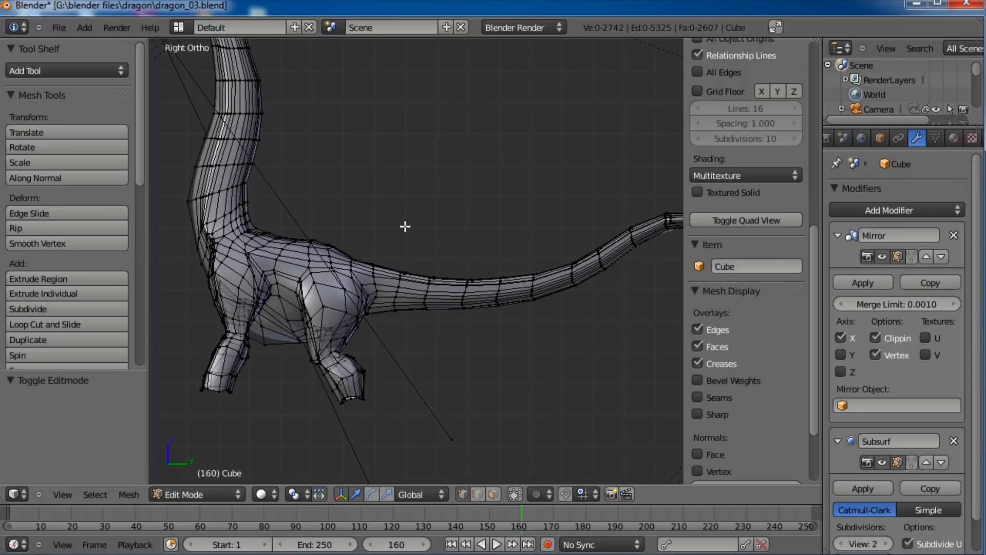
{"action": "key", "text": "b"}
{"action": "left_click_drag", "start_coordinate": [264, 240], "coordinate": [463, 436]}
{"action": "key", "text": "b"}
{"action": "left_click_drag", "start_coordinate": [273, 280], "coordinate": [247, 337]}
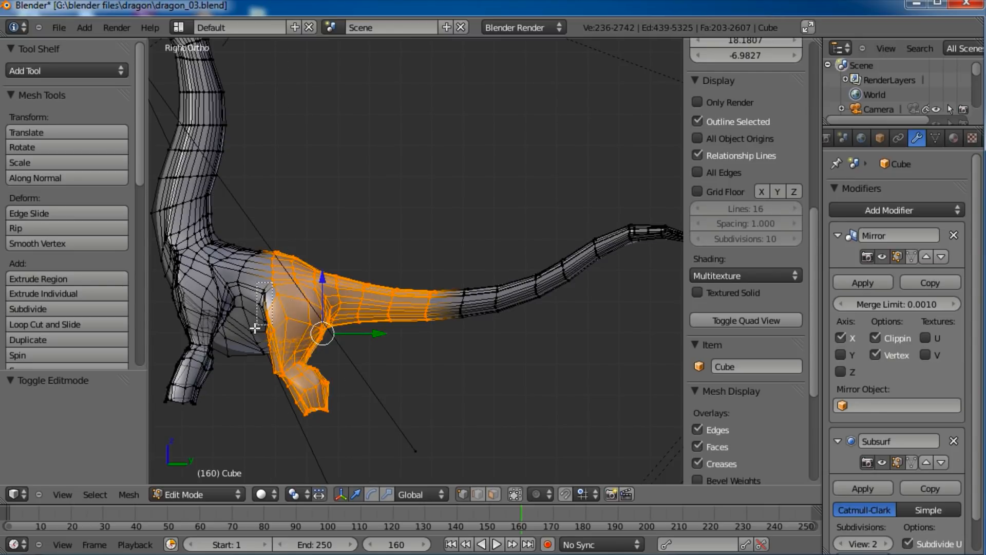
Step: Extend the selection to the rest of the tail and add the edge loop near the front of the hind leg
{"action": "scroll", "coordinate": [329, 302], "scroll_direction": "down", "scroll_amount": 1}
{"action": "key", "text": "b"}
{"action": "left_click_drag", "start_coordinate": [369, 173], "coordinate": [662, 366]}
{"action": "middle_click_drag", "start_coordinate": [361, 354], "coordinate": [469, 309], "text": "shift"}
{"action": "scroll", "coordinate": [469, 309], "scroll_direction": "up", "scroll_amount": 6}
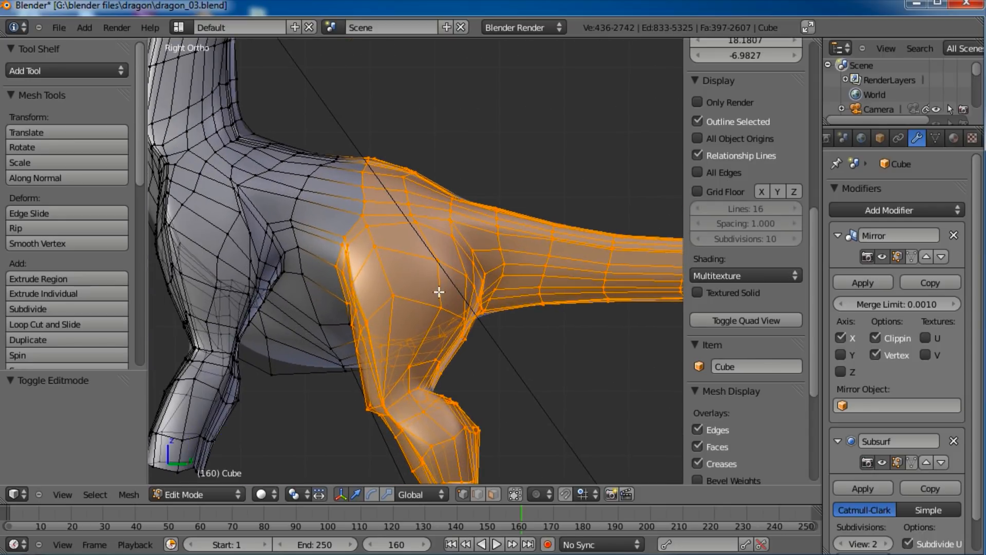
{"action": "middle_click_drag", "start_coordinate": [351, 272], "coordinate": [357, 284]}
{"action": "left_click", "coordinate": [314, 318], "text": "alt+shift"}
{"action": "middle_click_drag", "start_coordinate": [314, 319], "coordinate": [352, 330]}
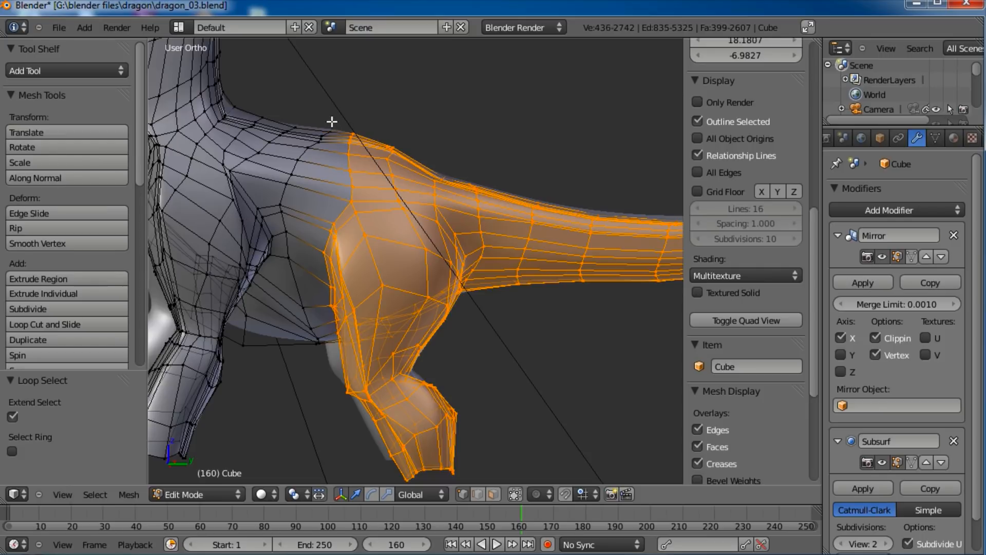
Step: Enable proportional editing and scale the selected hindquarters and tail to 0.802 with a reduced influence radius
{"action": "key", "text": "KP_3"}
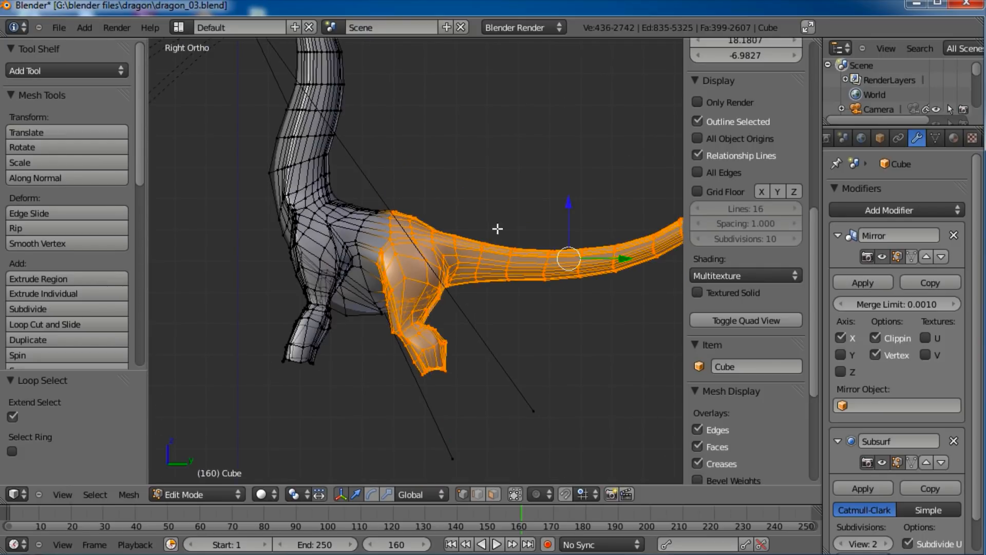
{"action": "middle_click_drag", "start_coordinate": [524, 232], "coordinate": [463, 255], "text": "shift"}
{"action": "key", "text": "o"}
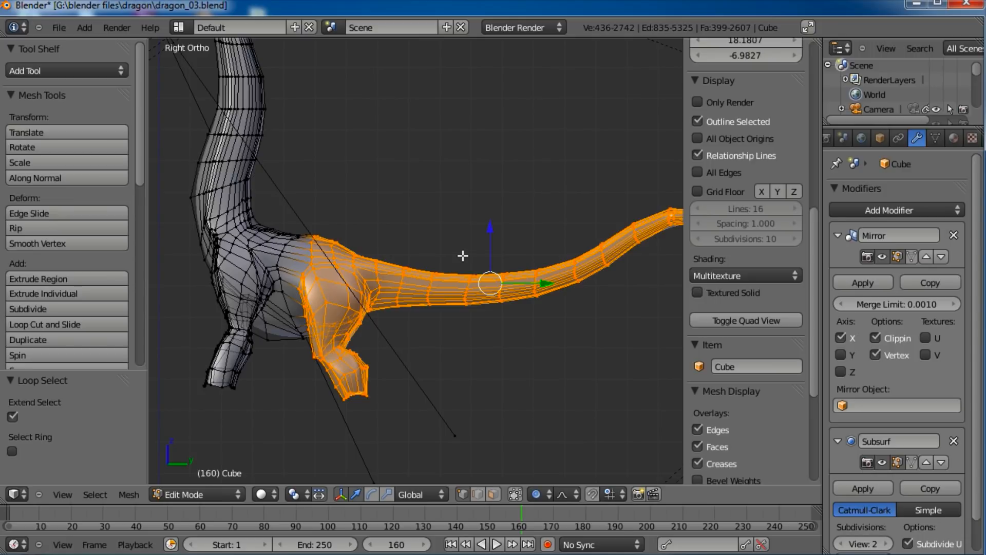
{"action": "key", "text": "s"}
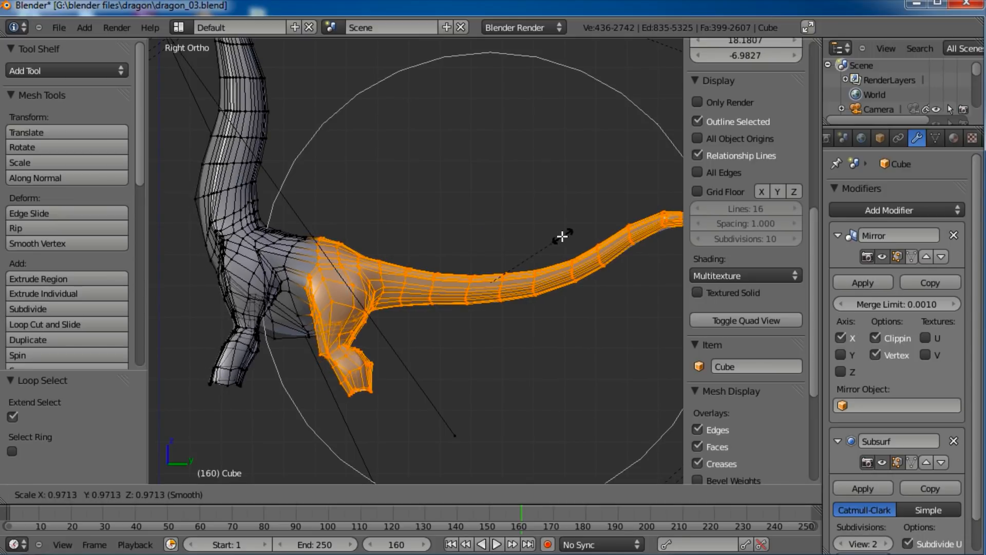
{"action": "scroll", "coordinate": [558, 236], "scroll_direction": "up", "scroll_amount": 5}
{"action": "scroll", "coordinate": [555, 236], "scroll_direction": "up", "scroll_amount": 4}
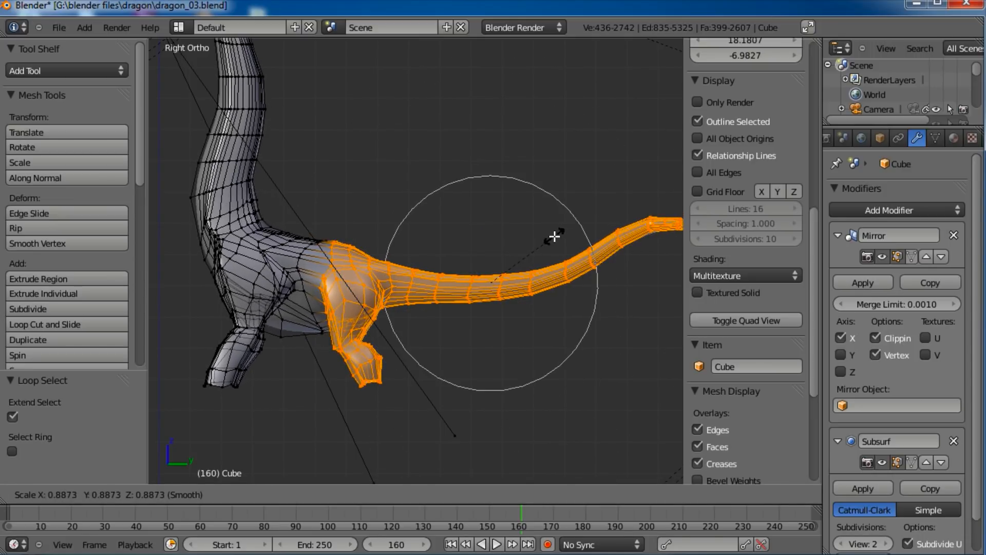
{"action": "left_click", "coordinate": [548, 241]}
Step: Move the hindquarters and tail about 0.52 toward the head in Y and 0.47 down in Z, and save the file in Object Mode
{"action": "key", "text": "g"}
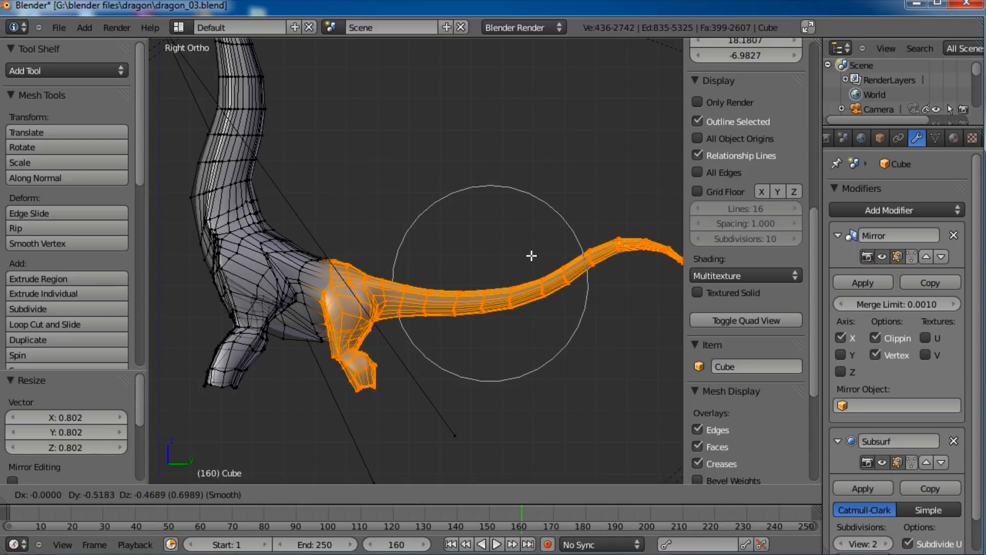
{"action": "left_click", "coordinate": [530, 256]}
{"action": "scroll", "coordinate": [458, 257], "scroll_direction": "down", "scroll_amount": 5}
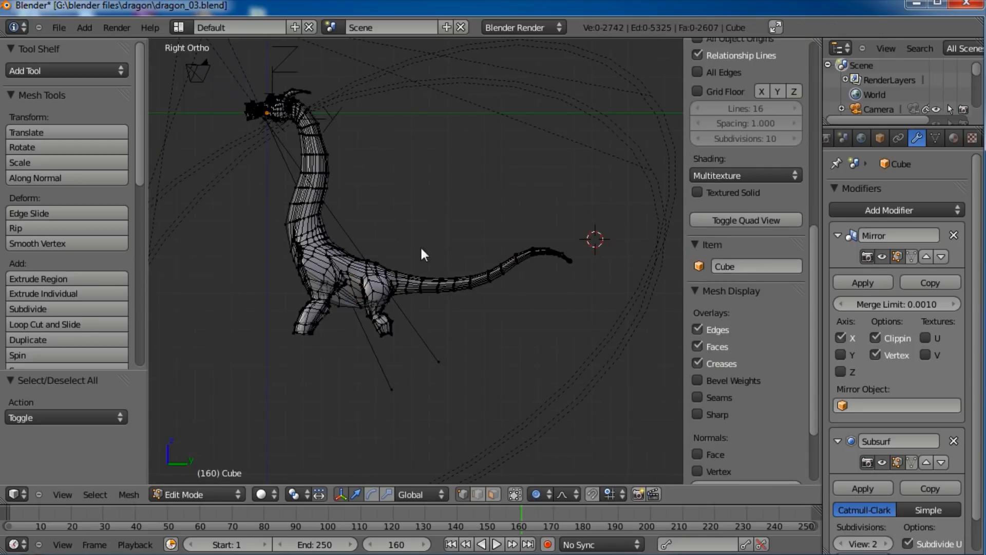
{"action": "key", "text": "Tab"}
{"action": "middle_click_drag", "start_coordinate": [304, 257], "coordinate": [450, 278]}
{"action": "key", "text": "ctrl+s"}
{"action": "left_click", "coordinate": [451, 278]}
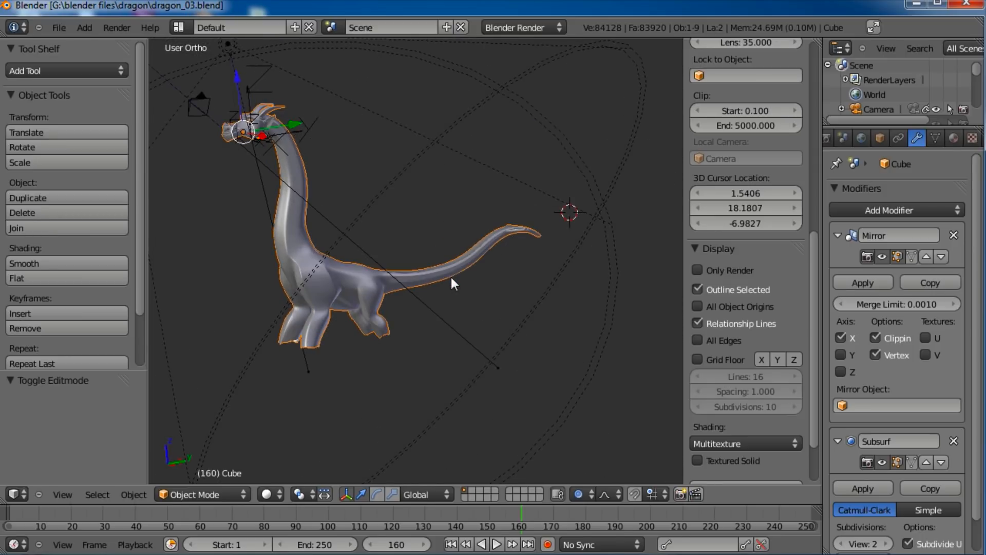
Step: Examine the shape of the body and the open ends of the front and hind legs from the side and in perspective
{"action": "key", "text": "KP_3"}
{"action": "scroll", "coordinate": [406, 295], "scroll_direction": "up", "scroll_amount": 3}
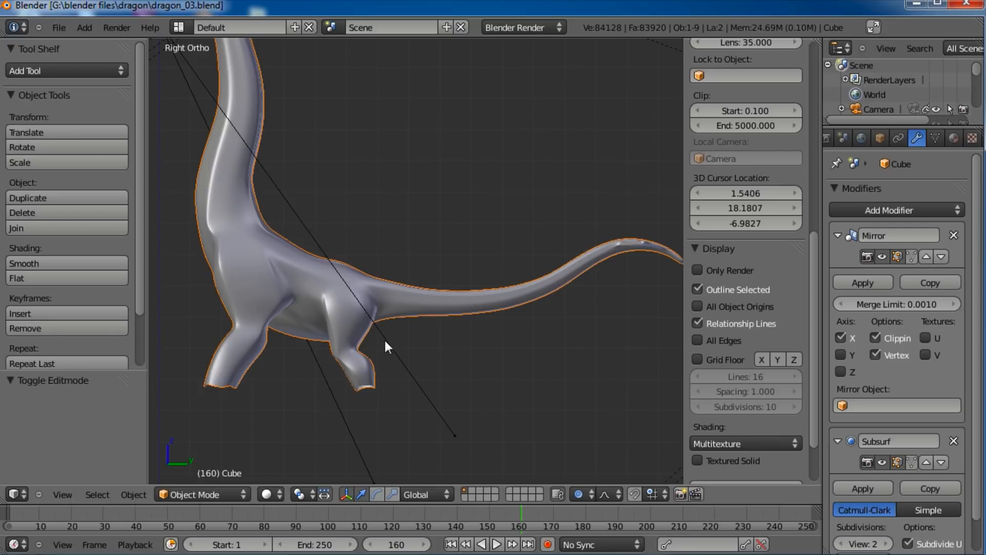
{"action": "middle_click_drag", "start_coordinate": [385, 341], "coordinate": [457, 294], "text": "shift"}
{"action": "scroll", "coordinate": [473, 282], "scroll_direction": "up", "scroll_amount": 3}
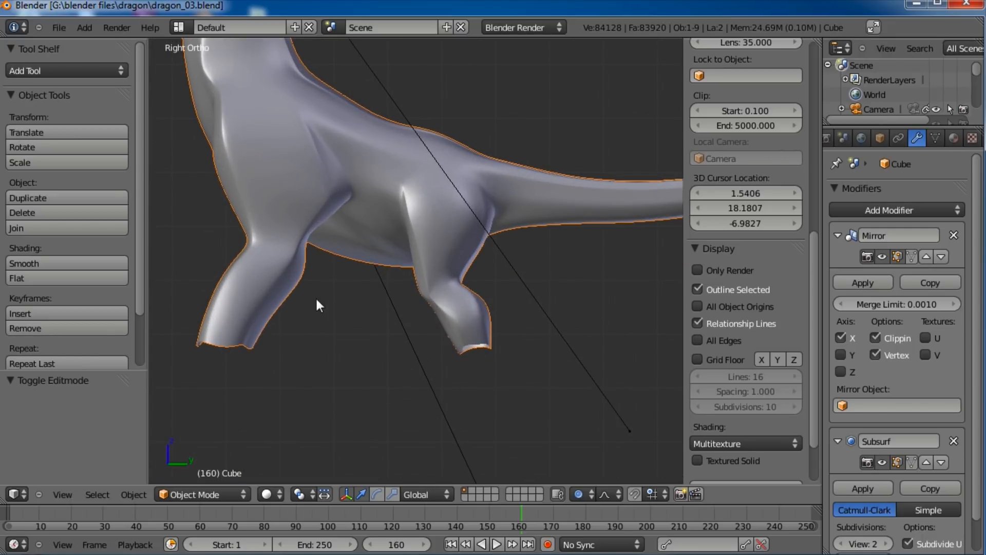
{"action": "scroll", "coordinate": [335, 241], "scroll_direction": "down", "scroll_amount": 2}
{"action": "middle_click_drag", "start_coordinate": [335, 242], "coordinate": [439, 338], "text": "shift"}
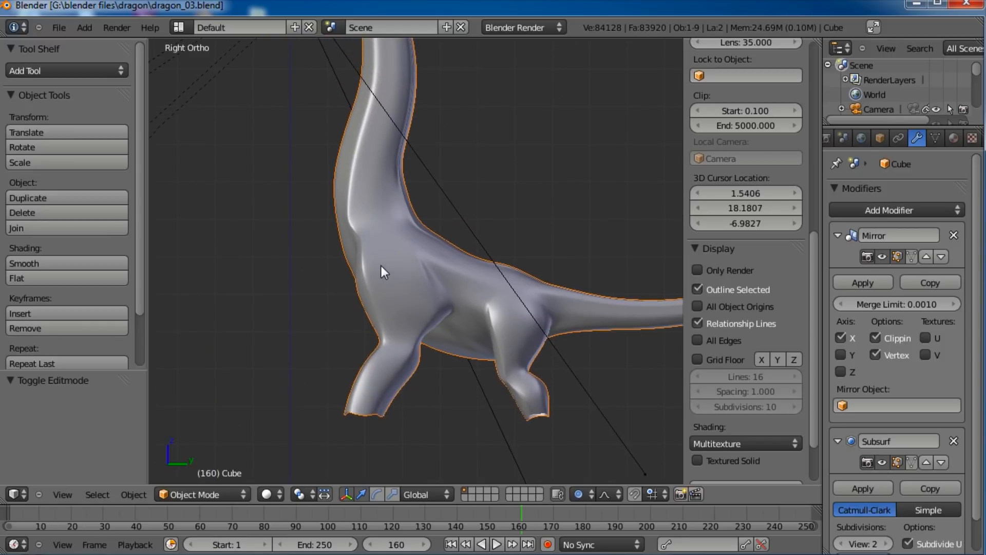
{"action": "middle_click_drag", "start_coordinate": [353, 243], "coordinate": [423, 297]}
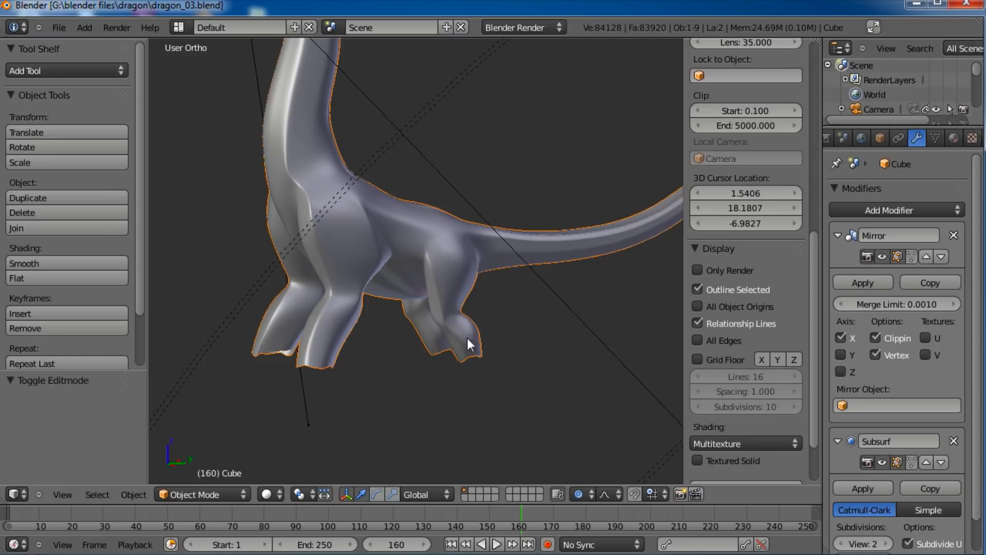
{"action": "middle_click_drag", "start_coordinate": [463, 377], "coordinate": [420, 309]}
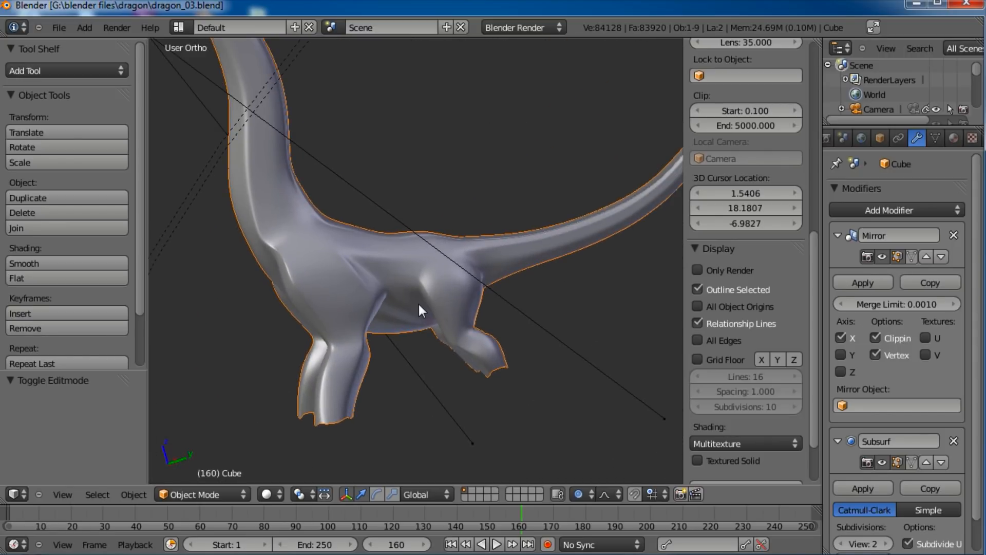
{"action": "key", "text": "KP_3"}
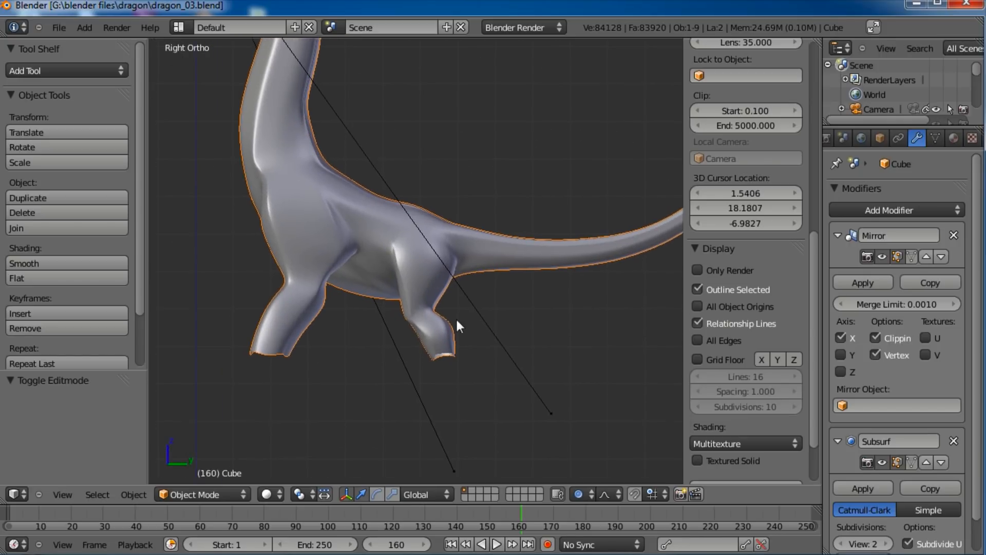
{"action": "scroll", "coordinate": [457, 324], "scroll_direction": "up", "scroll_amount": 3}
{"action": "middle_click_drag", "start_coordinate": [458, 325], "coordinate": [375, 380], "text": "shift"}
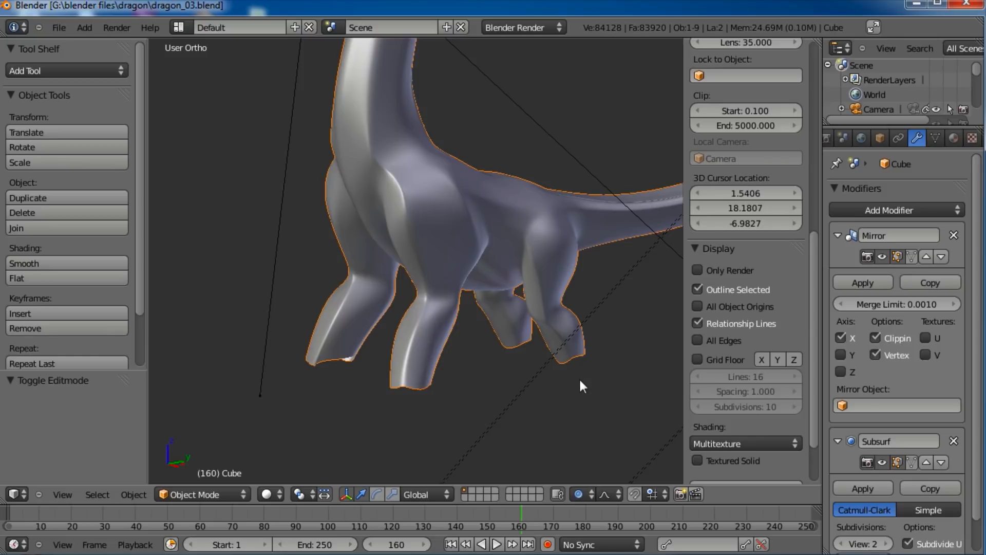
{"action": "middle_click_drag", "start_coordinate": [547, 386], "coordinate": [494, 385]}
{"action": "scroll", "coordinate": [495, 377], "scroll_direction": "up", "scroll_amount": 5}
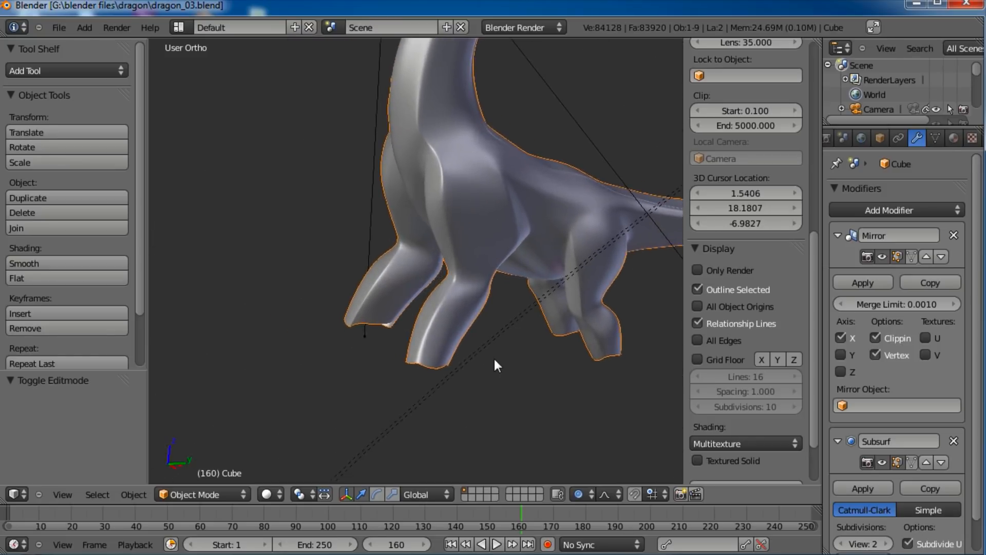
{"action": "scroll", "coordinate": [502, 368], "scroll_direction": "up", "scroll_amount": 5}
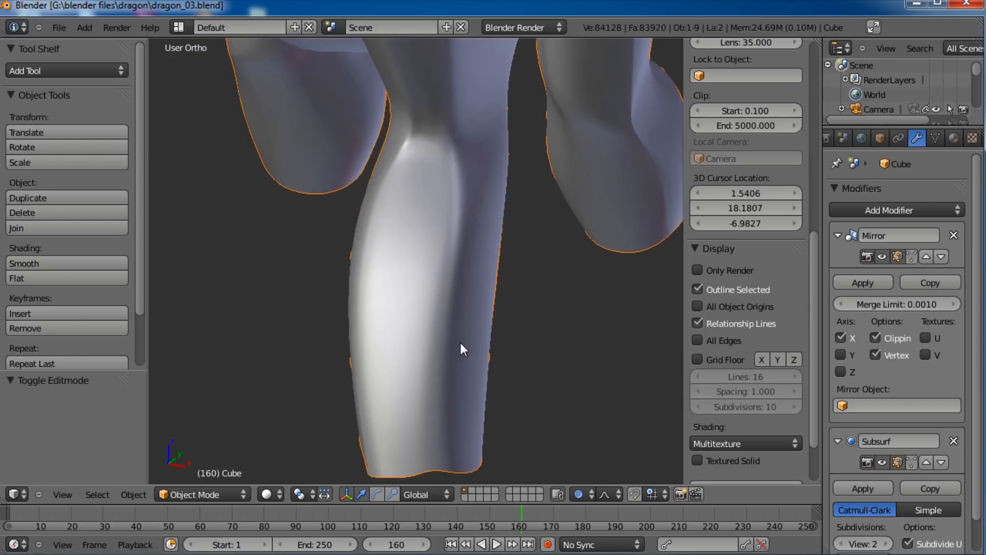
Step: Enter Edit Mode, select the open edge loop at the lower end of the leg, and inspect the opening from below
{"action": "key", "text": "Tab"}
{"action": "middle_click_drag", "start_coordinate": [499, 307], "coordinate": [420, 295]}
{"action": "scroll", "coordinate": [425, 360], "scroll_direction": "up", "scroll_amount": 3}
{"action": "right_click", "coordinate": [484, 380], "text": "alt"}
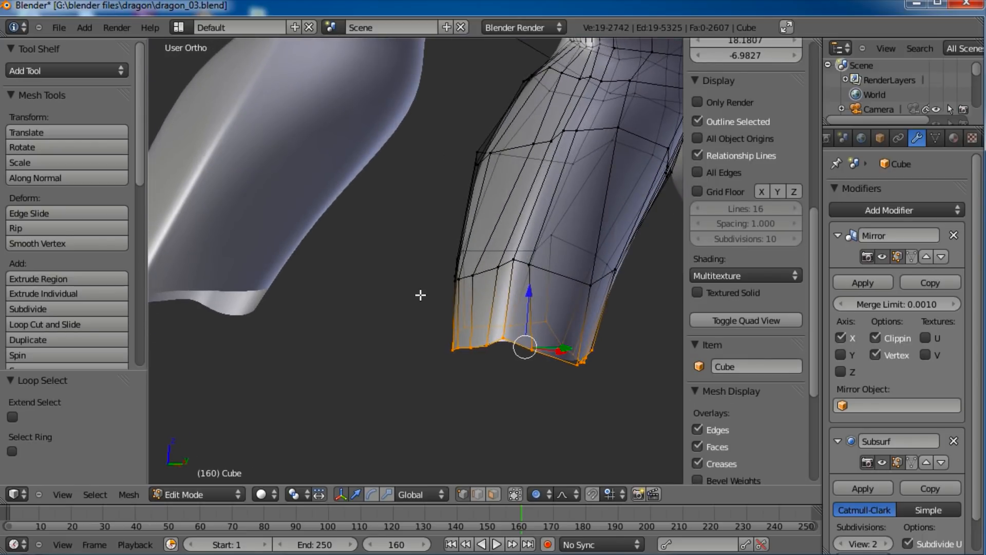
{"action": "key", "text": "KP_3"}
{"action": "middle_click_drag", "start_coordinate": [543, 295], "coordinate": [435, 297], "text": "shift"}
{"action": "middle_click_drag", "start_coordinate": [417, 349], "coordinate": [397, 283]}
{"action": "middle_click_drag", "start_coordinate": [434, 347], "coordinate": [517, 263]}
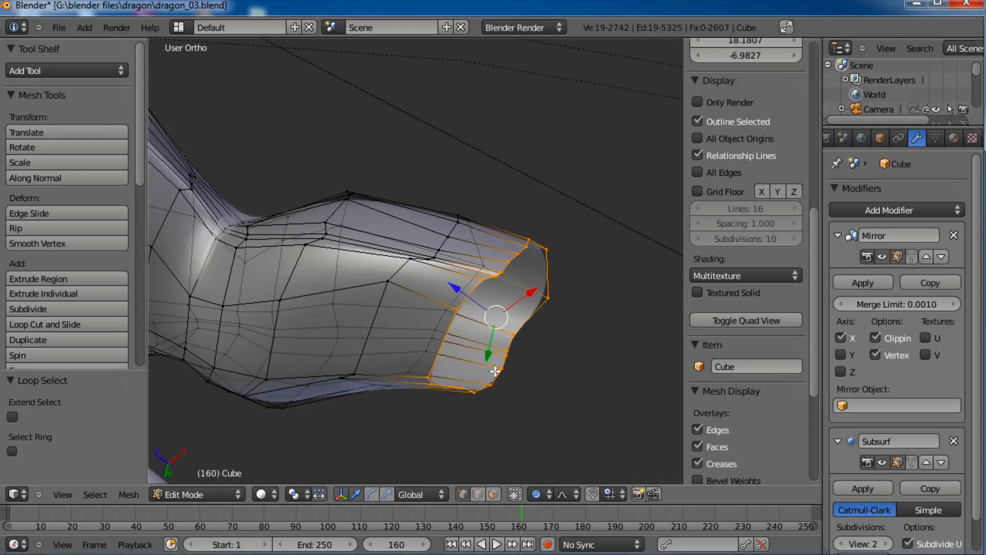
{"action": "middle_click_drag", "start_coordinate": [495, 371], "coordinate": [522, 273]}
{"action": "middle_click_drag", "start_coordinate": [494, 360], "coordinate": [462, 285]}
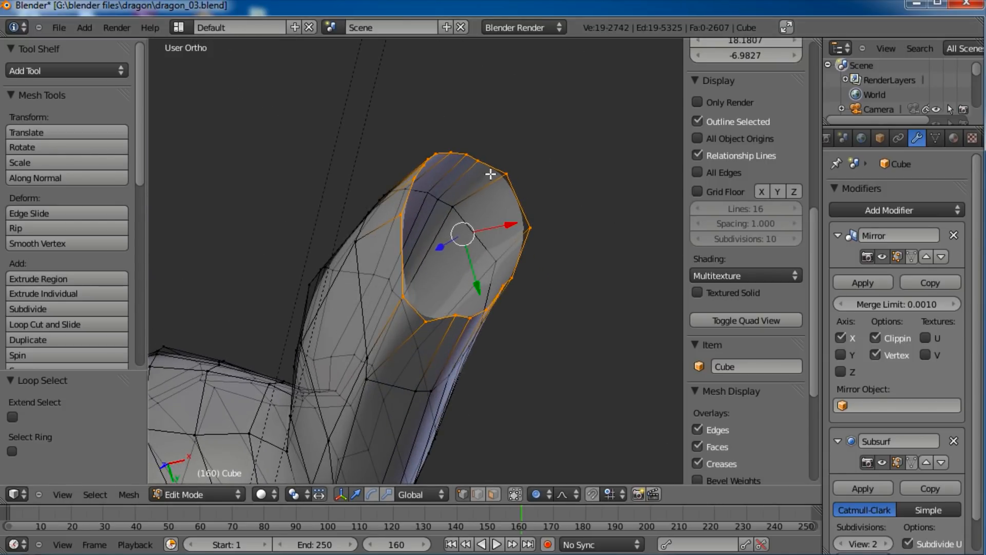
{"action": "middle_click_drag", "start_coordinate": [444, 242], "coordinate": [439, 210]}
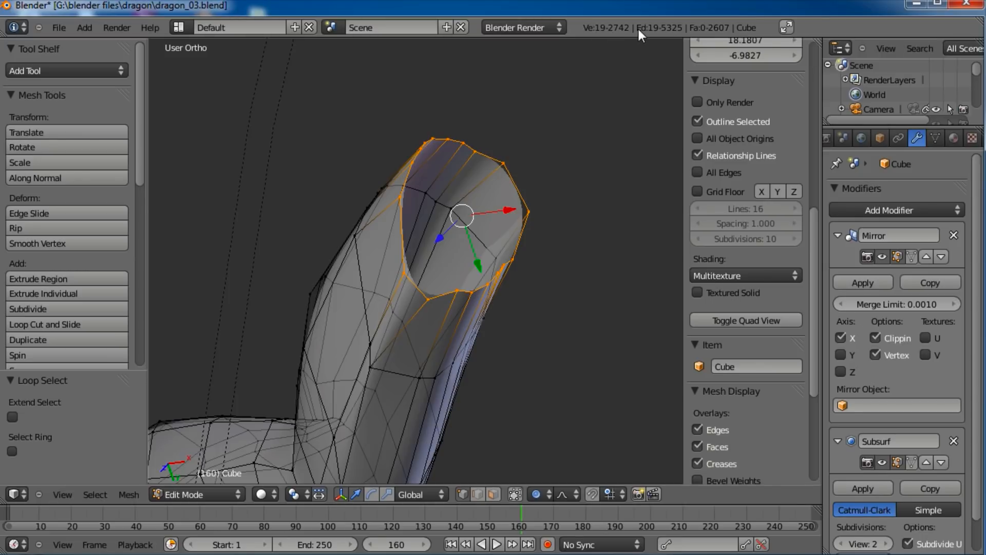
{"action": "middle_click_drag", "start_coordinate": [539, 207], "coordinate": [754, 34]}
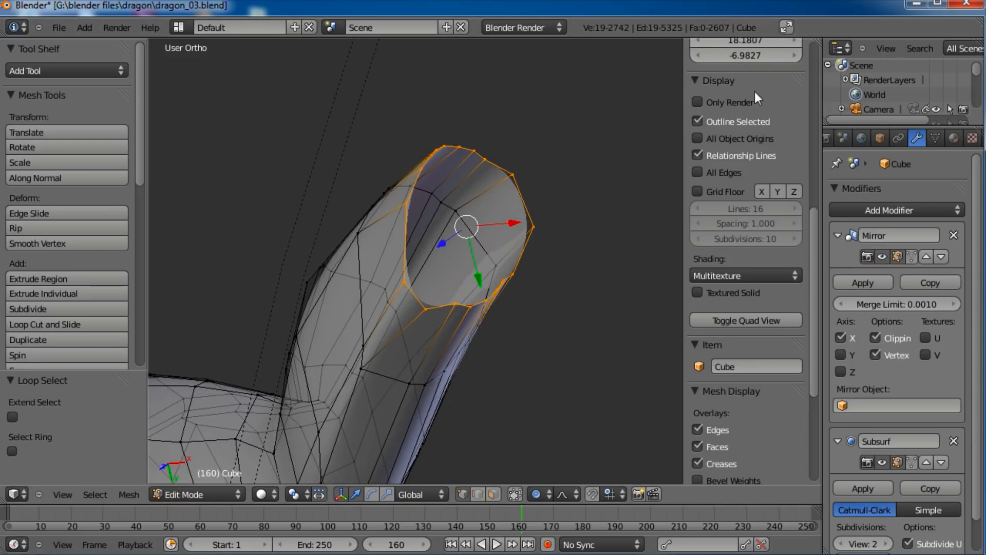
Step: Rename the Cube object to Dragon and save over dragon_03.blend
{"action": "scroll", "coordinate": [775, 180], "scroll_direction": "up", "scroll_amount": 10}
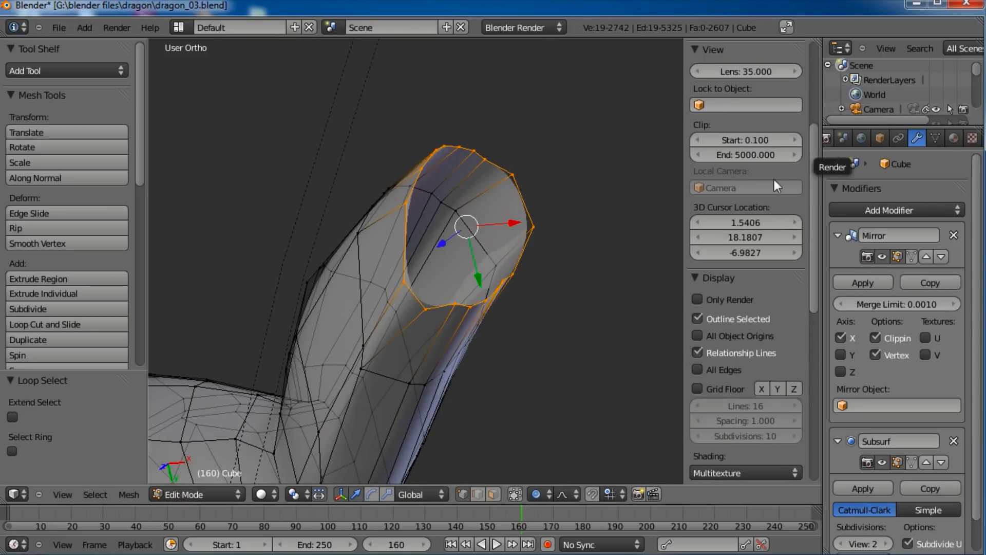
{"action": "scroll", "coordinate": [796, 480], "scroll_direction": "up", "scroll_amount": 6}
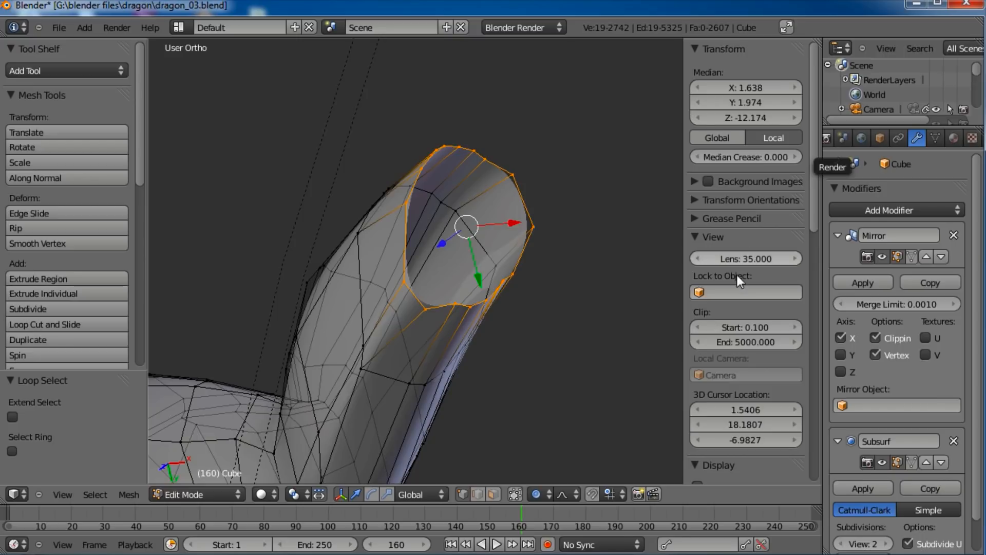
{"action": "scroll", "coordinate": [751, 236], "scroll_direction": "down", "scroll_amount": 15}
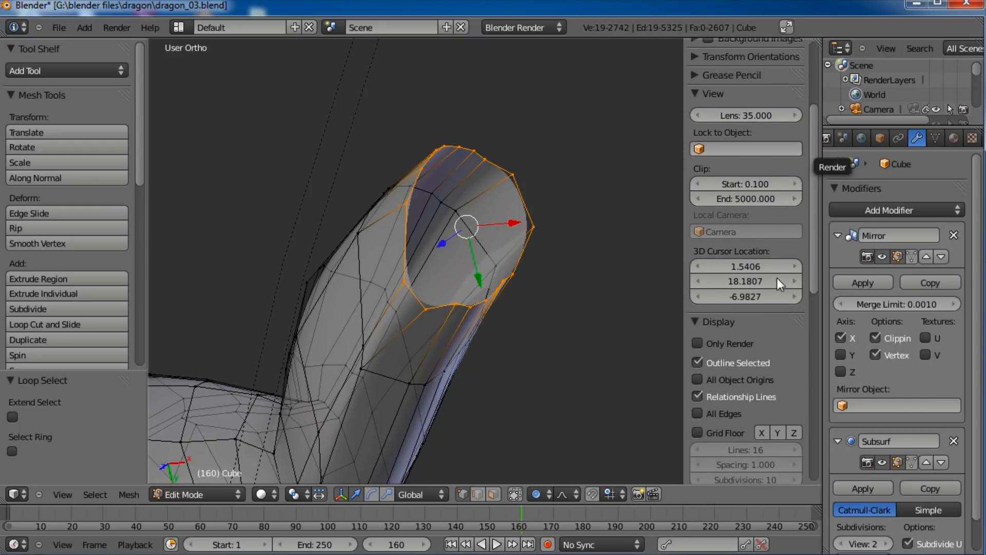
{"action": "left_click", "coordinate": [748, 361]}
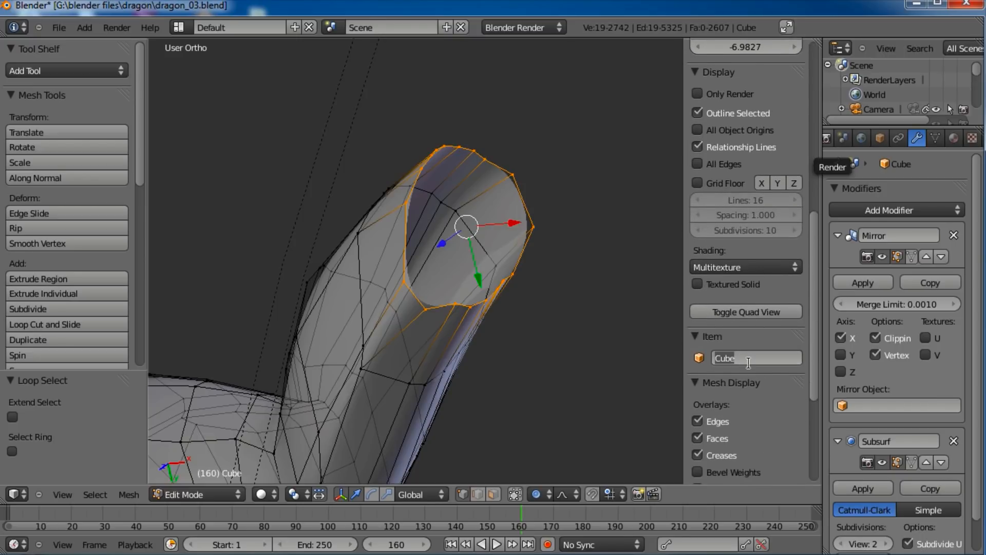
{"action": "type", "text": "Dragon"}
{"action": "key", "text": "Return"}
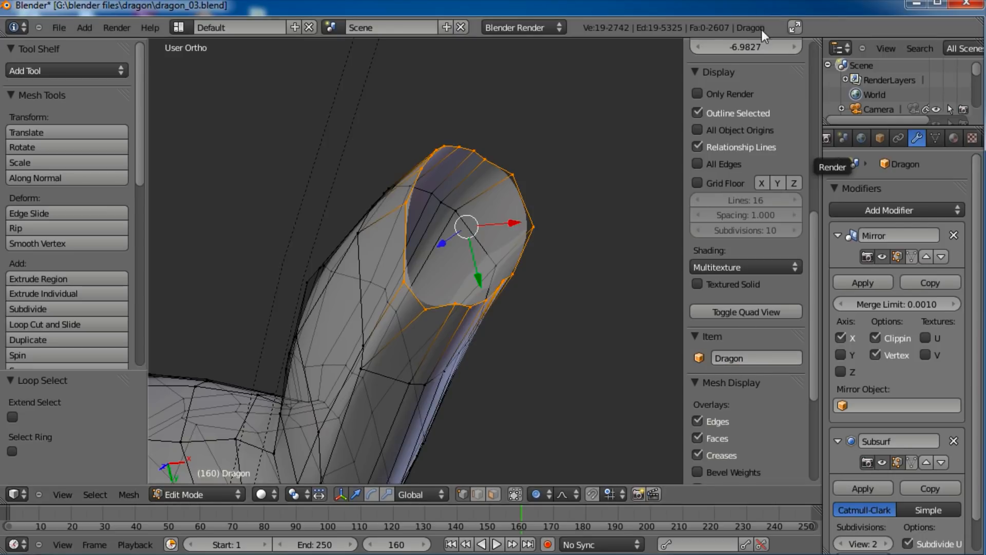
{"action": "middle_click_drag", "start_coordinate": [581, 189], "coordinate": [539, 189]}
{"action": "key", "text": "ctrl+s"}
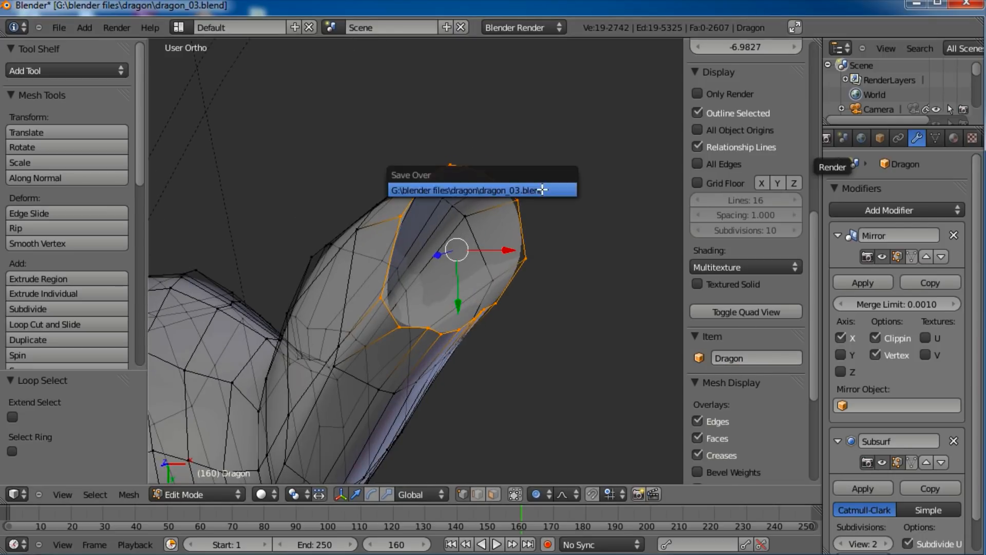
{"action": "left_click", "coordinate": [542, 190]}
Step: Add one centred loop cut running lengthwise along the leg to its open end
{"action": "middle_click_drag", "start_coordinate": [510, 137], "coordinate": [536, 164]}
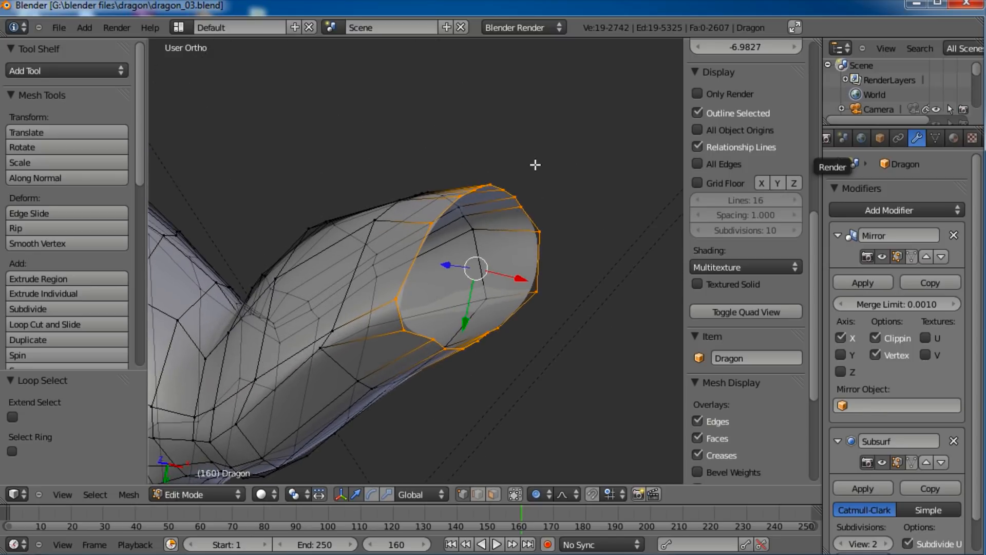
{"action": "middle_click_drag", "start_coordinate": [448, 202], "coordinate": [437, 270]}
{"action": "middle_click_drag", "start_coordinate": [498, 169], "coordinate": [491, 243]}
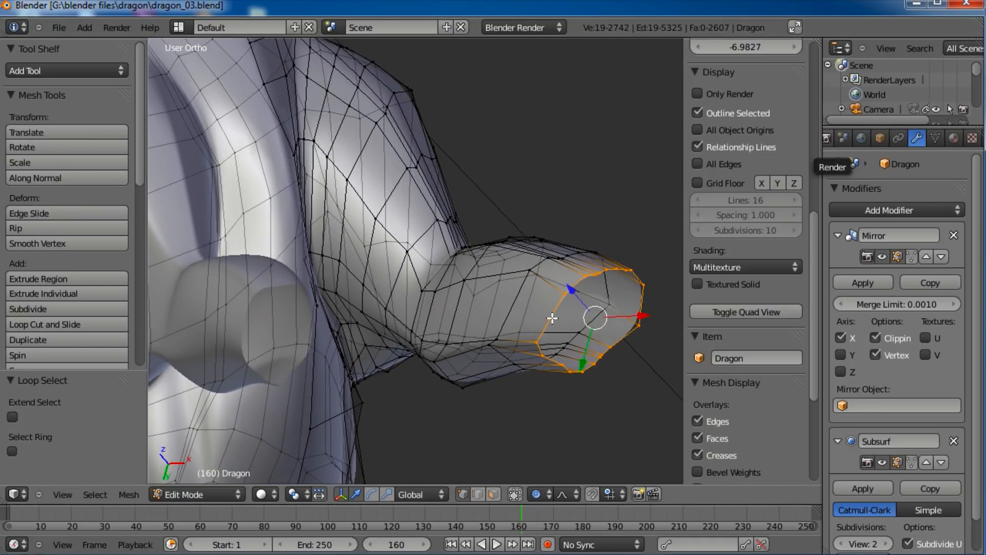
{"action": "key", "text": "ctrl+r"}
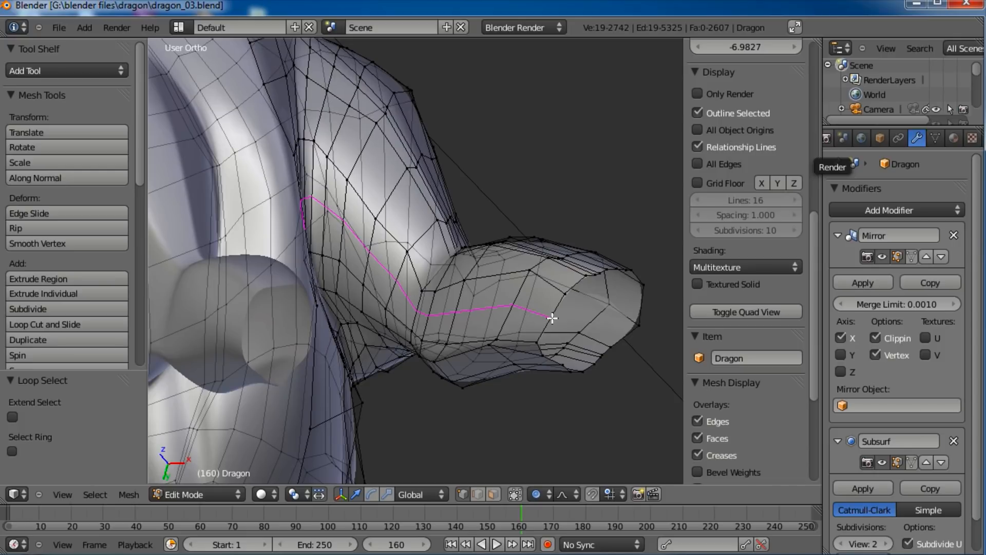
{"action": "left_click", "coordinate": [552, 318]}
{"action": "right_click", "coordinate": [566, 314]}
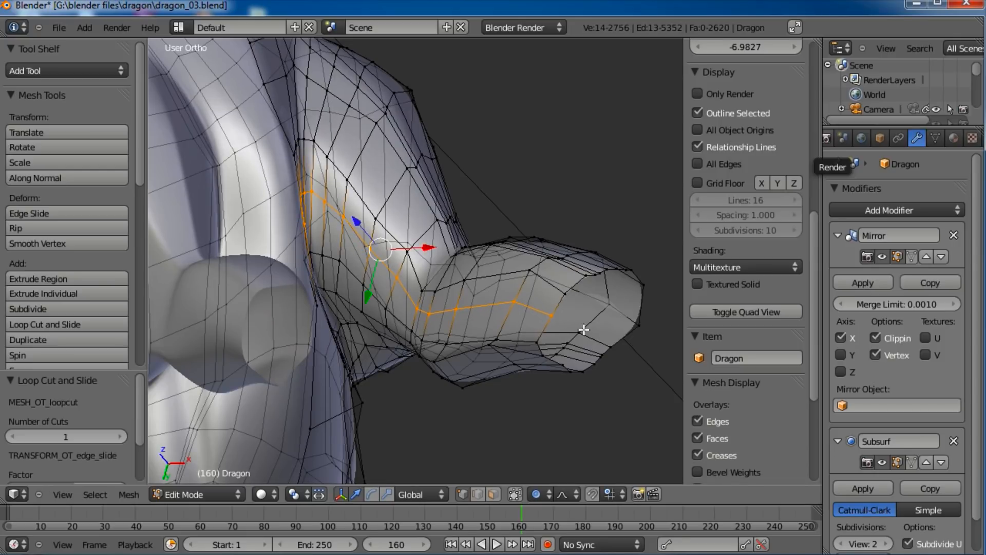
Step: Trace the rim vertices of the leg's open end to match up opposite pairs for capping
{"action": "right_click", "coordinate": [559, 310], "text": "alt"}
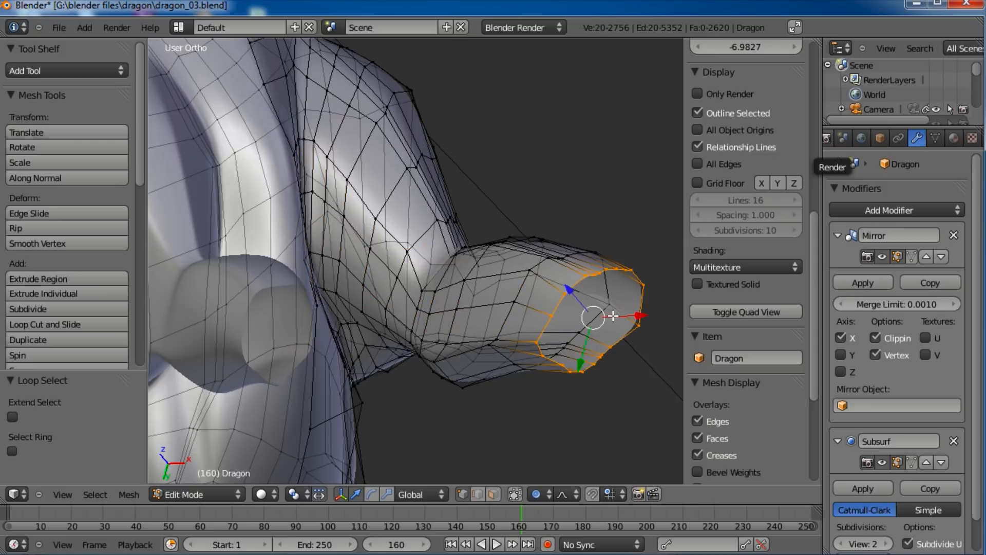
{"action": "middle_click_drag", "start_coordinate": [584, 127], "coordinate": [429, 296]}
{"action": "scroll", "coordinate": [441, 257], "scroll_direction": "up", "scroll_amount": 4}
{"action": "right_click", "coordinate": [423, 318]}
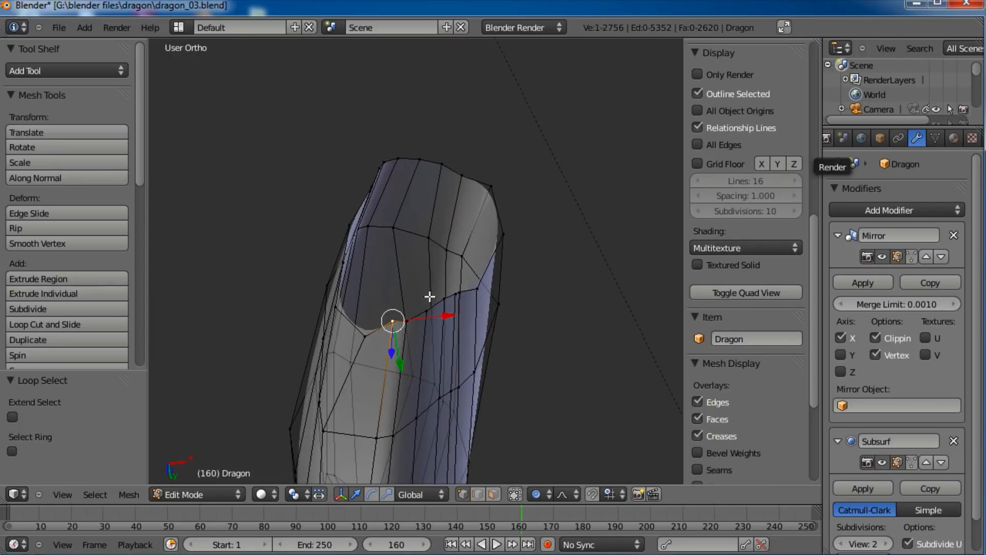
{"action": "right_click", "coordinate": [408, 320], "text": "shift"}
{"action": "middle_click_drag", "start_coordinate": [421, 214], "coordinate": [417, 223]}
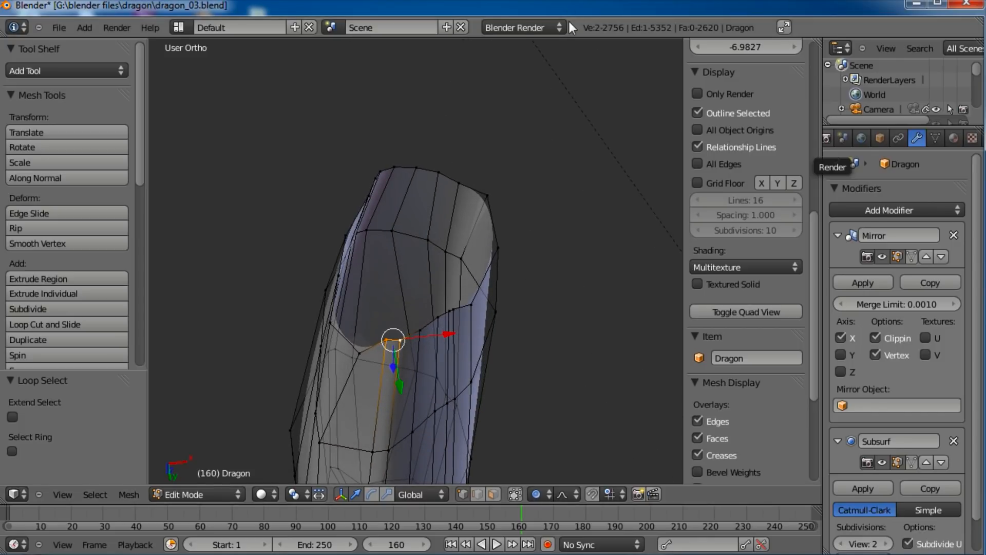
{"action": "right_click", "coordinate": [438, 165], "text": "alt"}
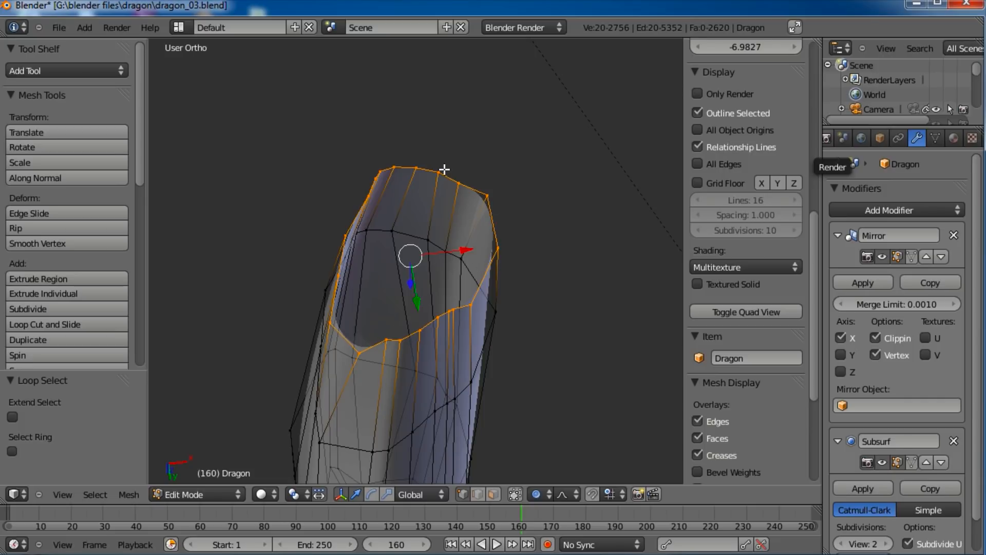
{"action": "right_click", "coordinate": [457, 182]}
{"action": "right_click", "coordinate": [488, 194]}
{"action": "right_click", "coordinate": [498, 247]}
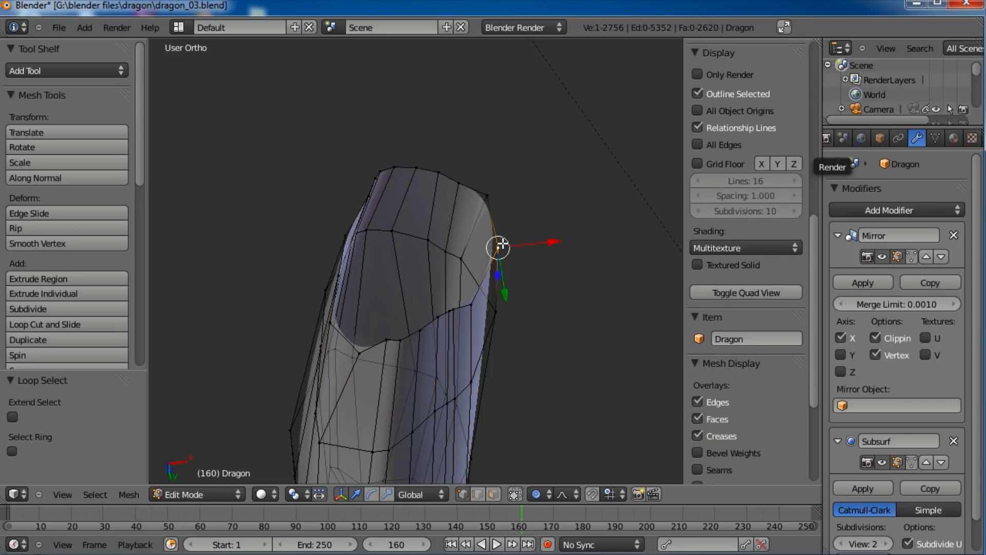
{"action": "right_click", "coordinate": [470, 304]}
{"action": "right_click", "coordinate": [450, 310]}
{"action": "right_click", "coordinate": [437, 316]}
{"action": "right_click", "coordinate": [420, 329]}
Step: Fill two adjacent quad faces across the middle of the leg's open end, joining opposite rim vertices
{"action": "right_click", "coordinate": [404, 337]}
{"action": "right_click", "coordinate": [437, 167], "text": "shift"}
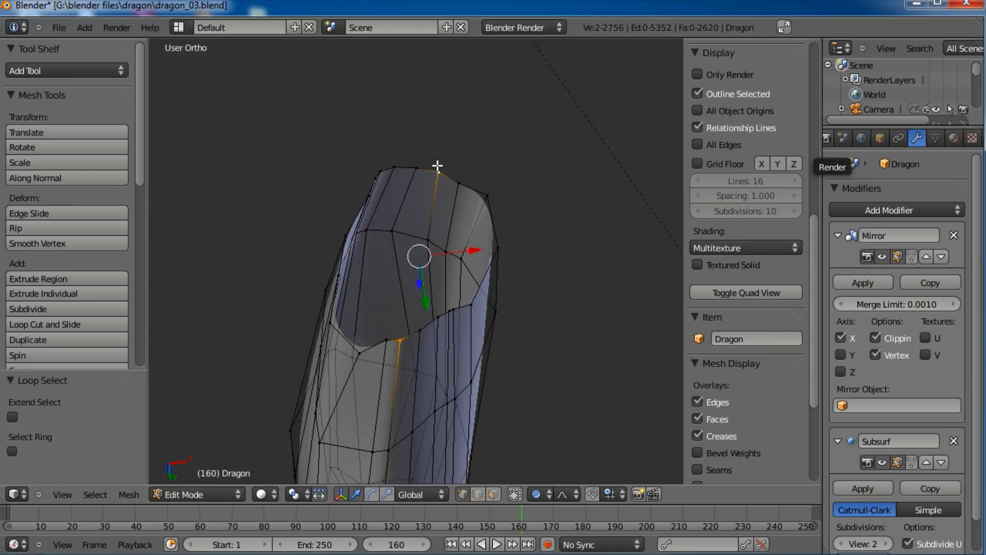
{"action": "right_click", "coordinate": [417, 169], "text": "shift"}
{"action": "right_click", "coordinate": [396, 329], "text": "shift"}
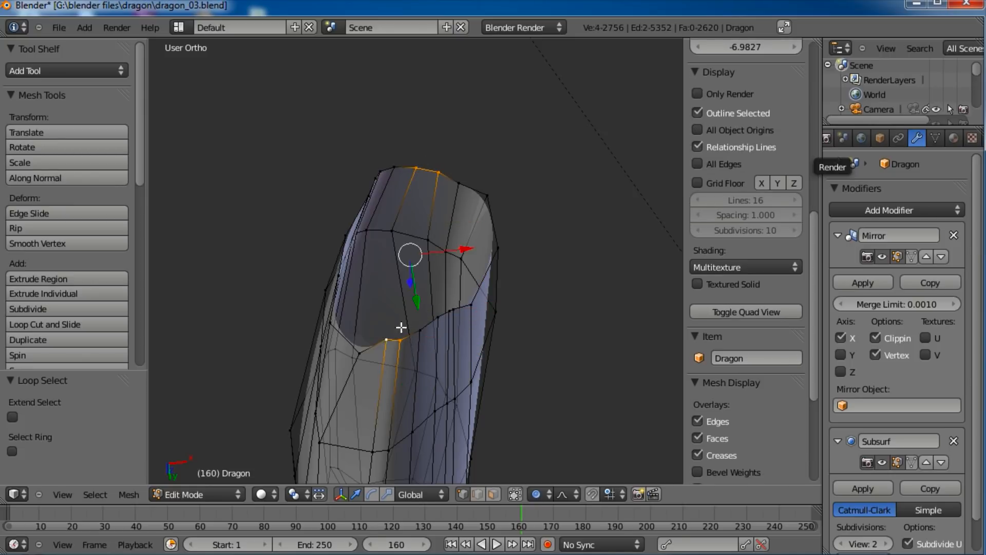
{"action": "key", "text": "f"}
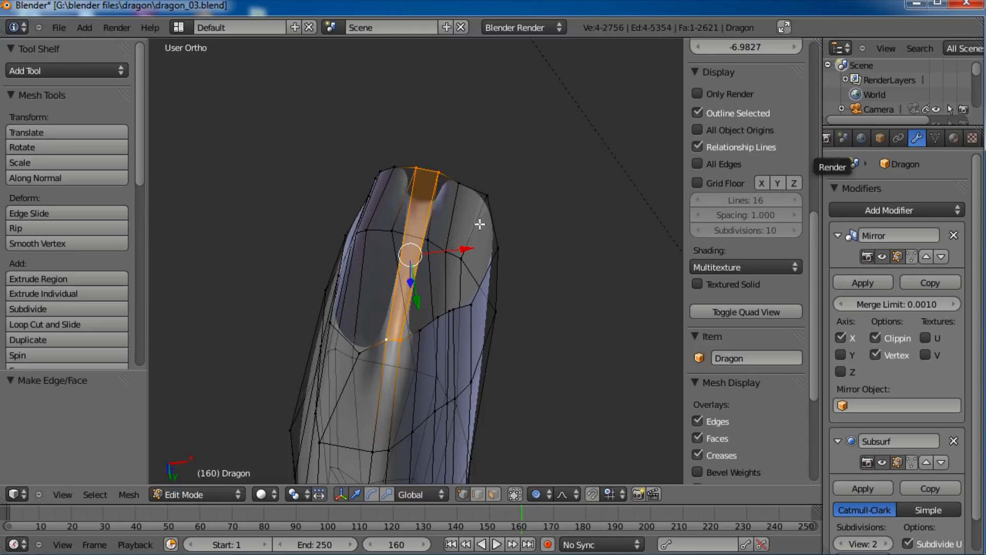
{"action": "middle_click_drag", "start_coordinate": [398, 257], "coordinate": [396, 288]}
{"action": "right_click", "coordinate": [394, 326], "text": "shift"}
{"action": "key", "text": "f"}
Step: Fill the next strip of the opening toward its outer side with another quad face
{"action": "right_click", "coordinate": [413, 322]}
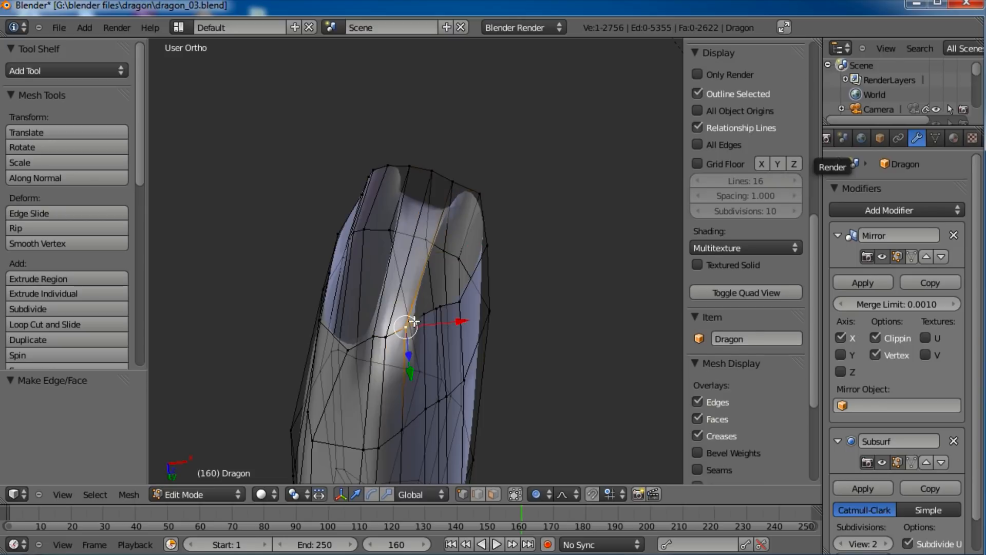
{"action": "right_click", "coordinate": [426, 314], "text": "shift"}
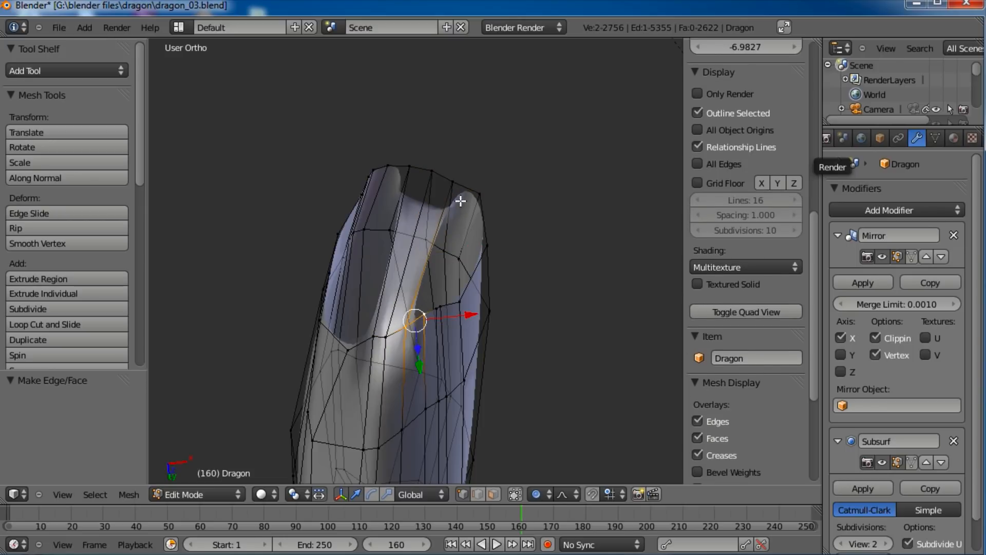
{"action": "middle_click_drag", "start_coordinate": [446, 263], "coordinate": [463, 248]}
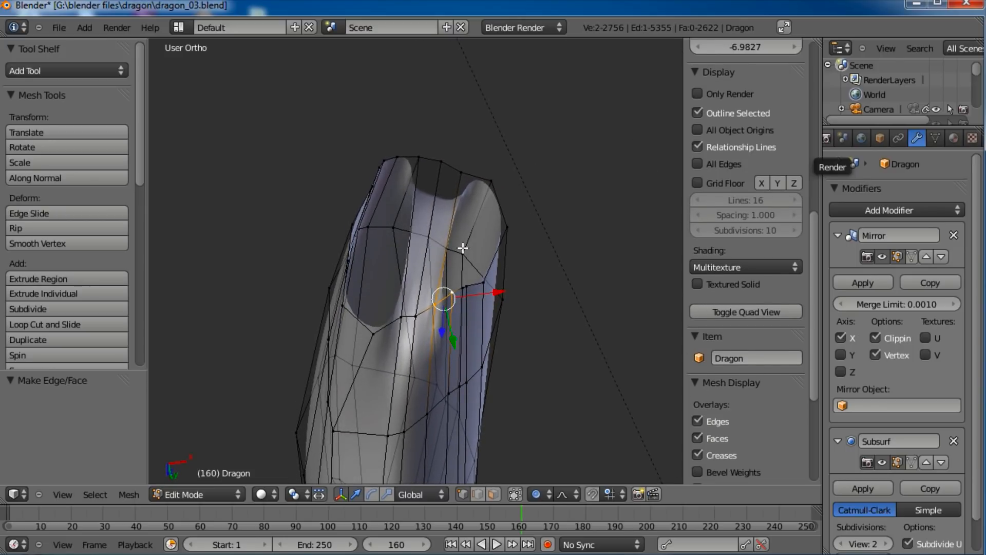
{"action": "right_click", "coordinate": [491, 180], "text": "shift"}
{"action": "right_click", "coordinate": [462, 172], "text": "shift"}
{"action": "key", "text": "f"}
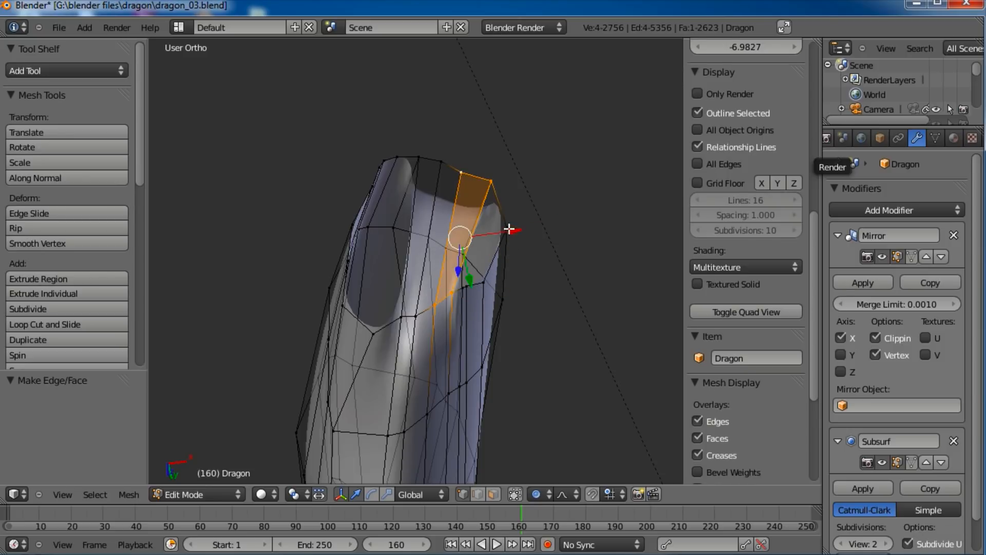
Step: Fill a quad at the outer corner of the opening, joining two neighbouring vertices from each side of the rim
{"action": "right_click", "coordinate": [507, 228]}
{"action": "right_click", "coordinate": [493, 181], "text": "shift"}
{"action": "right_click", "coordinate": [452, 290], "text": "shift"}
{"action": "right_click", "coordinate": [463, 286], "text": "shift"}
{"action": "key", "text": "f"}
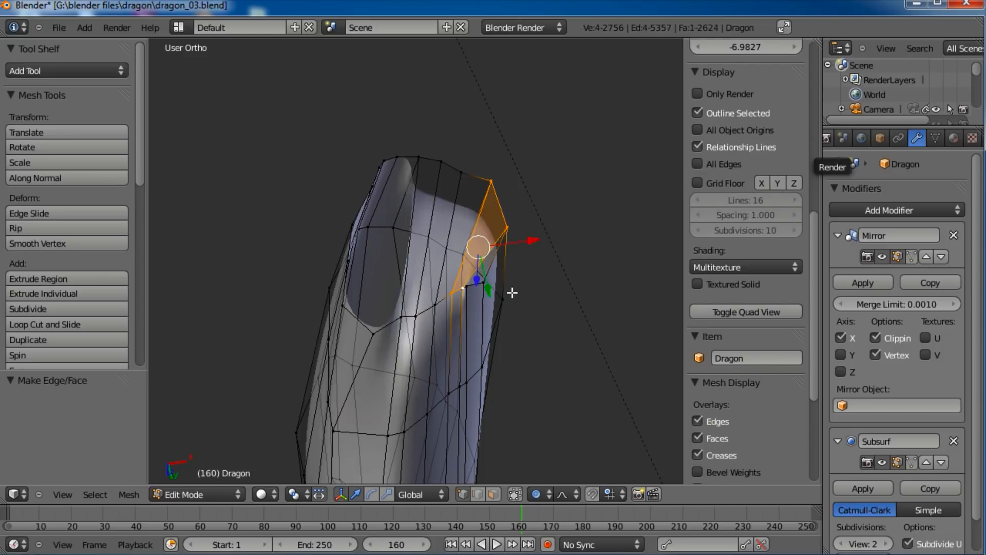
Step: Try to fill the remaining narrow gap at the outer corner of the opening with a face
{"action": "right_click", "coordinate": [480, 282]}
{"action": "right_click", "coordinate": [495, 292], "text": "shift"}
{"action": "scroll", "coordinate": [511, 289], "scroll_direction": "up", "scroll_amount": 2}
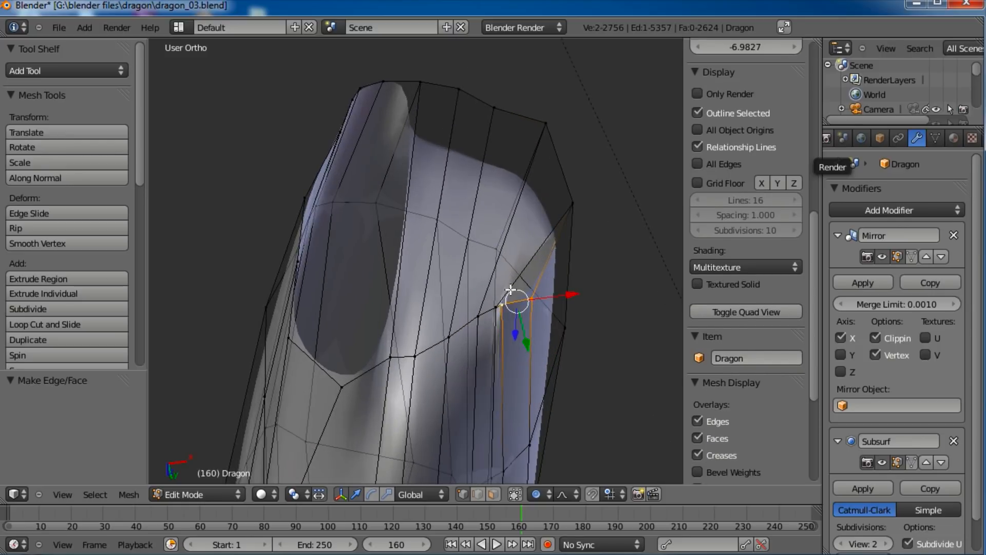
{"action": "scroll", "coordinate": [511, 288], "scroll_direction": "up", "scroll_amount": 2}
{"action": "right_click", "coordinate": [559, 149], "text": "shift"}
{"action": "right_click", "coordinate": [425, 326], "text": "shift"}
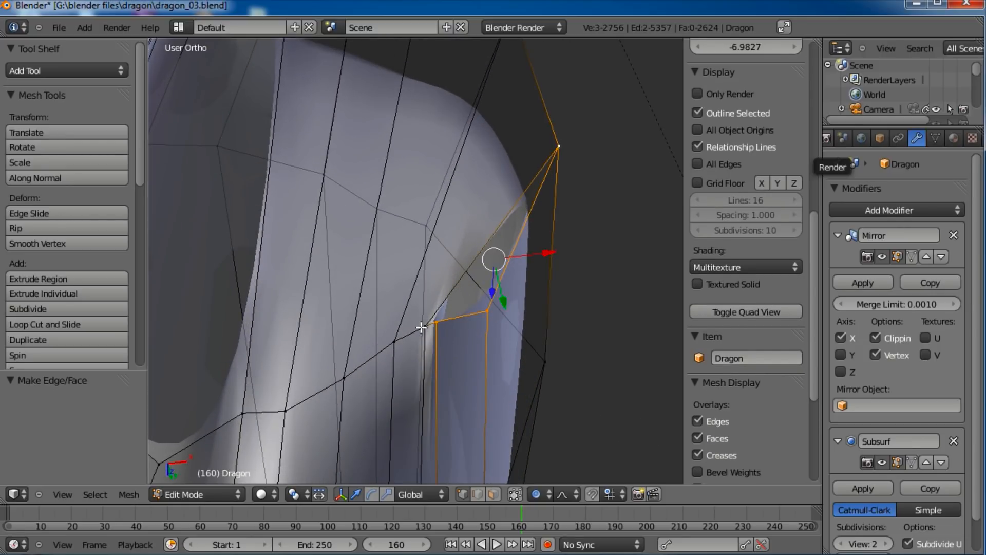
{"action": "key", "text": "f"}
{"action": "right_click", "coordinate": [445, 324]}
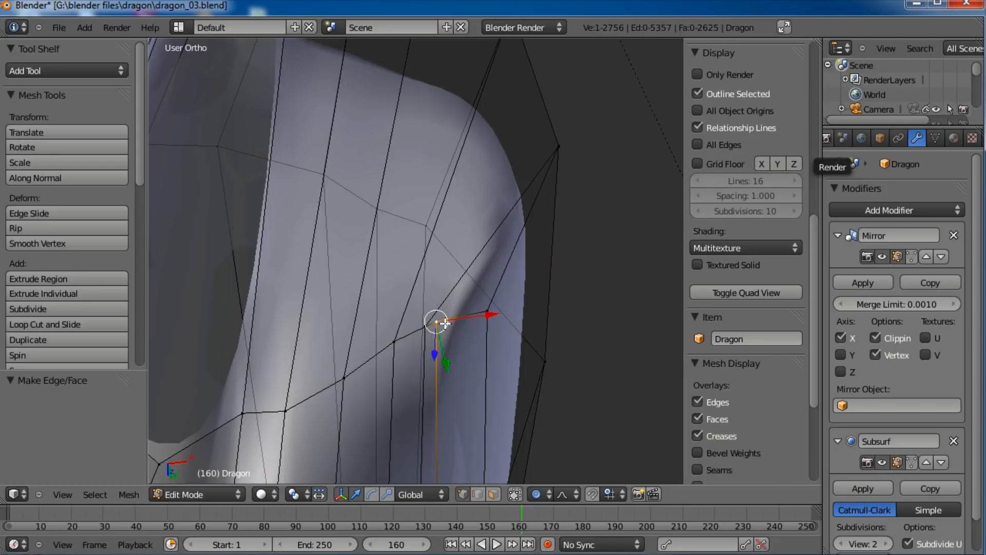
{"action": "key", "text": "ctrl+z"}
{"action": "key", "text": "ctrl+z"}
Step: Turn off proportional editing and move the rim vertex beside the gap by X 0.034, Y -0.054, Z -0.019
{"action": "middle_click_drag", "start_coordinate": [446, 265], "coordinate": [457, 210]}
{"action": "right_click", "coordinate": [396, 338]}
{"action": "key", "text": "g"}
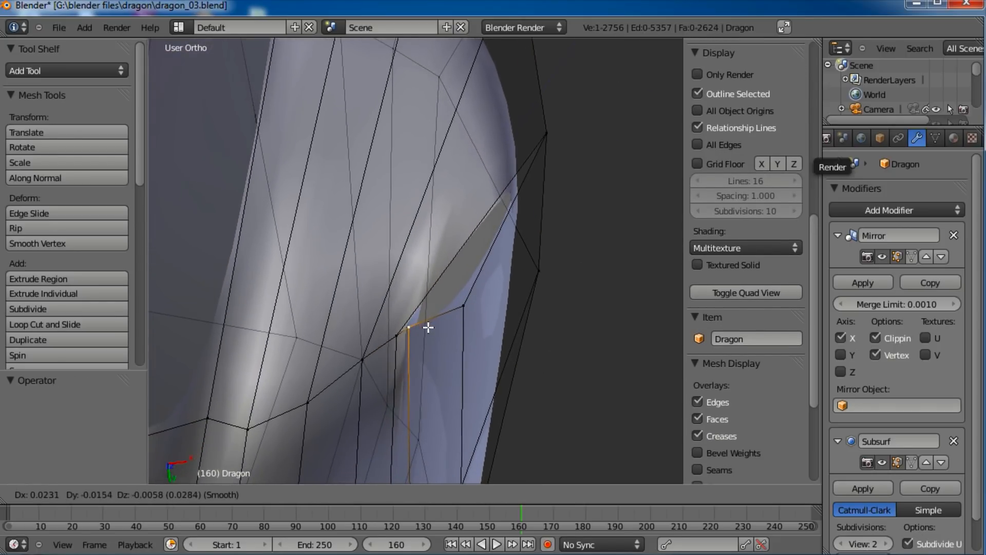
{"action": "key", "text": "Escape"}
{"action": "key", "text": "o"}
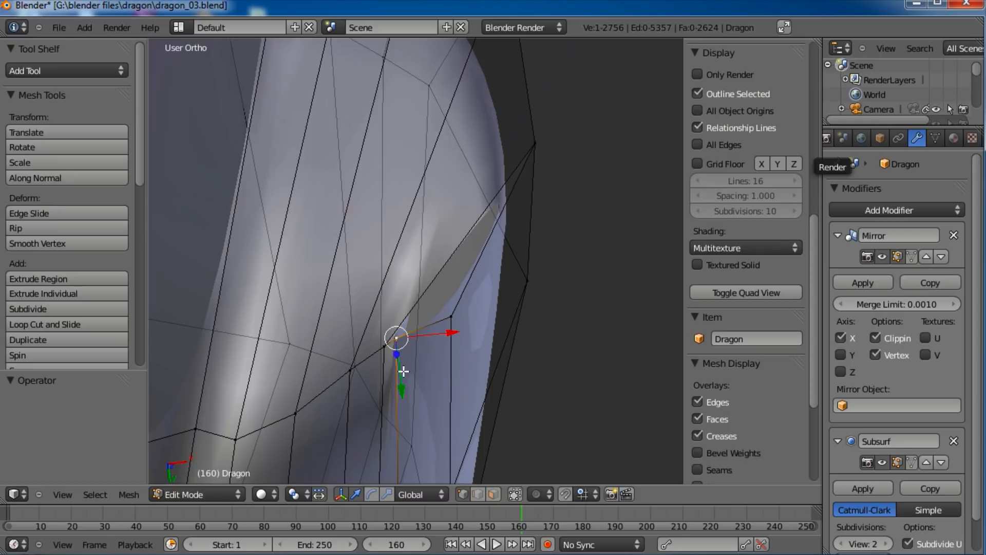
{"action": "key", "text": "g"}
{"action": "left_click", "coordinate": [420, 337]}
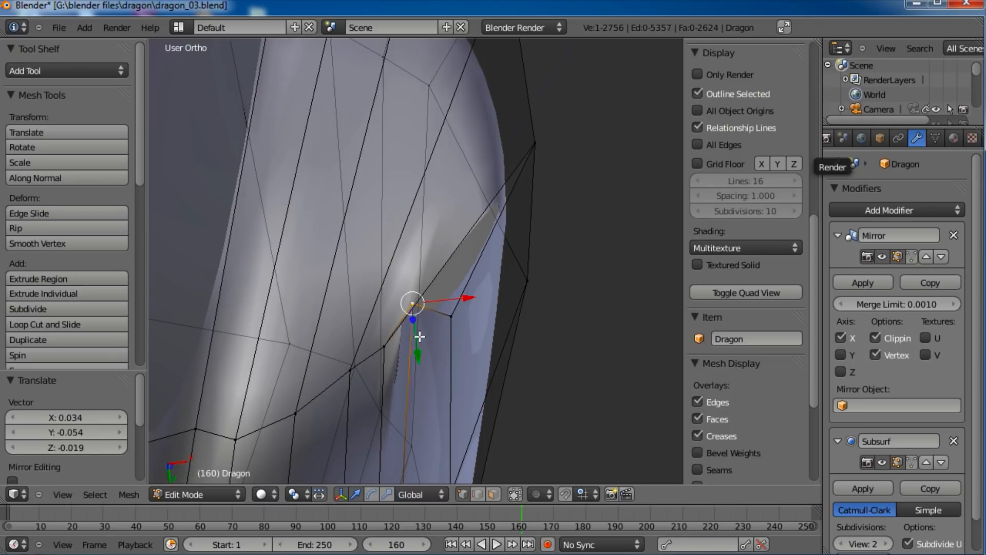
Step: Try to fill the narrow gap at the outer corner of the opening with a four-vertex face, and undo it
{"action": "right_click", "coordinate": [536, 136], "text": "shift"}
{"action": "right_click", "coordinate": [457, 315], "text": "shift"}
{"action": "right_click", "coordinate": [392, 336], "text": "shift"}
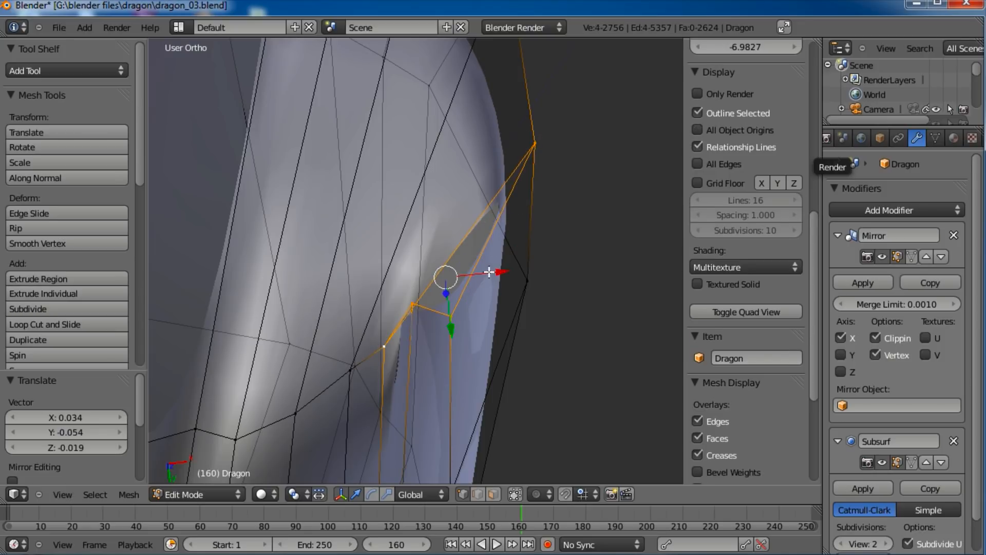
{"action": "key", "text": "f"}
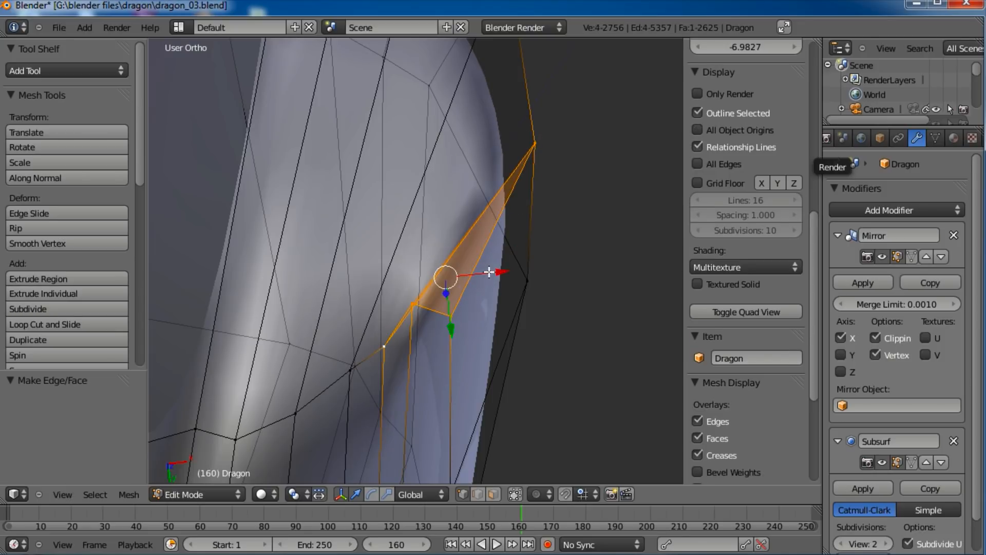
{"action": "key", "text": "ctrl+z"}
Step: Move the rim vertex below the gap by X -0.044, Y 0.089, Z -0.040
{"action": "middle_click_drag", "start_coordinate": [489, 272], "coordinate": [337, 242]}
{"action": "right_click", "coordinate": [362, 250]}
{"action": "mouse_move", "coordinate": [439, 301]}
{"action": "middle_mouse_down"}
{"action": "mouse_move", "coordinate": [346, 390]}
{"action": "mouse_move", "coordinate": [445, 297]}
{"action": "middle_mouse_up"}
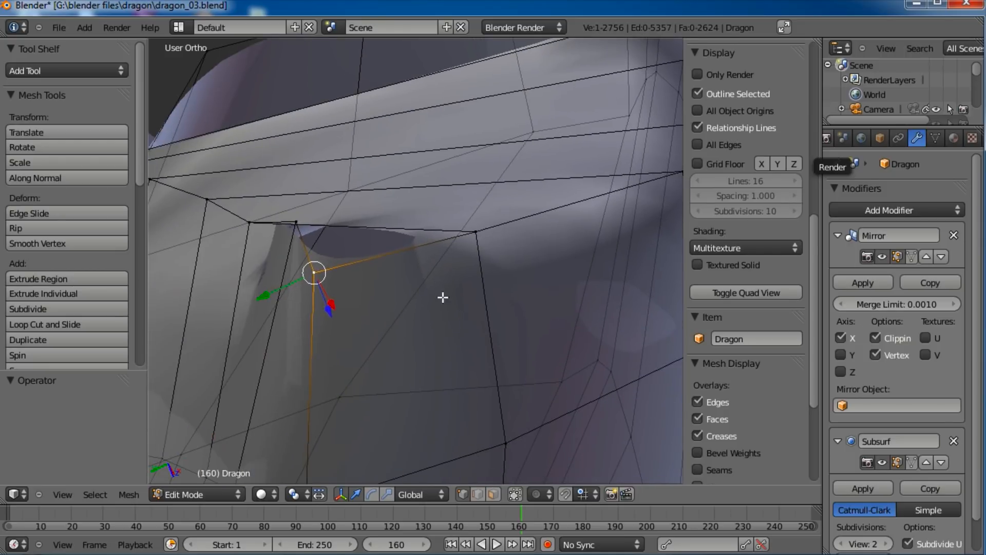
{"action": "key", "text": "g"}
{"action": "left_click", "coordinate": [371, 294]}
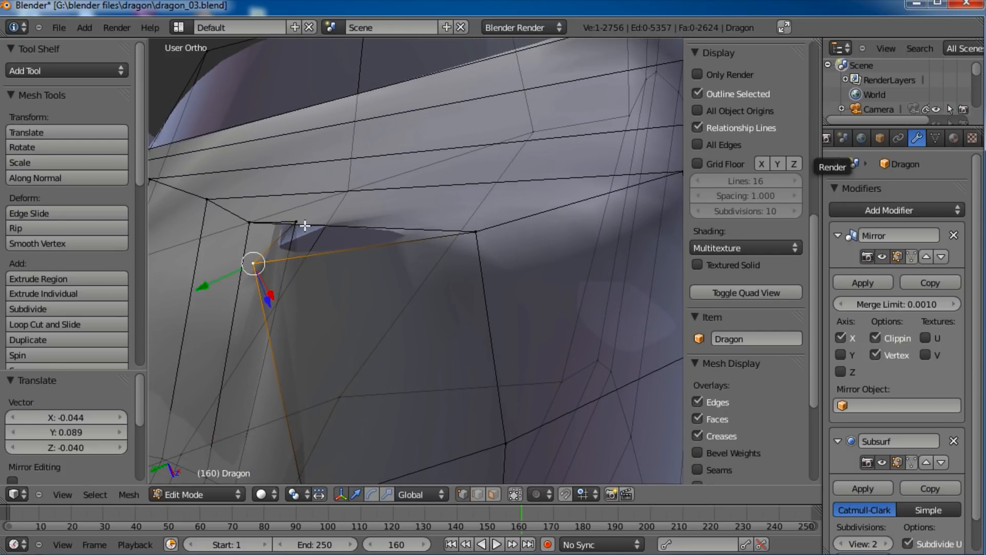
Step: Try to fill the gap with a face from the moved vertex and its three neighbouring rim vertices
{"action": "right_click", "coordinate": [296, 222], "text": "shift"}
{"action": "right_click", "coordinate": [249, 223], "text": "shift"}
{"action": "right_click", "coordinate": [488, 232], "text": "shift"}
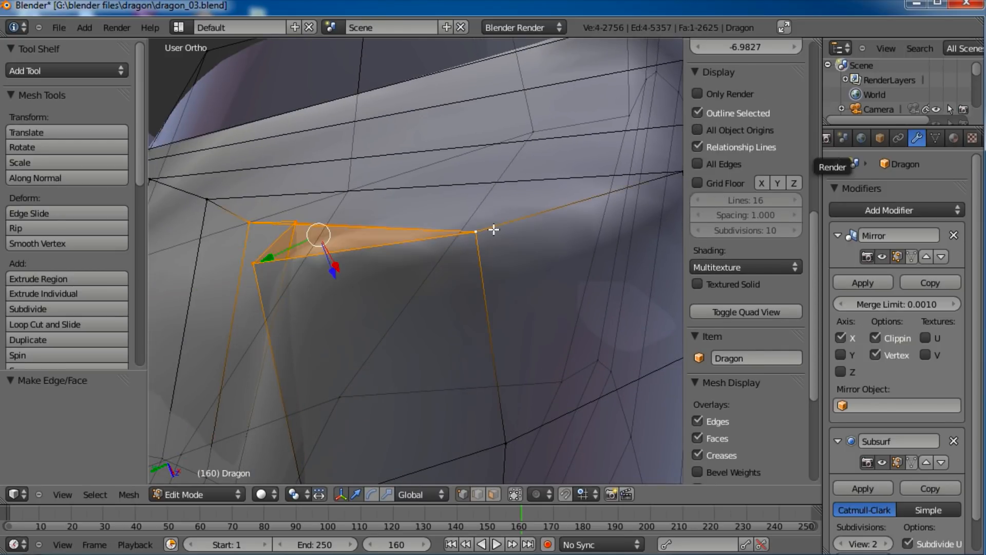
Step: Reposition the two rim vertices beside the gap, finishing the second with a move of X -0.043, Y -0.002, Z 0.007
{"action": "right_click", "coordinate": [312, 226]}
{"action": "key", "text": "g"}
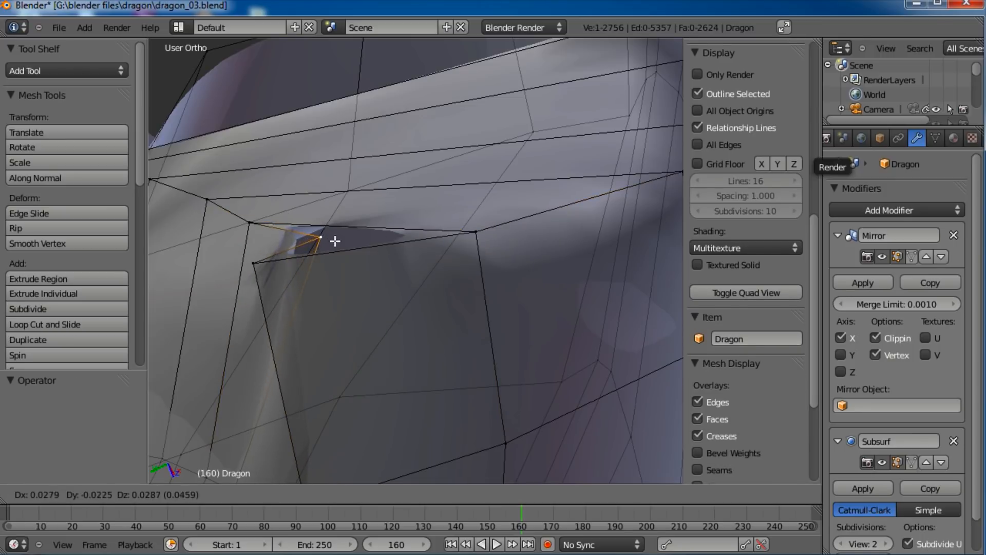
{"action": "left_click", "coordinate": [298, 258]}
{"action": "right_click", "coordinate": [257, 261]}
{"action": "key", "text": "g"}
{"action": "left_click", "coordinate": [326, 273]}
{"action": "middle_click_drag", "start_coordinate": [325, 273], "coordinate": [441, 338]}
{"action": "key", "text": "g"}
{"action": "left_click", "coordinate": [425, 324]}
Step: Fill the narrow gap with a quad joining the two repositioned vertices, the adjacent rim vertex and the outer corner vertex
{"action": "right_click", "coordinate": [366, 295], "text": "shift"}
{"action": "right_click", "coordinate": [458, 284], "text": "shift"}
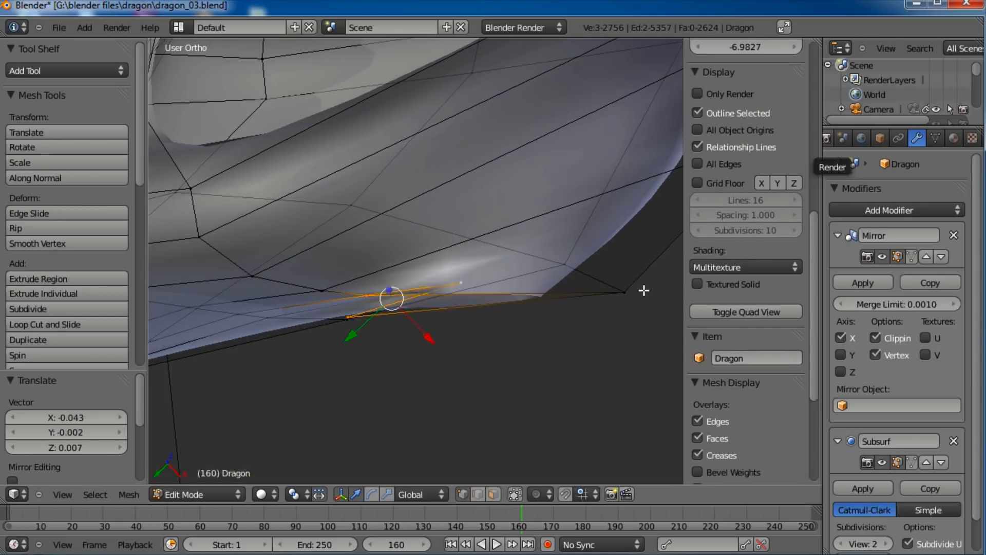
{"action": "right_click", "coordinate": [624, 293], "text": "shift"}
{"action": "key", "text": "f"}
Step: Spread the two rim vertices of the narrow quad apart, moving the outer one last by X 0.073, Y -0.097, Z -0.019
{"action": "middle_click_drag", "start_coordinate": [568, 381], "coordinate": [485, 377]}
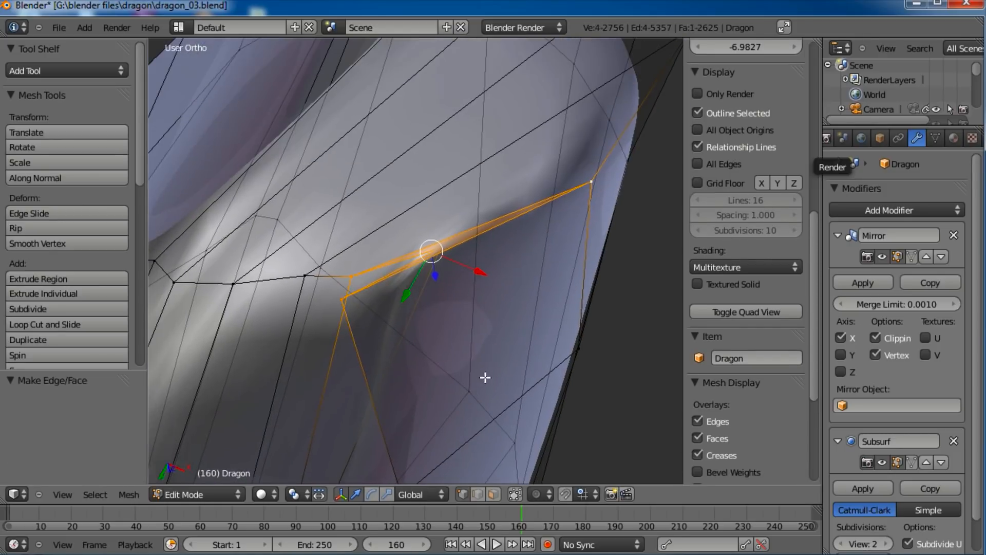
{"action": "right_click", "coordinate": [344, 297]}
{"action": "key", "text": "g"}
{"action": "left_click", "coordinate": [464, 300]}
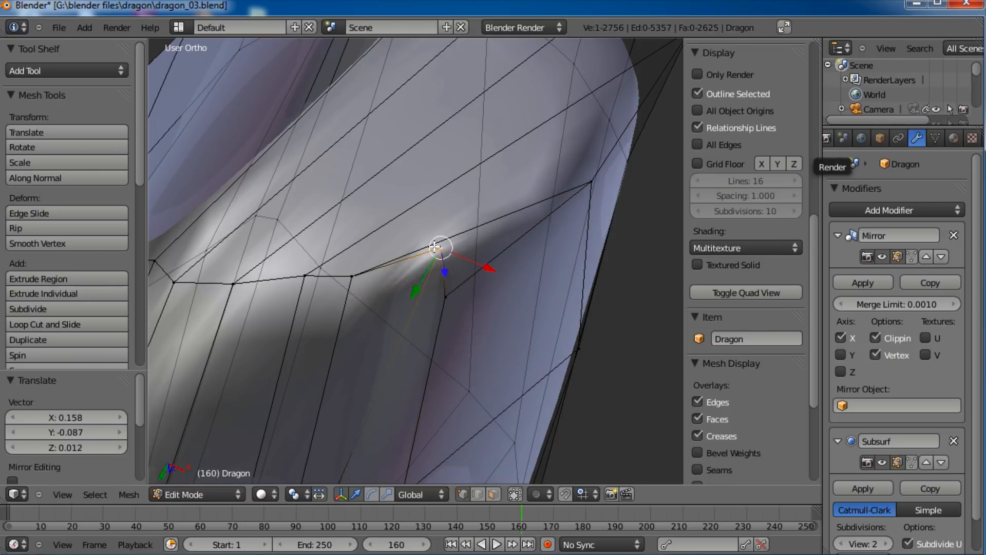
{"action": "key", "text": "g"}
{"action": "left_click", "coordinate": [377, 301]}
{"action": "right_click", "coordinate": [442, 299]}
{"action": "key", "text": "g"}
{"action": "left_click", "coordinate": [534, 255]}
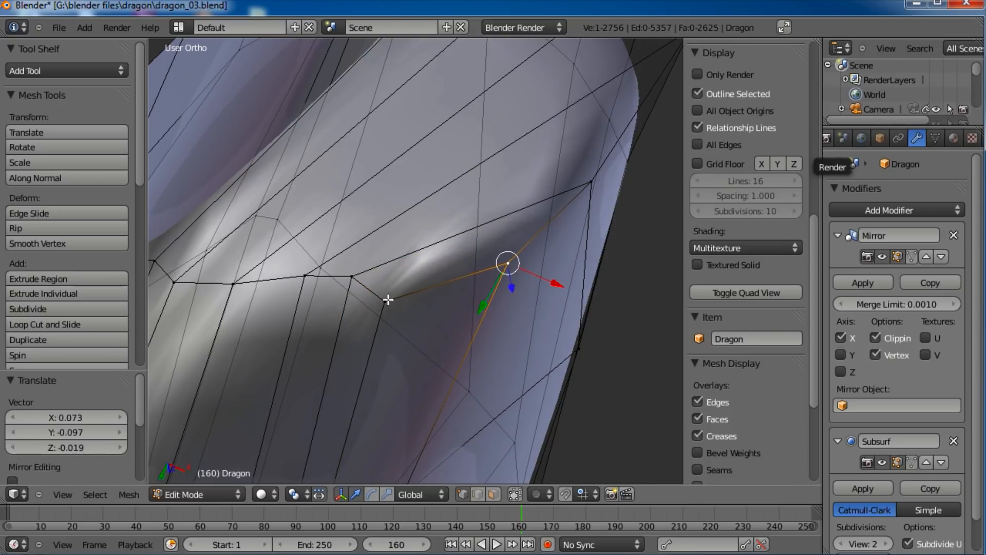
Step: Delete the edge crossing the leg opening to the outer corner, together with its adjoining faces
{"action": "key", "text": "KP_4"}
{"action": "middle_click_drag", "start_coordinate": [459, 274], "coordinate": [398, 252]}
{"action": "scroll", "coordinate": [402, 297], "scroll_direction": "down", "scroll_amount": 3}
{"action": "scroll", "coordinate": [455, 264], "scroll_direction": "up", "scroll_amount": 3}
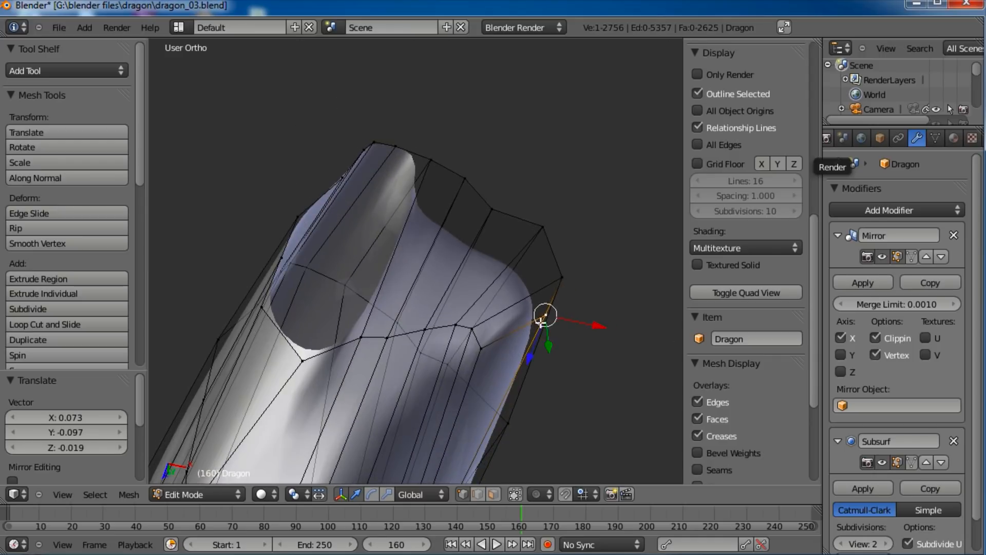
{"action": "left_click", "coordinate": [477, 494]}
{"action": "right_click", "coordinate": [527, 286]}
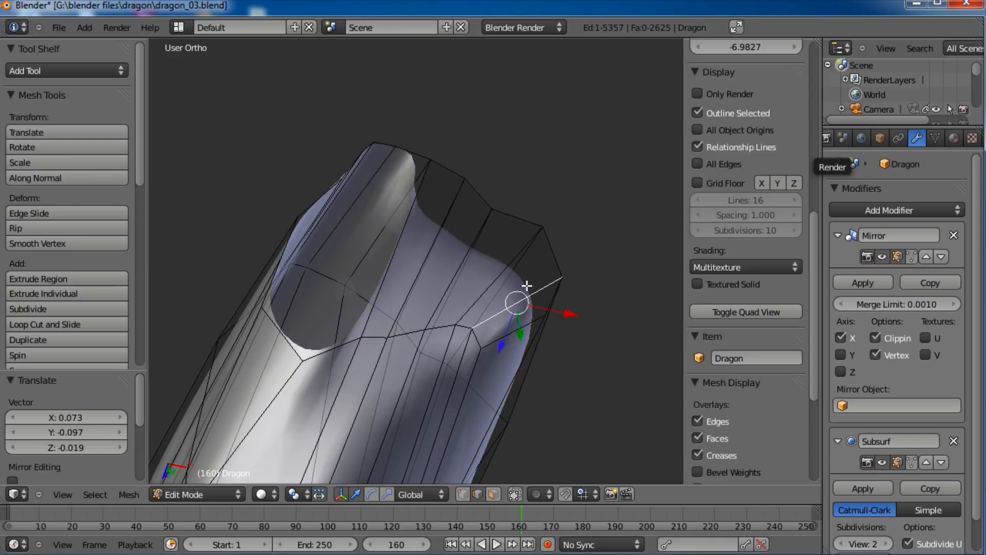
{"action": "key", "text": "x"}
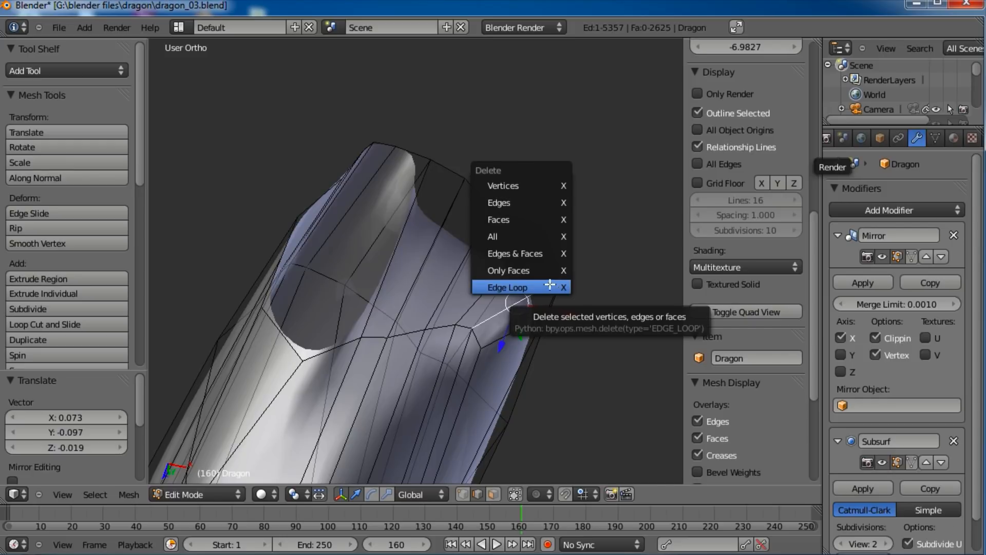
{"action": "left_click", "coordinate": [504, 203]}
{"action": "middle_click_drag", "start_coordinate": [507, 275], "coordinate": [498, 312]}
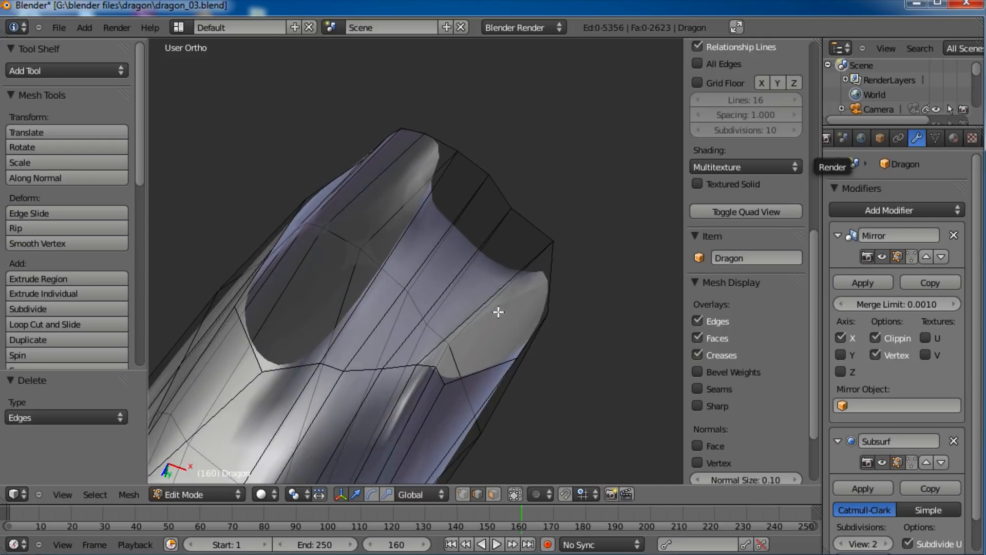
Step: Fill a quad beside the existing cap strips, joining the next two vertices on each side of the large opening
{"action": "left_click", "coordinate": [461, 494]}
{"action": "right_click", "coordinate": [293, 361]}
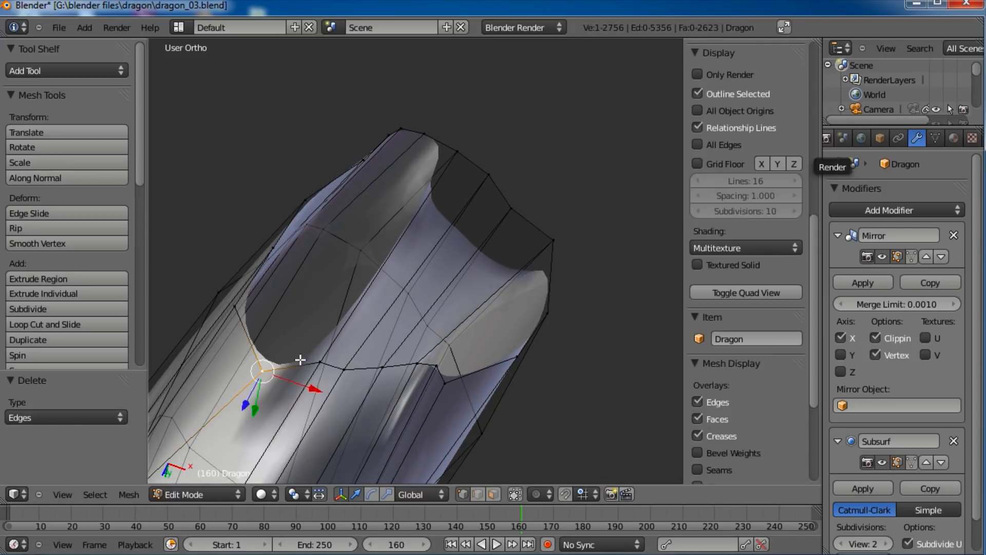
{"action": "right_click", "coordinate": [453, 152], "text": "ctrl"}
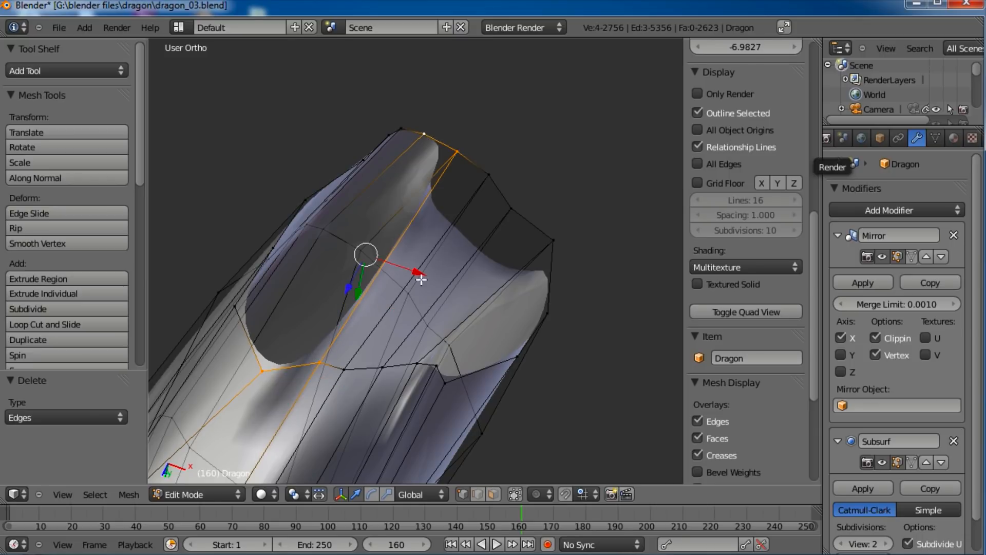
{"action": "key", "text": "f"}
Step: Fill another quad strip from the last face's open edge to the next pair of rim vertices
{"action": "right_click", "coordinate": [424, 136]}
{"action": "right_click", "coordinate": [267, 360], "text": "ctrl"}
{"action": "right_click", "coordinate": [235, 307], "text": "shift"}
{"action": "key", "text": "f"}
Step: Fill one more narrow quad along the inner side of the opening, using the next vertex from each rim side
{"action": "middle_click_drag", "start_coordinate": [384, 302], "coordinate": [308, 319]}
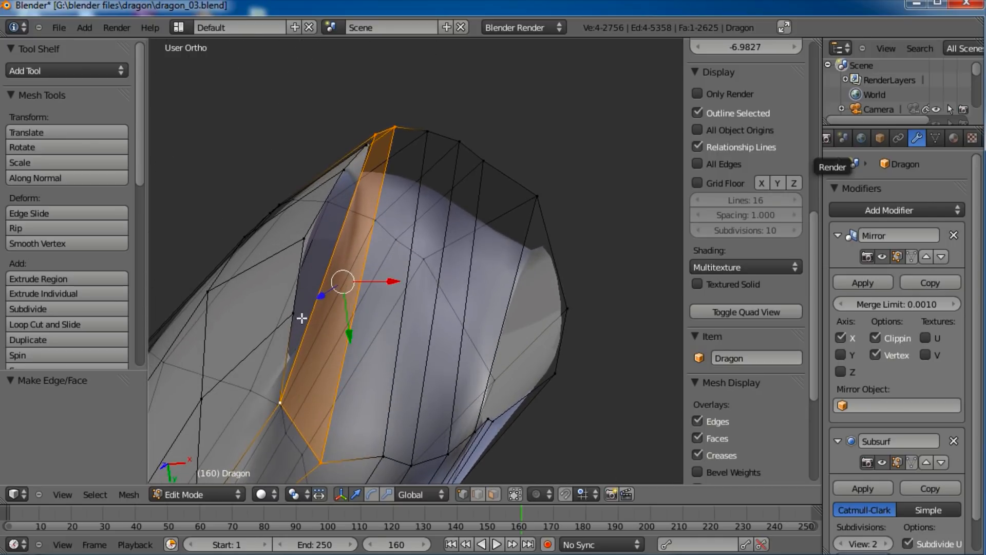
{"action": "right_click", "coordinate": [294, 313]}
{"action": "right_click", "coordinate": [284, 400], "text": "shift"}
{"action": "right_click", "coordinate": [361, 149], "text": "shift"}
{"action": "right_click", "coordinate": [375, 132], "text": "shift"}
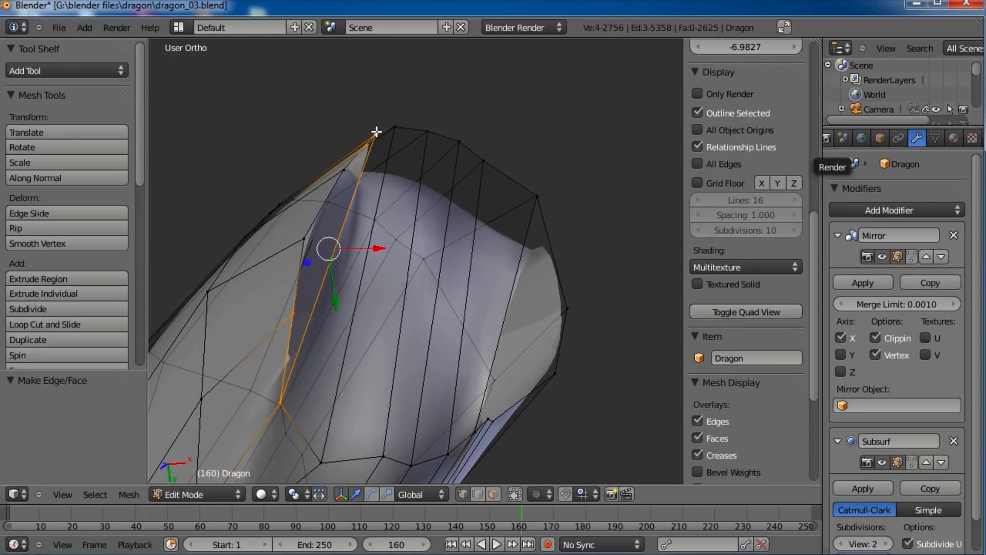
{"action": "key", "text": "f"}
Step: Subdivide the seven long edges crossing the leg cap with 2 cuts
{"action": "middle_click_drag", "start_coordinate": [392, 165], "coordinate": [473, 459]}
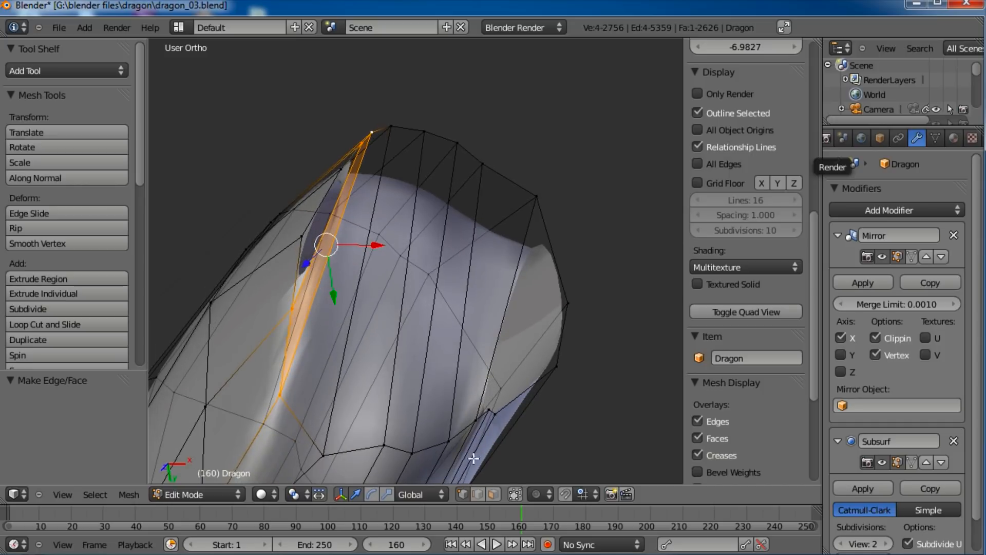
{"action": "left_click", "coordinate": [478, 494]}
{"action": "right_click", "coordinate": [331, 212]}
{"action": "right_click", "coordinate": [332, 228]}
{"action": "right_click", "coordinate": [369, 259], "text": "shift"}
{"action": "right_click", "coordinate": [373, 286], "text": "shift"}
{"action": "right_click", "coordinate": [427, 301], "text": "shift"}
{"action": "right_click", "coordinate": [434, 313], "text": "shift"}
{"action": "right_click", "coordinate": [465, 298], "text": "shift"}
{"action": "right_click", "coordinate": [509, 309], "text": "shift"}
{"action": "middle_click_drag", "start_coordinate": [509, 309], "coordinate": [466, 326]}
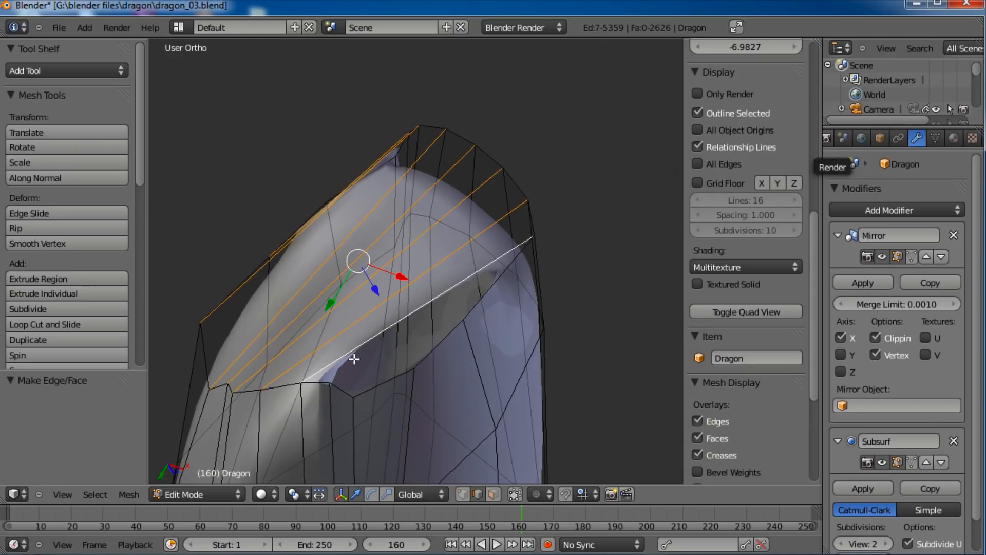
{"action": "middle_click_drag", "start_coordinate": [354, 359], "coordinate": [378, 371]}
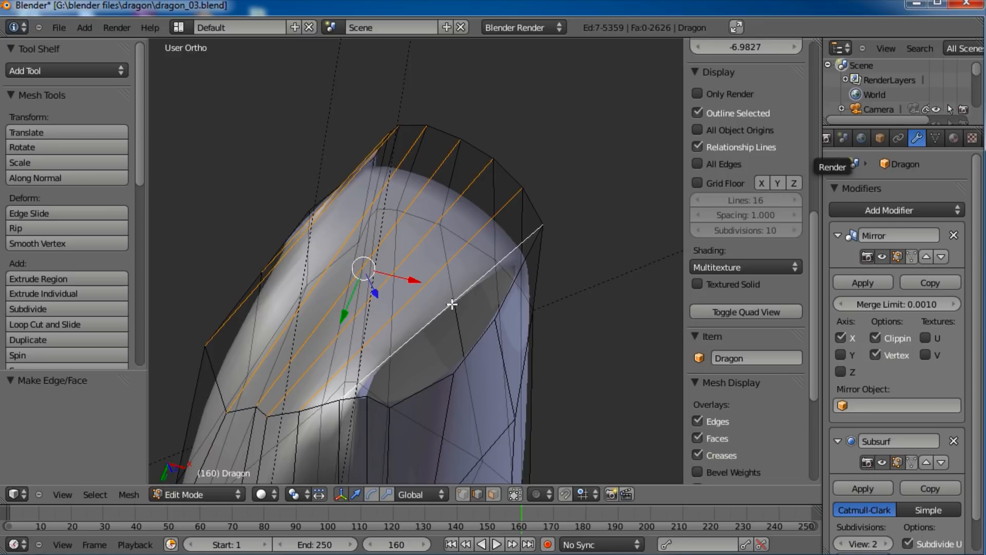
{"action": "key", "text": "w"}
{"action": "left_click", "coordinate": [424, 303]}
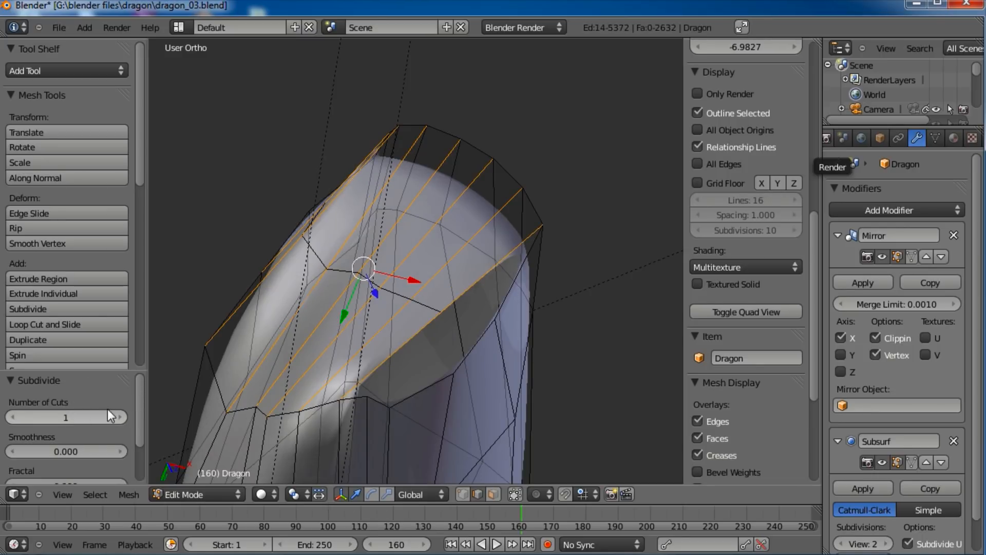
{"action": "left_click", "coordinate": [119, 417]}
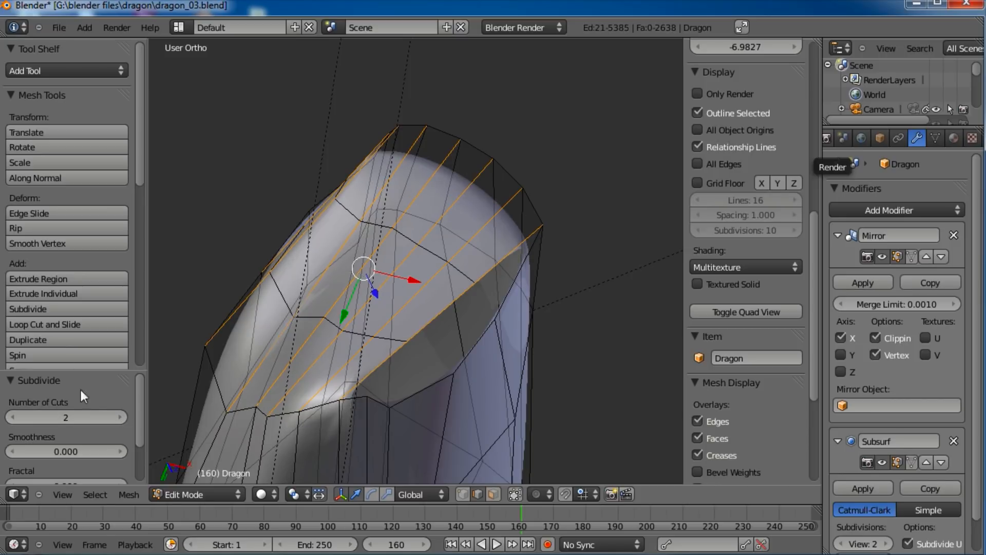
{"action": "middle_click_drag", "start_coordinate": [481, 251], "coordinate": [440, 299]}
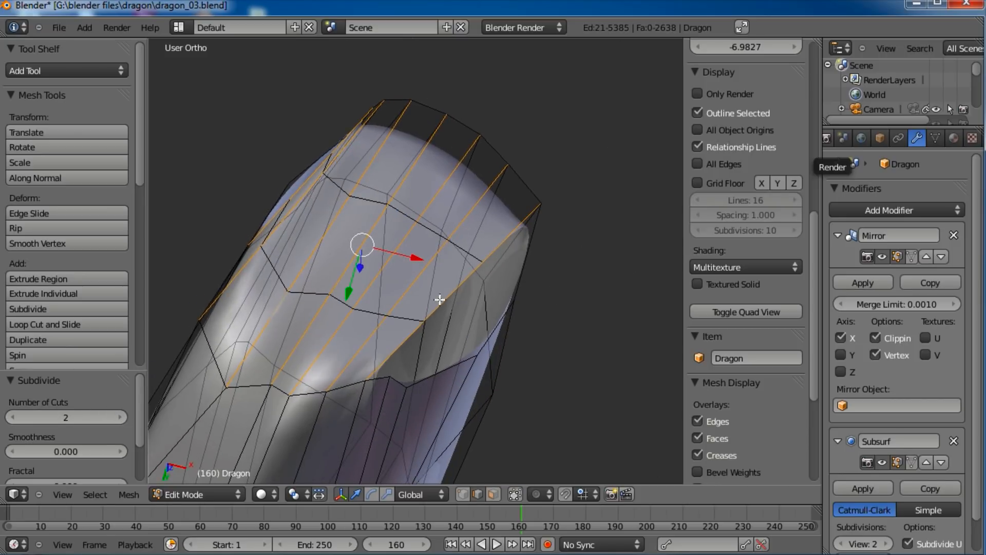
Step: Move the rim vertex at the corner of the remaining outer opening by X 0.064, Y -0.027, Z -0.008
{"action": "left_click", "coordinate": [463, 494]}
{"action": "right_click", "coordinate": [391, 363]}
{"action": "left_click_drag", "start_coordinate": [392, 364], "coordinate": [429, 375]}
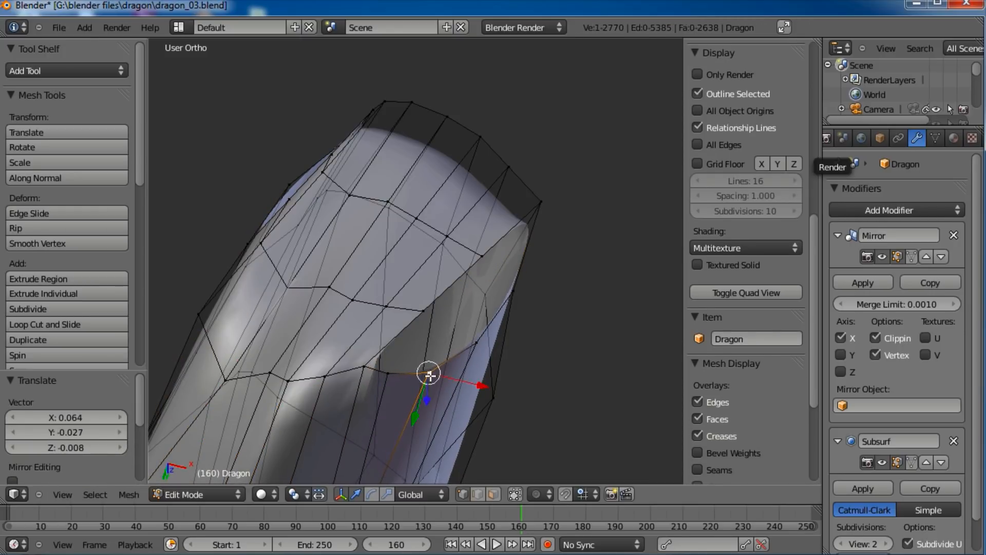
Step: Fill a quad between the moved corner vertex, the lower cut vertex and the two adjacent rim vertices
{"action": "right_click", "coordinate": [423, 314], "text": "shift"}
{"action": "right_click", "coordinate": [365, 366], "text": "shift"}
{"action": "right_click", "coordinate": [388, 371], "text": "shift"}
{"action": "key", "text": "f"}
Step: Fill the middle of the outer opening with a quad joining the two cut vertices to the two opposite rim vertices
{"action": "right_click", "coordinate": [429, 372]}
{"action": "right_click", "coordinate": [423, 311], "text": "shift"}
{"action": "right_click", "coordinate": [482, 256], "text": "shift"}
{"action": "right_click", "coordinate": [476, 342], "text": "shift"}
{"action": "key", "text": "f"}
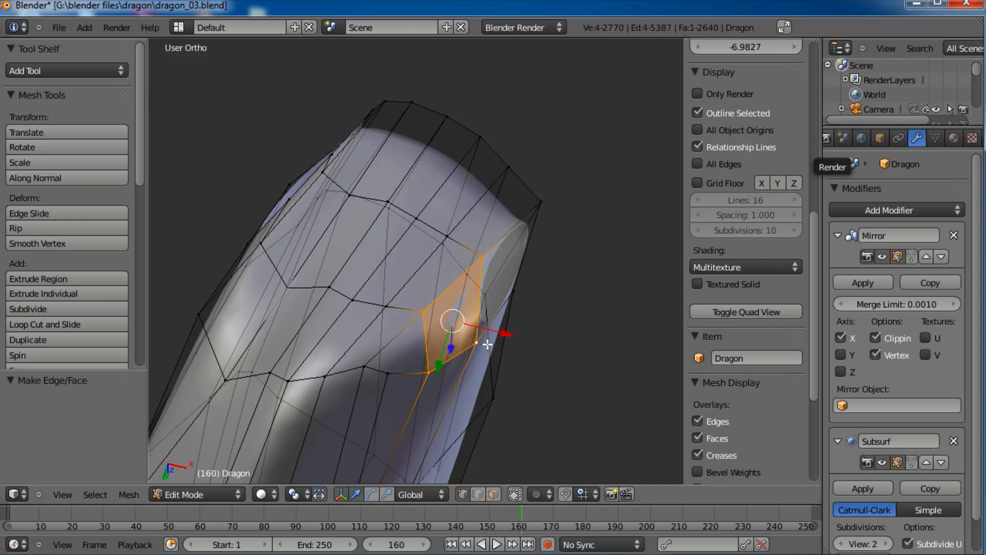
Step: Close the rest of the outer opening with a quad reaching the two outermost rim vertices
{"action": "middle_click_drag", "start_coordinate": [478, 341], "coordinate": [544, 218]}
{"action": "right_click", "coordinate": [544, 218], "text": "shift"}
{"action": "right_click", "coordinate": [524, 293], "text": "shift"}
{"action": "key", "text": "f"}
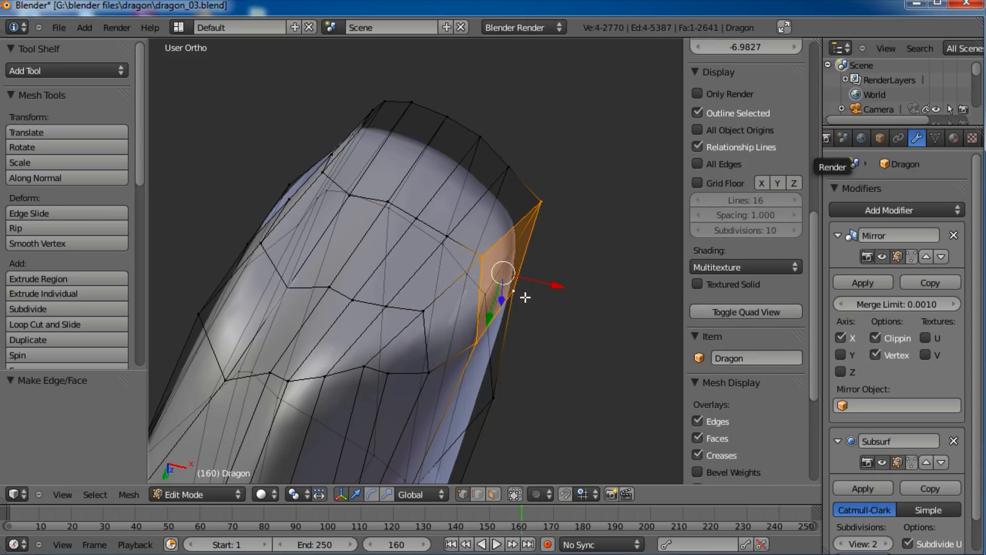
Step: Fill the upper part of the narrow slit on the cap's other side with a quad
{"action": "middle_click_drag", "start_coordinate": [361, 298], "coordinate": [396, 316]}
{"action": "middle_click_drag", "start_coordinate": [357, 267], "coordinate": [366, 317]}
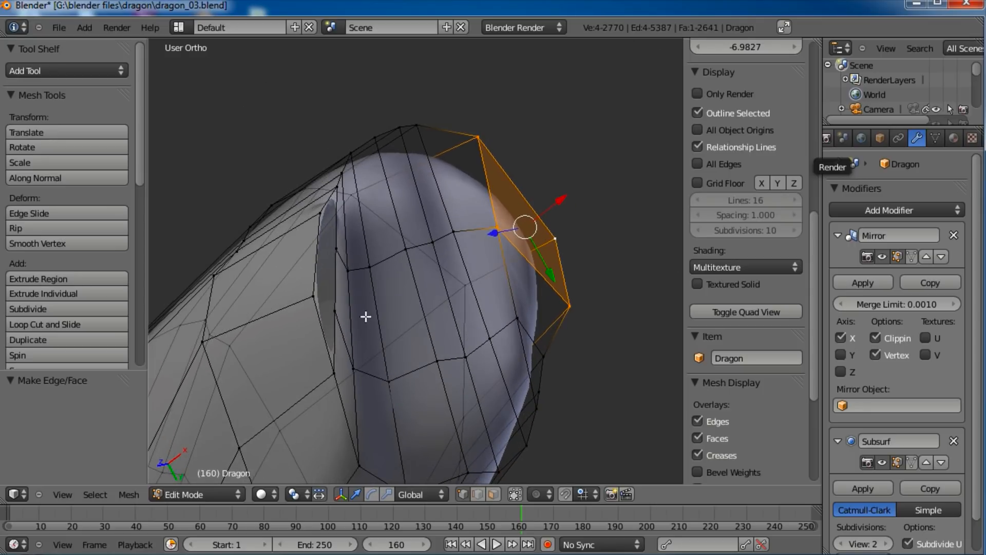
{"action": "right_click", "coordinate": [335, 191]}
{"action": "right_click", "coordinate": [339, 247], "text": "shift"}
{"action": "right_click", "coordinate": [315, 294], "text": "shift"}
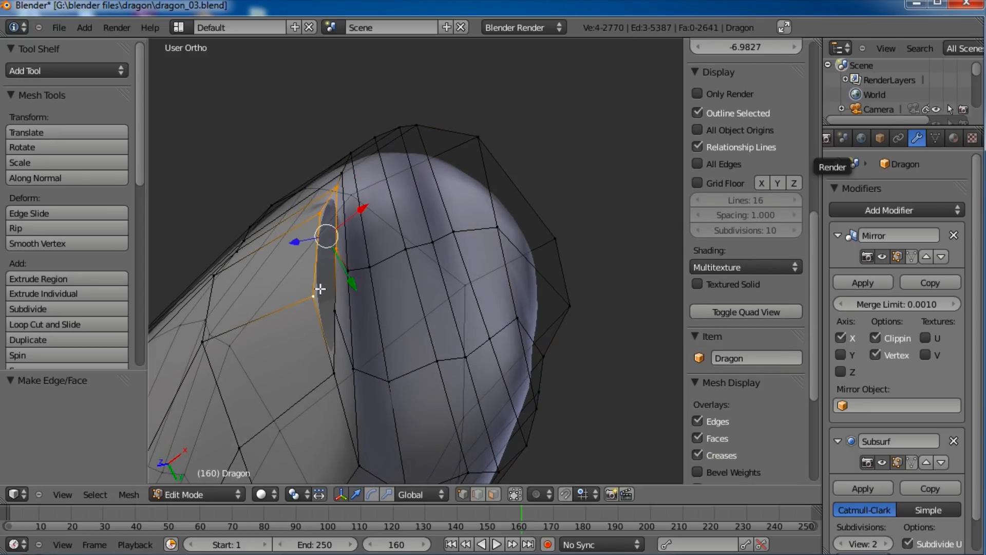
{"action": "key", "text": "f"}
Step: Close the lower part of the slit with a quad joining its four remaining vertices
{"action": "right_click", "coordinate": [337, 254]}
{"action": "right_click", "coordinate": [331, 308], "text": "shift"}
{"action": "right_click", "coordinate": [331, 361], "text": "shift"}
{"action": "right_click", "coordinate": [315, 311], "text": "shift"}
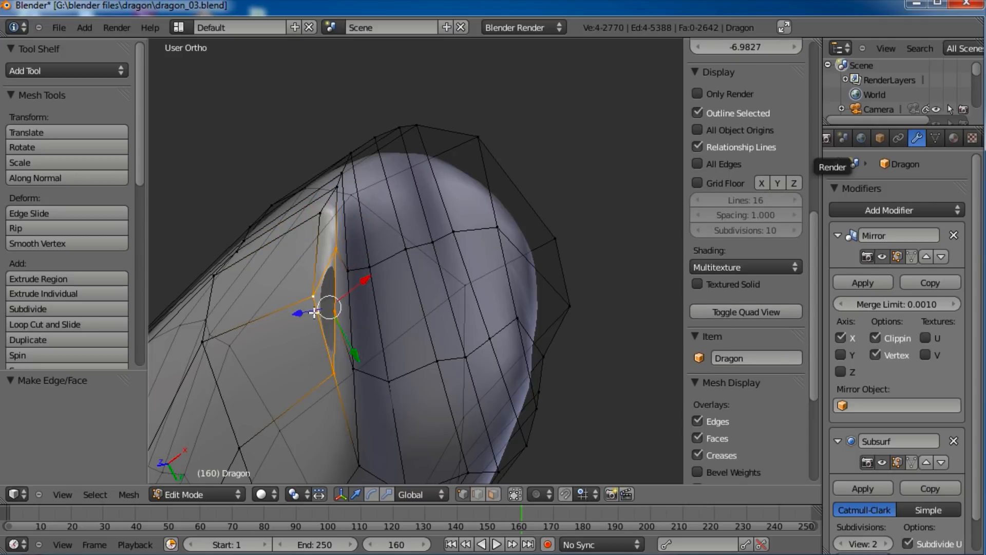
{"action": "key", "text": "f"}
Step: Reposition three vertices around the lower part of the closed slit to even out the edge spacing
{"action": "right_click", "coordinate": [337, 372]}
{"action": "key", "text": "g"}
{"action": "left_click", "coordinate": [315, 369]}
{"action": "right_click", "coordinate": [334, 314]}
{"action": "key", "text": "g"}
{"action": "left_click", "coordinate": [331, 364]}
{"action": "right_click", "coordinate": [308, 294]}
{"action": "key", "text": "g"}
{"action": "left_click", "coordinate": [301, 278]}
Step: Reposition four vertices around the slit's upper and middle parts, moving the last by X -0.073, Y 0.068, Z 0.032
{"action": "right_click", "coordinate": [324, 211]}
{"action": "key", "text": "g"}
{"action": "left_click", "coordinate": [305, 221]}
{"action": "right_click", "coordinate": [339, 192]}
{"action": "key", "text": "g"}
{"action": "left_click", "coordinate": [322, 204]}
{"action": "right_click", "coordinate": [344, 264]}
{"action": "key", "text": "g"}
{"action": "left_click", "coordinate": [354, 260]}
{"action": "right_click", "coordinate": [336, 259]}
{"action": "key", "text": "g"}
{"action": "left_click", "coordinate": [324, 292]}
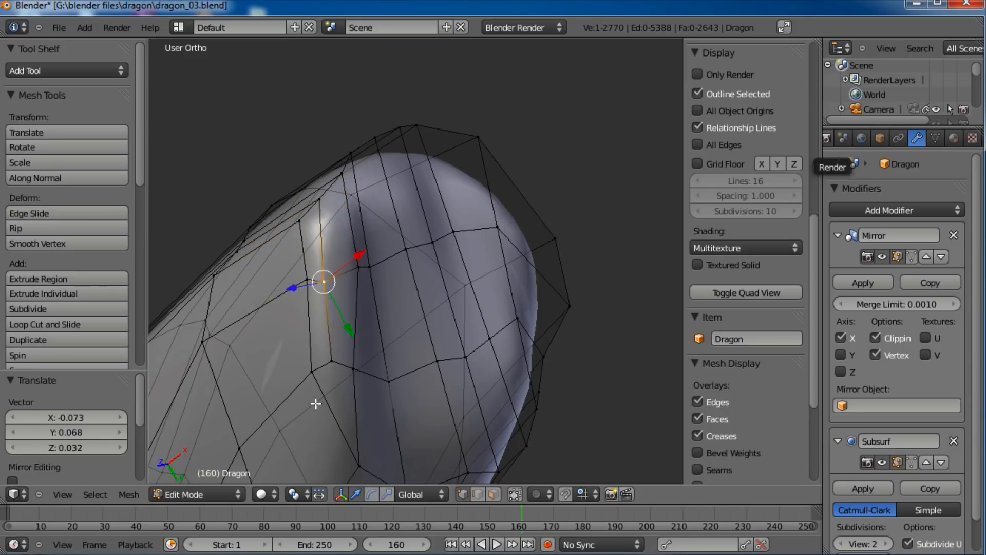
Step: Switch to Sculpt Mode and smooth the crease at the capped leg end with the Smooth brush
{"action": "left_click", "coordinate": [211, 495]}
{"action": "left_click", "coordinate": [217, 445]}
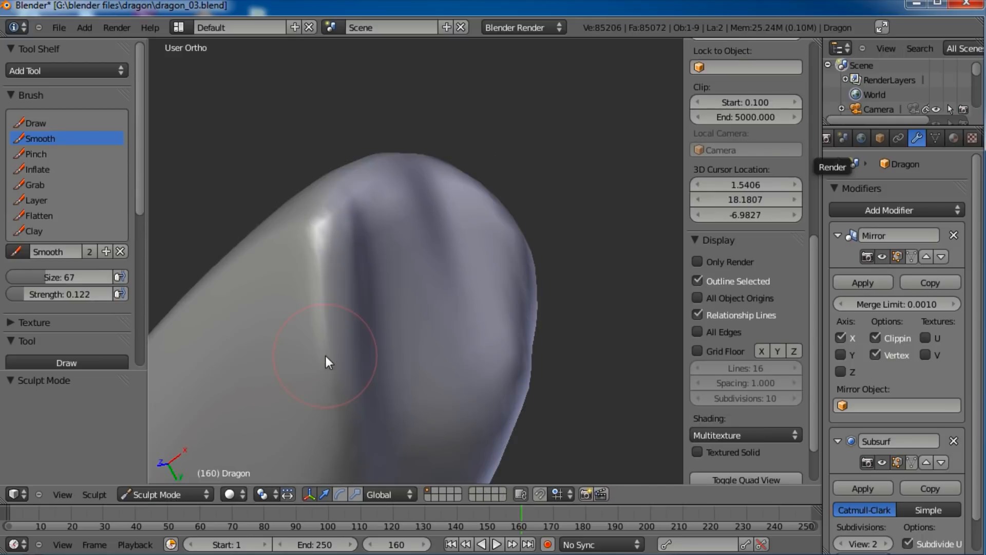
{"action": "scroll", "coordinate": [328, 285], "scroll_direction": "down", "scroll_amount": 3}
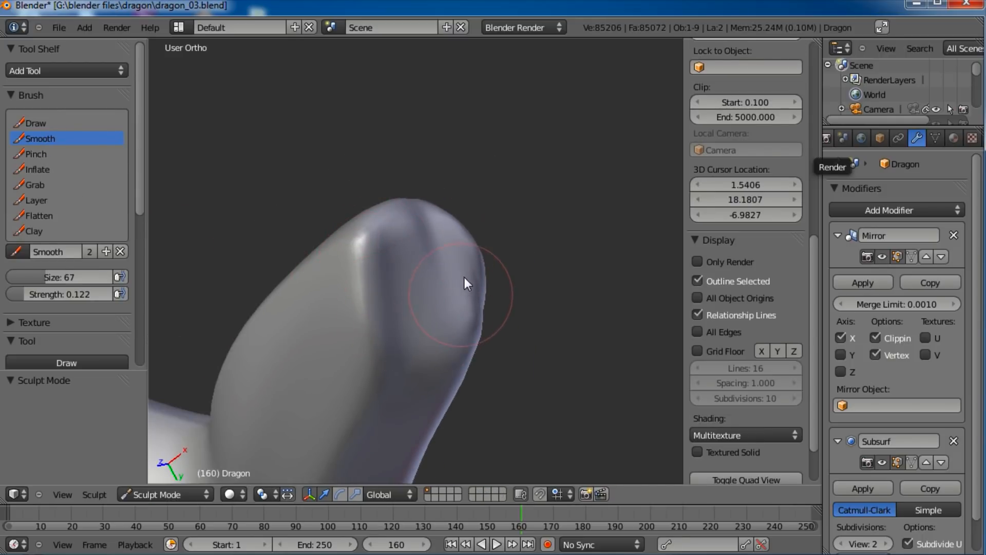
{"action": "mouse_move", "coordinate": [436, 324]}
{"action": "middle_mouse_down"}
{"action": "mouse_move", "coordinate": [471, 318]}
{"action": "mouse_move", "coordinate": [445, 291]}
{"action": "middle_mouse_up"}
{"action": "mouse_move", "coordinate": [404, 327]}
{"action": "left_mouse_down"}
{"action": "mouse_move", "coordinate": [440, 254]}
{"action": "mouse_move", "coordinate": [406, 231]}
{"action": "left_mouse_up"}
{"action": "mouse_move", "coordinate": [381, 321]}
{"action": "left_mouse_down"}
{"action": "mouse_move", "coordinate": [403, 330]}
{"action": "mouse_move", "coordinate": [357, 326]}
{"action": "mouse_move", "coordinate": [438, 315]}
{"action": "mouse_move", "coordinate": [464, 263]}
{"action": "mouse_move", "coordinate": [378, 256]}
{"action": "mouse_move", "coordinate": [403, 326]}
{"action": "left_mouse_up"}
{"action": "mouse_move", "coordinate": [522, 212]}
{"action": "middle_mouse_down"}
{"action": "mouse_move", "coordinate": [488, 354]}
{"action": "mouse_move", "coordinate": [529, 247]}
{"action": "mouse_move", "coordinate": [544, 308]}
{"action": "mouse_move", "coordinate": [462, 331]}
{"action": "middle_mouse_up"}
Step: Return to Edit Mode and show the capped leg end in the right orthographic view
{"action": "left_click", "coordinate": [177, 493]}
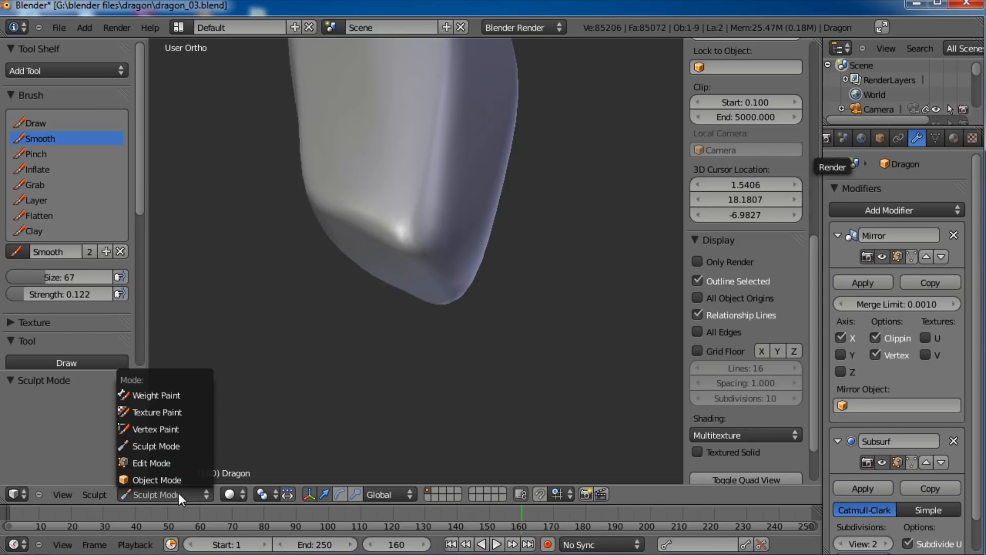
{"action": "left_click", "coordinate": [165, 463]}
{"action": "middle_click_drag", "start_coordinate": [453, 195], "coordinate": [495, 307]}
{"action": "key", "text": "KP_3"}
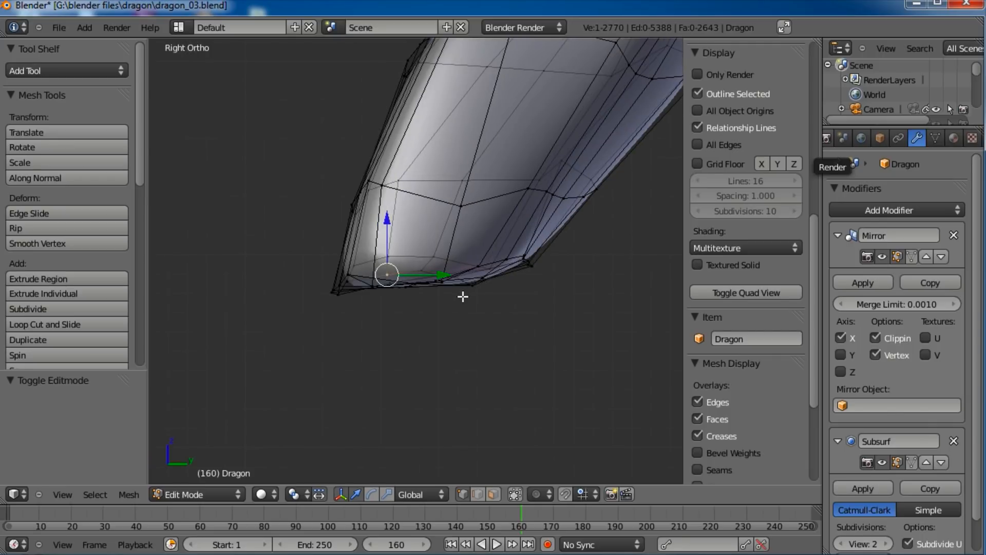
Step: Select all faces of the capped leg end in face select mode and flatten them by scaling to 0 along Z
{"action": "scroll", "coordinate": [463, 297], "scroll_direction": "up", "scroll_amount": 3}
{"action": "left_click", "coordinate": [492, 495]}
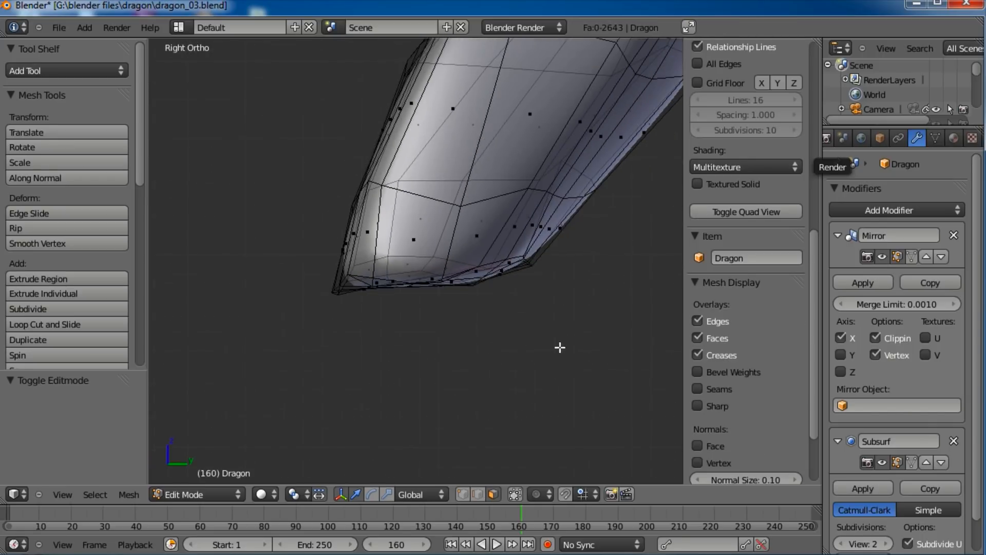
{"action": "key", "text": "a"}
{"action": "key", "text": "a"}
{"action": "key", "text": "b"}
{"action": "left_click_drag", "start_coordinate": [503, 296], "coordinate": [403, 364]}
{"action": "key", "text": "b"}
{"action": "left_click_drag", "start_coordinate": [402, 322], "coordinate": [459, 296]}
{"action": "key", "text": "b"}
{"action": "key", "text": "b"}
{"action": "middle_click_drag", "start_coordinate": [415, 388], "coordinate": [457, 295]}
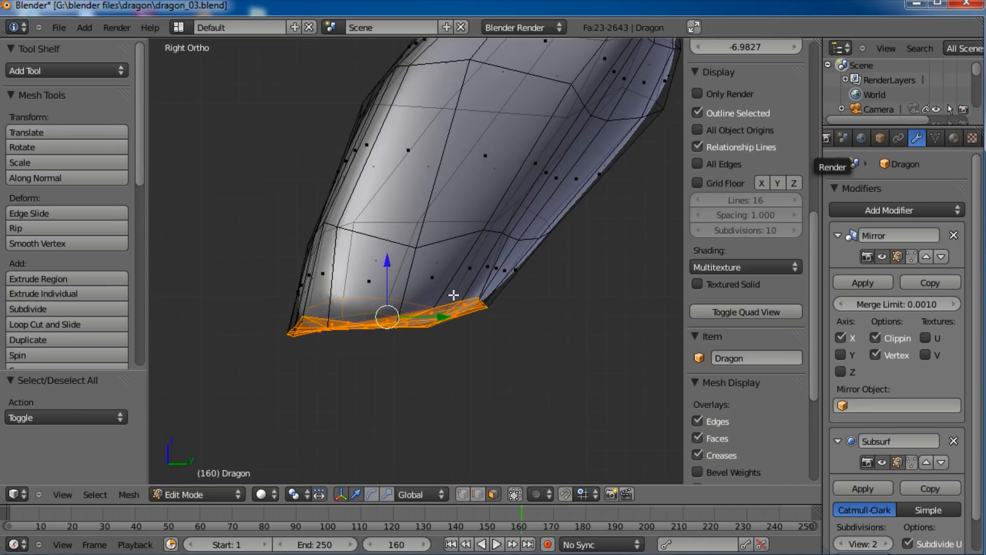
{"action": "key", "text": "s"}
{"action": "key", "text": "z"}
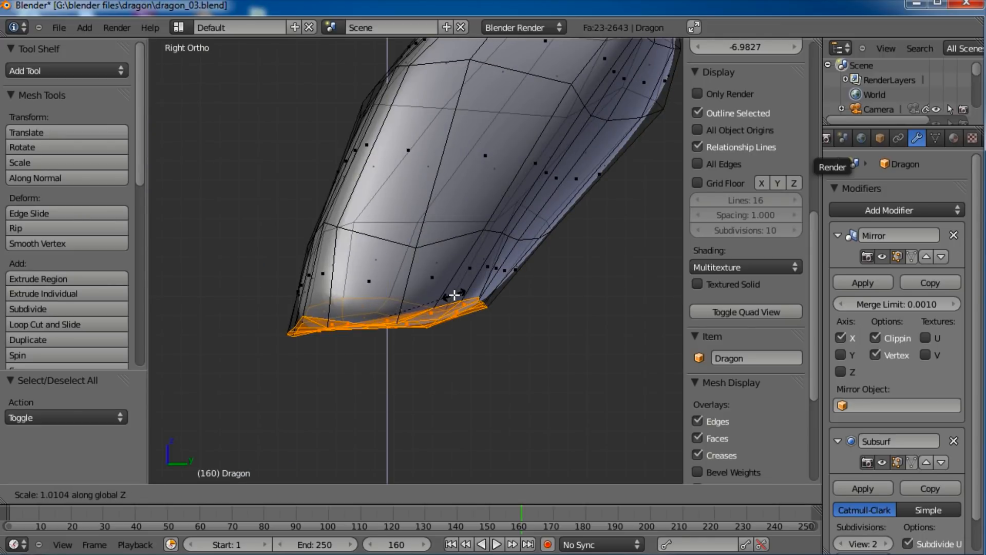
{"action": "key", "text": "0"}
{"action": "key", "text": "Return"}
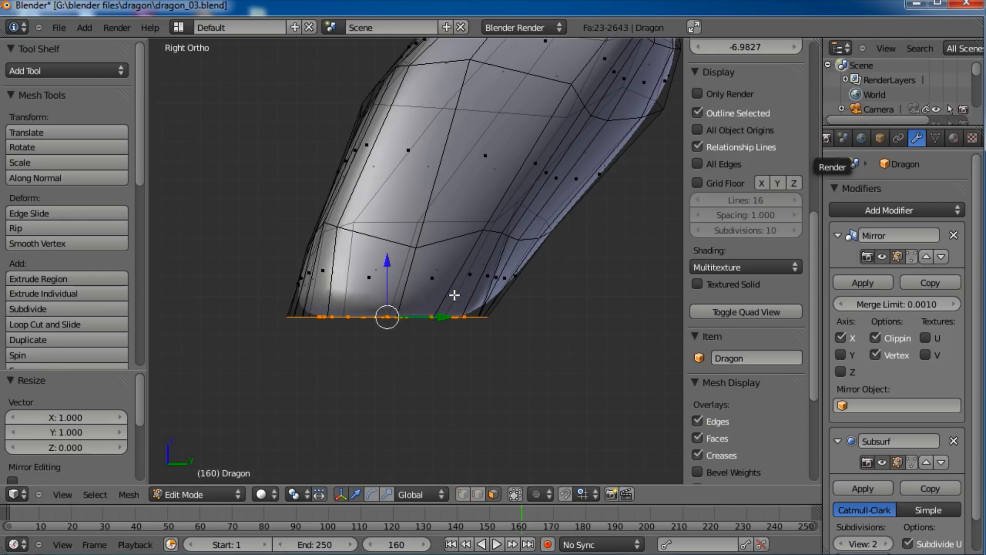
Step: Widen the flattened cap faces slightly along X and rotate them -4.845° about the X axis
{"action": "middle_click_drag", "start_coordinate": [375, 278], "coordinate": [480, 194]}
{"action": "scroll", "coordinate": [480, 194], "scroll_direction": "up", "scroll_amount": 1}
{"action": "scroll", "coordinate": [473, 249], "scroll_direction": "up", "scroll_amount": 1}
{"action": "key", "text": "s"}
{"action": "key", "text": "x"}
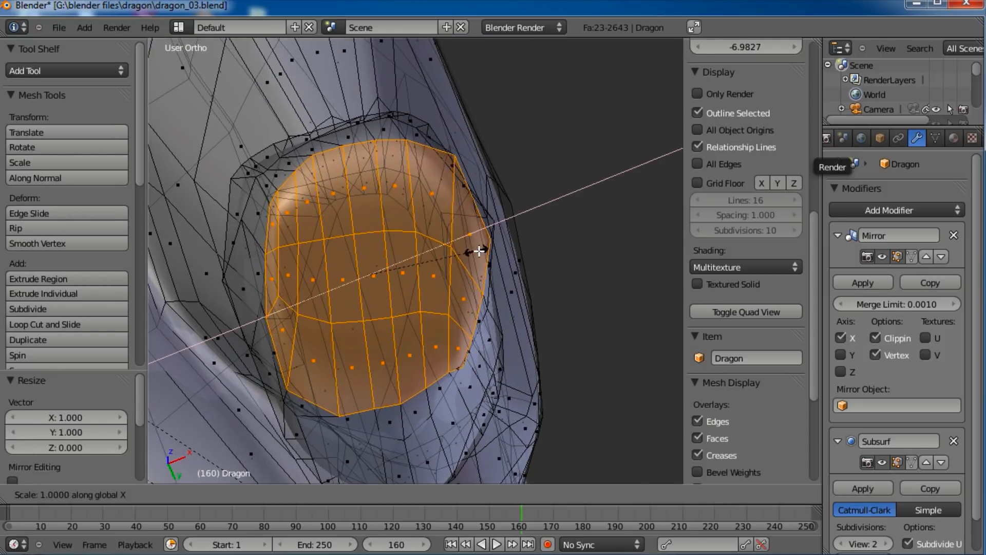
{"action": "key", "text": "Return"}
{"action": "key", "text": "r"}
{"action": "key", "text": "x"}
{"action": "key", "text": "Return"}
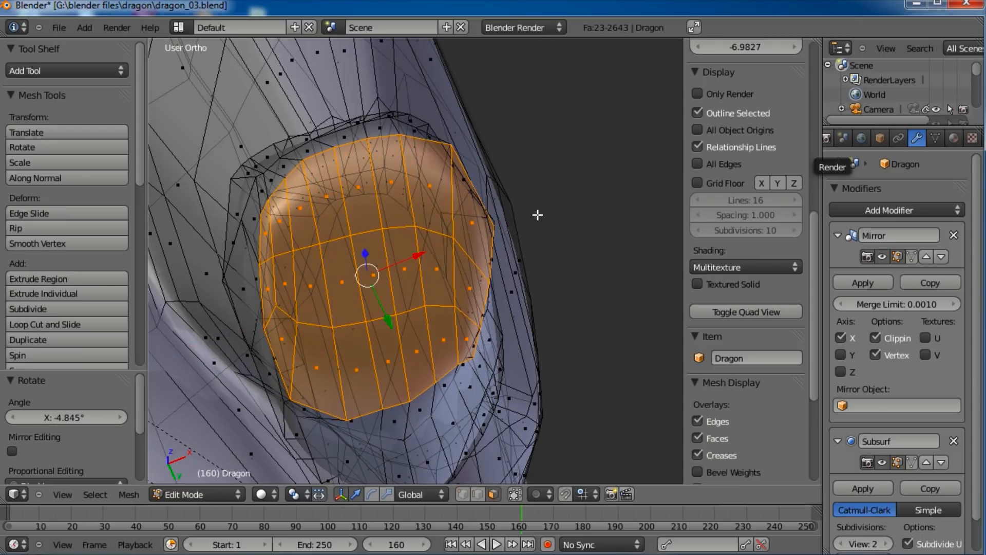
Step: In vertex select mode, move the two neighbouring vertices on the cap's inner rim by X -0.051
{"action": "left_click", "coordinate": [468, 493]}
{"action": "middle_click_drag", "start_coordinate": [319, 227], "coordinate": [315, 249]}
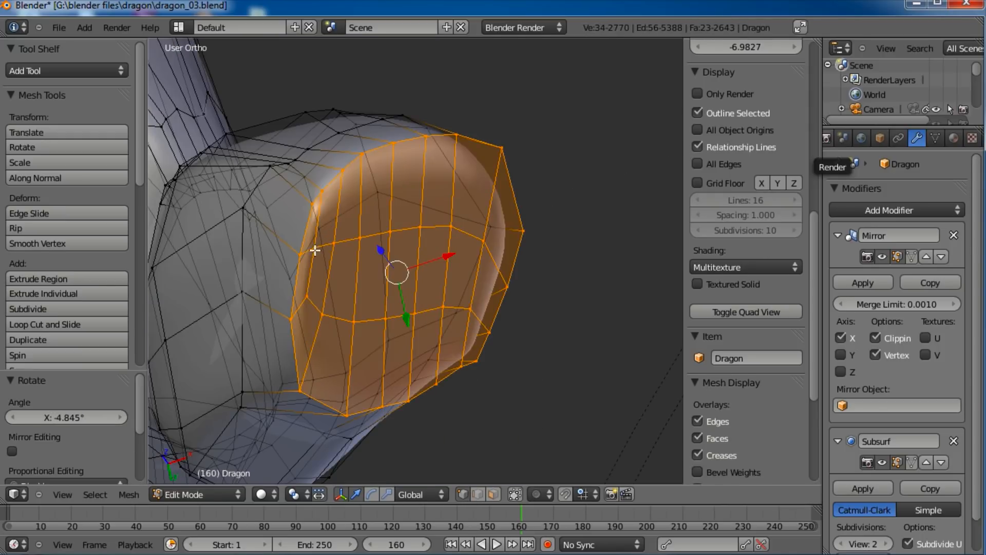
{"action": "right_click", "coordinate": [301, 258]}
{"action": "right_click", "coordinate": [291, 317], "text": "shift"}
{"action": "key", "text": "g"}
{"action": "key", "text": "x"}
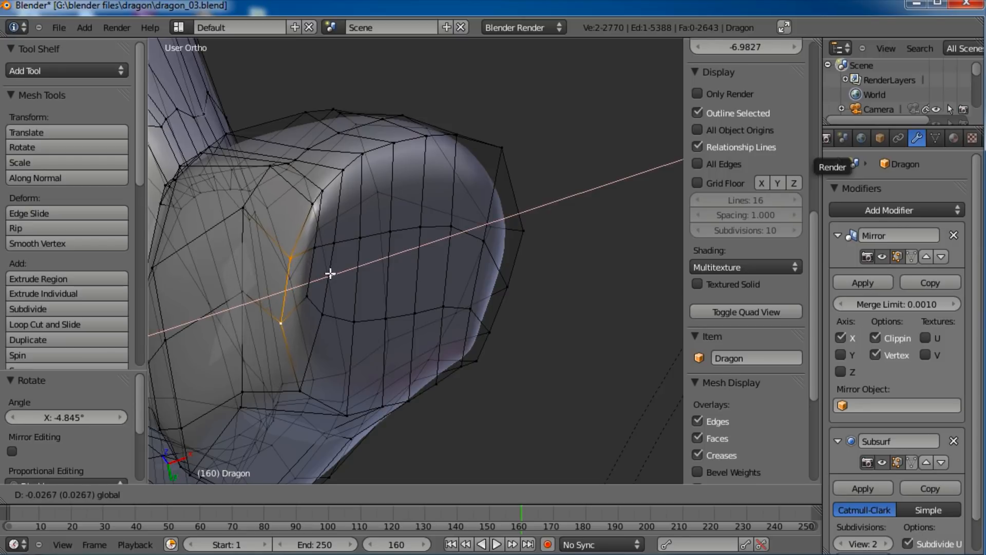
{"action": "key", "text": "Return"}
Step: Reposition three single vertices around the cap's rim to round its outline, moving the first by X -0.006, Y -0.029, Z 0.018
{"action": "right_click", "coordinate": [293, 260]}
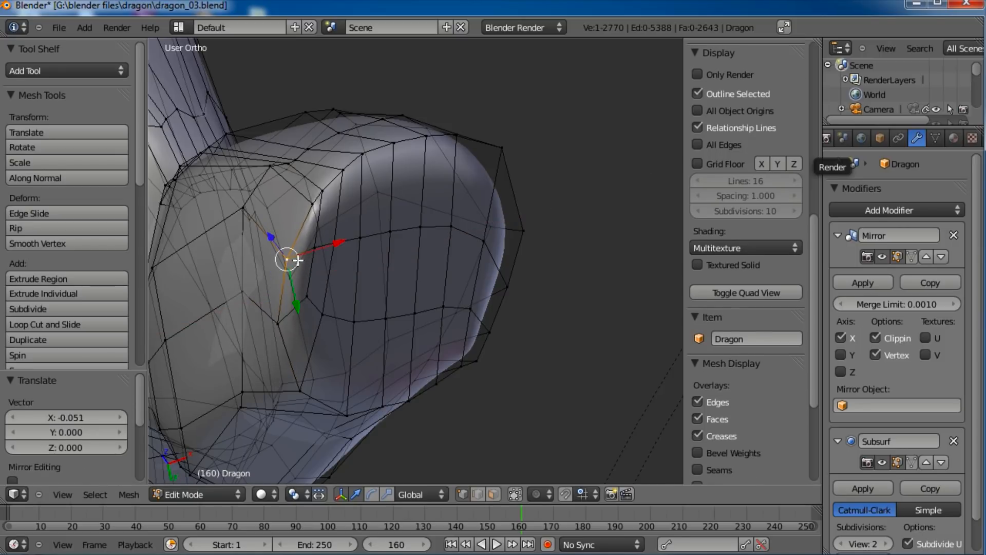
{"action": "key", "text": "g"}
{"action": "key", "text": "Return"}
{"action": "right_click", "coordinate": [310, 205]}
{"action": "key", "text": "g"}
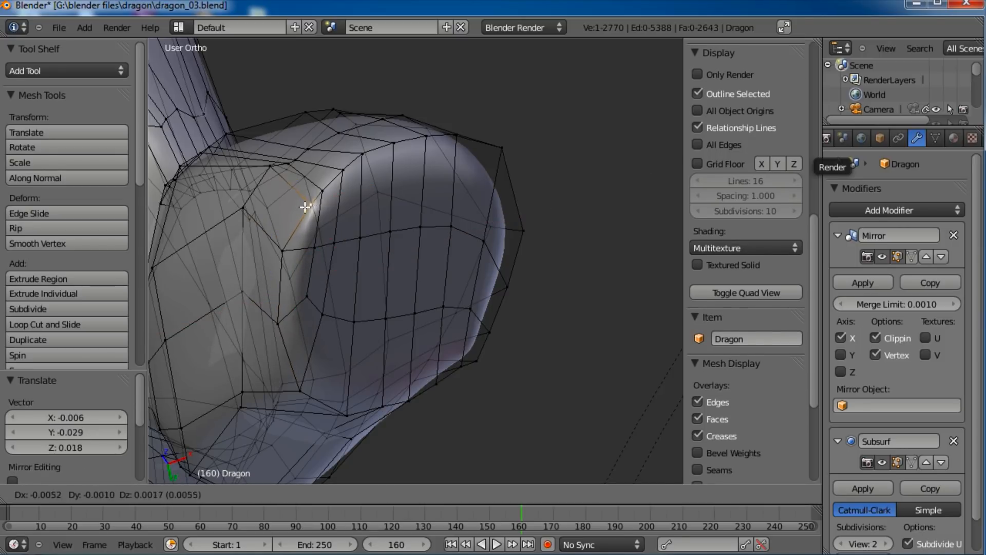
{"action": "key", "text": "Return"}
{"action": "middle_click_drag", "start_coordinate": [328, 294], "coordinate": [406, 237]}
{"action": "right_click", "coordinate": [441, 286]}
{"action": "key", "text": "g"}
{"action": "key", "text": "Return"}
Step: Select the edge loop just above the capped leg end and smooth its vertices three times
{"action": "middle_click_drag", "start_coordinate": [445, 282], "coordinate": [377, 263]}
{"action": "right_click", "coordinate": [379, 269], "text": "alt"}
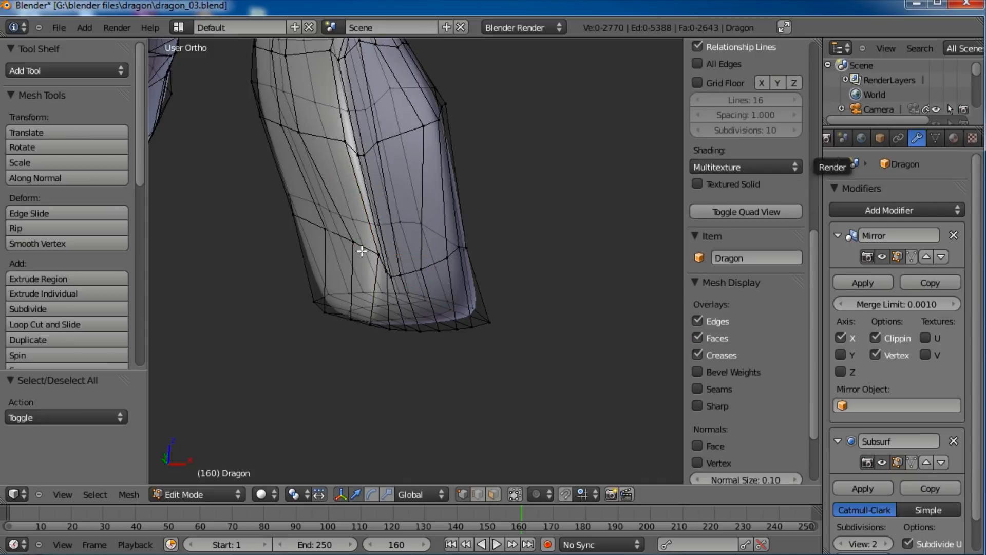
{"action": "right_click", "coordinate": [375, 250], "text": "alt"}
{"action": "key", "text": "w"}
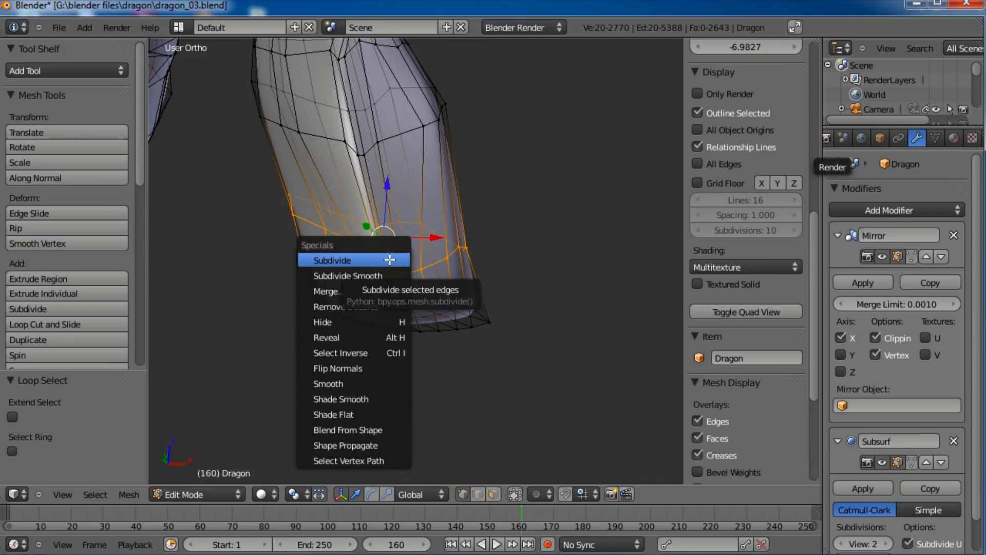
{"action": "key", "text": "w"}
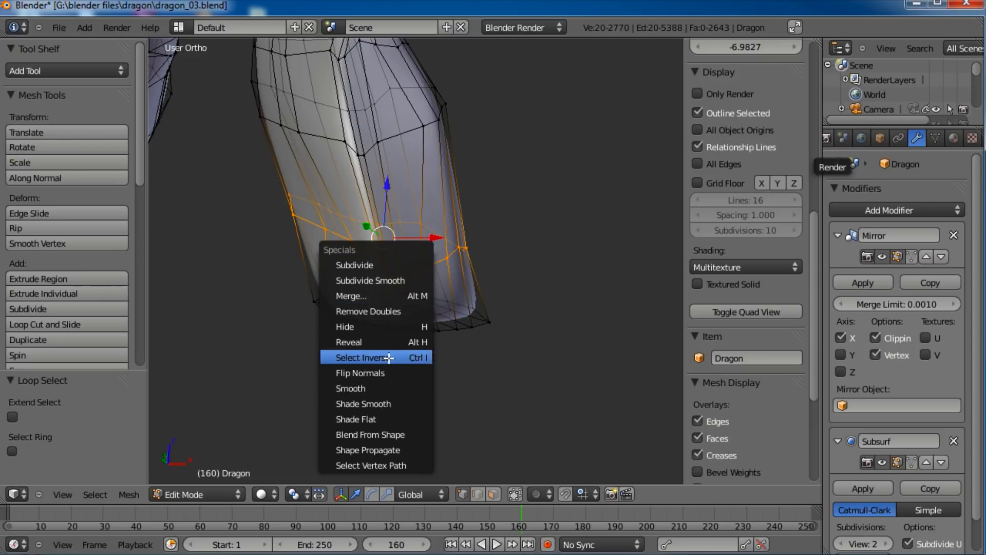
{"action": "left_click", "coordinate": [357, 383]}
{"action": "key", "text": "w"}
{"action": "left_click", "coordinate": [429, 285]}
{"action": "key", "text": "w"}
{"action": "left_click", "coordinate": [429, 286]}
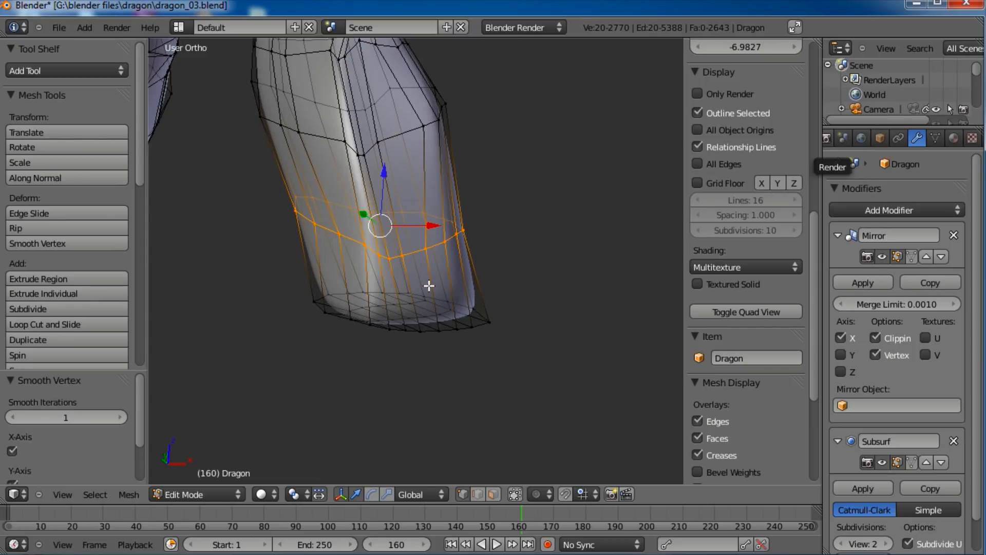
Step: Add a single loop cut around the leg between the smoothed edge loop and the capped end
{"action": "middle_click_drag", "start_coordinate": [490, 240], "coordinate": [411, 269]}
{"action": "key", "text": "a"}
{"action": "left_click", "coordinate": [356, 275]}
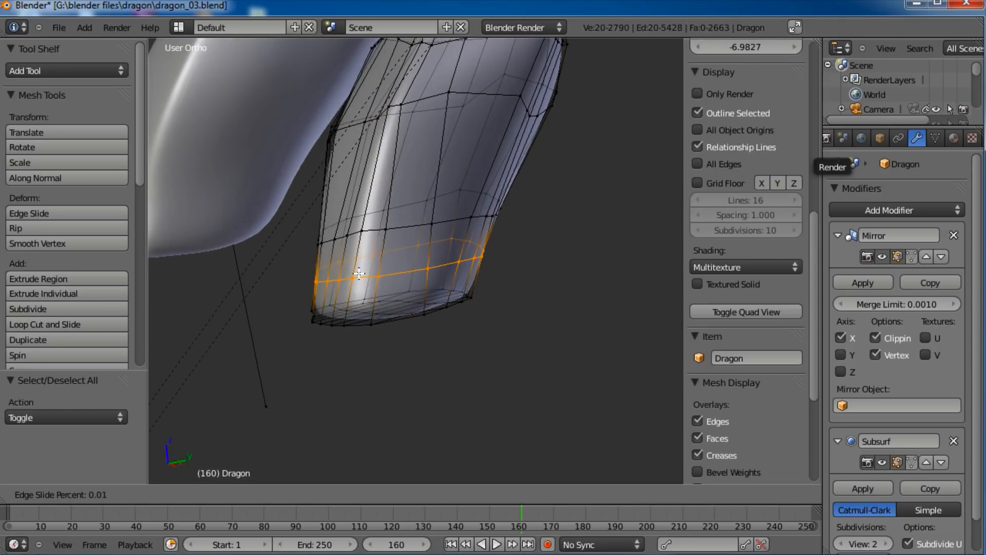
{"action": "left_click", "coordinate": [358, 273]}
{"action": "middle_click_drag", "start_coordinate": [359, 273], "coordinate": [419, 474]}
Step: Select six faces at the front outer corner of the leg end and extrude them by about X 0.062, Y -0.049
{"action": "left_click", "coordinate": [494, 494]}
{"action": "middle_click_drag", "start_coordinate": [465, 318], "coordinate": [425, 296]}
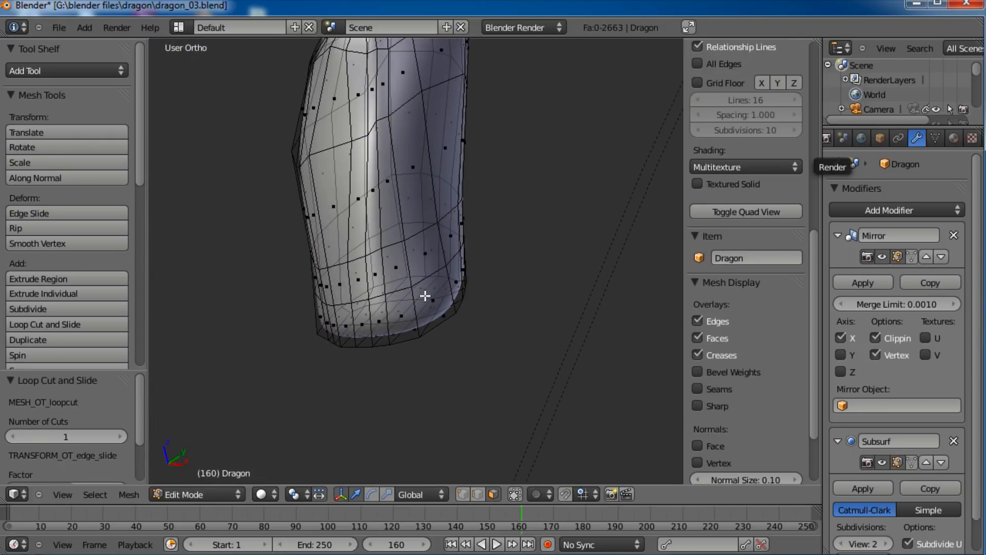
{"action": "right_click", "coordinate": [397, 272]}
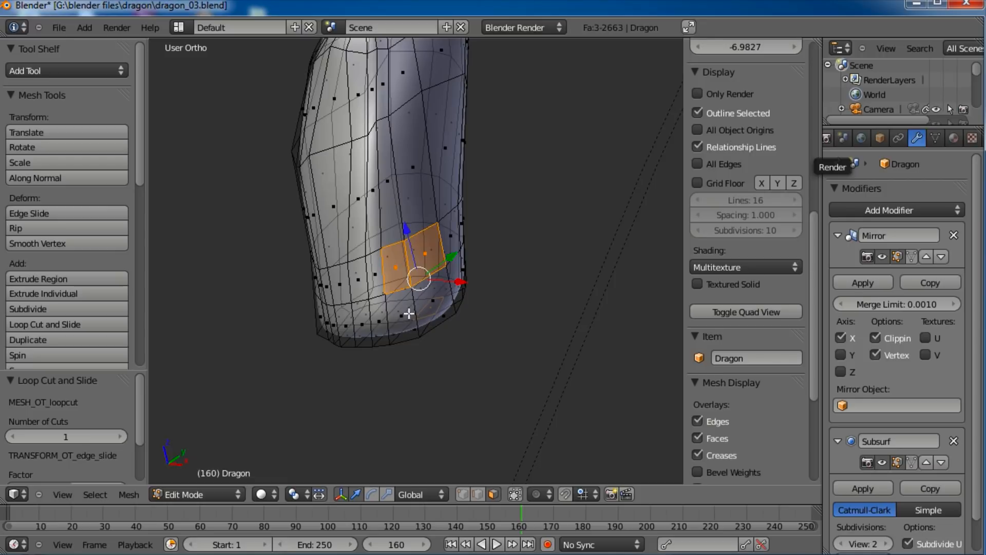
{"action": "middle_click_drag", "start_coordinate": [513, 320], "coordinate": [370, 275]}
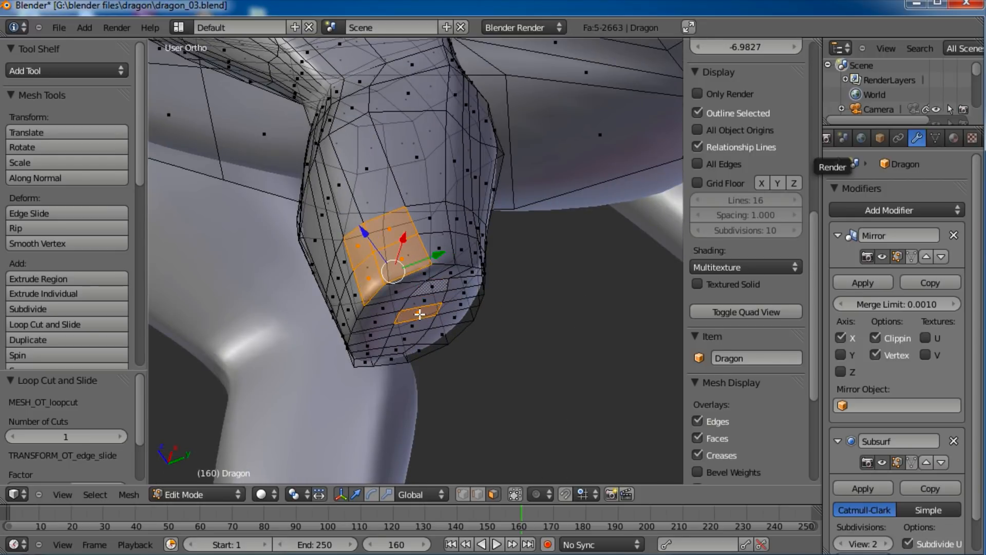
{"action": "middle_click_drag", "start_coordinate": [439, 224], "coordinate": [415, 290]}
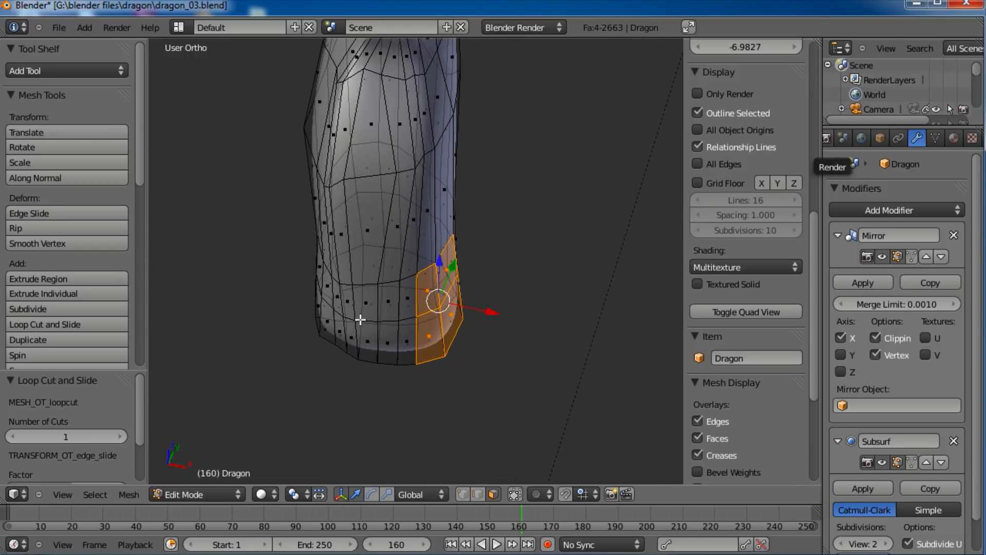
{"action": "middle_click_drag", "start_coordinate": [360, 319], "coordinate": [375, 318]}
{"action": "middle_click_drag", "start_coordinate": [448, 305], "coordinate": [396, 307]}
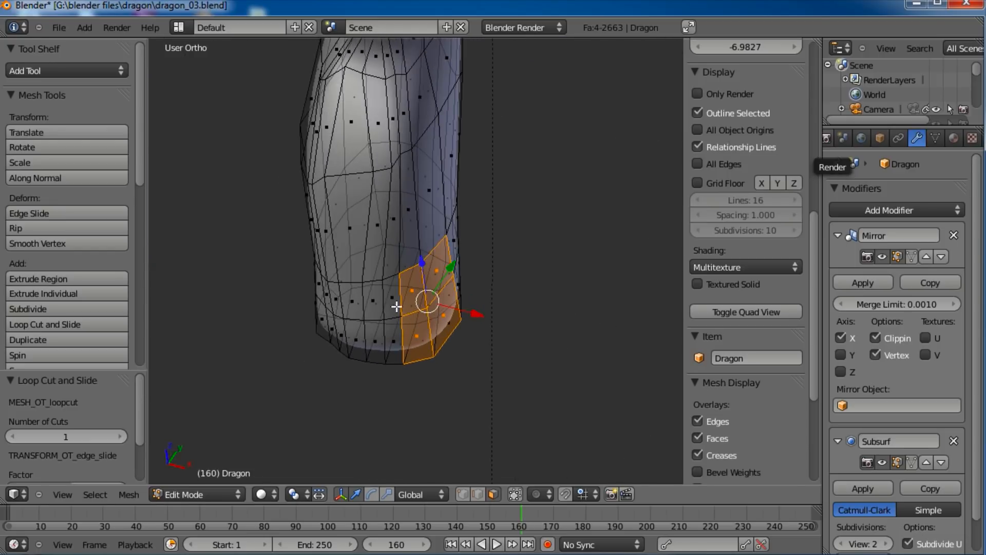
{"action": "right_click", "coordinate": [391, 297], "text": "shift"}
{"action": "right_click", "coordinate": [397, 337], "text": "shift"}
{"action": "middle_click_drag", "start_coordinate": [464, 322], "coordinate": [421, 260]}
{"action": "key", "text": "e"}
{"action": "left_click", "coordinate": [441, 361]}
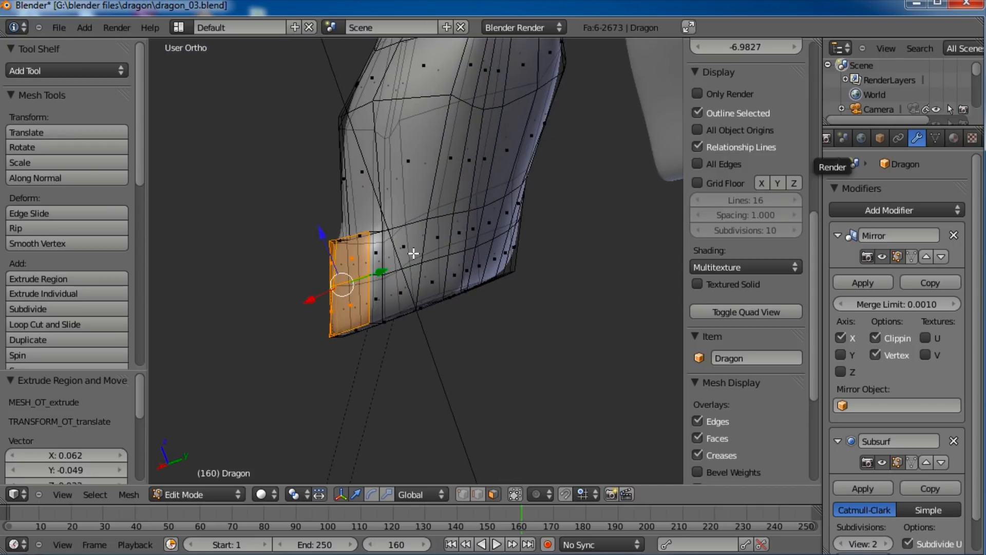
Step: Scale the extruded faces to 0.831 and lower them slightly, with a final right-view move of Y -0.024, Z -0.014
{"action": "key", "text": "s"}
{"action": "left_click", "coordinate": [394, 261]}
{"action": "key", "text": "g"}
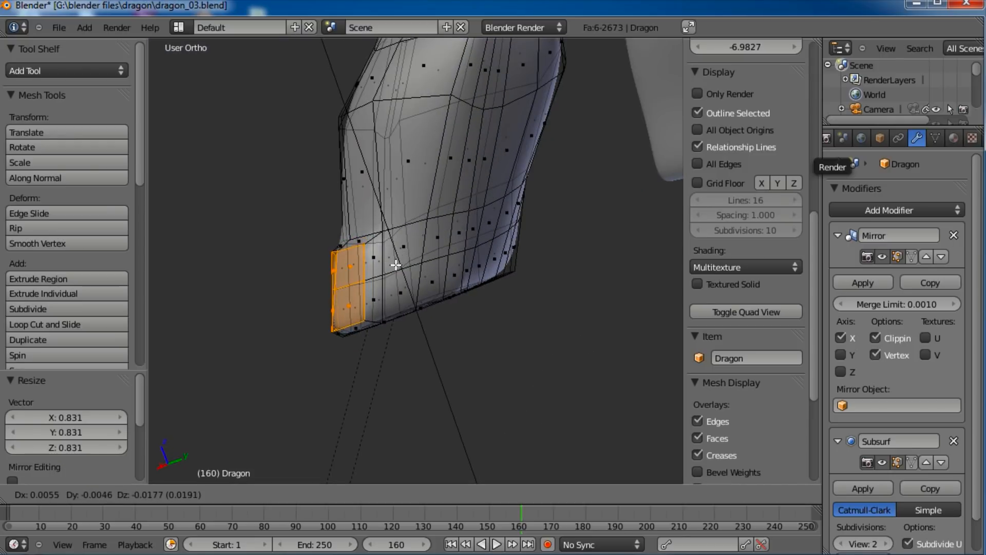
{"action": "left_click", "coordinate": [396, 265]}
{"action": "key", "text": "KP_3"}
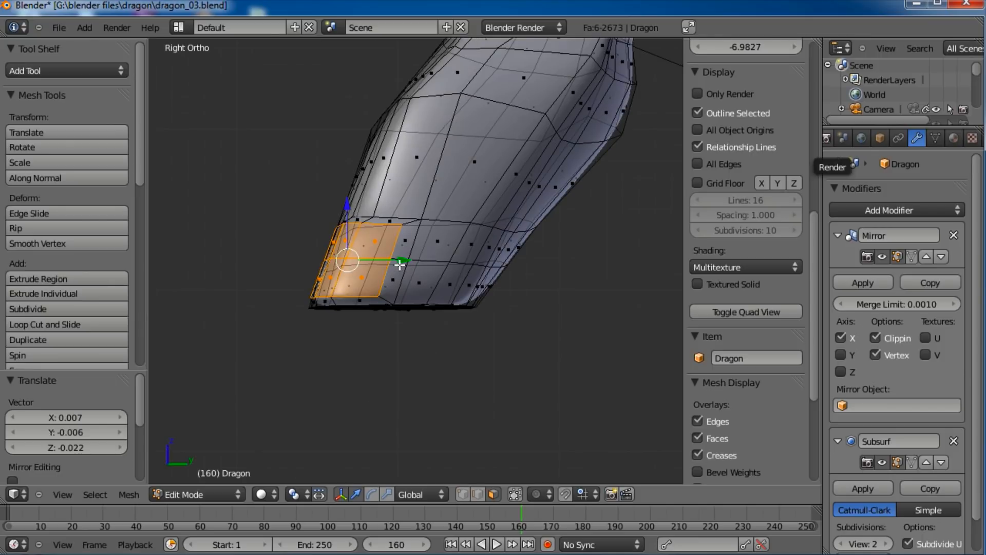
{"action": "key", "text": "g"}
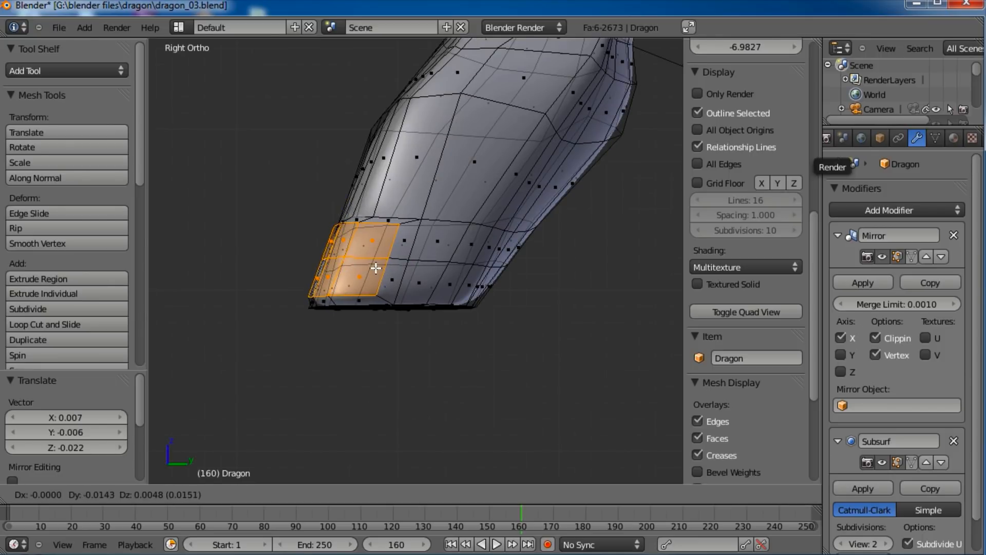
{"action": "left_click", "coordinate": [374, 271]}
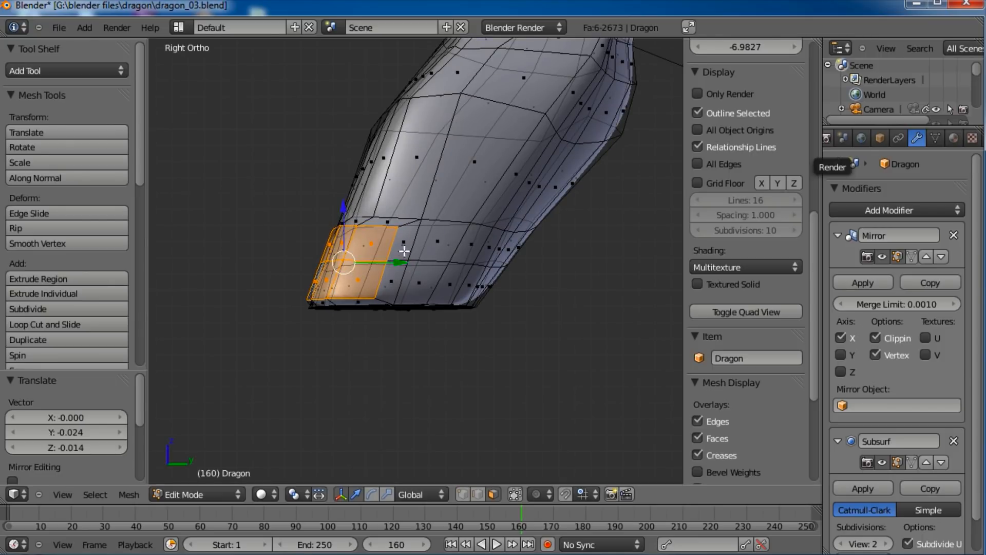
Step: Extrude the six faces again in top view and shift them by X 0.019, Y -0.038
{"action": "key", "text": "KP_7"}
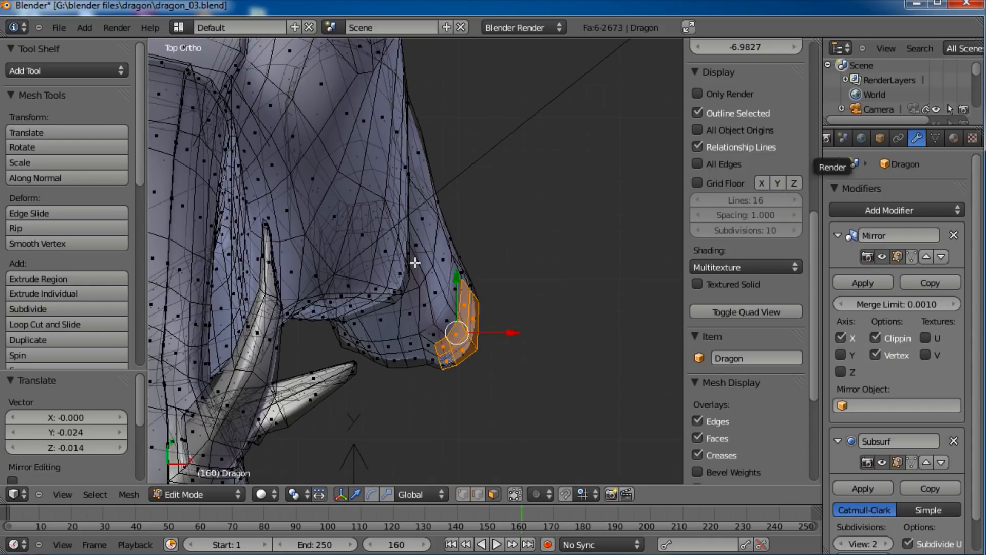
{"action": "middle_click_drag", "start_coordinate": [415, 262], "coordinate": [356, 216], "text": "shift"}
{"action": "key", "text": "e"}
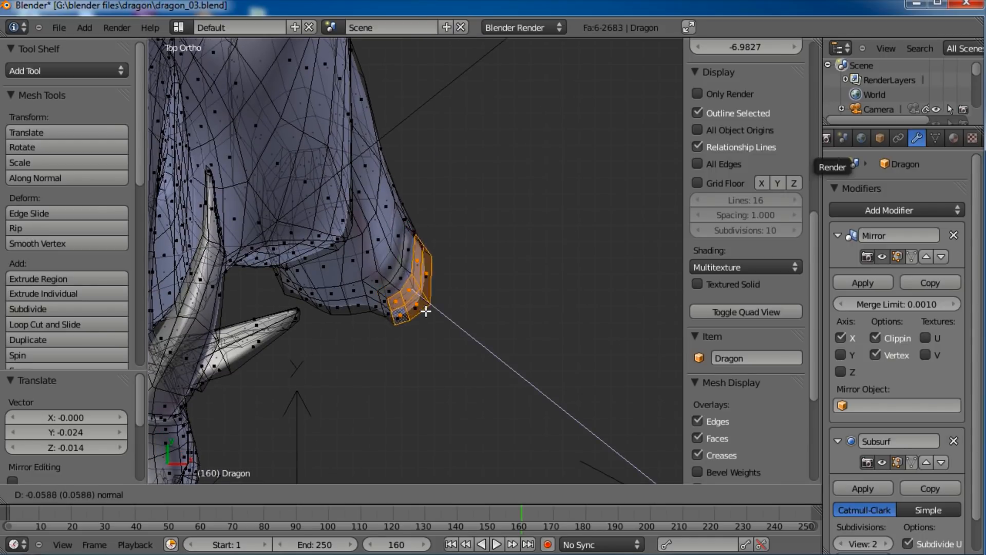
{"action": "left_click", "coordinate": [476, 288]}
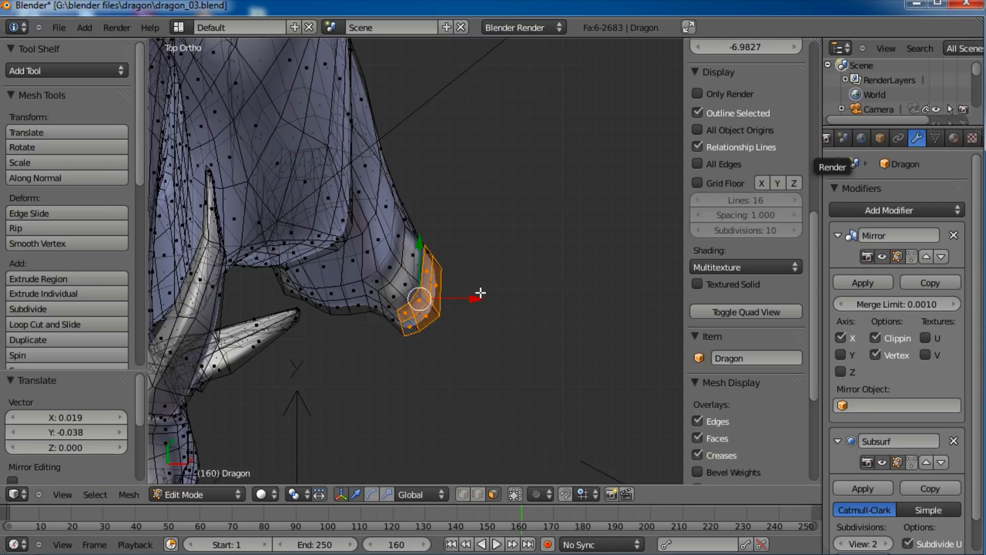
Step: In right view, move the extruded faces by Y -0.024, Z -0.048, and lower them another 0.058 along Z
{"action": "middle_click_drag", "start_coordinate": [475, 288], "coordinate": [481, 293]}
{"action": "key", "text": "KP_3"}
{"action": "key", "text": "g"}
{"action": "left_click", "coordinate": [460, 225]}
{"action": "scroll", "coordinate": [385, 236], "scroll_direction": "up", "scroll_amount": 3}
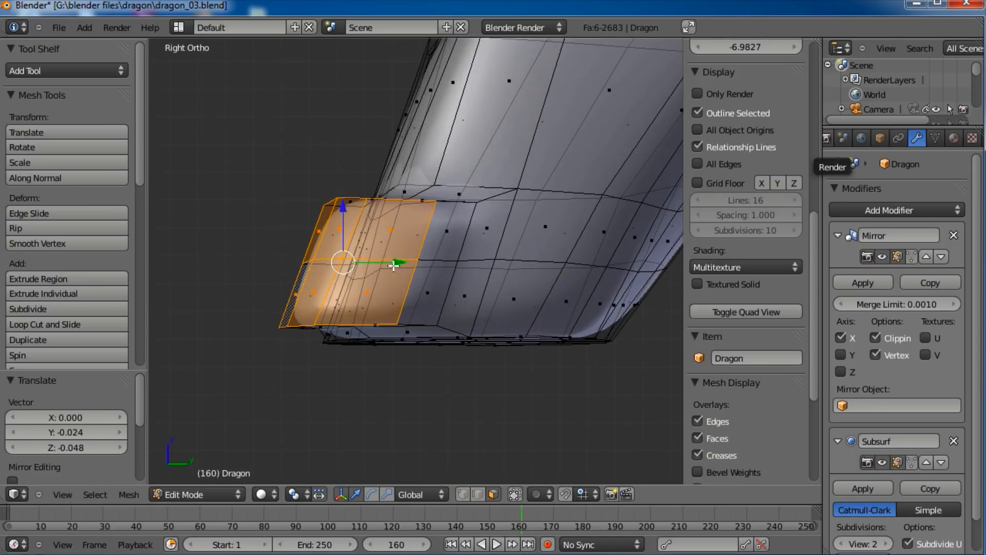
{"action": "key", "text": "g"}
{"action": "key", "text": "z"}
{"action": "left_click", "coordinate": [383, 231]}
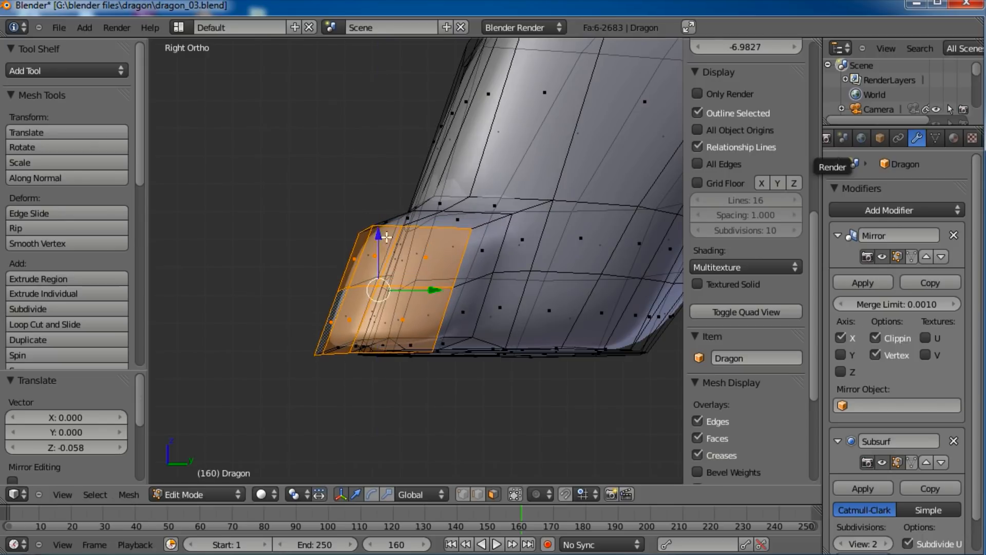
Step: Extrude the faces in top view by X 0.296, Y -0.279 and move them outward by X 0.136, Y -0.143
{"action": "scroll", "coordinate": [412, 249], "scroll_direction": "down", "scroll_amount": 4}
{"action": "scroll", "coordinate": [435, 272], "scroll_direction": "up", "scroll_amount": 2}
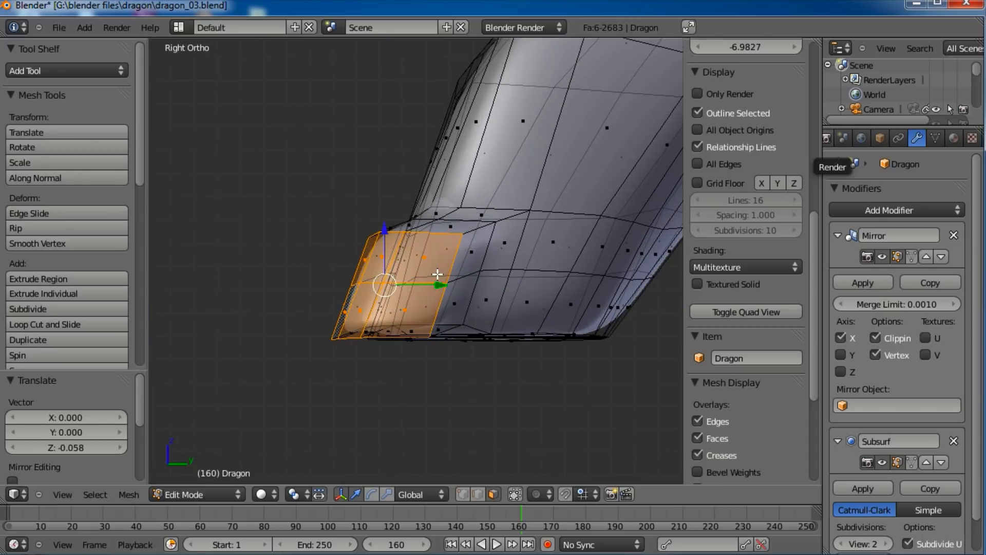
{"action": "key", "text": "KP_7"}
{"action": "key", "text": "e"}
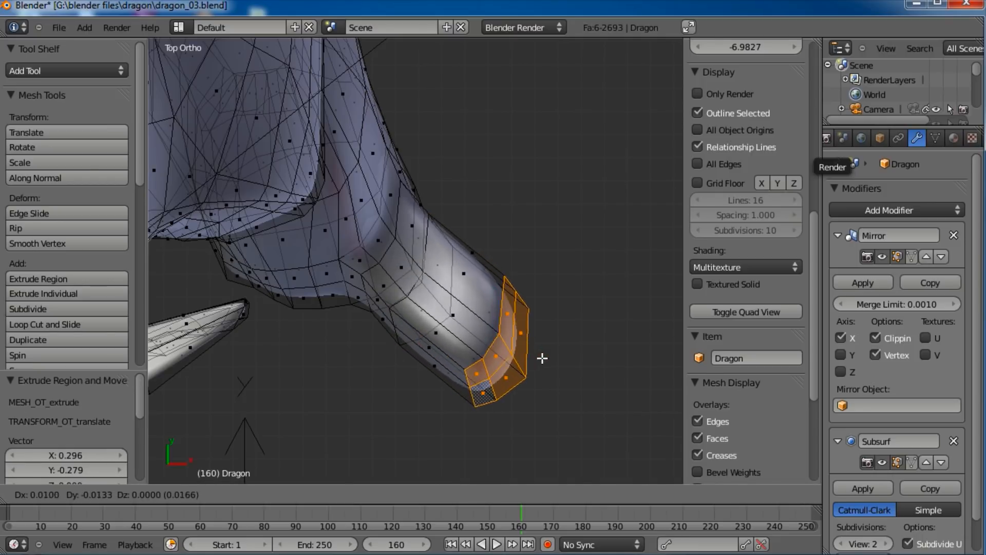
{"action": "left_click", "coordinate": [565, 385]}
Step: In right view, move the extruded end faces forward and down by Y -0.193, Z -0.163
{"action": "middle_click_drag", "start_coordinate": [566, 386], "coordinate": [451, 260]}
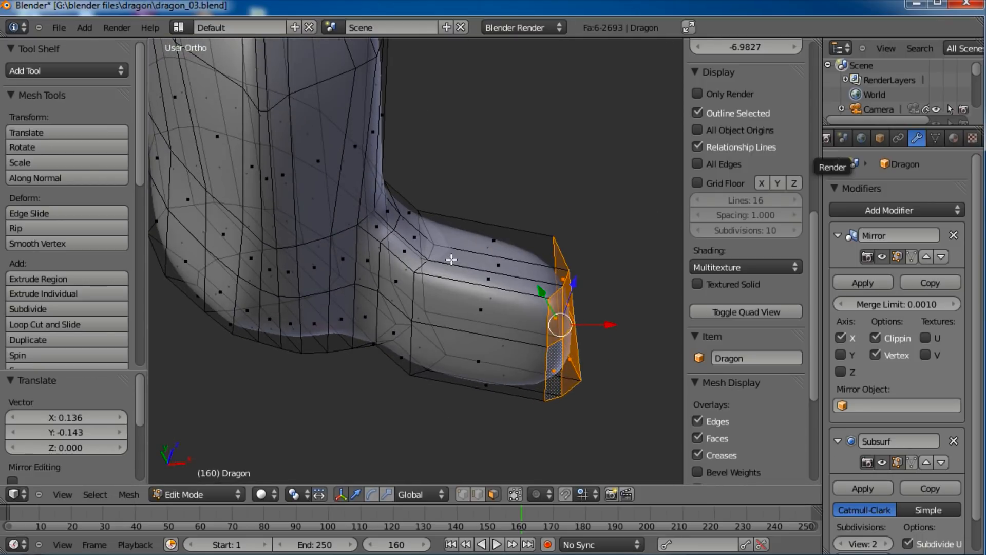
{"action": "key", "text": "KP_3"}
{"action": "key", "text": "g"}
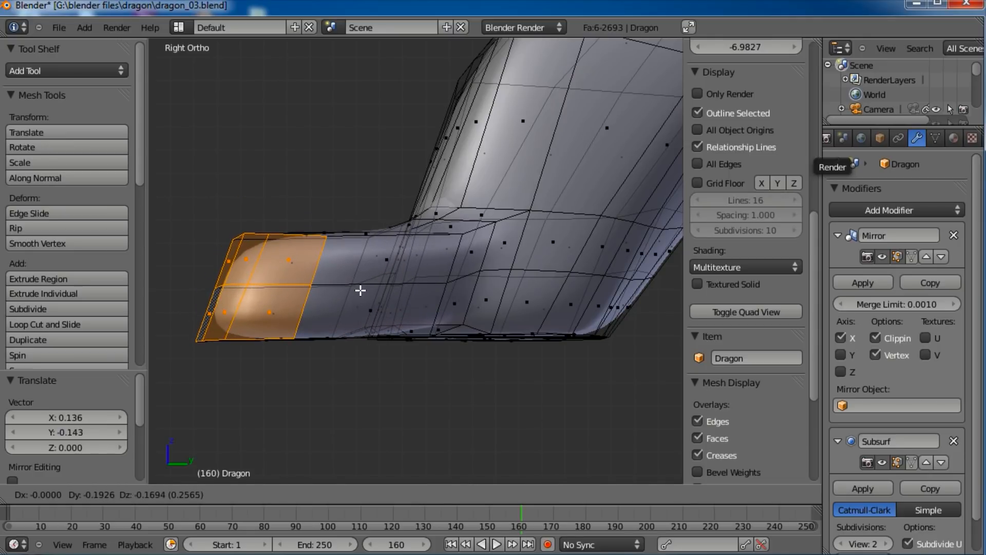
{"action": "left_click", "coordinate": [361, 288]}
{"action": "scroll", "coordinate": [447, 358], "scroll_direction": "down", "scroll_amount": 10}
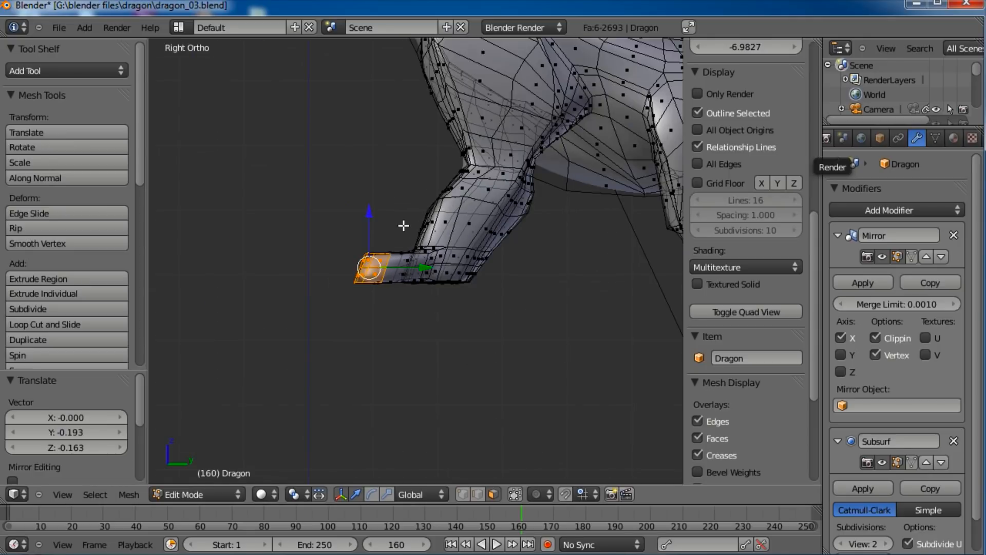
Step: Extrude the toe's end faces by Y -0.066 in right view, shrink them and shift them by Y -0.030, Z -0.023
{"action": "scroll", "coordinate": [423, 312], "scroll_direction": "up", "scroll_amount": 8}
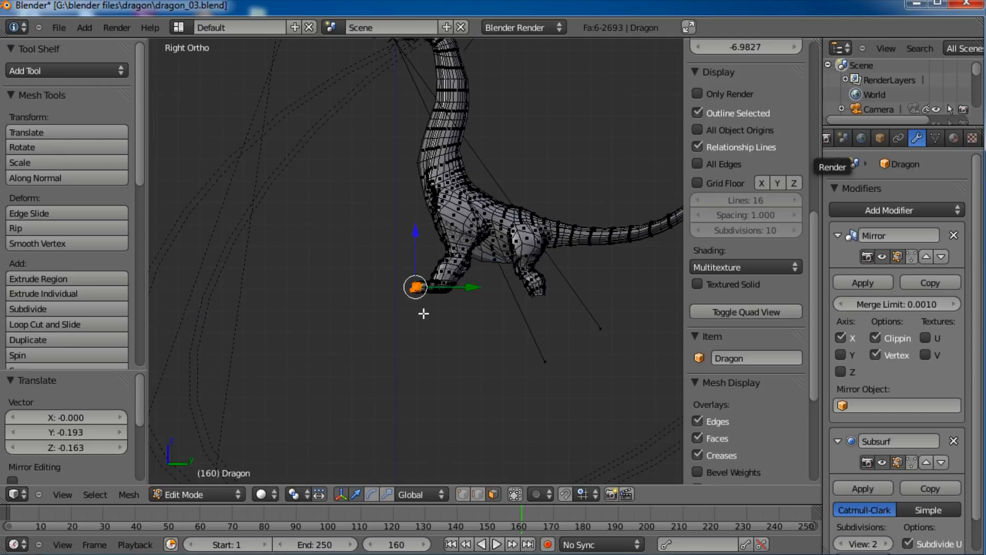
{"action": "middle_click_drag", "start_coordinate": [554, 392], "coordinate": [502, 309], "text": "shift"}
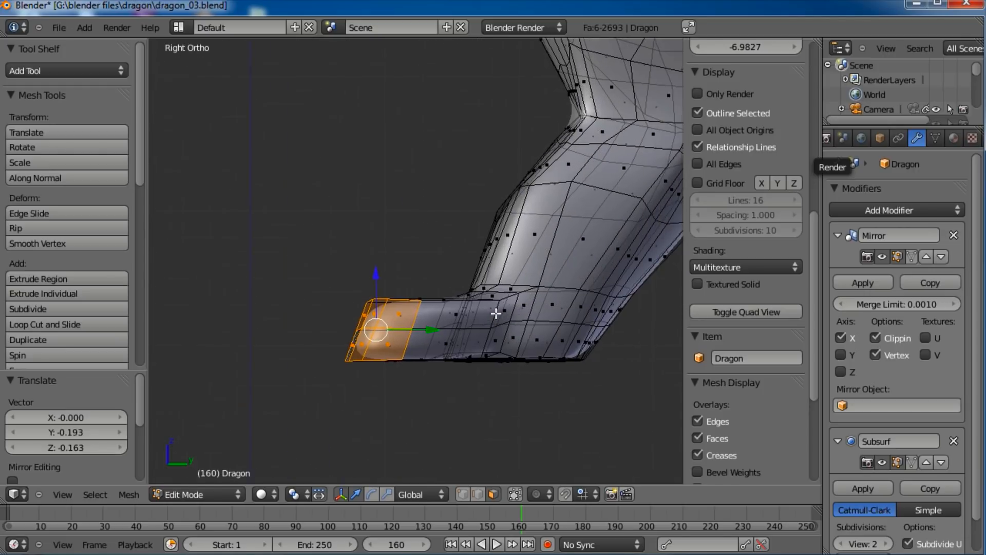
{"action": "scroll", "coordinate": [459, 294], "scroll_direction": "up", "scroll_amount": 3}
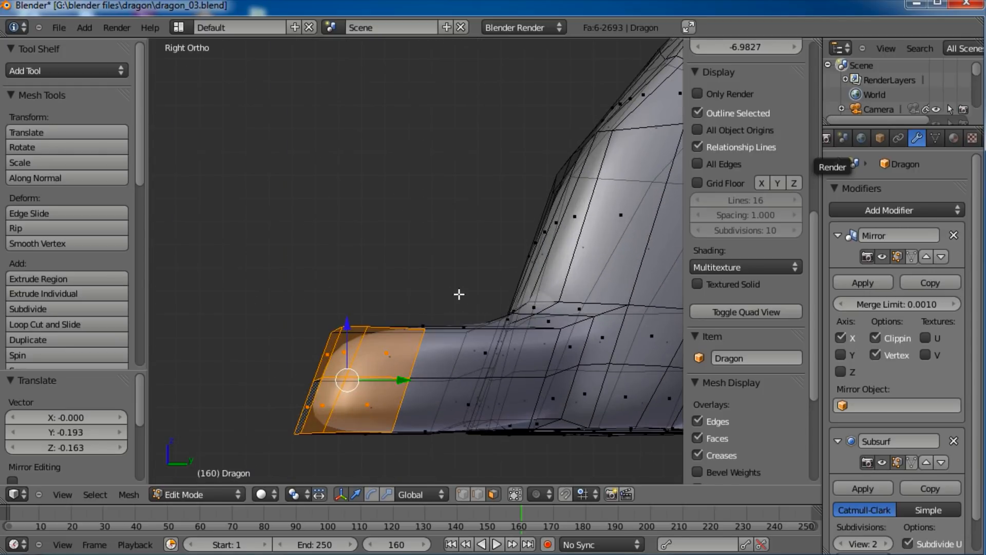
{"action": "key", "text": "e"}
{"action": "left_click", "coordinate": [419, 356]}
{"action": "key", "text": "s"}
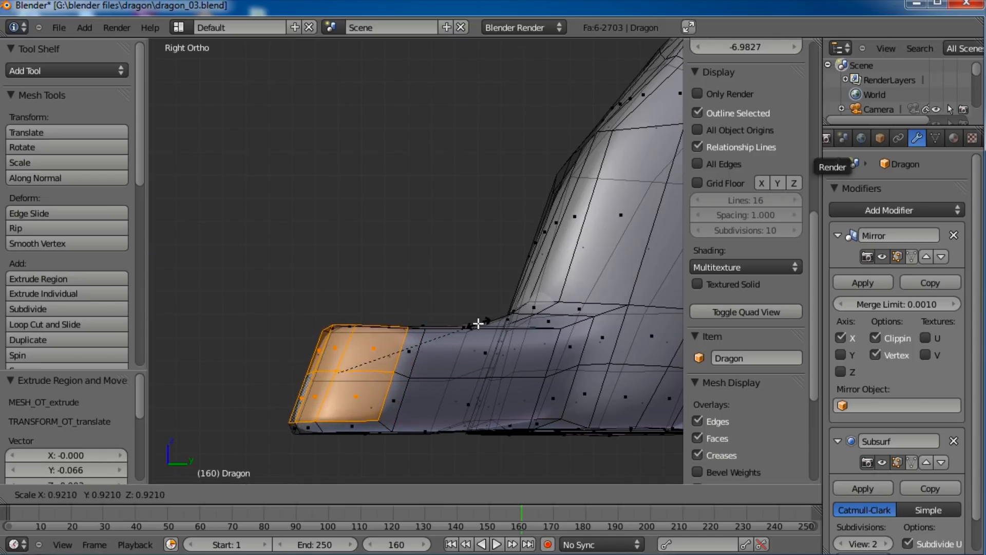
{"action": "left_click", "coordinate": [445, 339]}
{"action": "key", "text": "g"}
{"action": "left_click", "coordinate": [436, 348]}
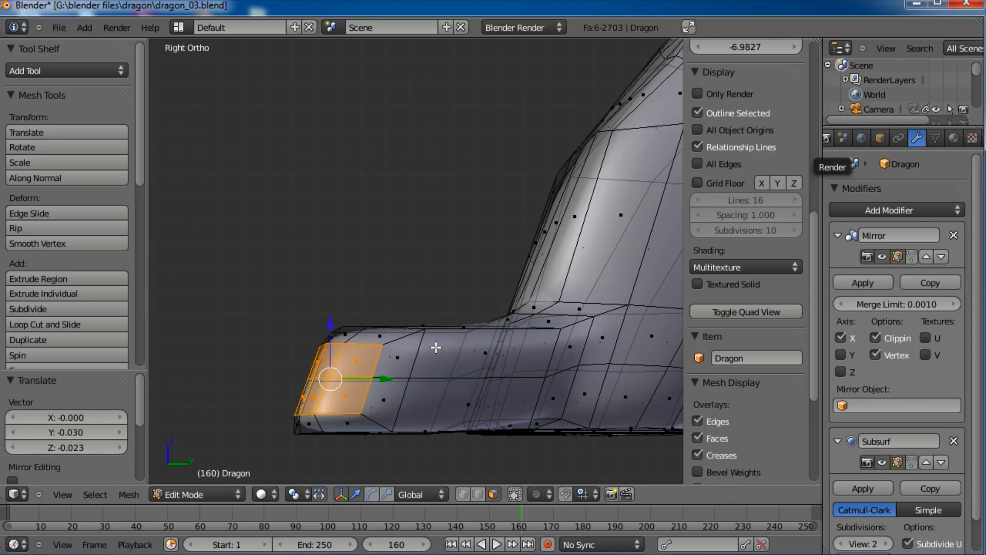
Step: Shift the toe's shrunken tip faces by X 0.034, Y -0.008, Z -0.016 to center the tip
{"action": "middle_click_drag", "start_coordinate": [451, 300], "coordinate": [408, 449]}
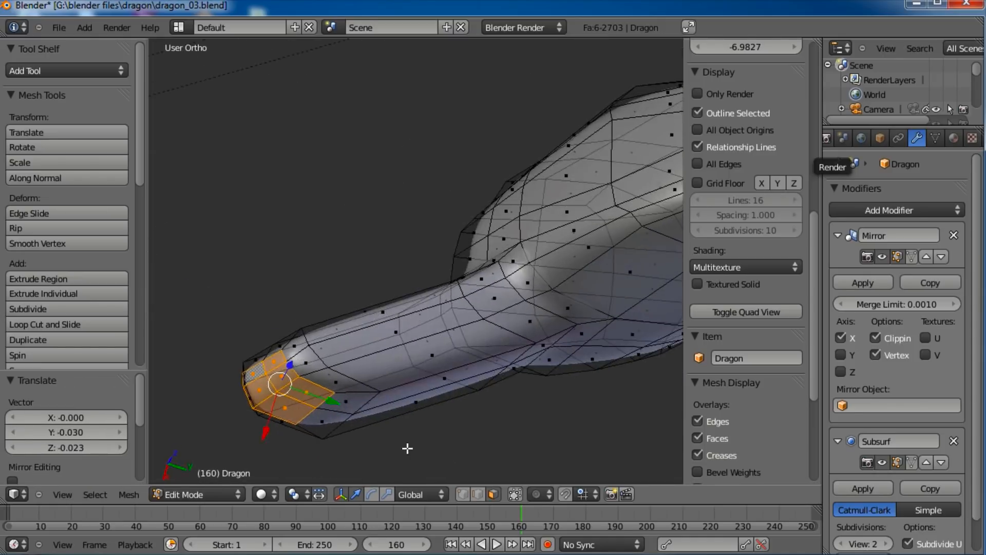
{"action": "key", "text": "g"}
{"action": "left_click", "coordinate": [290, 393]}
{"action": "scroll", "coordinate": [308, 381], "scroll_direction": "down", "scroll_amount": 3}
{"action": "middle_click_drag", "start_coordinate": [308, 380], "coordinate": [498, 322]}
{"action": "scroll", "coordinate": [498, 321], "scroll_direction": "up", "scroll_amount": 2}
{"action": "middle_click_drag", "start_coordinate": [476, 368], "coordinate": [428, 311]}
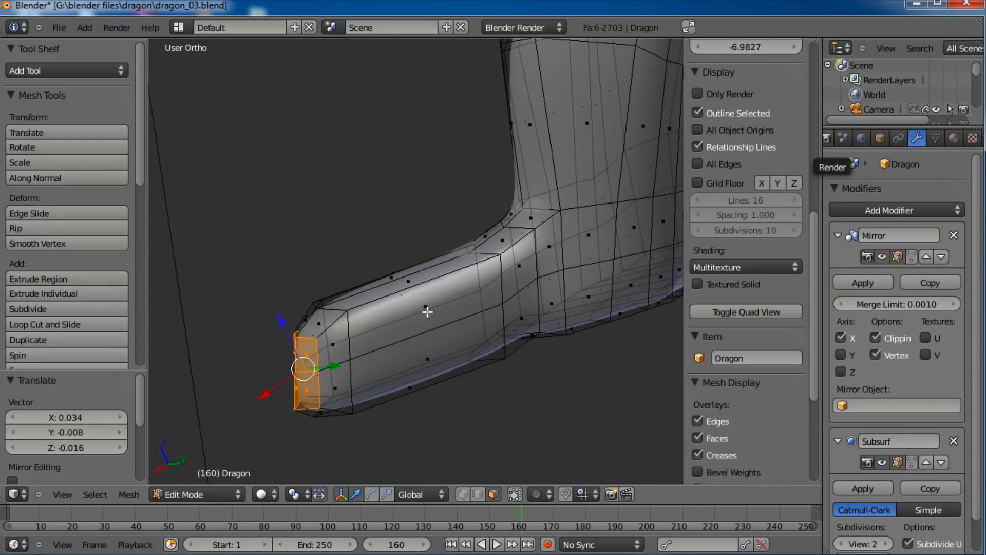
Step: Add a single loop cut around the toe about midway along its length
{"action": "key", "text": "ctrl+r"}
{"action": "scroll", "coordinate": [428, 320], "scroll_direction": "up", "scroll_amount": 1}
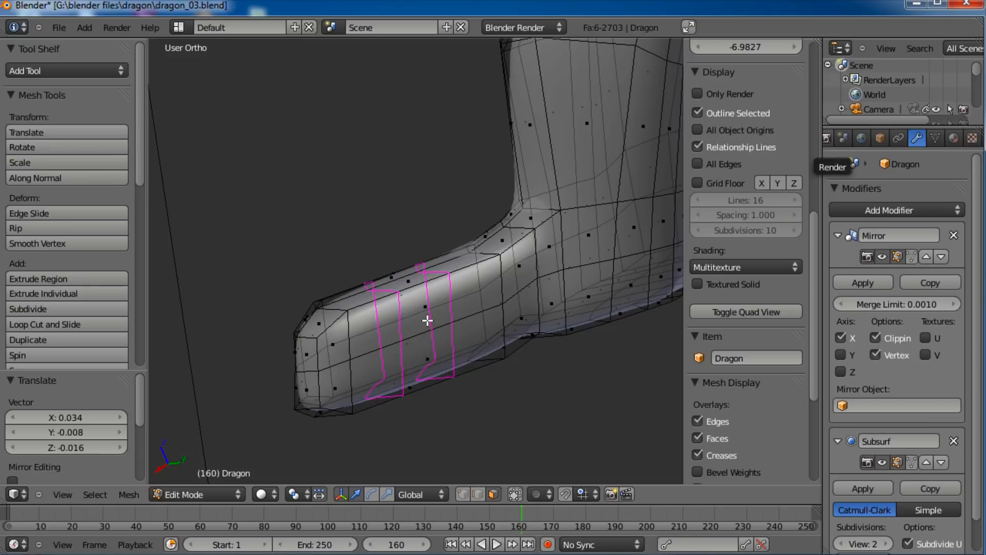
{"action": "scroll", "coordinate": [428, 321], "scroll_direction": "up", "scroll_amount": 1}
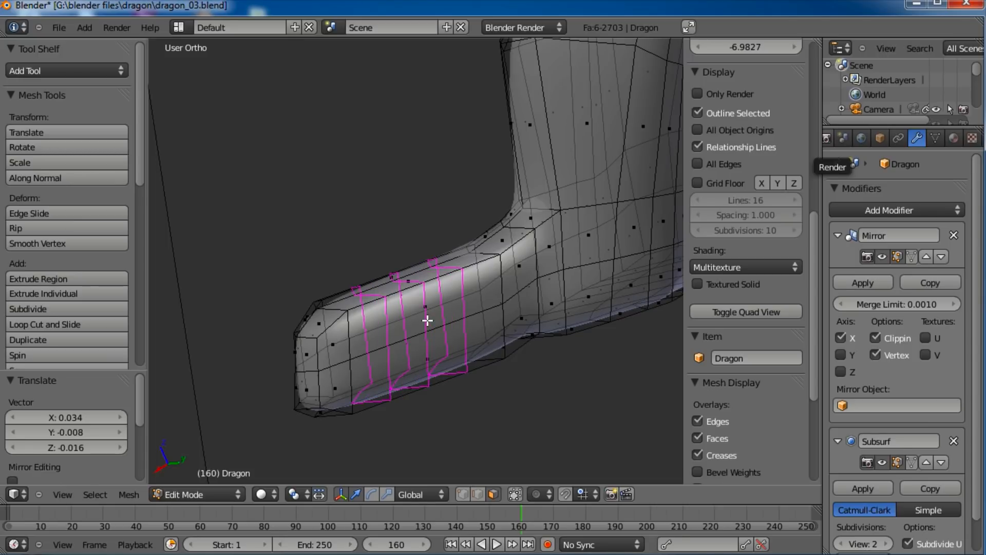
{"action": "scroll", "coordinate": [428, 321], "scroll_direction": "down", "scroll_amount": 1}
{"action": "left_click", "coordinate": [427, 321]}
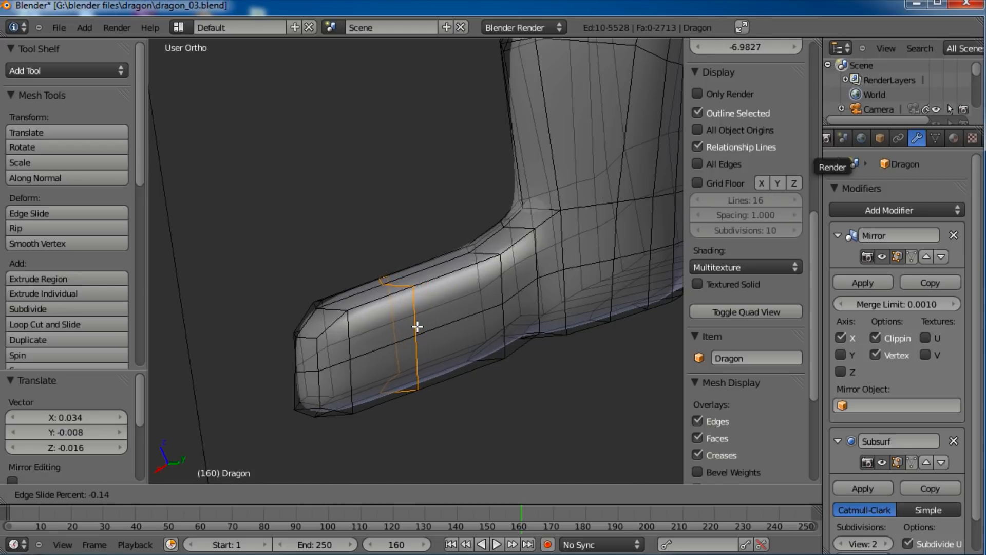
{"action": "left_click", "coordinate": [432, 323]}
Step: Add one loop cut on each side of the toe's middle edge loop, sliding both close to it
{"action": "middle_click_drag", "start_coordinate": [433, 323], "coordinate": [422, 288]}
{"action": "key", "text": "ctrl+r"}
{"action": "left_click", "coordinate": [435, 301]}
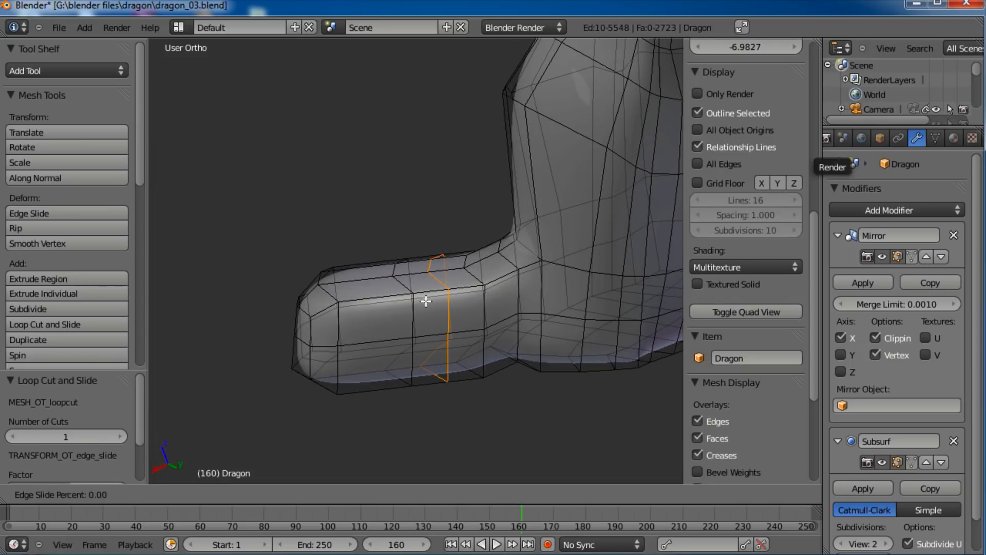
{"action": "left_click", "coordinate": [401, 311]}
{"action": "key", "text": "ctrl+r"}
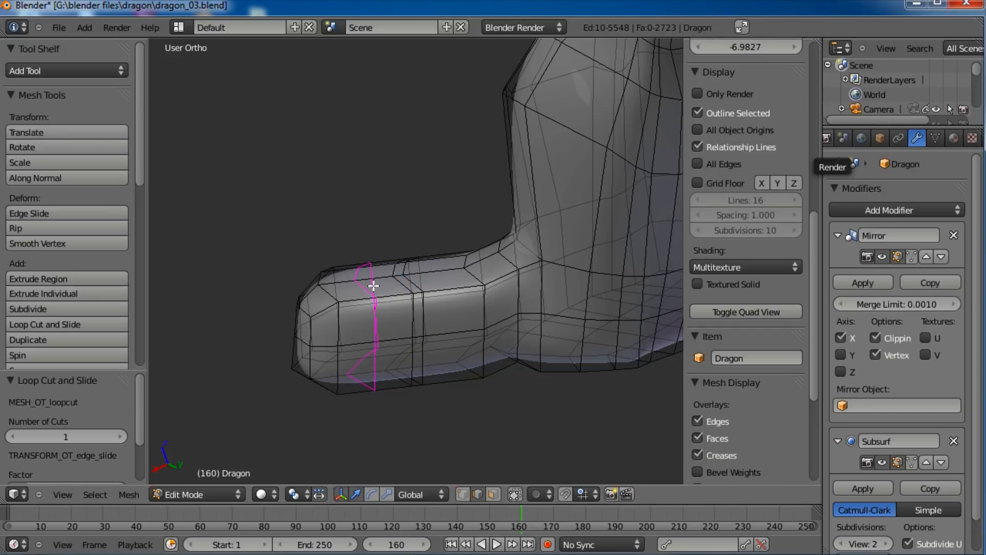
{"action": "left_click", "coordinate": [377, 283]}
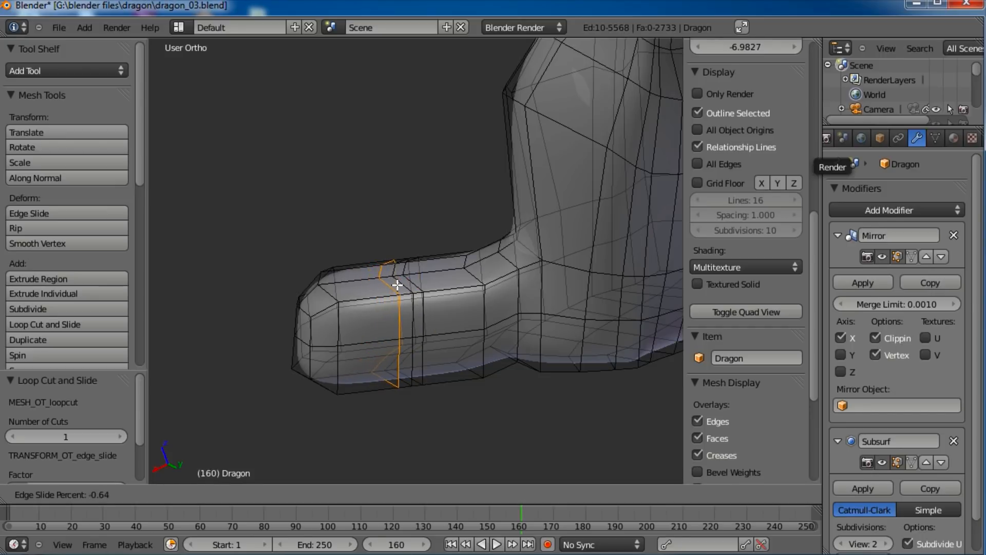
{"action": "left_click", "coordinate": [397, 285]}
Step: Scale the toe's middle edge loop to 0.821 and raise it slightly along Z in right view to form a joint crease
{"action": "right_click", "coordinate": [404, 286], "text": "alt"}
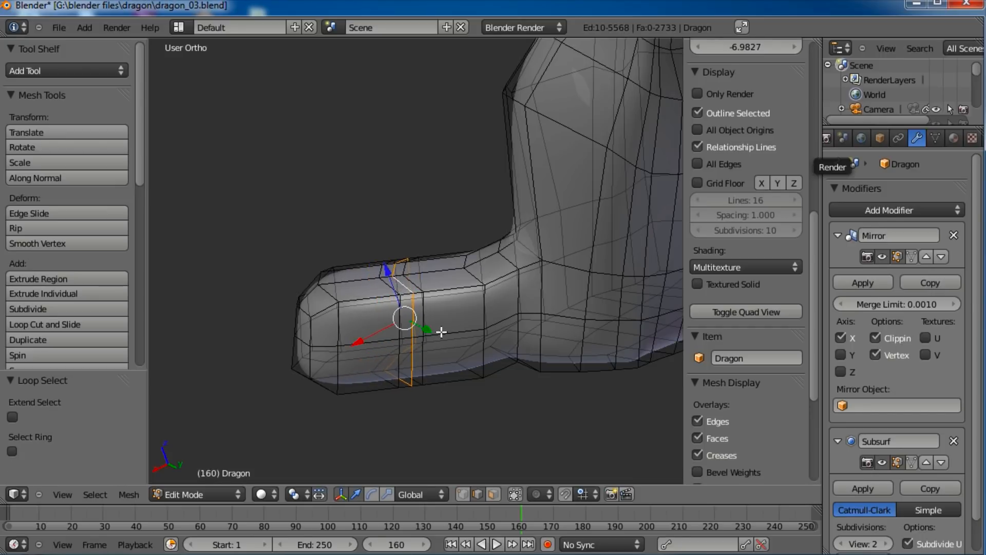
{"action": "key", "text": "s"}
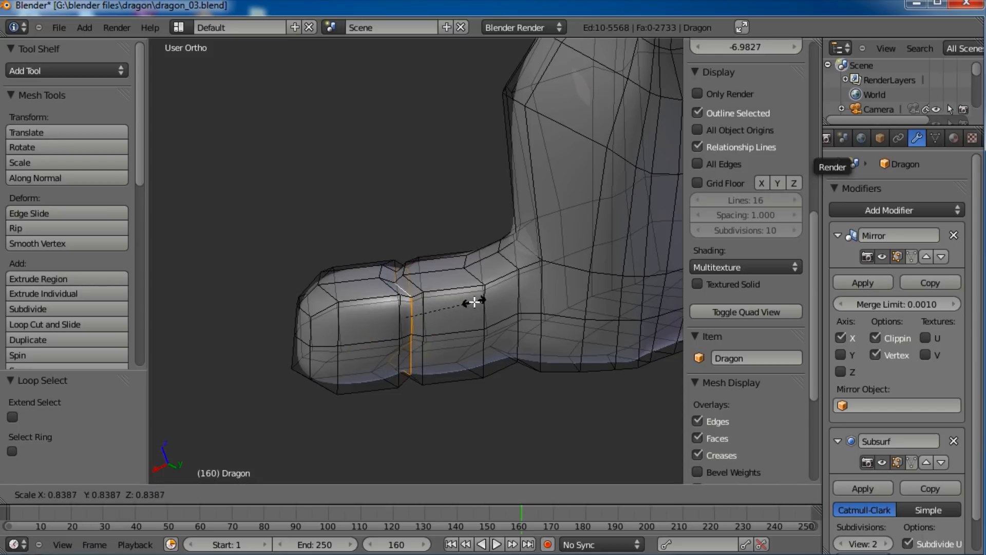
{"action": "left_click", "coordinate": [474, 302]}
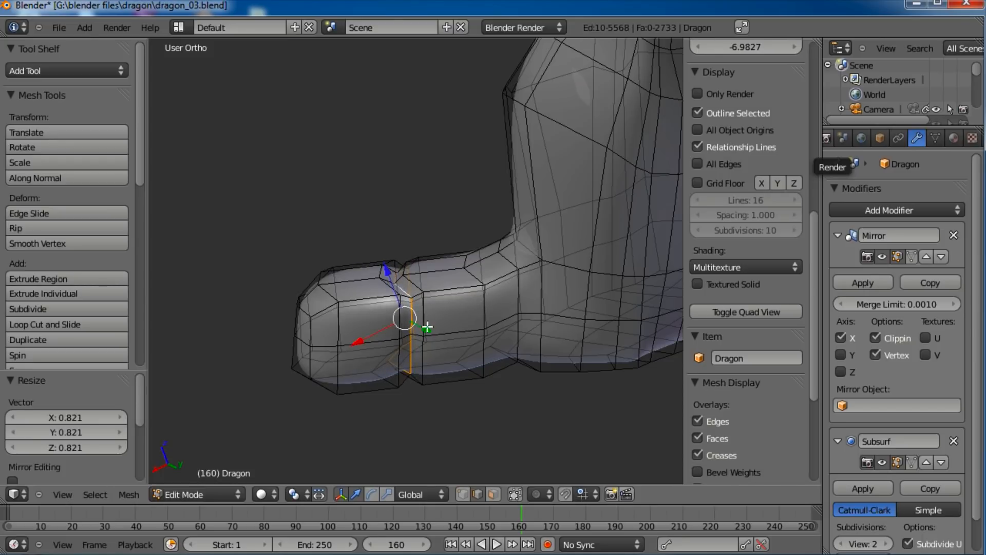
{"action": "key", "text": "KP_3"}
{"action": "key", "text": "g"}
{"action": "key", "text": "z"}
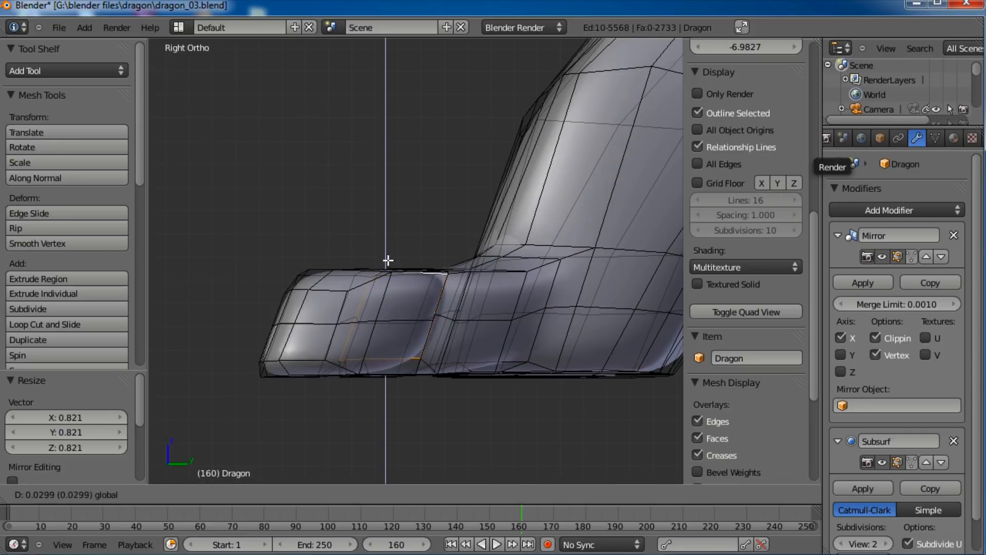
{"action": "left_click", "coordinate": [423, 268]}
Step: Leave mesh editing and switch the dragon to Sculpt Mode with the Grab brush
{"action": "key", "text": "Tab"}
{"action": "middle_click_drag", "start_coordinate": [387, 292], "coordinate": [464, 192]}
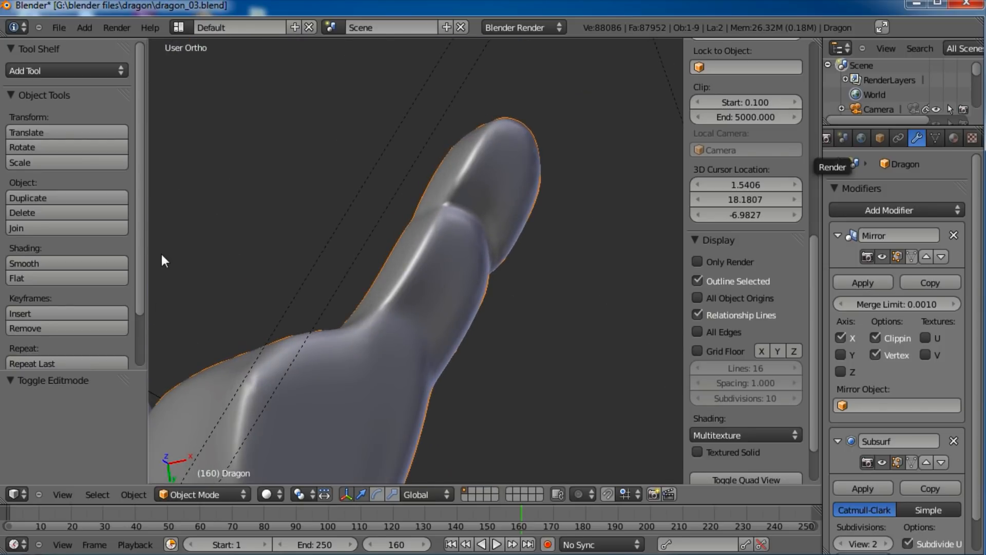
{"action": "middle_click_drag", "start_coordinate": [457, 265], "coordinate": [397, 294]}
{"action": "left_click", "coordinate": [183, 495]}
{"action": "left_click", "coordinate": [208, 446]}
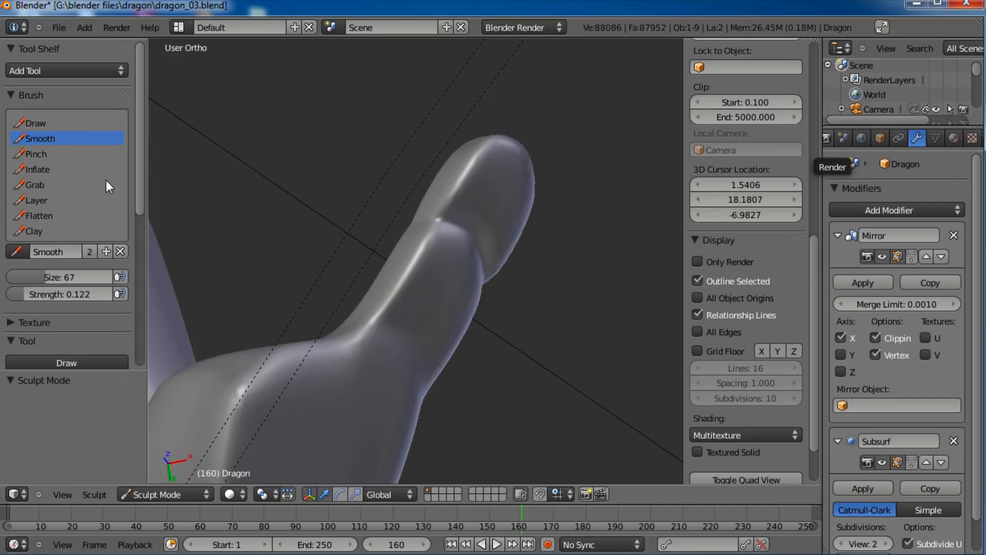
{"action": "left_click", "coordinate": [35, 185]}
Step: Reshape the joint crease and sides of the toe with size 71 Grab strokes from several angles
{"action": "mouse_move", "coordinate": [486, 221]}
{"action": "middle_mouse_down"}
{"action": "mouse_move", "coordinate": [512, 221]}
{"action": "mouse_move", "coordinate": [427, 236]}
{"action": "middle_mouse_up"}
{"action": "left_click_drag", "start_coordinate": [426, 232], "coordinate": [423, 233]}
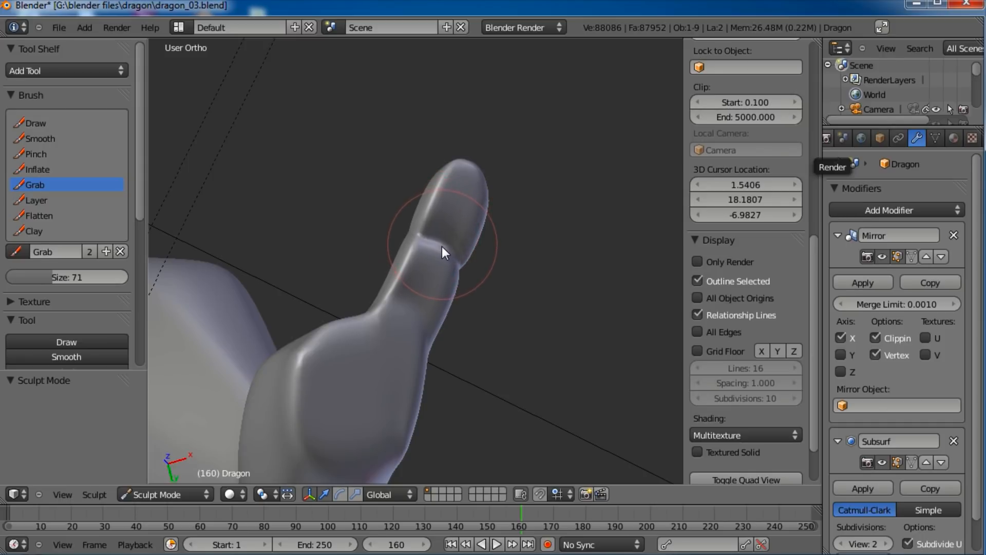
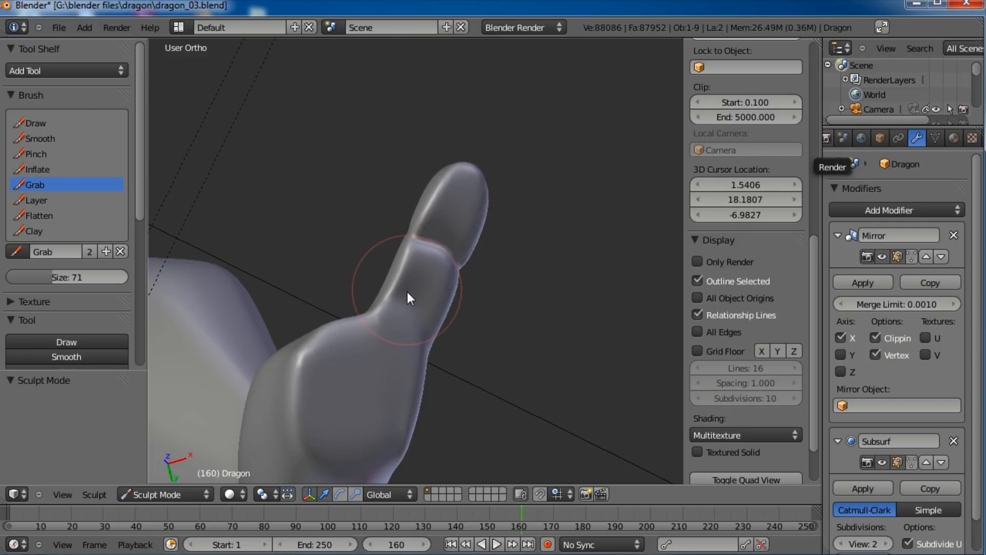
{"action": "middle_click_drag", "start_coordinate": [408, 254], "coordinate": [459, 275]}
{"action": "mouse_move", "coordinate": [451, 287]}
{"action": "left_mouse_down"}
{"action": "mouse_move", "coordinate": [452, 296]}
{"action": "mouse_move", "coordinate": [391, 309]}
{"action": "left_mouse_up"}
{"action": "middle_click_drag", "start_coordinate": [390, 310], "coordinate": [439, 270]}
{"action": "left_click_drag", "start_coordinate": [411, 237], "coordinate": [429, 235]}
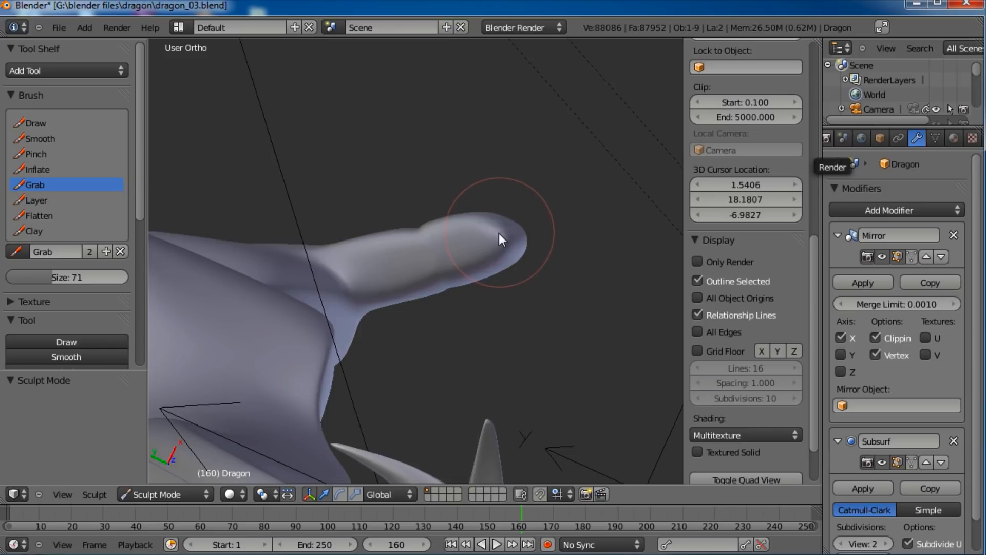
{"action": "mouse_move", "coordinate": [452, 292]}
{"action": "middle_mouse_down"}
{"action": "mouse_move", "coordinate": [370, 147]}
{"action": "mouse_move", "coordinate": [506, 199]}
{"action": "mouse_move", "coordinate": [535, 287]}
{"action": "middle_mouse_up"}
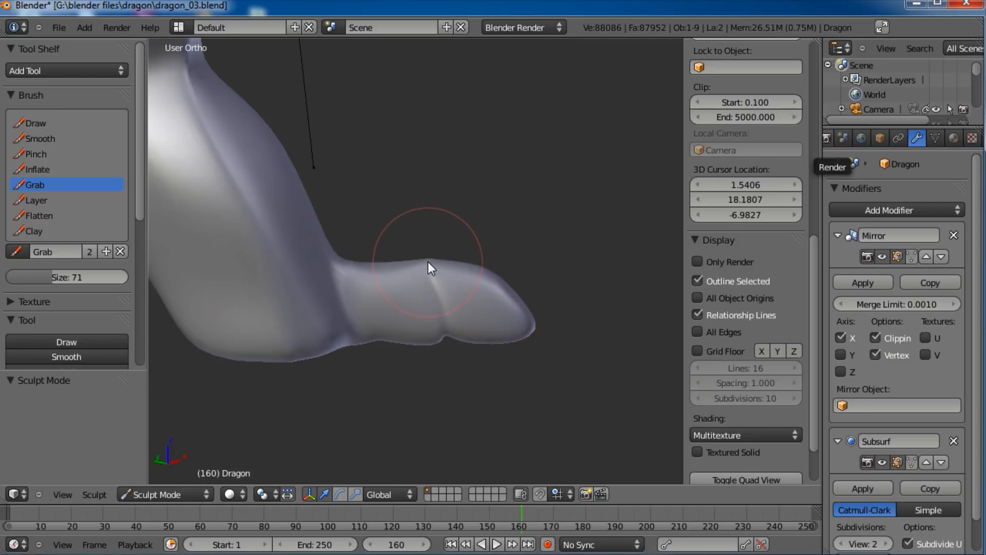
Step: Grab the toe's upper surface between the joint and the foot to refine its profile
{"action": "mouse_move", "coordinate": [485, 313]}
{"action": "middle_mouse_down"}
{"action": "mouse_move", "coordinate": [457, 265]}
{"action": "mouse_move", "coordinate": [529, 244]}
{"action": "mouse_move", "coordinate": [352, 270]}
{"action": "mouse_move", "coordinate": [356, 290]}
{"action": "middle_mouse_up"}
{"action": "mouse_move", "coordinate": [355, 291]}
{"action": "left_mouse_down"}
{"action": "mouse_move", "coordinate": [417, 269]}
{"action": "mouse_move", "coordinate": [365, 284]}
{"action": "left_mouse_up"}
{"action": "mouse_move", "coordinate": [365, 285]}
{"action": "middle_mouse_down"}
{"action": "mouse_move", "coordinate": [497, 306]}
{"action": "mouse_move", "coordinate": [507, 295]}
{"action": "mouse_move", "coordinate": [450, 235]}
{"action": "middle_mouse_up"}
{"action": "mouse_move", "coordinate": [450, 239]}
{"action": "left_mouse_down"}
{"action": "mouse_move", "coordinate": [396, 238]}
{"action": "mouse_move", "coordinate": [414, 232]}
{"action": "mouse_move", "coordinate": [412, 220]}
{"action": "left_mouse_up"}
{"action": "mouse_move", "coordinate": [412, 220]}
{"action": "middle_mouse_down"}
{"action": "mouse_move", "coordinate": [495, 288]}
{"action": "mouse_move", "coordinate": [432, 294]}
{"action": "middle_mouse_up"}
{"action": "left_click_drag", "start_coordinate": [473, 263], "coordinate": [470, 260]}
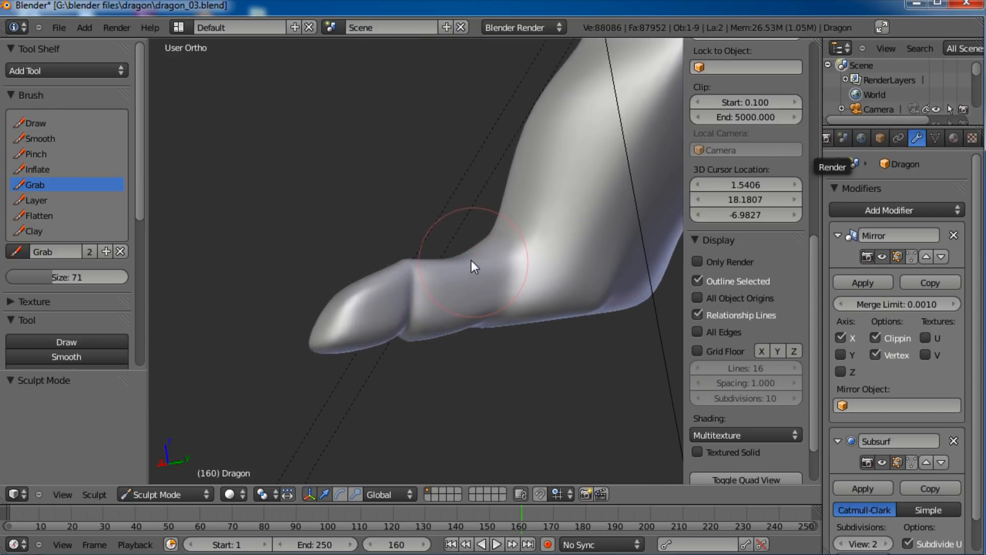
{"action": "mouse_move", "coordinate": [534, 237]}
{"action": "middle_mouse_down"}
{"action": "mouse_move", "coordinate": [486, 322]}
{"action": "mouse_move", "coordinate": [462, 291]}
{"action": "mouse_move", "coordinate": [396, 319]}
{"action": "mouse_move", "coordinate": [541, 308]}
{"action": "middle_mouse_up"}
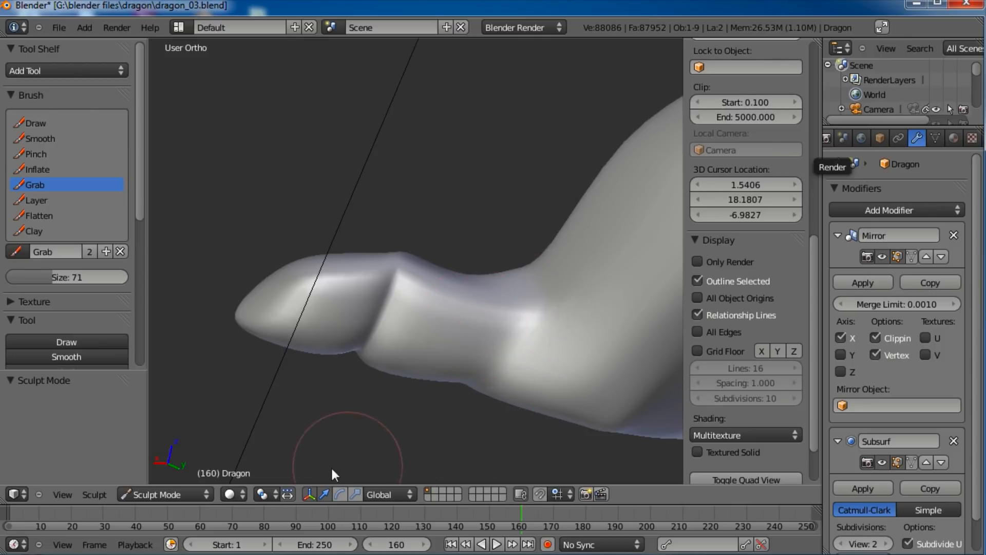
Step: Return to Edit Mode and add a loop cut around the toe's base where it joins the foot
{"action": "left_click", "coordinate": [184, 494]}
{"action": "left_click", "coordinate": [184, 463]}
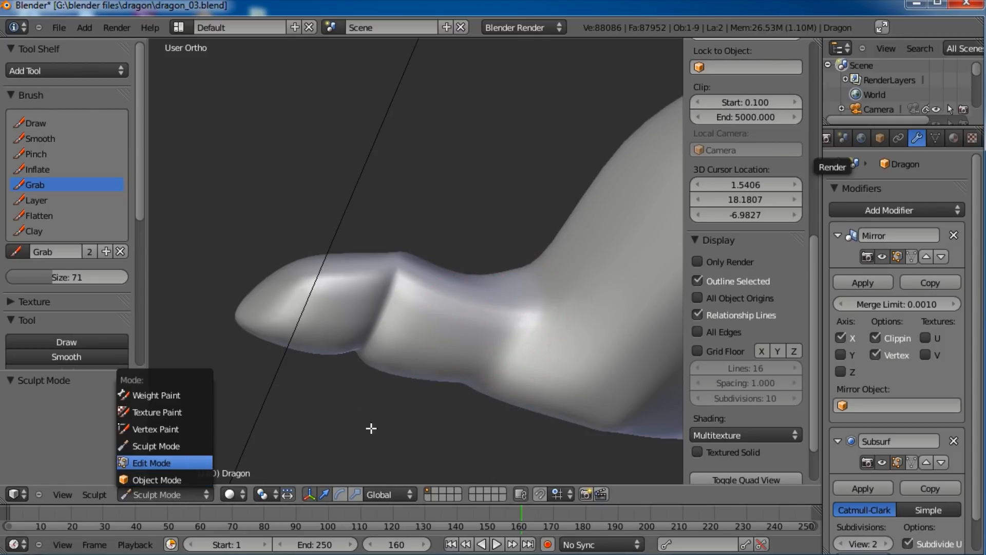
{"action": "key", "text": "ctrl+r"}
{"action": "left_click", "coordinate": [515, 303]}
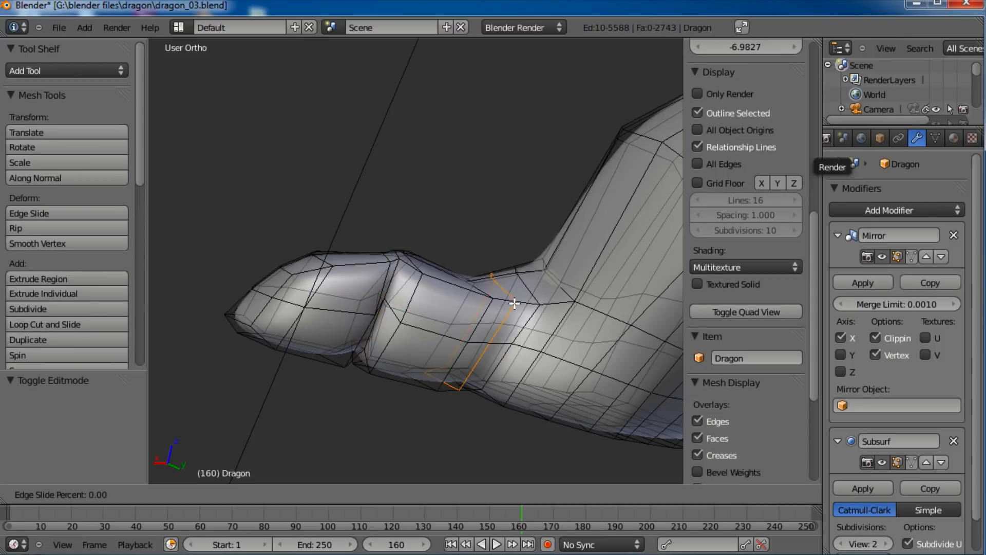
{"action": "left_click", "coordinate": [527, 302]}
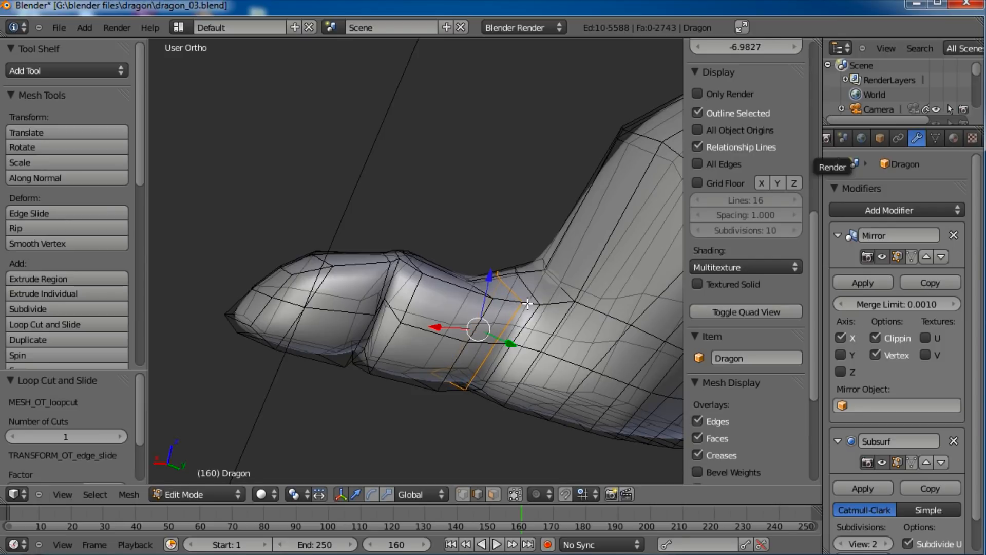
Step: Add a second loop cut beside the one at the toe's base, scale it to about 0.91 and nudge it into place
{"action": "key", "text": "ctrl+r"}
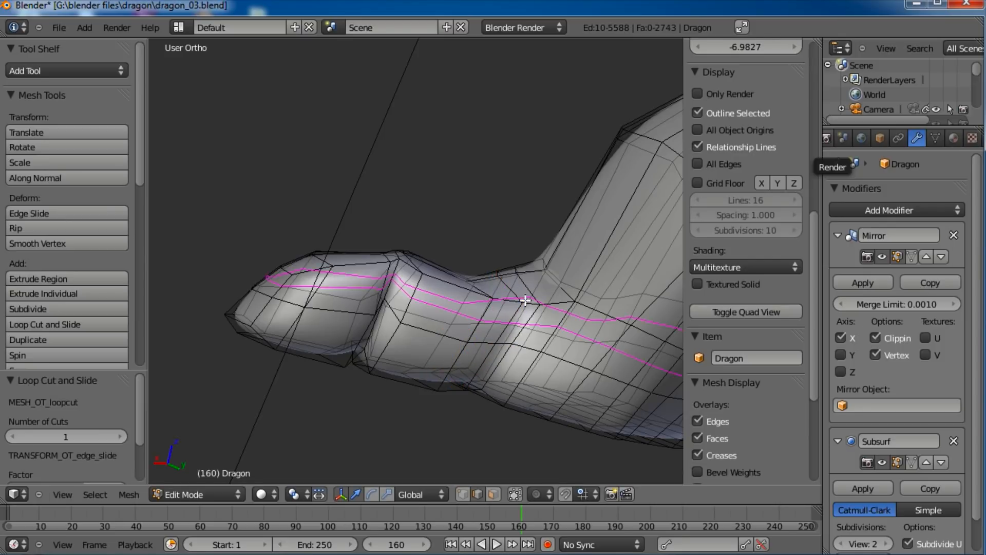
{"action": "left_click", "coordinate": [526, 302]}
{"action": "left_click", "coordinate": [525, 302]}
{"action": "key", "text": "s"}
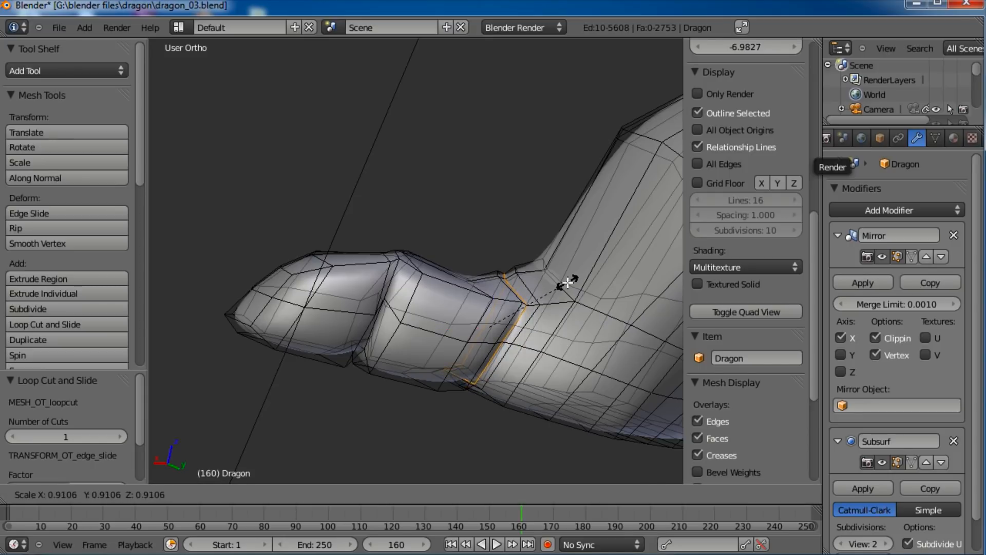
{"action": "left_click", "coordinate": [567, 282]}
{"action": "left_click_drag", "start_coordinate": [498, 282], "coordinate": [503, 277]}
{"action": "key", "text": "g"}
{"action": "left_click", "coordinate": [504, 277]}
Step: Go back to Sculpt Mode and shape the crease at the toe's base with size 71 Grab strokes
{"action": "key", "text": "Tab"}
{"action": "mouse_move", "coordinate": [504, 276]}
{"action": "middle_mouse_down"}
{"action": "mouse_move", "coordinate": [476, 263]}
{"action": "mouse_move", "coordinate": [452, 387]}
{"action": "mouse_move", "coordinate": [425, 312]}
{"action": "mouse_move", "coordinate": [519, 324]}
{"action": "mouse_move", "coordinate": [425, 243]}
{"action": "mouse_move", "coordinate": [420, 181]}
{"action": "mouse_move", "coordinate": [443, 252]}
{"action": "mouse_move", "coordinate": [479, 214]}
{"action": "mouse_move", "coordinate": [309, 308]}
{"action": "middle_mouse_up"}
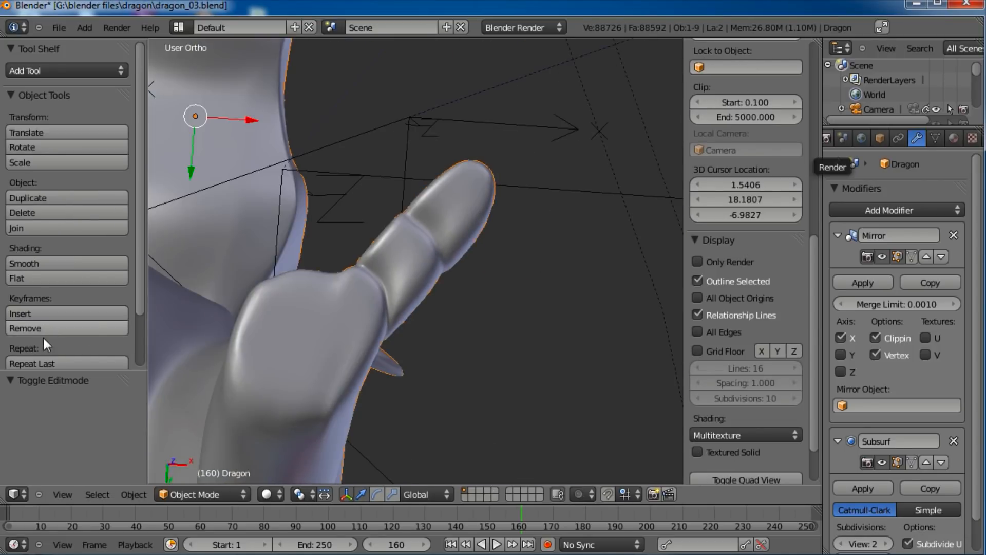
{"action": "left_click", "coordinate": [218, 494]}
{"action": "left_click", "coordinate": [223, 445]}
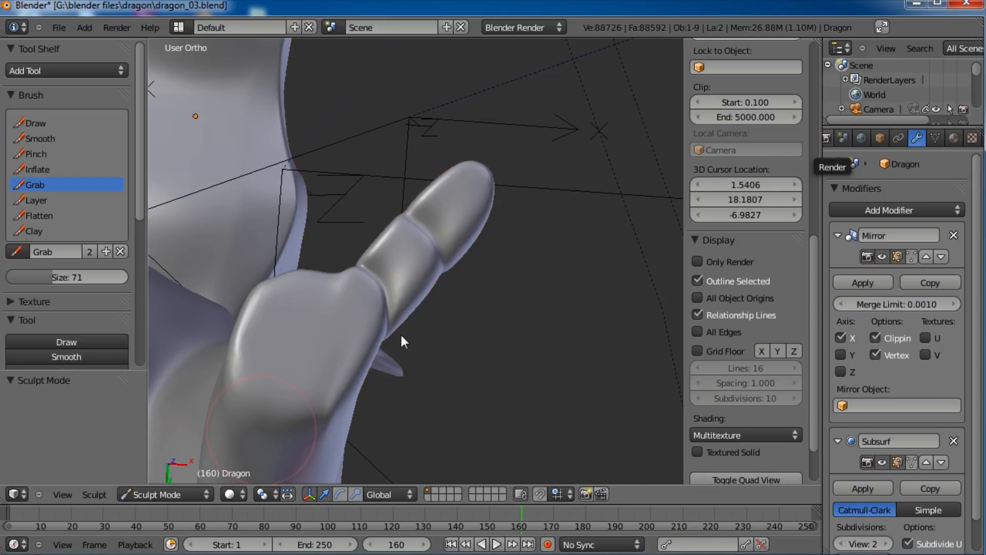
{"action": "mouse_move", "coordinate": [375, 283]}
{"action": "left_mouse_down"}
{"action": "mouse_move", "coordinate": [387, 304]}
{"action": "mouse_move", "coordinate": [396, 294]}
{"action": "mouse_move", "coordinate": [388, 289]}
{"action": "left_mouse_up"}
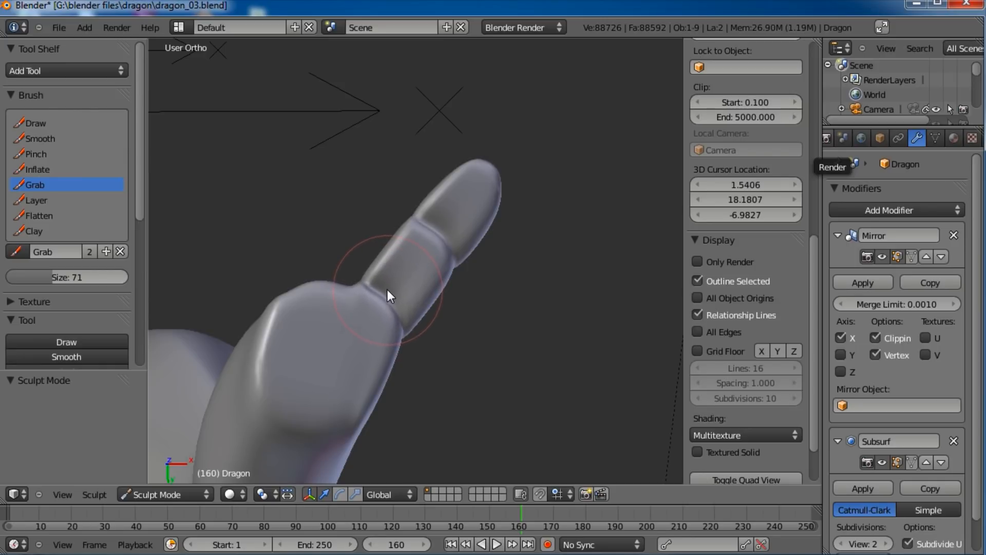
{"action": "mouse_move", "coordinate": [390, 331]}
{"action": "middle_mouse_down"}
{"action": "mouse_move", "coordinate": [395, 416]}
{"action": "mouse_move", "coordinate": [412, 406]}
{"action": "mouse_move", "coordinate": [388, 425]}
{"action": "mouse_move", "coordinate": [429, 310]}
{"action": "mouse_move", "coordinate": [413, 321]}
{"action": "middle_mouse_up"}
{"action": "mouse_move", "coordinate": [414, 317]}
{"action": "left_mouse_down"}
{"action": "mouse_move", "coordinate": [405, 355]}
{"action": "mouse_move", "coordinate": [404, 318]}
{"action": "left_mouse_up"}
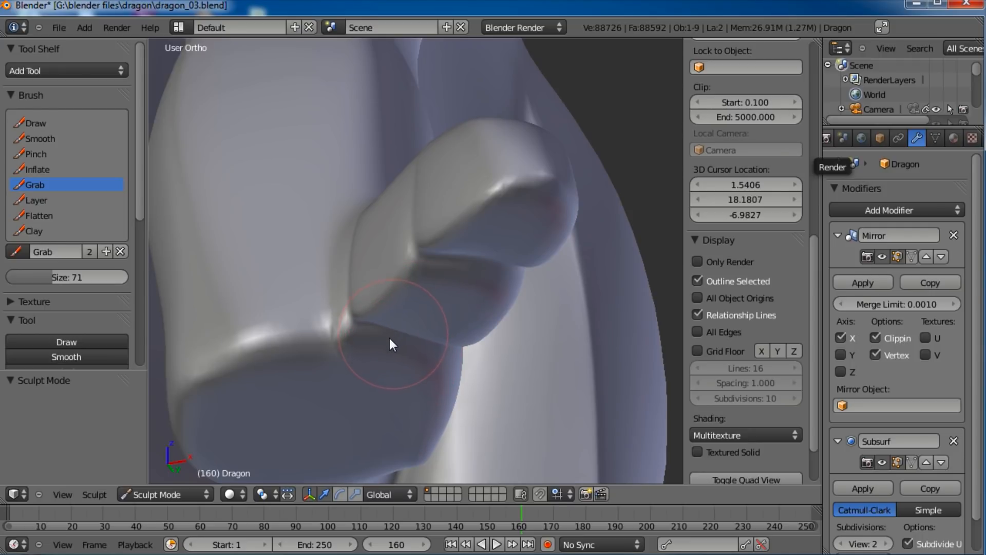
{"action": "middle_click_drag", "start_coordinate": [471, 334], "coordinate": [443, 341]}
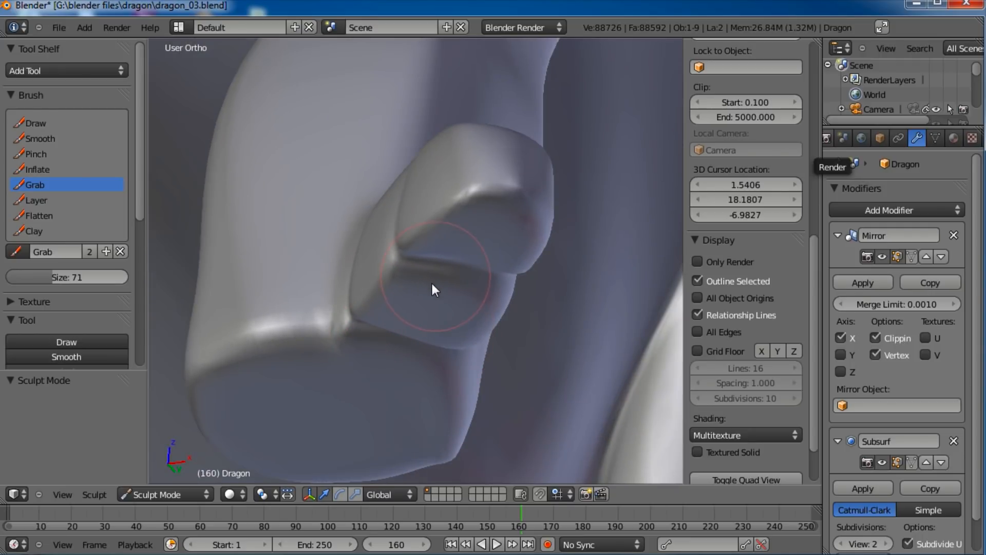
Step: Pull the toe's underside crease and the upper surface at its base into shape with the size 71 Grab brush
{"action": "left_click_drag", "start_coordinate": [431, 285], "coordinate": [462, 305]}
{"action": "middle_click_drag", "start_coordinate": [485, 297], "coordinate": [461, 289]}
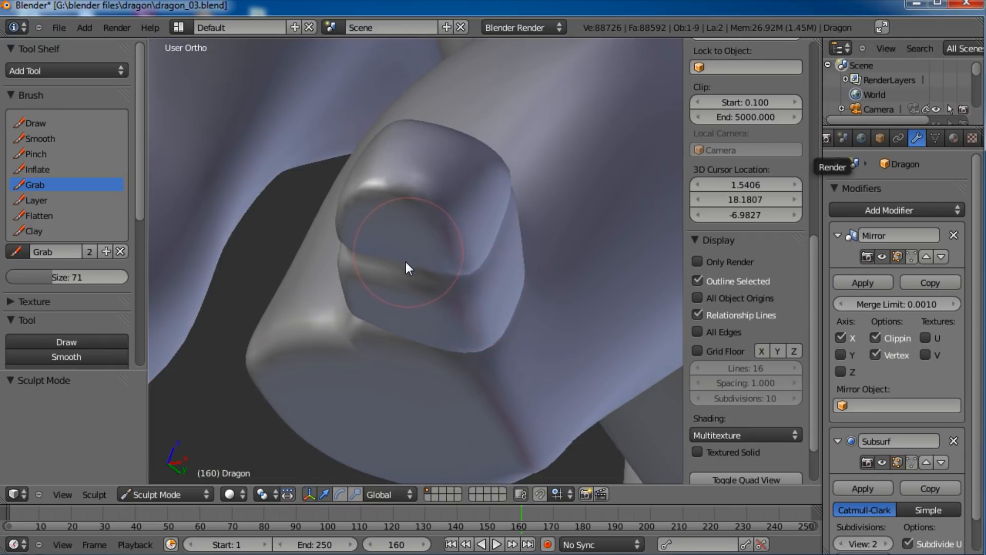
{"action": "mouse_move", "coordinate": [406, 265]}
{"action": "middle_mouse_down"}
{"action": "mouse_move", "coordinate": [435, 371]}
{"action": "mouse_move", "coordinate": [485, 289]}
{"action": "mouse_move", "coordinate": [447, 210]}
{"action": "middle_mouse_up"}
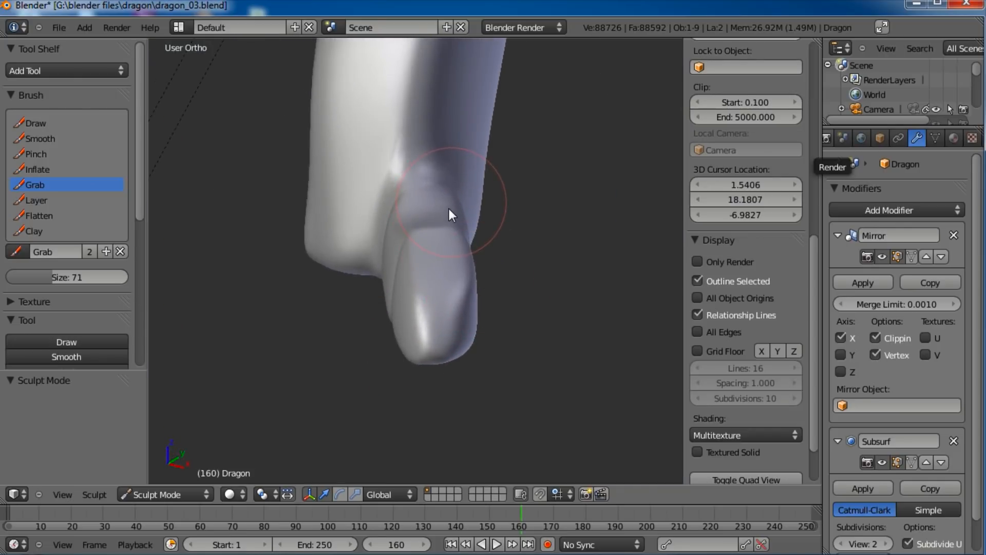
{"action": "left_click_drag", "start_coordinate": [447, 212], "coordinate": [411, 181]}
{"action": "middle_click_drag", "start_coordinate": [414, 180], "coordinate": [448, 211]}
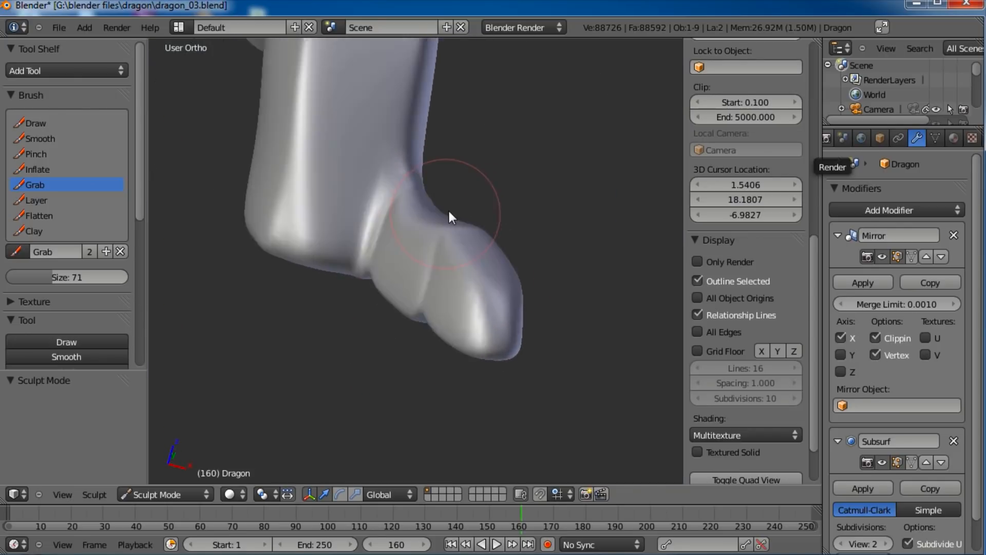
Step: Examine the toe's joints and its transition into the foot from the front, above and below
{"action": "mouse_move", "coordinate": [502, 238]}
{"action": "middle_mouse_down"}
{"action": "mouse_move", "coordinate": [514, 241]}
{"action": "mouse_move", "coordinate": [446, 234]}
{"action": "middle_mouse_up"}
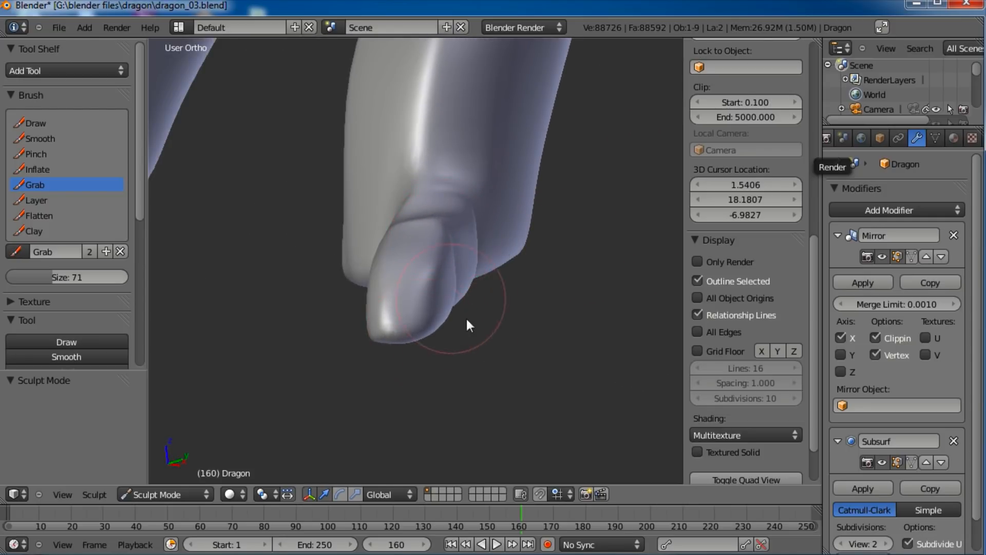
{"action": "middle_click_drag", "start_coordinate": [467, 323], "coordinate": [504, 394]}
{"action": "mouse_move", "coordinate": [483, 344]}
{"action": "middle_mouse_down"}
{"action": "mouse_move", "coordinate": [438, 419]}
{"action": "mouse_move", "coordinate": [389, 364]}
{"action": "mouse_move", "coordinate": [457, 360]}
{"action": "mouse_move", "coordinate": [416, 312]}
{"action": "mouse_move", "coordinate": [445, 257]}
{"action": "middle_mouse_up"}
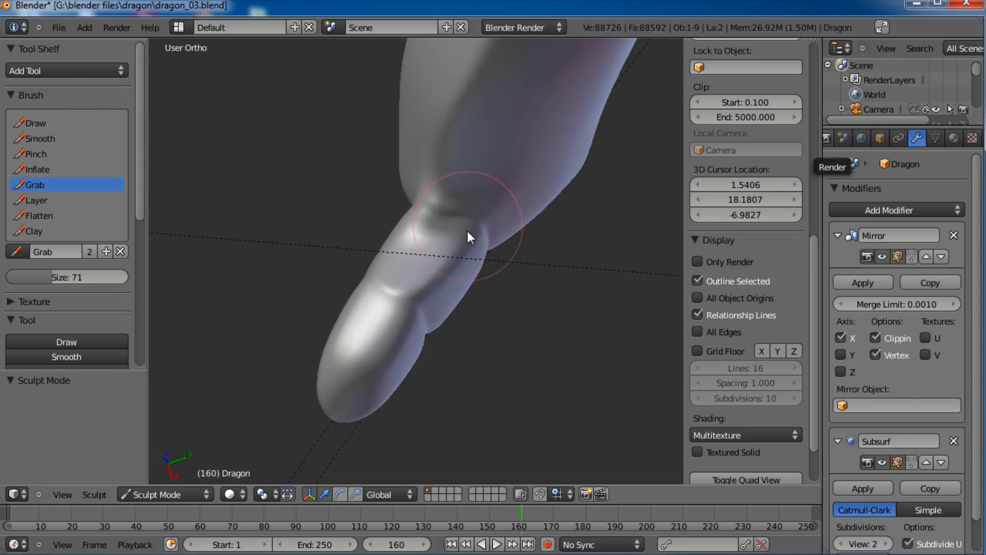
{"action": "mouse_move", "coordinate": [437, 196]}
{"action": "middle_mouse_down"}
{"action": "mouse_move", "coordinate": [467, 214]}
{"action": "mouse_move", "coordinate": [341, 322]}
{"action": "mouse_move", "coordinate": [521, 217]}
{"action": "mouse_move", "coordinate": [463, 222]}
{"action": "mouse_move", "coordinate": [447, 180]}
{"action": "mouse_move", "coordinate": [420, 176]}
{"action": "mouse_move", "coordinate": [464, 332]}
{"action": "mouse_move", "coordinate": [462, 282]}
{"action": "mouse_move", "coordinate": [531, 269]}
{"action": "mouse_move", "coordinate": [545, 319]}
{"action": "mouse_move", "coordinate": [477, 265]}
{"action": "middle_mouse_up"}
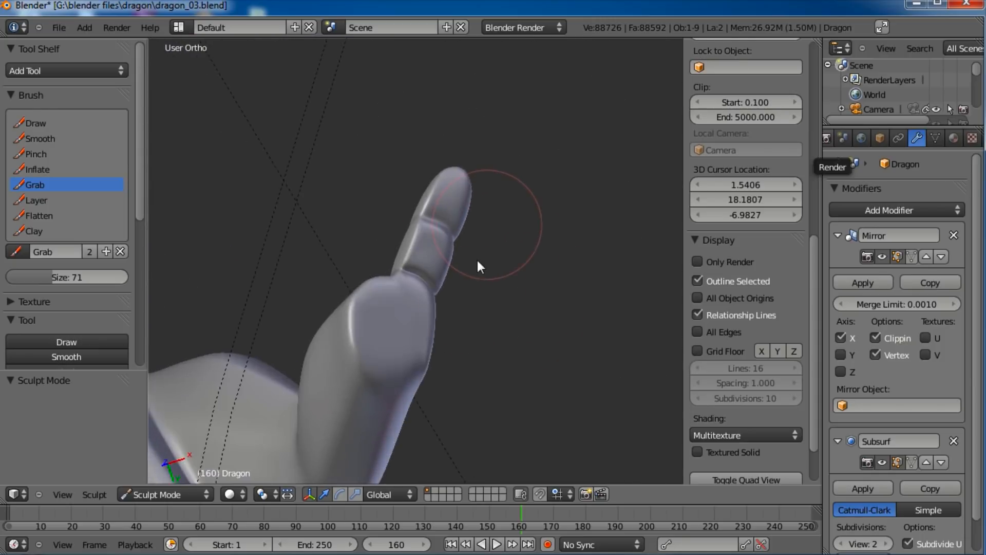
{"action": "scroll", "coordinate": [477, 272], "scroll_direction": "up", "scroll_amount": 5}
{"action": "middle_click_drag", "start_coordinate": [436, 343], "coordinate": [427, 330]}
{"action": "scroll", "coordinate": [446, 289], "scroll_direction": "down", "scroll_amount": 5}
{"action": "mouse_move", "coordinate": [449, 291]}
{"action": "middle_mouse_down"}
{"action": "mouse_move", "coordinate": [406, 302]}
{"action": "mouse_move", "coordinate": [463, 242]}
{"action": "mouse_move", "coordinate": [462, 303]}
{"action": "mouse_move", "coordinate": [409, 345]}
{"action": "mouse_move", "coordinate": [408, 286]}
{"action": "mouse_move", "coordinate": [403, 337]}
{"action": "middle_mouse_up"}
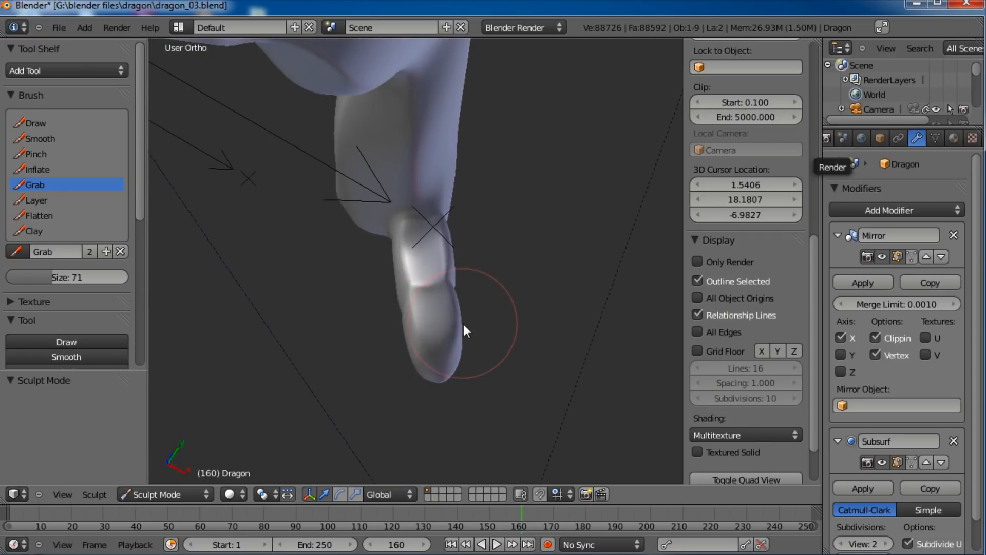
Step: Return to Edit Mode and switch to vertex selection, focusing on the toe's base
{"action": "left_click", "coordinate": [166, 496]}
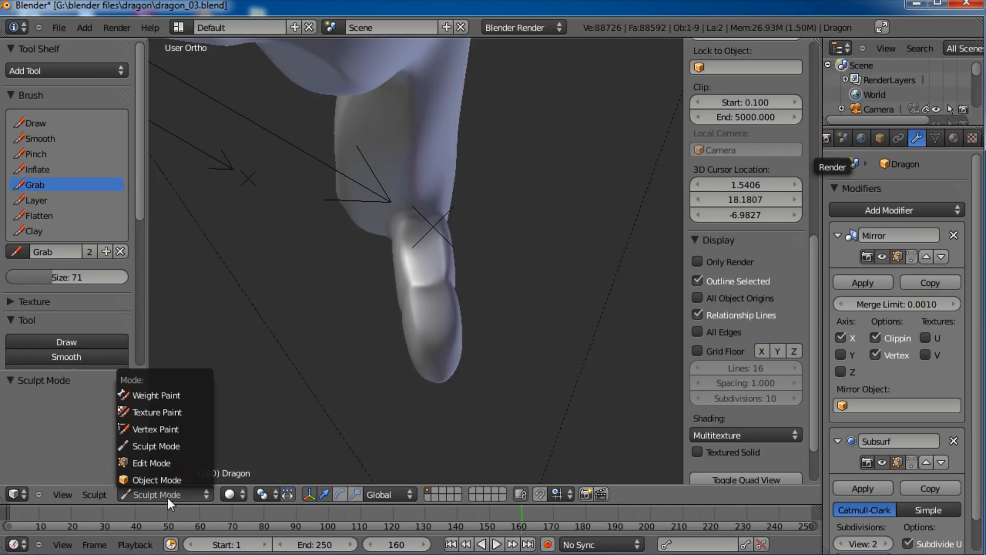
{"action": "left_click", "coordinate": [153, 463]}
{"action": "middle_click_drag", "start_coordinate": [382, 388], "coordinate": [461, 288]}
{"action": "scroll", "coordinate": [466, 401], "scroll_direction": "up", "scroll_amount": 4}
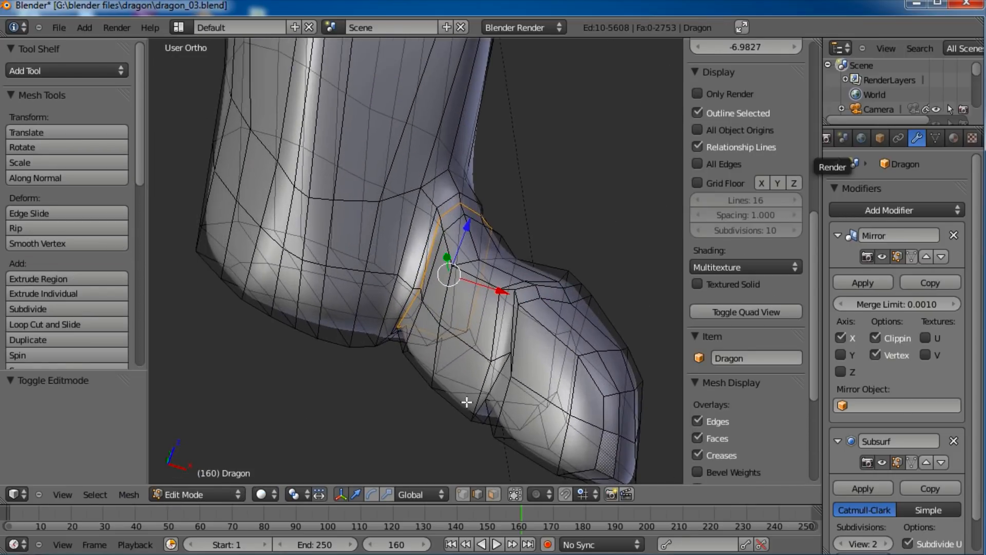
{"action": "middle_click_drag", "start_coordinate": [467, 402], "coordinate": [474, 411]}
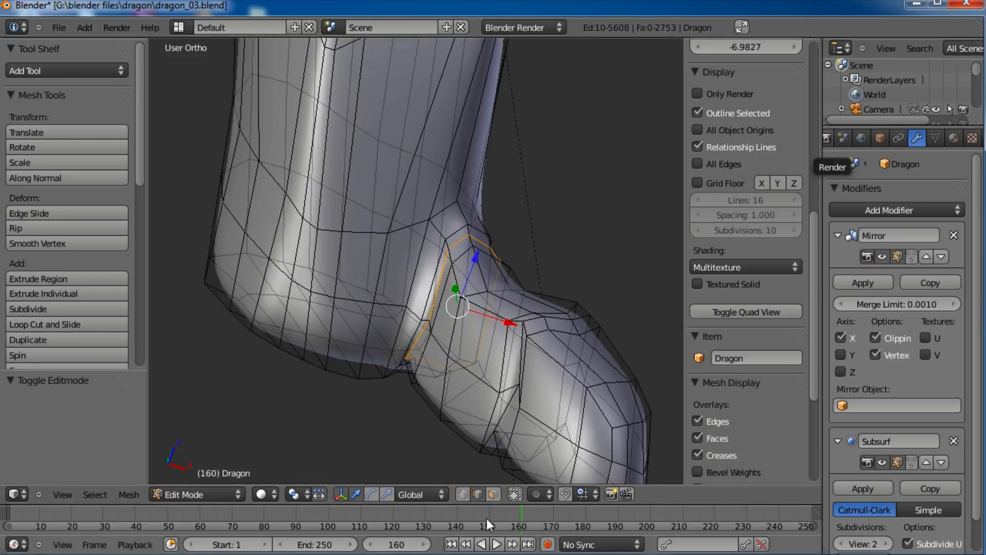
{"action": "left_click", "coordinate": [462, 494]}
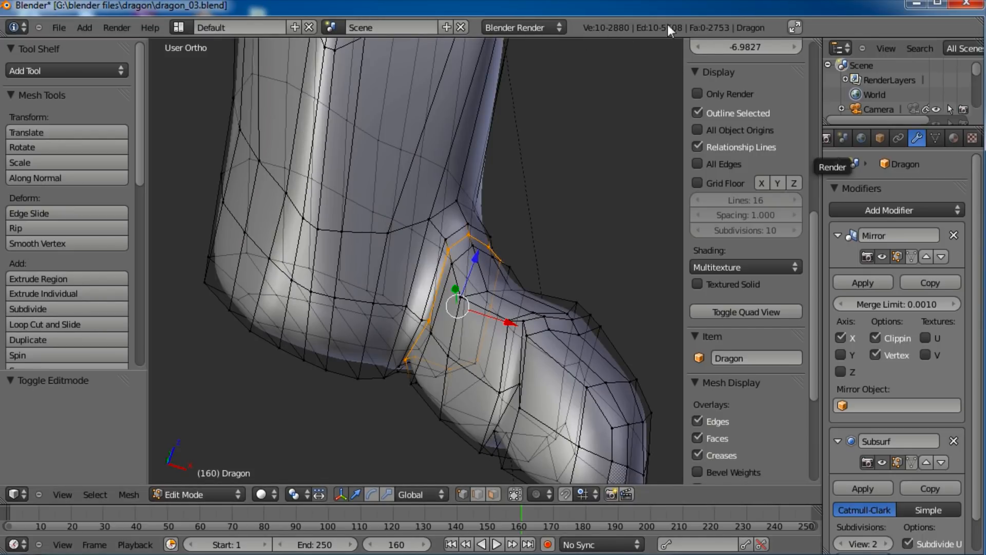
{"action": "middle_click_drag", "start_coordinate": [557, 148], "coordinate": [484, 173]}
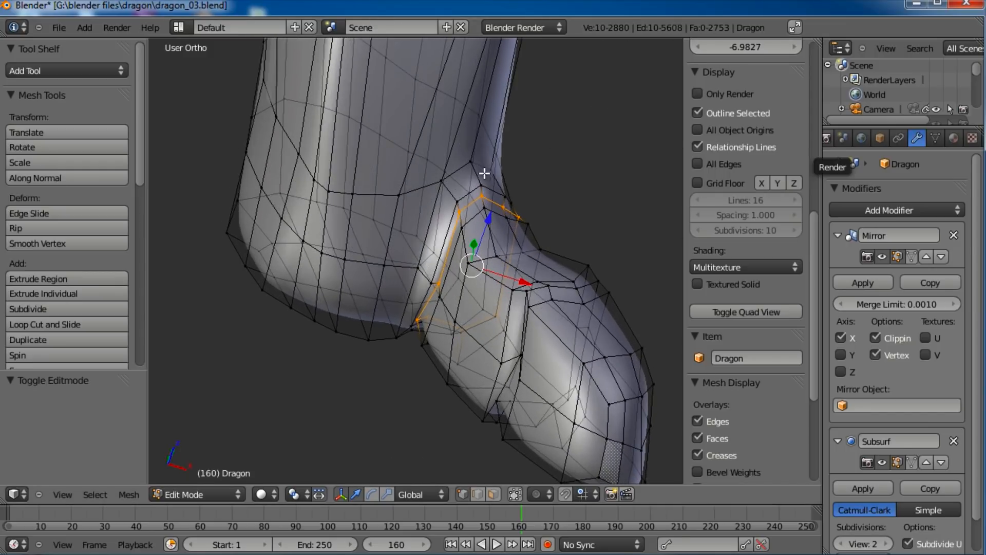
{"action": "right_click", "coordinate": [475, 200], "text": "alt"}
{"action": "middle_click_drag", "start_coordinate": [617, 209], "coordinate": [528, 233]}
{"action": "middle_click_drag", "start_coordinate": [421, 303], "coordinate": [452, 278]}
{"action": "left_click", "coordinate": [470, 227]}
{"action": "left_click", "coordinate": [434, 228], "text": "shift"}
{"action": "left_click", "coordinate": [414, 229], "text": "shift"}
{"action": "left_click", "coordinate": [400, 220], "text": "shift"}
{"action": "left_click", "coordinate": [398, 271], "text": "shift"}
{"action": "left_click", "coordinate": [398, 328], "text": "shift"}
{"action": "left_click", "coordinate": [416, 337], "text": "shift"}
{"action": "left_click", "coordinate": [436, 343], "text": "shift"}
{"action": "left_click", "coordinate": [464, 347], "text": "shift"}
{"action": "left_click", "coordinate": [468, 284], "text": "shift"}
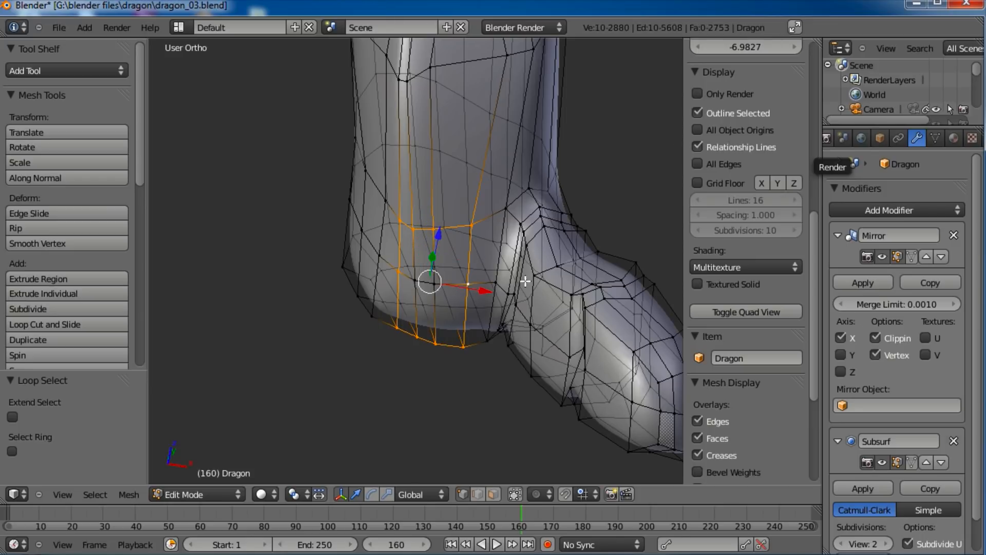
{"action": "middle_click_drag", "start_coordinate": [431, 220], "coordinate": [470, 247]}
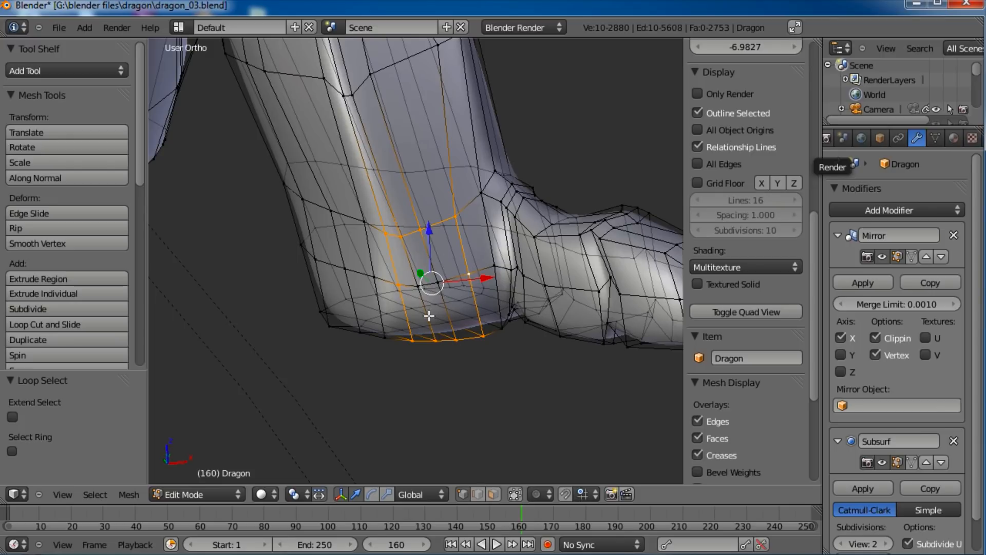
Step: In face selection, select the six faces on the end of the foot beside the toe and delete them
{"action": "left_click", "coordinate": [493, 494]}
{"action": "right_click", "coordinate": [403, 259]}
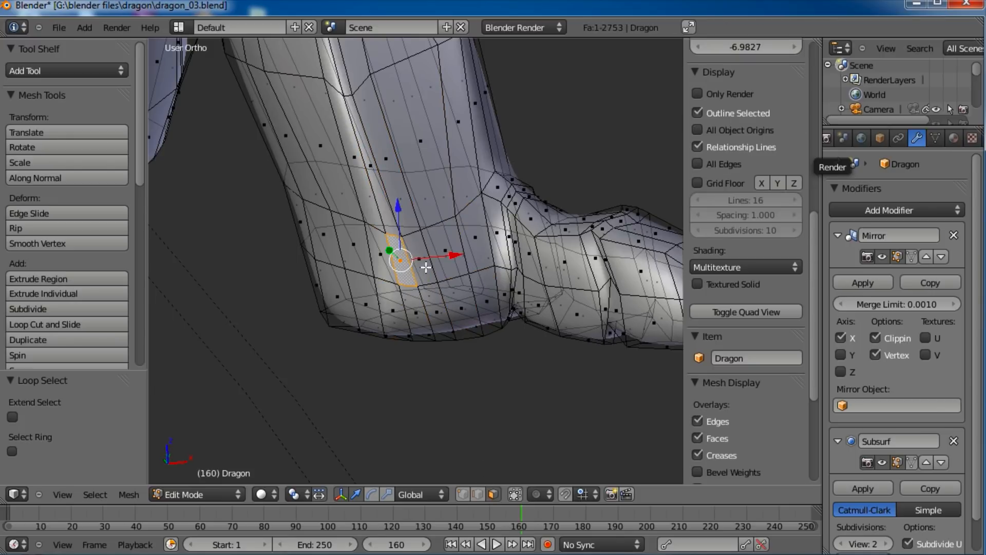
{"action": "right_click", "coordinate": [431, 265], "text": "shift"}
{"action": "right_click", "coordinate": [447, 253], "text": "shift"}
{"action": "right_click", "coordinate": [458, 310], "text": "shift"}
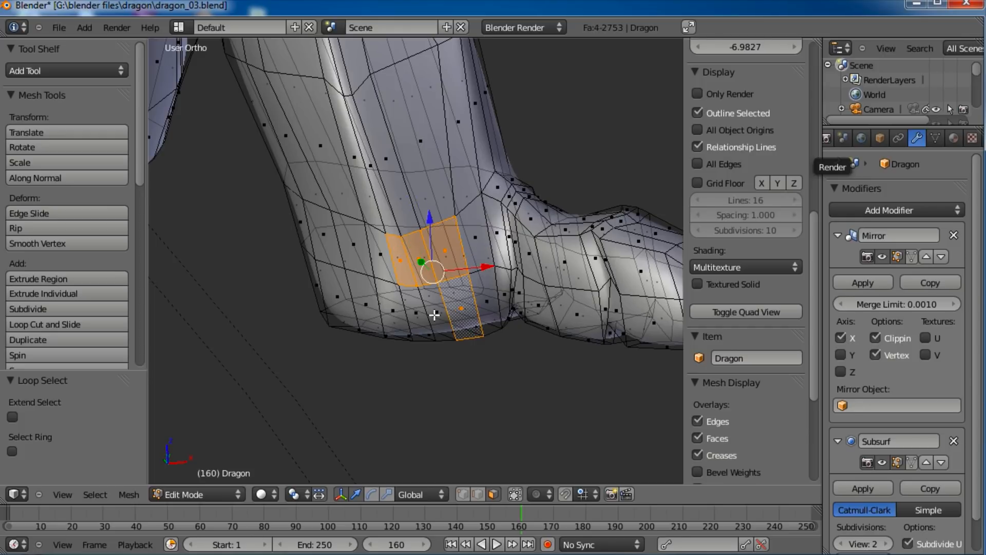
{"action": "right_click", "coordinate": [434, 310], "text": "shift"}
{"action": "right_click", "coordinate": [419, 310], "text": "shift"}
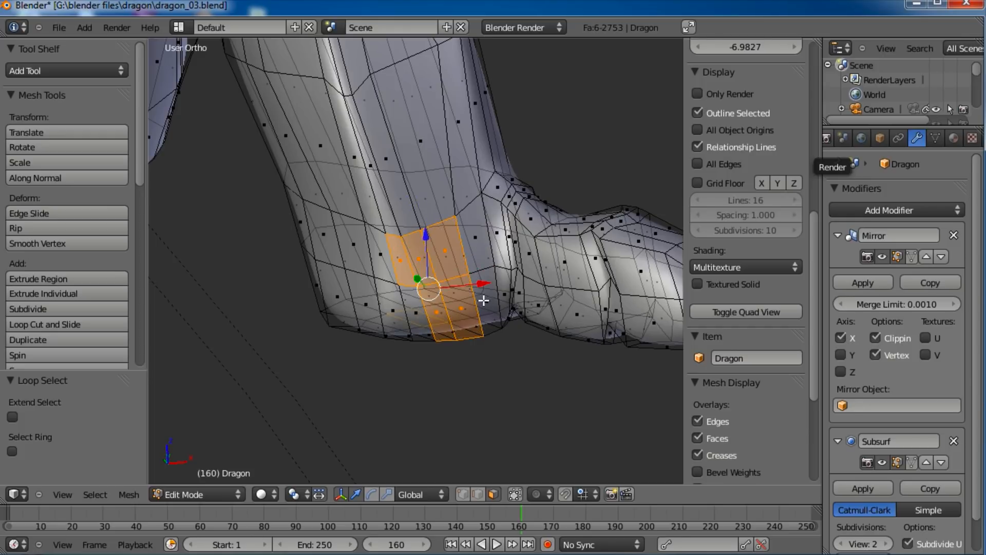
{"action": "right_click", "coordinate": [416, 312], "text": "shift"}
{"action": "key", "text": "x"}
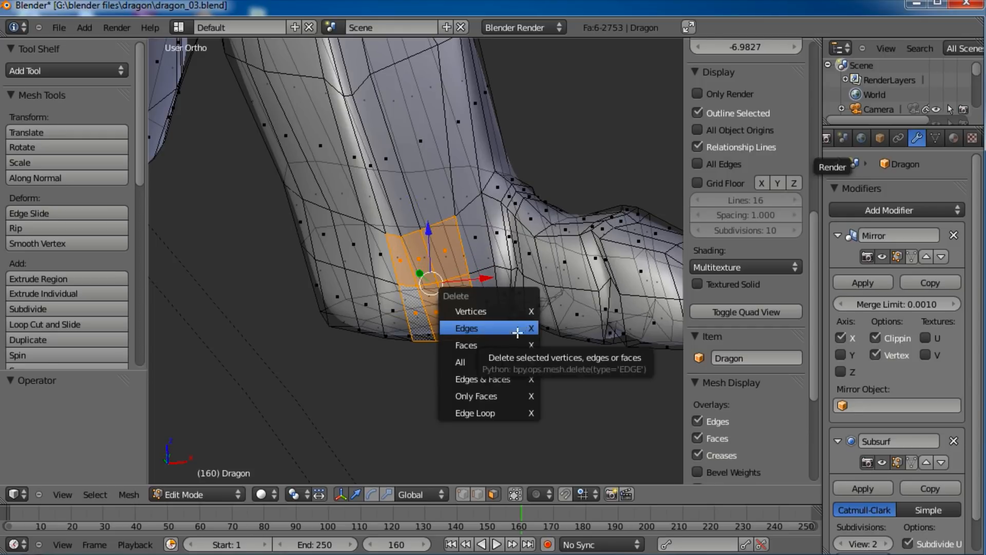
{"action": "left_click", "coordinate": [514, 343]}
Step: Switch to vertex selection and select the successive edge loops around the toe's base
{"action": "middle_click_drag", "start_coordinate": [519, 276], "coordinate": [472, 438]}
{"action": "left_click", "coordinate": [462, 494]}
{"action": "right_click", "coordinate": [499, 227], "text": "alt"}
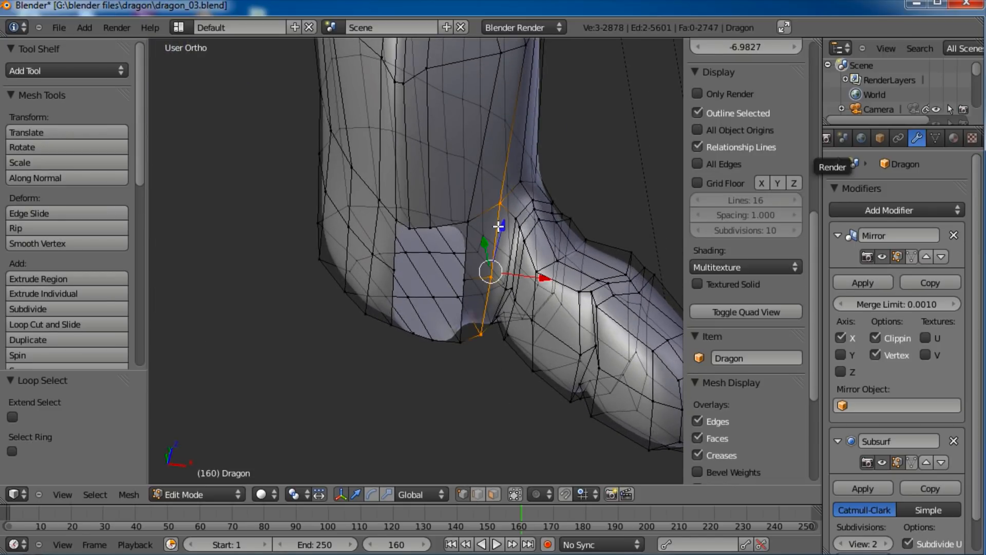
{"action": "right_click", "coordinate": [518, 214], "text": "alt"}
{"action": "middle_click_drag", "start_coordinate": [518, 214], "coordinate": [481, 279]}
{"action": "right_click", "coordinate": [481, 279], "text": "alt+shift"}
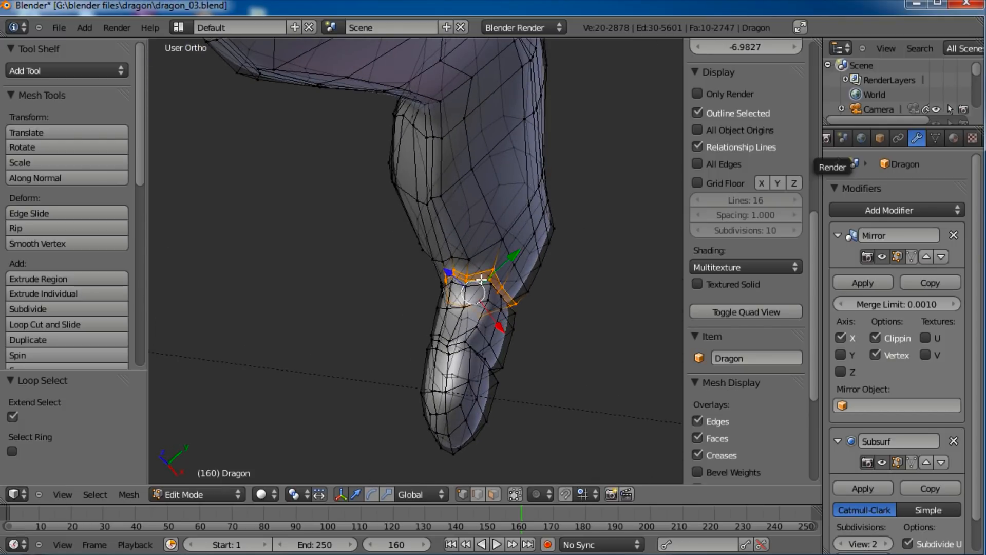
{"action": "scroll", "coordinate": [555, 295], "scroll_direction": "up", "scroll_amount": 5}
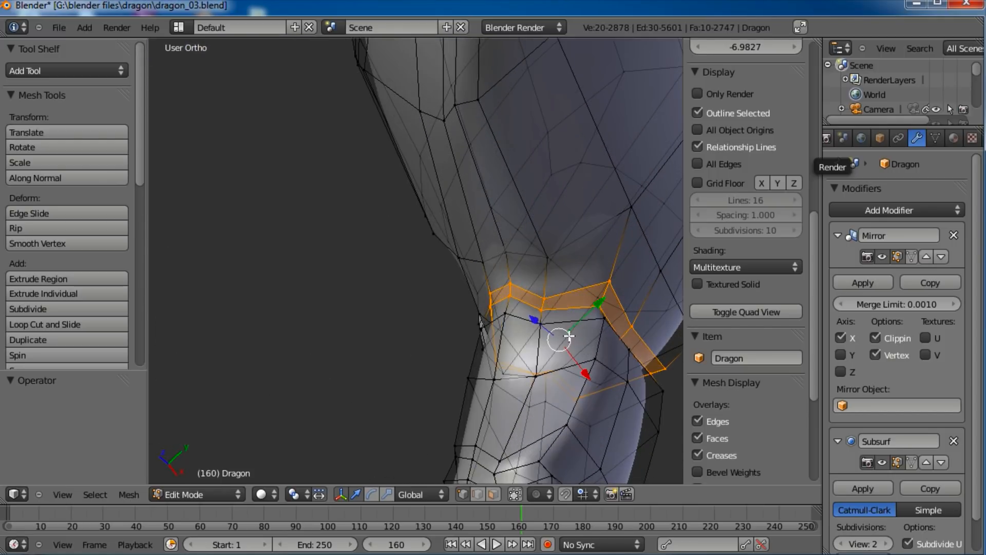
{"action": "right_click", "coordinate": [570, 324], "text": "alt+shift"}
{"action": "right_click", "coordinate": [601, 362], "text": "alt+shift"}
Step: Extend the loop selection past the joint to the tip so that the whole toe is selected
{"action": "scroll", "coordinate": [609, 354], "scroll_direction": "down", "scroll_amount": 2}
{"action": "middle_click_drag", "start_coordinate": [588, 339], "coordinate": [514, 299], "text": "shift"}
{"action": "right_click", "coordinate": [514, 299], "text": "alt+shift"}
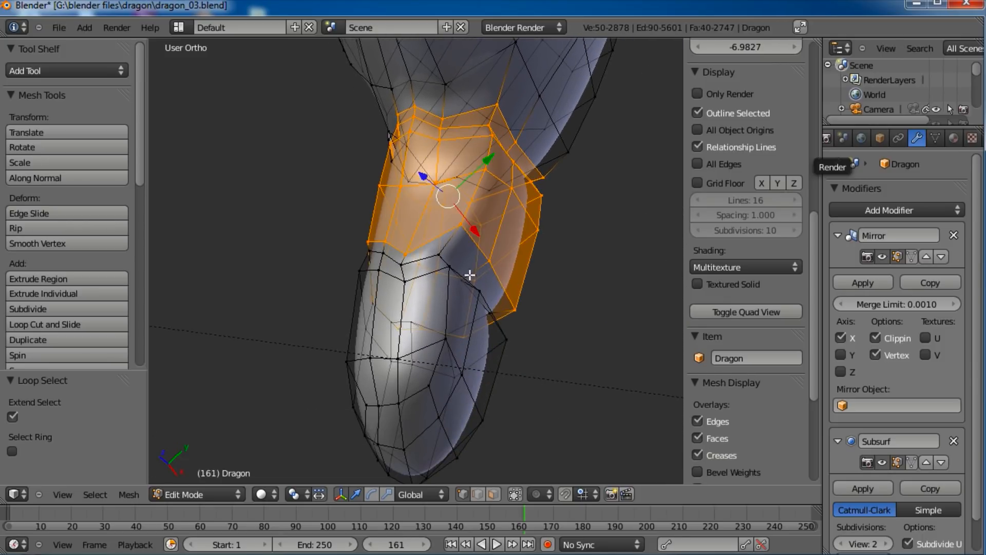
{"action": "right_click", "coordinate": [431, 258], "text": "alt+shift"}
{"action": "right_click", "coordinate": [423, 278], "text": "alt+shift"}
{"action": "right_click", "coordinate": [423, 351], "text": "alt+shift"}
{"action": "right_click", "coordinate": [418, 392], "text": "alt+shift"}
{"action": "scroll", "coordinate": [433, 388], "scroll_direction": "down", "scroll_amount": 2}
{"action": "right_click", "coordinate": [411, 383], "text": "alt+shift"}
{"action": "middle_click_drag", "start_coordinate": [363, 416], "coordinate": [447, 291]}
{"action": "middle_click_drag", "start_coordinate": [475, 303], "coordinate": [531, 333]}
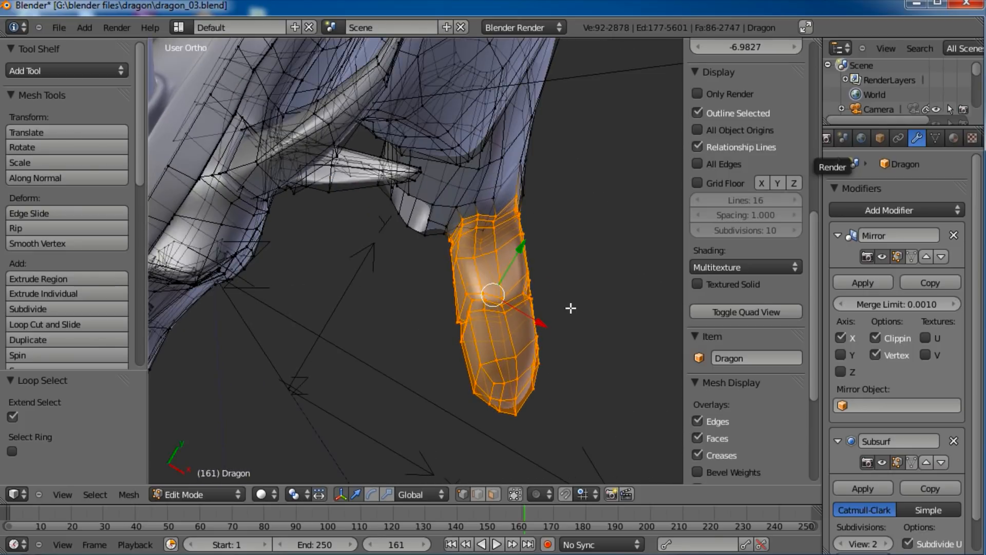
Step: Duplicate the selected toe, place the copy in front of the opening in the foot and rotate it to point forward
{"action": "key", "text": "shift+d"}
{"action": "left_click", "coordinate": [456, 331]}
{"action": "key", "text": "r"}
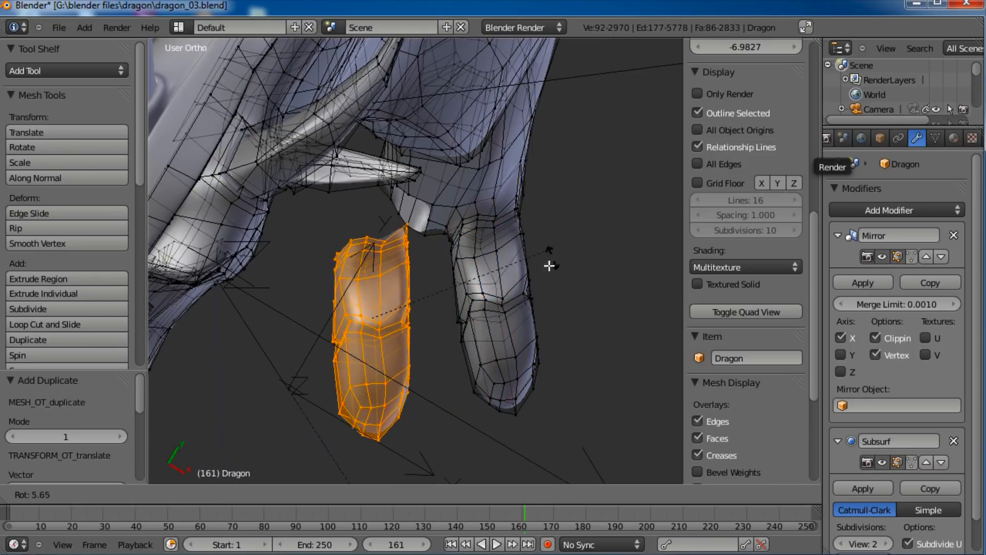
{"action": "left_click", "coordinate": [532, 336]}
{"action": "middle_click_drag", "start_coordinate": [532, 337], "coordinate": [455, 334]}
Step: Move the duplicated toe -0.123 along X and scale it to 1.121
{"action": "key", "text": "g"}
{"action": "key", "text": "x"}
{"action": "left_click", "coordinate": [442, 336]}
{"action": "key", "text": "s"}
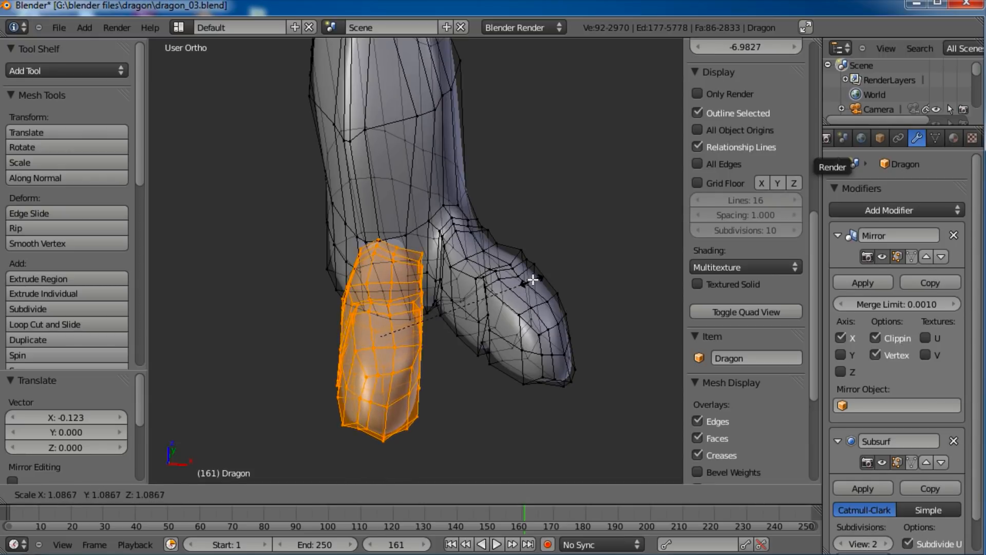
{"action": "left_click", "coordinate": [537, 273]}
Step: Set the transform orientation to View and check the duplicated toe's alignment with the foot from several angles
{"action": "middle_click_drag", "start_coordinate": [389, 342], "coordinate": [436, 213]}
{"action": "key", "text": "KP_1"}
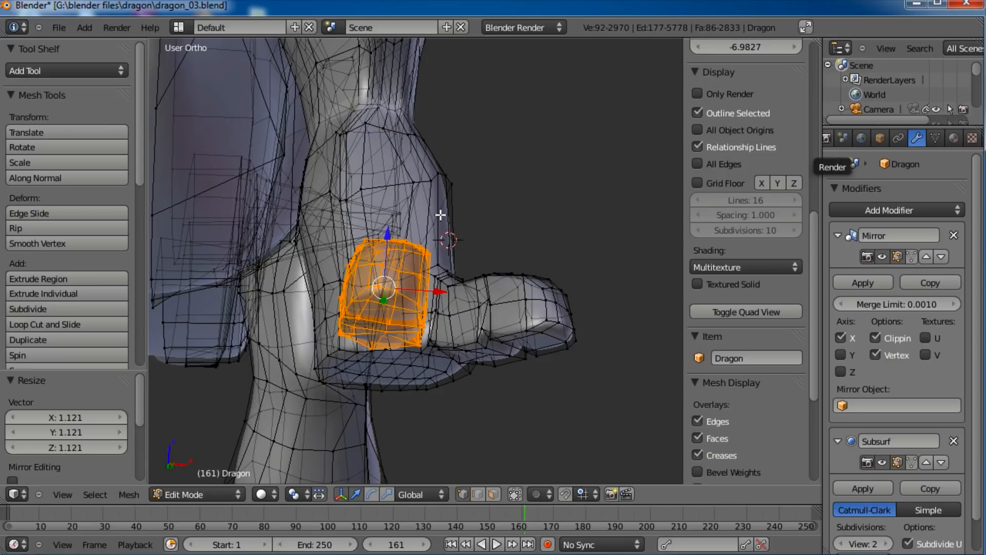
{"action": "scroll", "coordinate": [441, 215], "scroll_direction": "up", "scroll_amount": 2}
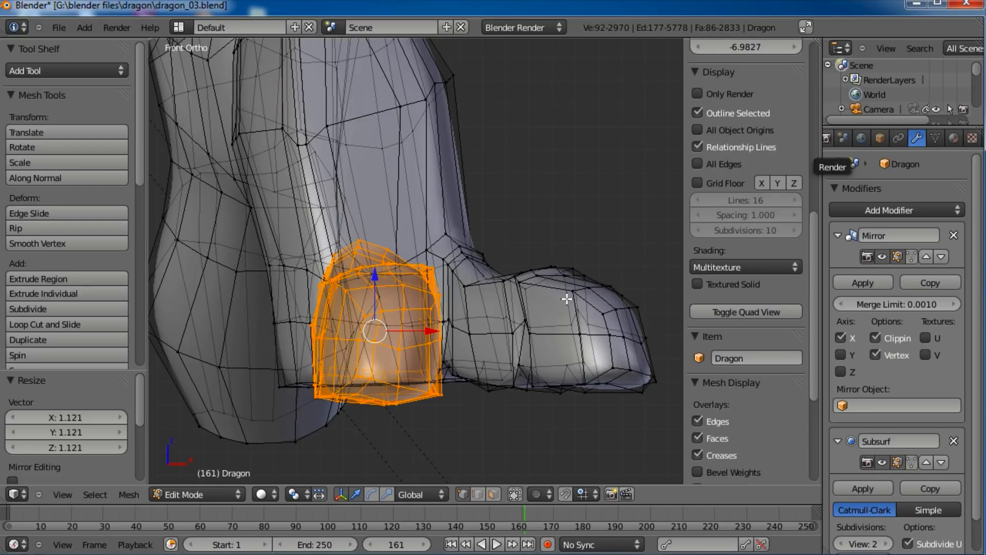
{"action": "left_click", "coordinate": [415, 493]}
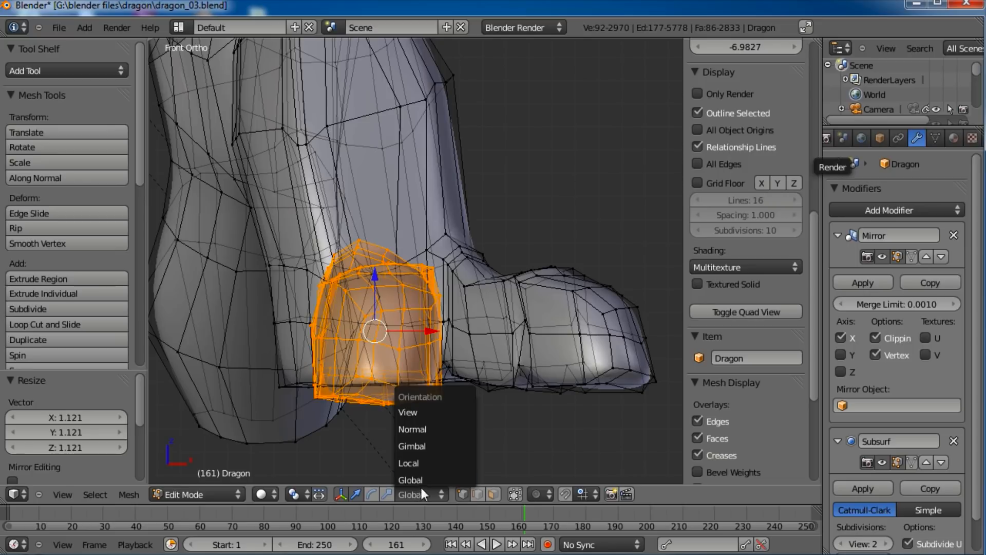
{"action": "left_click", "coordinate": [418, 412]}
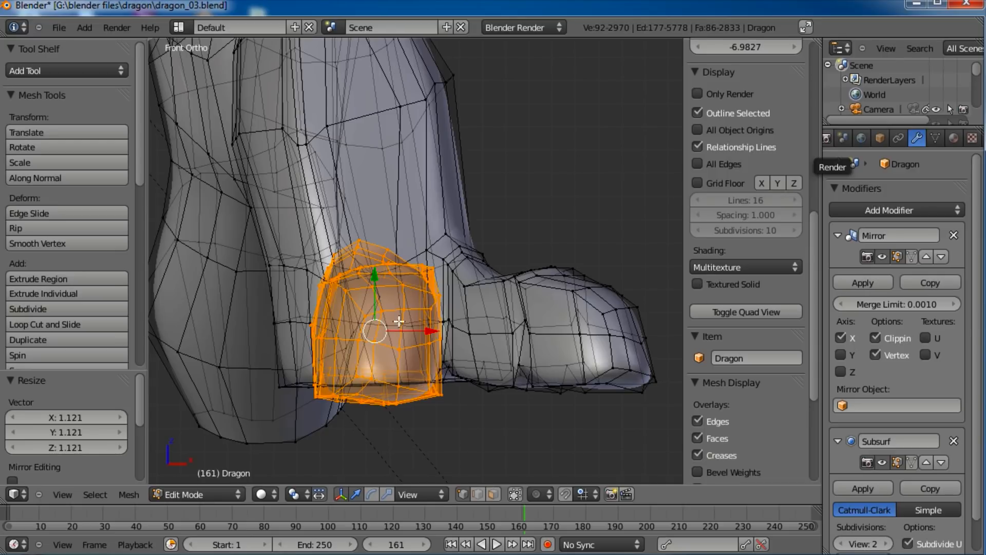
{"action": "middle_click_drag", "start_coordinate": [471, 217], "coordinate": [509, 180], "text": "shift"}
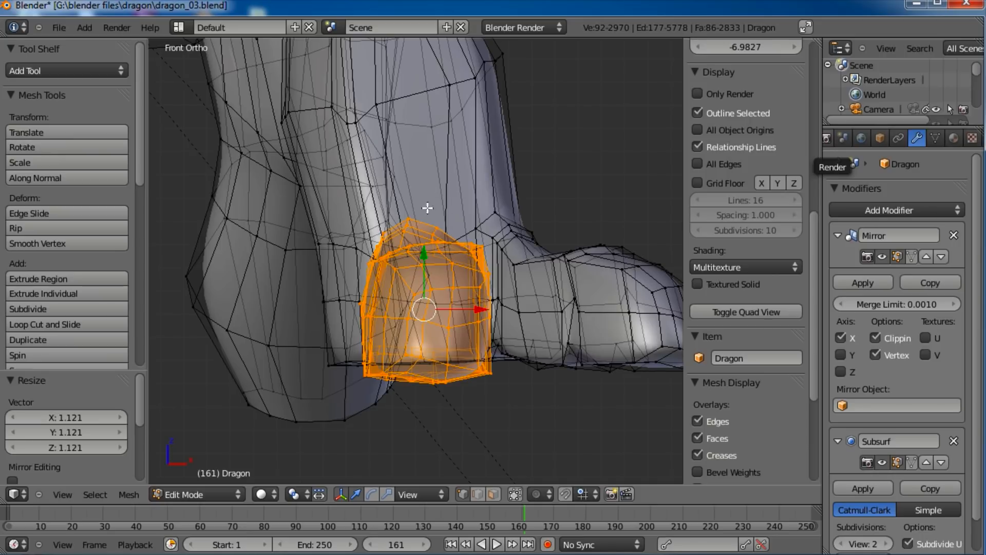
{"action": "middle_click_drag", "start_coordinate": [605, 93], "coordinate": [582, 213]}
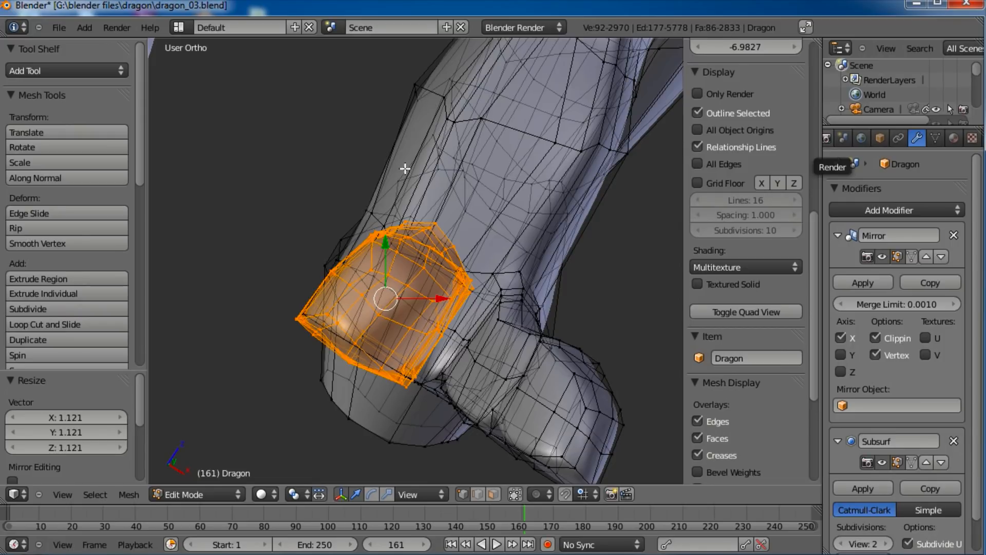
{"action": "middle_click_drag", "start_coordinate": [563, 144], "coordinate": [558, 291]}
{"action": "middle_click_drag", "start_coordinate": [517, 168], "coordinate": [507, 219]}
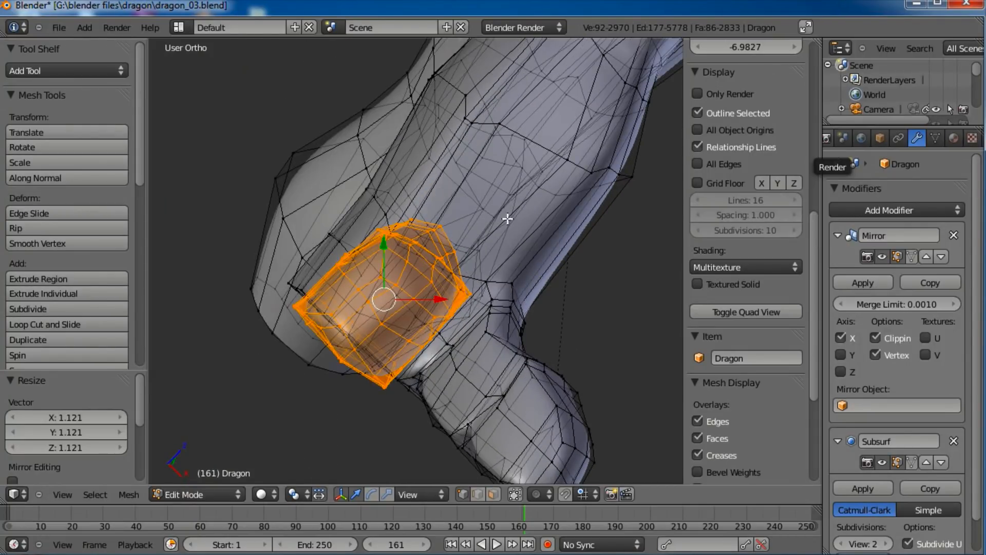
{"action": "middle_click_drag", "start_coordinate": [585, 134], "coordinate": [415, 420]}
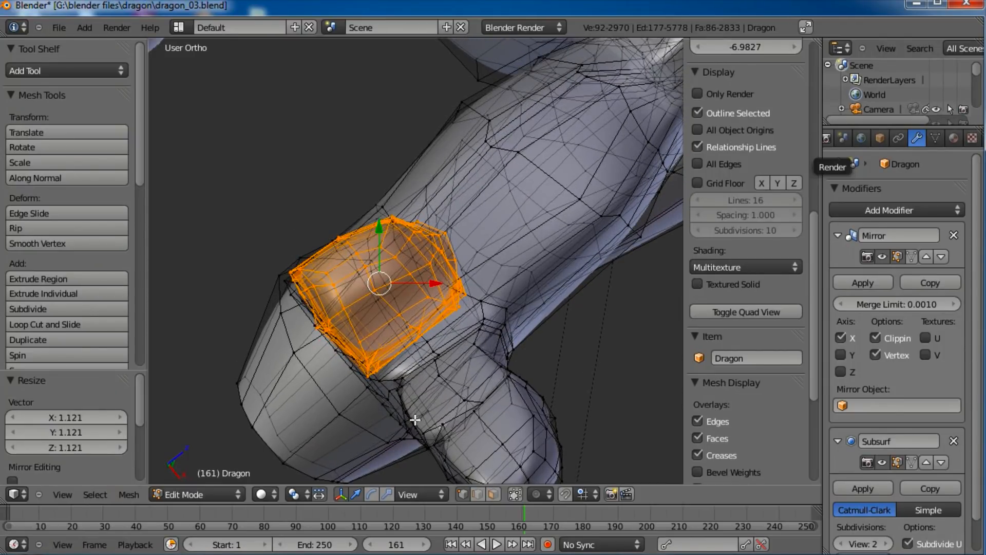
Step: Activate the scale manipulator and enlarge the duplicated toe by a factor of 1.173
{"action": "left_click", "coordinate": [387, 498]}
{"action": "left_click_drag", "start_coordinate": [379, 226], "coordinate": [380, 213]}
{"action": "middle_click_drag", "start_coordinate": [406, 333], "coordinate": [504, 288]}
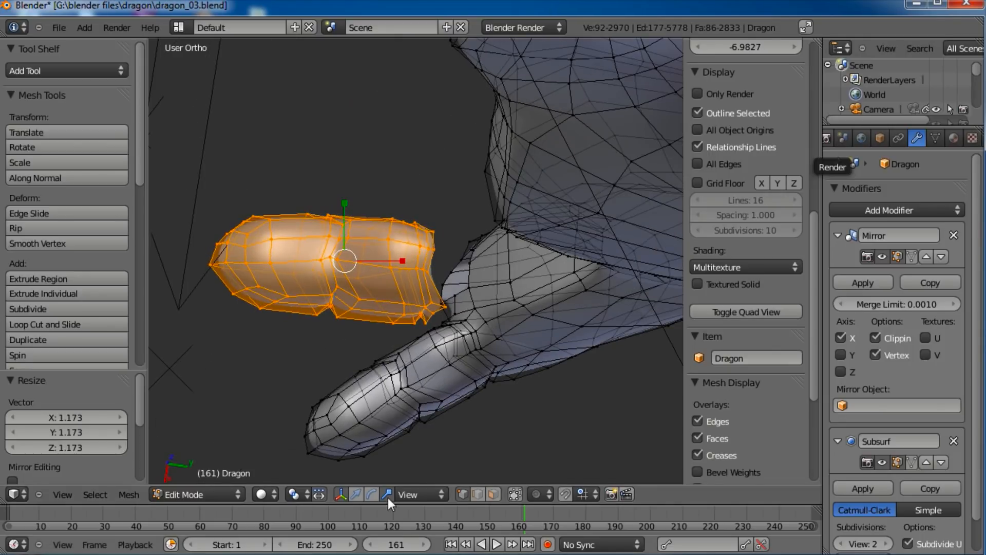
Step: Set the transform orientation to Global and bring the foot's toe opening into close view
{"action": "left_click", "coordinate": [419, 494]}
{"action": "left_click", "coordinate": [418, 494]}
{"action": "left_click", "coordinate": [421, 494]}
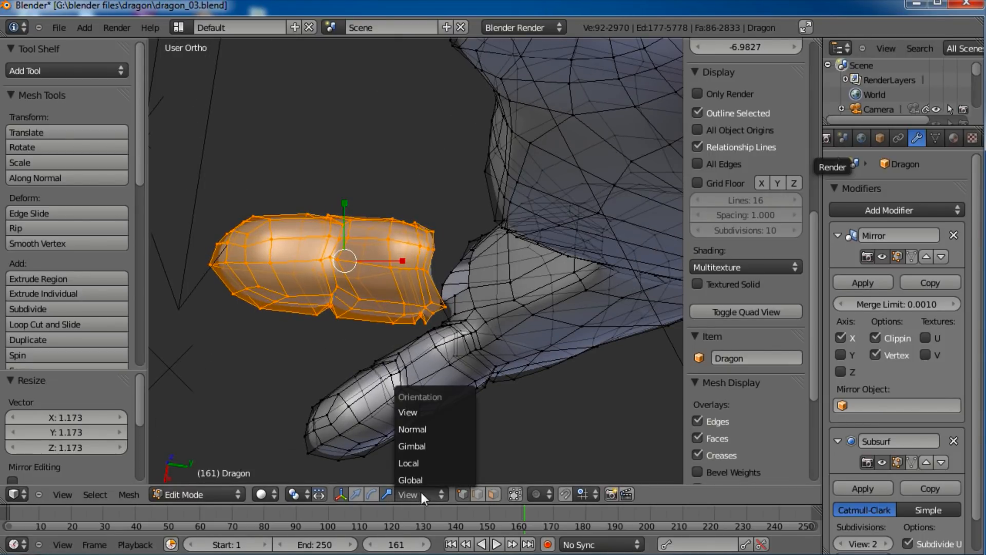
{"action": "left_click", "coordinate": [421, 480]}
{"action": "middle_click_drag", "start_coordinate": [504, 406], "coordinate": [412, 392]}
{"action": "scroll", "coordinate": [412, 392], "scroll_direction": "up", "scroll_amount": 6}
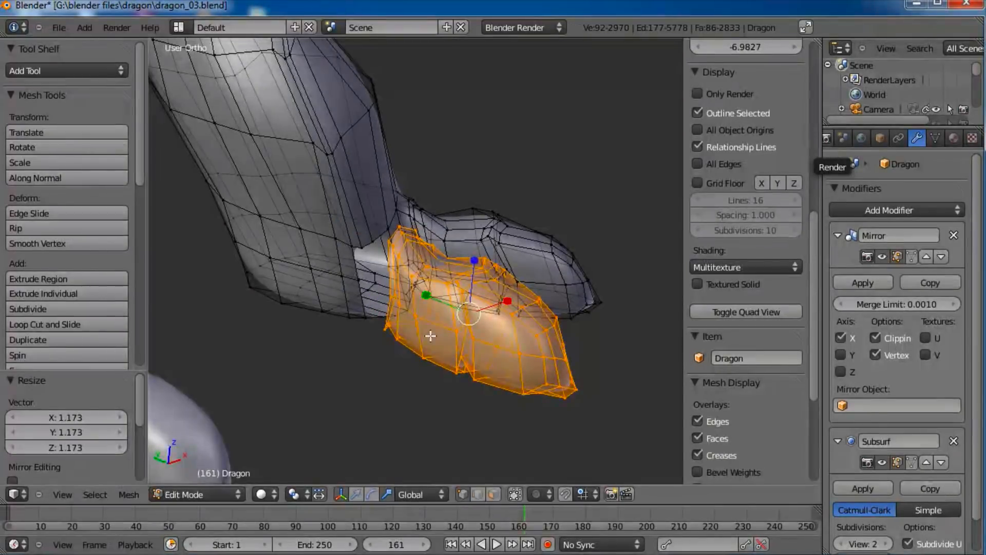
Step: Reposition the individual vertices along the upper and side rim of the foot opening to widen it
{"action": "right_click", "coordinate": [410, 376]}
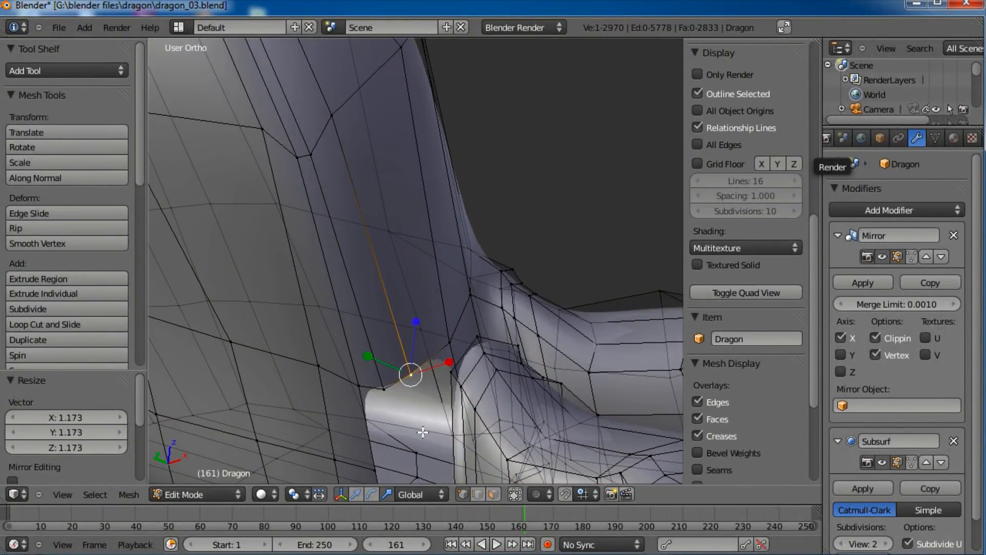
{"action": "middle_click_drag", "start_coordinate": [444, 414], "coordinate": [462, 347], "text": "shift"}
{"action": "key", "text": "g"}
{"action": "left_click", "coordinate": [454, 317]}
{"action": "key", "text": "g"}
{"action": "left_click", "coordinate": [412, 288]}
{"action": "key", "text": "g"}
{"action": "left_click", "coordinate": [364, 281]}
{"action": "key", "text": "g"}
{"action": "left_click", "coordinate": [403, 381]}
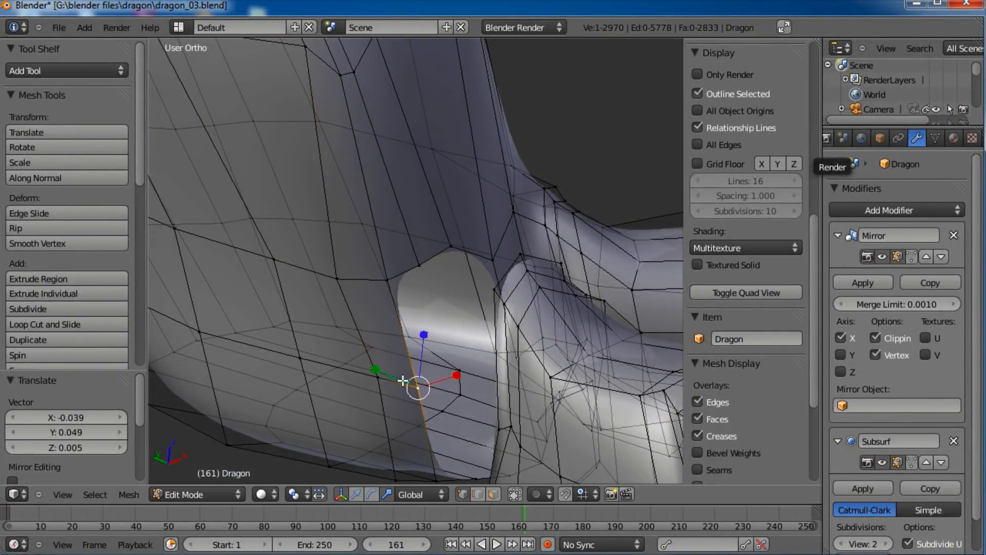
Step: Shift the paired side vertices of the foot opening outward together and adjust the neighbouring rim vertices to round the outline
{"action": "right_click", "coordinate": [379, 378], "text": "shift"}
{"action": "key", "text": "g"}
{"action": "left_click", "coordinate": [406, 380]}
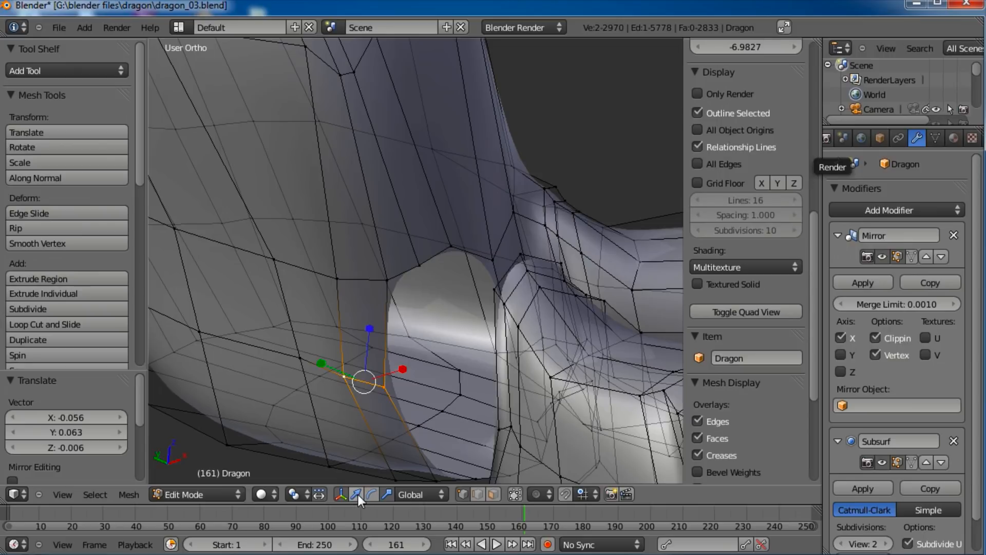
{"action": "mouse_move", "coordinate": [443, 420]}
{"action": "middle_mouse_down", "text": "shift"}
{"action": "mouse_move", "coordinate": [425, 387]}
{"action": "mouse_move", "coordinate": [433, 315]}
{"action": "mouse_move", "coordinate": [428, 379]}
{"action": "mouse_move", "coordinate": [405, 445]}
{"action": "mouse_move", "coordinate": [433, 406]}
{"action": "middle_mouse_up", "text": "shift"}
{"action": "key", "text": "g"}
{"action": "left_click", "coordinate": [436, 376]}
{"action": "right_click", "coordinate": [394, 355]}
{"action": "key", "text": "g"}
{"action": "left_click", "coordinate": [384, 343]}
Step: Adjust four more vertices around the foot opening from other angles to even out its rim
{"action": "middle_click_drag", "start_coordinate": [422, 347], "coordinate": [519, 302]}
{"action": "right_click", "coordinate": [511, 249]}
{"action": "key", "text": "g"}
{"action": "left_click", "coordinate": [535, 229]}
{"action": "right_click", "coordinate": [495, 208]}
{"action": "key", "text": "g"}
{"action": "left_click", "coordinate": [506, 203]}
{"action": "right_click", "coordinate": [451, 202]}
{"action": "key", "text": "g"}
{"action": "left_click", "coordinate": [452, 201]}
{"action": "middle_click_drag", "start_coordinate": [610, 306], "coordinate": [546, 258]}
{"action": "right_click", "coordinate": [550, 254]}
{"action": "key", "text": "g"}
{"action": "left_click", "coordinate": [560, 250]}
Step: Select the whole linked duplicated toe and move it 0.132 along Y and -0.095 along X toward the foot opening
{"action": "middle_click_drag", "start_coordinate": [418, 387], "coordinate": [445, 290]}
{"action": "middle_click_drag", "start_coordinate": [440, 230], "coordinate": [448, 267]}
{"action": "right_click", "coordinate": [557, 258]}
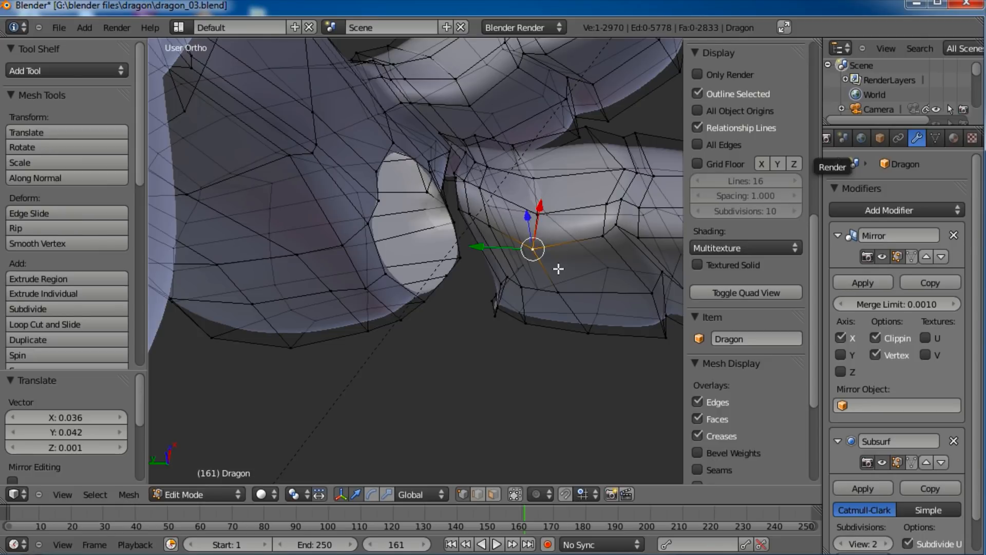
{"action": "key", "text": "ctrl+l"}
{"action": "middle_click_drag", "start_coordinate": [558, 268], "coordinate": [547, 348]}
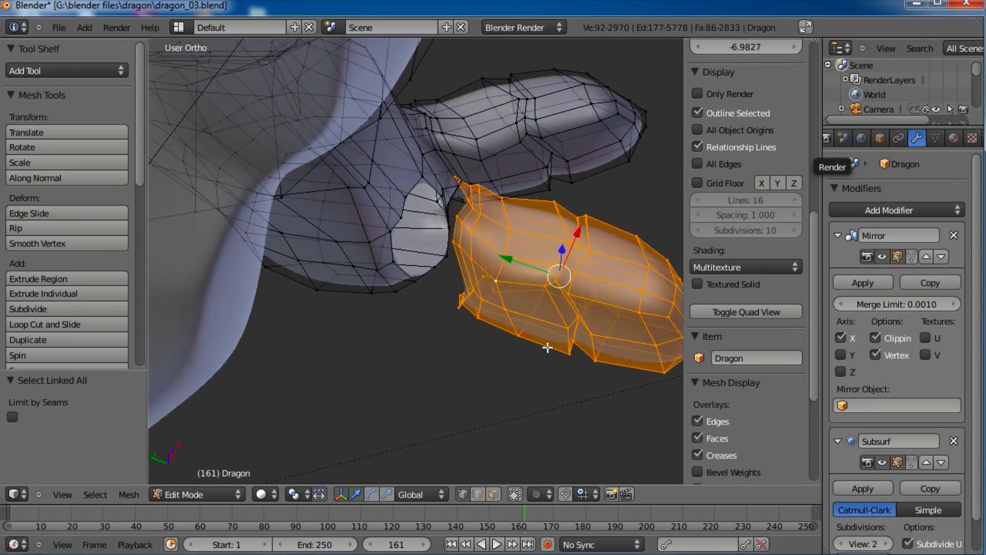
{"action": "key", "text": "g"}
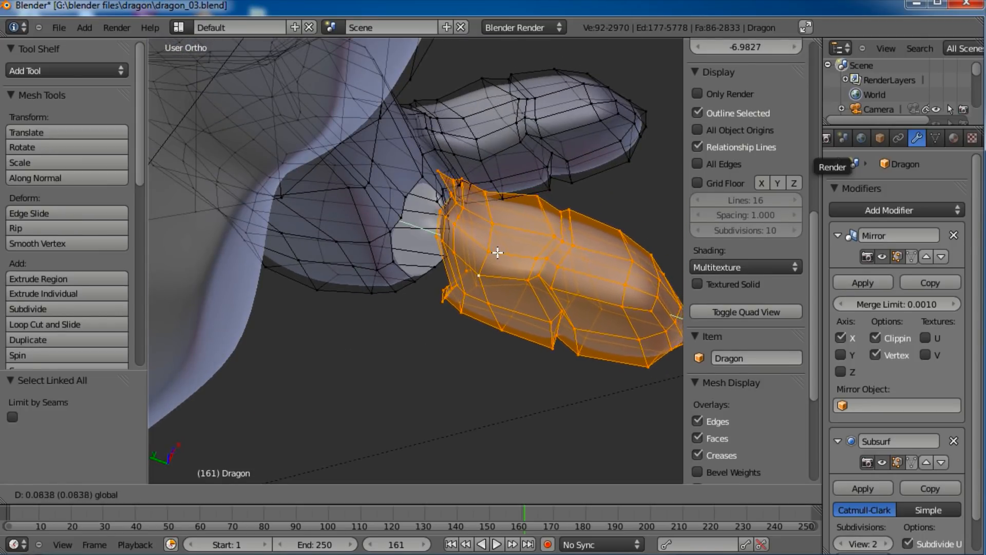
{"action": "left_click", "coordinate": [599, 270]}
{"action": "middle_click_drag", "start_coordinate": [580, 342], "coordinate": [480, 401]}
{"action": "key", "text": "g"}
{"action": "key", "text": "x"}
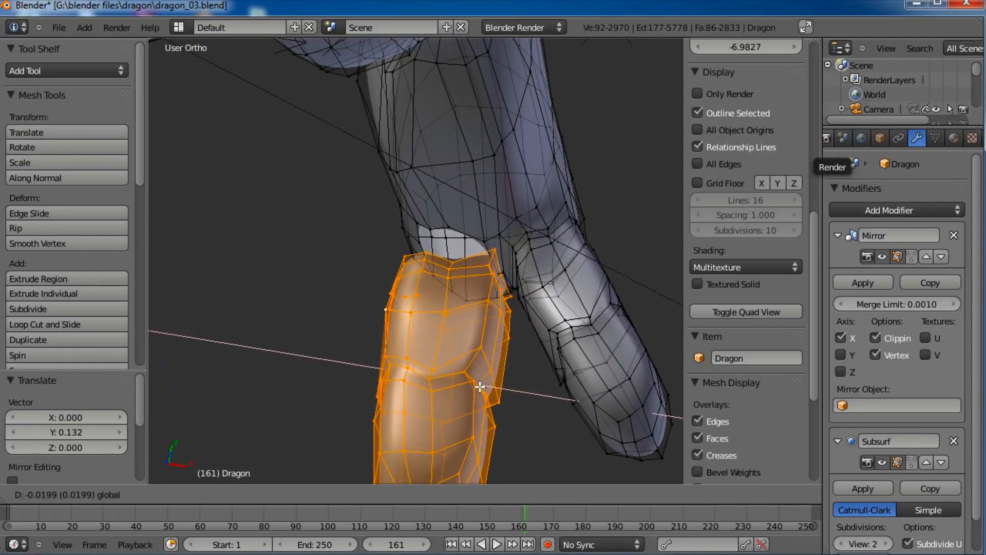
{"action": "left_click", "coordinate": [471, 383]}
Step: Create two adjoining faces between the duplicated toe's rim and the foot opening on the side facing the first toe
{"action": "scroll", "coordinate": [469, 378], "scroll_direction": "up", "scroll_amount": 4}
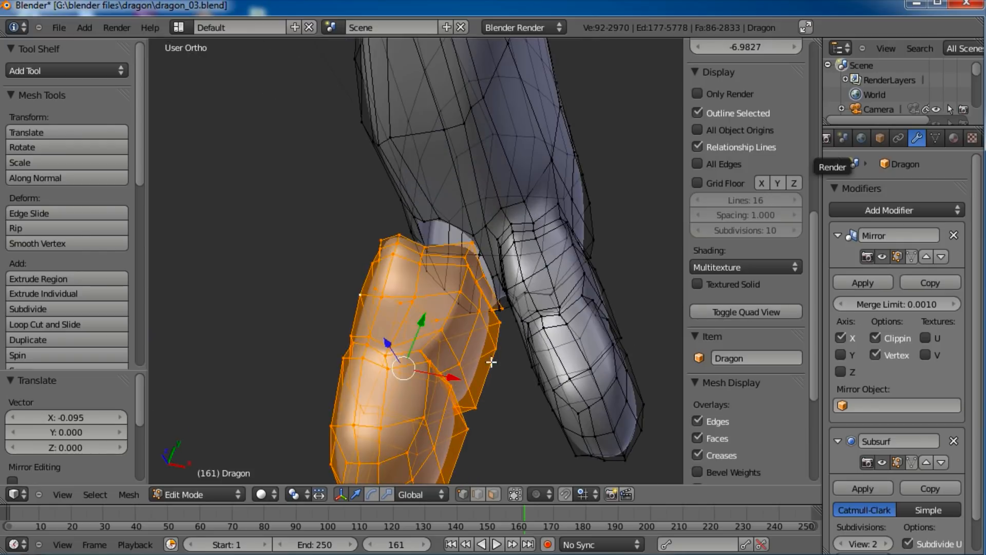
{"action": "right_click", "coordinate": [537, 208]}
{"action": "right_click", "coordinate": [533, 223], "text": "shift"}
{"action": "right_click", "coordinate": [558, 291], "text": "shift"}
{"action": "right_click", "coordinate": [575, 294], "text": "shift"}
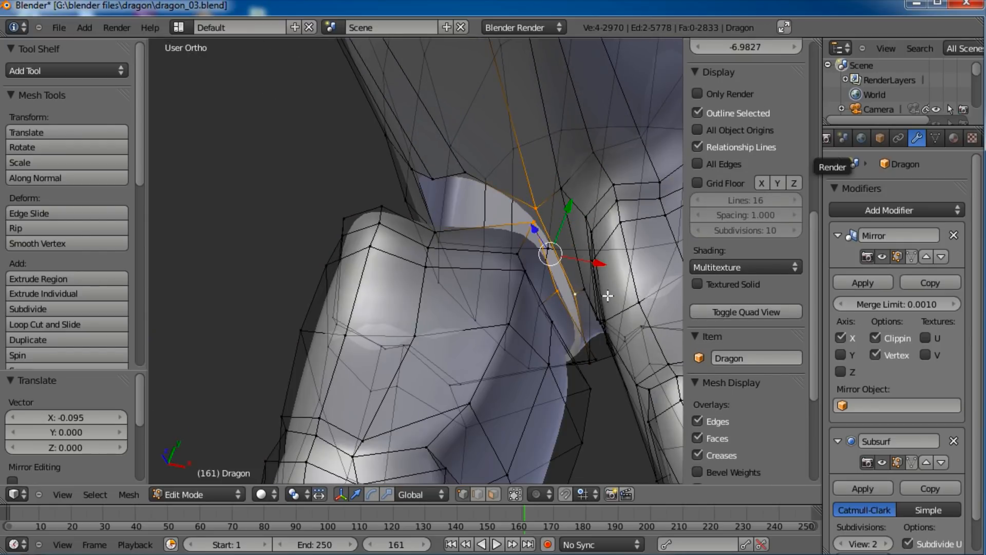
{"action": "key", "text": "f"}
{"action": "middle_click_drag", "start_coordinate": [535, 356], "coordinate": [546, 313]}
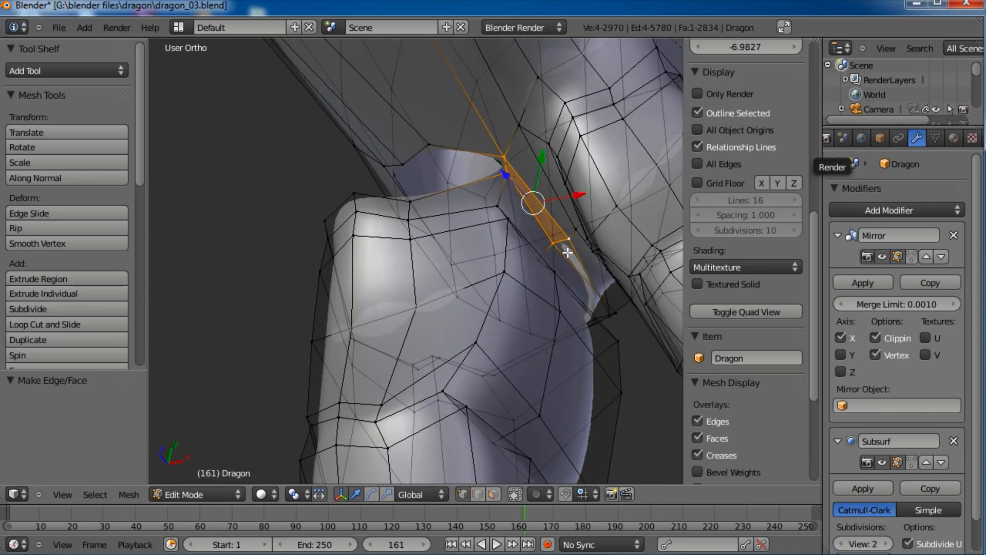
{"action": "right_click", "coordinate": [568, 239]}
{"action": "right_click", "coordinate": [553, 243], "text": "shift"}
{"action": "right_click", "coordinate": [604, 315], "text": "shift"}
{"action": "key", "text": "f"}
Step: Move the facing rim vertices of the foot opening and the duplicated toe to even out the gap beside the new faces
{"action": "middle_click_drag", "start_coordinate": [625, 331], "coordinate": [437, 178]}
{"action": "right_click", "coordinate": [452, 163]}
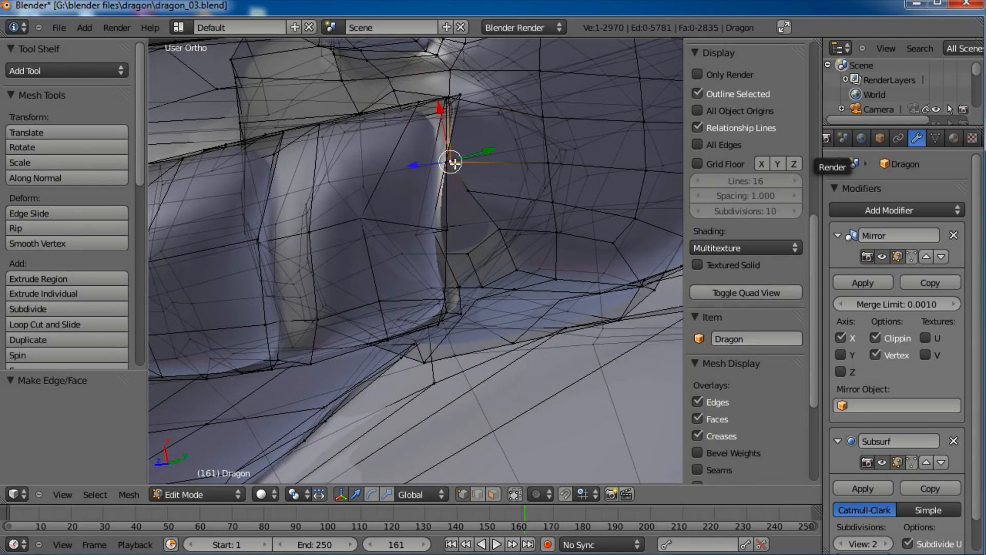
{"action": "key", "text": "g"}
{"action": "left_click", "coordinate": [496, 161]}
{"action": "middle_click_drag", "start_coordinate": [584, 144], "coordinate": [506, 177]}
{"action": "key", "text": "g"}
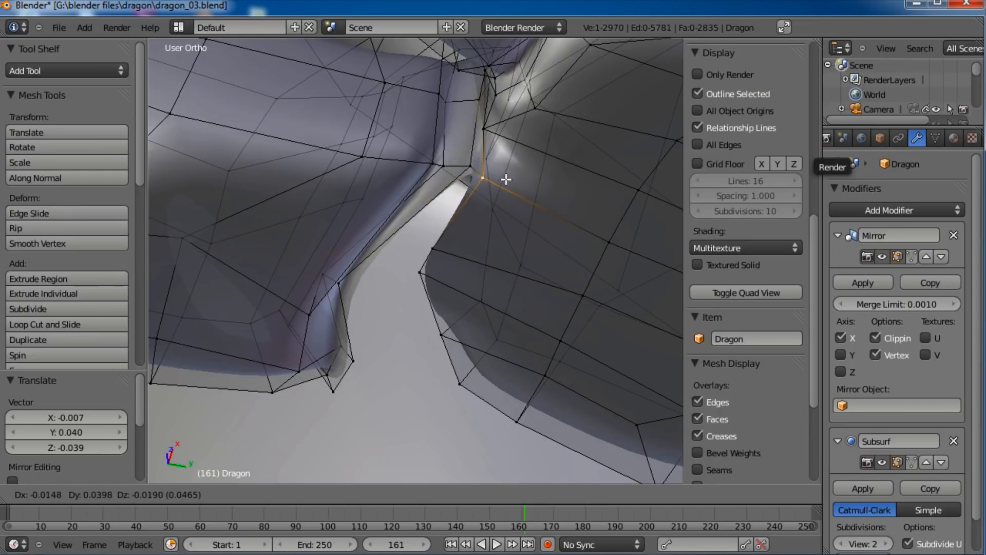
{"action": "left_click", "coordinate": [498, 177]}
{"action": "key", "text": "g"}
{"action": "left_click", "coordinate": [374, 275]}
{"action": "right_click", "coordinate": [337, 279]}
{"action": "key", "text": "g"}
{"action": "left_click", "coordinate": [401, 261]}
Step: Fill the next two faces across the gap between the duplicated toe's rim and the foot opening
{"action": "middle_click_drag", "start_coordinate": [405, 293], "coordinate": [422, 241]}
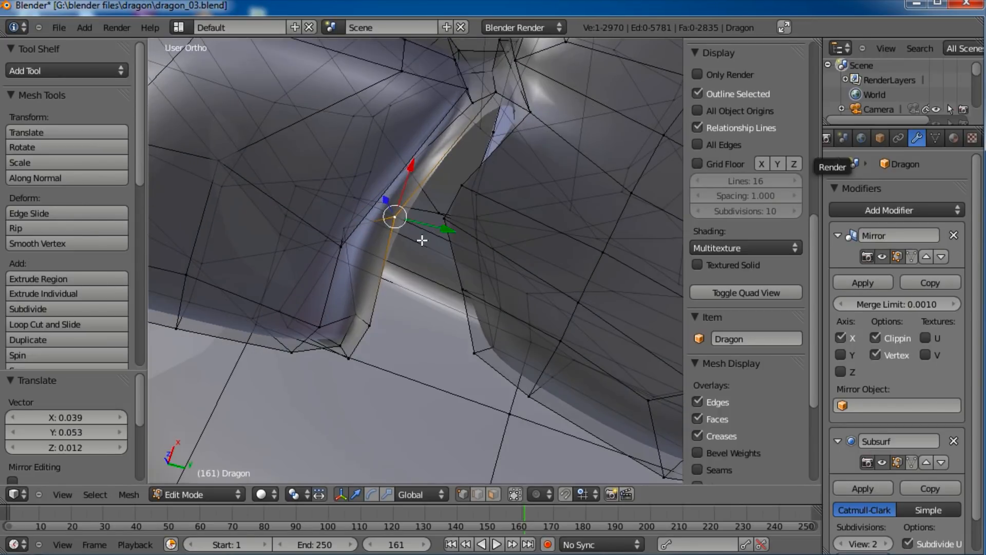
{"action": "right_click", "coordinate": [528, 118], "text": "shift"}
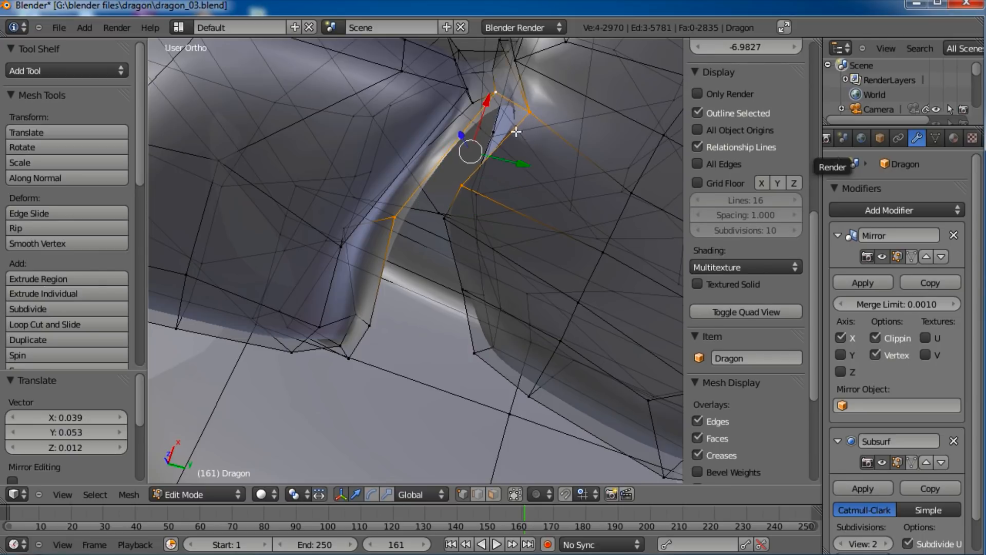
{"action": "key", "text": "f"}
{"action": "middle_click_drag", "start_coordinate": [412, 281], "coordinate": [428, 233]}
{"action": "right_click", "coordinate": [458, 156]}
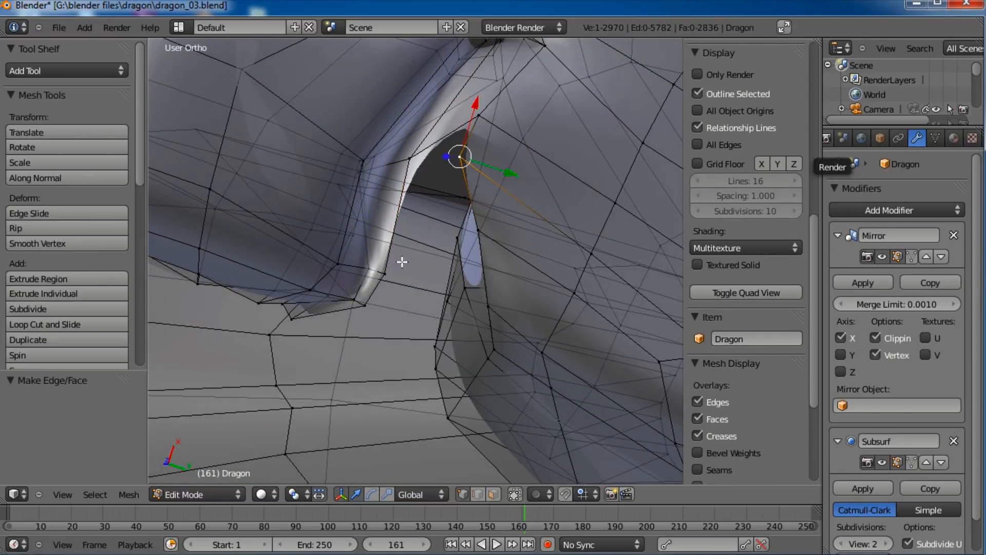
{"action": "right_click", "coordinate": [414, 159], "text": "shift"}
{"action": "right_click", "coordinate": [477, 123], "text": "shift"}
{"action": "key", "text": "f"}
Step: Select two vertices on each side of the narrow gap between toe and foot and fill them with a face
{"action": "middle_click_drag", "start_coordinate": [493, 218], "coordinate": [433, 171]}
{"action": "right_click", "coordinate": [400, 165]}
{"action": "right_click", "coordinate": [395, 188], "text": "shift"}
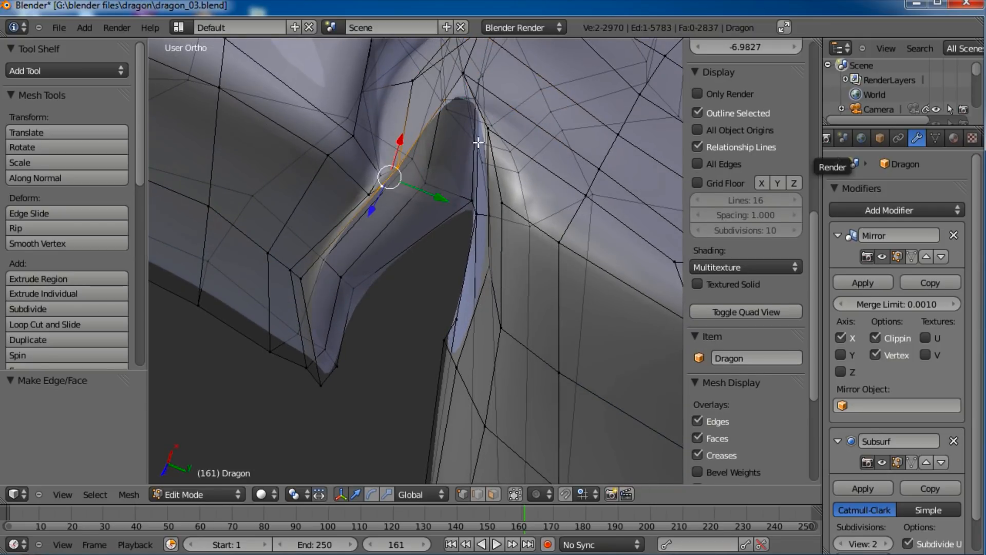
{"action": "middle_click_drag", "start_coordinate": [522, 159], "coordinate": [486, 169]}
{"action": "right_click", "coordinate": [502, 128], "text": "shift"}
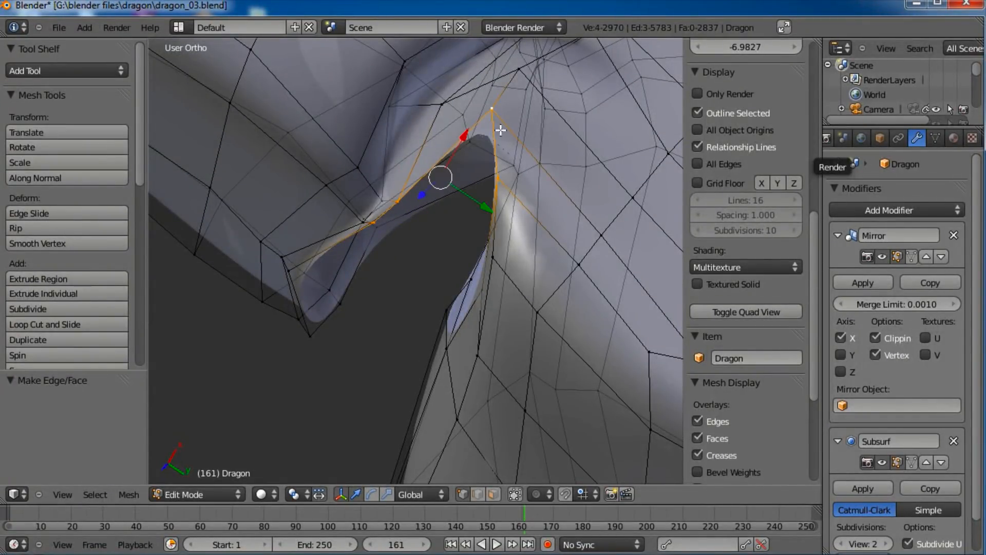
{"action": "middle_click_drag", "start_coordinate": [502, 128], "coordinate": [465, 241]}
{"action": "key", "text": "f"}
Step: Nudge the rim vertices at the corner of the remaining opening to smooth the joint between toe and foot
{"action": "middle_click_drag", "start_coordinate": [431, 280], "coordinate": [466, 276]}
{"action": "right_click", "coordinate": [440, 251]}
{"action": "key", "text": "g"}
{"action": "left_click", "coordinate": [454, 244]}
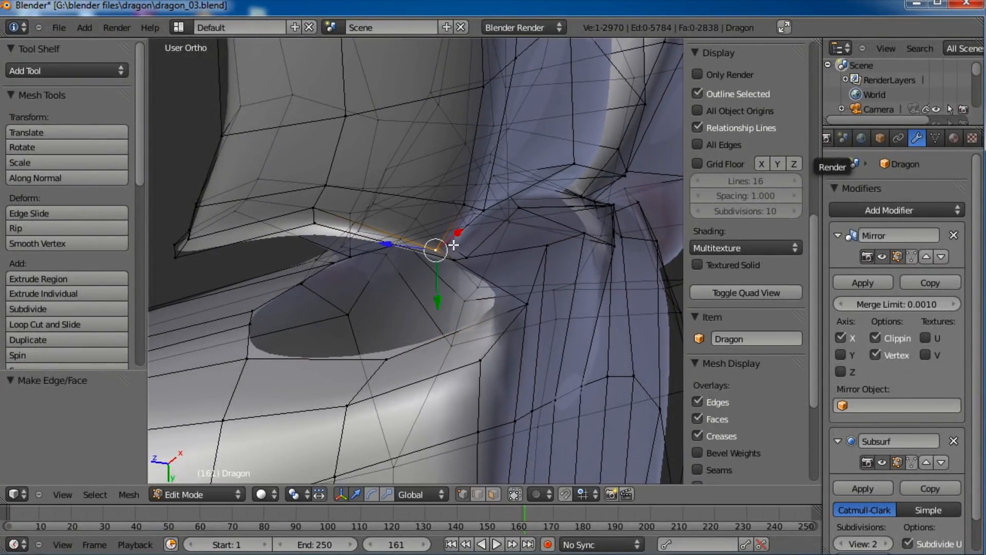
{"action": "right_click", "coordinate": [453, 245], "text": "shift"}
{"action": "right_click", "coordinate": [468, 256], "text": "shift"}
{"action": "key", "text": "g"}
{"action": "left_click", "coordinate": [498, 240]}
{"action": "right_click", "coordinate": [462, 253]}
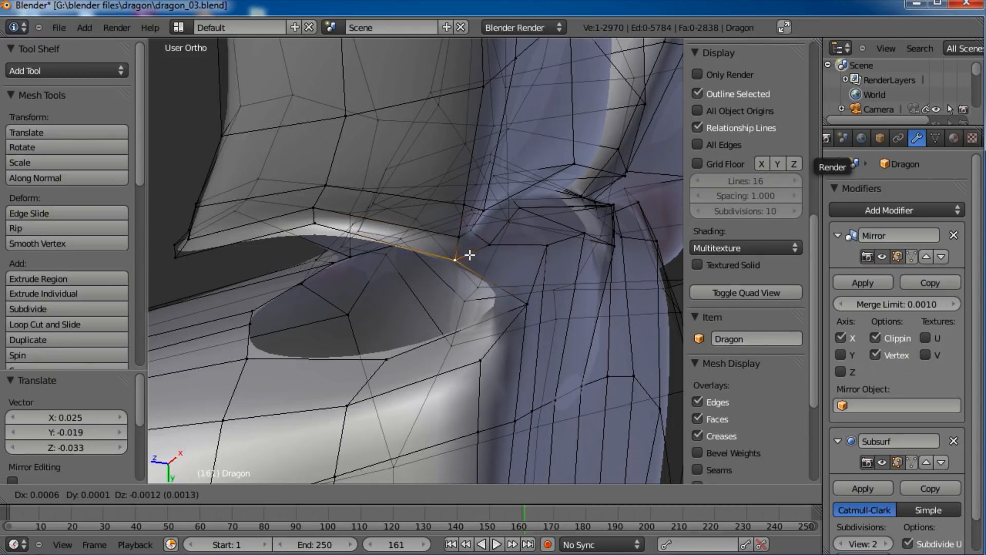
Step: Select facing rim vertices on opposite sides of the remaining opening between the toe and the foot
{"action": "right_click", "coordinate": [315, 224]}
{"action": "right_click", "coordinate": [394, 355], "text": "shift"}
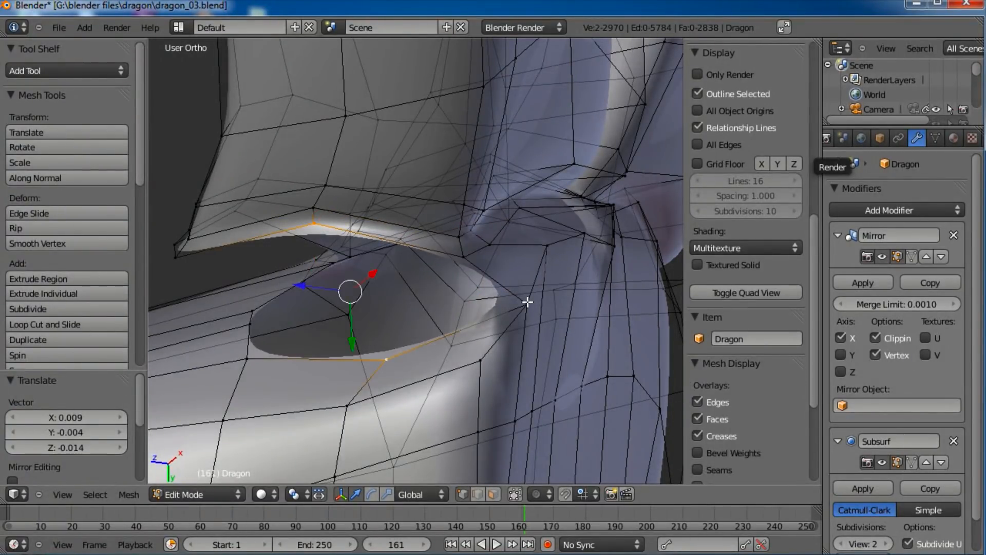
Step: Fill a face across the open gap at the toe's base using its upper and lower rim vertices
{"action": "right_click", "coordinate": [529, 298], "text": "shift"}
{"action": "right_click", "coordinate": [454, 257], "text": "shift"}
{"action": "key", "text": "f"}
Step: Fill the next face between the toe's base loop and the foot's rim on the other side of the gap
{"action": "middle_click_drag", "start_coordinate": [440, 280], "coordinate": [282, 262]}
{"action": "right_click", "coordinate": [244, 252]}
{"action": "right_click", "coordinate": [259, 359], "text": "shift"}
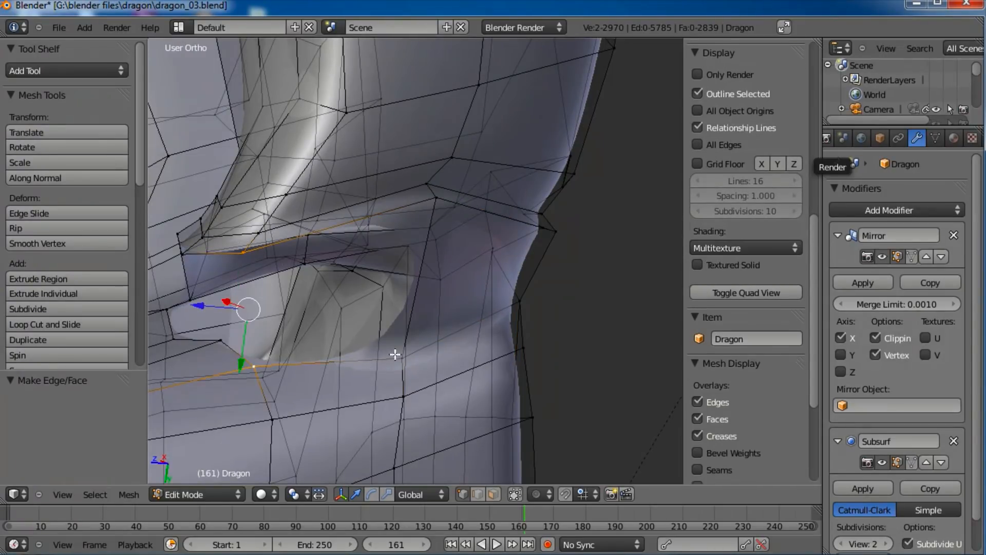
{"action": "right_click", "coordinate": [396, 352], "text": "shift"}
{"action": "right_click", "coordinate": [429, 205], "text": "shift"}
{"action": "middle_click_drag", "start_coordinate": [335, 282], "coordinate": [348, 322]}
{"action": "key", "text": "f"}
Step: Fill another four-vertex face along the toe gap, extending the closed strip toward the remaining opening
{"action": "right_click", "coordinate": [348, 395]}
{"action": "right_click", "coordinate": [350, 323], "text": "shift"}
{"action": "right_click", "coordinate": [423, 305], "text": "shift"}
{"action": "right_click", "coordinate": [384, 395], "text": "shift"}
{"action": "key", "text": "f"}
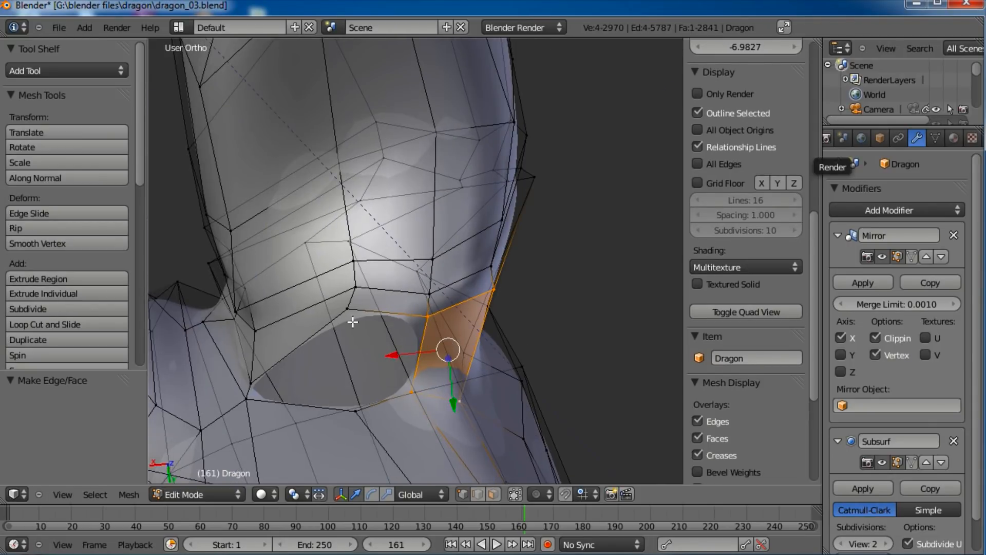
Step: Select the four vertices beside the newest face, two on the toe and two on the foot, and fill them
{"action": "right_click", "coordinate": [347, 309]}
{"action": "right_click", "coordinate": [359, 408], "text": "shift"}
{"action": "right_click", "coordinate": [413, 393], "text": "shift"}
{"action": "right_click", "coordinate": [427, 317], "text": "shift"}
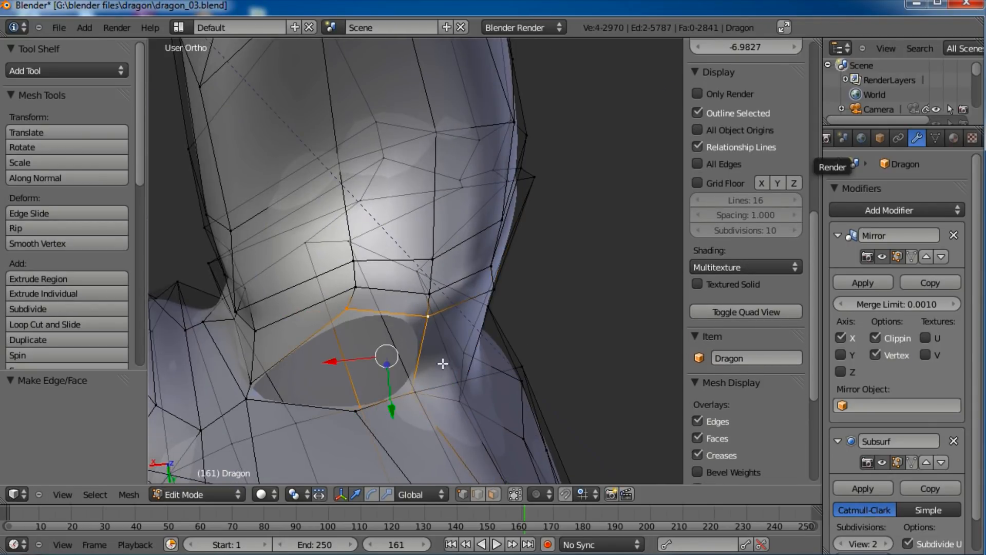
{"action": "middle_click_drag", "start_coordinate": [443, 364], "coordinate": [448, 382]}
{"action": "right_click", "coordinate": [357, 435]}
{"action": "right_click", "coordinate": [355, 337], "text": "shift"}
{"action": "right_click", "coordinate": [433, 339], "text": "shift"}
{"action": "right_click", "coordinate": [424, 401], "text": "shift"}
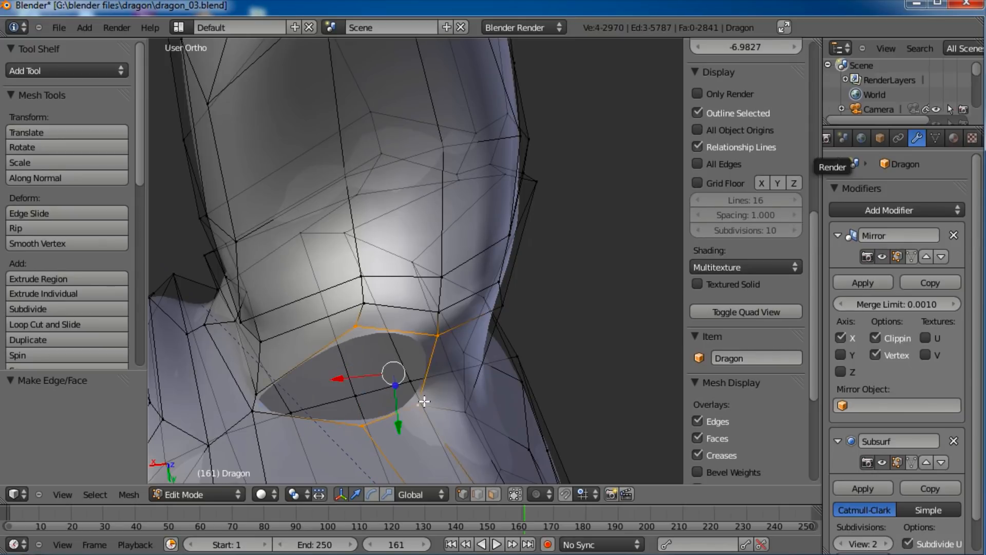
{"action": "key", "text": "f"}
Step: Close the last hole between toe and foot with a face and leave Edit Mode
{"action": "right_click", "coordinate": [356, 327]}
{"action": "right_click", "coordinate": [255, 393], "text": "shift"}
{"action": "right_click", "coordinate": [253, 411], "text": "shift"}
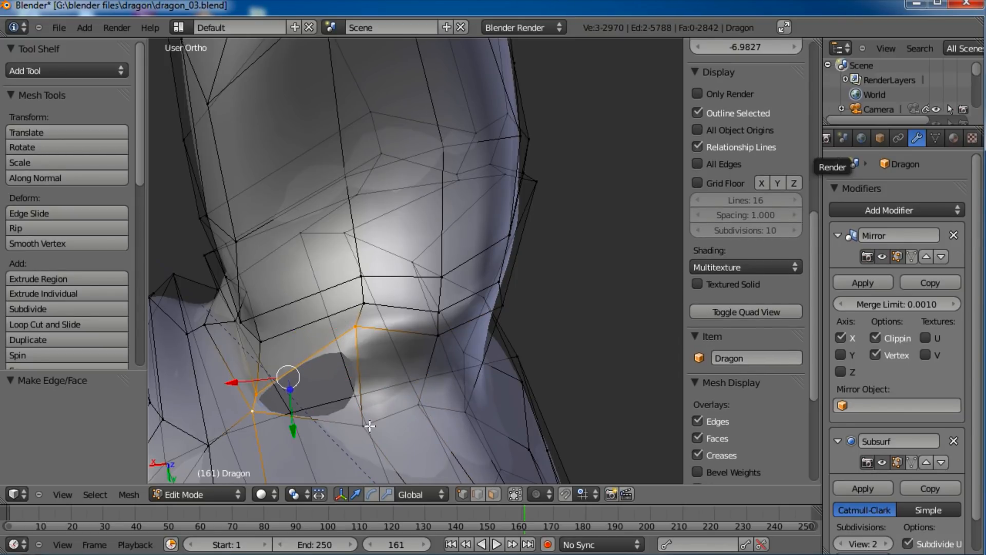
{"action": "key", "text": "f"}
{"action": "key", "text": "Tab"}
{"action": "middle_click_drag", "start_coordinate": [316, 331], "coordinate": [396, 309]}
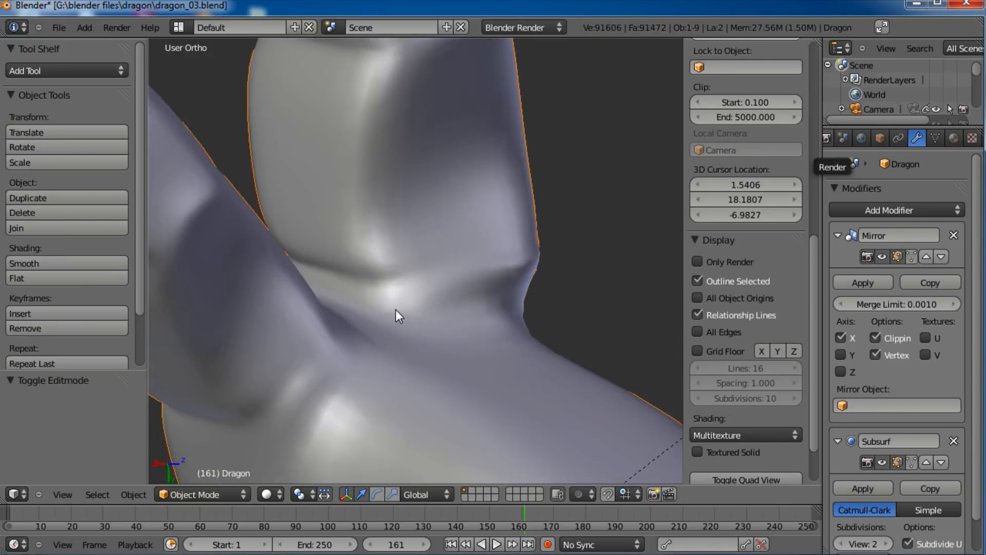
Step: Switch to Sculpt Mode and pull the underside of the inner toe's base outward with the Grab brush
{"action": "scroll", "coordinate": [482, 359], "scroll_direction": "down", "scroll_amount": 5}
{"action": "mouse_move", "coordinate": [482, 360]}
{"action": "middle_mouse_down"}
{"action": "mouse_move", "coordinate": [451, 292]}
{"action": "mouse_move", "coordinate": [392, 356]}
{"action": "mouse_move", "coordinate": [567, 383]}
{"action": "mouse_move", "coordinate": [379, 260]}
{"action": "mouse_move", "coordinate": [359, 387]}
{"action": "mouse_move", "coordinate": [429, 266]}
{"action": "mouse_move", "coordinate": [422, 344]}
{"action": "middle_mouse_up"}
{"action": "scroll", "coordinate": [430, 319], "scroll_direction": "up", "scroll_amount": 6}
{"action": "left_click", "coordinate": [210, 493]}
{"action": "left_click", "coordinate": [214, 439]}
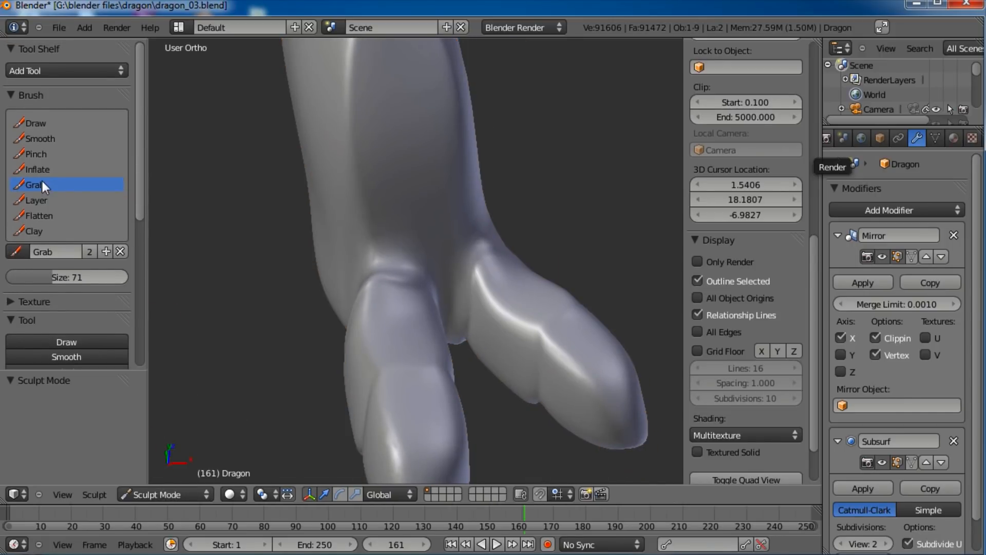
{"action": "mouse_move", "coordinate": [391, 287]}
{"action": "middle_mouse_down"}
{"action": "mouse_move", "coordinate": [434, 322]}
{"action": "mouse_move", "coordinate": [316, 331]}
{"action": "mouse_move", "coordinate": [481, 390]}
{"action": "middle_mouse_up"}
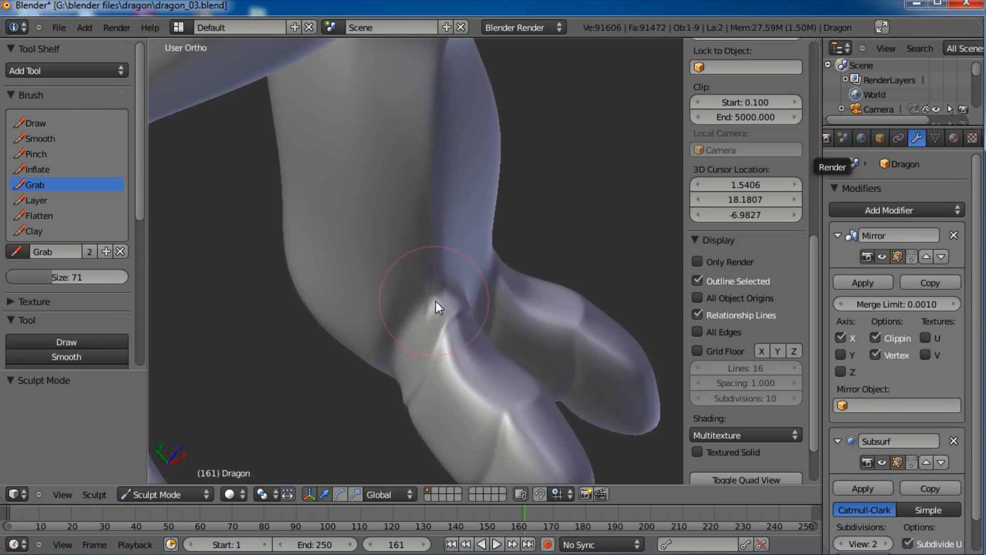
{"action": "middle_click_drag", "start_coordinate": [469, 346], "coordinate": [432, 394]}
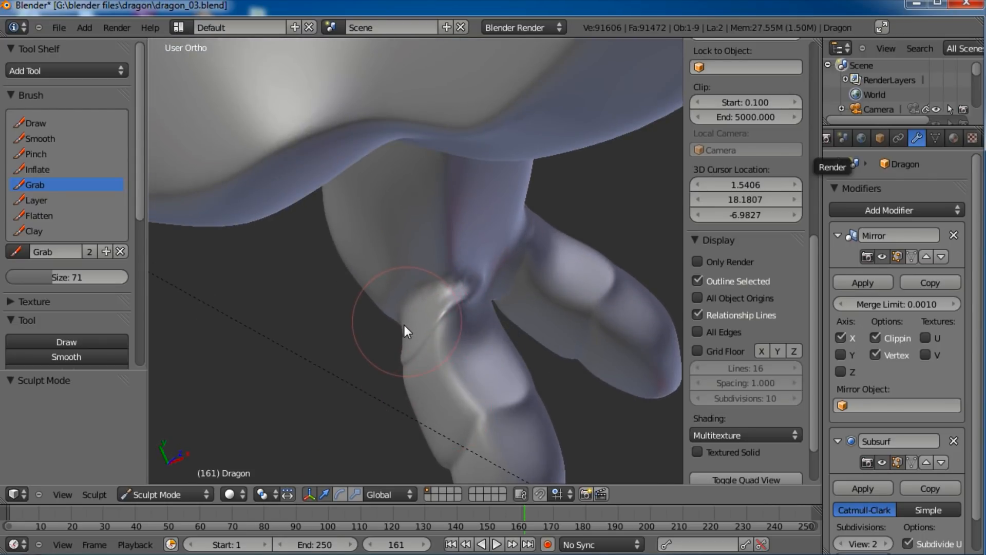
{"action": "mouse_move", "coordinate": [397, 333]}
{"action": "left_mouse_down"}
{"action": "mouse_move", "coordinate": [384, 349]}
{"action": "mouse_move", "coordinate": [380, 391]}
{"action": "left_mouse_up"}
{"action": "middle_click_drag", "start_coordinate": [482, 384], "coordinate": [442, 311]}
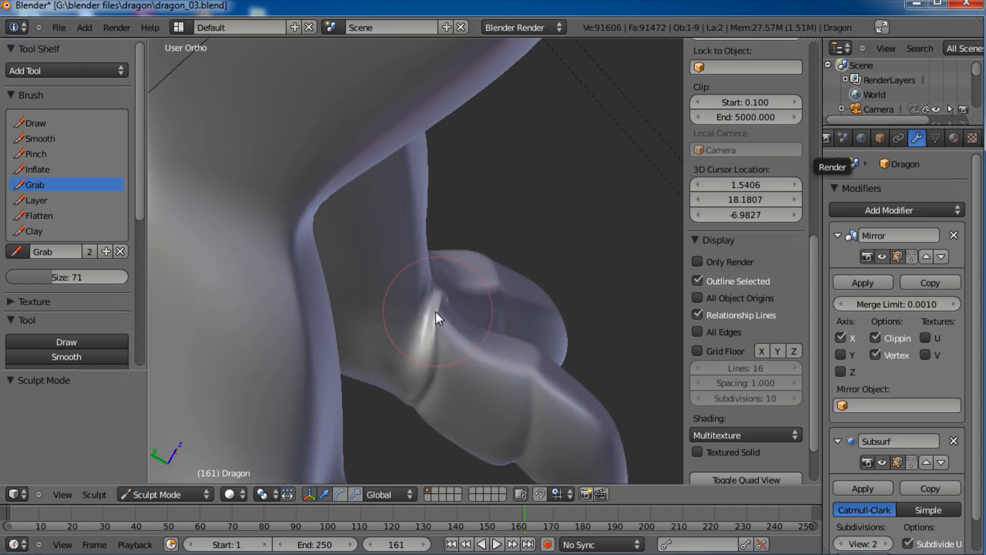
{"action": "middle_click_drag", "start_coordinate": [498, 343], "coordinate": [458, 270]}
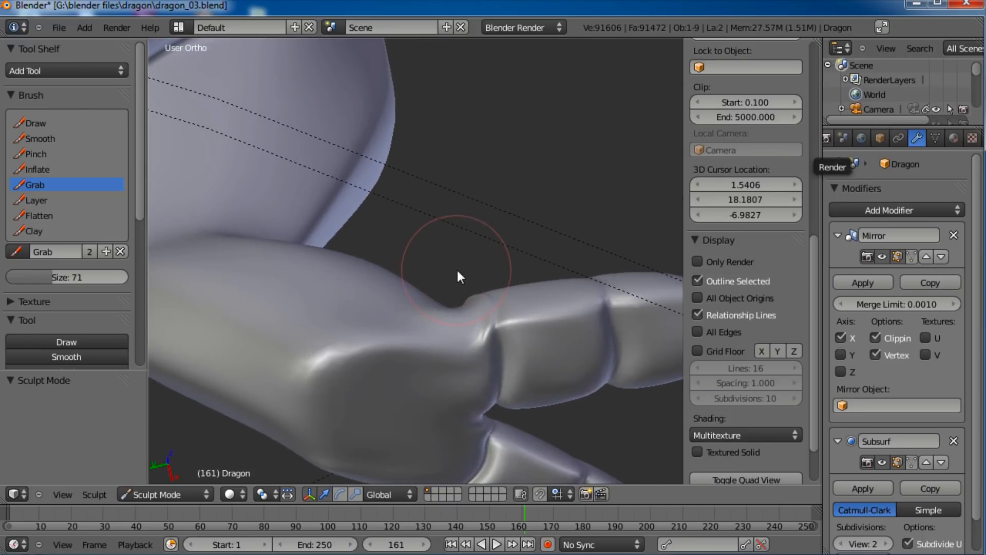
Step: Smooth the creases where the toes join the front foot with the Smooth brush
{"action": "left_click", "coordinate": [42, 138]}
{"action": "mouse_move", "coordinate": [390, 246]}
{"action": "middle_mouse_down"}
{"action": "mouse_move", "coordinate": [435, 270]}
{"action": "mouse_move", "coordinate": [461, 323]}
{"action": "middle_mouse_up"}
{"action": "left_click_drag", "start_coordinate": [479, 359], "coordinate": [480, 390]}
{"action": "middle_click_drag", "start_coordinate": [478, 399], "coordinate": [458, 288]}
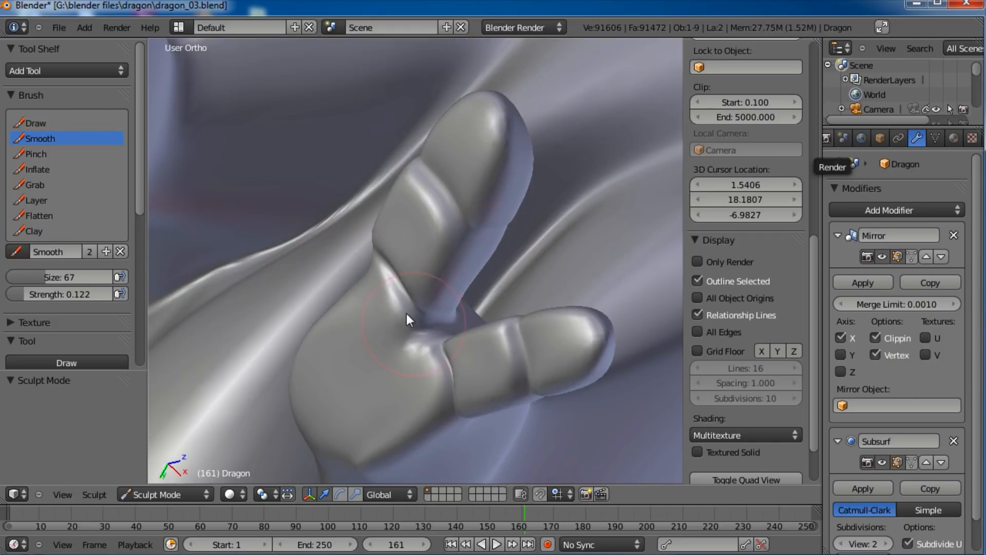
{"action": "middle_click_drag", "start_coordinate": [516, 261], "coordinate": [373, 308]}
{"action": "middle_click_drag", "start_coordinate": [404, 264], "coordinate": [356, 245]}
{"action": "left_click_drag", "start_coordinate": [355, 258], "coordinate": [343, 301]}
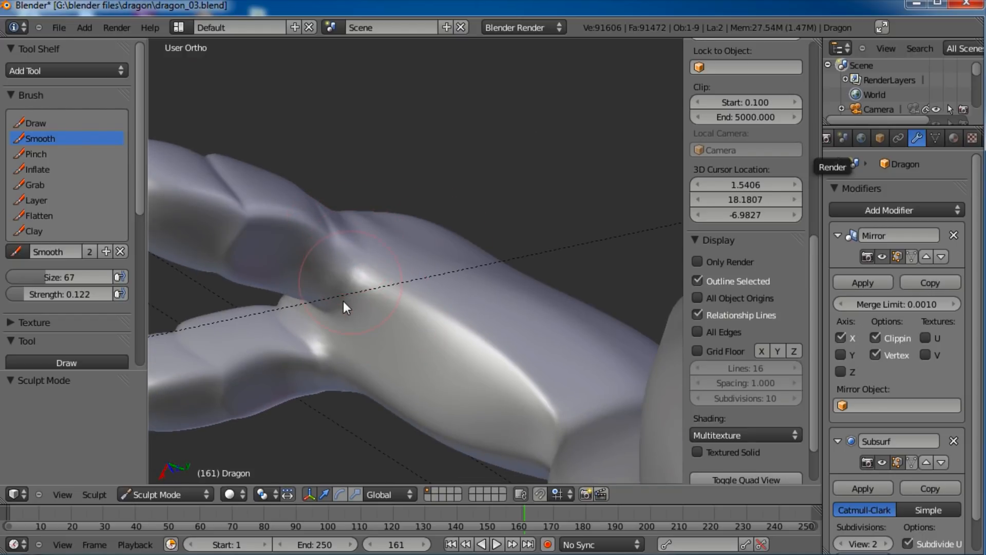
{"action": "mouse_move", "coordinate": [467, 387]}
{"action": "middle_mouse_down"}
{"action": "mouse_move", "coordinate": [498, 237]}
{"action": "mouse_move", "coordinate": [439, 308]}
{"action": "mouse_move", "coordinate": [414, 236]}
{"action": "mouse_move", "coordinate": [372, 178]}
{"action": "middle_mouse_up"}
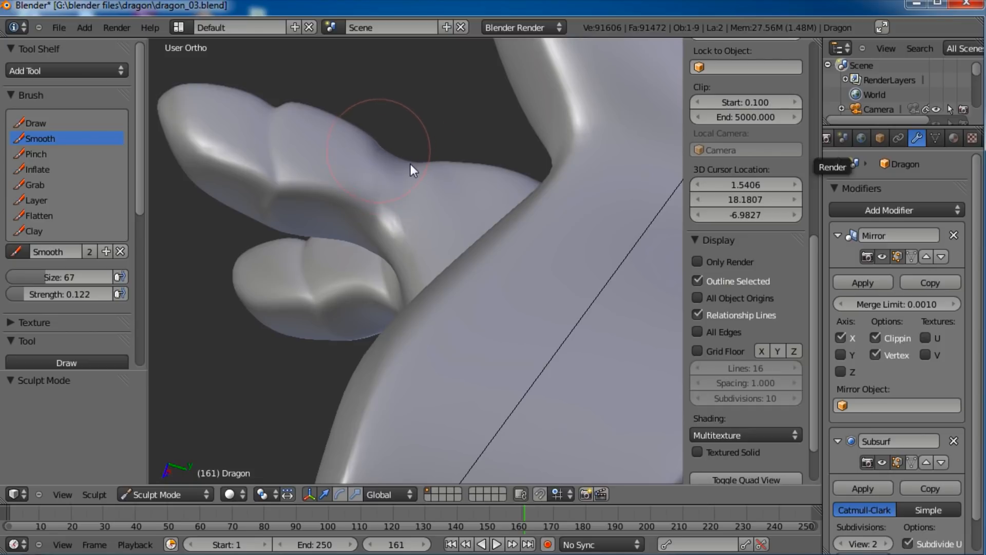
{"action": "mouse_move", "coordinate": [437, 169]}
{"action": "middle_mouse_down"}
{"action": "mouse_move", "coordinate": [430, 264]}
{"action": "mouse_move", "coordinate": [538, 178]}
{"action": "mouse_move", "coordinate": [541, 331]}
{"action": "mouse_move", "coordinate": [431, 249]}
{"action": "mouse_move", "coordinate": [511, 232]}
{"action": "mouse_move", "coordinate": [513, 315]}
{"action": "mouse_move", "coordinate": [434, 285]}
{"action": "mouse_move", "coordinate": [428, 294]}
{"action": "mouse_move", "coordinate": [446, 286]}
{"action": "mouse_move", "coordinate": [432, 342]}
{"action": "mouse_move", "coordinate": [471, 254]}
{"action": "mouse_move", "coordinate": [446, 312]}
{"action": "middle_mouse_up"}
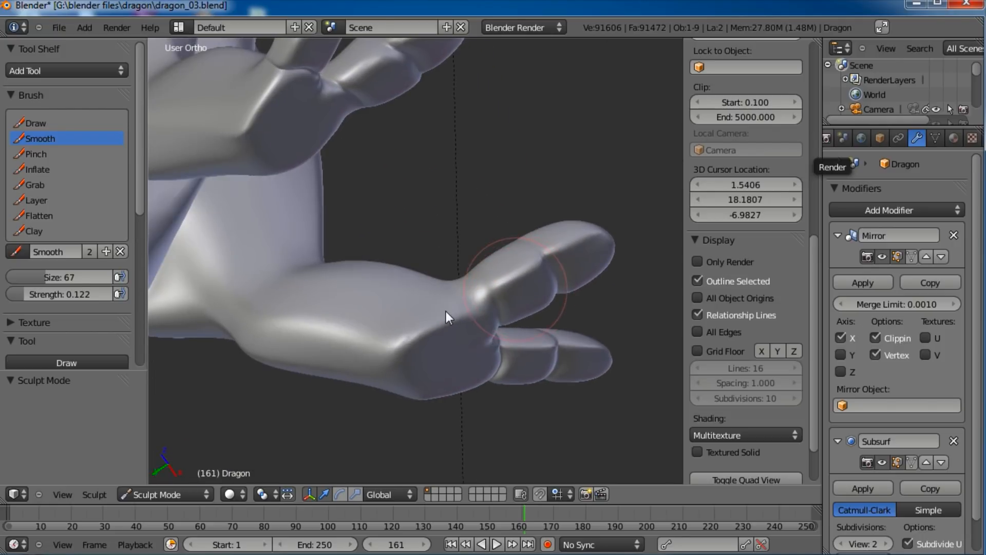
Step: Nudge the surface at the toe's base inward with the Grab brush
{"action": "left_click", "coordinate": [35, 184]}
{"action": "scroll", "coordinate": [458, 325], "scroll_direction": "up", "scroll_amount": 3}
{"action": "mouse_move", "coordinate": [534, 343]}
{"action": "left_mouse_down"}
{"action": "mouse_move", "coordinate": [514, 354]}
{"action": "mouse_move", "coordinate": [514, 346]}
{"action": "left_mouse_up"}
{"action": "middle_click_drag", "start_coordinate": [514, 349], "coordinate": [432, 399]}
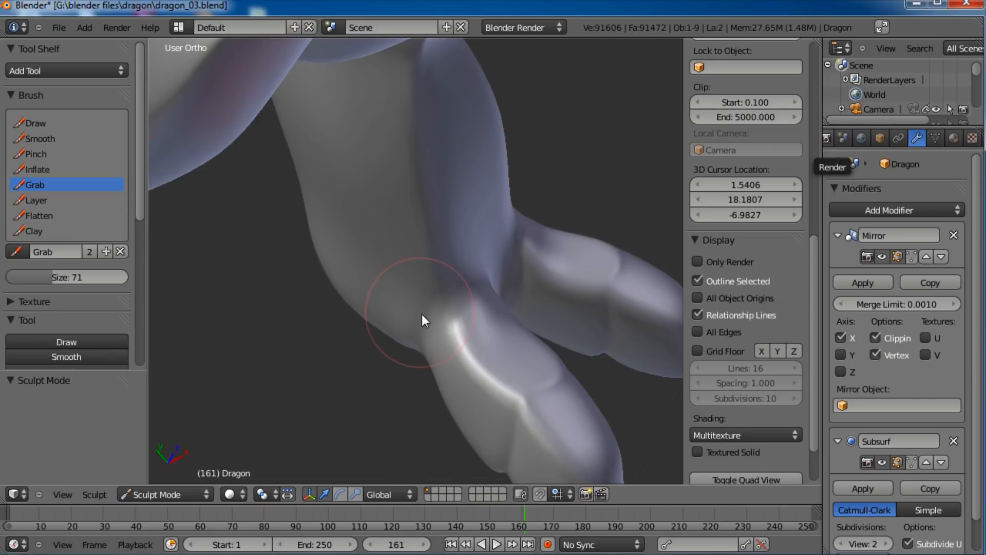
Step: Examine the dragon's overall proportions from the front, and the shape of its front foot up close
{"action": "mouse_move", "coordinate": [458, 347]}
{"action": "middle_mouse_down"}
{"action": "mouse_move", "coordinate": [484, 330]}
{"action": "mouse_move", "coordinate": [456, 324]}
{"action": "mouse_move", "coordinate": [587, 280]}
{"action": "mouse_move", "coordinate": [483, 328]}
{"action": "mouse_move", "coordinate": [486, 282]}
{"action": "mouse_move", "coordinate": [441, 337]}
{"action": "mouse_move", "coordinate": [469, 364]}
{"action": "mouse_move", "coordinate": [440, 319]}
{"action": "mouse_move", "coordinate": [379, 337]}
{"action": "mouse_move", "coordinate": [522, 344]}
{"action": "mouse_move", "coordinate": [531, 282]}
{"action": "mouse_move", "coordinate": [440, 292]}
{"action": "mouse_move", "coordinate": [480, 352]}
{"action": "mouse_move", "coordinate": [375, 365]}
{"action": "mouse_move", "coordinate": [502, 354]}
{"action": "mouse_move", "coordinate": [494, 345]}
{"action": "mouse_move", "coordinate": [495, 364]}
{"action": "mouse_move", "coordinate": [511, 364]}
{"action": "mouse_move", "coordinate": [577, 319]}
{"action": "mouse_move", "coordinate": [480, 275]}
{"action": "mouse_move", "coordinate": [448, 301]}
{"action": "mouse_move", "coordinate": [440, 216]}
{"action": "mouse_move", "coordinate": [464, 282]}
{"action": "middle_mouse_up"}
{"action": "scroll", "coordinate": [579, 287], "scroll_direction": "down", "scroll_amount": 3}
{"action": "scroll", "coordinate": [519, 280], "scroll_direction": "down", "scroll_amount": 2}
{"action": "scroll", "coordinate": [441, 318], "scroll_direction": "down", "scroll_amount": 3}
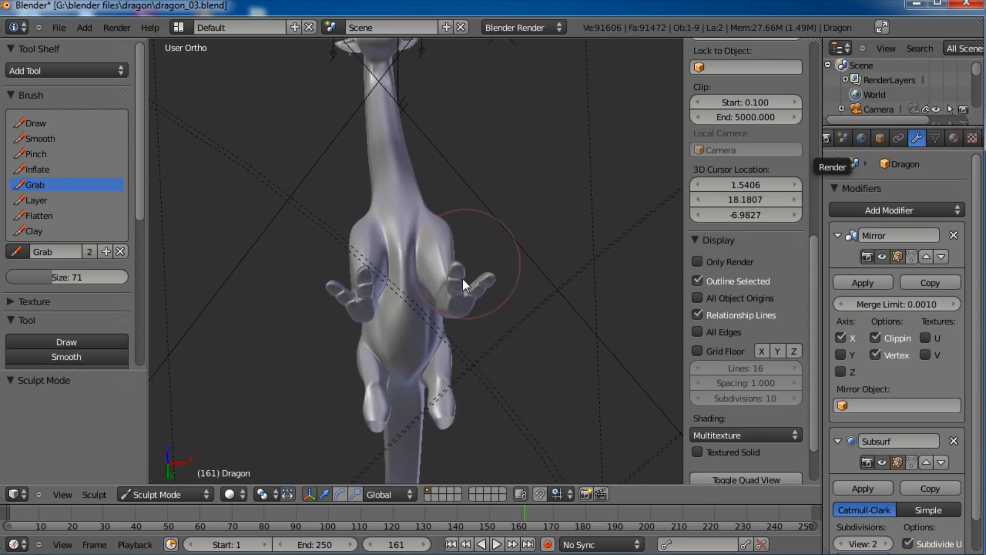
{"action": "scroll", "coordinate": [464, 282], "scroll_direction": "up", "scroll_amount": 4}
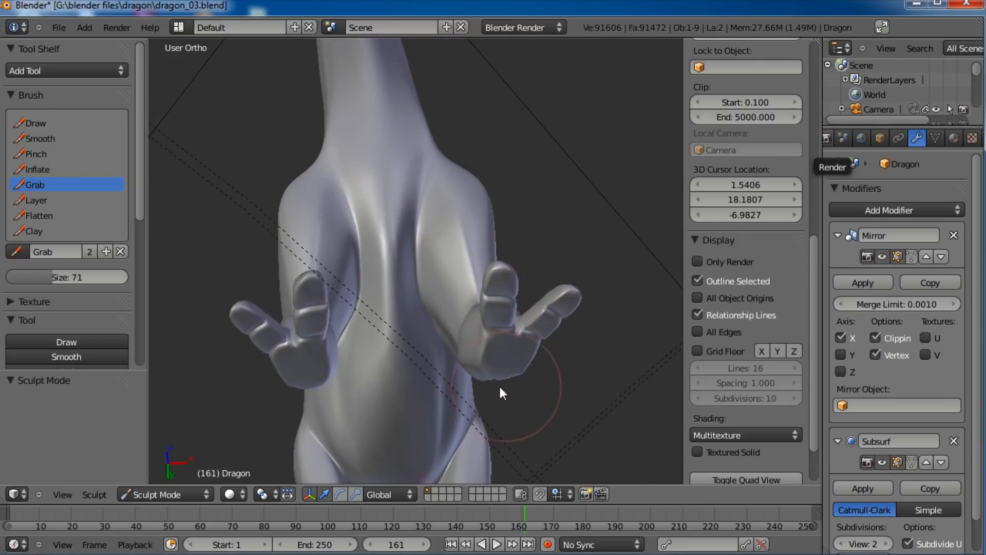
{"action": "middle_click_drag", "start_coordinate": [445, 258], "coordinate": [437, 392]}
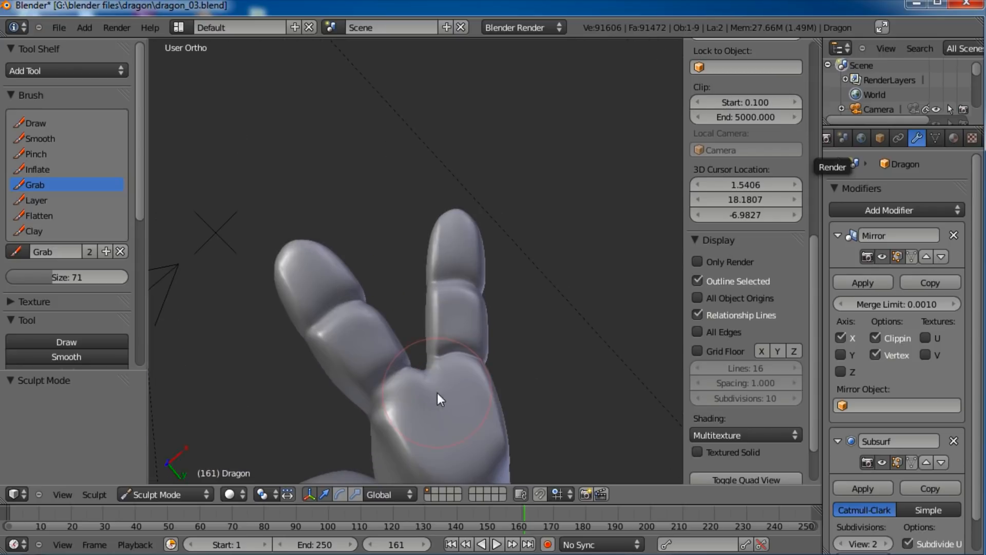
{"action": "scroll", "coordinate": [438, 397], "scroll_direction": "up", "scroll_amount": 5}
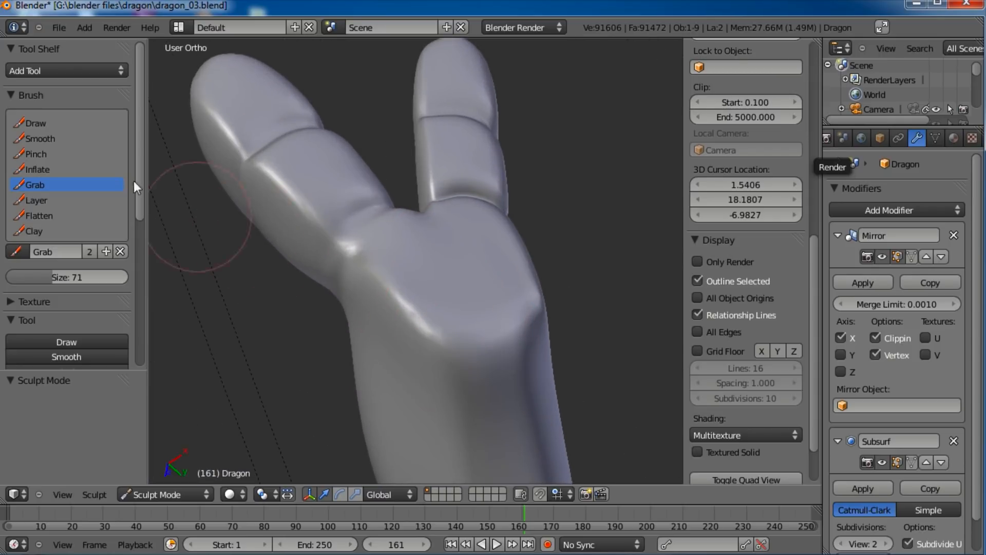
{"action": "middle_click_drag", "start_coordinate": [224, 261], "coordinate": [357, 279]}
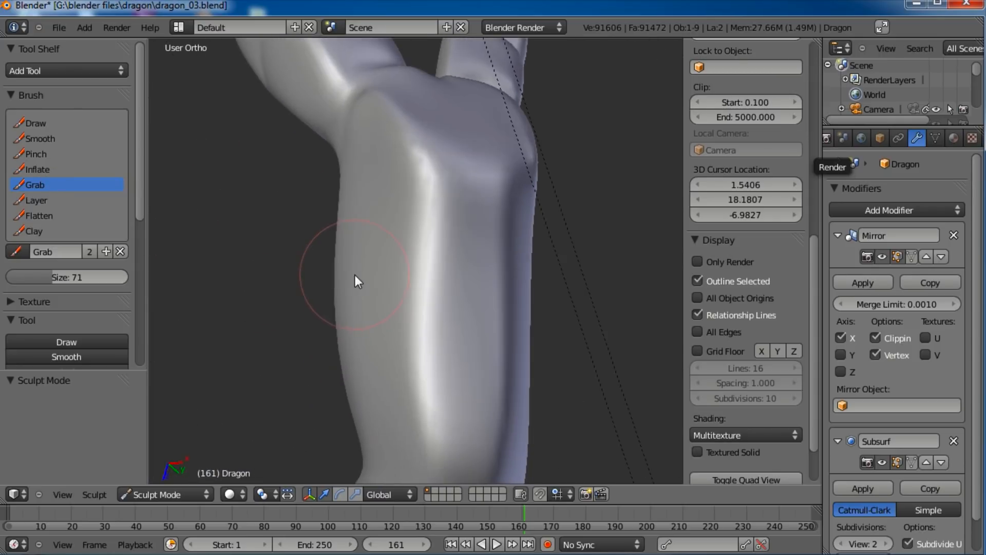
Step: Smooth the hard edges around the front foot's knuckles and wrist with the Smooth brush
{"action": "left_click", "coordinate": [38, 137]}
{"action": "middle_click_drag", "start_coordinate": [238, 137], "coordinate": [260, 289]}
{"action": "left_click_drag", "start_coordinate": [257, 290], "coordinate": [396, 247]}
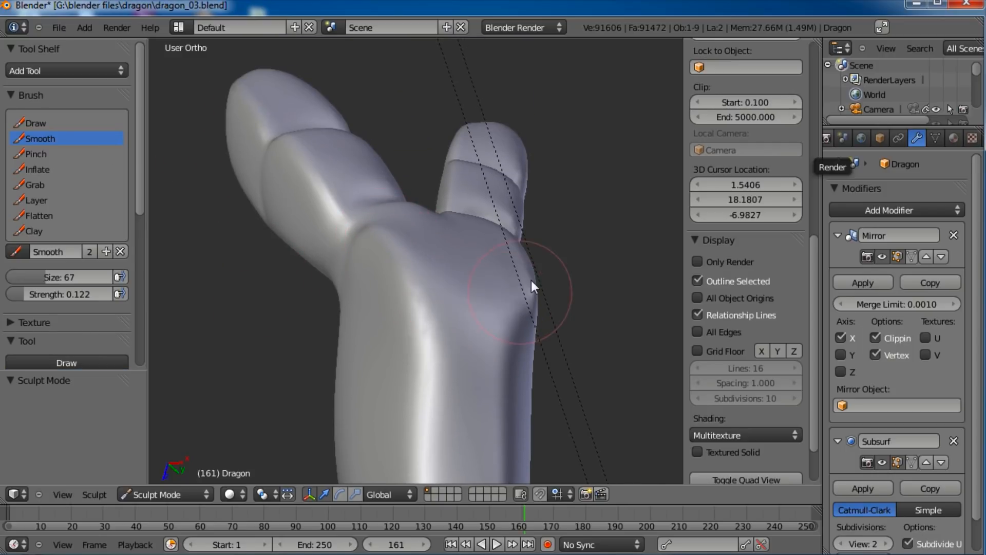
{"action": "middle_click_drag", "start_coordinate": [540, 269], "coordinate": [306, 281]}
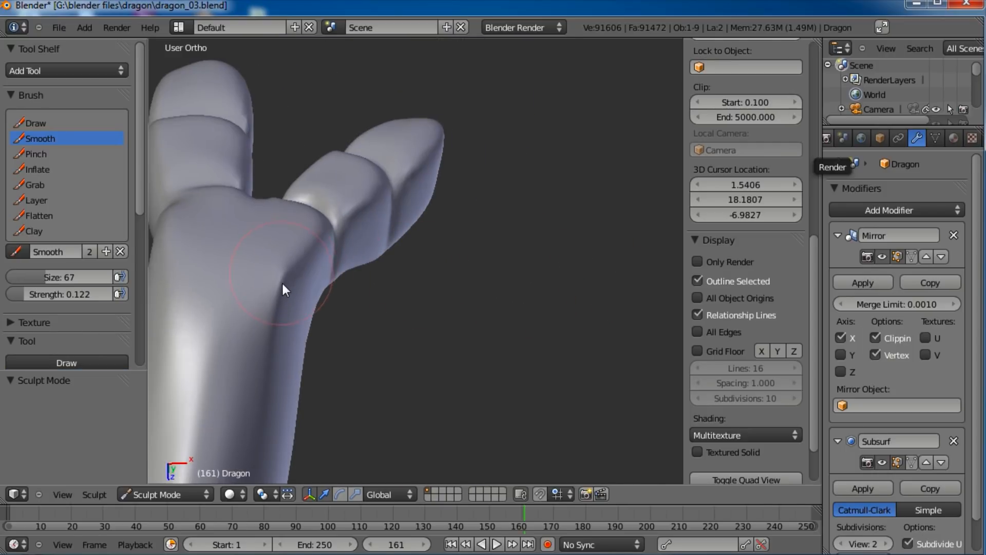
{"action": "middle_click_drag", "start_coordinate": [426, 299], "coordinate": [77, 238]}
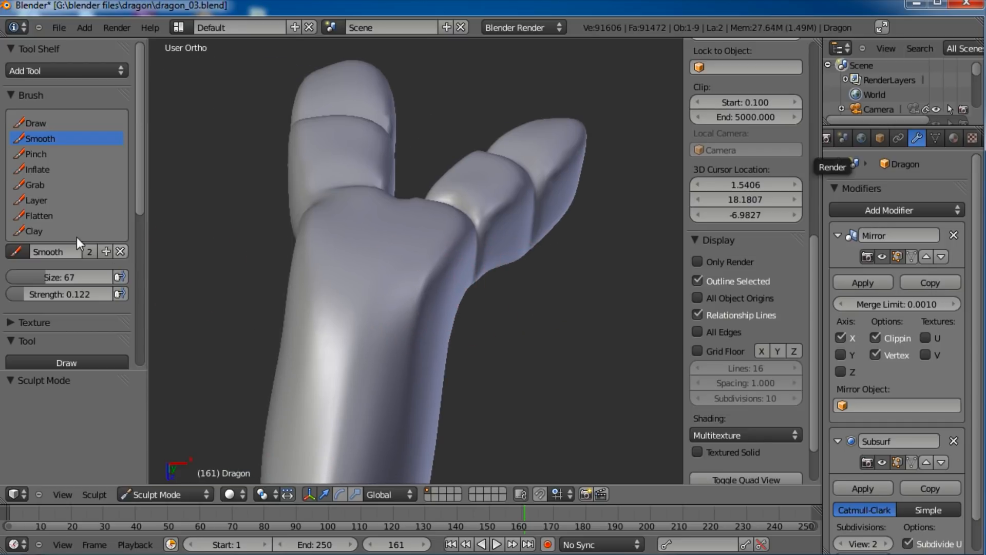
Step: Reshape the knuckle area and side of the front foot with the Grab brush
{"action": "left_click", "coordinate": [34, 185]}
{"action": "mouse_move", "coordinate": [206, 257]}
{"action": "middle_mouse_down"}
{"action": "mouse_move", "coordinate": [432, 288]}
{"action": "mouse_move", "coordinate": [523, 232]}
{"action": "mouse_move", "coordinate": [294, 275]}
{"action": "middle_mouse_up"}
{"action": "scroll", "coordinate": [294, 276], "scroll_direction": "up", "scroll_amount": 2}
{"action": "middle_click_drag", "start_coordinate": [313, 222], "coordinate": [469, 262], "text": "shift"}
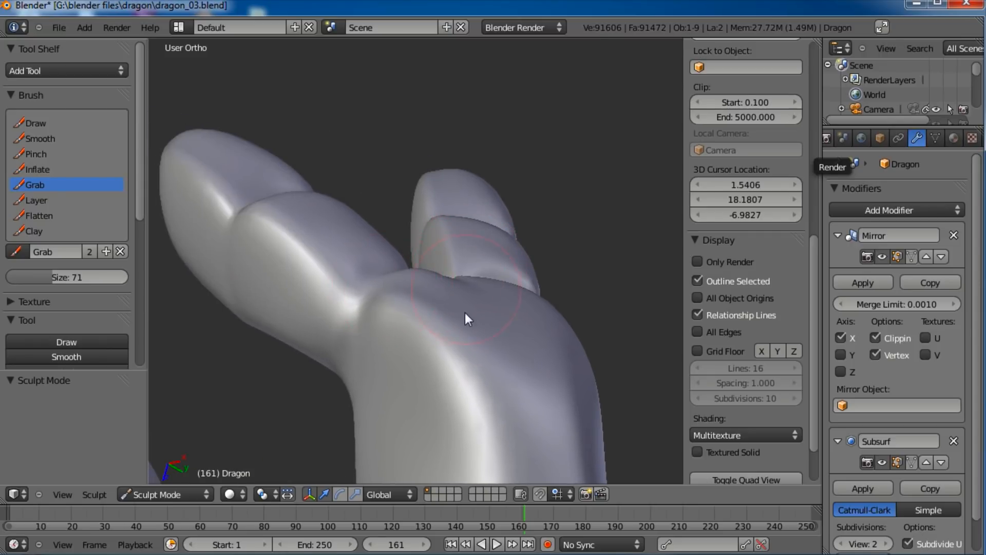
{"action": "middle_click_drag", "start_coordinate": [467, 319], "coordinate": [333, 320]}
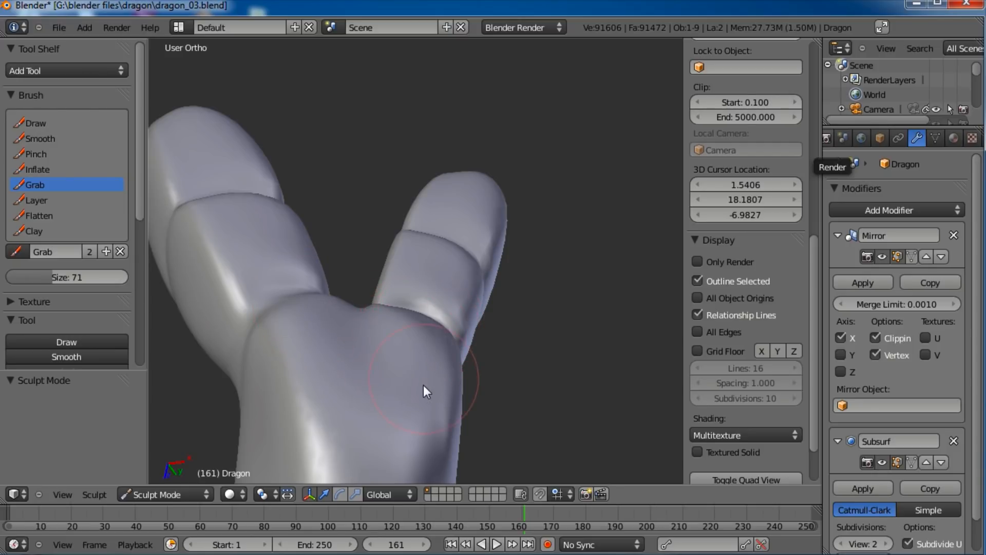
{"action": "scroll", "coordinate": [462, 375], "scroll_direction": "down", "scroll_amount": 3}
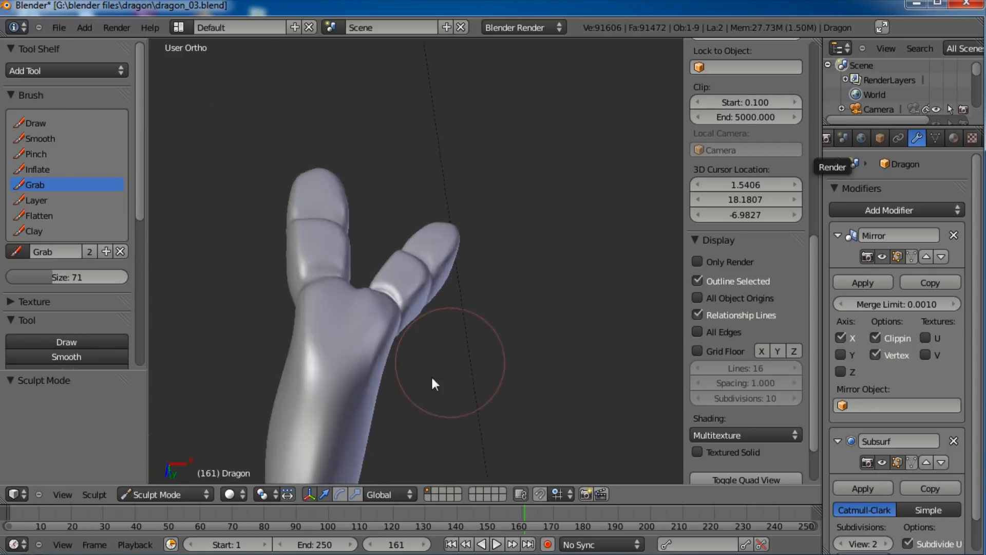
{"action": "middle_click_drag", "start_coordinate": [434, 386], "coordinate": [375, 462]}
{"action": "scroll", "coordinate": [357, 286], "scroll_direction": "up", "scroll_amount": 3}
{"action": "middle_click_drag", "start_coordinate": [357, 286], "coordinate": [455, 332]}
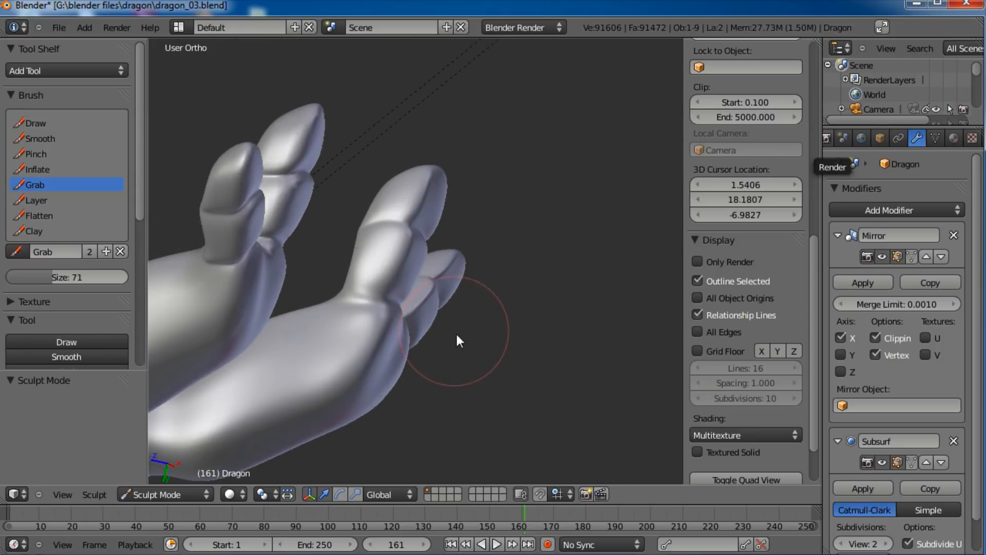
{"action": "left_click_drag", "start_coordinate": [351, 391], "coordinate": [365, 400]}
Step: Smooth the dragon's lower front leg from just above the toes up toward the elbow
{"action": "scroll", "coordinate": [382, 323], "scroll_direction": "down", "scroll_amount": 1}
{"action": "scroll", "coordinate": [382, 322], "scroll_direction": "down", "scroll_amount": 5}
{"action": "middle_click_drag", "start_coordinate": [430, 177], "coordinate": [520, 249]}
{"action": "scroll", "coordinate": [519, 248], "scroll_direction": "up", "scroll_amount": 4}
{"action": "mouse_move", "coordinate": [509, 287]}
{"action": "middle_mouse_down"}
{"action": "mouse_move", "coordinate": [500, 339]}
{"action": "mouse_move", "coordinate": [452, 345]}
{"action": "middle_mouse_up"}
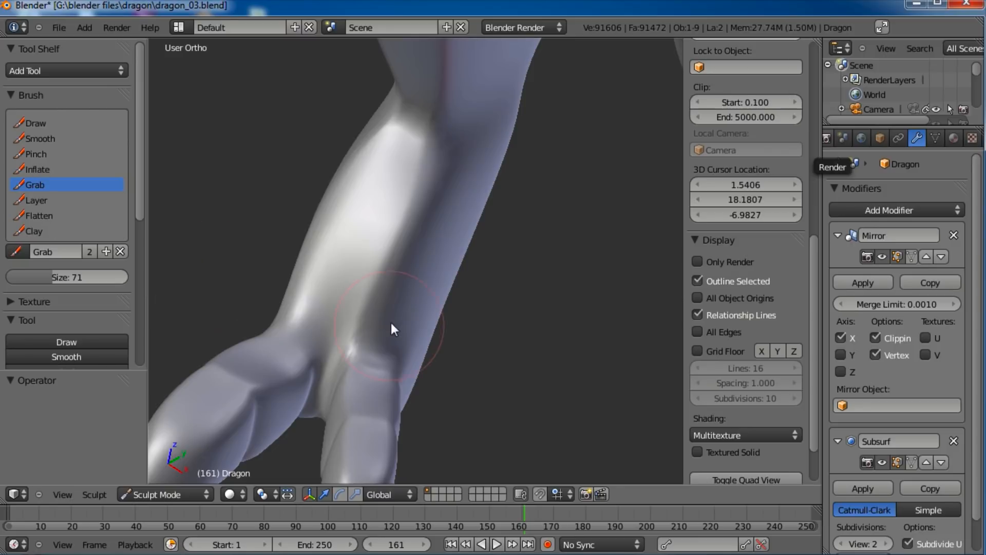
{"action": "left_click", "coordinate": [40, 139]}
{"action": "mouse_move", "coordinate": [400, 246]}
{"action": "left_mouse_down"}
{"action": "mouse_move", "coordinate": [361, 323]}
{"action": "mouse_move", "coordinate": [414, 183]}
{"action": "left_mouse_up"}
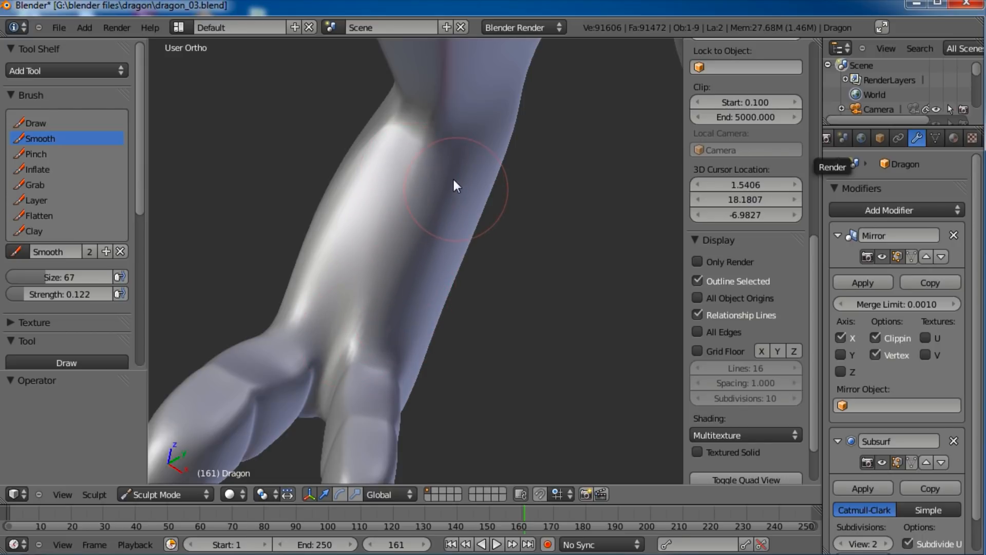
Step: In the right side view, shape the elbow at the back of the front leg with the Grab brush
{"action": "scroll", "coordinate": [452, 185], "scroll_direction": "down", "scroll_amount": 4}
{"action": "mouse_move", "coordinate": [449, 202]}
{"action": "middle_mouse_down"}
{"action": "mouse_move", "coordinate": [452, 326]}
{"action": "mouse_move", "coordinate": [462, 282]}
{"action": "mouse_move", "coordinate": [414, 238]}
{"action": "mouse_move", "coordinate": [396, 249]}
{"action": "mouse_move", "coordinate": [414, 277]}
{"action": "mouse_move", "coordinate": [453, 286]}
{"action": "mouse_move", "coordinate": [490, 271]}
{"action": "mouse_move", "coordinate": [458, 265]}
{"action": "mouse_move", "coordinate": [447, 366]}
{"action": "mouse_move", "coordinate": [473, 359]}
{"action": "mouse_move", "coordinate": [379, 359]}
{"action": "mouse_move", "coordinate": [441, 337]}
{"action": "middle_mouse_up"}
{"action": "scroll", "coordinate": [415, 238], "scroll_direction": "up", "scroll_amount": 3}
{"action": "key", "text": "KP_3"}
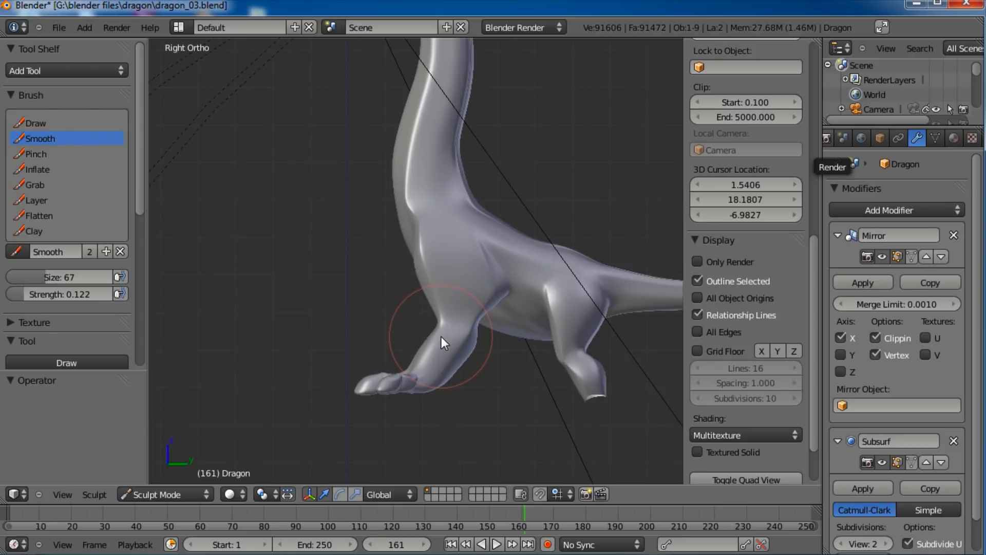
{"action": "scroll", "coordinate": [445, 337], "scroll_direction": "up", "scroll_amount": 4}
{"action": "scroll", "coordinate": [346, 291], "scroll_direction": "down", "scroll_amount": 4}
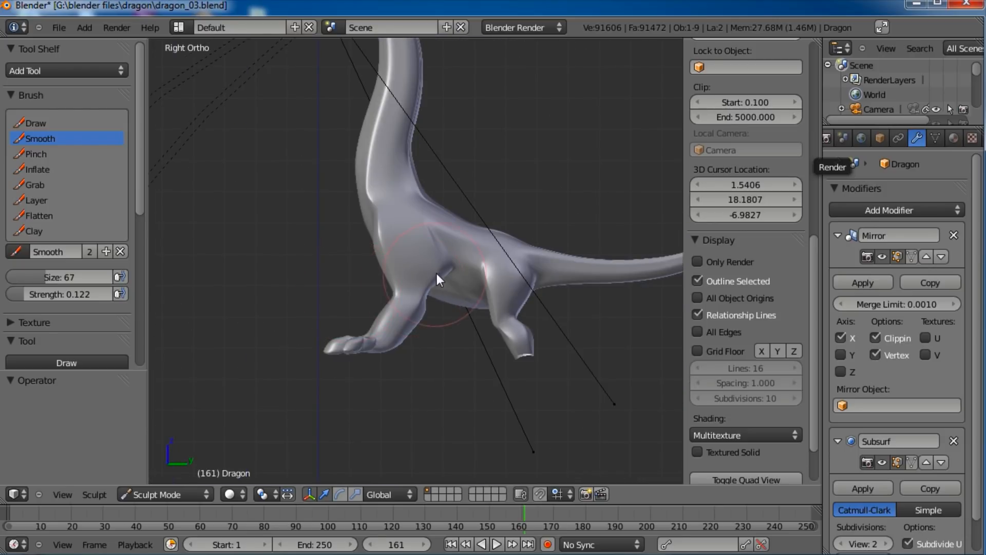
{"action": "scroll", "coordinate": [430, 304], "scroll_direction": "up", "scroll_amount": 3}
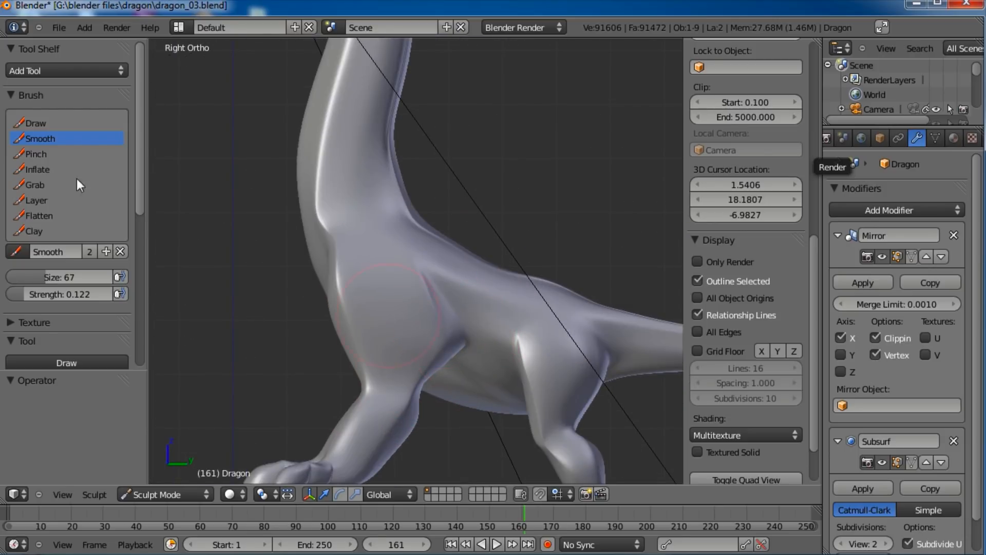
{"action": "left_click", "coordinate": [35, 185]}
{"action": "scroll", "coordinate": [335, 331], "scroll_direction": "down", "scroll_amount": 2}
{"action": "mouse_move", "coordinate": [442, 319]}
{"action": "left_mouse_down"}
{"action": "mouse_move", "coordinate": [431, 315]}
{"action": "mouse_move", "coordinate": [426, 289]}
{"action": "mouse_move", "coordinate": [432, 312]}
{"action": "mouse_move", "coordinate": [414, 371]}
{"action": "mouse_move", "coordinate": [388, 347]}
{"action": "mouse_move", "coordinate": [377, 359]}
{"action": "mouse_move", "coordinate": [414, 383]}
{"action": "mouse_move", "coordinate": [419, 369]}
{"action": "left_mouse_up"}
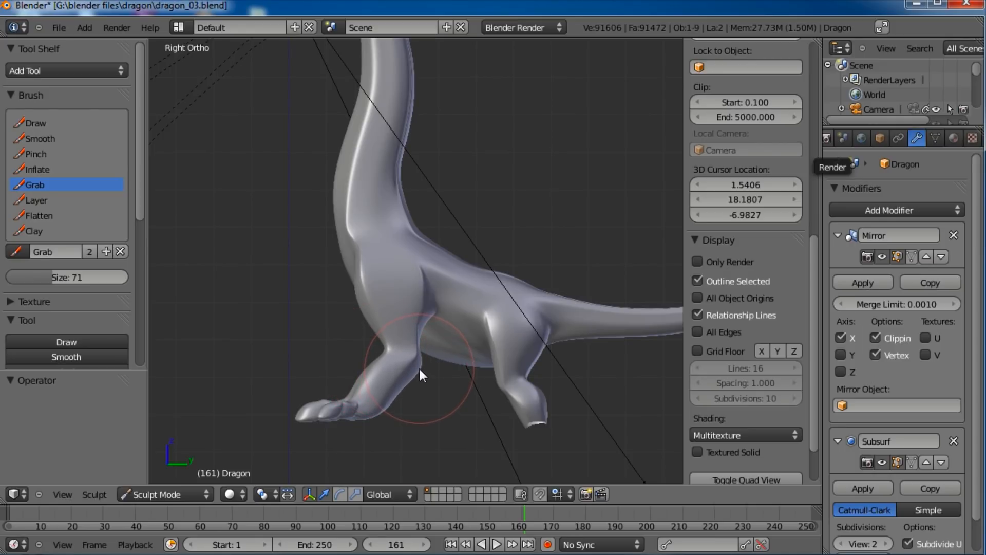
{"action": "scroll", "coordinate": [468, 350], "scroll_direction": "up", "scroll_amount": 3}
{"action": "scroll", "coordinate": [423, 365], "scroll_direction": "down", "scroll_amount": 3, "text": "shift"}
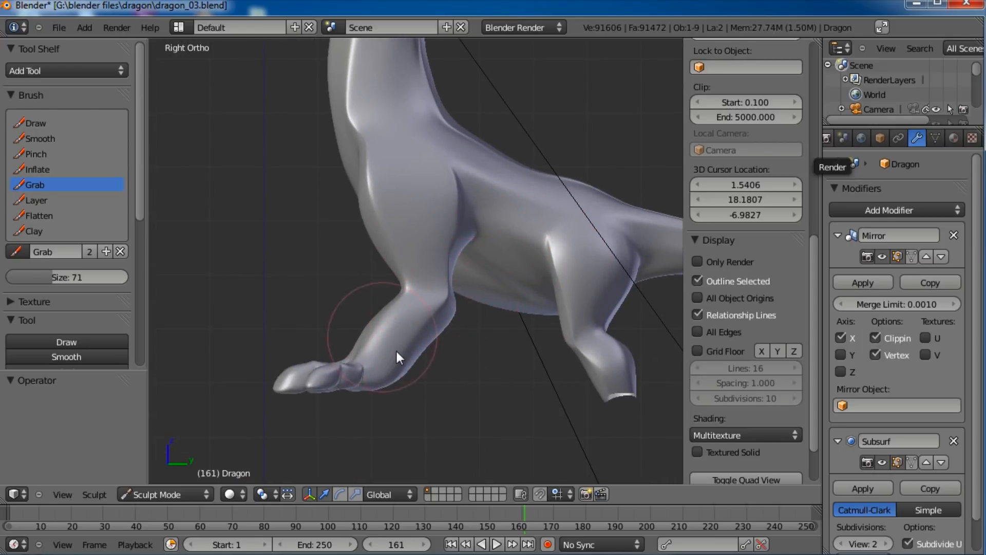
Step: In Edit Mode, add two edge loops around the middle of the dragon's lower front leg
{"action": "left_click", "coordinate": [173, 495]}
{"action": "left_click", "coordinate": [174, 463]}
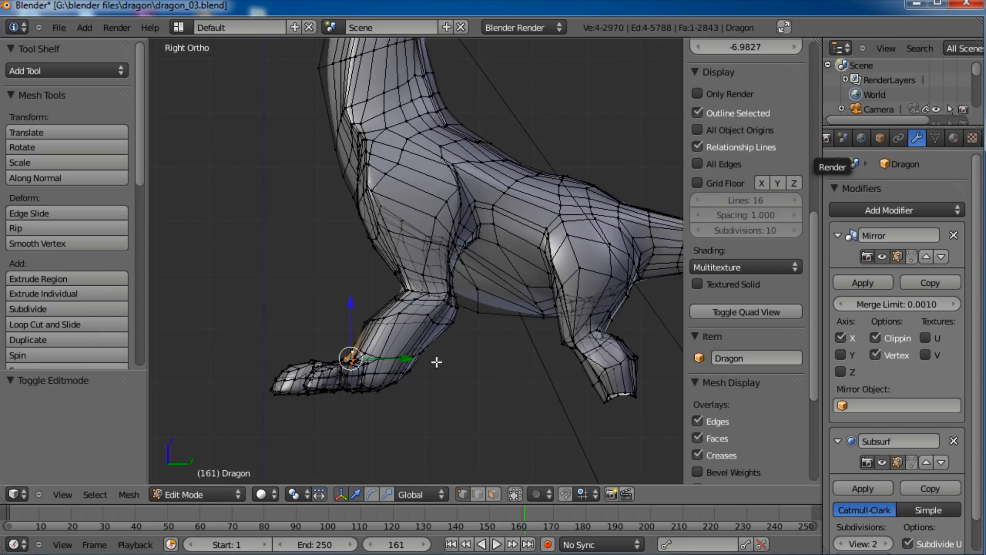
{"action": "scroll", "coordinate": [437, 362], "scroll_direction": "up", "scroll_amount": 4}
{"action": "scroll", "coordinate": [434, 388], "scroll_direction": "down", "scroll_amount": 3, "text": "shift"}
{"action": "key", "text": "ctrl+r"}
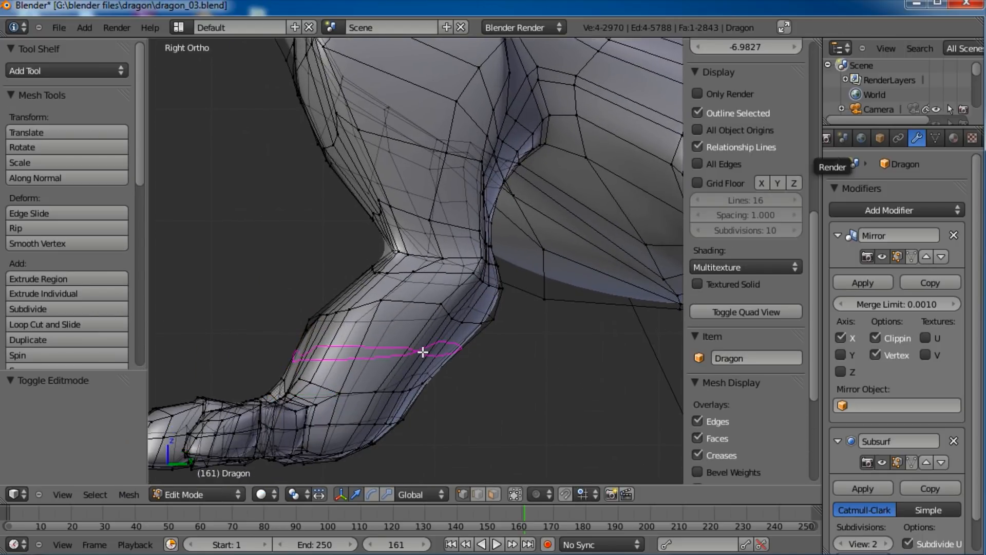
{"action": "left_click", "coordinate": [425, 349]}
{"action": "left_click", "coordinate": [437, 345]}
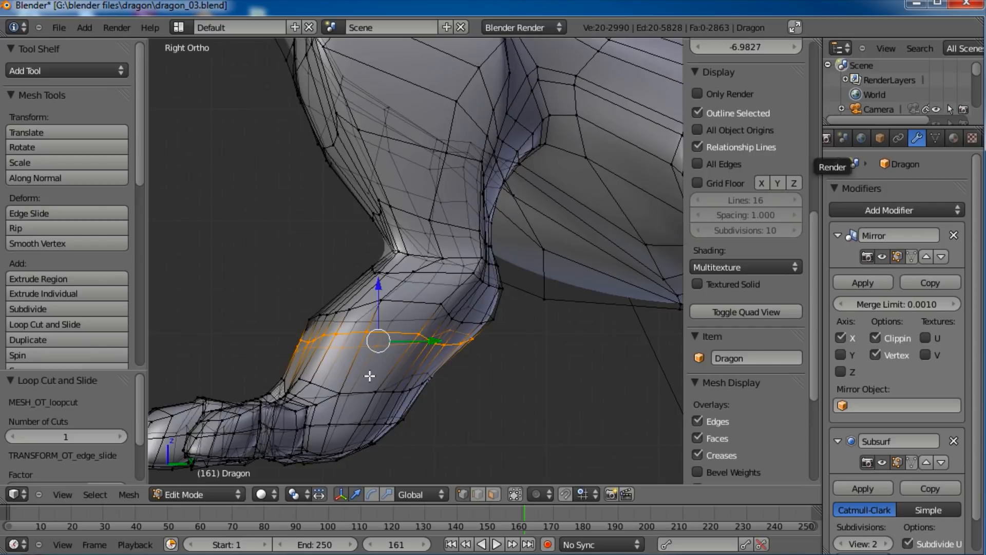
{"action": "key", "text": "ctrl+r"}
{"action": "left_click", "coordinate": [365, 376]}
{"action": "left_click", "coordinate": [455, 354]}
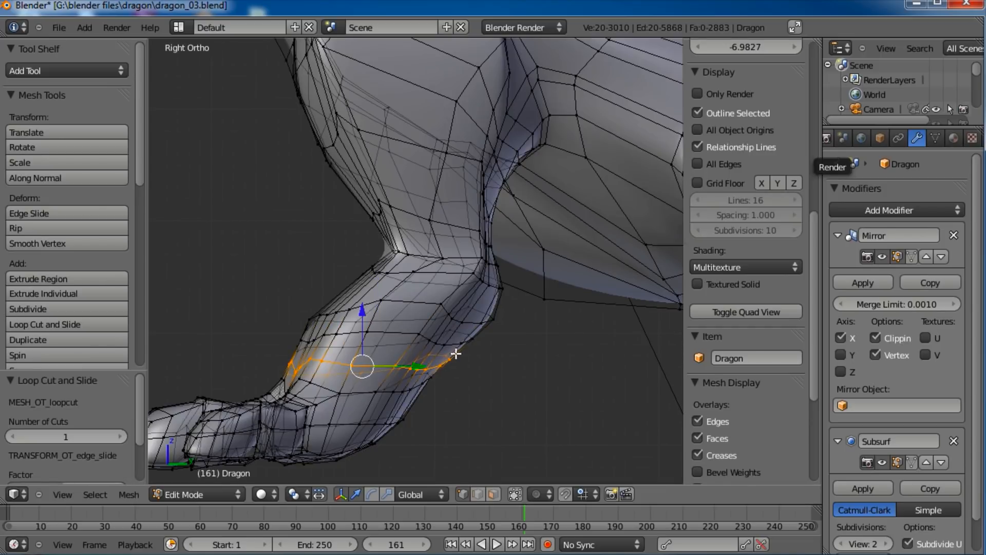
Step: Add an edge loop around the front leg just below the elbow
{"action": "key", "text": "ctrl+r"}
{"action": "left_click", "coordinate": [499, 300]}
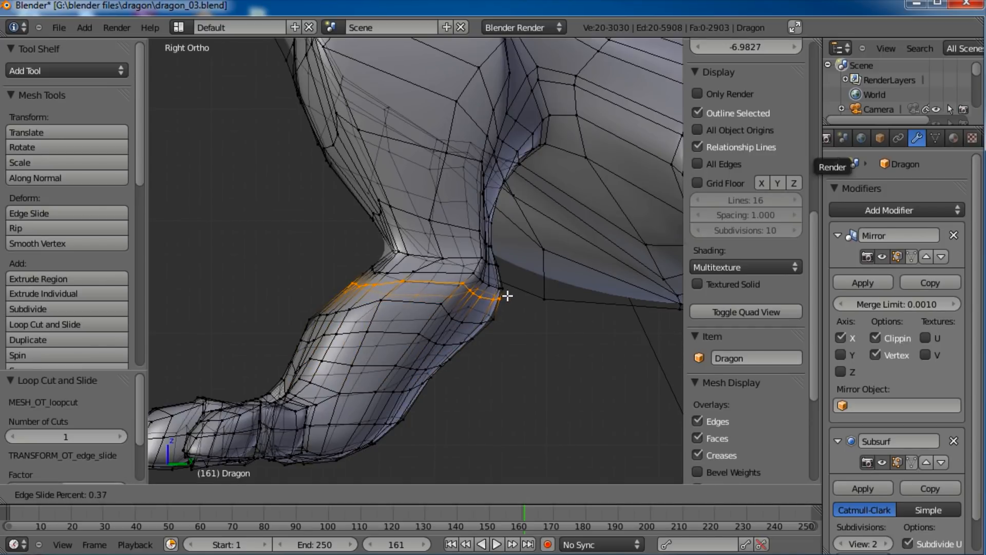
{"action": "left_click", "coordinate": [510, 303]}
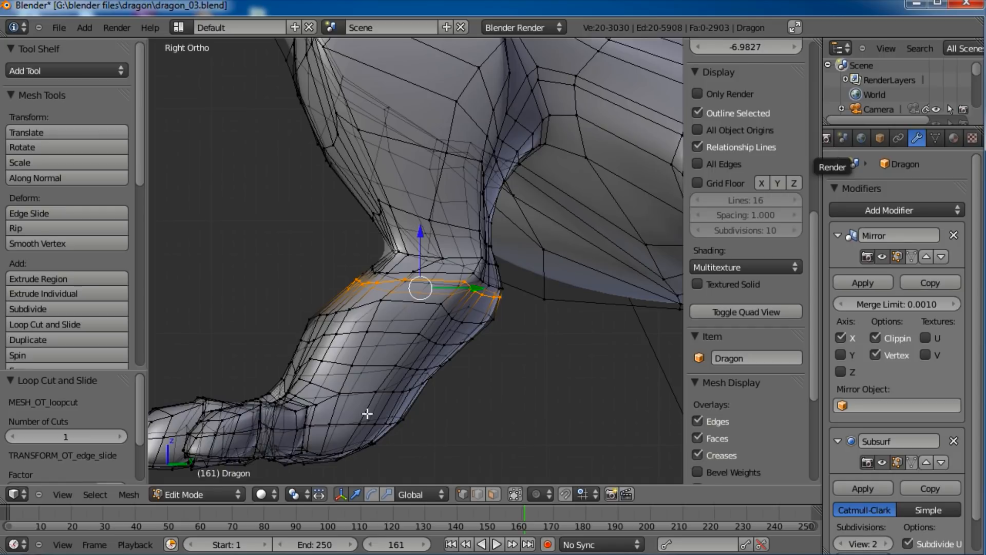
Step: Return to Sculpt Mode and smooth the lower front leg between the elbow and the toes with the Smooth brush
{"action": "key", "text": "Tab"}
{"action": "scroll", "coordinate": [425, 308], "scroll_direction": "down", "scroll_amount": 5}
{"action": "scroll", "coordinate": [425, 308], "scroll_direction": "down", "scroll_amount": 2}
{"action": "middle_click_drag", "start_coordinate": [337, 269], "coordinate": [446, 323]}
{"action": "scroll", "coordinate": [446, 323], "scroll_direction": "up", "scroll_amount": 4}
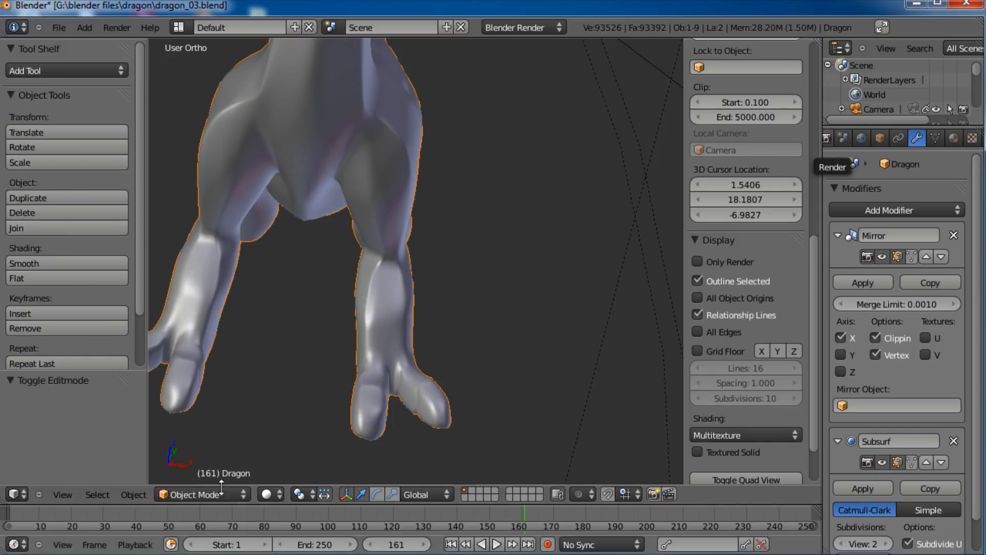
{"action": "left_click", "coordinate": [193, 489]}
{"action": "left_click", "coordinate": [198, 445]}
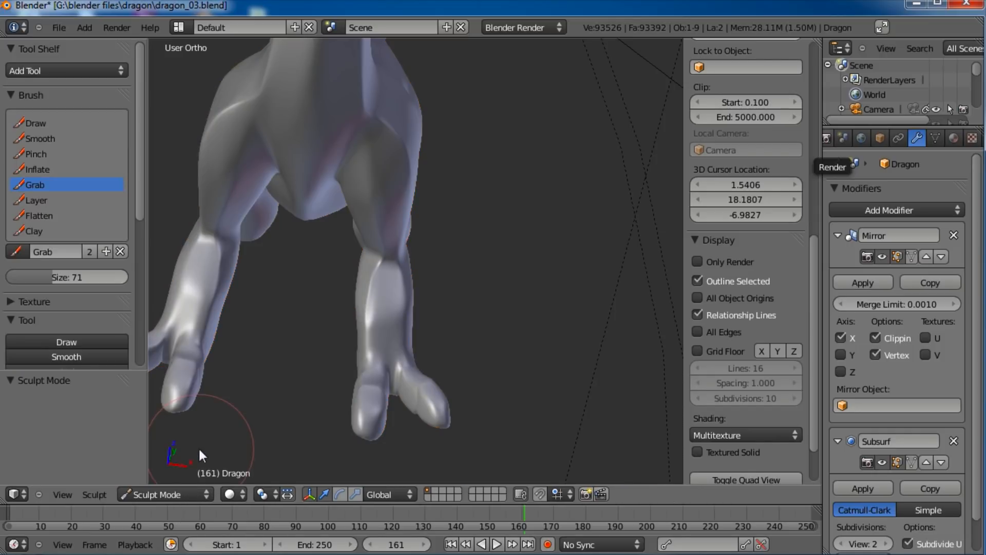
{"action": "left_click", "coordinate": [42, 138]}
{"action": "scroll", "coordinate": [358, 289], "scroll_direction": "up", "scroll_amount": 6}
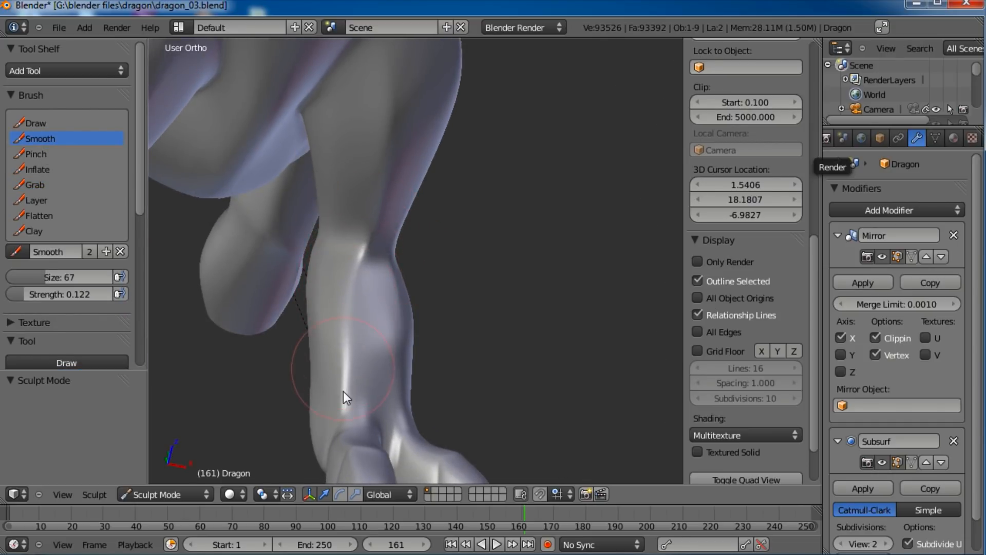
{"action": "scroll", "coordinate": [415, 352], "scroll_direction": "down", "scroll_amount": 5}
{"action": "middle_click_drag", "start_coordinate": [489, 287], "coordinate": [388, 327]}
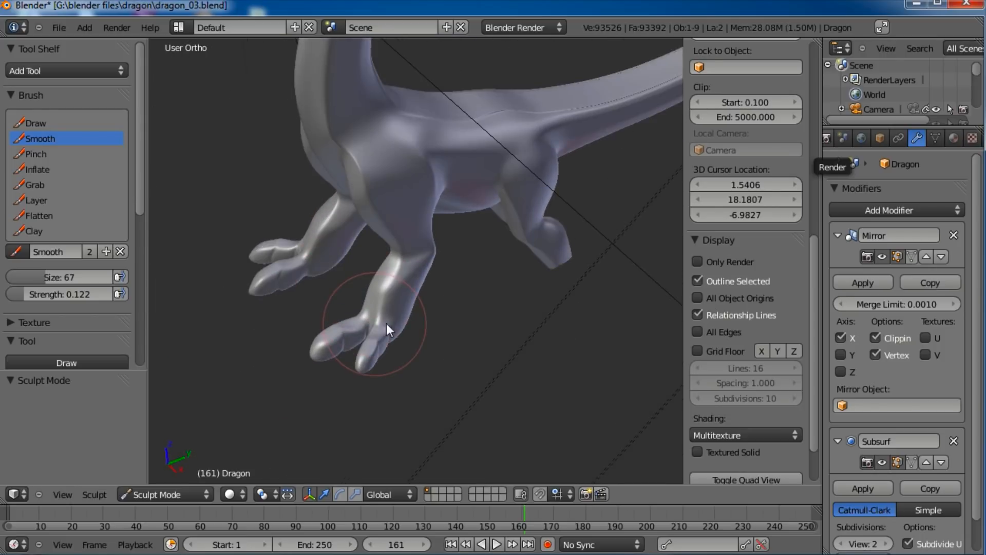
{"action": "scroll", "coordinate": [399, 314], "scroll_direction": "up", "scroll_amount": 5}
{"action": "mouse_move", "coordinate": [396, 310]}
{"action": "left_mouse_down"}
{"action": "mouse_move", "coordinate": [403, 295]}
{"action": "mouse_move", "coordinate": [377, 324]}
{"action": "mouse_move", "coordinate": [345, 324]}
{"action": "mouse_move", "coordinate": [360, 334]}
{"action": "mouse_move", "coordinate": [343, 380]}
{"action": "mouse_move", "coordinate": [365, 384]}
{"action": "mouse_move", "coordinate": [390, 329]}
{"action": "left_mouse_up"}
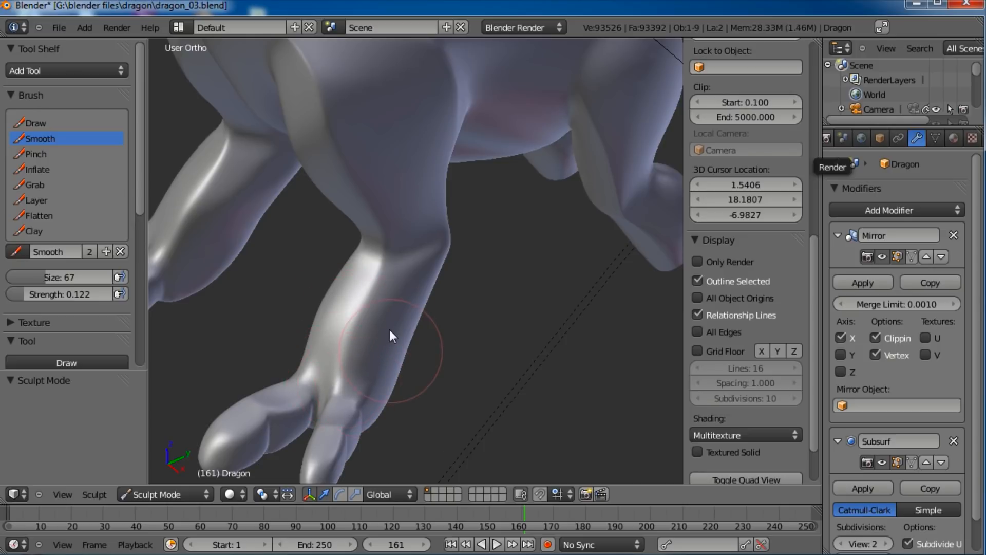
Step: Smooth the crease at the front of the dragon's shoulder with the Smooth brush
{"action": "scroll", "coordinate": [389, 327], "scroll_direction": "down", "scroll_amount": 3}
{"action": "middle_click_drag", "start_coordinate": [389, 327], "coordinate": [374, 286]}
{"action": "scroll", "coordinate": [400, 227], "scroll_direction": "down", "scroll_amount": 4}
{"action": "mouse_move", "coordinate": [400, 227]}
{"action": "middle_mouse_down"}
{"action": "mouse_move", "coordinate": [345, 284]}
{"action": "mouse_move", "coordinate": [442, 315]}
{"action": "mouse_move", "coordinate": [434, 332]}
{"action": "middle_mouse_up"}
{"action": "scroll", "coordinate": [433, 329], "scroll_direction": "up", "scroll_amount": 6}
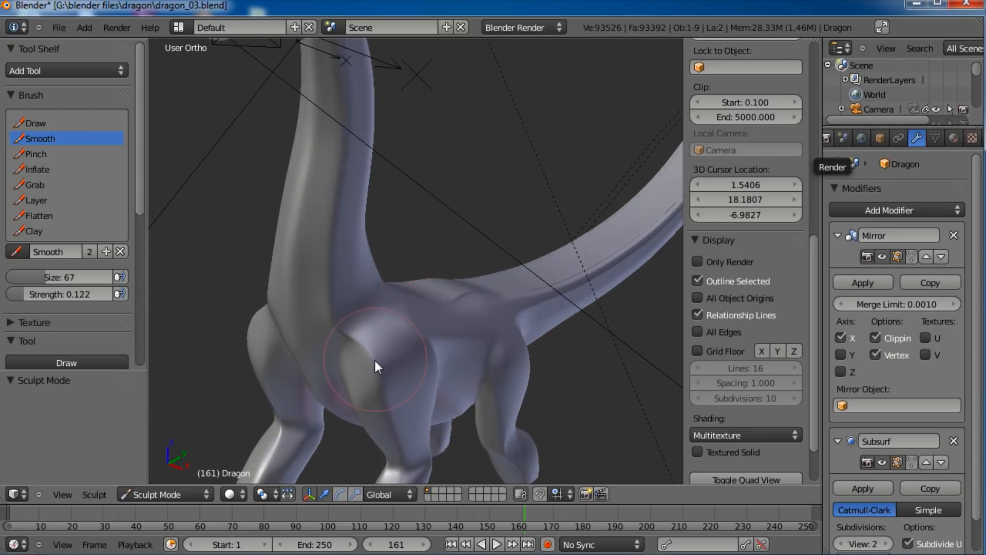
{"action": "mouse_move", "coordinate": [373, 366]}
{"action": "left_mouse_down"}
{"action": "mouse_move", "coordinate": [365, 353]}
{"action": "mouse_move", "coordinate": [382, 392]}
{"action": "left_mouse_up"}
Step: Reshape the front of the shoulder and upper front leg with the Grab brush
{"action": "middle_click_drag", "start_coordinate": [345, 353], "coordinate": [393, 348]}
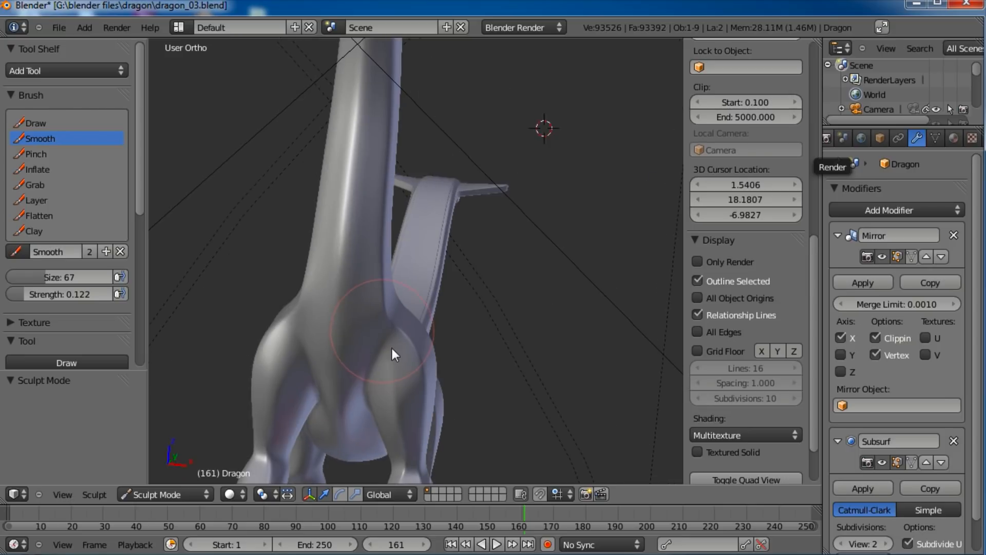
{"action": "left_click", "coordinate": [36, 184]}
{"action": "mouse_move", "coordinate": [366, 362]}
{"action": "left_mouse_down"}
{"action": "mouse_move", "coordinate": [377, 369]}
{"action": "mouse_move", "coordinate": [381, 411]}
{"action": "left_mouse_up"}
{"action": "scroll", "coordinate": [378, 381], "scroll_direction": "down", "scroll_amount": 4}
{"action": "middle_click_drag", "start_coordinate": [371, 359], "coordinate": [470, 344]}
{"action": "middle_click_drag", "start_coordinate": [342, 350], "coordinate": [397, 297]}
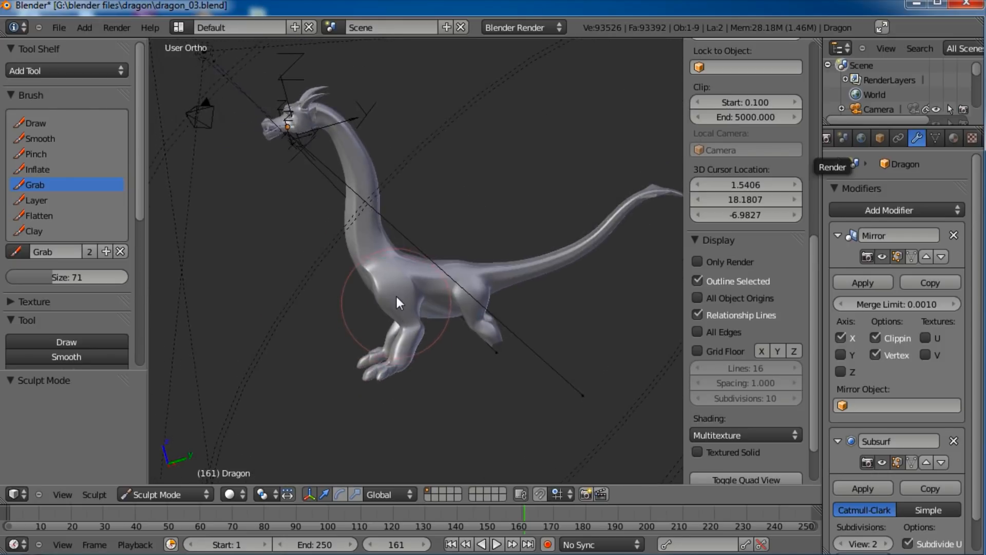
Step: Switch to Edit Mode and select the open edge loop at the end of the hind leg to check its vertex count
{"action": "key", "text": "KP_3"}
{"action": "scroll", "coordinate": [397, 297], "scroll_direction": "up", "scroll_amount": 5}
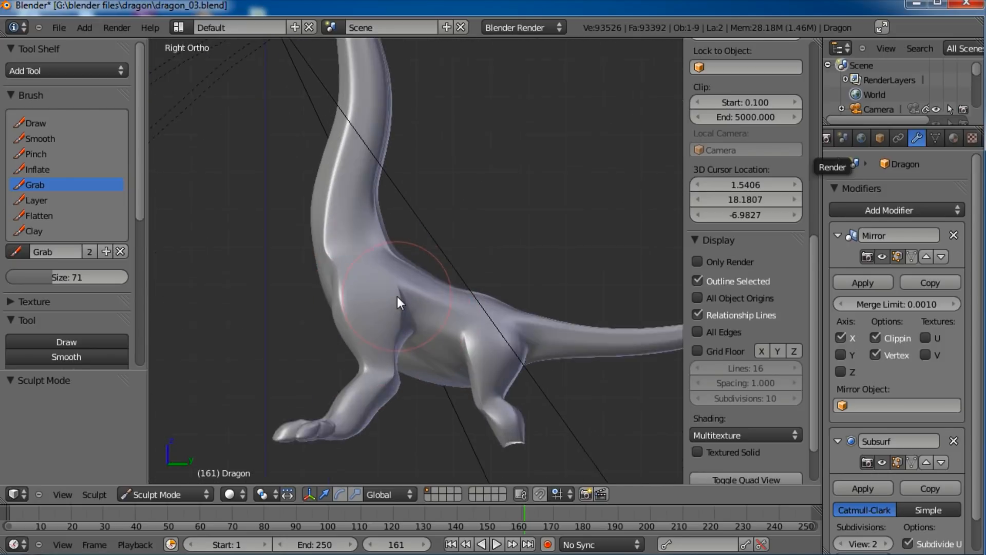
{"action": "middle_click_drag", "start_coordinate": [421, 248], "coordinate": [409, 137], "text": "shift"}
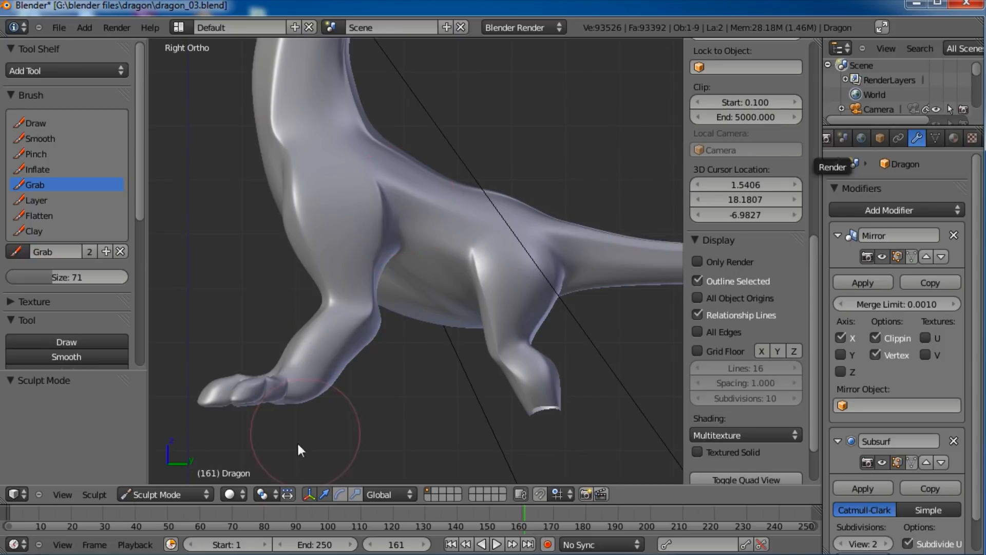
{"action": "left_click", "coordinate": [168, 495]}
{"action": "left_click", "coordinate": [171, 489]}
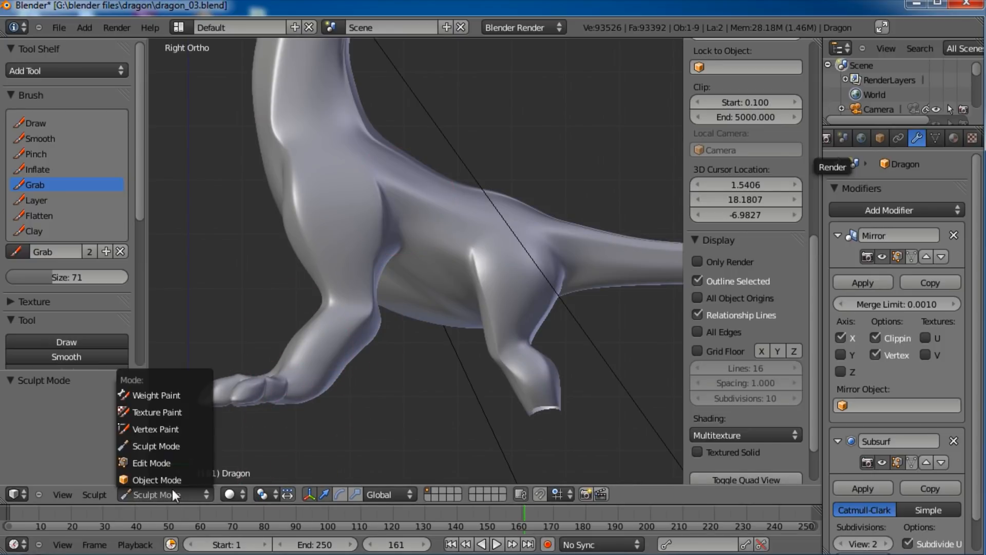
{"action": "left_click", "coordinate": [172, 463]}
{"action": "middle_click_drag", "start_coordinate": [441, 325], "coordinate": [428, 407], "text": "shift"}
{"action": "right_click", "coordinate": [492, 396], "text": "alt"}
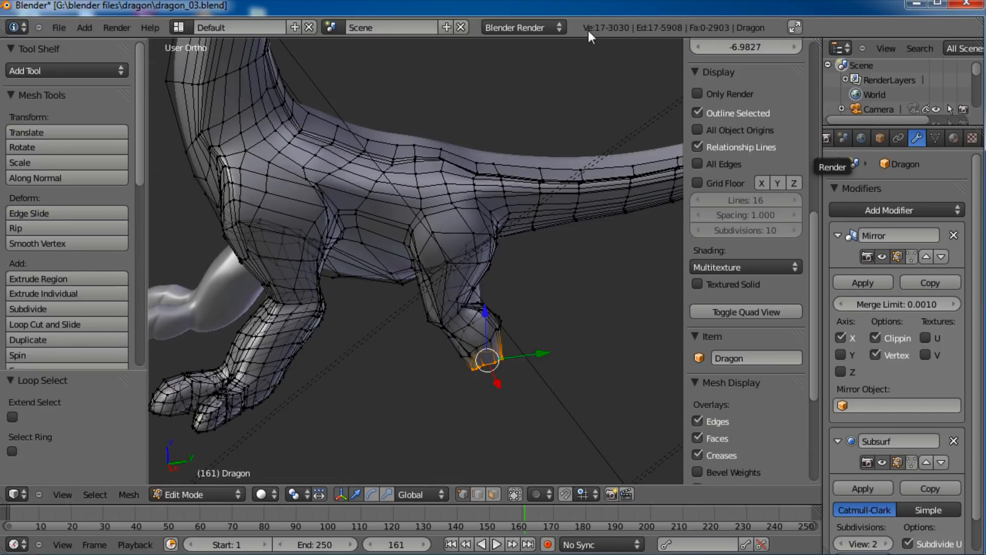
Step: Select an edge loop around the lower front leg to compare its vertex count with the hind leg's open end
{"action": "middle_click_drag", "start_coordinate": [426, 308], "coordinate": [536, 209], "text": "shift"}
{"action": "scroll", "coordinate": [476, 260], "scroll_direction": "up", "scroll_amount": 3}
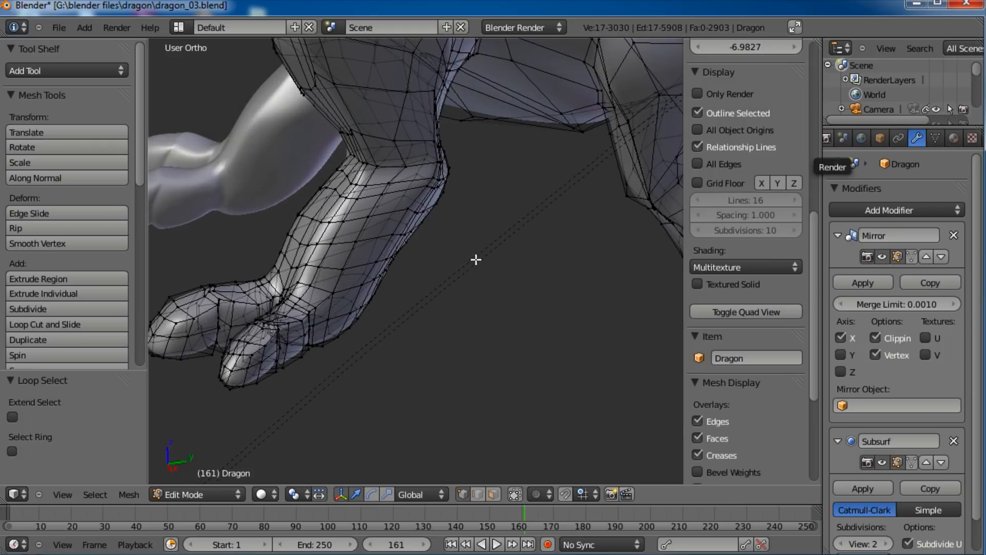
{"action": "right_click", "coordinate": [363, 290], "text": "alt"}
{"action": "right_click", "coordinate": [330, 282], "text": "alt"}
{"action": "right_click", "coordinate": [316, 288], "text": "alt"}
{"action": "right_click", "coordinate": [336, 270], "text": "alt"}
{"action": "scroll", "coordinate": [352, 285], "scroll_direction": "down", "scroll_amount": 1}
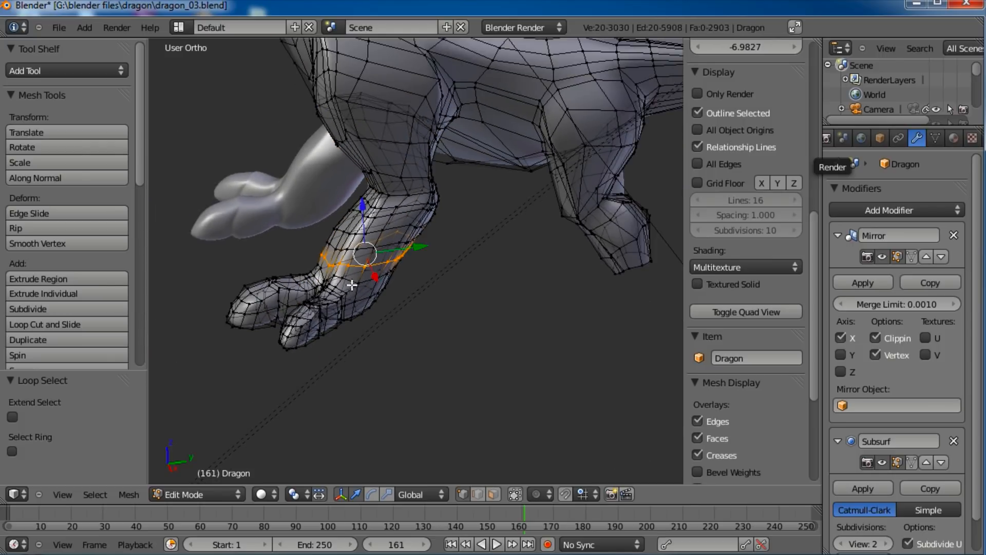
{"action": "middle_click_drag", "start_coordinate": [595, 240], "coordinate": [482, 331], "text": "shift"}
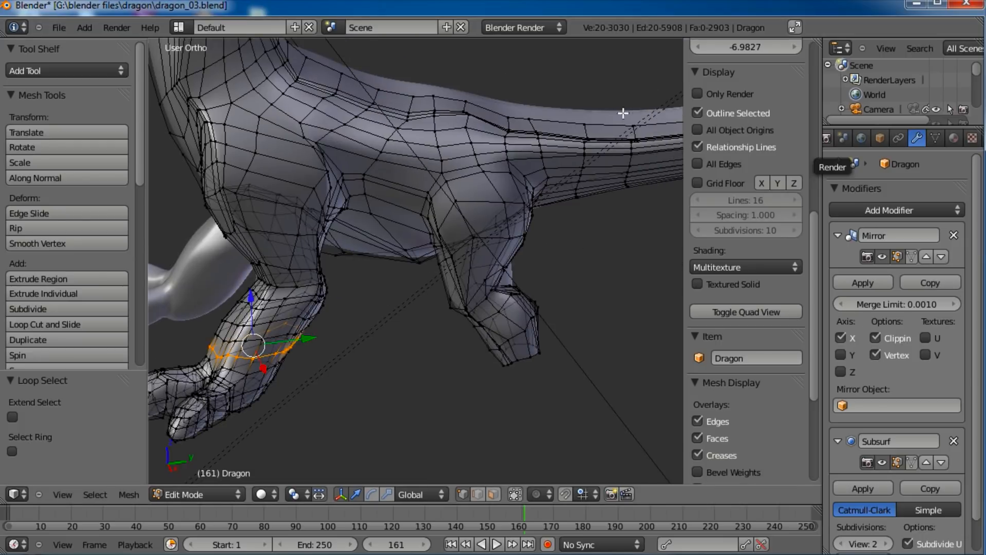
Step: Add a lengthwise edge loop down the outer side of the hind leg, and select its open end loop to recheck the vertex count
{"action": "middle_click_drag", "start_coordinate": [502, 418], "coordinate": [459, 289]}
{"action": "middle_click_drag", "start_coordinate": [518, 338], "coordinate": [496, 354]}
{"action": "scroll", "coordinate": [485, 322], "scroll_direction": "up", "scroll_amount": 3}
{"action": "scroll", "coordinate": [458, 128], "scroll_direction": "down", "scroll_amount": 3}
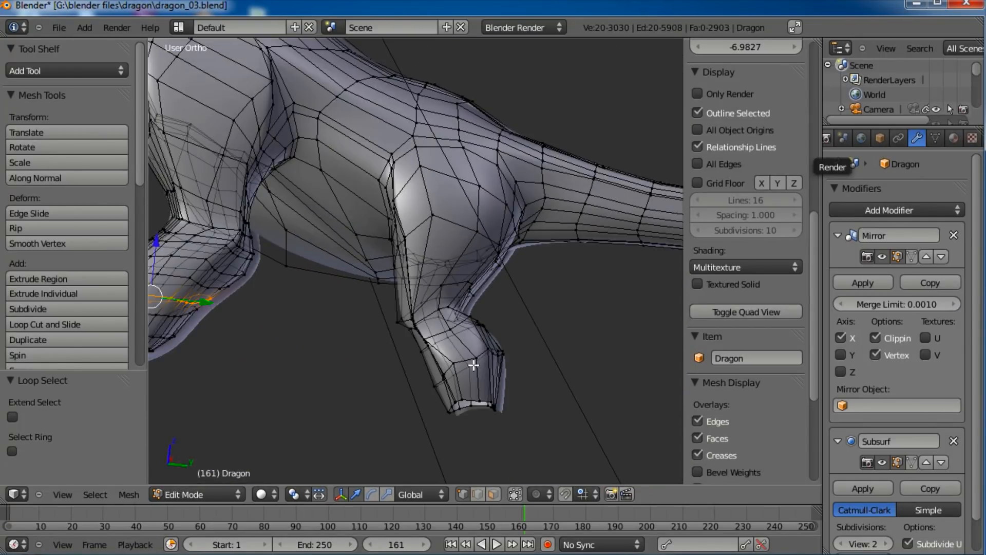
{"action": "scroll", "coordinate": [507, 383], "scroll_direction": "up", "scroll_amount": 2}
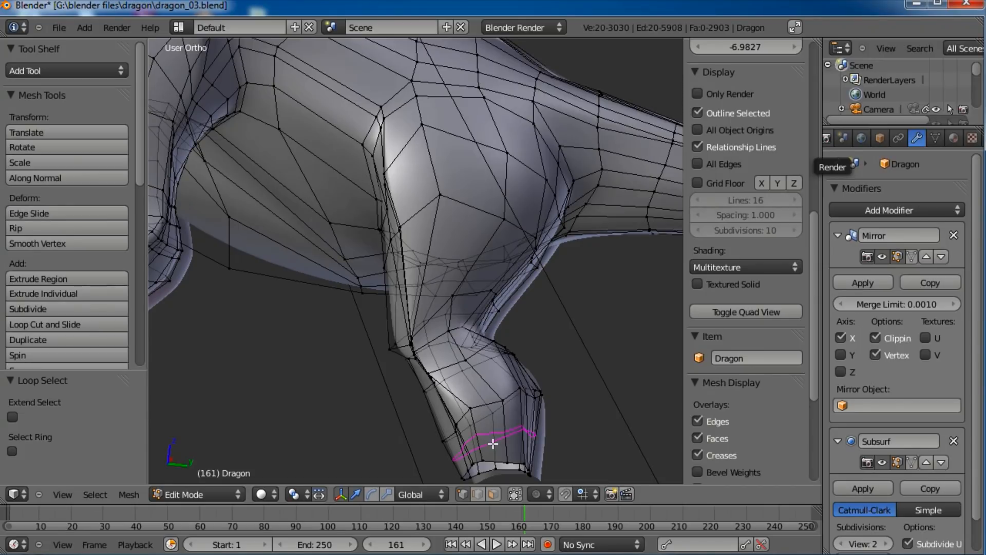
{"action": "left_click", "coordinate": [482, 407]}
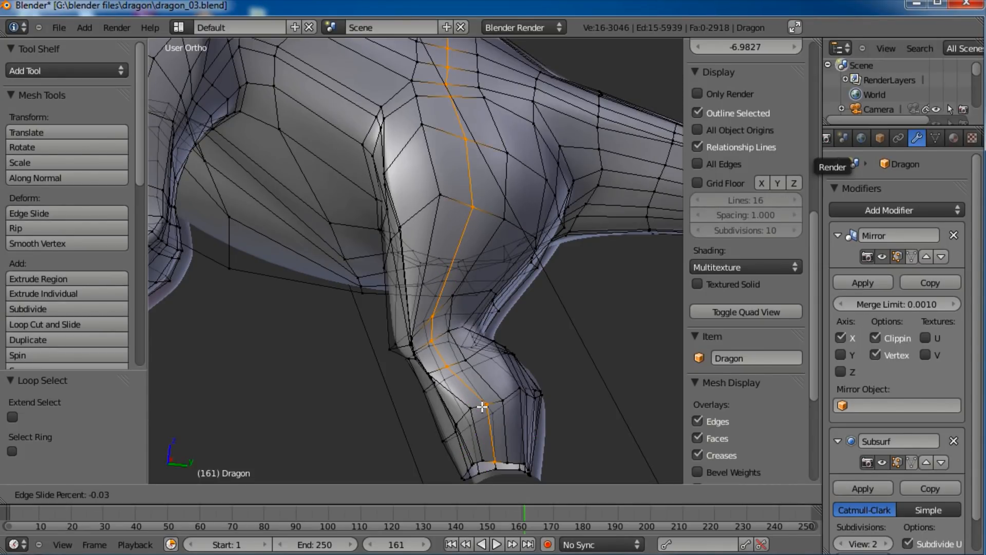
{"action": "left_click", "coordinate": [483, 406]}
{"action": "right_click", "coordinate": [516, 461], "text": "alt"}
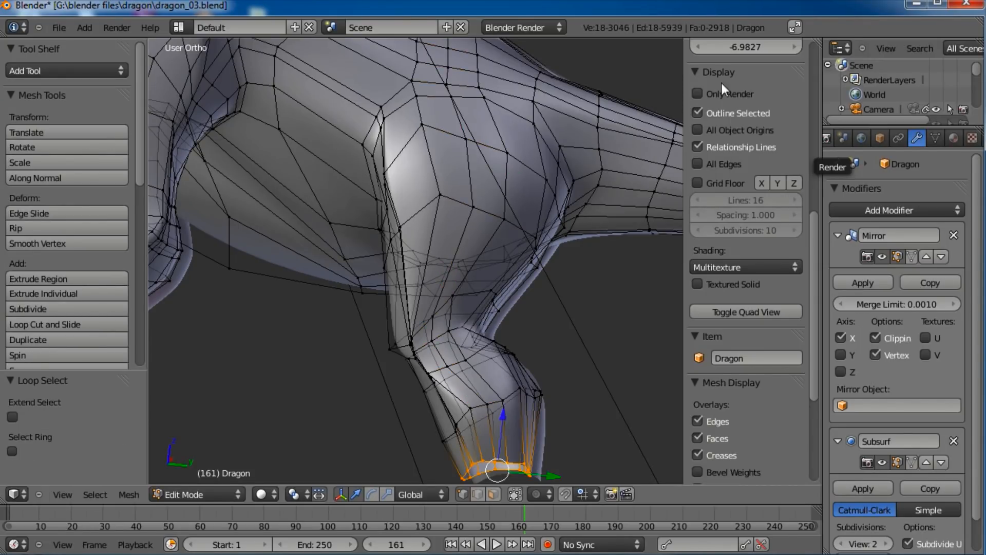
Step: Add another edge loop to the hind leg, keeping it centred between its neighbouring edges, and clear the selection
{"action": "mouse_move", "coordinate": [482, 297]}
{"action": "middle_mouse_down"}
{"action": "mouse_move", "coordinate": [529, 200]}
{"action": "mouse_move", "coordinate": [482, 201]}
{"action": "mouse_move", "coordinate": [463, 253]}
{"action": "mouse_move", "coordinate": [480, 245]}
{"action": "mouse_move", "coordinate": [473, 292]}
{"action": "middle_mouse_up"}
{"action": "key", "text": "ctrl+r"}
{"action": "left_click", "coordinate": [467, 286]}
{"action": "right_click", "coordinate": [467, 286]}
{"action": "middle_click_drag", "start_coordinate": [551, 294], "coordinate": [386, 285]}
{"action": "key", "text": "a"}
Step: Add a lengthwise edge loop from the hip down the rear part of the outer thigh to the hind leg's open end
{"action": "key", "text": "ctrl+r"}
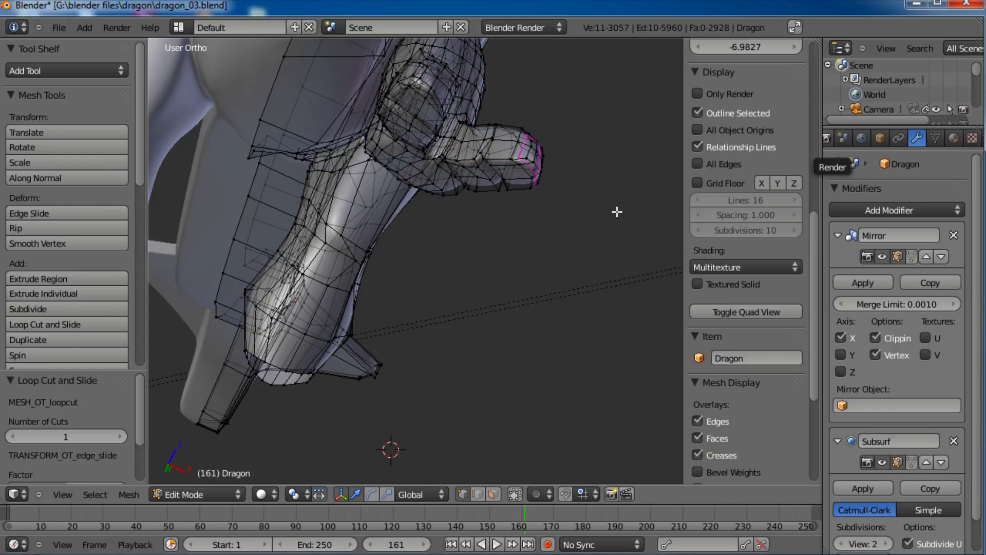
{"action": "middle_click_drag", "start_coordinate": [599, 254], "coordinate": [453, 250]}
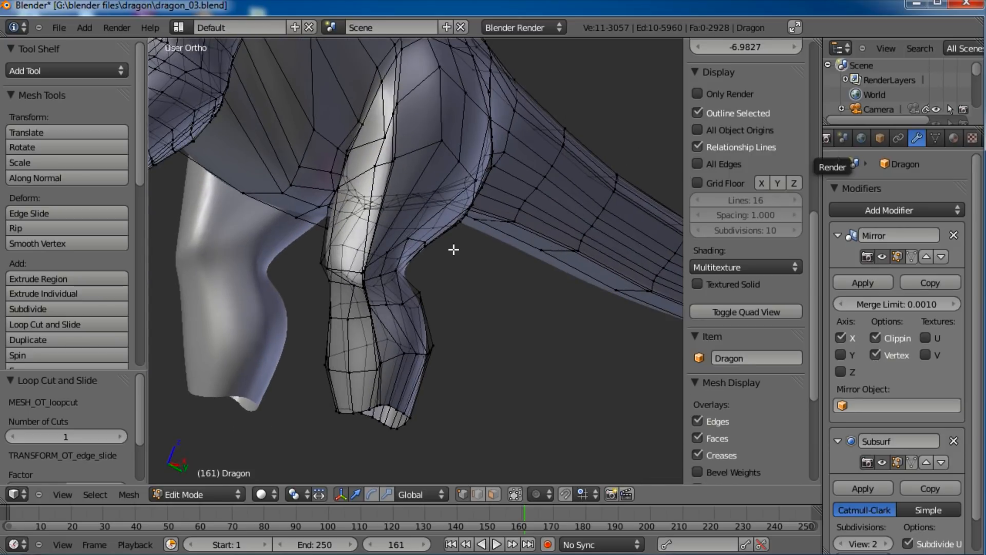
{"action": "middle_click_drag", "start_coordinate": [347, 259], "coordinate": [373, 236]}
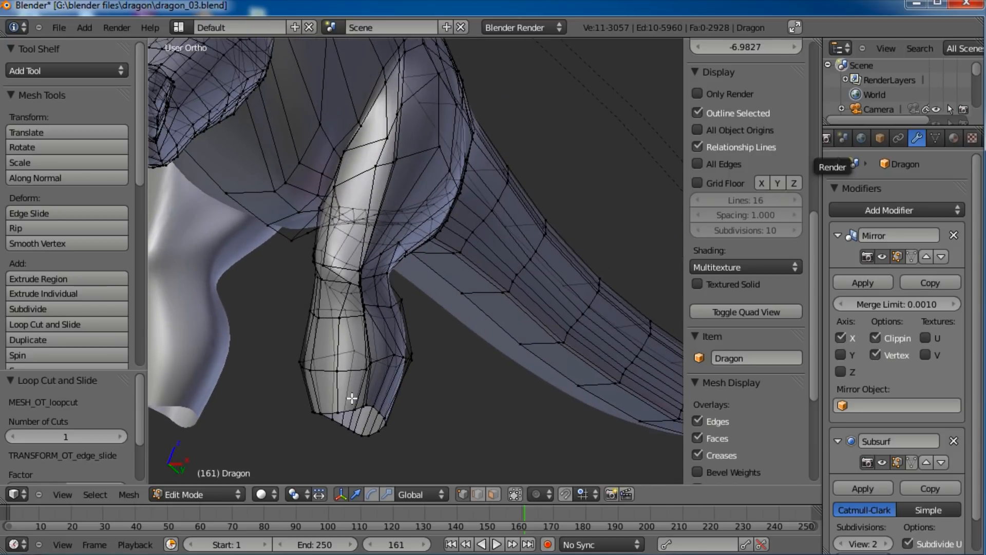
{"action": "middle_click_drag", "start_coordinate": [351, 408], "coordinate": [419, 306]}
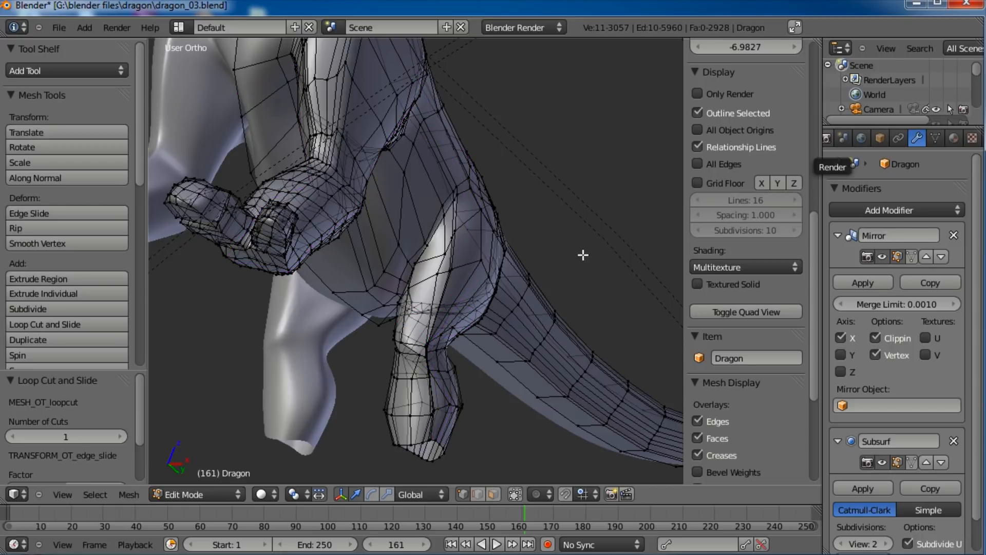
{"action": "middle_click_drag", "start_coordinate": [584, 195], "coordinate": [527, 216]}
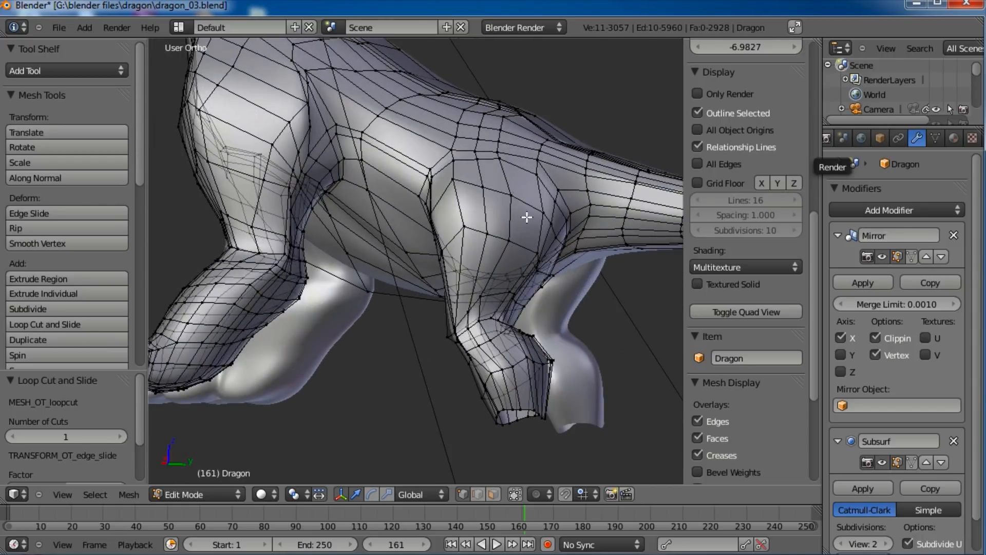
{"action": "left_click", "coordinate": [528, 207]}
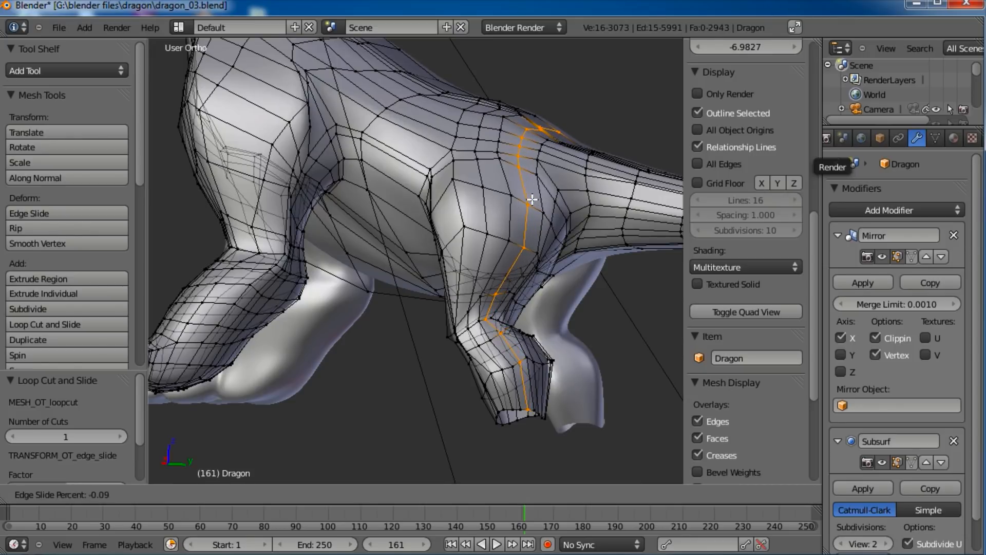
{"action": "left_click", "coordinate": [531, 199]}
{"action": "key", "text": "a"}
Step: Select the open edge loop at the end of the hind leg to verify that its vertex count matches the front leg's
{"action": "middle_click_drag", "start_coordinate": [531, 199], "coordinate": [532, 234]}
{"action": "middle_click_drag", "start_coordinate": [416, 278], "coordinate": [431, 186]}
{"action": "scroll", "coordinate": [524, 329], "scroll_direction": "up", "scroll_amount": 5}
{"action": "middle_click_drag", "start_coordinate": [528, 337], "coordinate": [427, 269], "text": "shift"}
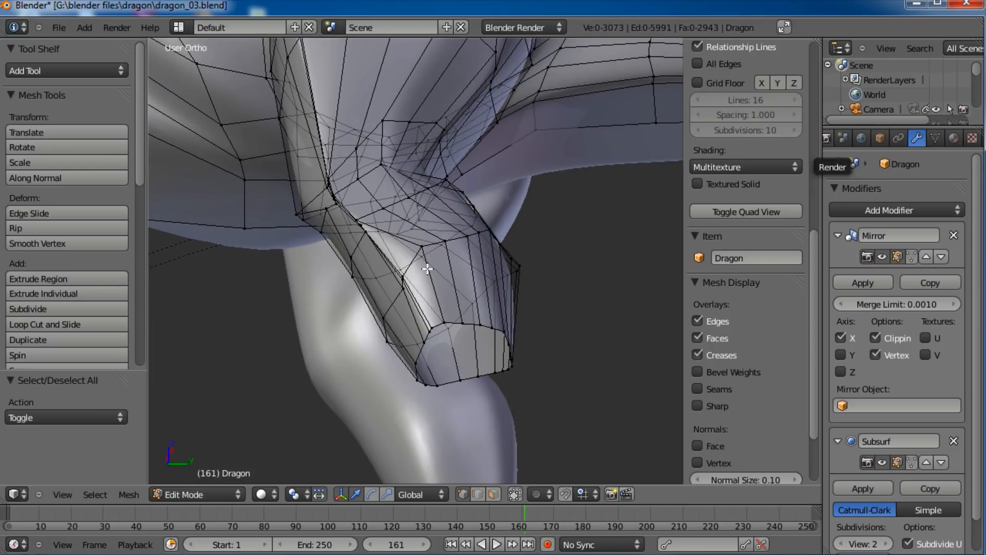
{"action": "right_click", "coordinate": [475, 326]}
{"action": "scroll", "coordinate": [404, 367], "scroll_direction": "down", "scroll_amount": 5}
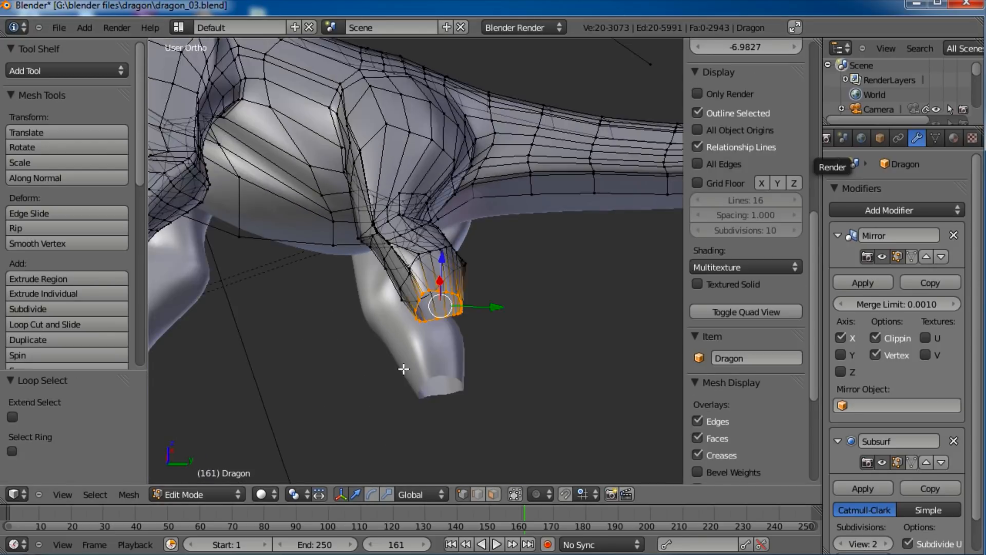
{"action": "middle_click_drag", "start_coordinate": [372, 175], "coordinate": [375, 253]}
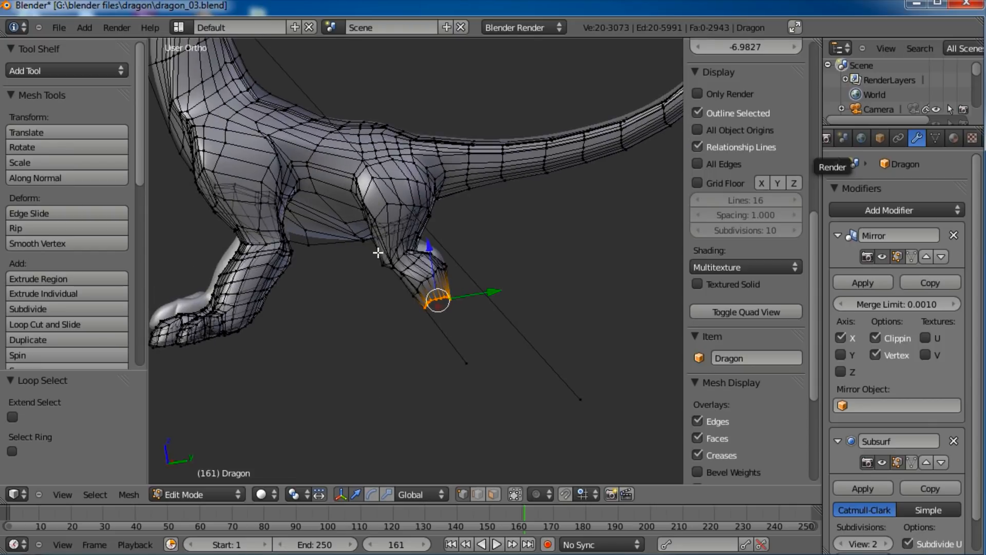
Step: Select the whole front foot up to the lower shin, completing the selection with the full edge loop at its upper boundary
{"action": "key", "text": "KP_3"}
{"action": "middle_click_drag", "start_coordinate": [290, 297], "coordinate": [420, 313], "text": "shift"}
{"action": "scroll", "coordinate": [420, 313], "scroll_direction": "up", "scroll_amount": 4}
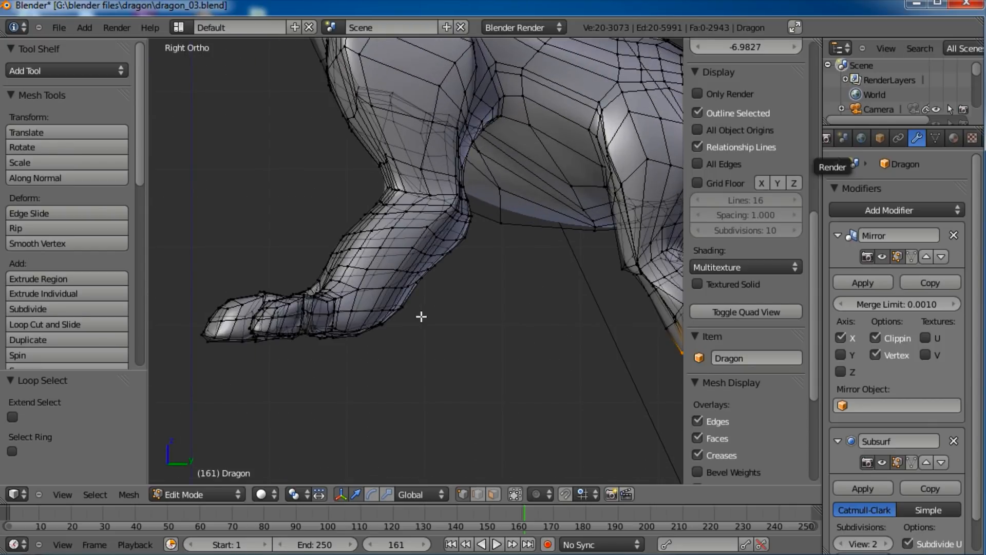
{"action": "left_click_drag", "start_coordinate": [442, 385], "coordinate": [185, 265]}
{"action": "scroll", "coordinate": [390, 284], "scroll_direction": "up", "scroll_amount": 4}
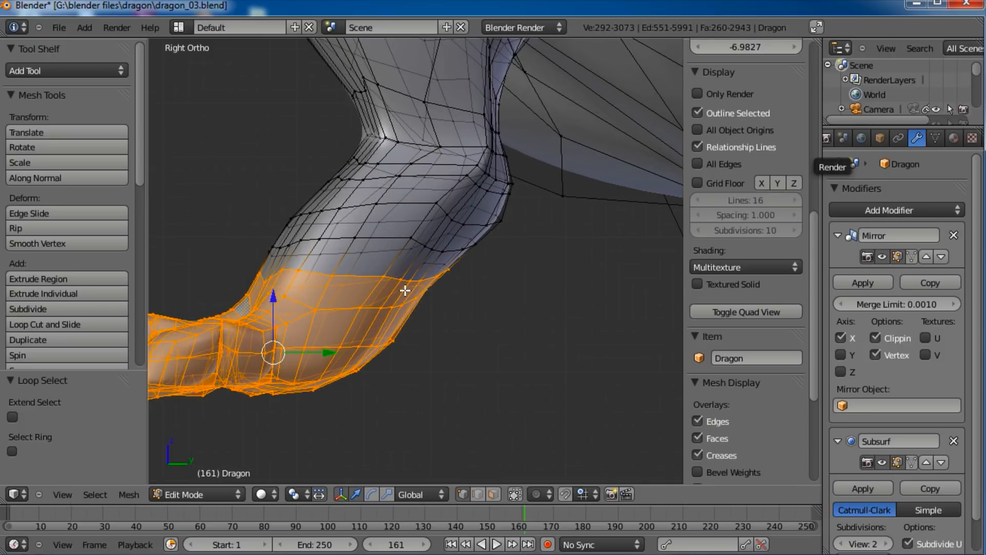
{"action": "right_click", "coordinate": [431, 266], "text": "alt+shift"}
{"action": "middle_click_drag", "start_coordinate": [441, 264], "coordinate": [333, 275]}
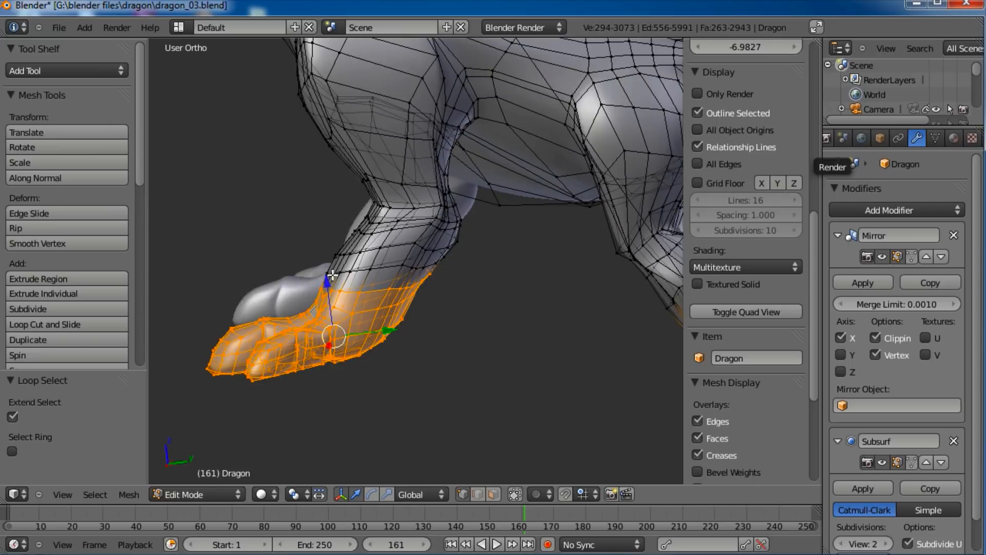
Step: Remove the hind leg's open end loop from the selection so that only the front foot is selected
{"action": "key", "text": "KP_3"}
{"action": "scroll", "coordinate": [418, 254], "scroll_direction": "down", "scroll_amount": 3}
{"action": "key", "text": "b"}
{"action": "left_click_drag", "start_coordinate": [571, 287], "coordinate": [493, 365]}
{"action": "middle_click_drag", "start_coordinate": [493, 364], "coordinate": [492, 364]}
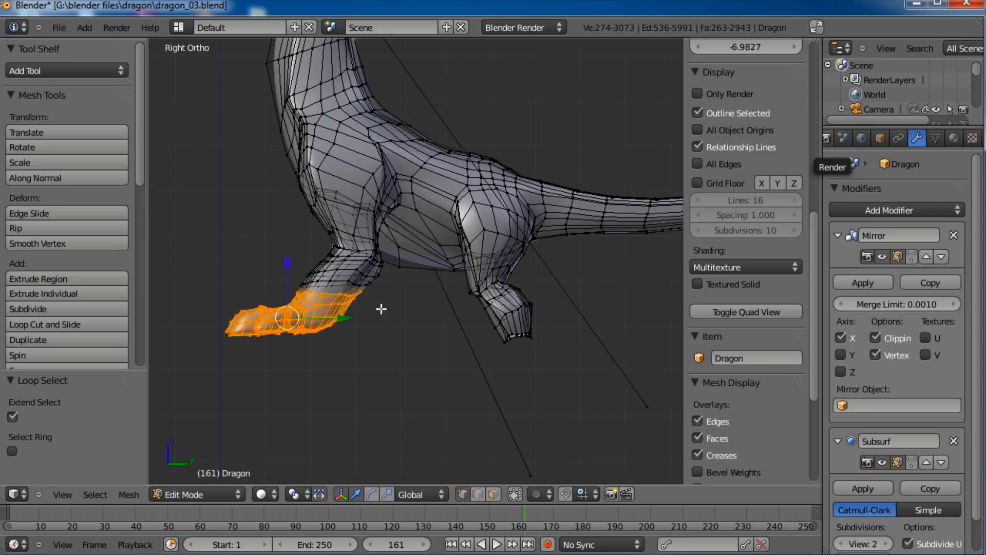
Step: Duplicate the front foot, scale the copy to 0.622, and place it just below the hind leg's open end
{"action": "key", "text": "shift+d"}
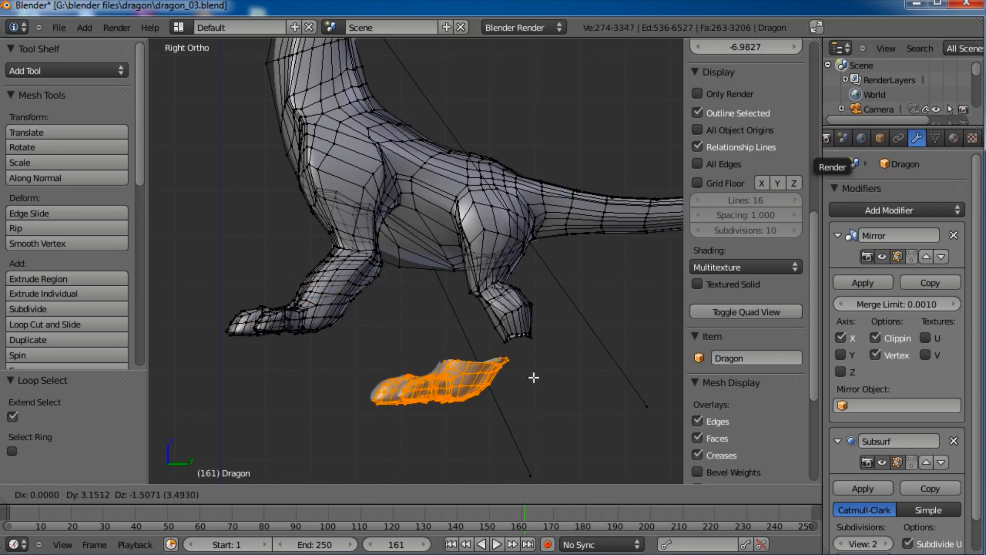
{"action": "left_click", "coordinate": [544, 374]}
{"action": "scroll", "coordinate": [511, 326], "scroll_direction": "up", "scroll_amount": 4}
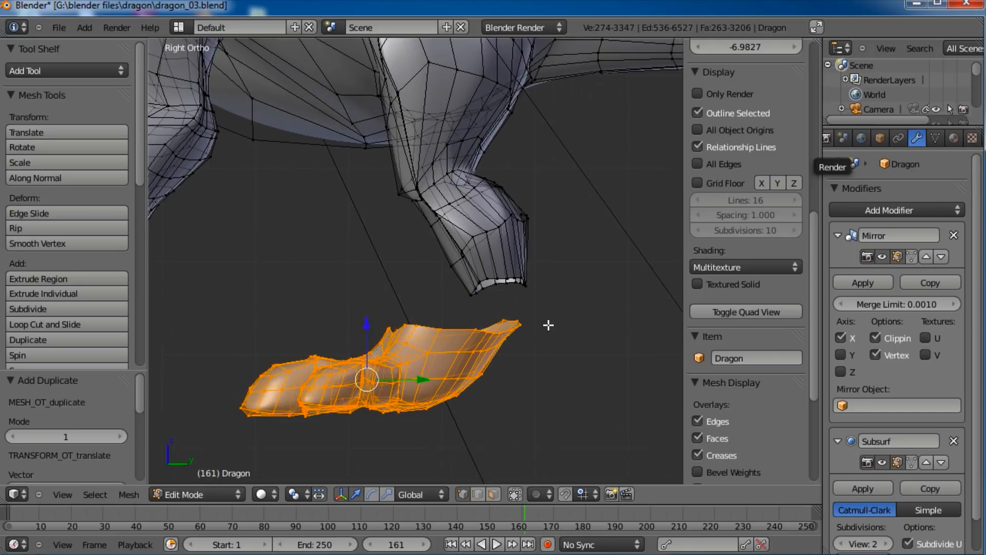
{"action": "key", "text": "s"}
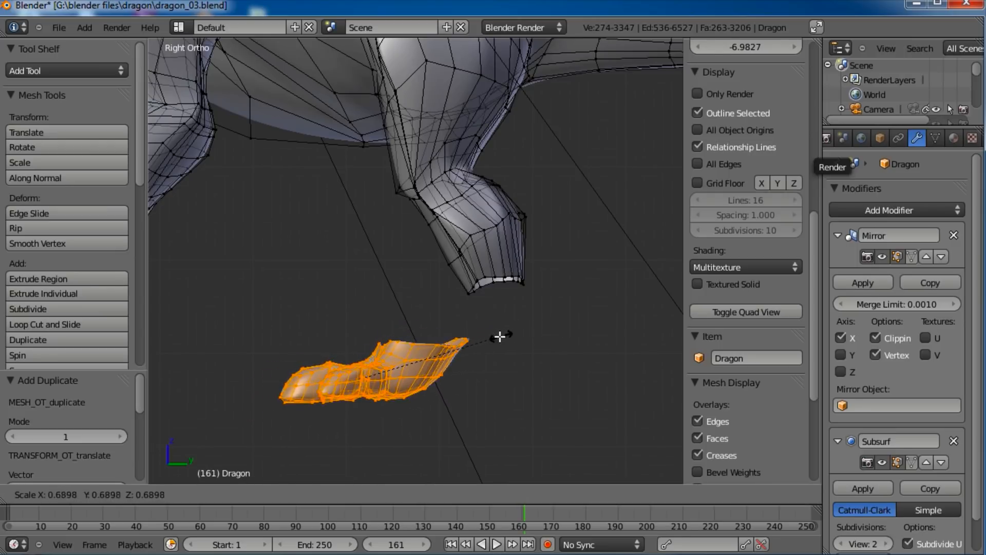
{"action": "left_click", "coordinate": [493, 339]}
{"action": "key", "text": "g"}
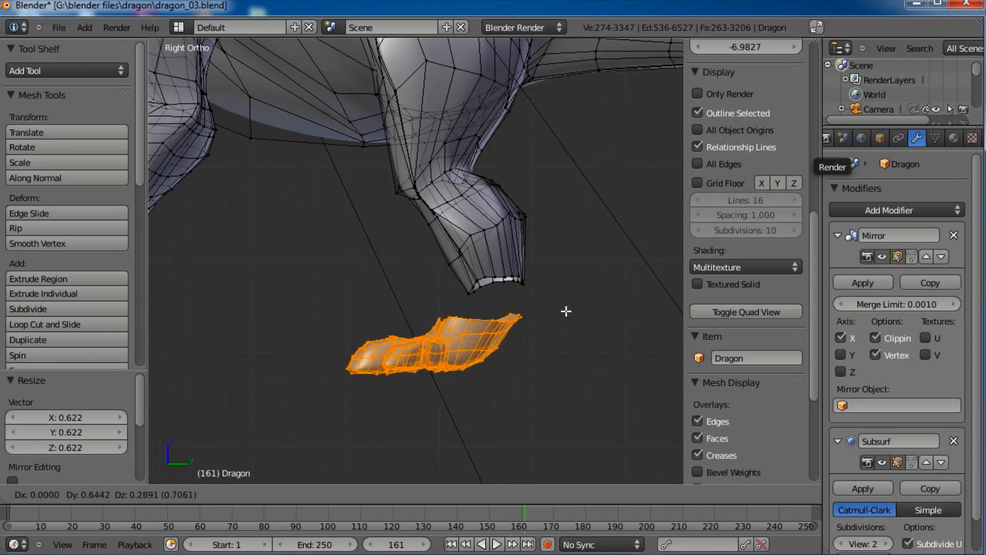
{"action": "left_click", "coordinate": [567, 308]}
Step: Move the hind leg's open end loop and the loop above it upward to shorten the lower leg
{"action": "right_click", "coordinate": [520, 276], "text": "alt"}
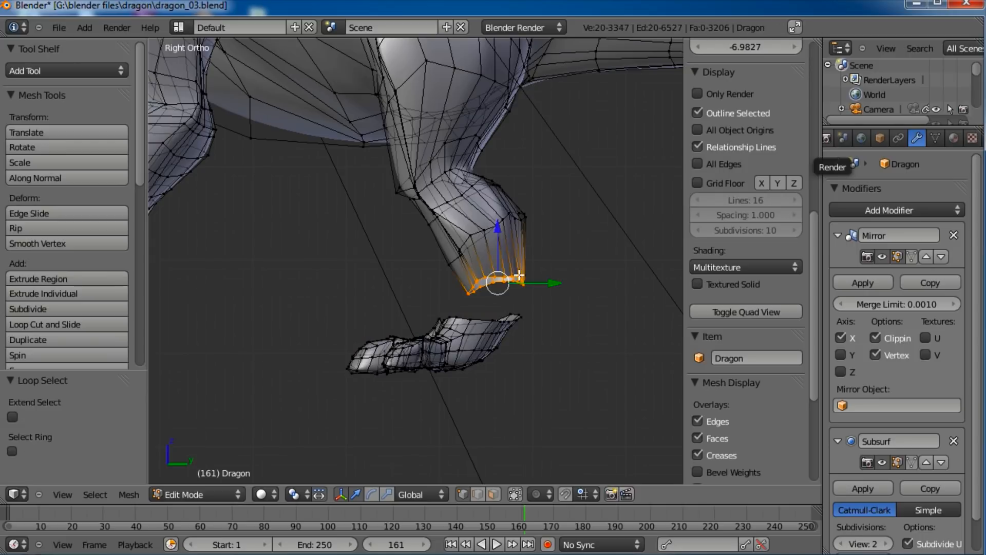
{"action": "key", "text": "g"}
{"action": "left_click", "coordinate": [499, 267]}
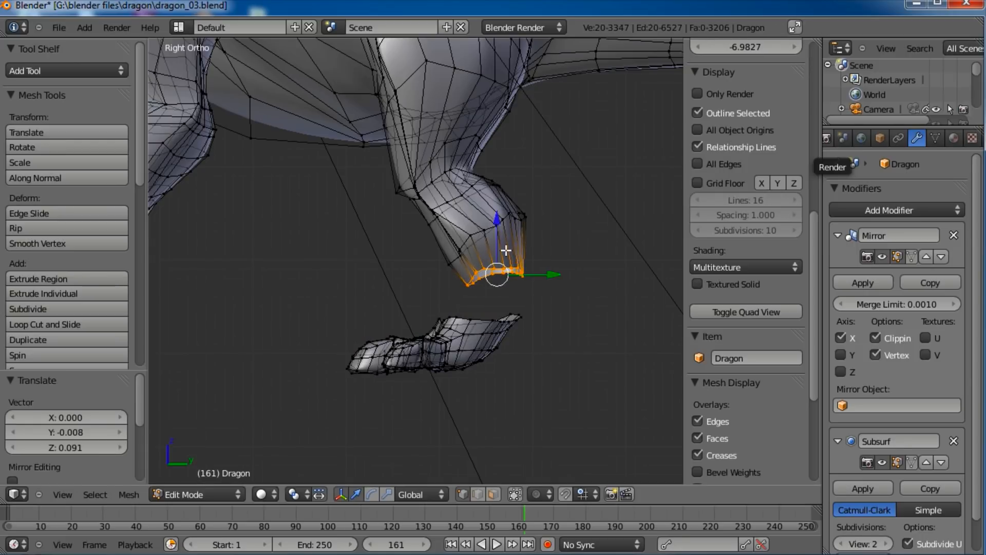
{"action": "right_click", "coordinate": [489, 231], "text": "alt"}
{"action": "key", "text": "g"}
{"action": "left_click", "coordinate": [509, 225]}
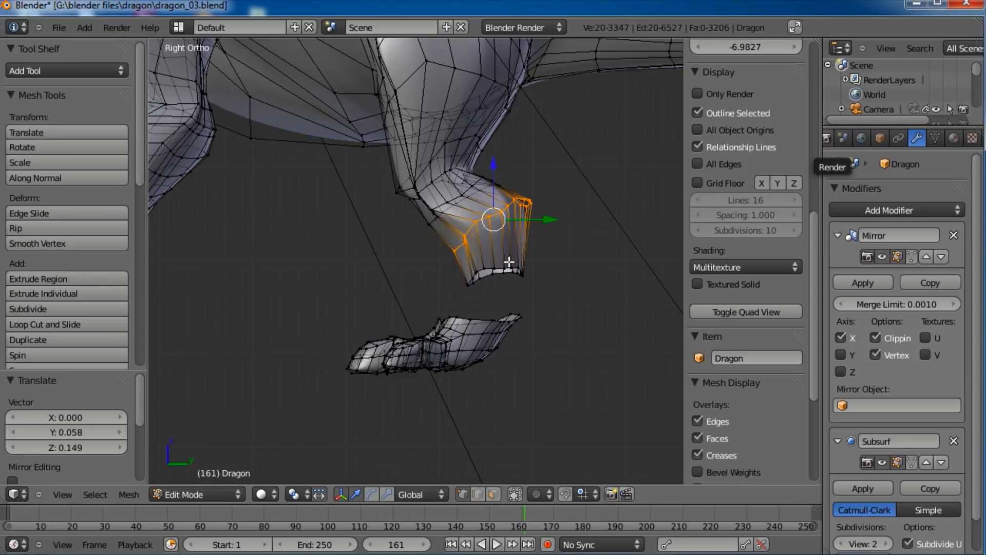
{"action": "right_click", "coordinate": [499, 272], "text": "alt"}
{"action": "key", "text": "g"}
{"action": "left_click", "coordinate": [512, 260]}
Step: Scale the copied foot's open top loop to 0.827
{"action": "key", "text": "KP_5"}
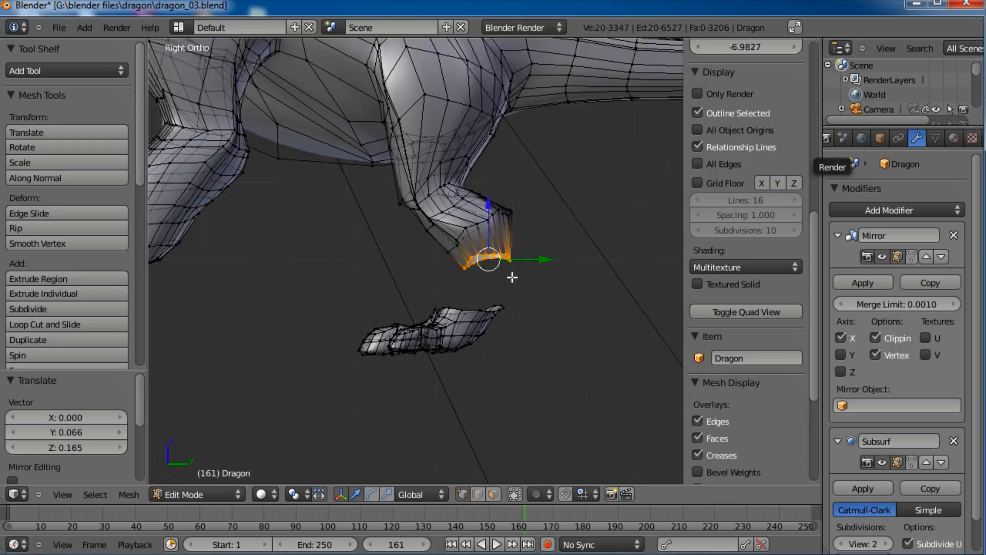
{"action": "key", "text": "KP_5"}
{"action": "scroll", "coordinate": [412, 247], "scroll_direction": "down", "scroll_amount": 3}
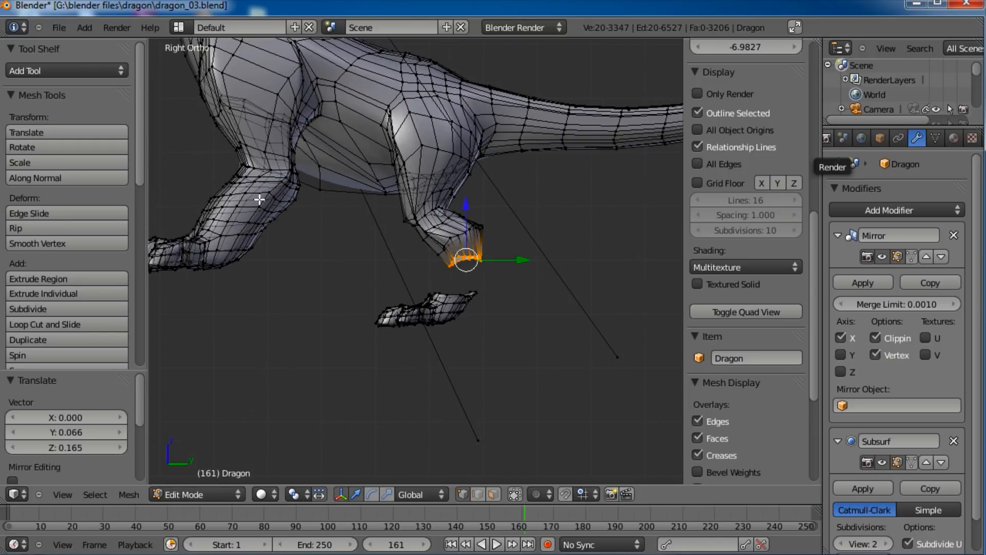
{"action": "scroll", "coordinate": [524, 283], "scroll_direction": "up", "scroll_amount": 5}
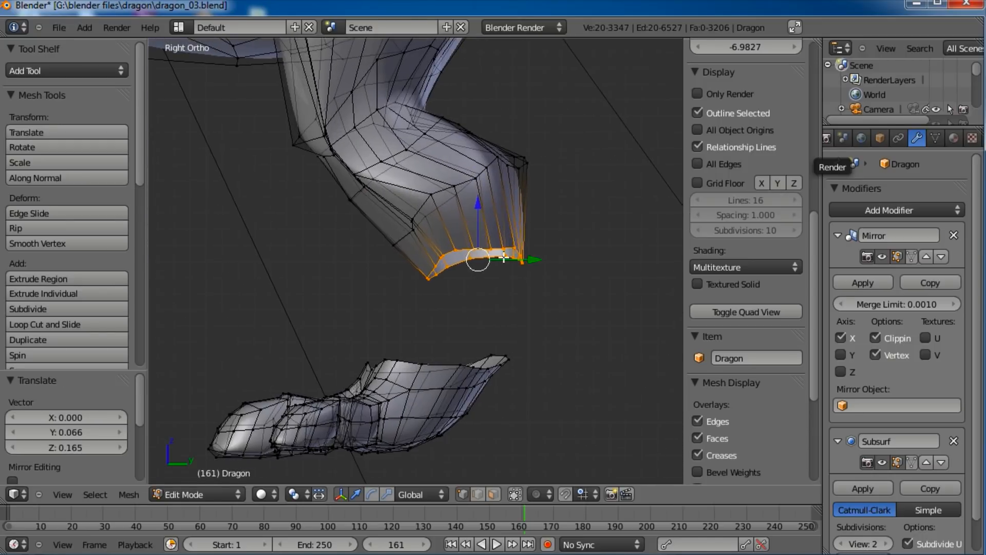
{"action": "right_click", "coordinate": [443, 364], "text": "alt"}
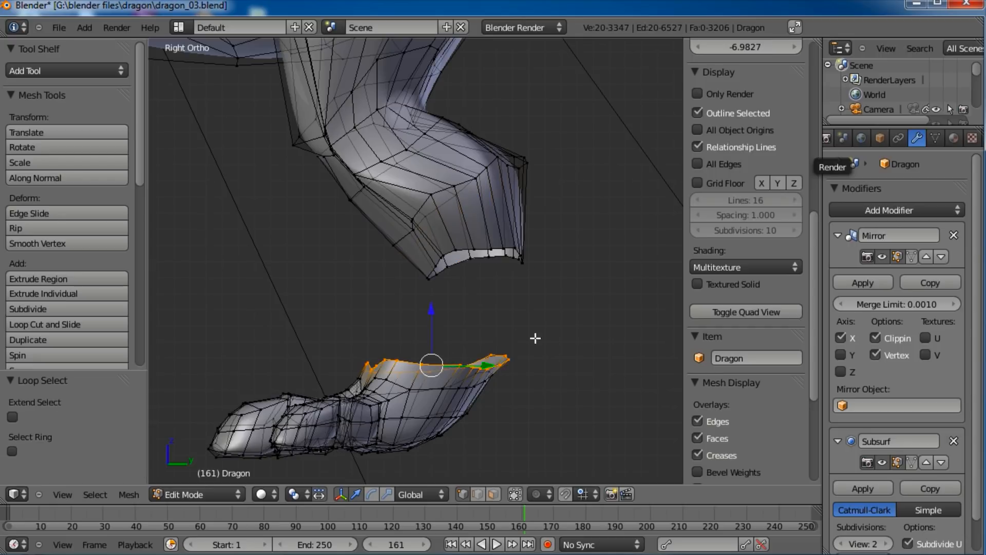
{"action": "key", "text": "s"}
{"action": "left_click", "coordinate": [528, 336]}
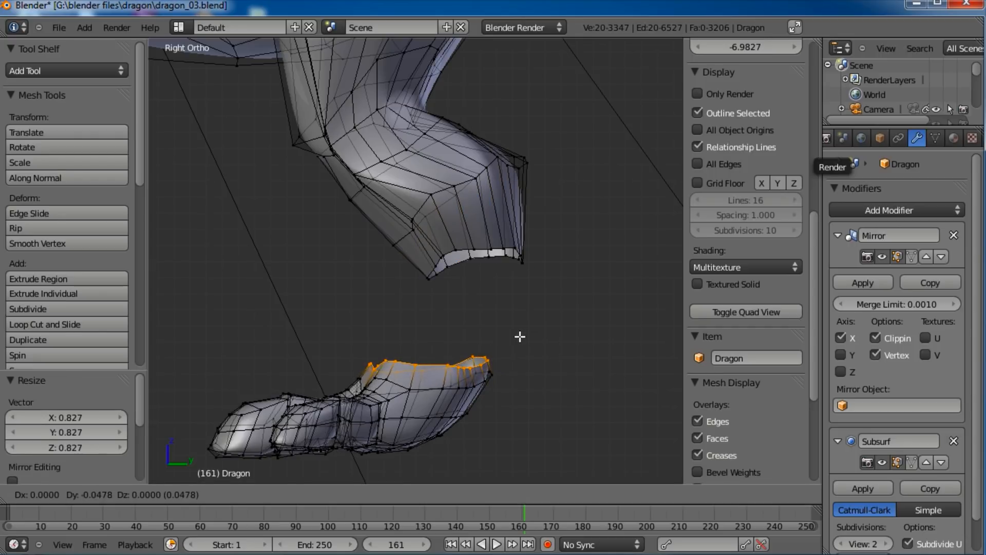
Step: Tilt the hind leg's open end loop by about 10 degrees, nudge it, and extrude it down toward the copied foot
{"action": "right_click", "coordinate": [483, 251], "text": "alt"}
{"action": "key", "text": "g"}
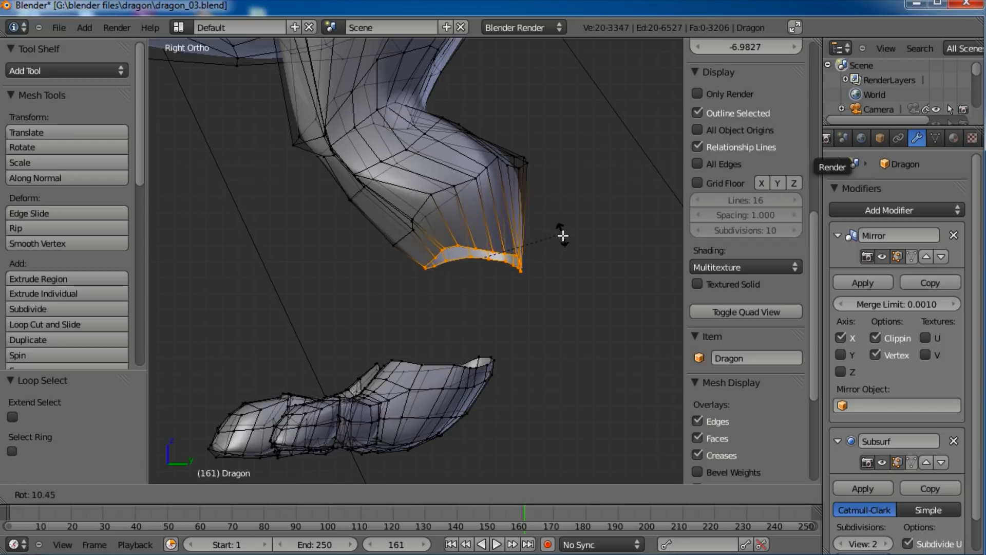
{"action": "left_click", "coordinate": [562, 234]}
{"action": "key", "text": "g"}
{"action": "left_click", "coordinate": [502, 281]}
{"action": "key", "text": "e"}
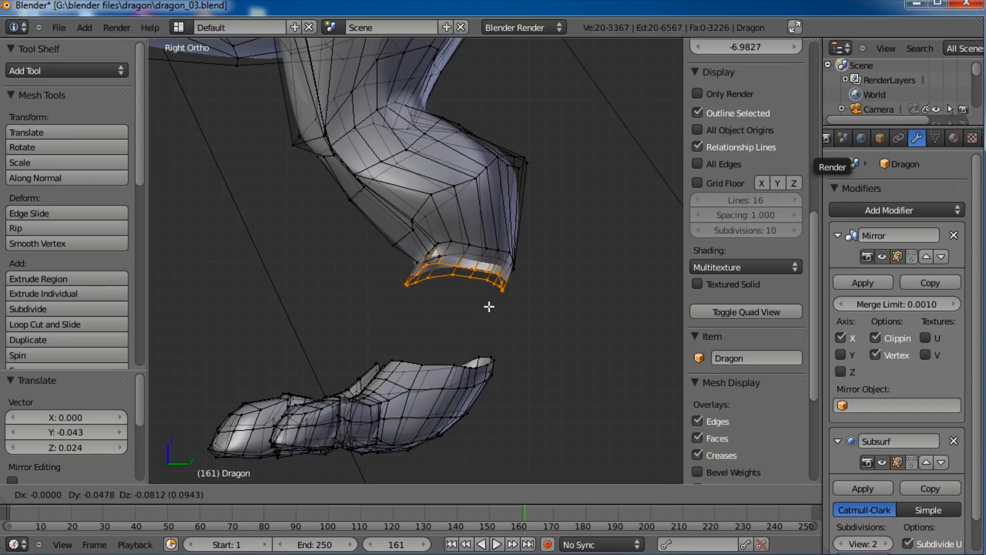
{"action": "left_click", "coordinate": [482, 340]}
Step: Select the entire copied foot and move it -0.478 along X to line it up under the hind leg
{"action": "middle_click_drag", "start_coordinate": [427, 304], "coordinate": [538, 350]}
{"action": "right_click", "coordinate": [508, 333]}
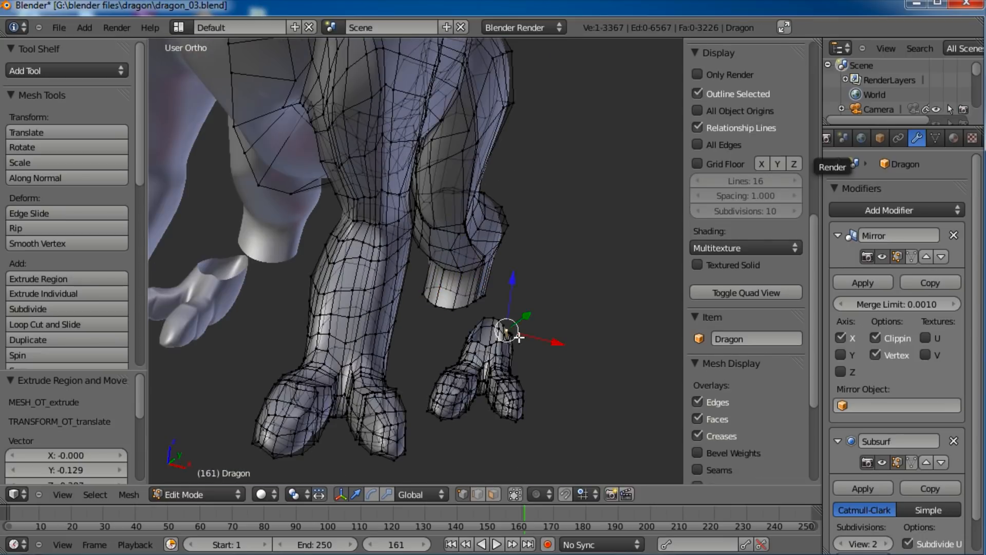
{"action": "key", "text": "ctrl+l"}
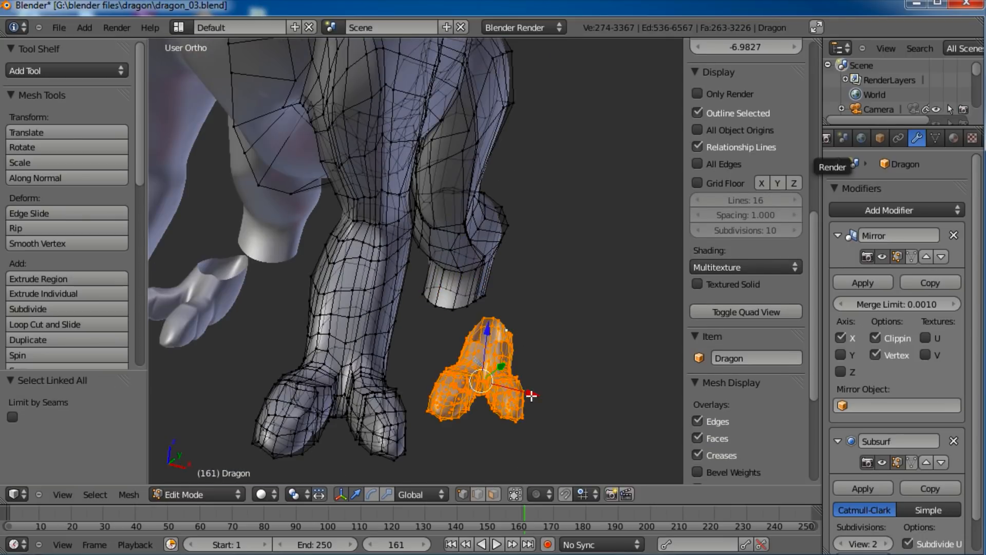
{"action": "key", "text": "g"}
{"action": "key", "text": "x"}
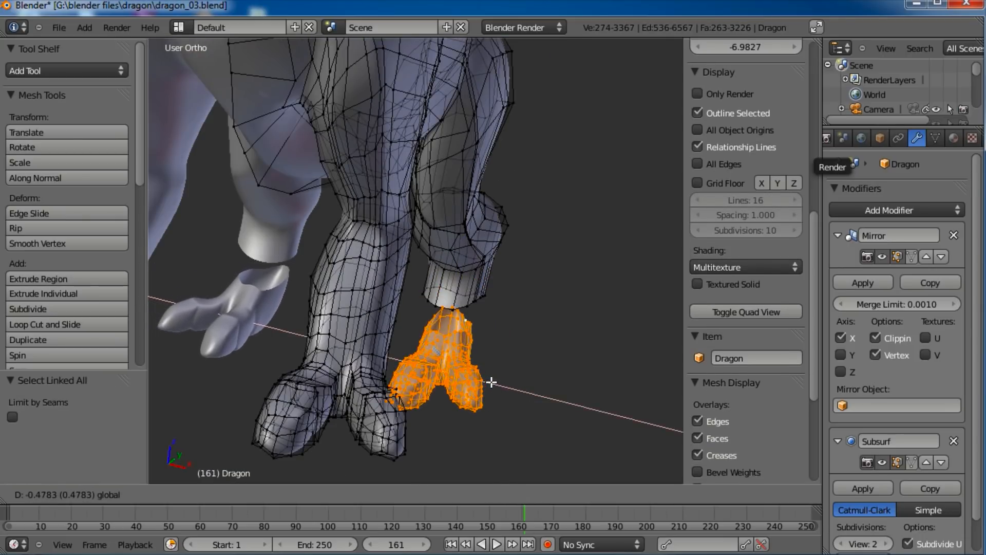
{"action": "left_click", "coordinate": [491, 383]}
Step: Fill the first faces between the copied foot's open rim and the hind leg's end, starting at the front outer side
{"action": "middle_click_drag", "start_coordinate": [492, 382], "coordinate": [473, 313]}
{"action": "scroll", "coordinate": [459, 311], "scroll_direction": "up", "scroll_amount": 4}
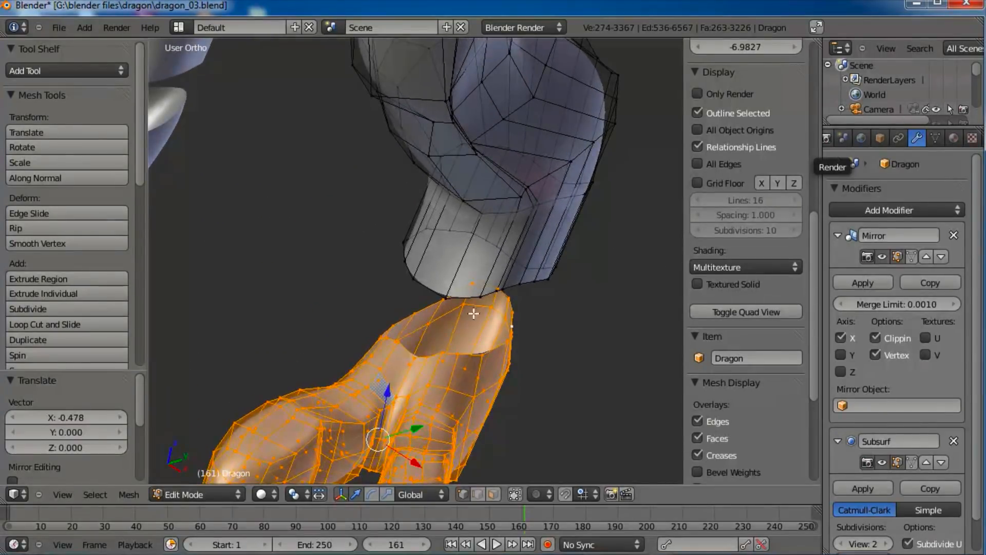
{"action": "scroll", "coordinate": [473, 313], "scroll_direction": "up", "scroll_amount": 4}
{"action": "right_click", "coordinate": [405, 335]}
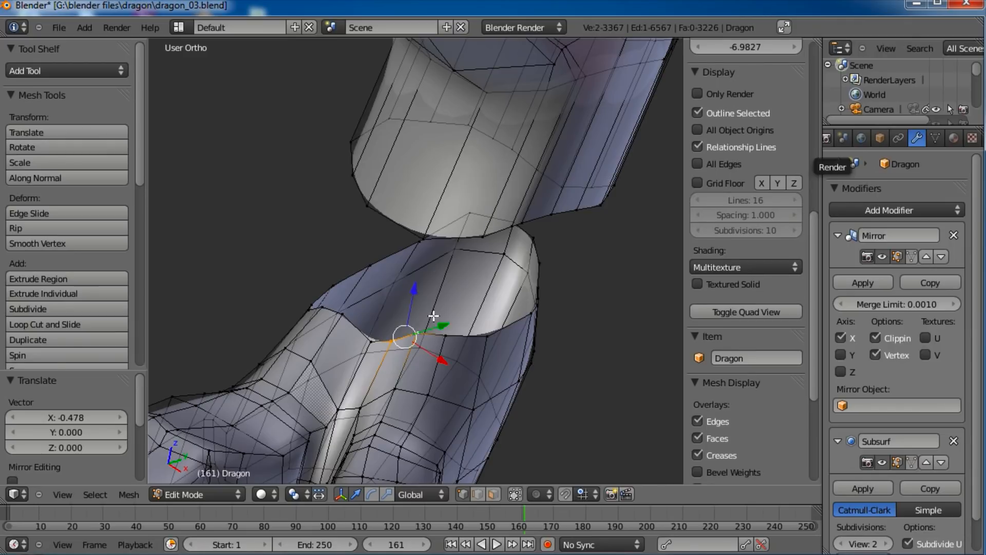
{"action": "right_click", "coordinate": [482, 236], "text": "shift"}
{"action": "key", "text": "f"}
{"action": "right_click", "coordinate": [451, 334]}
{"action": "middle_click_drag", "start_coordinate": [512, 227], "coordinate": [469, 214]}
{"action": "right_click", "coordinate": [465, 209], "text": "shift"}
{"action": "key", "text": "f"}
Step: Fill the next two faces across the ankle gap on the outer side of the hind leg
{"action": "right_click", "coordinate": [465, 203]}
{"action": "right_click", "coordinate": [476, 310], "text": "shift"}
{"action": "middle_click_drag", "start_coordinate": [477, 310], "coordinate": [462, 274]}
{"action": "key", "text": "f"}
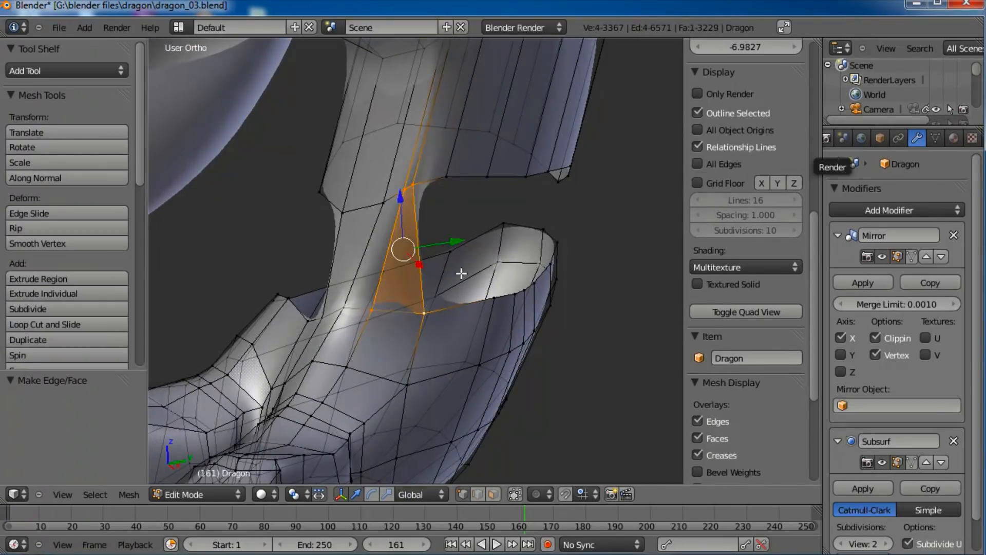
{"action": "right_click", "coordinate": [443, 178]}
{"action": "right_click", "coordinate": [462, 303], "text": "shift"}
{"action": "right_click", "coordinate": [418, 209], "text": "shift"}
{"action": "key", "text": "f"}
Step: Continue bridging the outer side of the ankle gap with faces, working toward the heel
{"action": "middle_click_drag", "start_coordinate": [465, 218], "coordinate": [414, 211]}
{"action": "right_click", "coordinate": [380, 175]}
{"action": "right_click", "coordinate": [494, 289], "text": "shift"}
{"action": "key", "text": "f"}
{"action": "right_click", "coordinate": [404, 184]}
{"action": "right_click", "coordinate": [465, 291], "text": "shift"}
{"action": "key", "text": "j"}
{"action": "right_click", "coordinate": [406, 175]}
{"action": "right_click", "coordinate": [439, 171], "text": "shift"}
{"action": "right_click", "coordinate": [480, 286], "text": "shift"}
{"action": "right_click", "coordinate": [465, 291], "text": "shift"}
{"action": "key", "text": "f"}
Step: Fill a four-vertex face between the leg's end and the foot's rim at the rear outer corner
{"action": "middle_click_drag", "start_coordinate": [480, 287], "coordinate": [341, 200]}
{"action": "right_click", "coordinate": [368, 176]}
{"action": "right_click", "coordinate": [403, 175], "text": "shift"}
{"action": "right_click", "coordinate": [471, 276], "text": "shift"}
{"action": "right_click", "coordinate": [437, 291], "text": "shift"}
{"action": "key", "text": "f"}
Step: Fill the next face at the back of the ankle, undoing the wrong vertex pick and replacing it with the correct leg vertex
{"action": "right_click", "coordinate": [335, 201]}
{"action": "right_click", "coordinate": [417, 277], "text": "shift"}
{"action": "right_click", "coordinate": [386, 279], "text": "shift"}
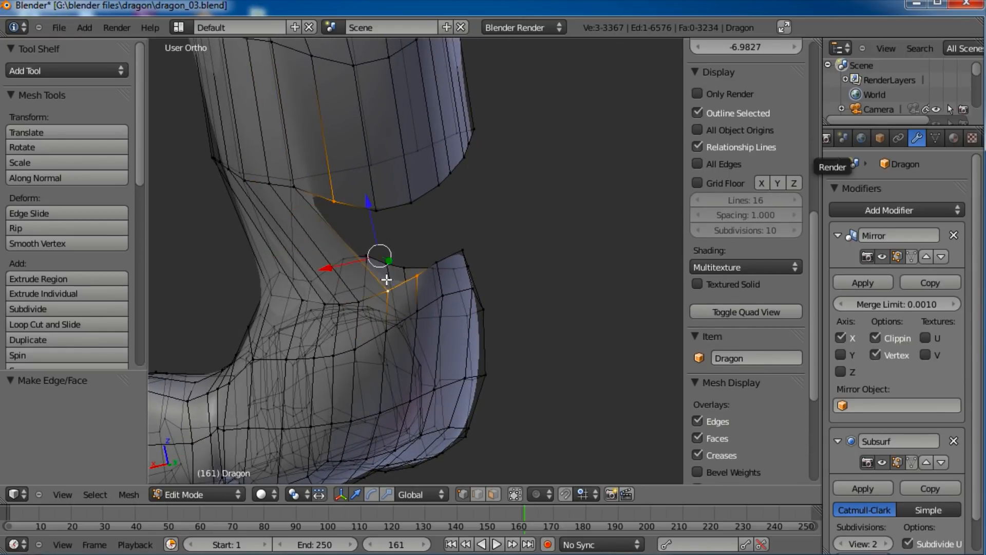
{"action": "right_click", "coordinate": [304, 187], "text": "shift"}
{"action": "key", "text": "f"}
{"action": "middle_click_drag", "start_coordinate": [437, 222], "coordinate": [362, 227]}
{"action": "key", "text": "ctrl+z"}
{"action": "key", "text": "ctrl+z"}
{"action": "middle_click_drag", "start_coordinate": [402, 264], "coordinate": [364, 217]}
{"action": "right_click", "coordinate": [312, 172], "text": "shift"}
{"action": "key", "text": "f"}
{"action": "middle_click_drag", "start_coordinate": [465, 227], "coordinate": [375, 227]}
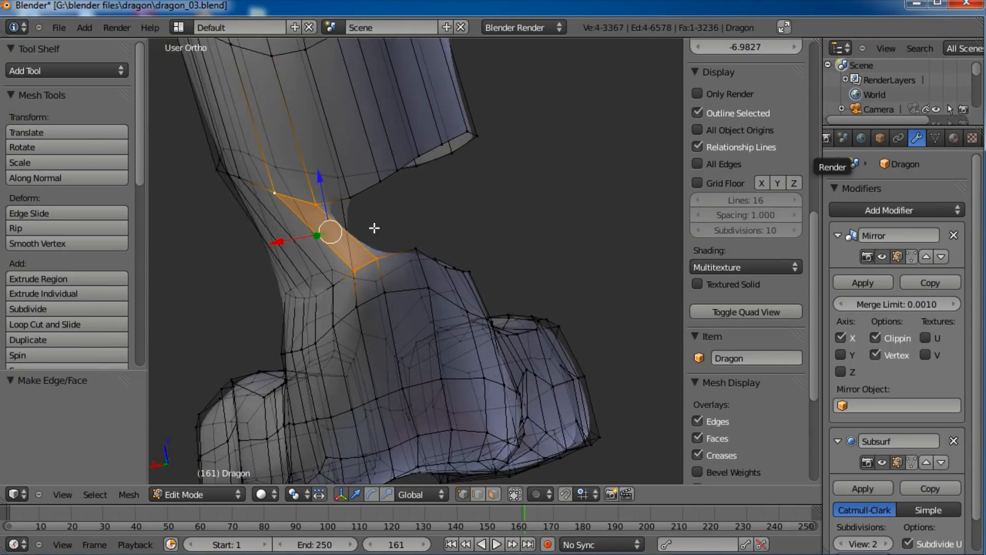
Step: Add one more face at the back of the ankle, next to the last filled one
{"action": "right_click", "coordinate": [351, 200]}
{"action": "right_click", "coordinate": [415, 249], "text": "shift"}
{"action": "right_click", "coordinate": [314, 203], "text": "shift"}
{"action": "key", "text": "f"}
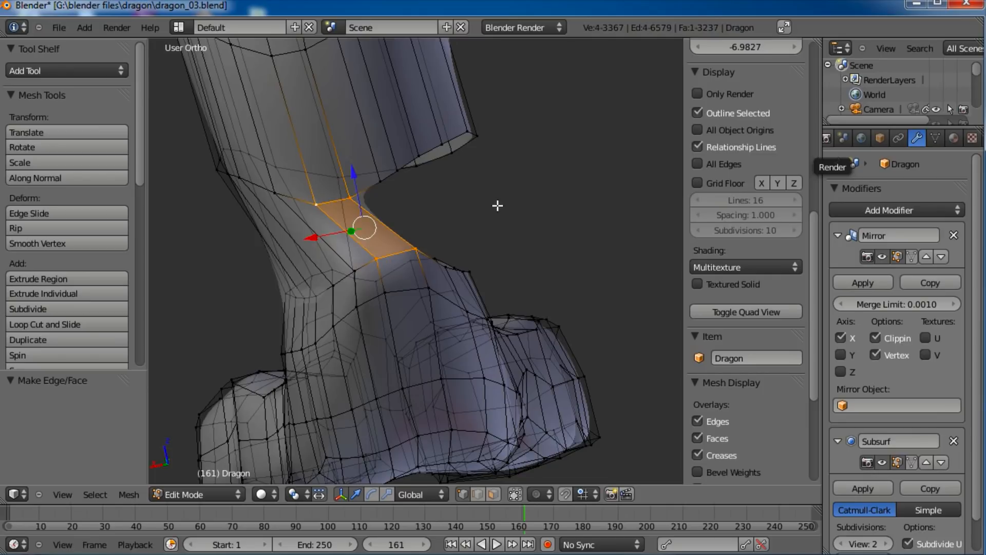
{"action": "middle_click_drag", "start_coordinate": [500, 204], "coordinate": [464, 218]}
Step: Fill a four-vertex face at the front of the ankle gap, beside the first bridged faces
{"action": "middle_click_drag", "start_coordinate": [385, 219], "coordinate": [514, 269]}
{"action": "mouse_move", "coordinate": [473, 215]}
{"action": "middle_mouse_down"}
{"action": "mouse_move", "coordinate": [452, 221]}
{"action": "mouse_move", "coordinate": [483, 224]}
{"action": "middle_mouse_up"}
{"action": "right_click", "coordinate": [528, 283]}
{"action": "right_click", "coordinate": [436, 184], "text": "shift"}
{"action": "right_click", "coordinate": [517, 168], "text": "shift"}
{"action": "right_click", "coordinate": [546, 273], "text": "shift"}
{"action": "key", "text": "f"}
{"action": "middle_click_drag", "start_coordinate": [465, 249], "coordinate": [487, 269]}
Step: Fill the adjacent face at the front of the ankle, extending the bridge toward the inner side
{"action": "right_click", "coordinate": [404, 191]}
{"action": "right_click", "coordinate": [455, 196], "text": "shift"}
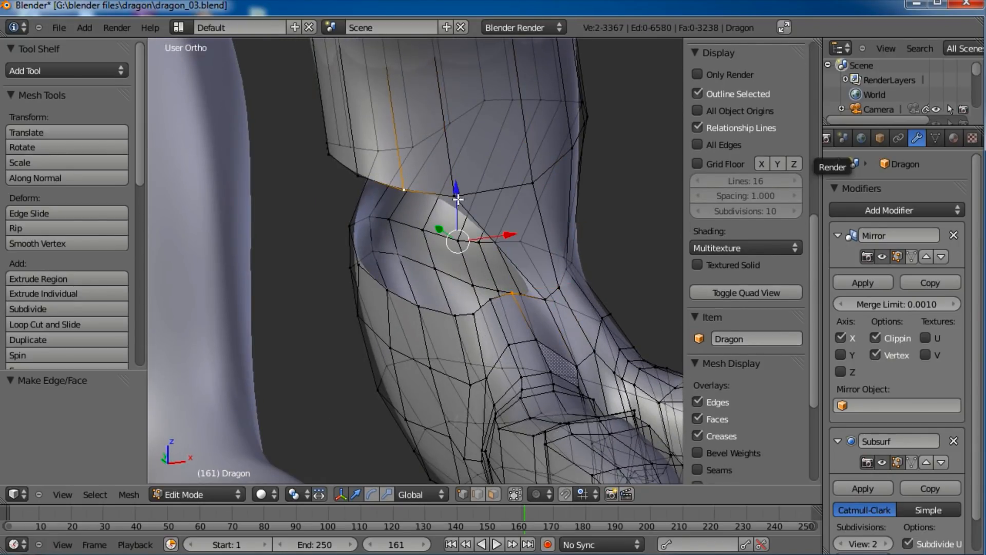
{"action": "right_click", "coordinate": [511, 293], "text": "shift"}
{"action": "right_click", "coordinate": [545, 299], "text": "shift"}
{"action": "key", "text": "f"}
Step: Fill the following face on the front inner side, undoing the wrongly connected one and correcting the foot vertices used
{"action": "right_click", "coordinate": [512, 293]}
{"action": "right_click", "coordinate": [490, 299], "text": "shift"}
{"action": "right_click", "coordinate": [359, 176], "text": "shift"}
{"action": "right_click", "coordinate": [404, 192], "text": "shift"}
{"action": "key", "text": "f"}
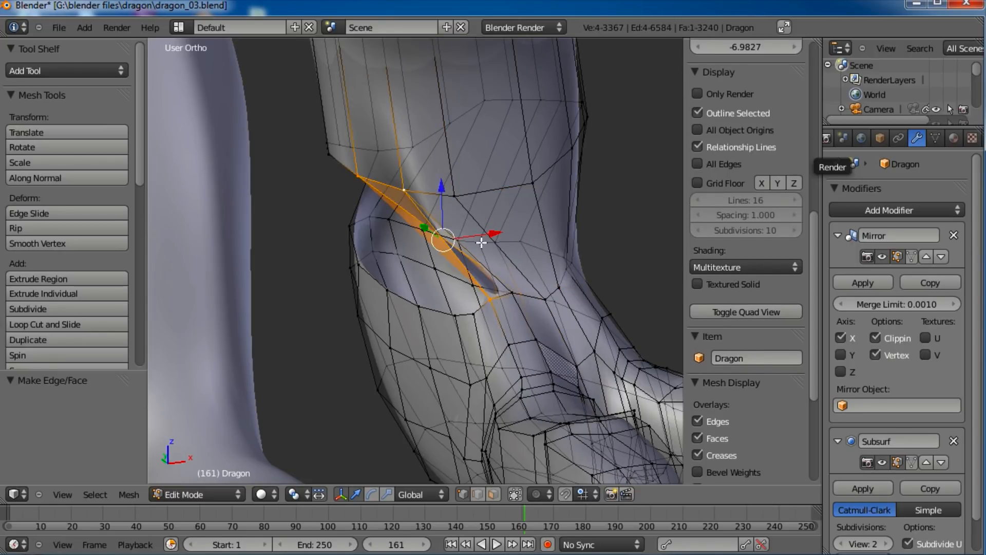
{"action": "key", "text": "ctrl+z"}
{"action": "right_click", "coordinate": [537, 312], "text": "shift"}
{"action": "right_click", "coordinate": [515, 292], "text": "shift"}
{"action": "key", "text": "f"}
Step: Fill two more faces between the leg's end and the foot's rim along the inner side of the ankle
{"action": "middle_click_drag", "start_coordinate": [463, 283], "coordinate": [526, 271]}
{"action": "right_click", "coordinate": [383, 159]}
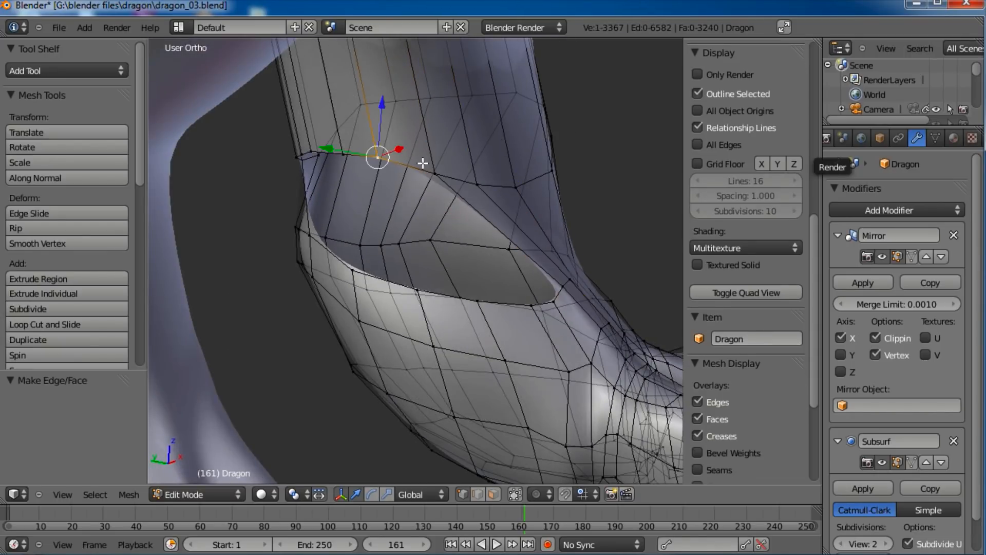
{"action": "right_click", "coordinate": [553, 303], "text": "shift"}
{"action": "key", "text": "f"}
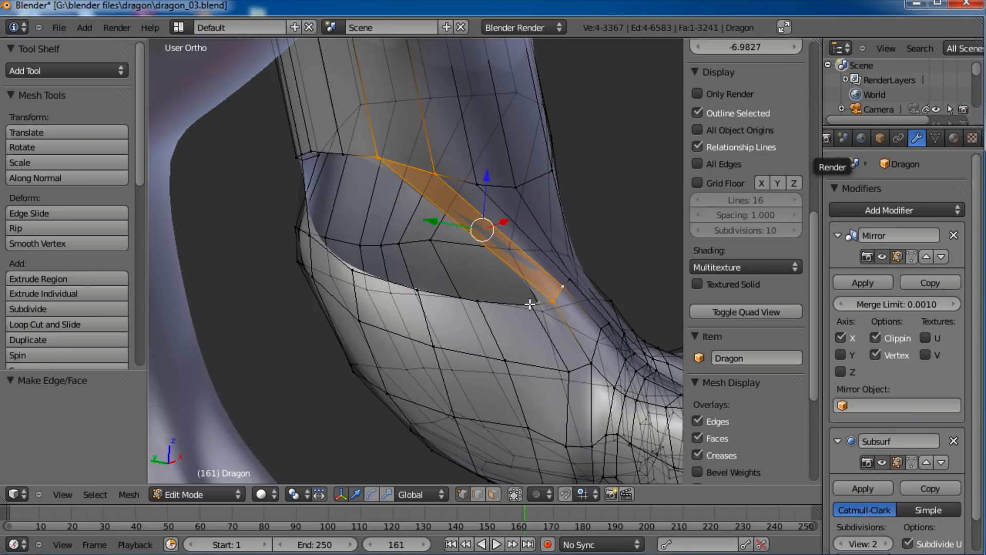
{"action": "right_click", "coordinate": [552, 303]}
{"action": "right_click", "coordinate": [530, 303], "text": "shift"}
{"action": "right_click", "coordinate": [351, 157], "text": "shift"}
{"action": "right_click", "coordinate": [378, 154], "text": "shift"}
{"action": "key", "text": "f"}
Step: Bridge the next two inner ankle faces toward the heel with four-vertex faces
{"action": "right_click", "coordinate": [520, 309]}
{"action": "right_click", "coordinate": [481, 303], "text": "shift"}
{"action": "right_click", "coordinate": [344, 154], "text": "shift"}
{"action": "right_click", "coordinate": [311, 151], "text": "shift"}
{"action": "key", "text": "f"}
{"action": "middle_click_drag", "start_coordinate": [463, 283], "coordinate": [515, 289]}
{"action": "middle_click_drag", "start_coordinate": [382, 187], "coordinate": [364, 165]}
{"action": "right_click", "coordinate": [334, 152]}
{"action": "right_click", "coordinate": [358, 147], "text": "shift"}
{"action": "right_click", "coordinate": [446, 284], "text": "shift"}
{"action": "key", "text": "f"}
Step: Fill the second-to-last face of the gap near the inner heel, undoing the incorrect fill and adding the missing rim vertex
{"action": "right_click", "coordinate": [446, 285]}
{"action": "right_click", "coordinate": [314, 154], "text": "shift"}
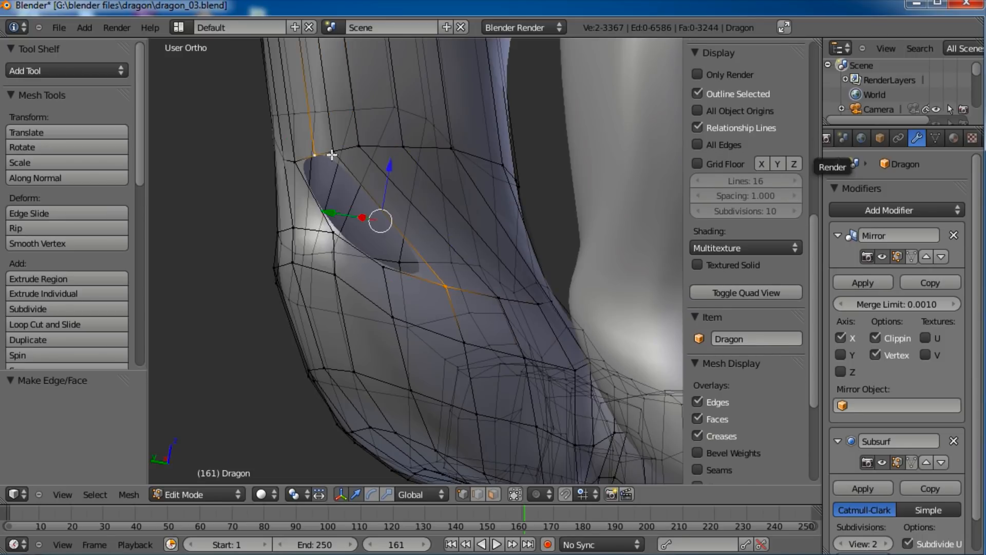
{"action": "right_click", "coordinate": [332, 155], "text": "shift"}
{"action": "key", "text": "f"}
{"action": "key", "text": "ctrl+z"}
{"action": "right_click", "coordinate": [403, 266], "text": "shift"}
{"action": "right_click", "coordinate": [401, 264], "text": "shift"}
{"action": "right_click", "coordinate": [403, 267], "text": "shift"}
{"action": "key", "text": "f"}
Step: Close the last opening at the inner heel with a four-vertex face to join the foot completely to the leg
{"action": "right_click", "coordinate": [315, 156]}
{"action": "right_click", "coordinate": [294, 162], "text": "shift"}
{"action": "right_click", "coordinate": [333, 233], "text": "shift"}
{"action": "right_click", "coordinate": [388, 267], "text": "shift"}
{"action": "key", "text": "f"}
{"action": "middle_click_drag", "start_coordinate": [407, 214], "coordinate": [420, 315]}
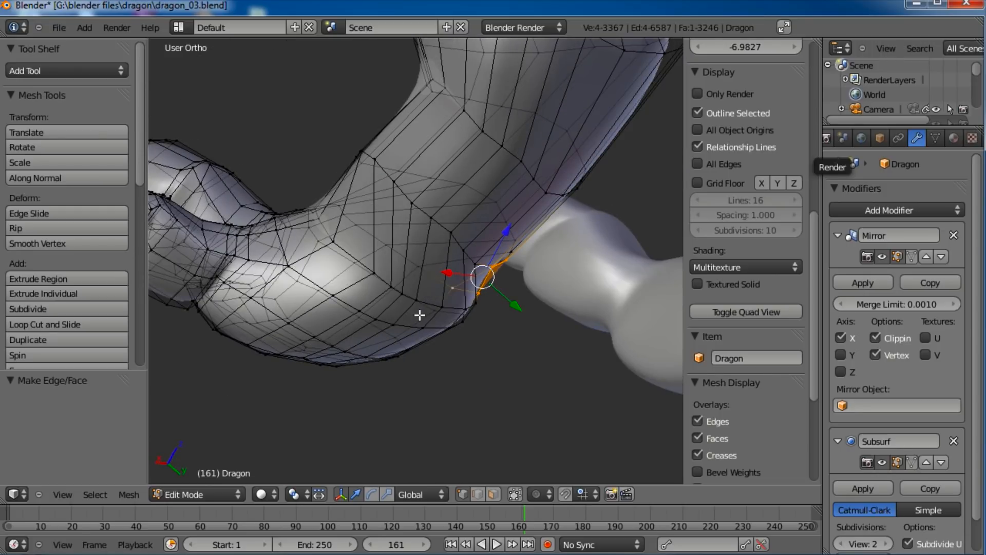
Step: Switch the dragon to Sculpt Mode and reshape the hind ankle and heel around the new joint with the Grab brush
{"action": "key", "text": "KP_1"}
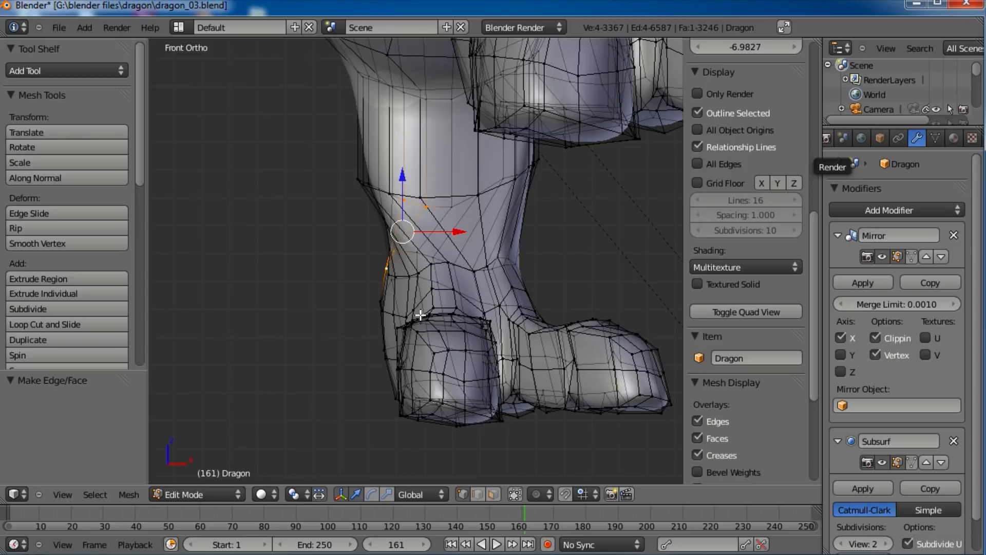
{"action": "left_click", "coordinate": [206, 495]}
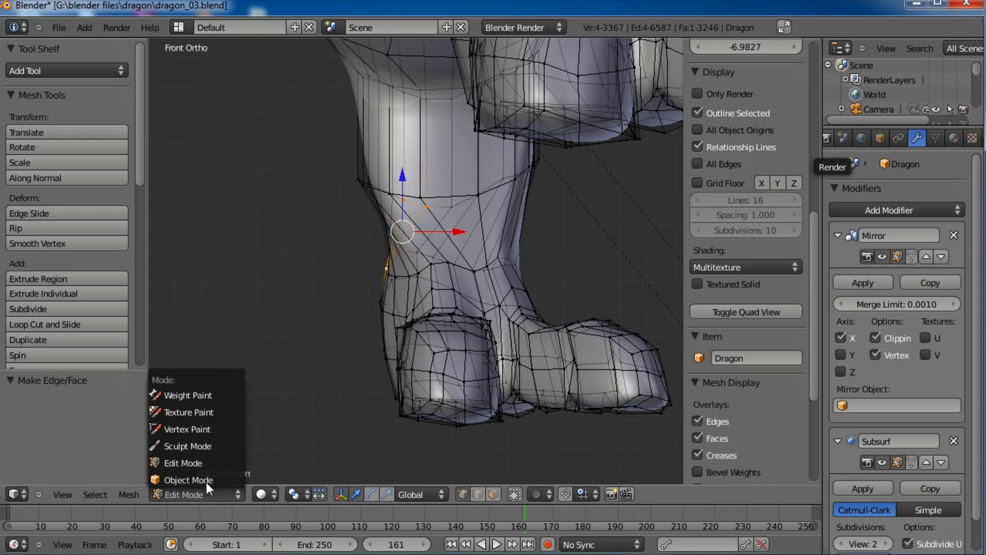
{"action": "left_click", "coordinate": [196, 446]}
{"action": "mouse_move", "coordinate": [440, 273]}
{"action": "middle_mouse_down"}
{"action": "mouse_move", "coordinate": [534, 235]}
{"action": "mouse_move", "coordinate": [475, 246]}
{"action": "mouse_move", "coordinate": [459, 284]}
{"action": "mouse_move", "coordinate": [442, 268]}
{"action": "middle_mouse_up"}
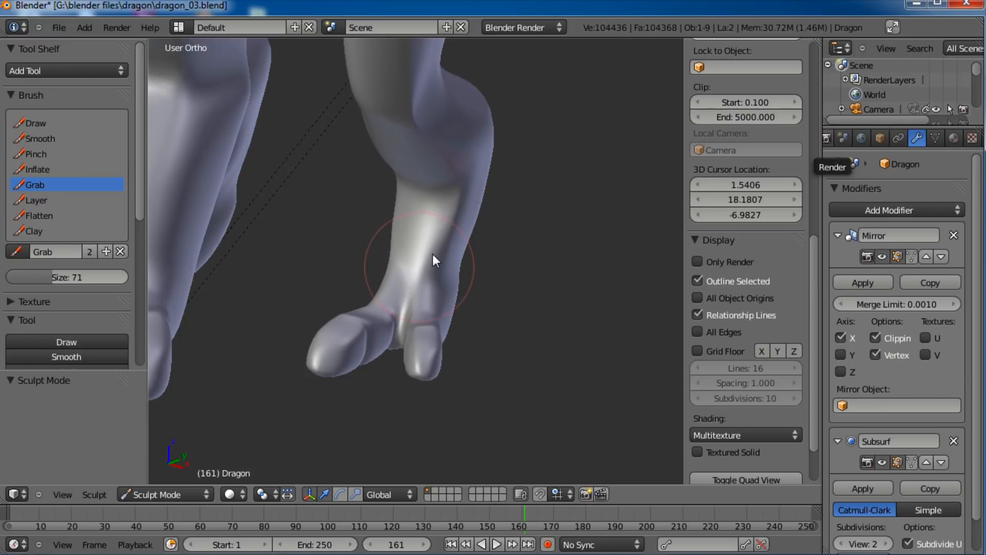
{"action": "left_click_drag", "start_coordinate": [398, 238], "coordinate": [406, 242]}
{"action": "middle_click_drag", "start_coordinate": [531, 273], "coordinate": [448, 241]}
{"action": "middle_click_drag", "start_coordinate": [490, 280], "coordinate": [445, 259]}
{"action": "left_click_drag", "start_coordinate": [430, 261], "coordinate": [427, 268]}
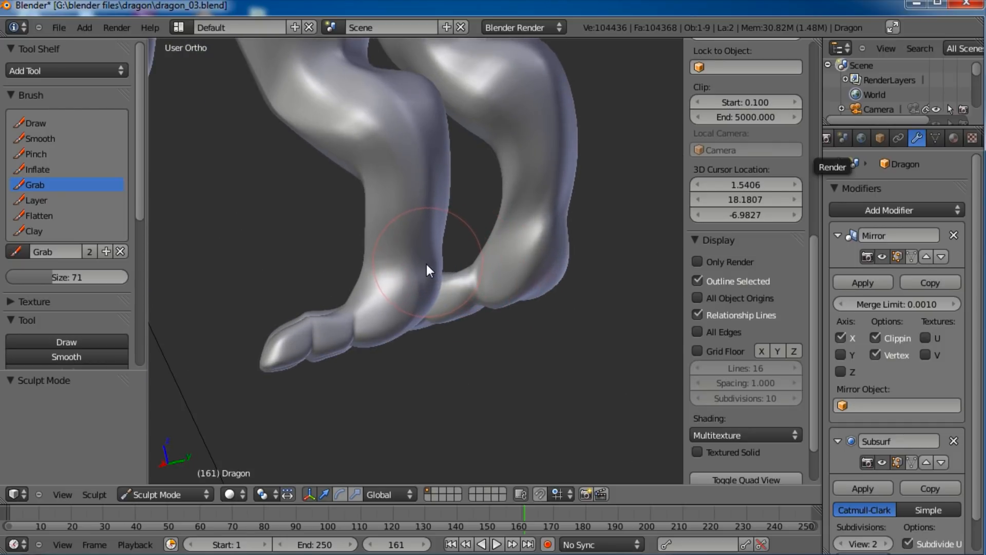
{"action": "left_click_drag", "start_coordinate": [498, 278], "coordinate": [528, 312]}
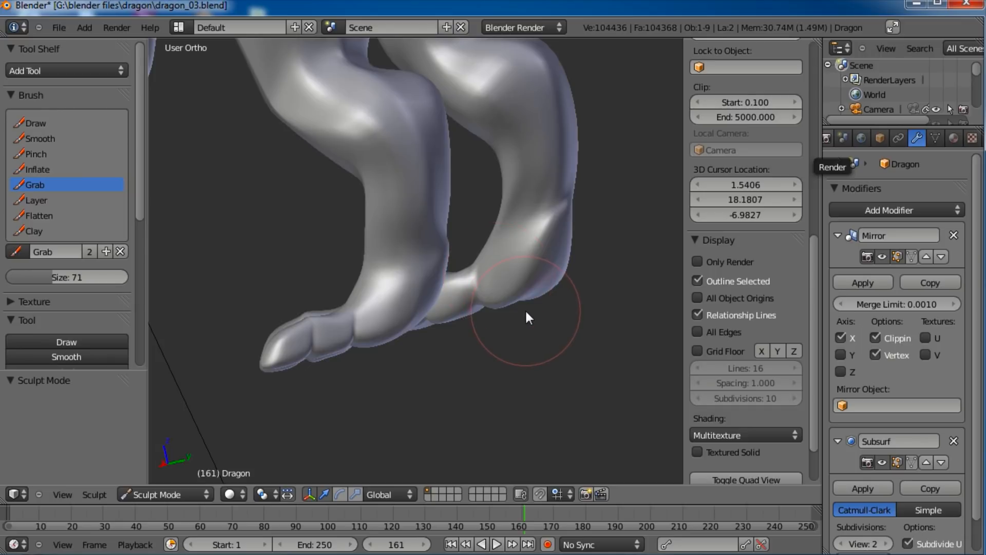
Step: Reshape the back of the hind leg from heel to hock with the Grab brush, working from the side and behind
{"action": "key", "text": "KP_3"}
{"action": "left_click_drag", "start_coordinate": [459, 172], "coordinate": [458, 165]}
{"action": "left_click_drag", "start_coordinate": [462, 96], "coordinate": [465, 94]}
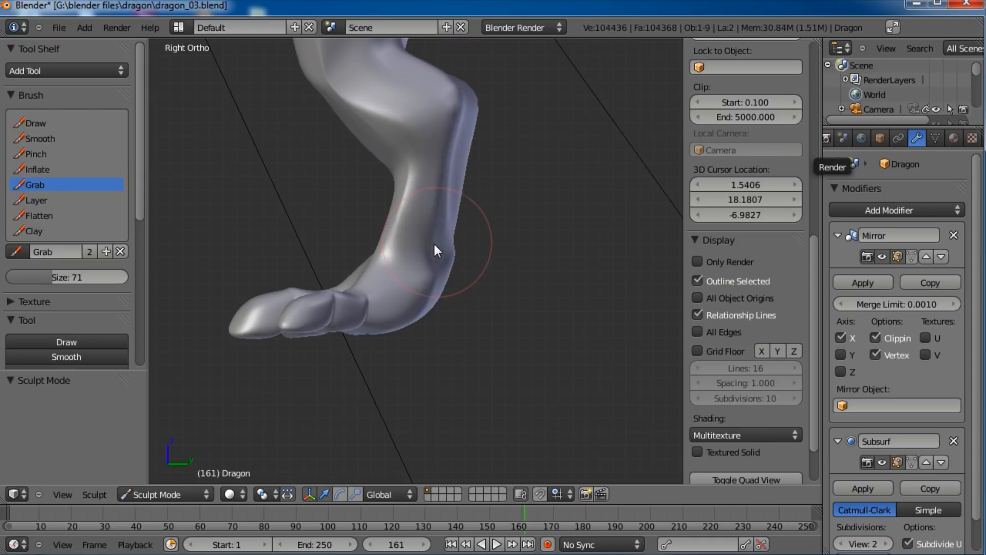
{"action": "mouse_move", "coordinate": [516, 177]}
{"action": "middle_mouse_down"}
{"action": "mouse_move", "coordinate": [457, 212]}
{"action": "mouse_move", "coordinate": [435, 266]}
{"action": "mouse_move", "coordinate": [424, 211]}
{"action": "middle_mouse_up"}
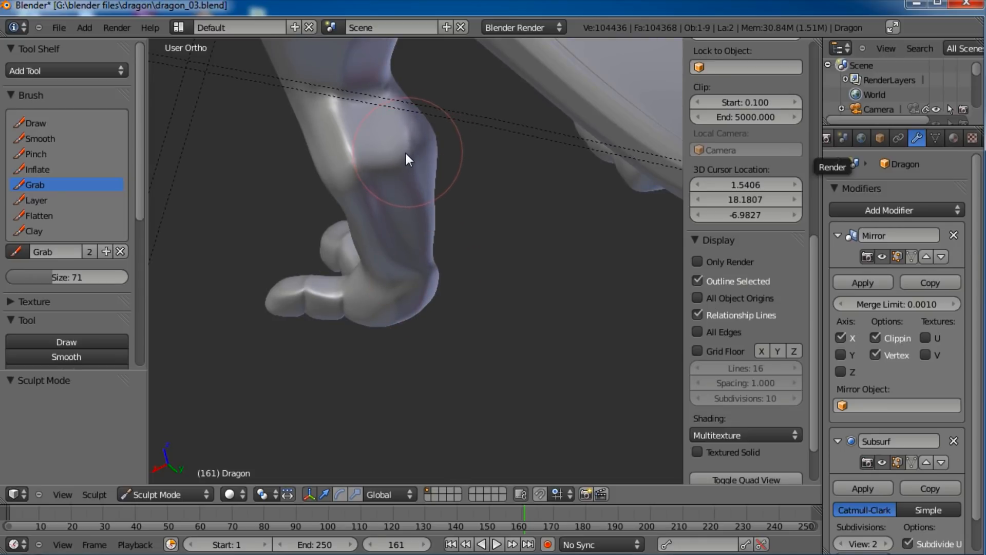
{"action": "middle_click_drag", "start_coordinate": [458, 165], "coordinate": [464, 183]}
{"action": "mouse_move", "coordinate": [457, 164]}
{"action": "left_mouse_down"}
{"action": "mouse_move", "coordinate": [437, 164]}
{"action": "mouse_move", "coordinate": [407, 199]}
{"action": "mouse_move", "coordinate": [395, 196]}
{"action": "mouse_move", "coordinate": [413, 215]}
{"action": "left_mouse_up"}
{"action": "mouse_move", "coordinate": [421, 331]}
{"action": "middle_mouse_down"}
{"action": "mouse_move", "coordinate": [502, 310]}
{"action": "mouse_move", "coordinate": [524, 288]}
{"action": "middle_mouse_up"}
Step: Smooth the hind leg's surface from the thigh down over the knee and shin with the Smooth brush
{"action": "scroll", "coordinate": [506, 298], "scroll_direction": "down", "scroll_amount": 3}
{"action": "scroll", "coordinate": [506, 297], "scroll_direction": "up", "scroll_amount": 2}
{"action": "scroll", "coordinate": [496, 280], "scroll_direction": "up", "scroll_amount": 3}
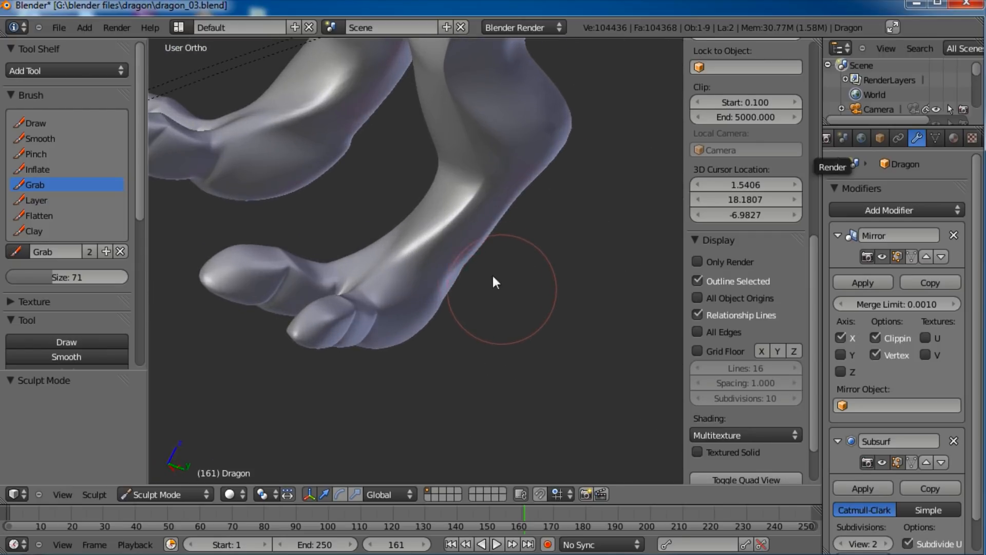
{"action": "scroll", "coordinate": [414, 319], "scroll_direction": "up", "scroll_amount": 3}
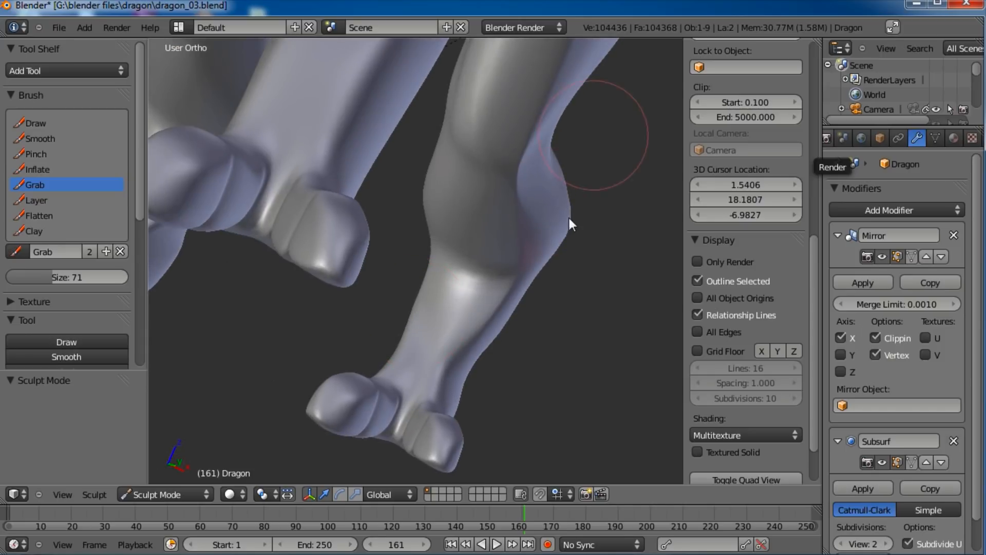
{"action": "scroll", "coordinate": [569, 218], "scroll_direction": "up", "scroll_amount": 2}
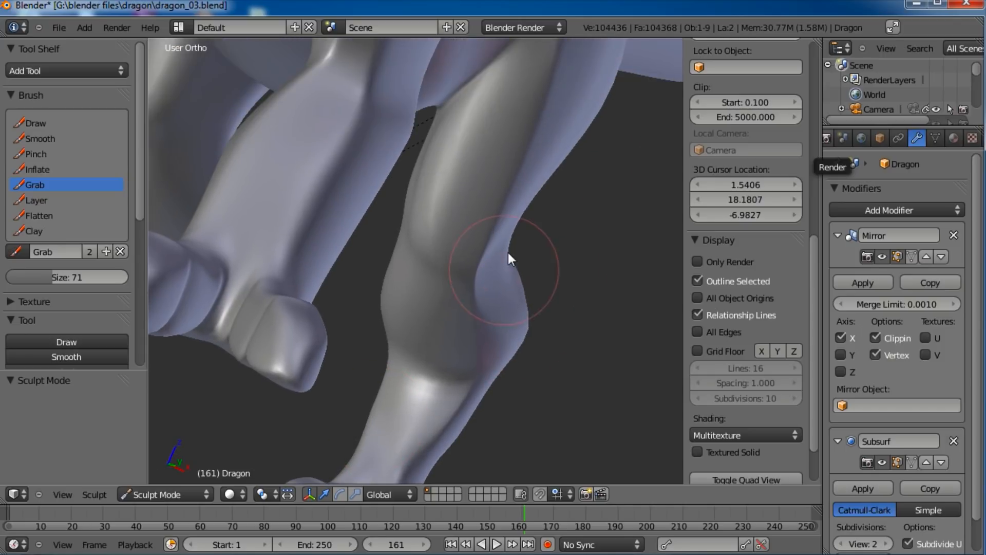
{"action": "left_click", "coordinate": [57, 139]}
{"action": "mouse_move", "coordinate": [503, 176]}
{"action": "left_mouse_down"}
{"action": "mouse_move", "coordinate": [475, 297]}
{"action": "mouse_move", "coordinate": [483, 365]}
{"action": "mouse_move", "coordinate": [430, 431]}
{"action": "left_mouse_up"}
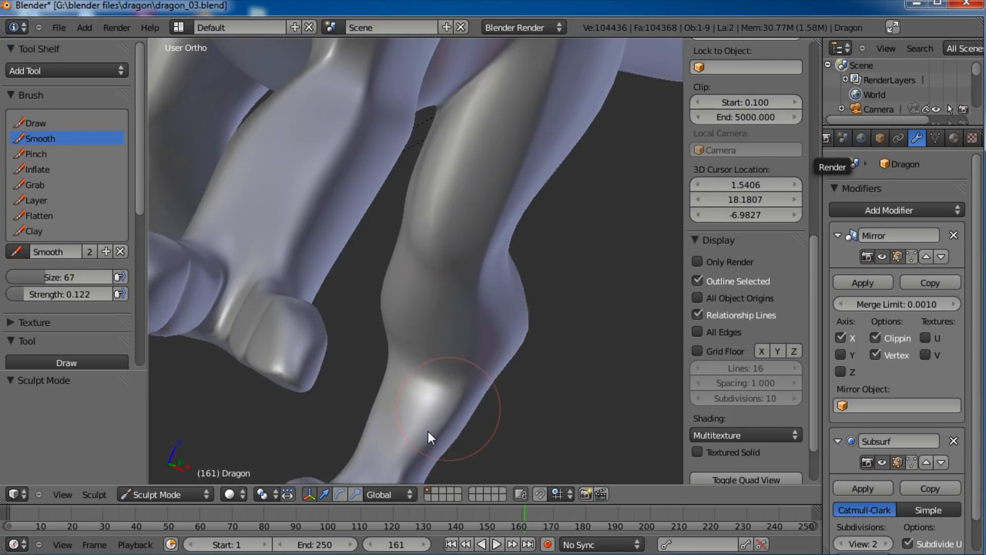
{"action": "mouse_move", "coordinate": [531, 324]}
{"action": "middle_mouse_down", "text": "shift"}
{"action": "mouse_move", "coordinate": [523, 195]}
{"action": "mouse_move", "coordinate": [418, 246]}
{"action": "mouse_move", "coordinate": [388, 295]}
{"action": "middle_mouse_up", "text": "shift"}
{"action": "mouse_move", "coordinate": [390, 302]}
{"action": "left_mouse_down"}
{"action": "mouse_move", "coordinate": [425, 259]}
{"action": "mouse_move", "coordinate": [440, 303]}
{"action": "mouse_move", "coordinate": [434, 335]}
{"action": "mouse_move", "coordinate": [546, 329]}
{"action": "left_mouse_up"}
Step: Smooth the heel and the back of the hind leg's lower part with the Smooth brush
{"action": "mouse_move", "coordinate": [545, 331]}
{"action": "middle_mouse_down"}
{"action": "mouse_move", "coordinate": [464, 315]}
{"action": "mouse_move", "coordinate": [445, 263]}
{"action": "middle_mouse_up"}
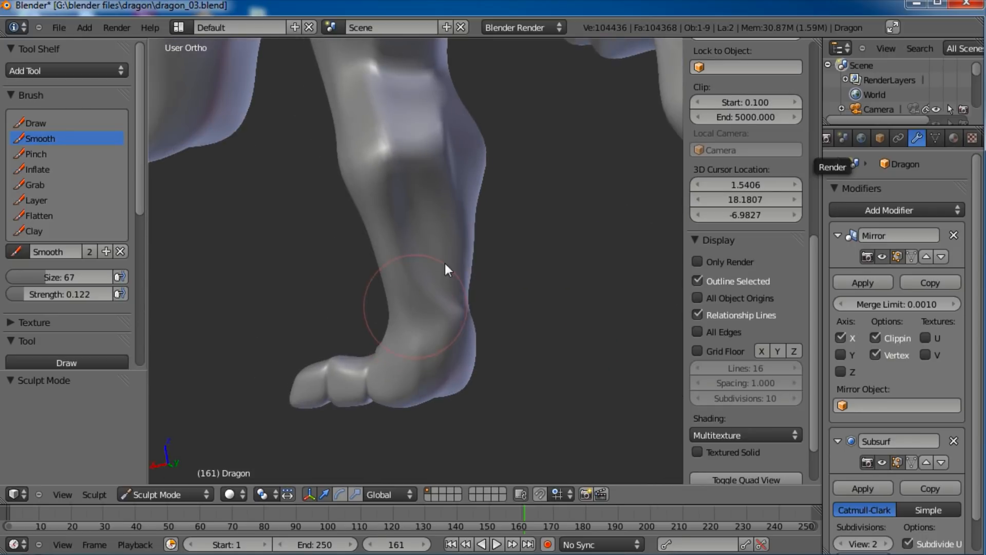
{"action": "mouse_move", "coordinate": [457, 276]}
{"action": "left_mouse_down"}
{"action": "mouse_move", "coordinate": [458, 316]}
{"action": "mouse_move", "coordinate": [474, 297]}
{"action": "left_mouse_up"}
{"action": "middle_click_drag", "start_coordinate": [496, 257], "coordinate": [424, 186]}
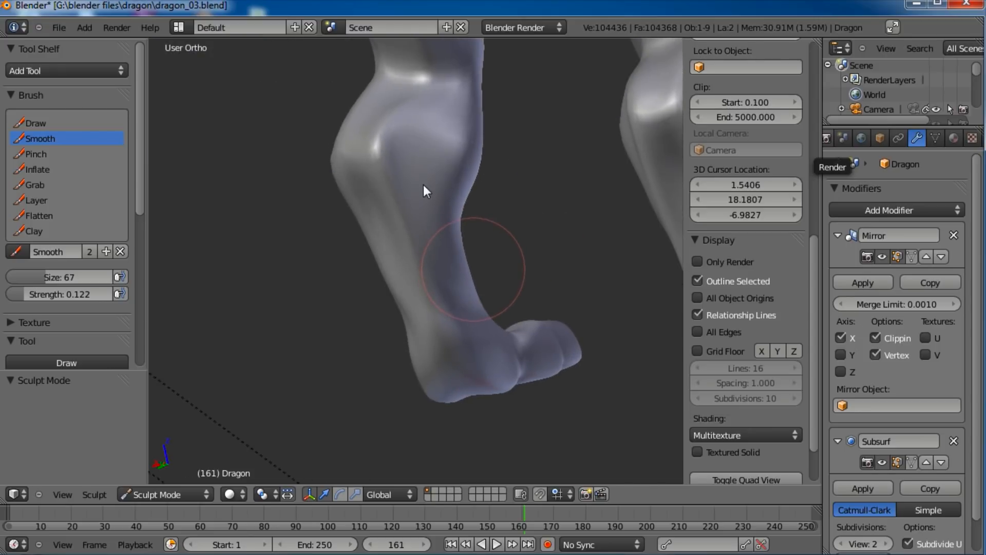
{"action": "mouse_move", "coordinate": [405, 214]}
{"action": "left_mouse_down"}
{"action": "mouse_move", "coordinate": [426, 264]}
{"action": "mouse_move", "coordinate": [363, 172]}
{"action": "mouse_move", "coordinate": [428, 275]}
{"action": "mouse_move", "coordinate": [447, 286]}
{"action": "mouse_move", "coordinate": [462, 165]}
{"action": "mouse_move", "coordinate": [455, 302]}
{"action": "mouse_move", "coordinate": [425, 330]}
{"action": "mouse_move", "coordinate": [403, 324]}
{"action": "mouse_move", "coordinate": [413, 277]}
{"action": "mouse_move", "coordinate": [443, 248]}
{"action": "left_mouse_up"}
{"action": "middle_click_drag", "start_coordinate": [502, 227], "coordinate": [454, 226]}
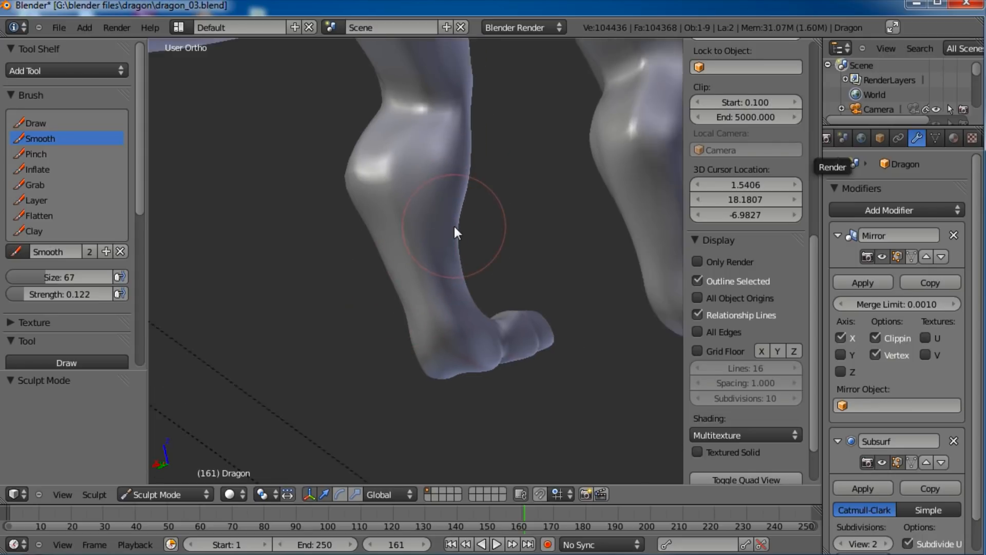
Step: Reshape the front of the hind leg's shin and ankle above the toes with the Grab brush
{"action": "scroll", "coordinate": [455, 227], "scroll_direction": "down", "scroll_amount": 4}
{"action": "mouse_move", "coordinate": [358, 270]}
{"action": "middle_mouse_down"}
{"action": "mouse_move", "coordinate": [505, 235]}
{"action": "mouse_move", "coordinate": [493, 233]}
{"action": "middle_mouse_up"}
{"action": "scroll", "coordinate": [492, 233], "scroll_direction": "up", "scroll_amount": 3}
{"action": "middle_click_drag", "start_coordinate": [302, 218], "coordinate": [411, 291]}
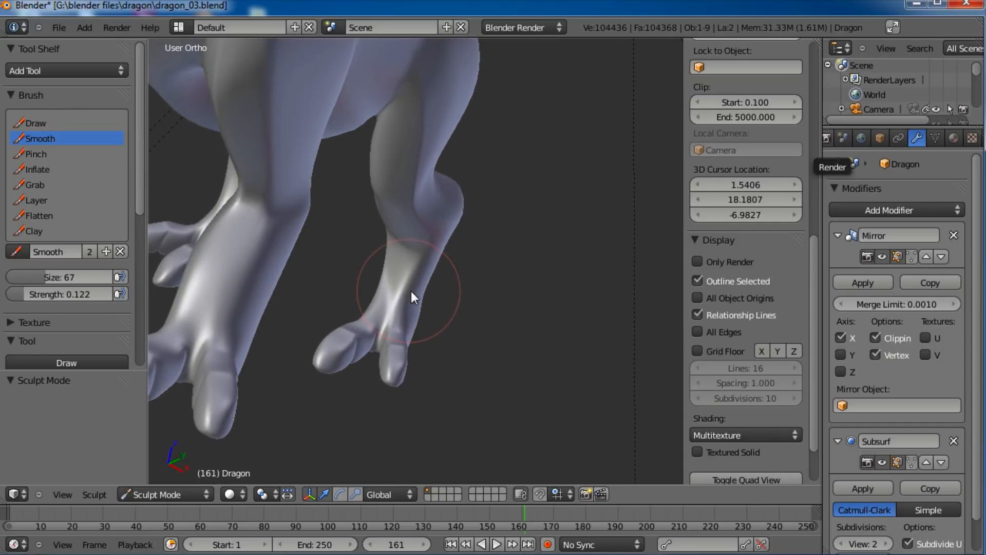
{"action": "scroll", "coordinate": [420, 289], "scroll_direction": "up", "scroll_amount": 2}
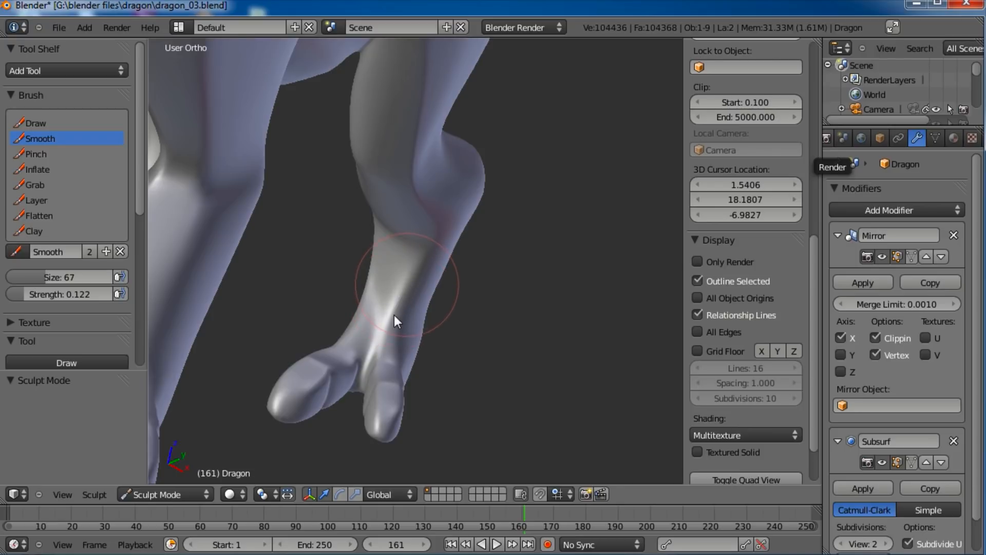
{"action": "middle_click_drag", "start_coordinate": [440, 321], "coordinate": [486, 280]}
{"action": "left_click", "coordinate": [35, 186]}
{"action": "mouse_move", "coordinate": [372, 215]}
{"action": "middle_mouse_down"}
{"action": "mouse_move", "coordinate": [401, 234]}
{"action": "mouse_move", "coordinate": [368, 221]}
{"action": "mouse_move", "coordinate": [379, 228]}
{"action": "middle_mouse_up"}
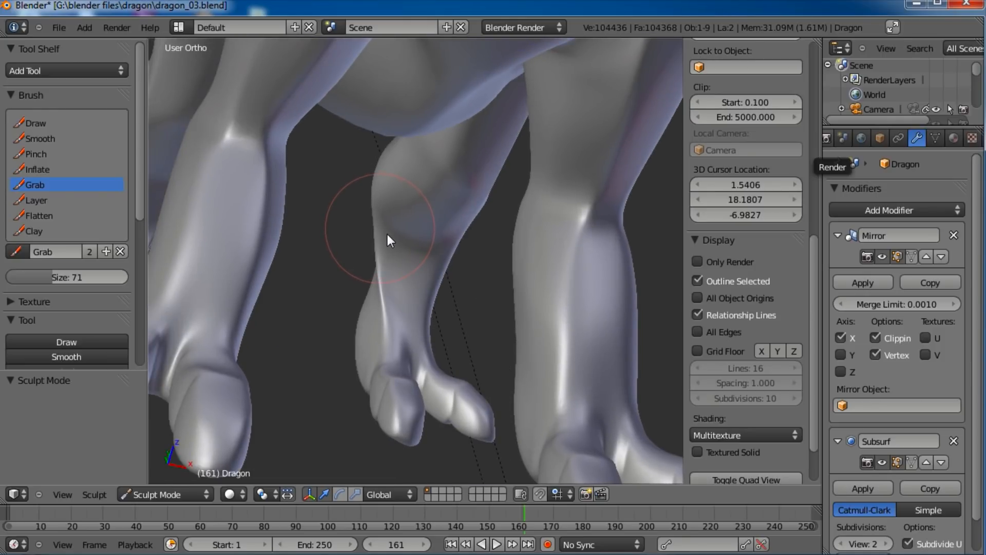
{"action": "mouse_move", "coordinate": [393, 252]}
{"action": "left_mouse_down"}
{"action": "mouse_move", "coordinate": [393, 276]}
{"action": "mouse_move", "coordinate": [413, 248]}
{"action": "mouse_move", "coordinate": [399, 238]}
{"action": "left_mouse_up"}
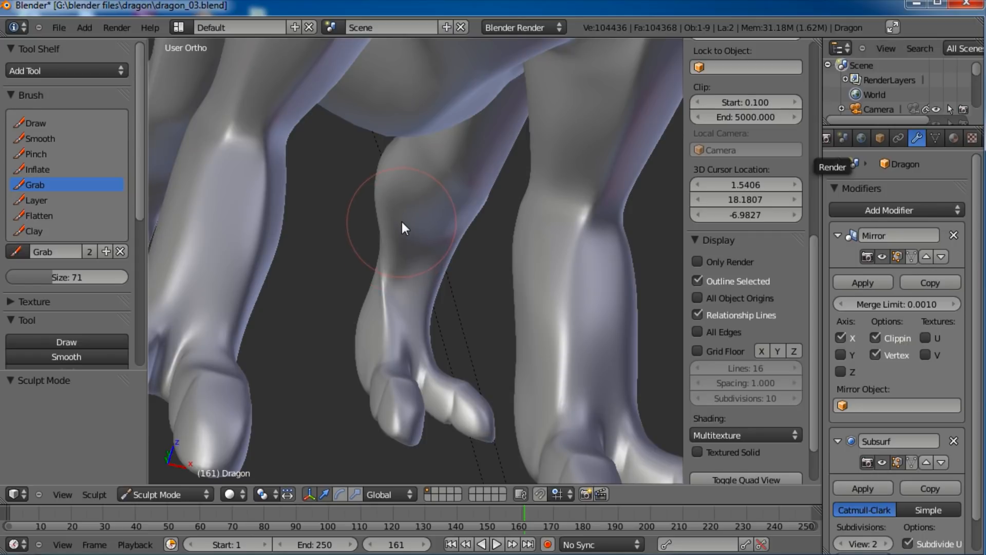
{"action": "left_click_drag", "start_coordinate": [396, 289], "coordinate": [425, 242]}
{"action": "mouse_move", "coordinate": [380, 247]}
{"action": "middle_mouse_down"}
{"action": "mouse_move", "coordinate": [470, 248]}
{"action": "mouse_move", "coordinate": [471, 223]}
{"action": "mouse_move", "coordinate": [454, 207]}
{"action": "middle_mouse_up"}
{"action": "scroll", "coordinate": [454, 208], "scroll_direction": "up", "scroll_amount": 2}
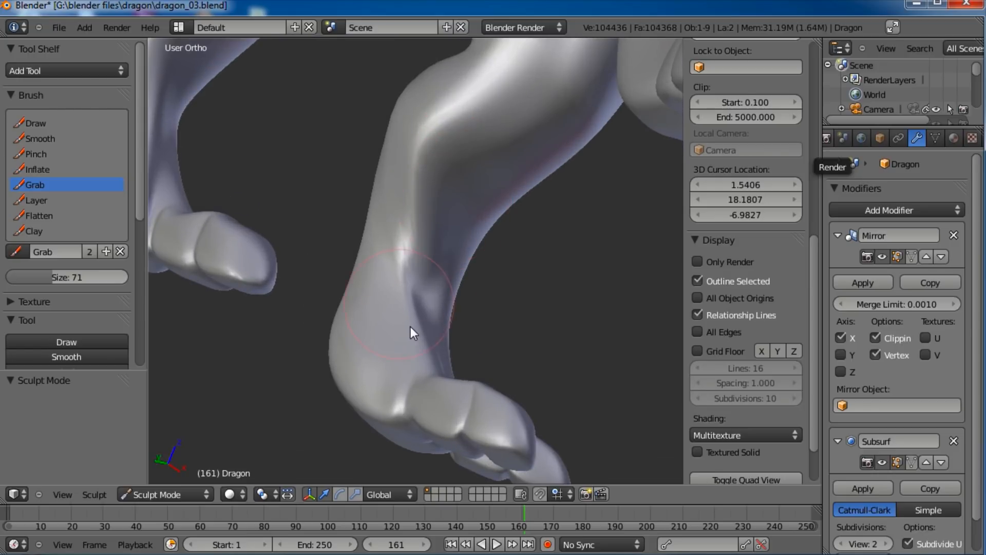
Step: Smooth out the crease along the front of the hind ankle and up the shin with the Smooth brush
{"action": "left_click", "coordinate": [51, 139]}
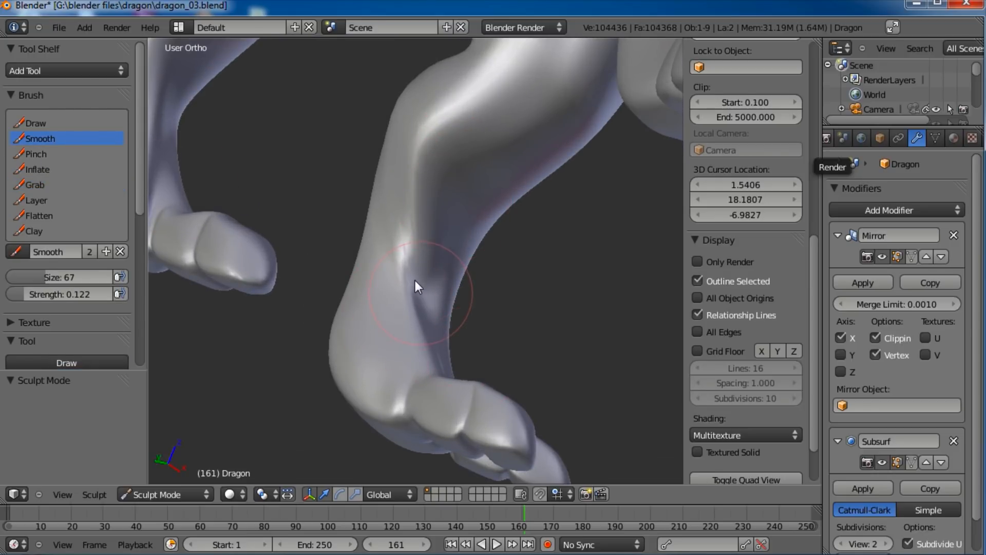
{"action": "mouse_move", "coordinate": [408, 320]}
{"action": "left_mouse_down"}
{"action": "mouse_move", "coordinate": [403, 266]}
{"action": "mouse_move", "coordinate": [430, 214]}
{"action": "mouse_move", "coordinate": [421, 153]}
{"action": "mouse_move", "coordinate": [412, 306]}
{"action": "mouse_move", "coordinate": [425, 297]}
{"action": "mouse_move", "coordinate": [457, 197]}
{"action": "mouse_move", "coordinate": [486, 179]}
{"action": "left_mouse_up"}
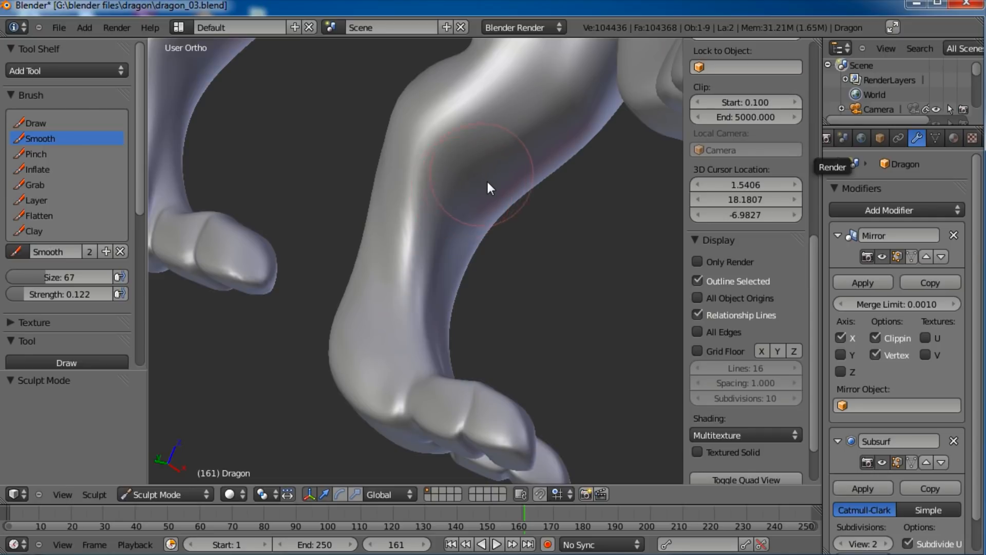
Step: Check the hind leg from all around and smooth the front of its knee below the thigh
{"action": "scroll", "coordinate": [486, 180], "scroll_direction": "down", "scroll_amount": 4}
{"action": "mouse_move", "coordinate": [393, 238]}
{"action": "middle_mouse_down"}
{"action": "mouse_move", "coordinate": [437, 301]}
{"action": "mouse_move", "coordinate": [568, 345]}
{"action": "mouse_move", "coordinate": [463, 221]}
{"action": "mouse_move", "coordinate": [422, 275]}
{"action": "middle_mouse_up"}
{"action": "scroll", "coordinate": [426, 276], "scroll_direction": "up", "scroll_amount": 3}
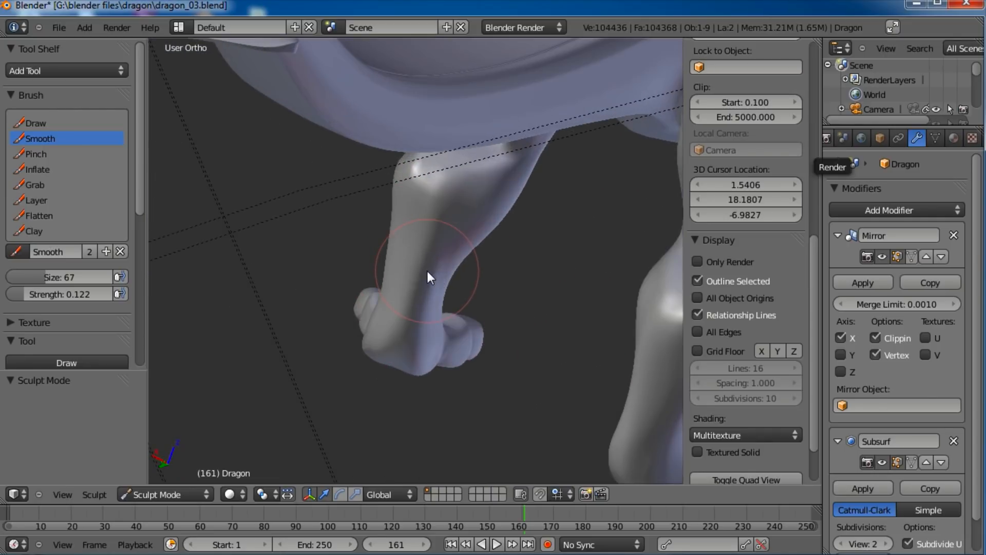
{"action": "mouse_move", "coordinate": [491, 284]}
{"action": "middle_mouse_down"}
{"action": "mouse_move", "coordinate": [526, 261]}
{"action": "mouse_move", "coordinate": [467, 195]}
{"action": "middle_mouse_up"}
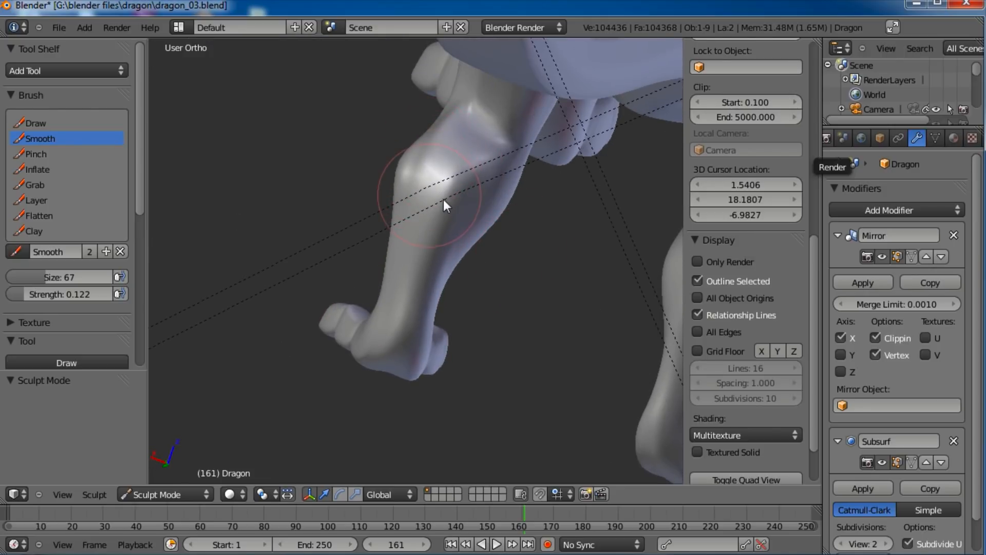
{"action": "scroll", "coordinate": [447, 205], "scroll_direction": "down", "scroll_amount": 3}
{"action": "scroll", "coordinate": [388, 246], "scroll_direction": "up", "scroll_amount": 3}
{"action": "middle_click_drag", "start_coordinate": [420, 254], "coordinate": [424, 239]}
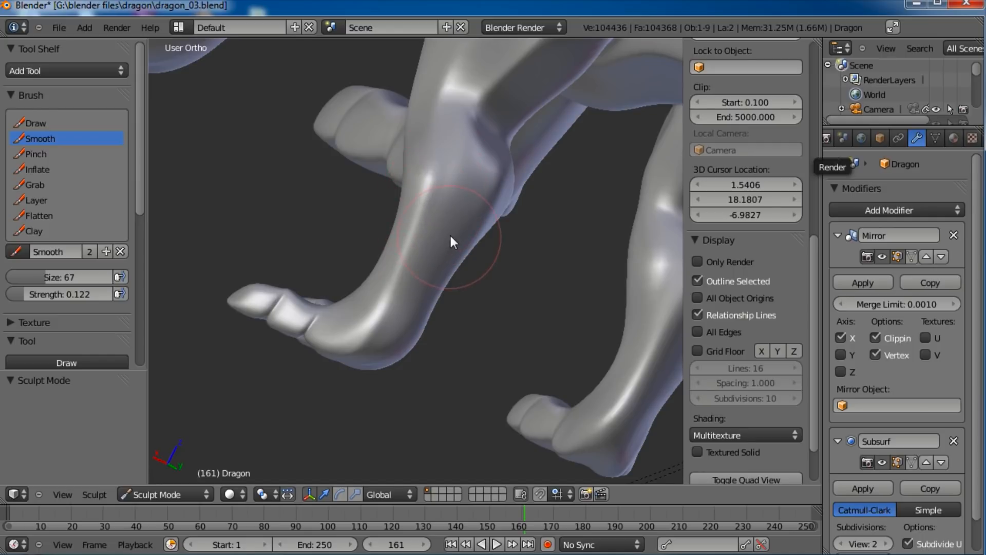
{"action": "scroll", "coordinate": [449, 233], "scroll_direction": "down", "scroll_amount": 4}
{"action": "mouse_move", "coordinate": [380, 302]}
{"action": "middle_mouse_down"}
{"action": "mouse_move", "coordinate": [414, 337]}
{"action": "mouse_move", "coordinate": [399, 314]}
{"action": "middle_mouse_up"}
{"action": "scroll", "coordinate": [466, 220], "scroll_direction": "up", "scroll_amount": 5}
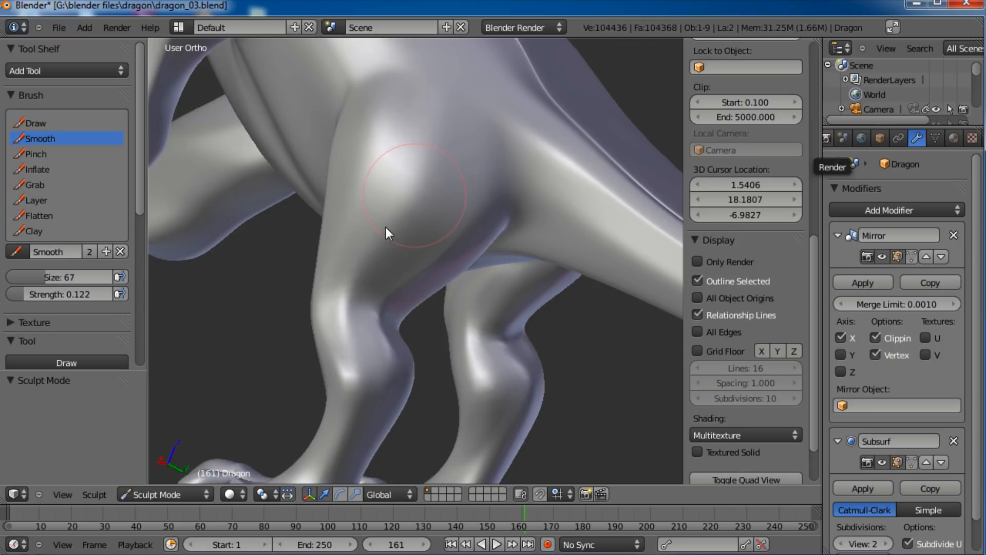
{"action": "mouse_move", "coordinate": [349, 315]}
{"action": "left_mouse_down"}
{"action": "mouse_move", "coordinate": [358, 322]}
{"action": "mouse_move", "coordinate": [357, 309]}
{"action": "left_mouse_up"}
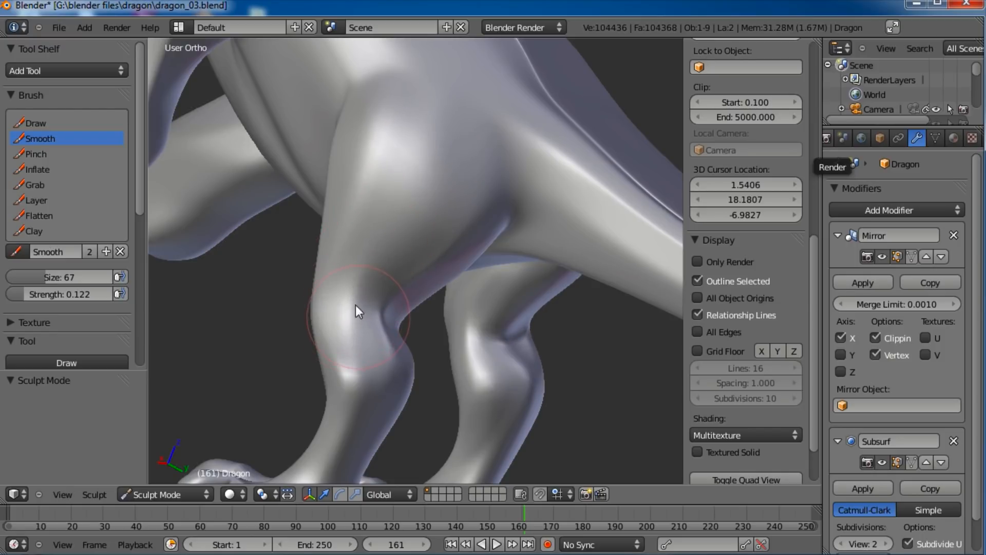
Step: Examine the dragon's overall silhouette and compare the front and hind feet in the right side view
{"action": "scroll", "coordinate": [428, 146], "scroll_direction": "down", "scroll_amount": 5}
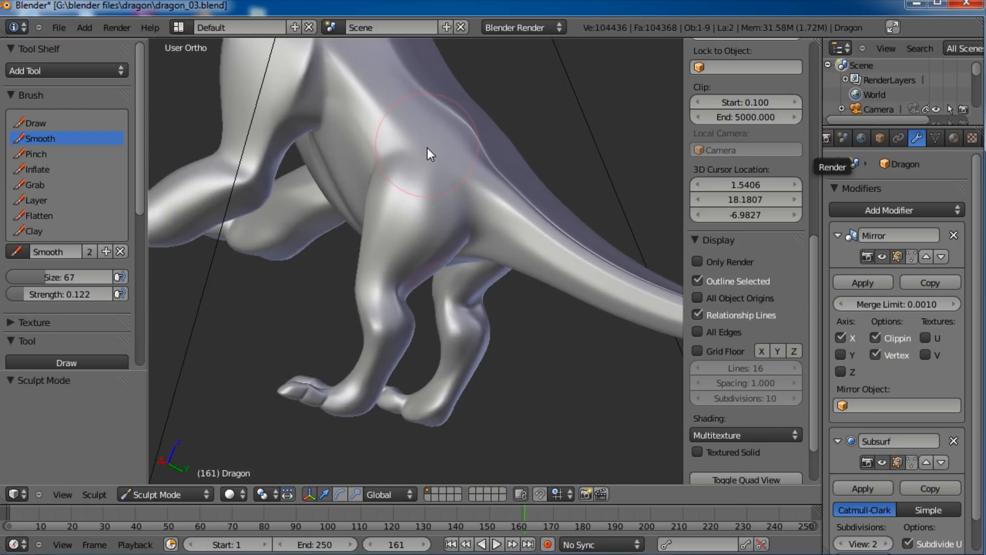
{"action": "scroll", "coordinate": [360, 378], "scroll_direction": "up", "scroll_amount": 2}
{"action": "scroll", "coordinate": [358, 372], "scroll_direction": "down", "scroll_amount": 1}
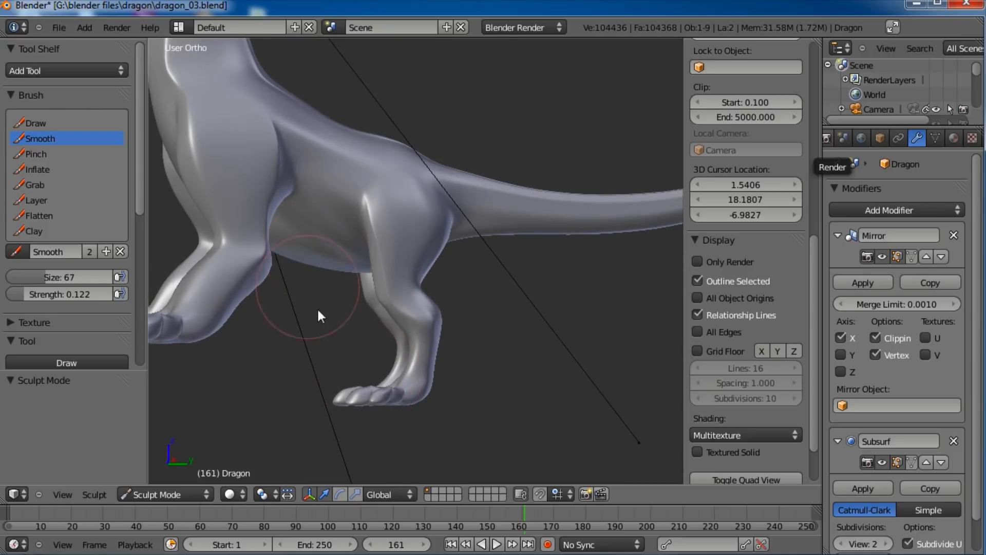
{"action": "scroll", "coordinate": [324, 308], "scroll_direction": "down", "scroll_amount": 4}
{"action": "middle_click_drag", "start_coordinate": [348, 201], "coordinate": [352, 349]}
{"action": "key", "text": "KP_3"}
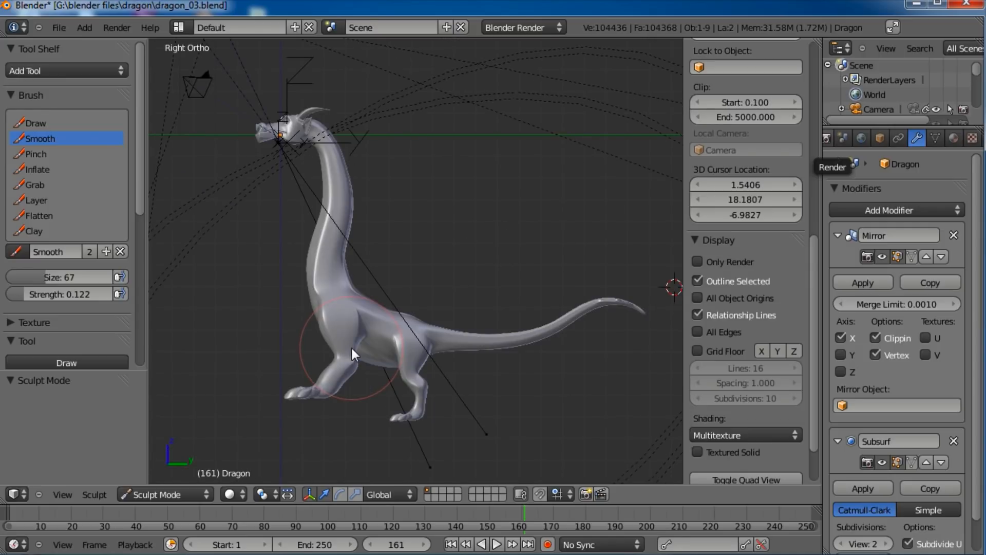
{"action": "scroll", "coordinate": [352, 347], "scroll_direction": "up", "scroll_amount": 3}
{"action": "scroll", "coordinate": [449, 267], "scroll_direction": "left", "scroll_amount": 3, "text": "ctrl"}
{"action": "scroll", "coordinate": [432, 349], "scroll_direction": "down", "scroll_amount": 4, "text": "shift"}
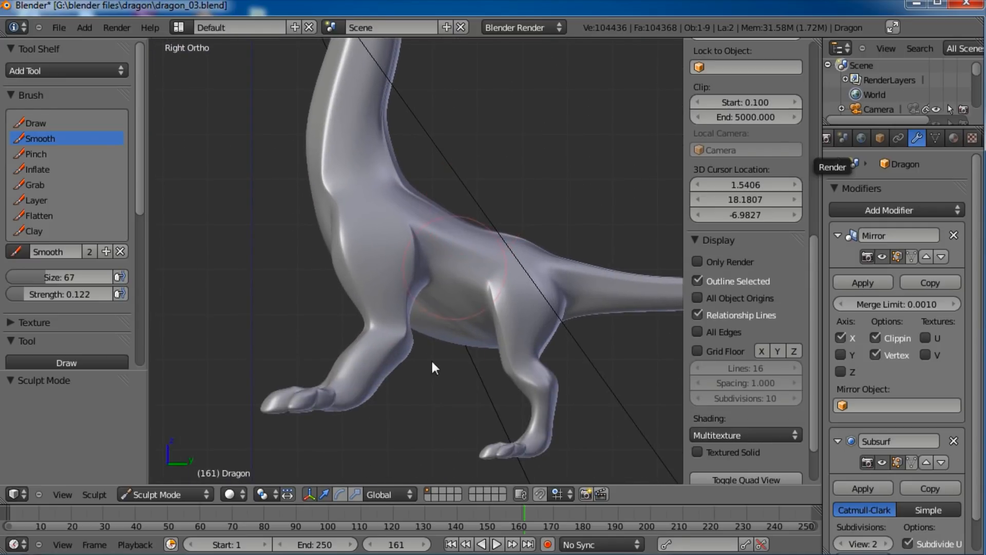
{"action": "scroll", "coordinate": [427, 346], "scroll_direction": "down", "scroll_amount": 2, "text": "shift"}
Step: Switch to Edit Mode and select the whole front foot, extending the selection with the edge loop at the ankle
{"action": "left_click", "coordinate": [183, 494]}
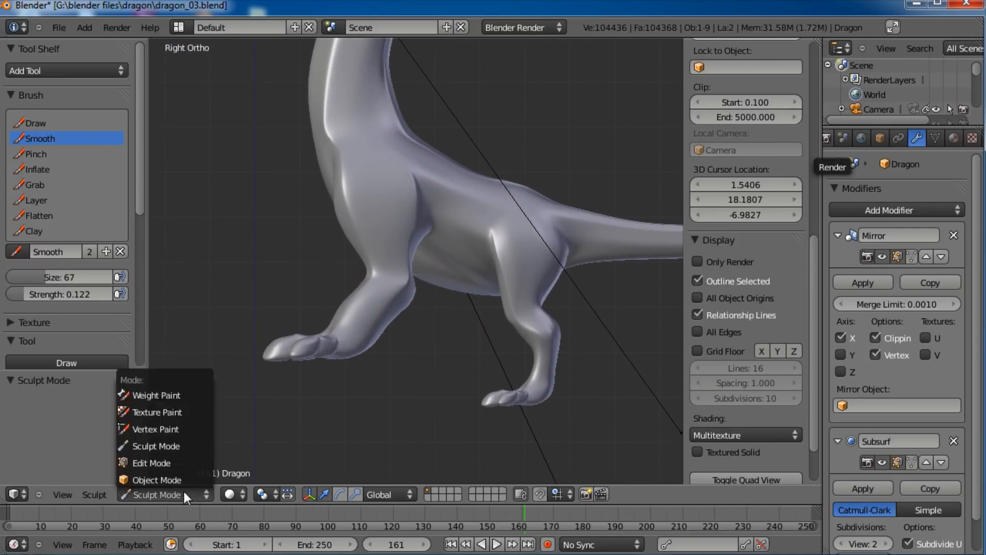
{"action": "left_click", "coordinate": [184, 461]}
{"action": "key", "text": "a"}
{"action": "left_click_drag", "start_coordinate": [227, 408], "coordinate": [391, 326]}
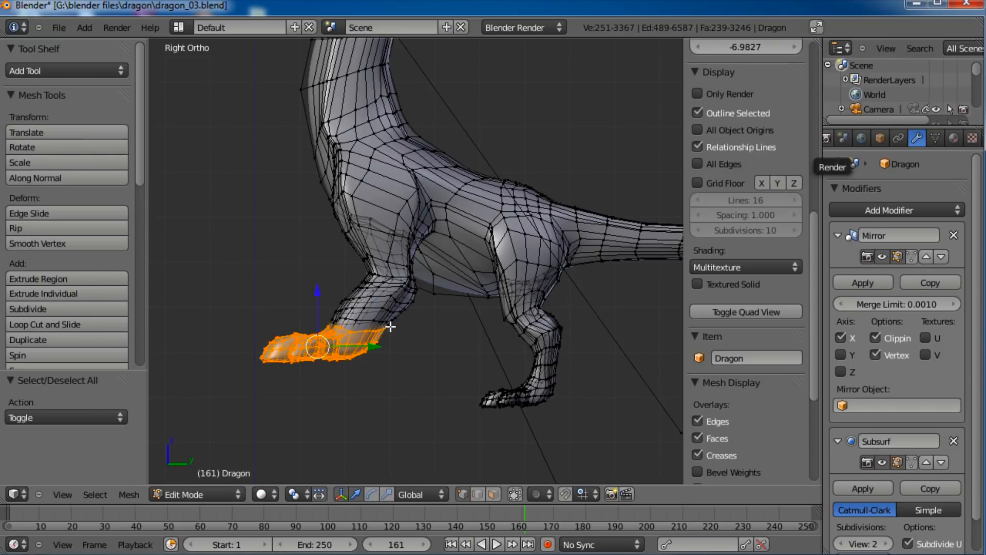
{"action": "right_click", "coordinate": [357, 335], "text": "alt+shift"}
{"action": "key", "text": "ctrl+z"}
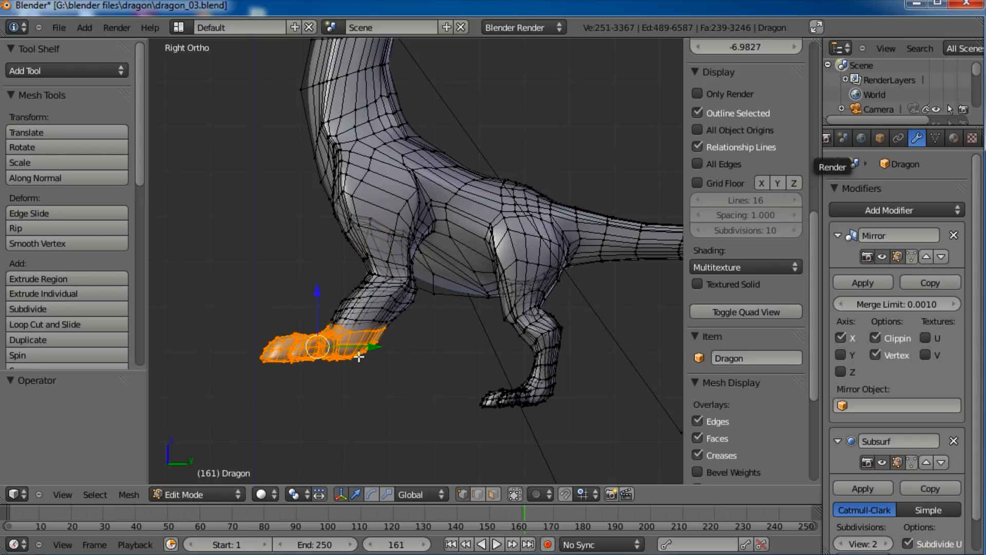
{"action": "right_click", "coordinate": [360, 331], "text": "alt+shift"}
{"action": "right_click", "coordinate": [361, 331], "text": "alt+shift"}
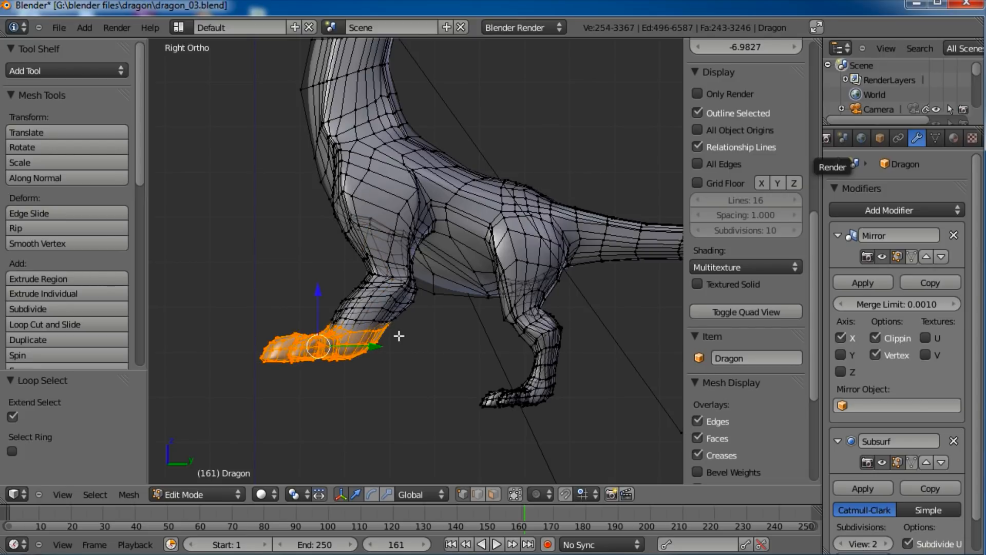
Step: Lower the selected front foot and shift it slightly back with proportional editing, bringing it level with the hind foot, and return to Object Mode
{"action": "key", "text": "g"}
{"action": "key", "text": "Escape"}
{"action": "key", "text": "o"}
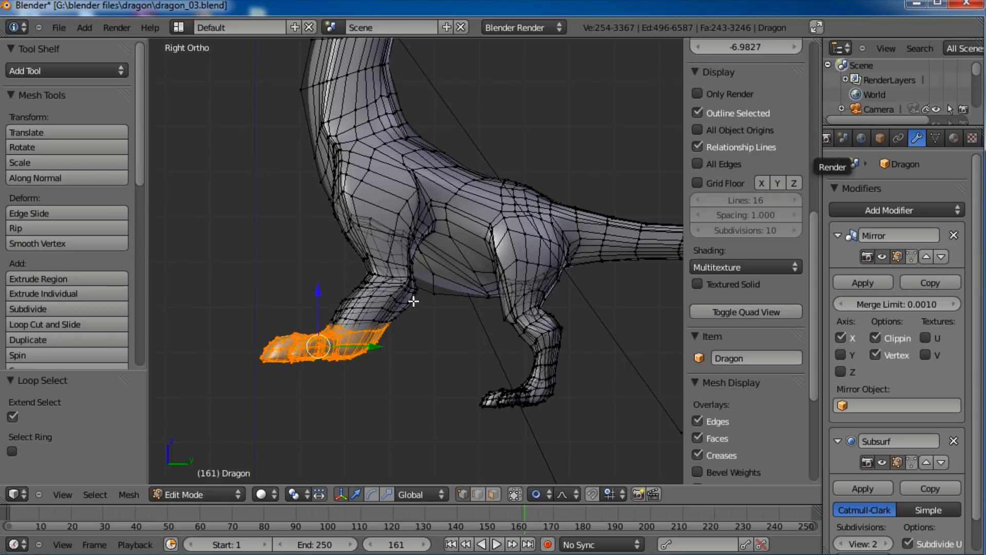
{"action": "key", "text": "g"}
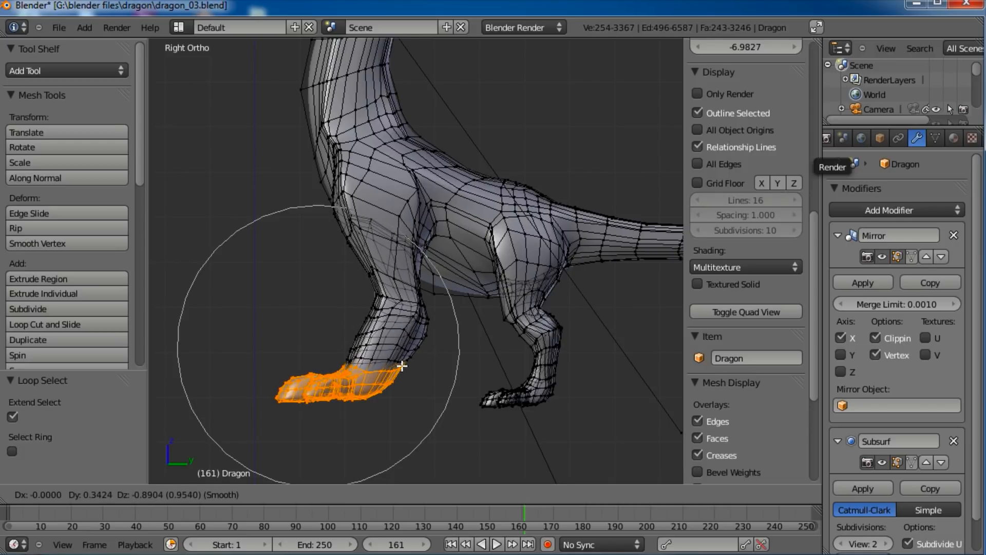
{"action": "left_click", "coordinate": [398, 355]}
{"action": "scroll", "coordinate": [370, 329], "scroll_direction": "down", "scroll_amount": 2}
{"action": "key", "text": "Tab"}
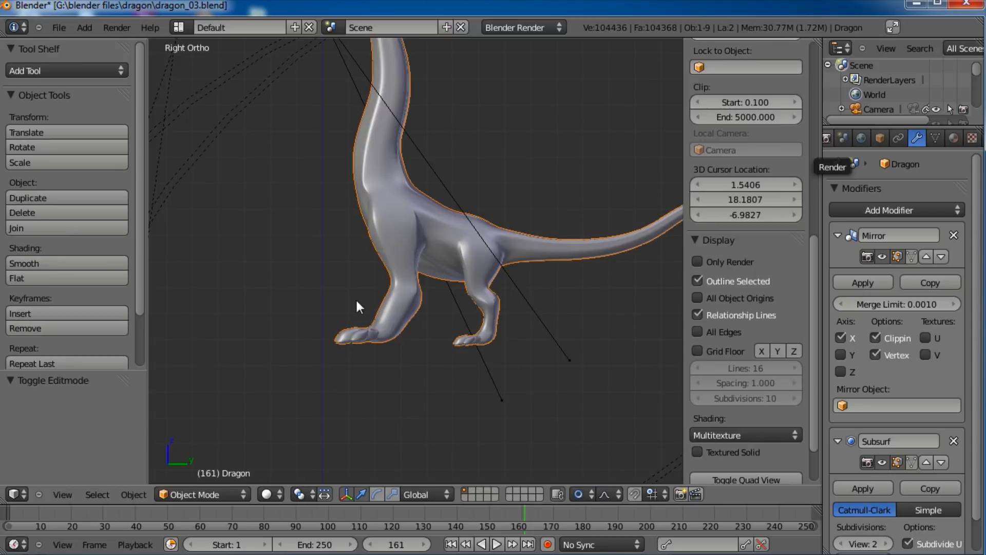
Step: View the whole dragon at an angle and save the file over dragon_03.blend
{"action": "middle_click_drag", "start_coordinate": [372, 310], "coordinate": [477, 282]}
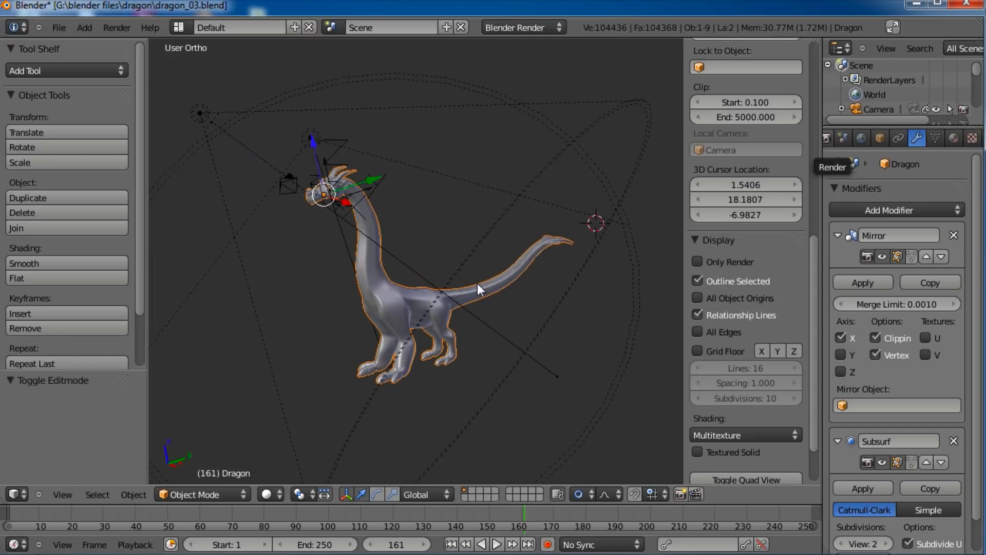
{"action": "key", "text": "ctrl+s"}
{"action": "key", "text": "Return"}
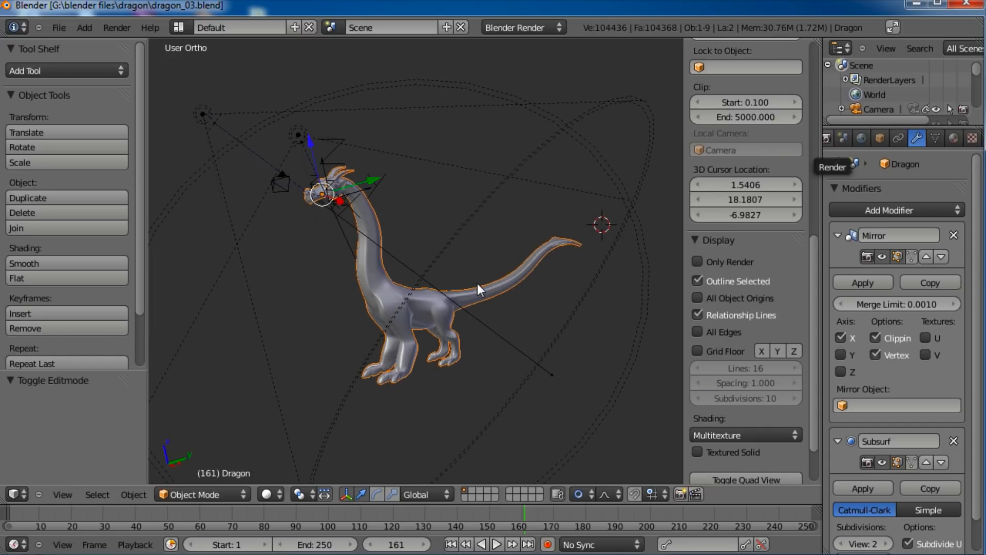
Step: Examine the dragon's legs, feet and overall proportions from several angles and in the right side view
{"action": "scroll", "coordinate": [477, 283], "scroll_direction": "up", "scroll_amount": 4}
{"action": "scroll", "coordinate": [466, 313], "scroll_direction": "up", "scroll_amount": 3}
{"action": "middle_click_drag", "start_coordinate": [415, 386], "coordinate": [441, 180], "text": "shift"}
{"action": "middle_click_drag", "start_coordinate": [494, 276], "coordinate": [424, 357]}
{"action": "scroll", "coordinate": [435, 252], "scroll_direction": "down", "scroll_amount": 7}
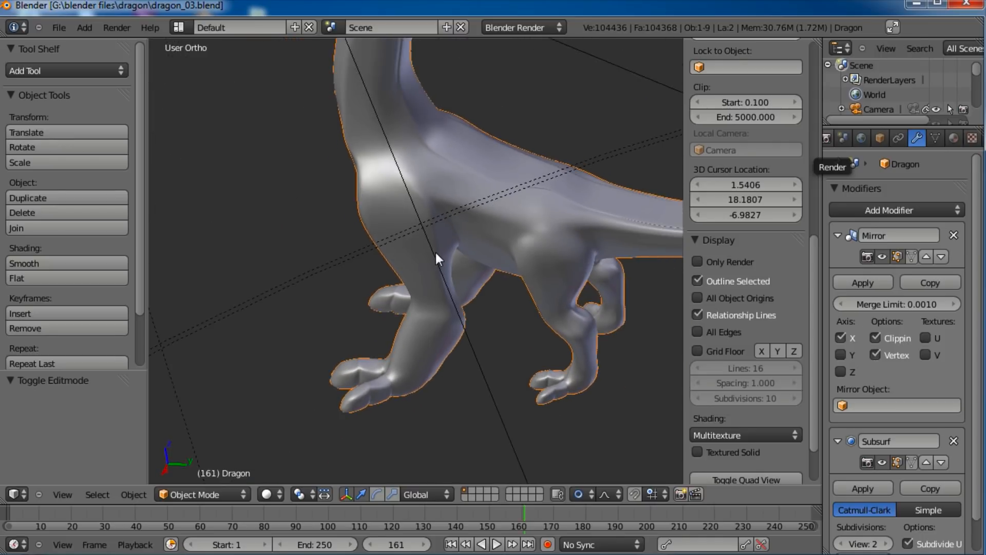
{"action": "scroll", "coordinate": [436, 252], "scroll_direction": "up", "scroll_amount": 3, "text": "shift"}
{"action": "middle_click_drag", "start_coordinate": [407, 334], "coordinate": [415, 336]}
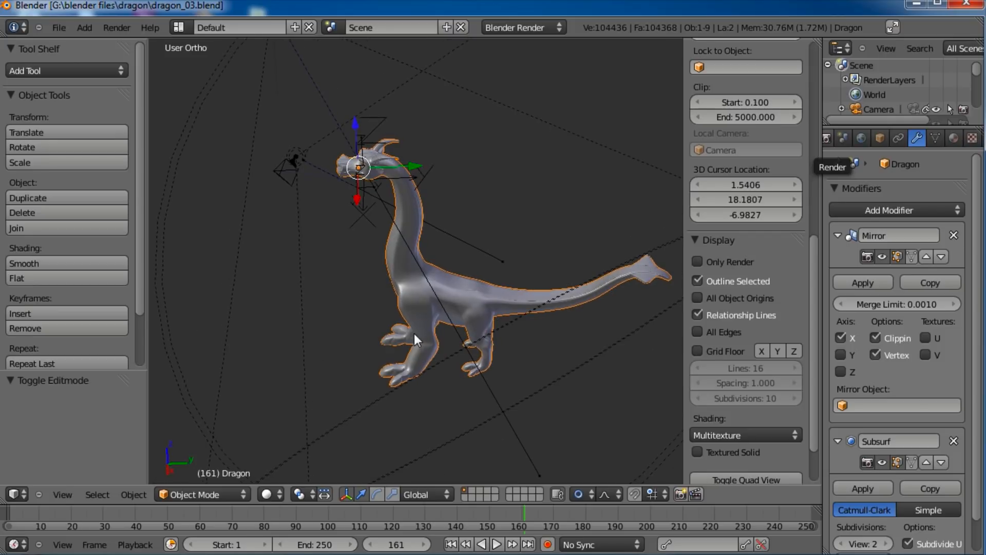
{"action": "middle_click_drag", "start_coordinate": [430, 379], "coordinate": [451, 359]}
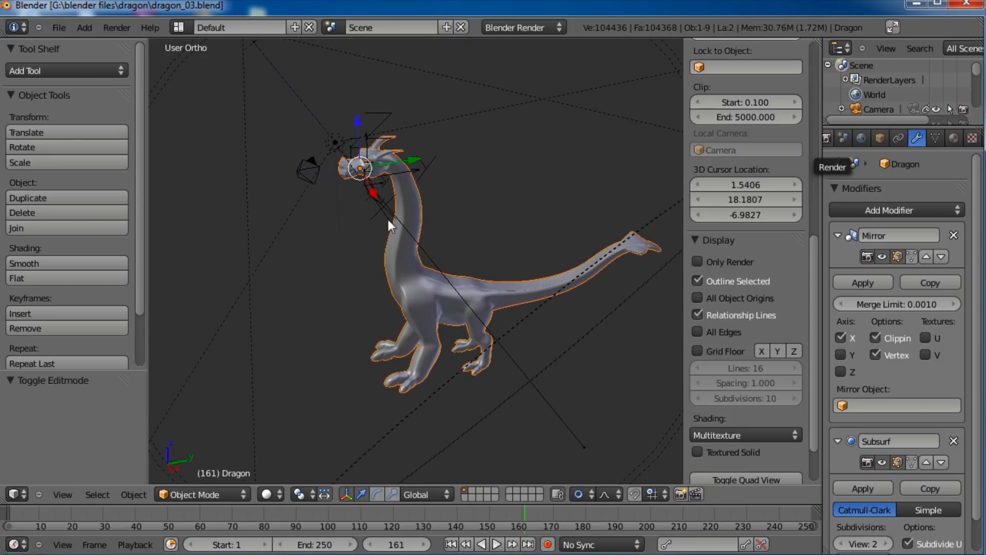
{"action": "scroll", "coordinate": [386, 222], "scroll_direction": "up", "scroll_amount": 3}
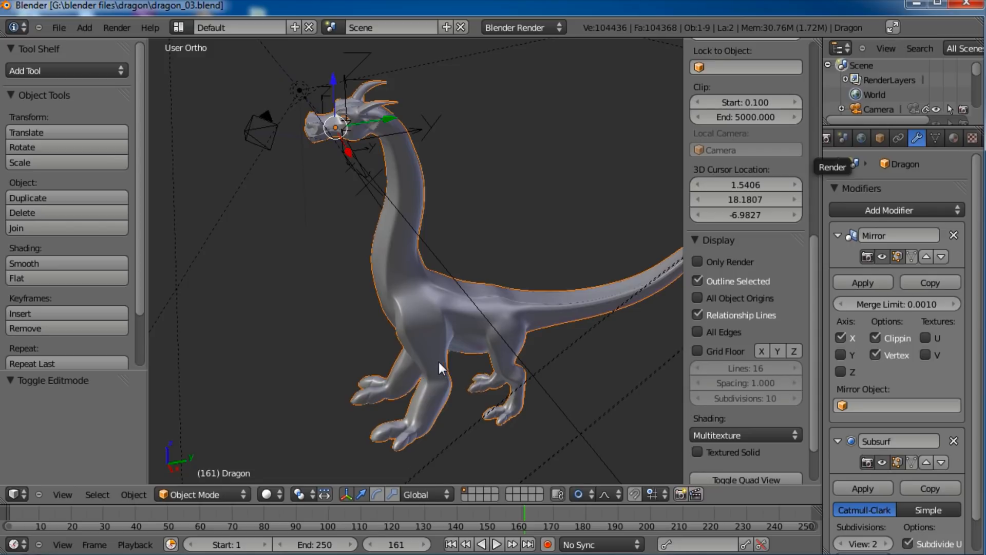
{"action": "key", "text": "KP_3"}
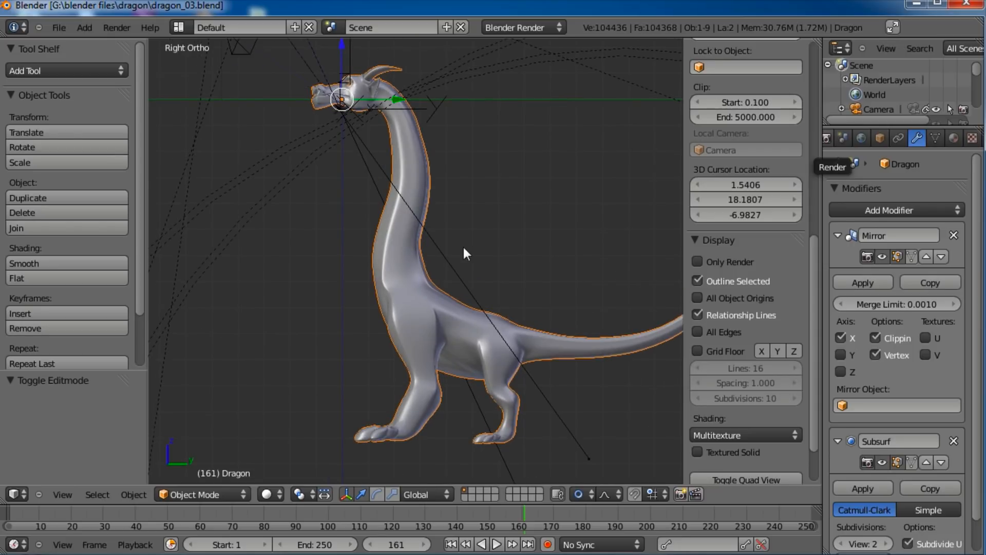
{"action": "middle_click_drag", "start_coordinate": [465, 250], "coordinate": [432, 261], "text": "shift"}
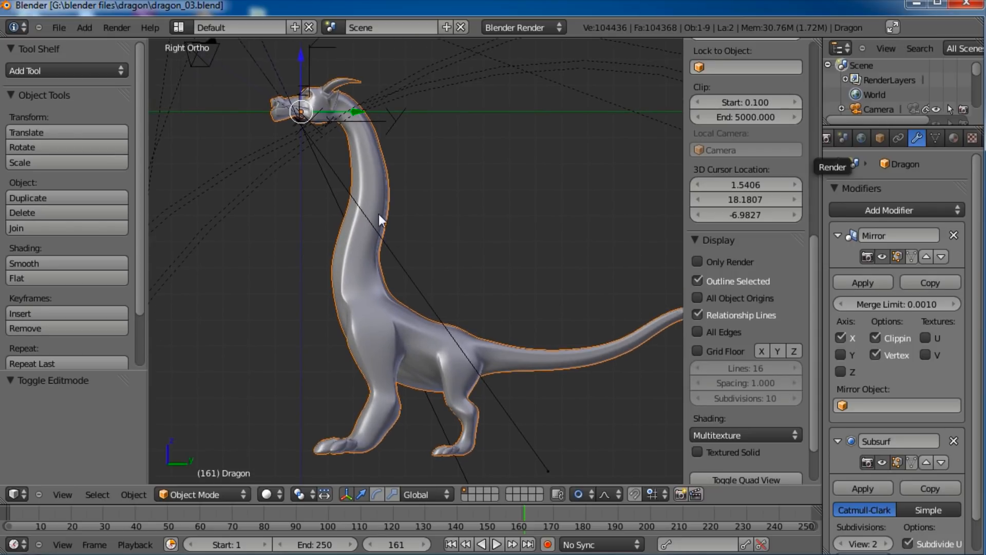
{"action": "middle_click_drag", "start_coordinate": [494, 395], "coordinate": [489, 394], "text": "shift"}
Step: Select only the hind foot in Edit Mode and raise it about 0.06 with proportional editing, finishing in Object Mode
{"action": "key", "text": "Tab"}
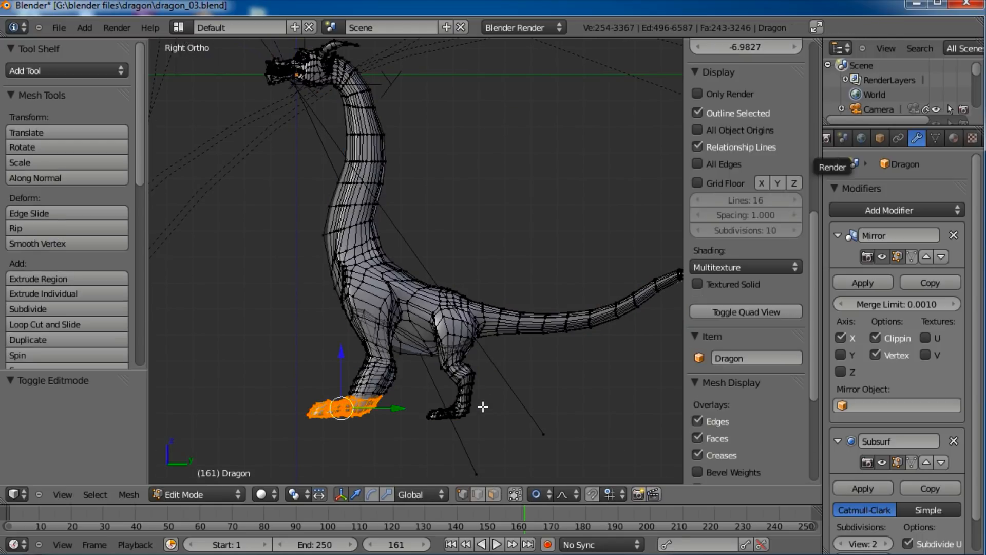
{"action": "key", "text": "a"}
{"action": "key", "text": "b"}
{"action": "left_click_drag", "start_coordinate": [490, 432], "coordinate": [417, 397]}
{"action": "key", "text": "g"}
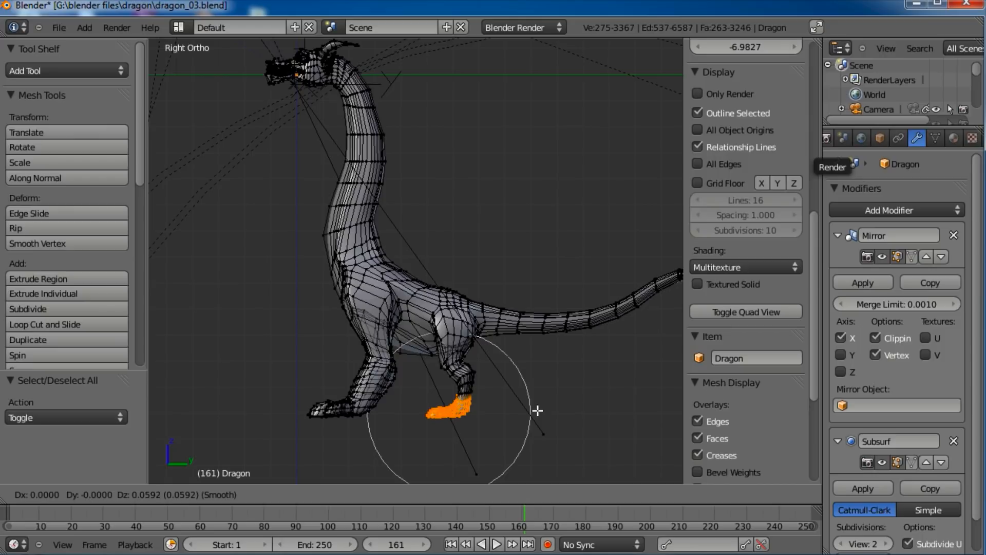
{"action": "left_click", "coordinate": [537, 409]}
{"action": "key", "text": "a"}
{"action": "key", "text": "Tab"}
Step: Select one complete tooth in the dragon's mouth through its linked vertices in Edit Mode
{"action": "scroll", "coordinate": [446, 344], "scroll_direction": "down", "scroll_amount": 3}
{"action": "middle_click_drag", "start_coordinate": [359, 189], "coordinate": [434, 306], "text": "shift"}
{"action": "scroll", "coordinate": [369, 260], "scroll_direction": "up", "scroll_amount": 3}
{"action": "scroll", "coordinate": [380, 319], "scroll_direction": "up", "scroll_amount": 3}
{"action": "key", "text": "Tab"}
{"action": "scroll", "coordinate": [436, 319], "scroll_direction": "up", "scroll_amount": 6}
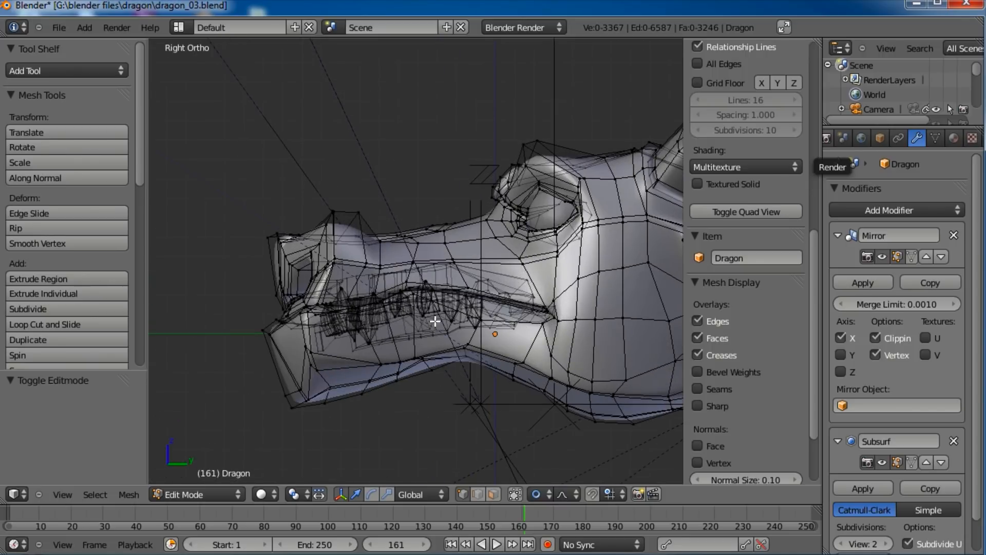
{"action": "right_click", "coordinate": [351, 340]}
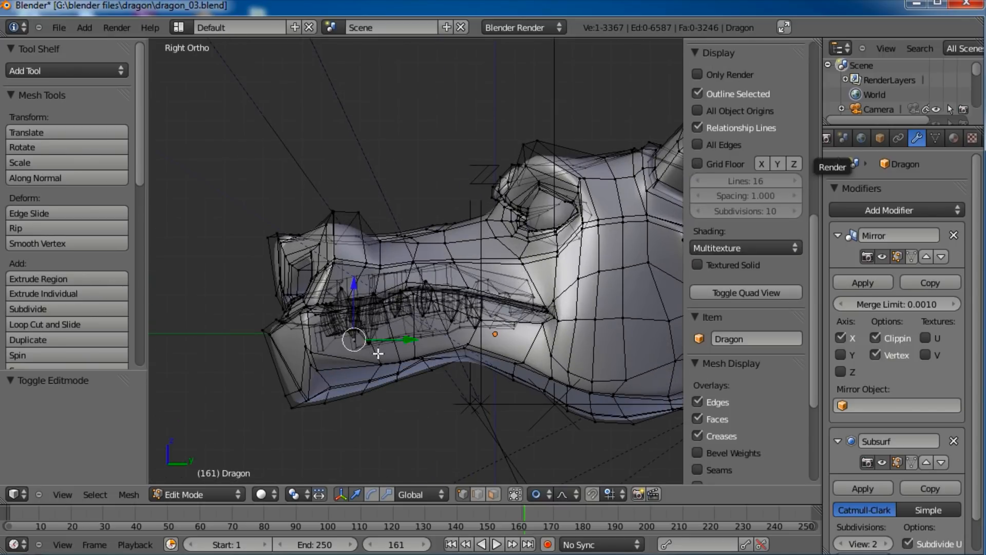
{"action": "key", "text": "ctrl+l"}
{"action": "right_click", "coordinate": [377, 353]}
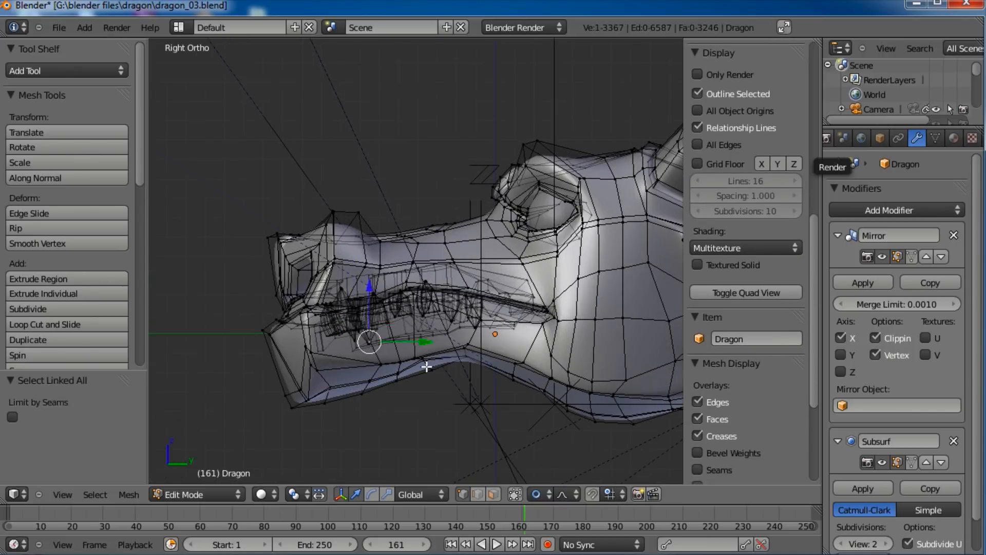
{"action": "key", "text": "ctrl+l"}
{"action": "scroll", "coordinate": [403, 334], "scroll_direction": "down", "scroll_amount": 5}
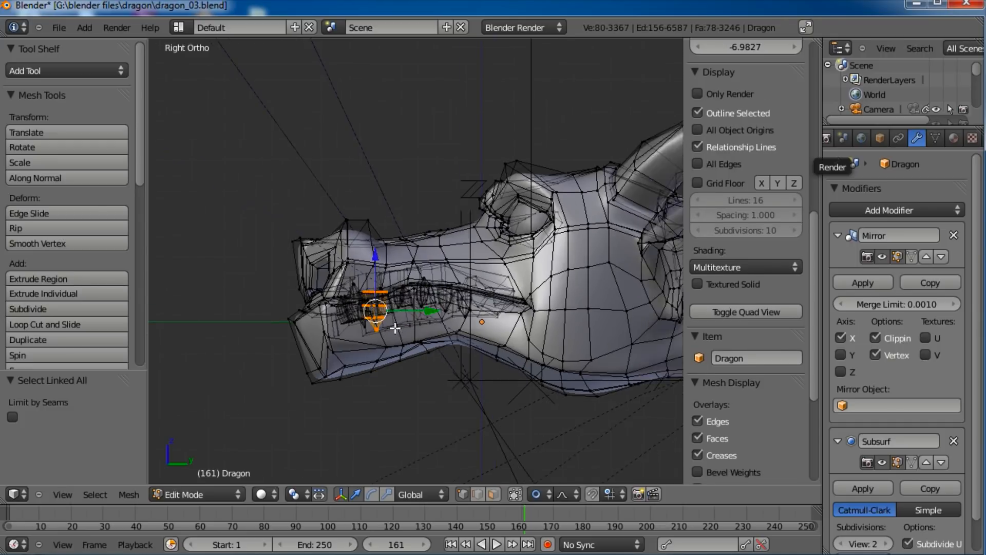
Step: Duplicate the selected tooth and move the copy down in front of the front foot's toes
{"action": "middle_click_drag", "start_coordinate": [463, 390], "coordinate": [408, 250], "text": "shift"}
{"action": "key", "text": "shift+d"}
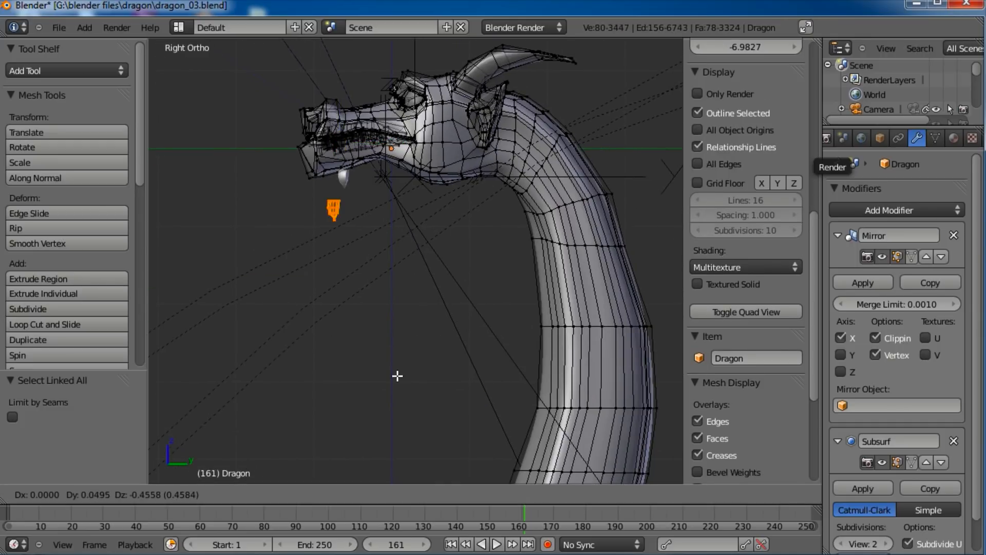
{"action": "left_click", "coordinate": [411, 424]}
{"action": "scroll", "coordinate": [410, 423], "scroll_direction": "up", "scroll_amount": 2}
{"action": "middle_click_drag", "start_coordinate": [414, 392], "coordinate": [421, 205], "text": "shift"}
{"action": "key", "text": "g"}
{"action": "left_click", "coordinate": [428, 451]}
{"action": "middle_click_drag", "start_coordinate": [429, 433], "coordinate": [432, 228], "text": "shift"}
{"action": "key", "text": "g"}
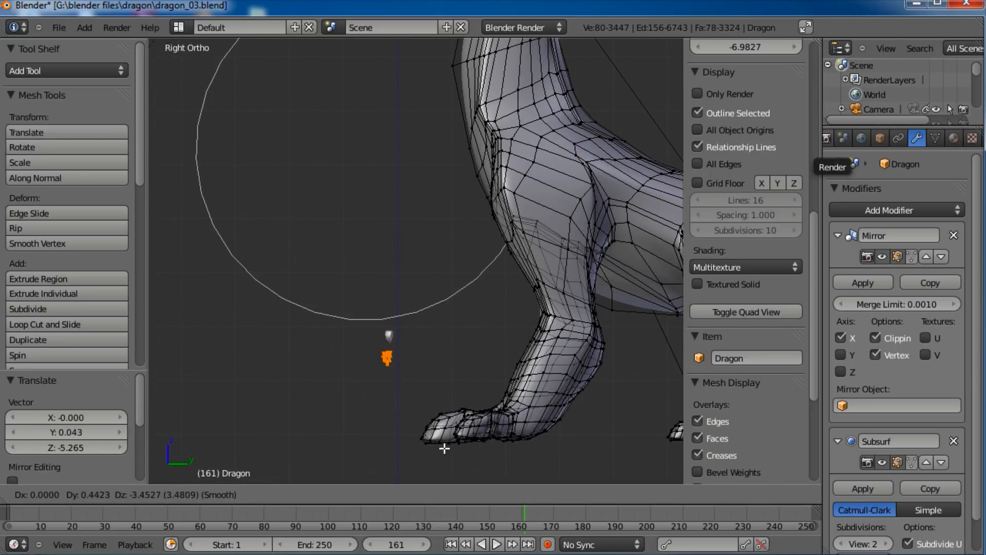
{"action": "left_click", "coordinate": [467, 477]}
Step: Tilt the tooth copy with trackball rotation and move it about 1.38 along X in line with the front foot's inner toe
{"action": "key", "text": "r"}
{"action": "key", "text": "r"}
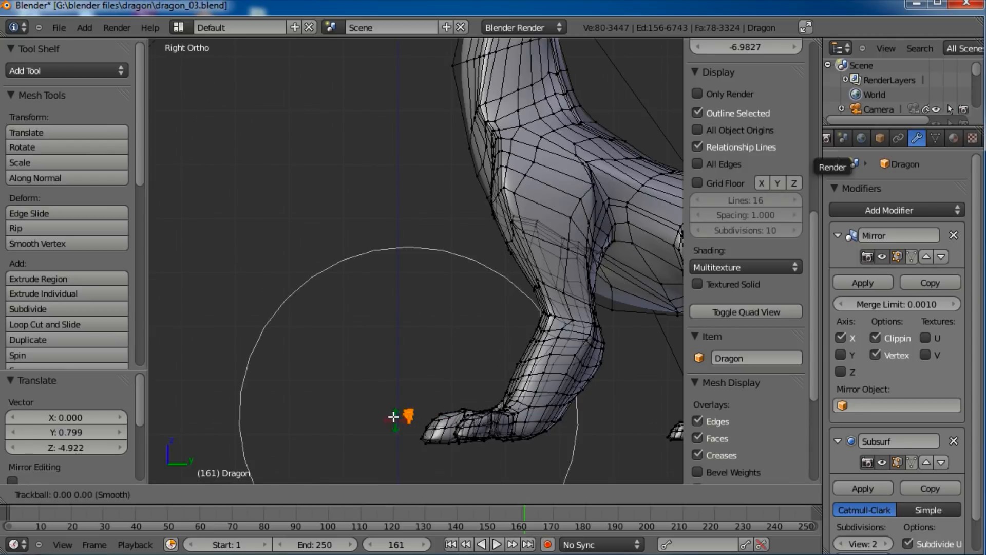
{"action": "left_click", "coordinate": [391, 371]}
{"action": "middle_click_drag", "start_coordinate": [391, 371], "coordinate": [369, 321], "text": "shift"}
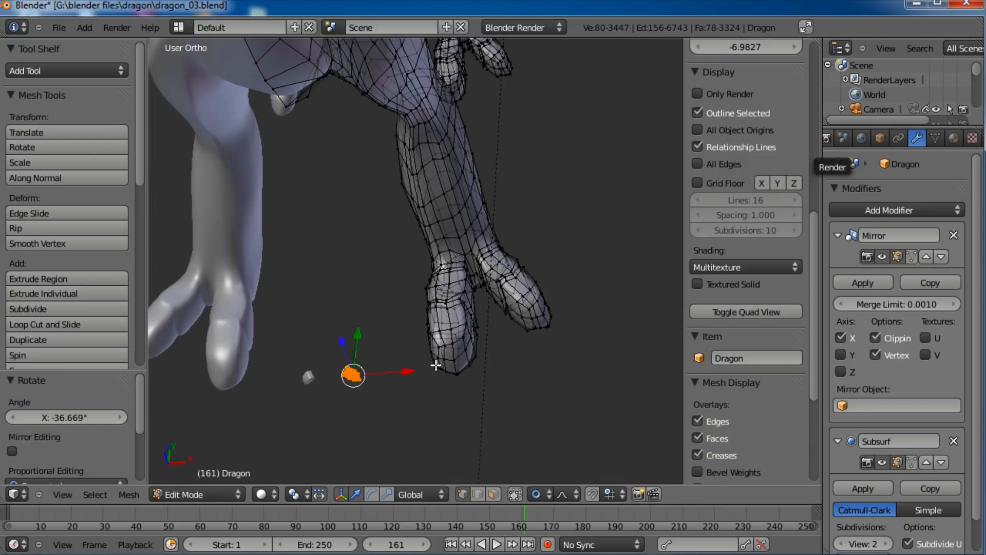
{"action": "left_click_drag", "start_coordinate": [412, 373], "coordinate": [526, 371]}
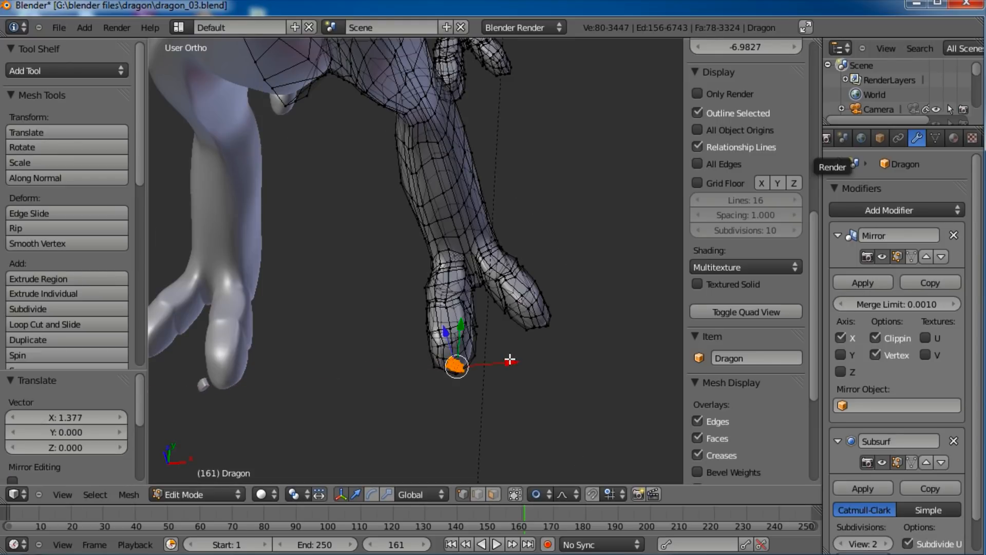
Step: Rotate the tooth copy in the top view so its tip points forward, away from the toe
{"action": "key", "text": "KP_7"}
{"action": "scroll", "coordinate": [463, 346], "scroll_direction": "up", "scroll_amount": 5}
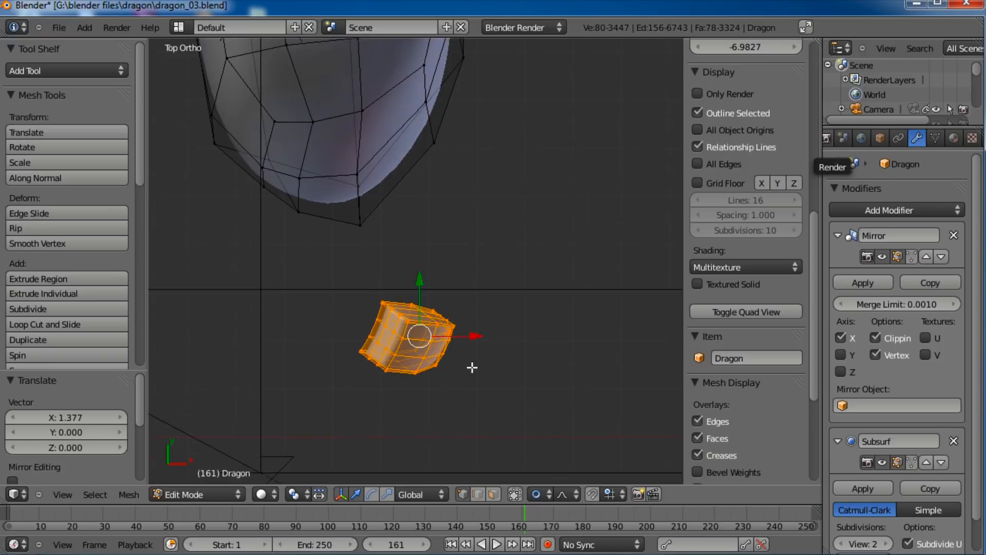
{"action": "scroll", "coordinate": [472, 367], "scroll_direction": "down", "scroll_amount": 4}
{"action": "key", "text": "r"}
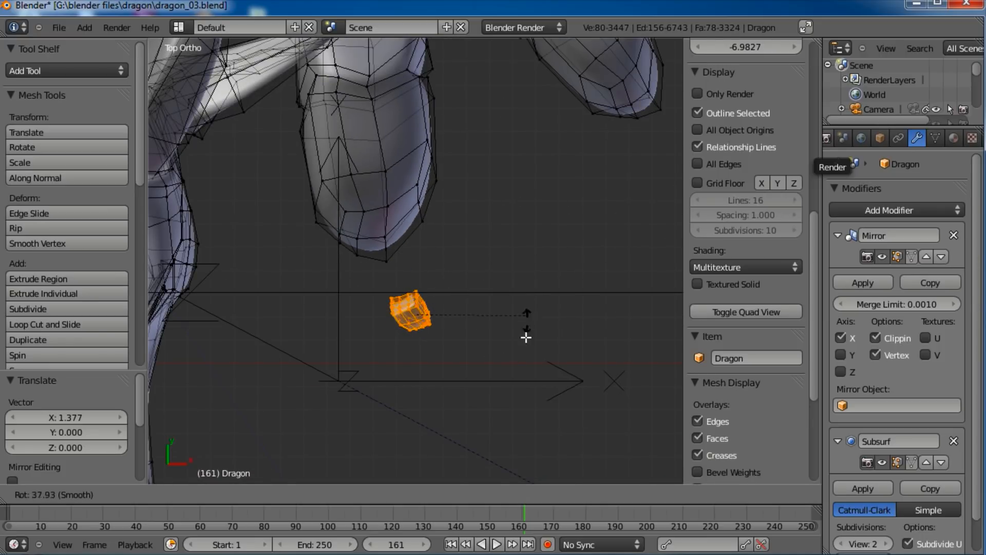
{"action": "left_click", "coordinate": [496, 345]}
{"action": "key", "text": "r"}
{"action": "key", "text": "r"}
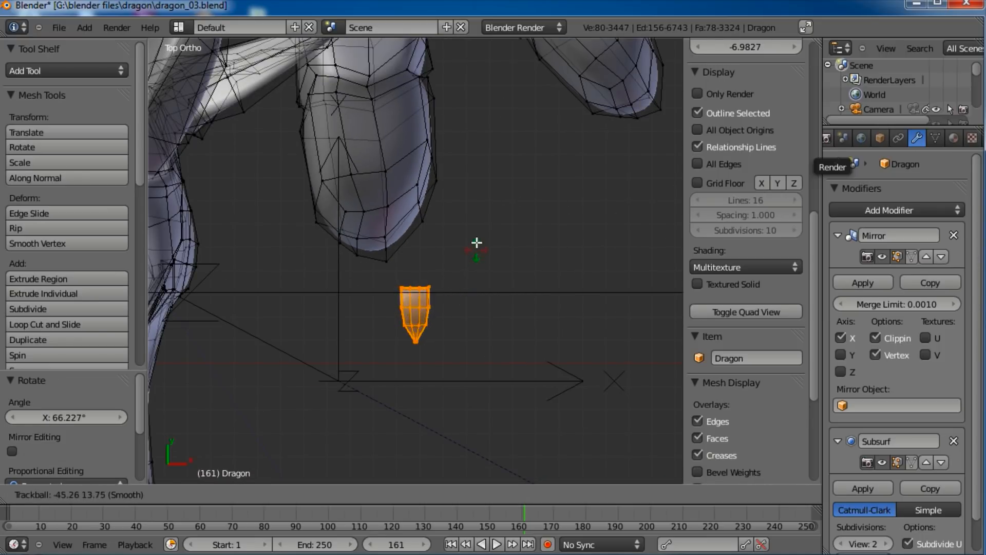
{"action": "left_click", "coordinate": [474, 297]}
{"action": "key", "text": "r"}
{"action": "left_click", "coordinate": [443, 360]}
{"action": "key", "text": "r"}
{"action": "left_click", "coordinate": [558, 224]}
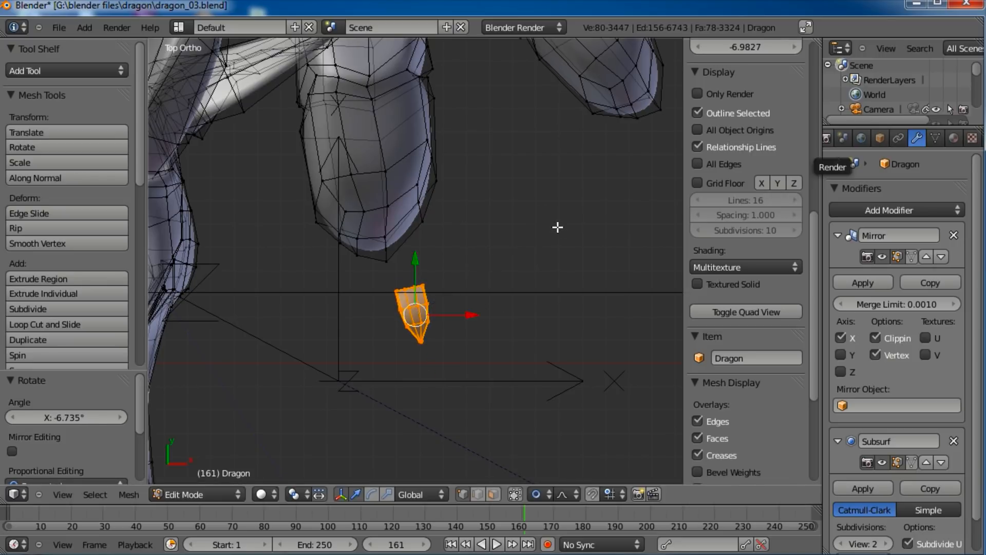
Step: Turn off proportional editing and pull the middle vertices of the claw's base about 0.03 toward the toe to round it
{"action": "scroll", "coordinate": [440, 302], "scroll_direction": "up", "scroll_amount": 4}
{"action": "key", "text": "a"}
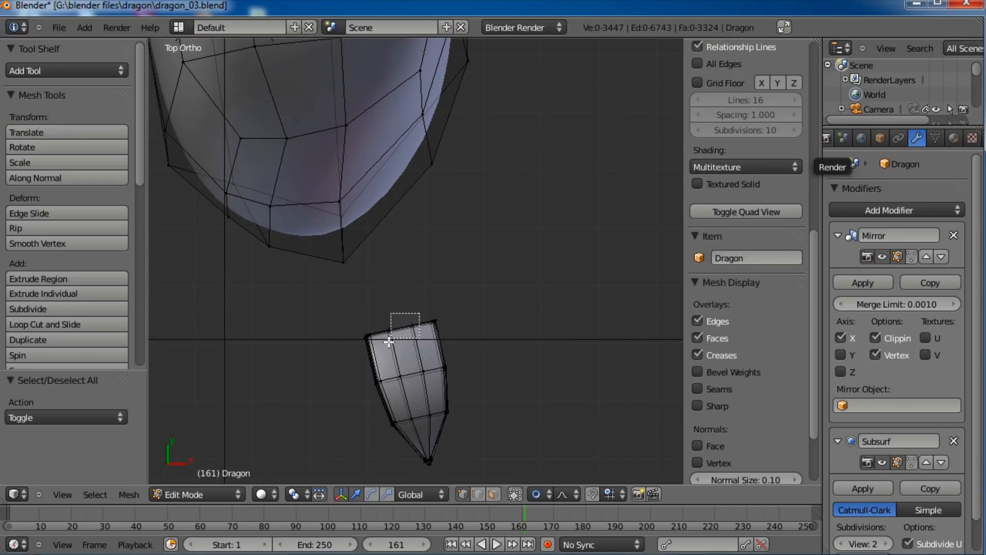
{"action": "left_click_drag", "start_coordinate": [389, 342], "coordinate": [389, 341]}
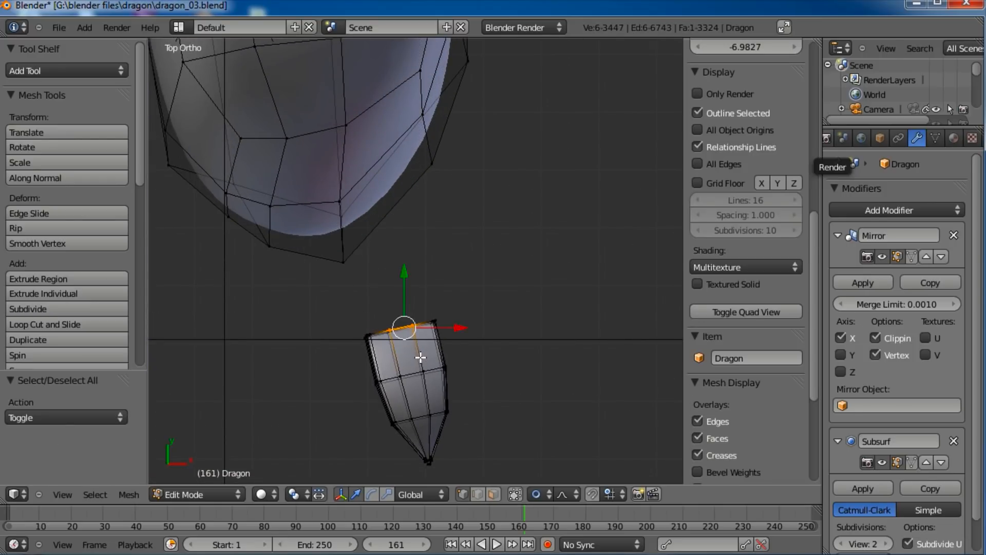
{"action": "key", "text": "g"}
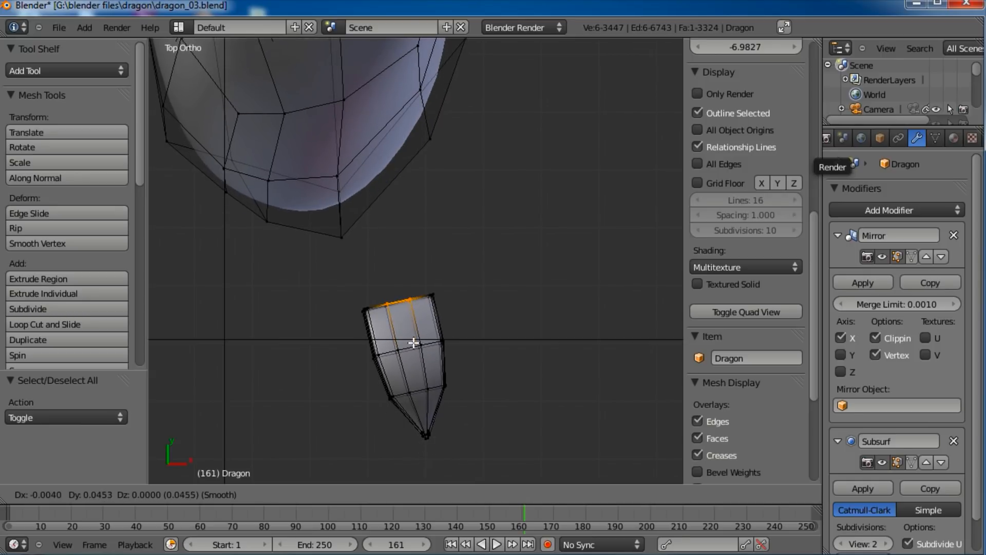
{"action": "key", "text": "Escape"}
{"action": "key", "text": "g"}
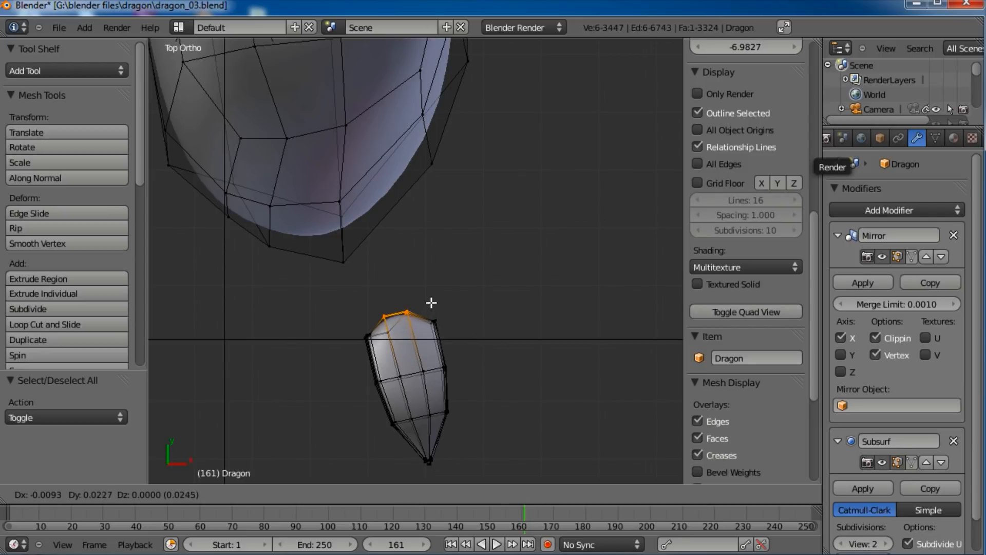
{"action": "key", "text": "Escape"}
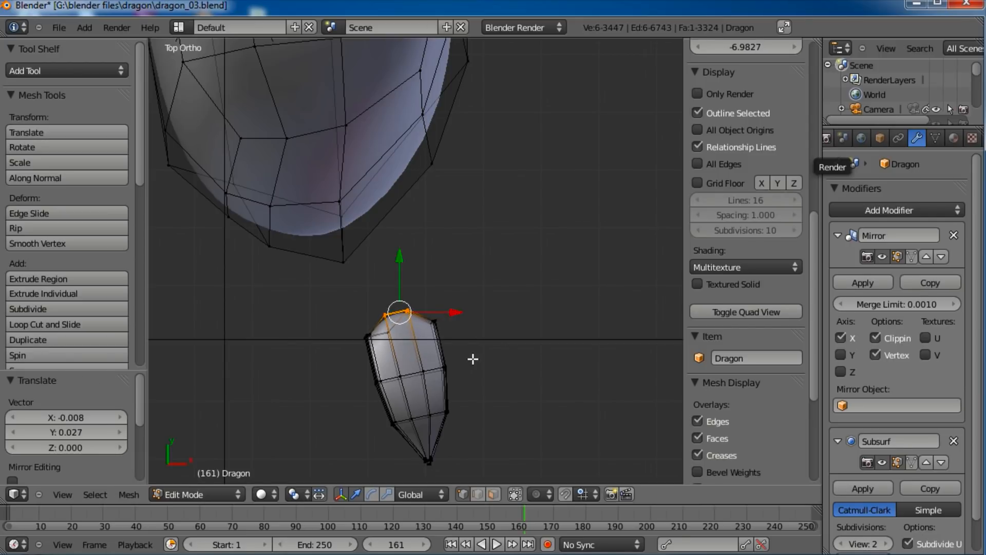
Step: Select the whole claw, scale it up to about 2.62 times and move it over the toe's tip
{"action": "key", "text": "a"}
{"action": "scroll", "coordinate": [463, 337], "scroll_direction": "down", "scroll_amount": 3}
{"action": "key", "text": "b"}
{"action": "left_click_drag", "start_coordinate": [460, 266], "coordinate": [385, 394]}
{"action": "key", "text": "s"}
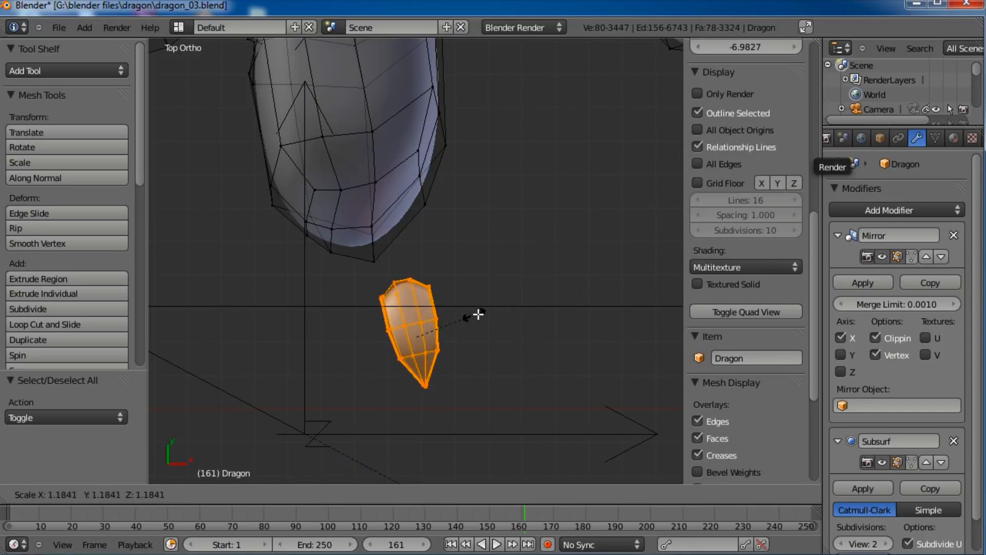
{"action": "left_click", "coordinate": [538, 286]}
{"action": "key", "text": "g"}
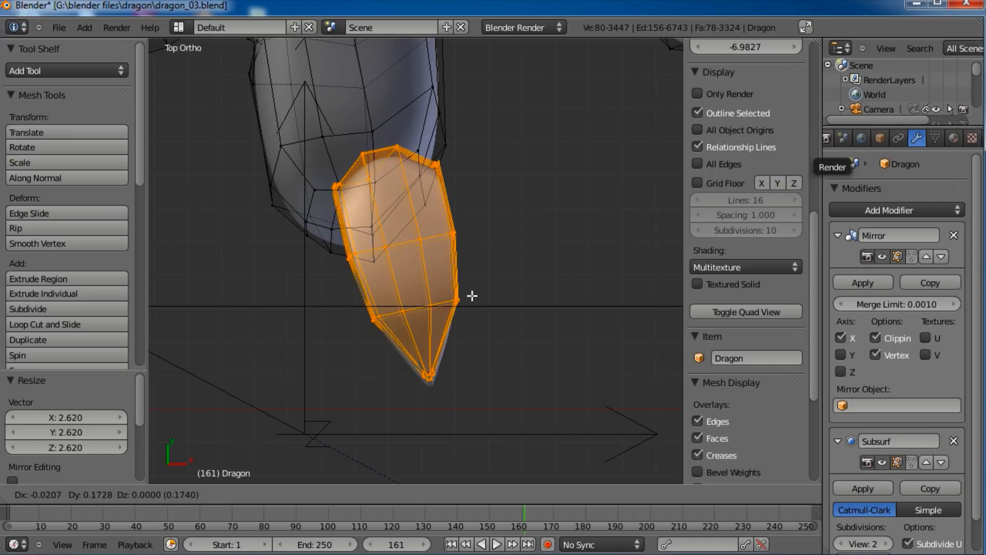
{"action": "left_click", "coordinate": [447, 240]}
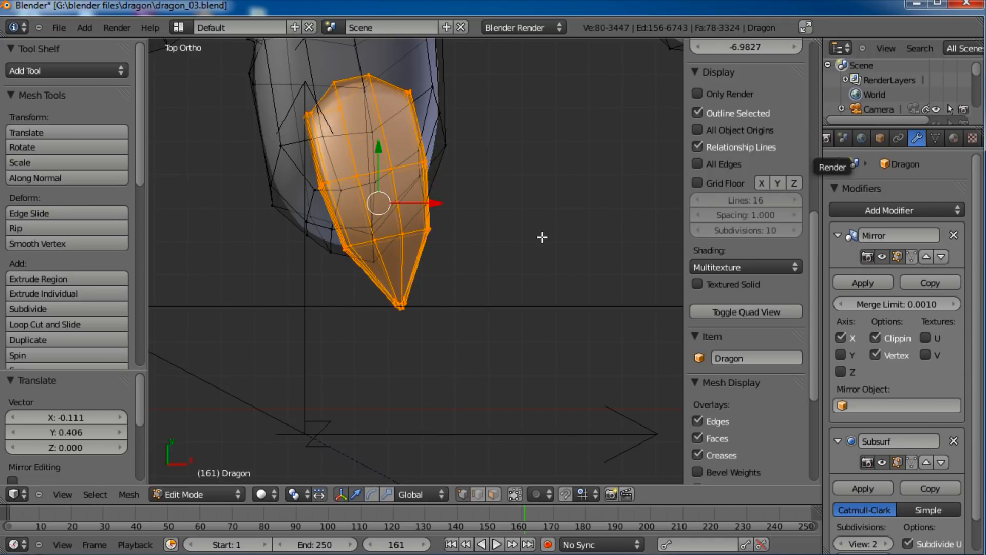
Step: Fine-tune the claw's rotation and position in the top view so it sits straight and centred on the toe
{"action": "key", "text": "r"}
{"action": "left_click", "coordinate": [537, 249]}
{"action": "key", "text": "g"}
{"action": "left_click", "coordinate": [523, 249]}
{"action": "key", "text": "r"}
{"action": "left_click", "coordinate": [556, 231]}
{"action": "key", "text": "g"}
{"action": "left_click", "coordinate": [551, 226]}
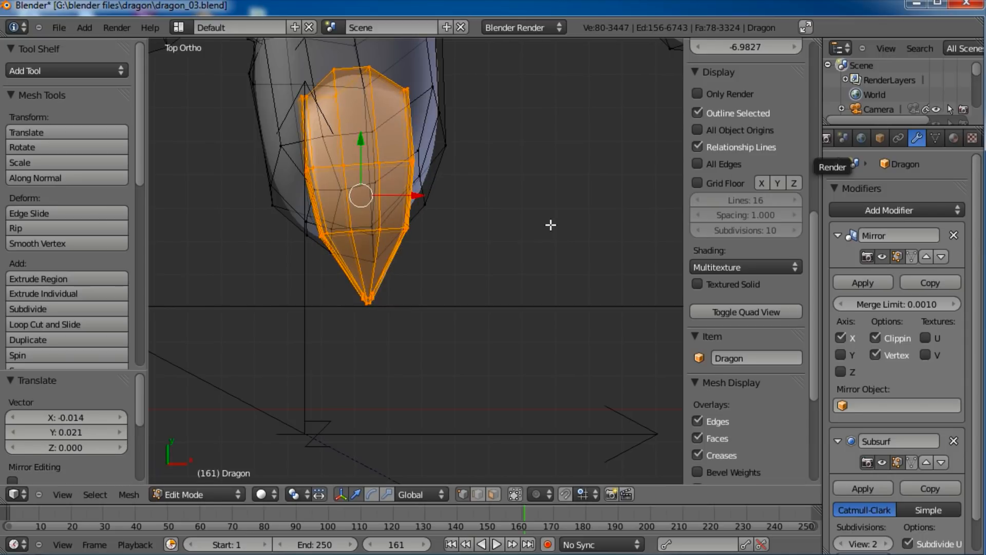
Step: In the side view, tilt the claw, scale it up about 1.4 times and lower it about 0.163 onto the toe's tip
{"action": "key", "text": "KP_3"}
{"action": "scroll", "coordinate": [528, 260], "scroll_direction": "down", "scroll_amount": 4}
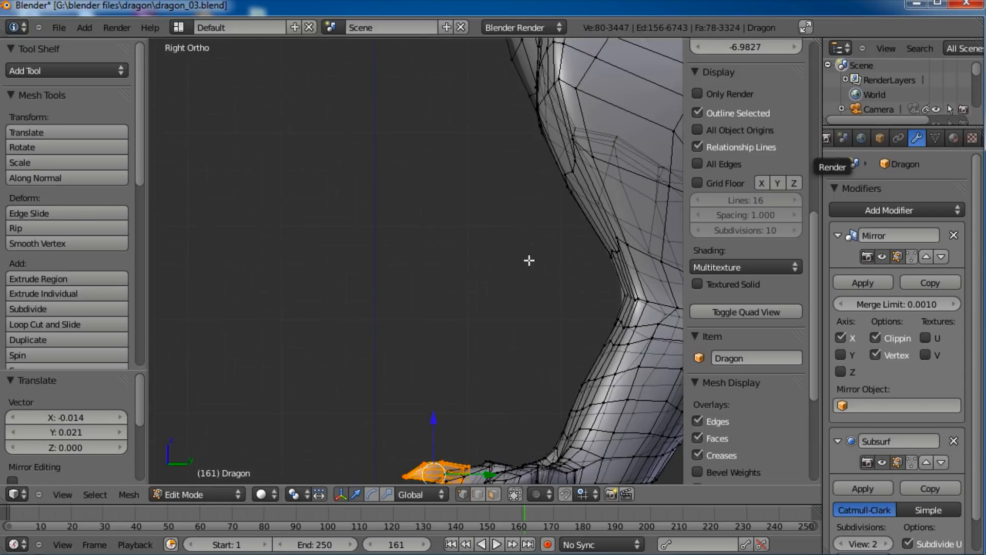
{"action": "scroll", "coordinate": [516, 215], "scroll_direction": "down", "scroll_amount": 3, "text": "shift"}
{"action": "scroll", "coordinate": [514, 243], "scroll_direction": "up", "scroll_amount": 4}
{"action": "scroll", "coordinate": [514, 242], "scroll_direction": "down", "scroll_amount": 4, "text": "shift"}
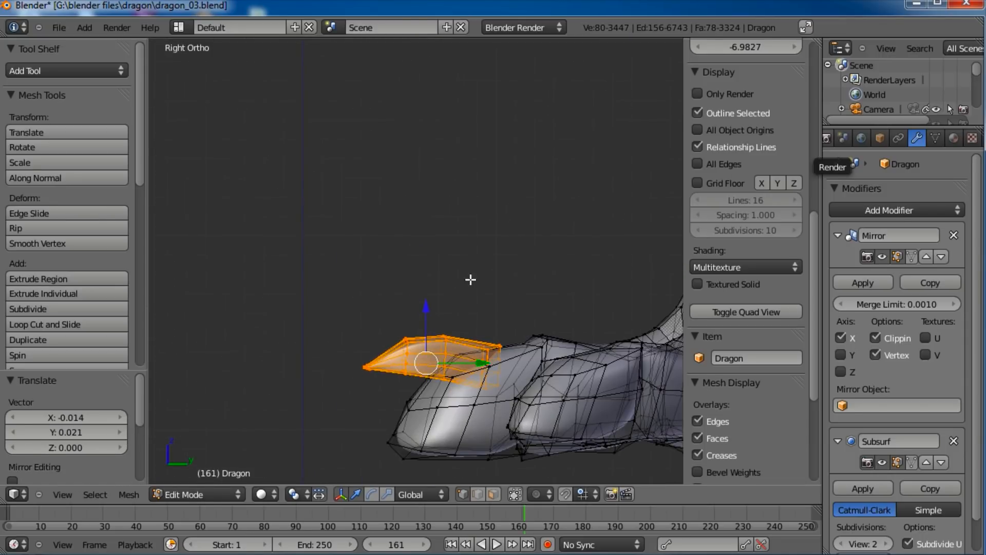
{"action": "scroll", "coordinate": [513, 242], "scroll_direction": "right", "scroll_amount": 4, "text": "ctrl"}
{"action": "key", "text": "r"}
{"action": "left_click", "coordinate": [494, 222]}
{"action": "key", "text": "s"}
{"action": "left_click", "coordinate": [541, 167]}
{"action": "key", "text": "g"}
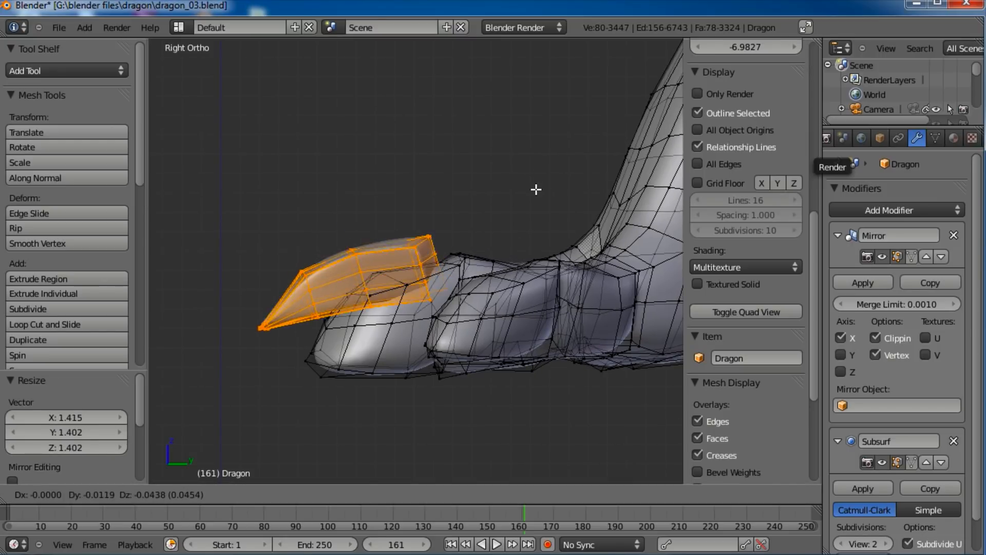
{"action": "left_click", "coordinate": [493, 215]}
Step: Duplicate the claw in the top view, place the copy on the front foot's outer toe and rotate it about -36 degrees
{"action": "middle_click_drag", "start_coordinate": [478, 220], "coordinate": [466, 309]}
{"action": "scroll", "coordinate": [247, 154], "scroll_direction": "down", "scroll_amount": 6}
{"action": "middle_click_drag", "start_coordinate": [273, 165], "coordinate": [484, 286]}
{"action": "key", "text": "KP_7"}
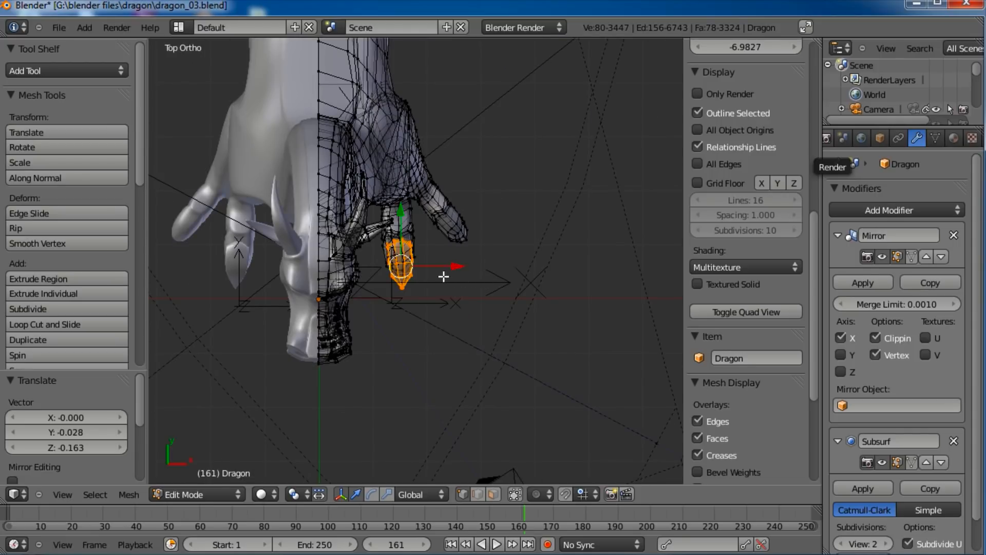
{"action": "key", "text": "shift+d"}
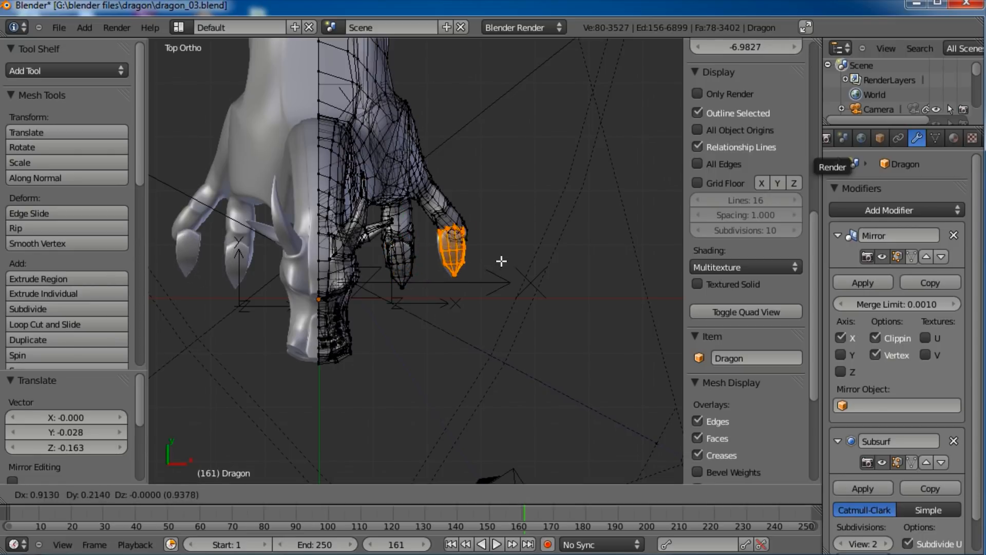
{"action": "left_click", "coordinate": [506, 262]}
{"action": "key", "text": "r"}
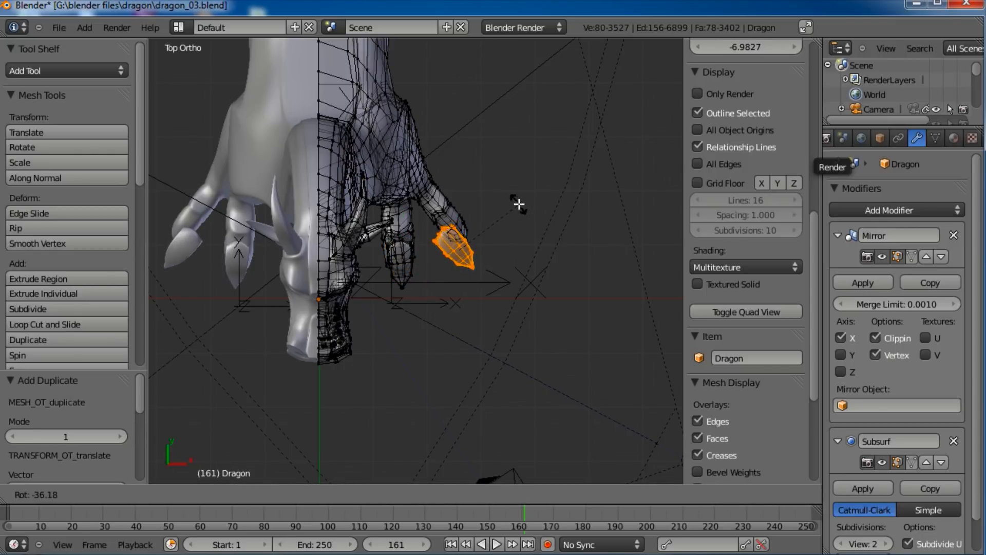
{"action": "left_click", "coordinate": [522, 202]}
Step: Move the copied claw over the outer toe's tip and scale it down to about 0.8 so it fits the toe
{"action": "key", "text": "g"}
{"action": "left_click", "coordinate": [534, 195]}
{"action": "key", "text": "s"}
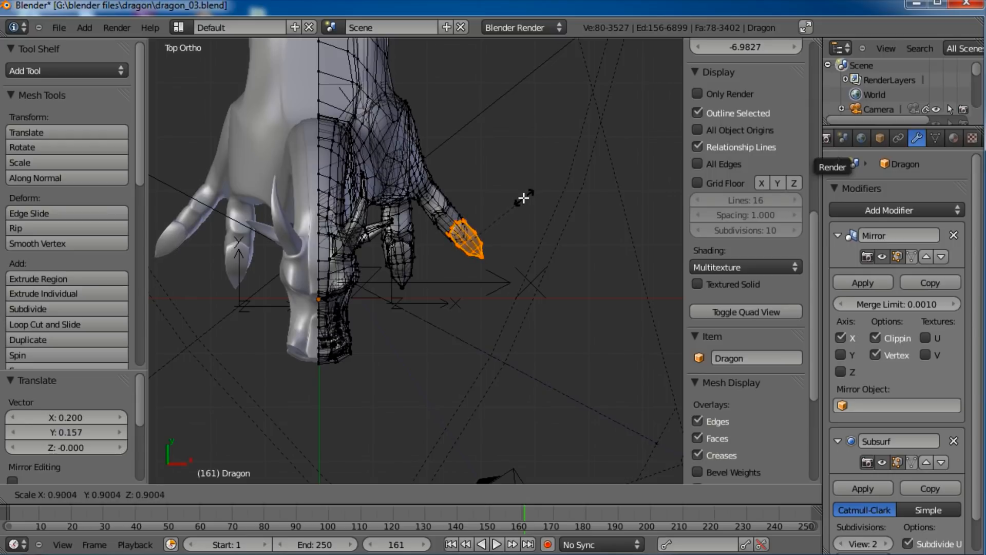
{"action": "left_click", "coordinate": [518, 200]}
{"action": "key", "text": "g"}
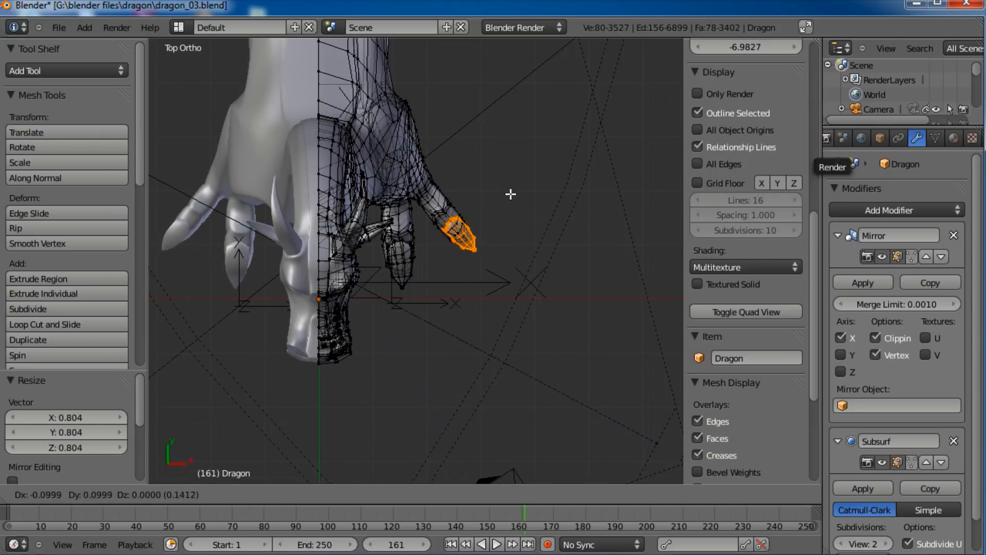
{"action": "left_click", "coordinate": [509, 192]}
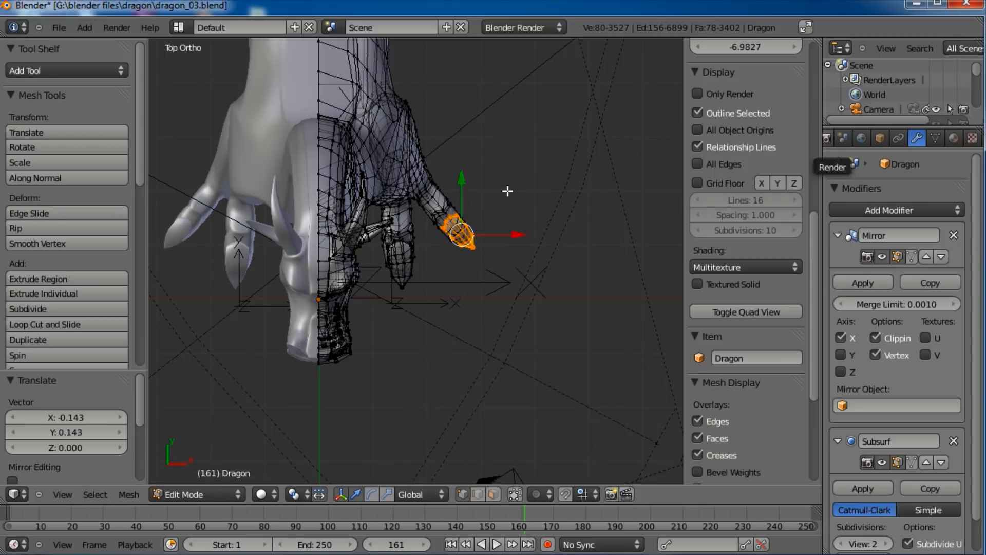
Step: In the side view, lower the outer toe's claw about 0.02 along Z
{"action": "key", "text": "KP_3"}
{"action": "scroll", "coordinate": [442, 308], "scroll_direction": "up", "scroll_amount": 6}
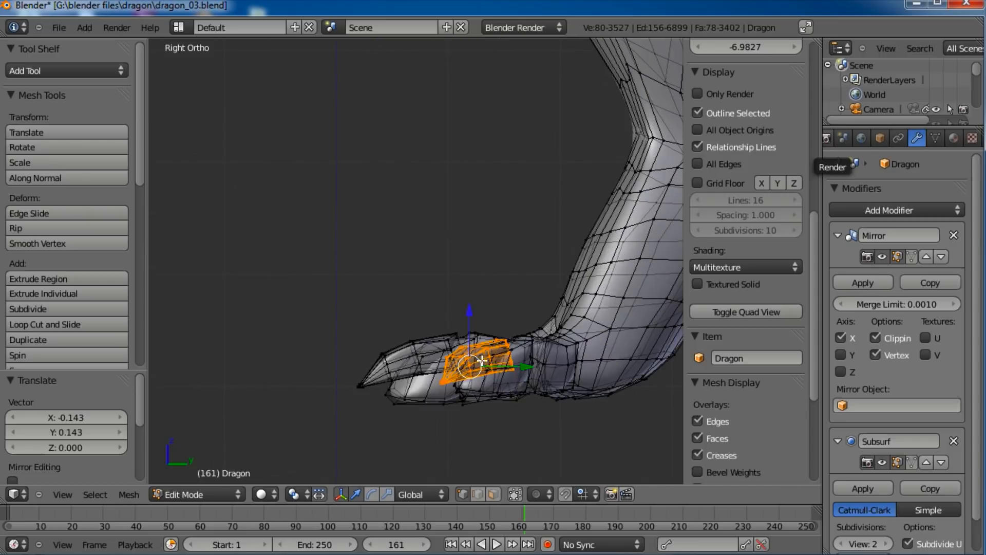
{"action": "key", "text": "g"}
{"action": "key", "text": "z"}
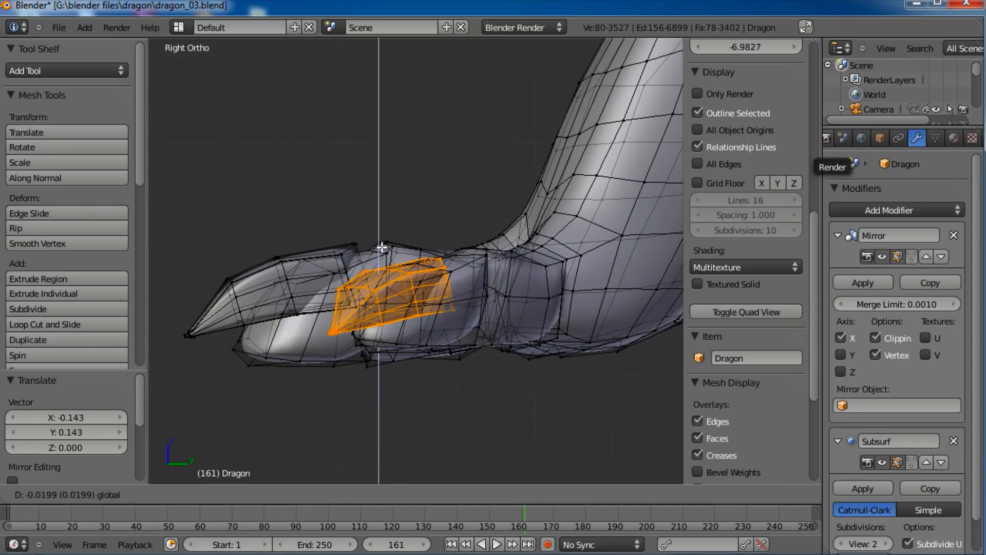
{"action": "left_click", "coordinate": [383, 247]}
Step: Select both front claws completely, duplicate them over to the hind foot and scale the copies to about 0.65
{"action": "middle_click_drag", "start_coordinate": [429, 339], "coordinate": [421, 374]}
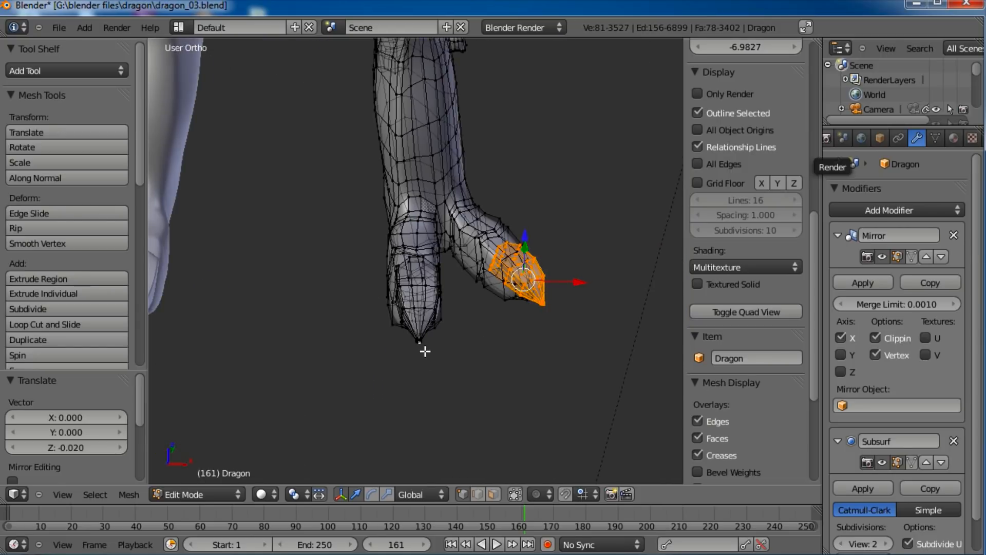
{"action": "key", "text": "ctrl+l"}
{"action": "key", "text": "KP_3"}
{"action": "middle_click_drag", "start_coordinate": [425, 348], "coordinate": [310, 311], "text": "shift"}
{"action": "key", "text": "shift+d"}
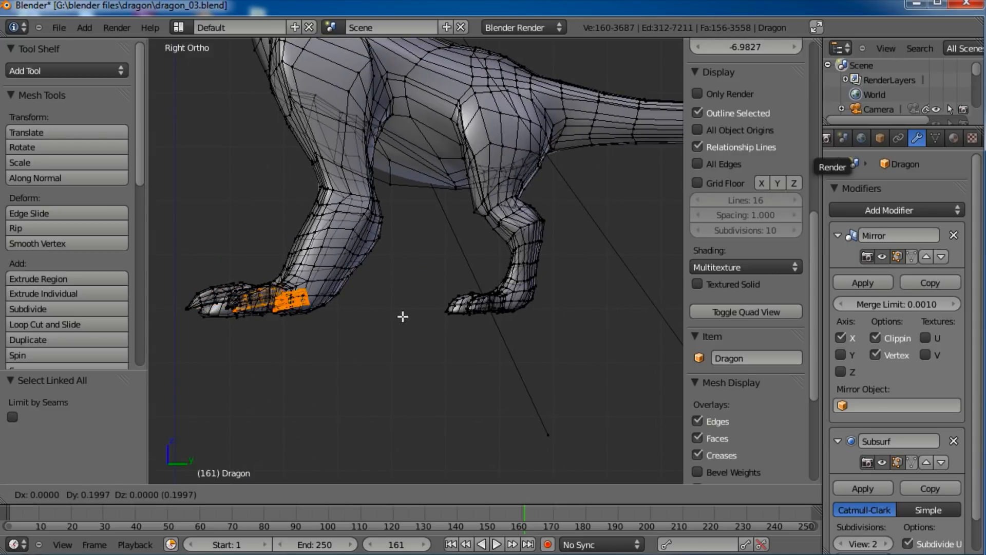
{"action": "left_click", "coordinate": [542, 302]}
{"action": "key", "text": "s"}
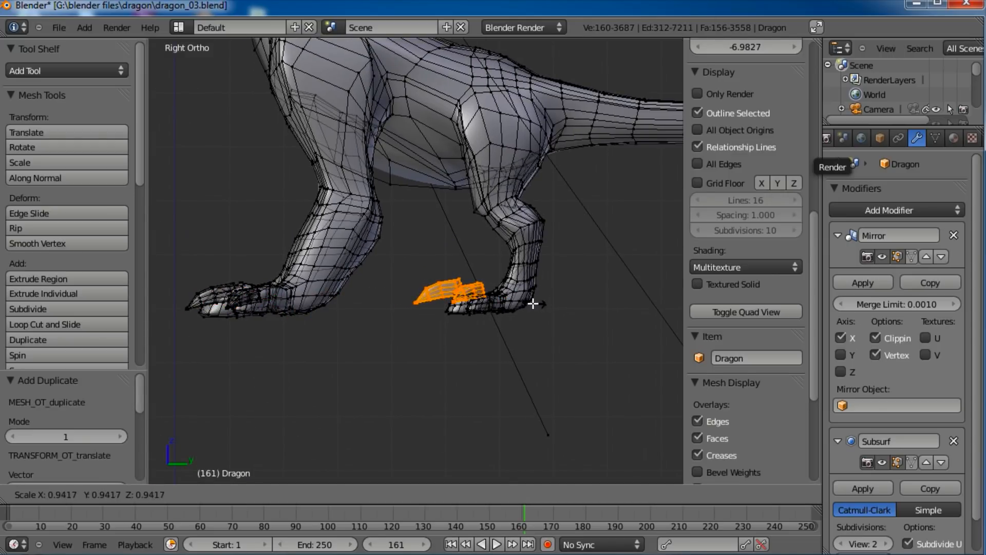
{"action": "left_click", "coordinate": [505, 299]}
Step: In the wireframe top view, resize the two claw copies slightly and position them over the hind foot's two toes
{"action": "mouse_move", "coordinate": [504, 300]}
{"action": "middle_mouse_down"}
{"action": "mouse_move", "coordinate": [406, 339]}
{"action": "mouse_move", "coordinate": [422, 409]}
{"action": "mouse_move", "coordinate": [418, 467]}
{"action": "middle_mouse_up"}
{"action": "key", "text": "KP_7"}
{"action": "key", "text": "z"}
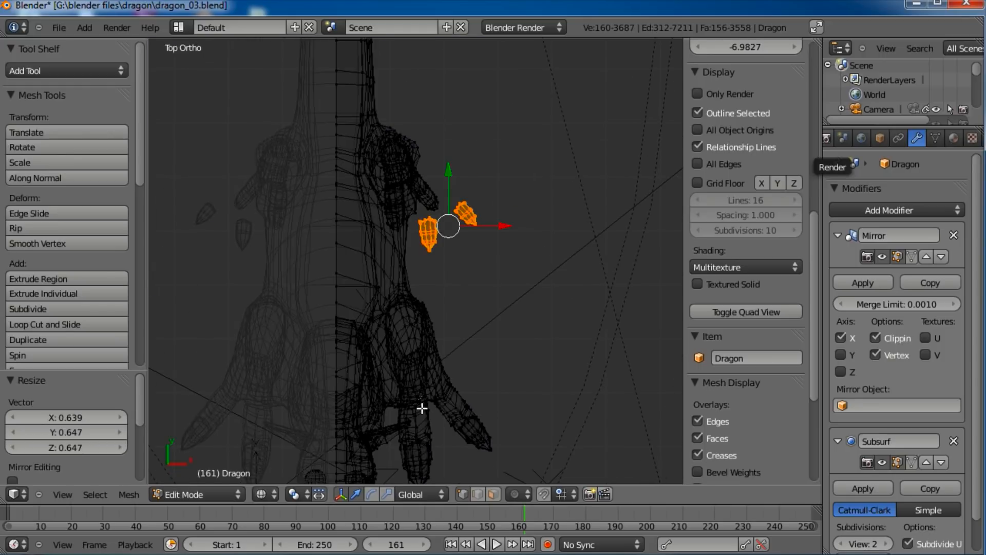
{"action": "scroll", "coordinate": [399, 206], "scroll_direction": "up", "scroll_amount": 5}
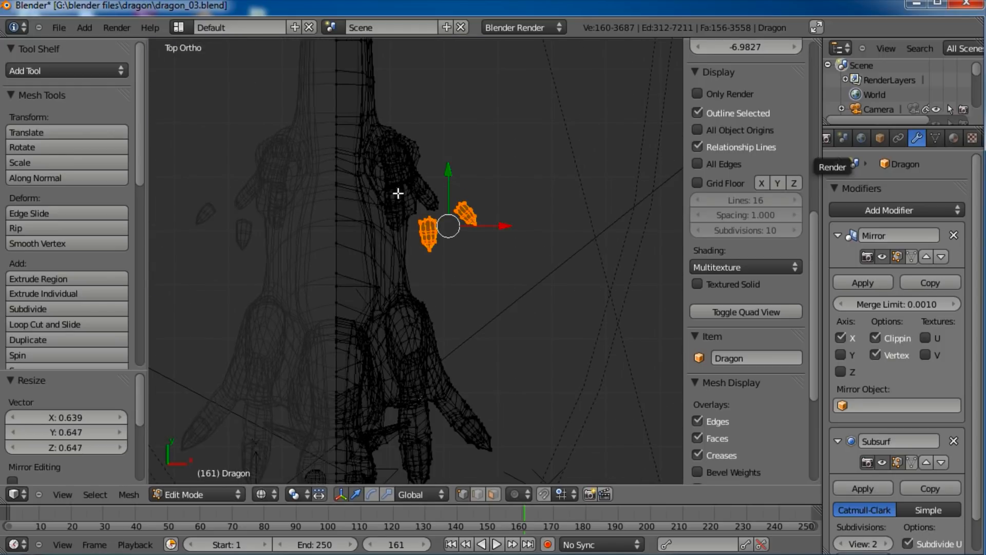
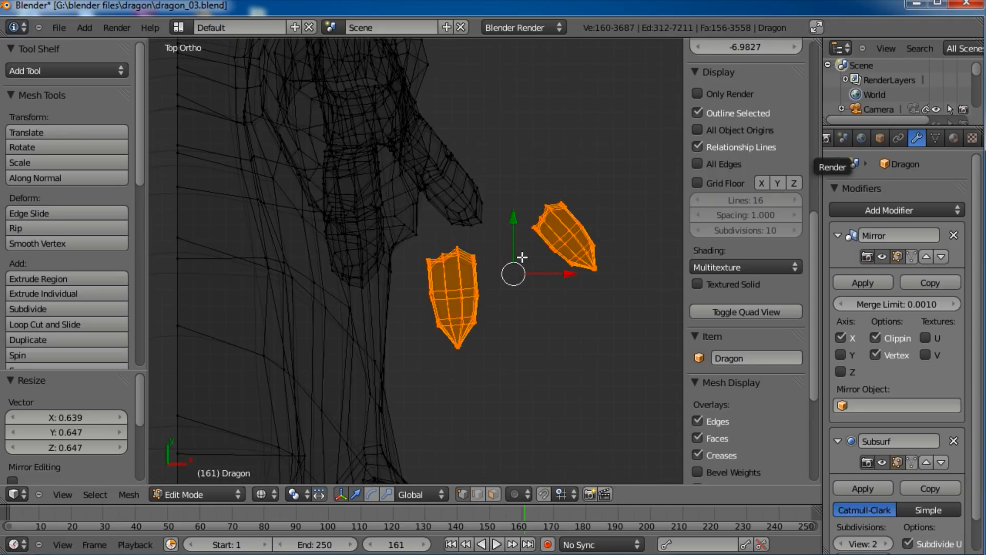
{"action": "key", "text": "g"}
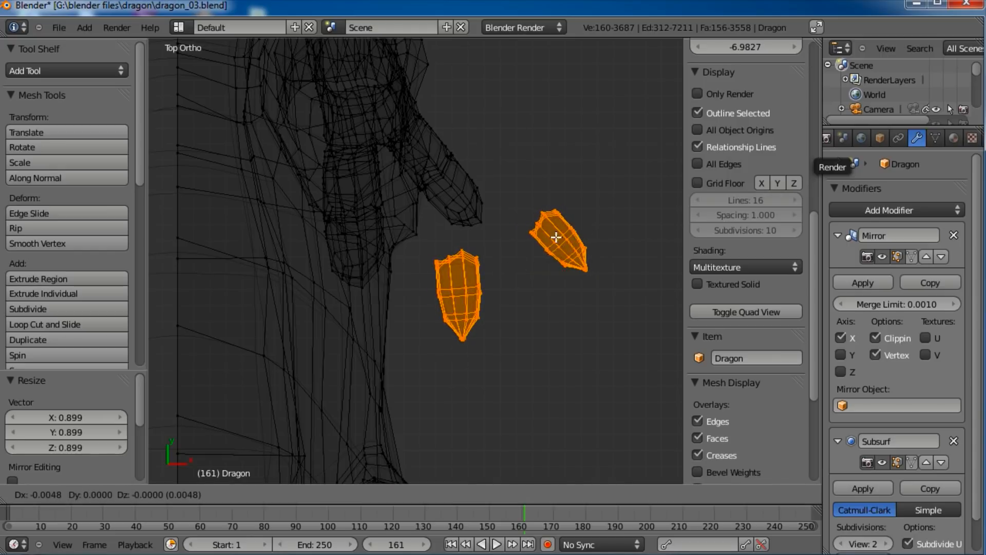
{"action": "left_click", "coordinate": [485, 216]}
{"action": "key", "text": "s"}
{"action": "left_click", "coordinate": [496, 204]}
{"action": "key", "text": "g"}
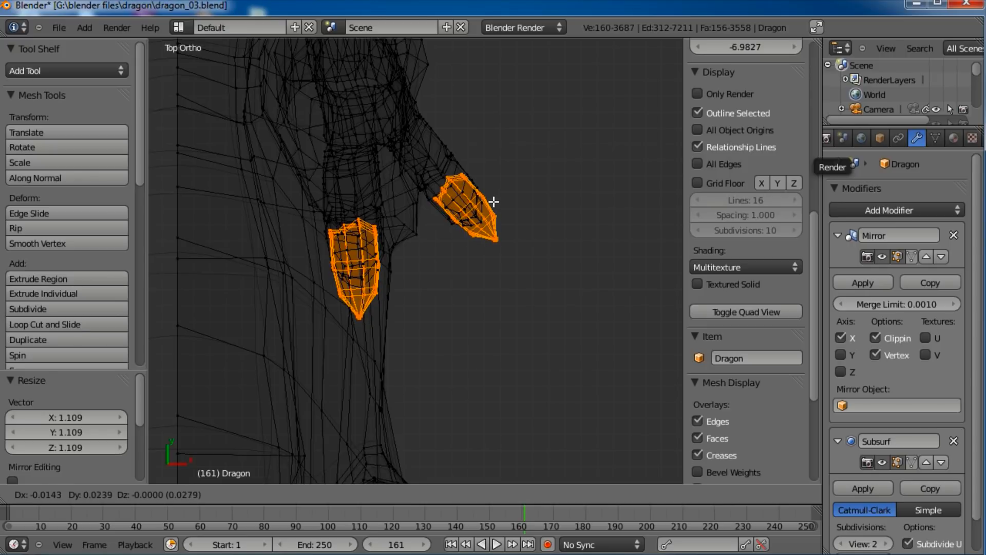
{"action": "left_click", "coordinate": [494, 203]}
Step: Lower both hind claws along Z by about 0.143, return to solid shading, lower them slightly more onto the toes and deselect them
{"action": "middle_click_drag", "start_coordinate": [462, 323], "coordinate": [336, 236]}
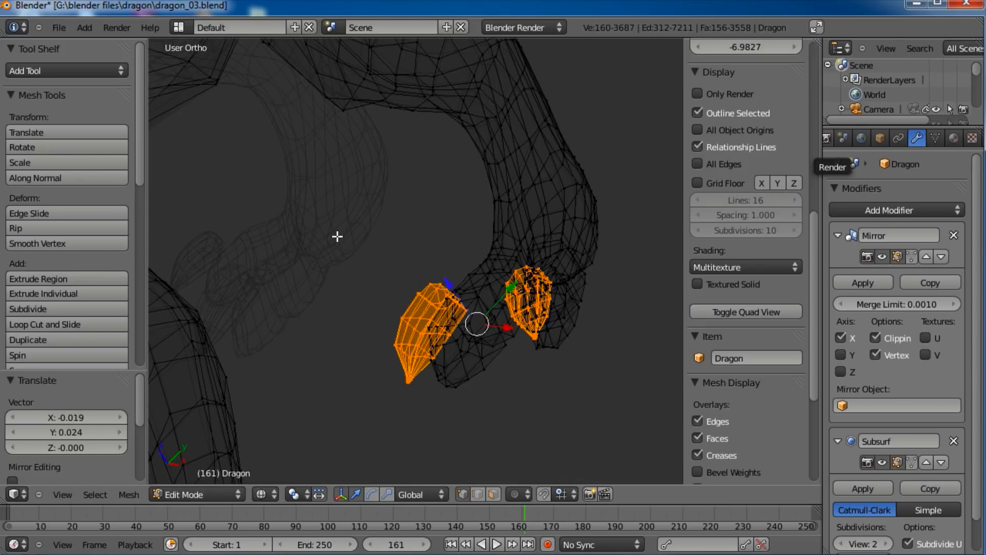
{"action": "key", "text": "KP_3"}
{"action": "key", "text": "g"}
{"action": "key", "text": "z"}
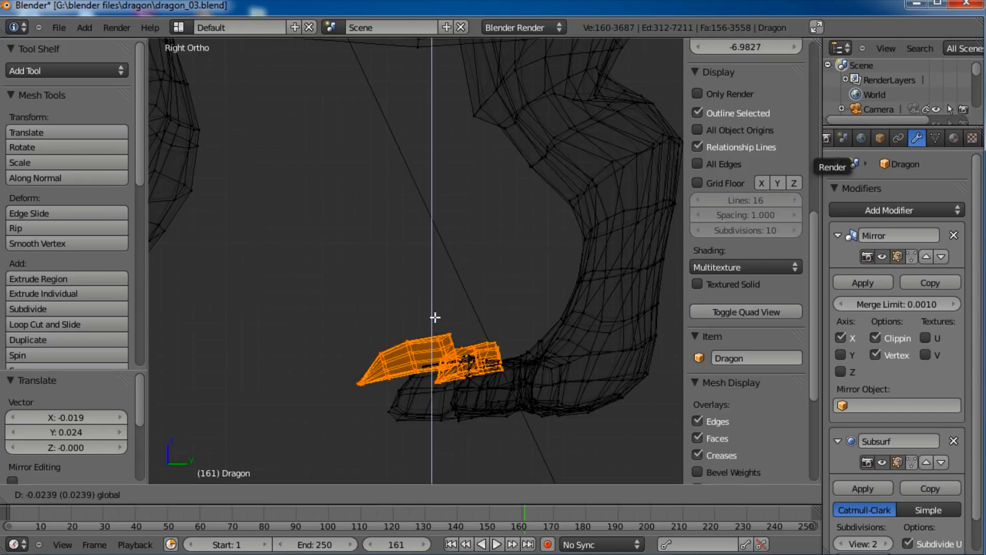
{"action": "left_click", "coordinate": [436, 328]}
{"action": "key", "text": "z"}
{"action": "scroll", "coordinate": [430, 381], "scroll_direction": "up", "scroll_amount": 3}
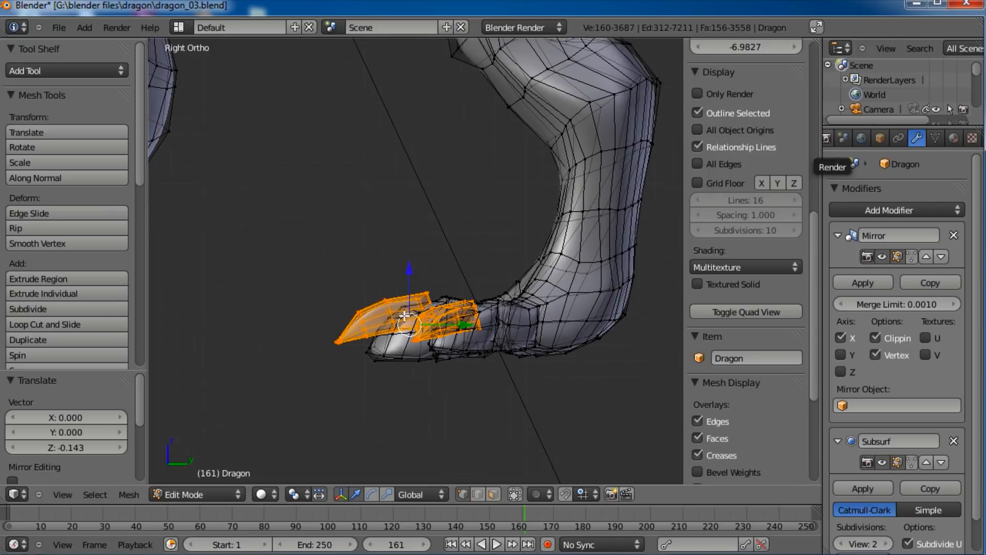
{"action": "key", "text": "g"}
{"action": "key", "text": "z"}
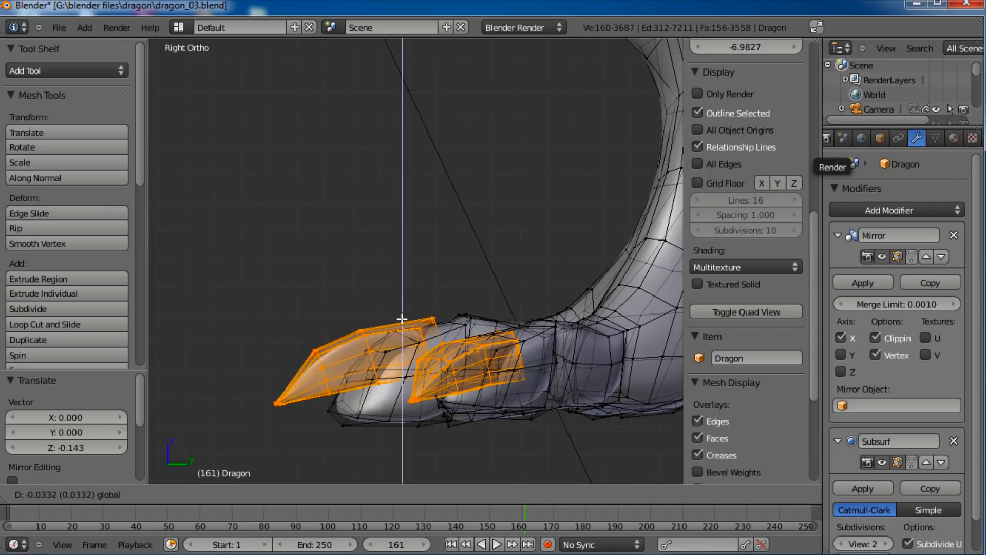
{"action": "left_click", "coordinate": [426, 316]}
{"action": "key", "text": "a"}
Step: Switch the dragon to Sculpt Mode and smooth the creases on the belly between the front and hind legs with the Smooth brush
{"action": "scroll", "coordinate": [426, 315], "scroll_direction": "down", "scroll_amount": 3}
{"action": "key", "text": "Tab"}
{"action": "middle_click_drag", "start_coordinate": [424, 314], "coordinate": [382, 219]}
{"action": "scroll", "coordinate": [415, 300], "scroll_direction": "up", "scroll_amount": 5}
{"action": "left_click", "coordinate": [213, 494]}
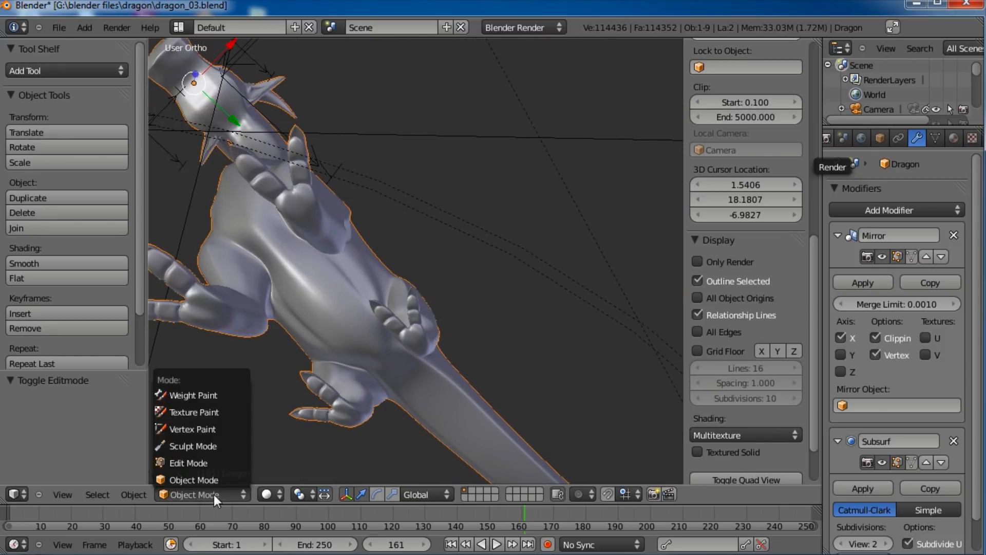
{"action": "left_click", "coordinate": [204, 446]}
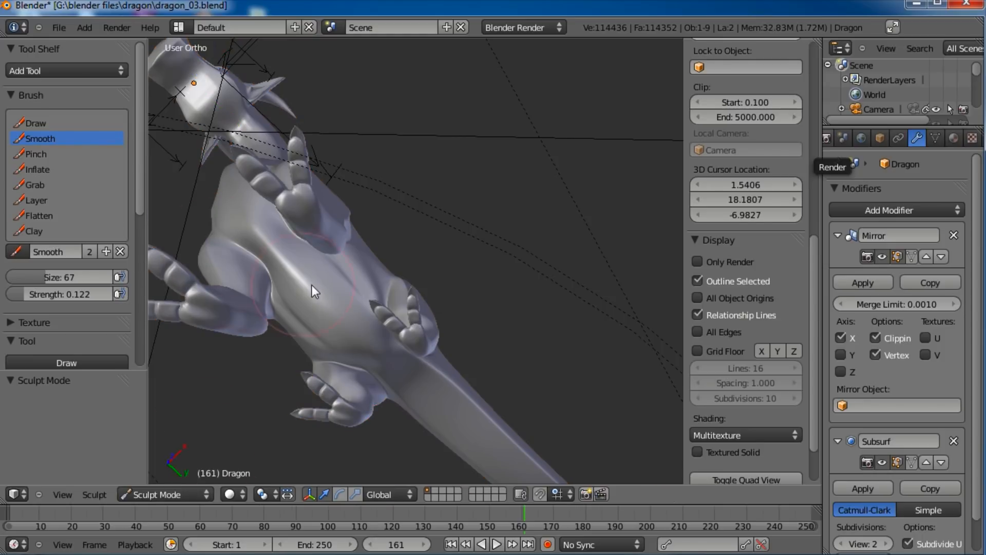
{"action": "scroll", "coordinate": [314, 286], "scroll_direction": "up", "scroll_amount": 3}
{"action": "middle_click_drag", "start_coordinate": [317, 286], "coordinate": [337, 267]}
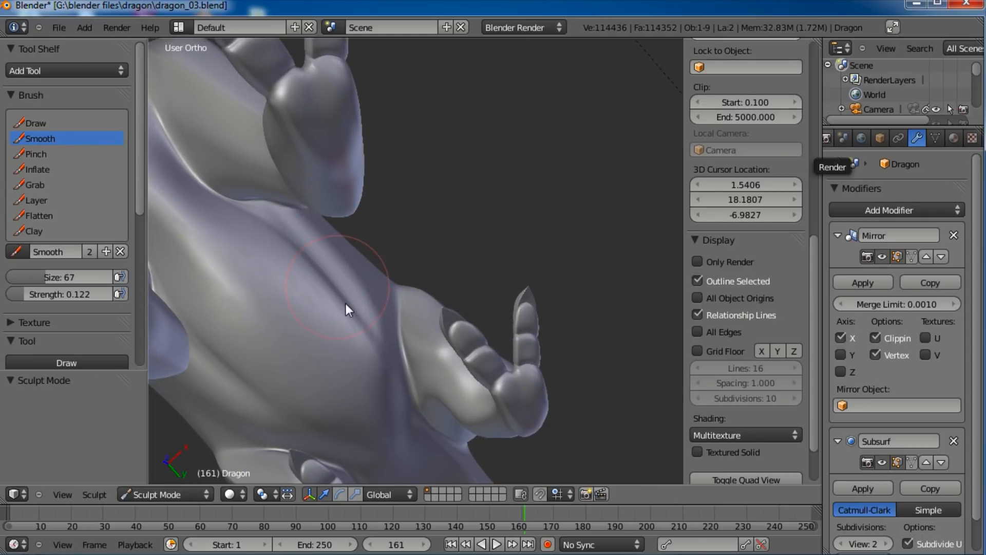
{"action": "mouse_move", "coordinate": [358, 325]}
{"action": "left_mouse_down"}
{"action": "mouse_move", "coordinate": [365, 338]}
{"action": "mouse_move", "coordinate": [340, 279]}
{"action": "left_mouse_up"}
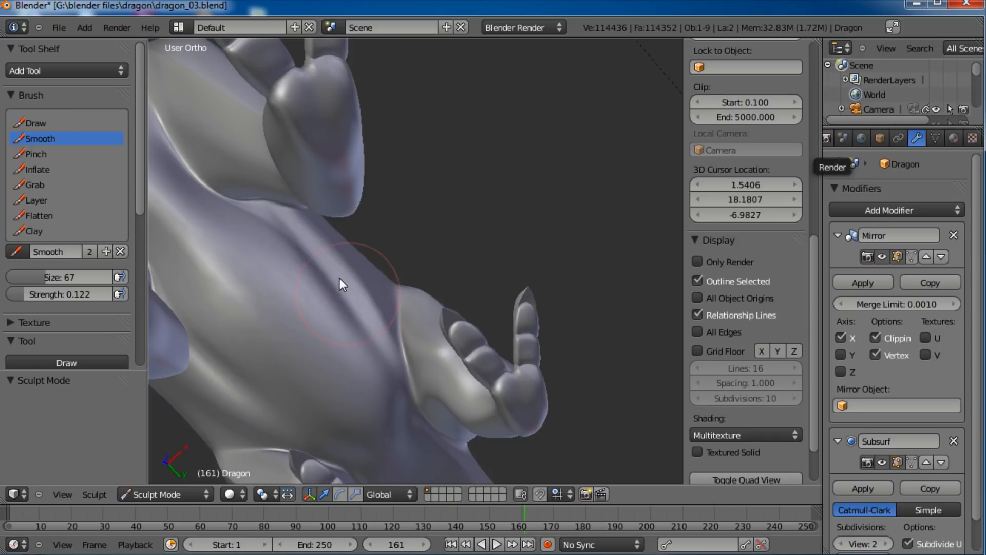
{"action": "middle_click_drag", "start_coordinate": [443, 213], "coordinate": [411, 297]}
{"action": "mouse_move", "coordinate": [419, 255]}
{"action": "left_mouse_down"}
{"action": "mouse_move", "coordinate": [418, 325]}
{"action": "mouse_move", "coordinate": [415, 288]}
{"action": "left_mouse_up"}
{"action": "middle_click_drag", "start_coordinate": [411, 250], "coordinate": [437, 270]}
Step: Add two vertical loop cuts around the torso between the front and hind legs in Edit Mode
{"action": "key", "text": "KP_3"}
{"action": "key", "text": "Tab"}
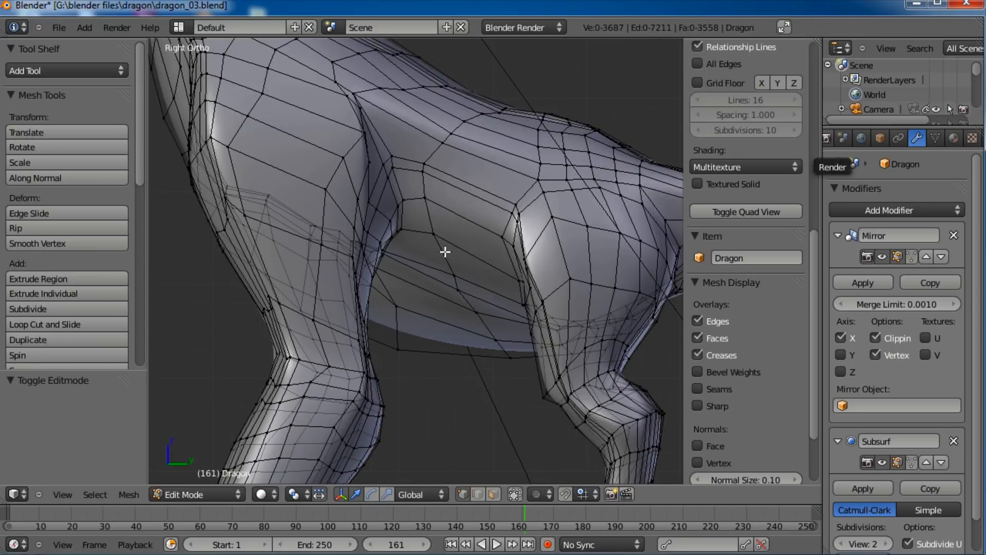
{"action": "left_click", "coordinate": [492, 179]}
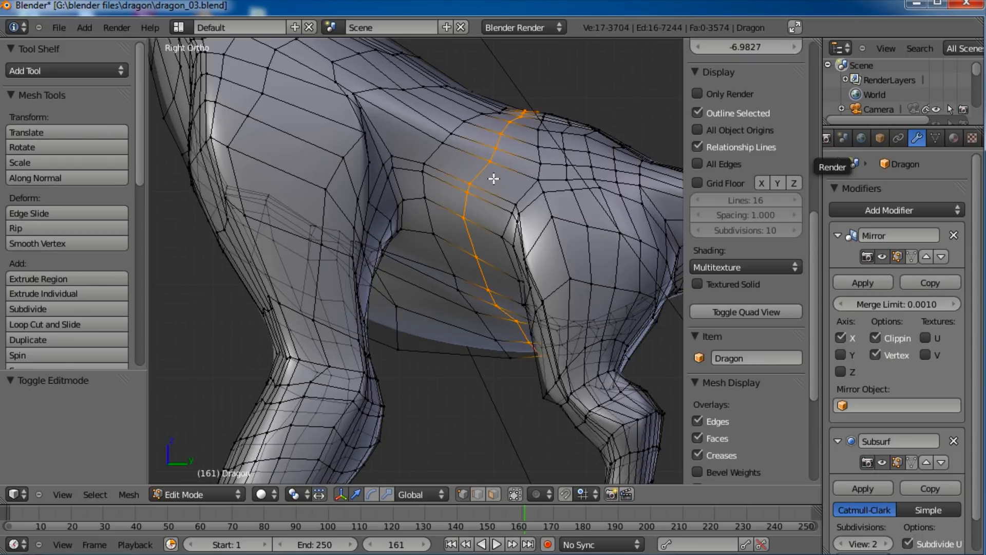
{"action": "left_click", "coordinate": [491, 178]}
{"action": "key", "text": "ctrl+r"}
{"action": "left_click", "coordinate": [409, 128]}
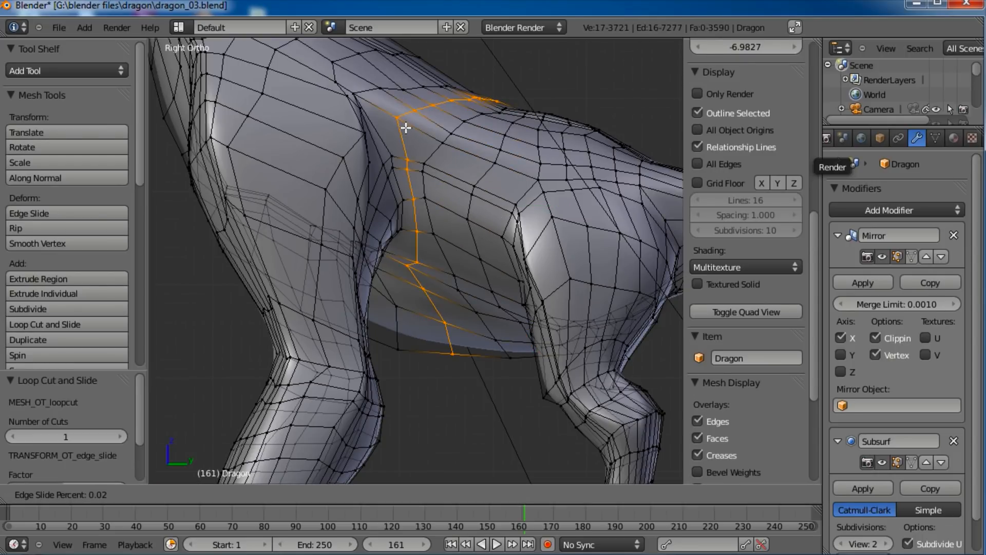
{"action": "left_click", "coordinate": [434, 176]}
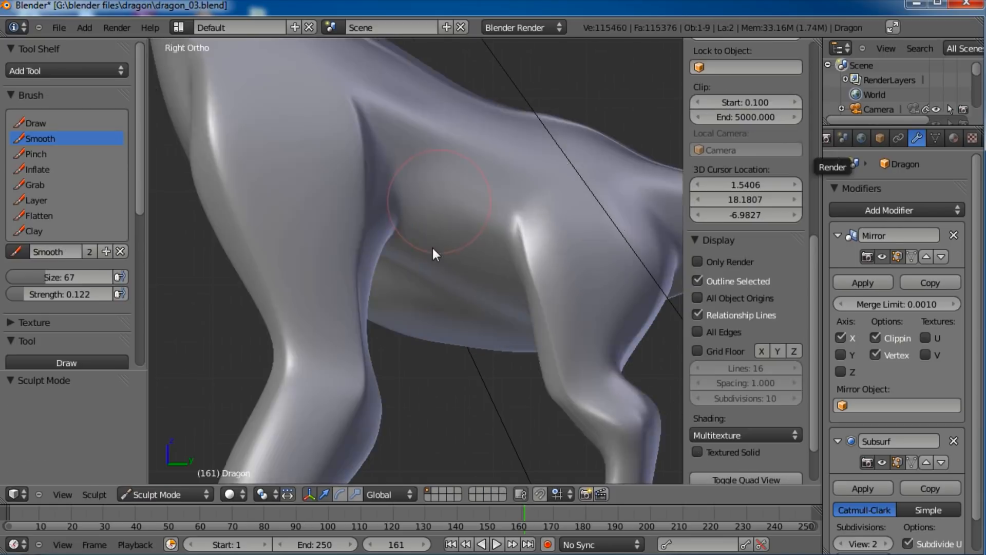
Step: Smooth the ridge along the belly between the front and hind legs and the lower chest with the Smooth brush
{"action": "scroll", "coordinate": [411, 254], "scroll_direction": "down", "scroll_amount": 3}
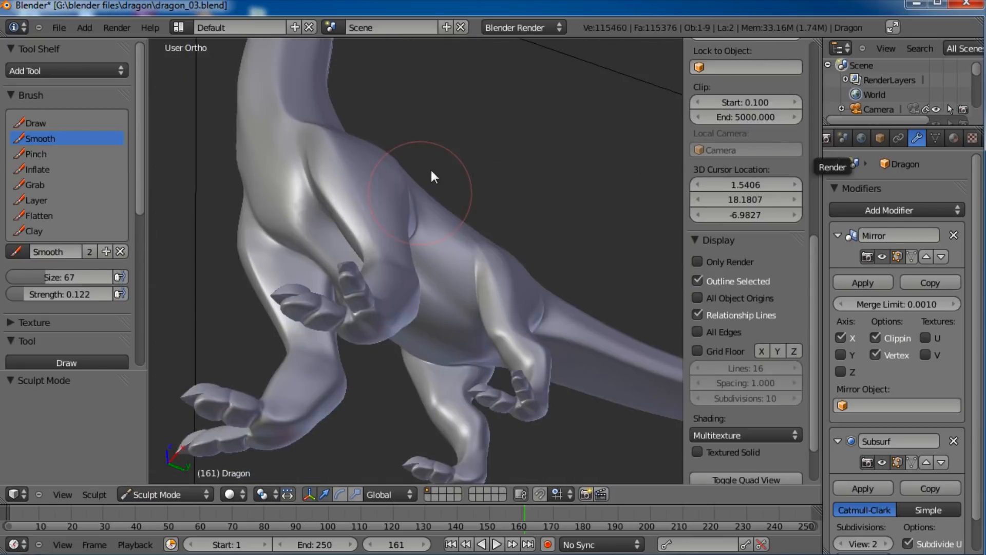
{"action": "middle_click_drag", "start_coordinate": [432, 171], "coordinate": [434, 213]}
{"action": "scroll", "coordinate": [417, 300], "scroll_direction": "up", "scroll_amount": 3}
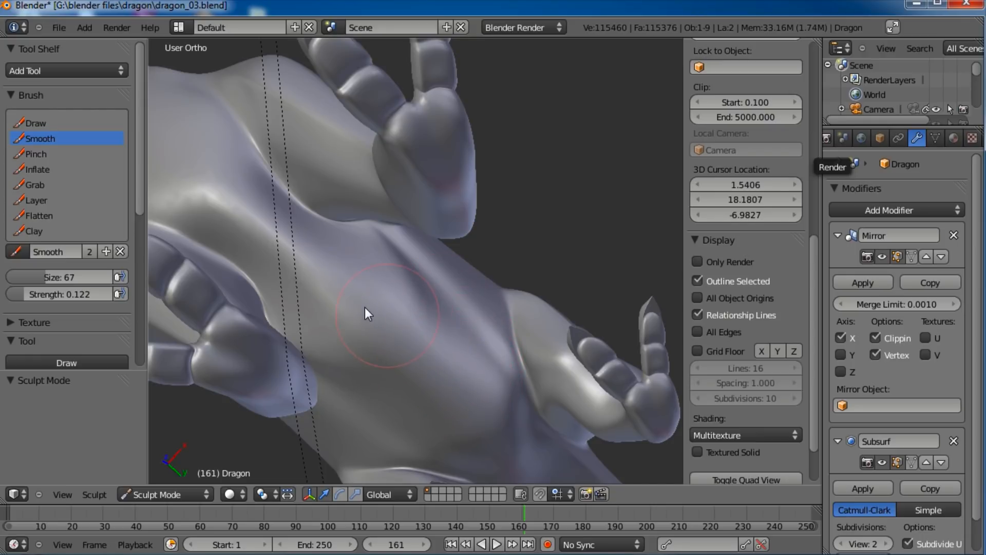
{"action": "mouse_move", "coordinate": [412, 278]}
{"action": "middle_mouse_down"}
{"action": "mouse_move", "coordinate": [474, 337]}
{"action": "mouse_move", "coordinate": [400, 343]}
{"action": "mouse_move", "coordinate": [381, 329]}
{"action": "middle_mouse_up"}
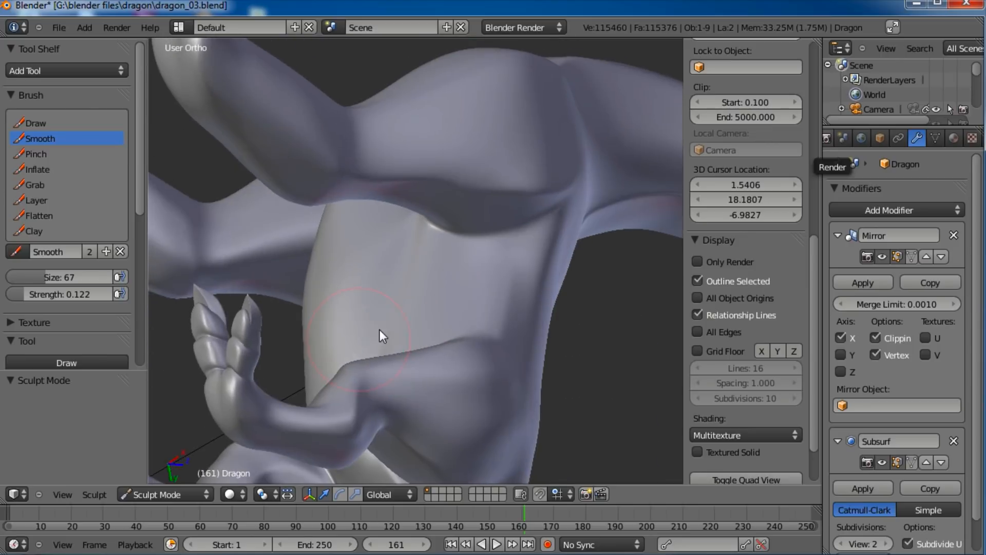
{"action": "scroll", "coordinate": [390, 323], "scroll_direction": "up", "scroll_amount": 3}
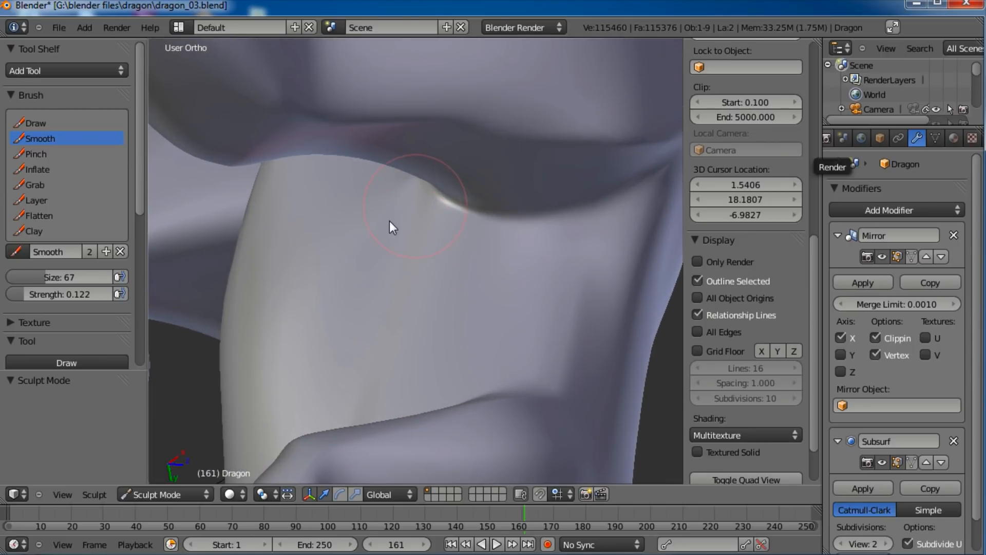
{"action": "scroll", "coordinate": [325, 329], "scroll_direction": "down", "scroll_amount": 4}
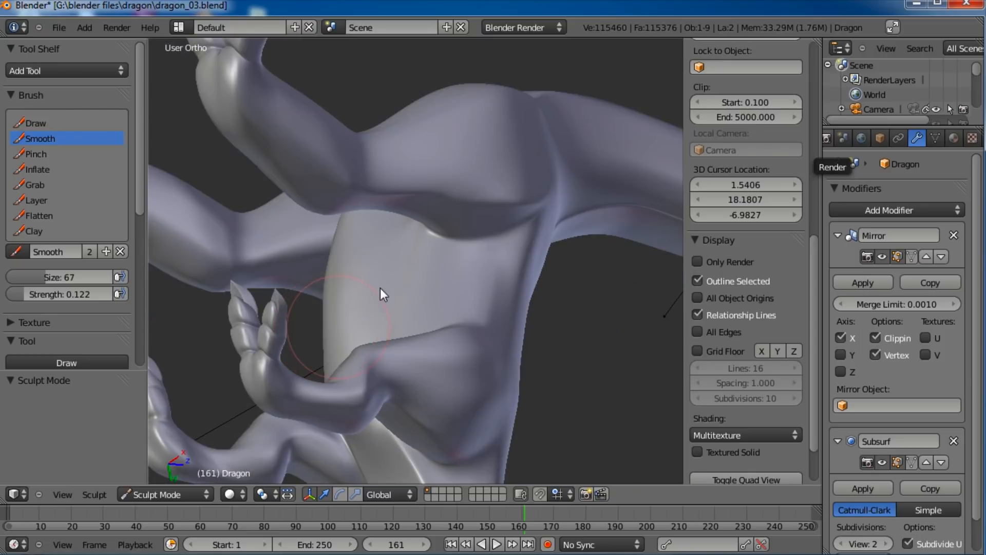
{"action": "middle_click_drag", "start_coordinate": [414, 352], "coordinate": [417, 368]}
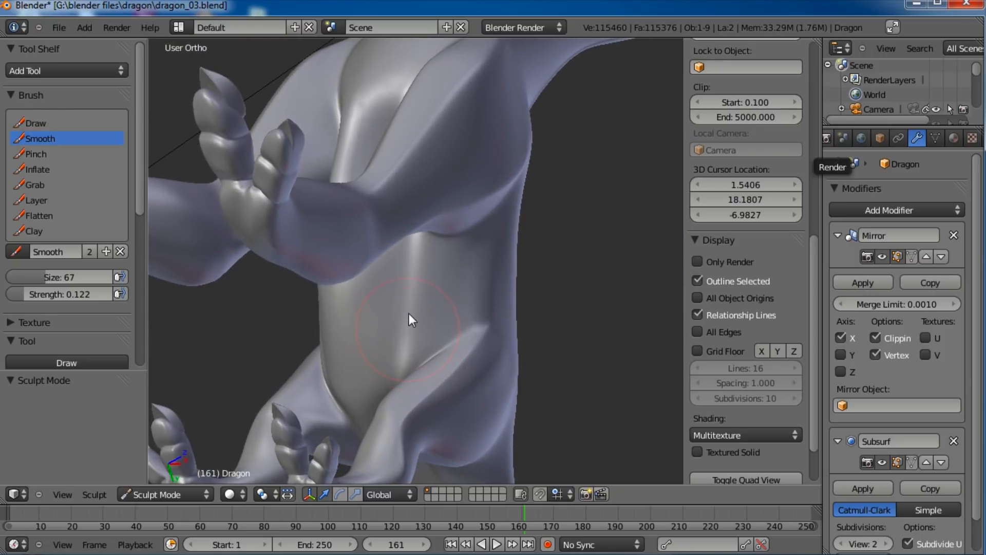
{"action": "mouse_move", "coordinate": [416, 266]}
{"action": "left_mouse_down"}
{"action": "mouse_move", "coordinate": [415, 256]}
{"action": "mouse_move", "coordinate": [389, 347]}
{"action": "left_mouse_up"}
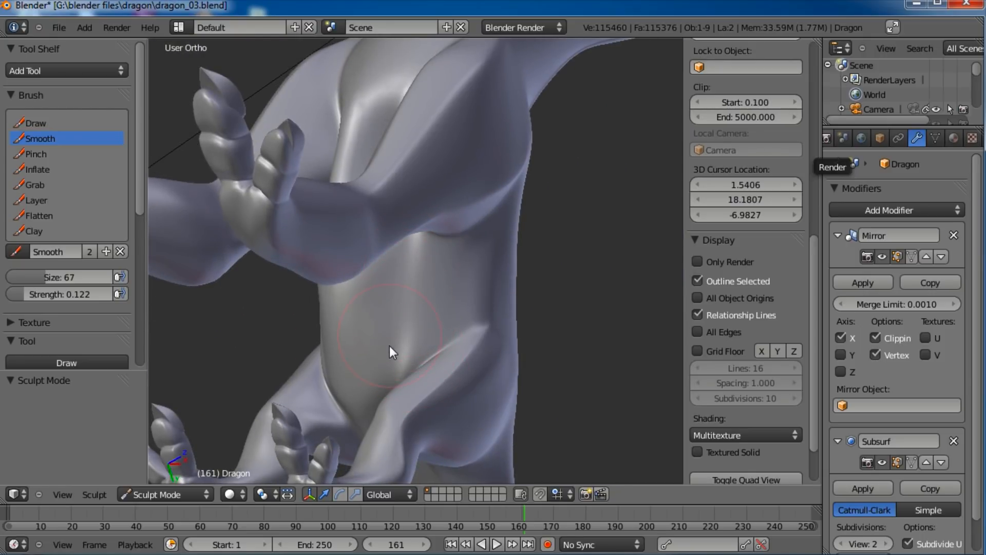
{"action": "middle_click_drag", "start_coordinate": [381, 329], "coordinate": [456, 341]}
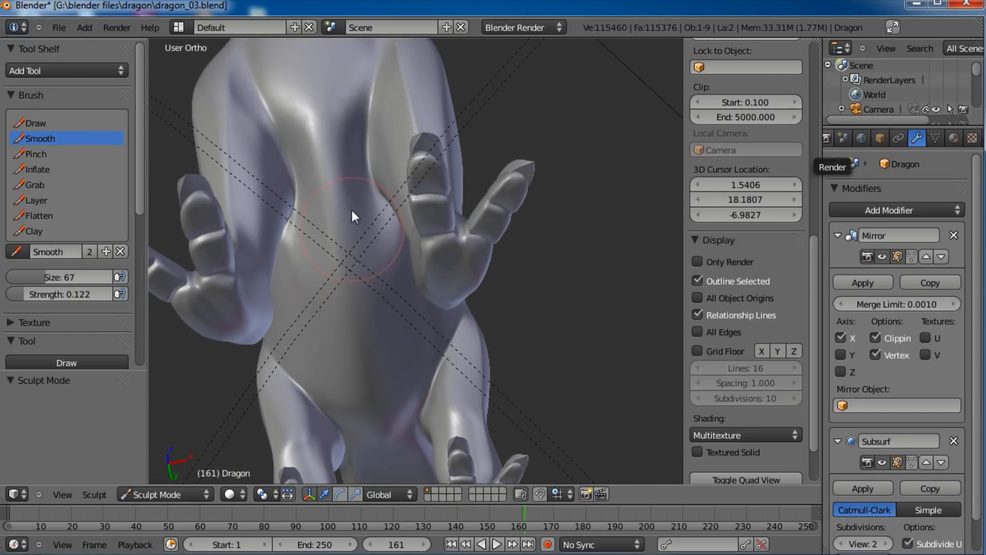
{"action": "left_click_drag", "start_coordinate": [350, 112], "coordinate": [347, 117]}
Step: Flatten the chest between the front legs with the Flatten brush, lowering its strength to 0.081
{"action": "left_click", "coordinate": [42, 216]}
{"action": "scroll", "coordinate": [363, 285], "scroll_direction": "down", "scroll_amount": 4}
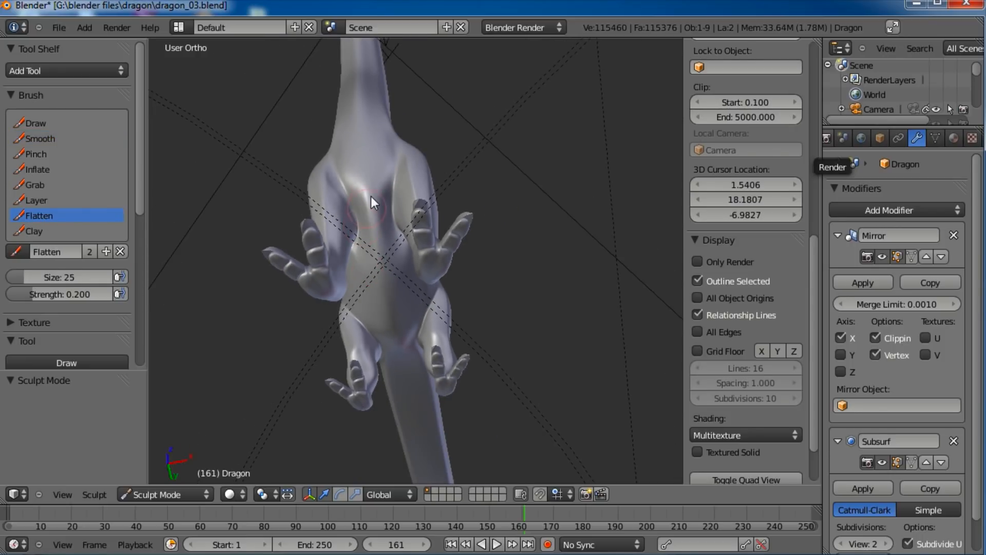
{"action": "left_click_drag", "start_coordinate": [377, 226], "coordinate": [409, 319]}
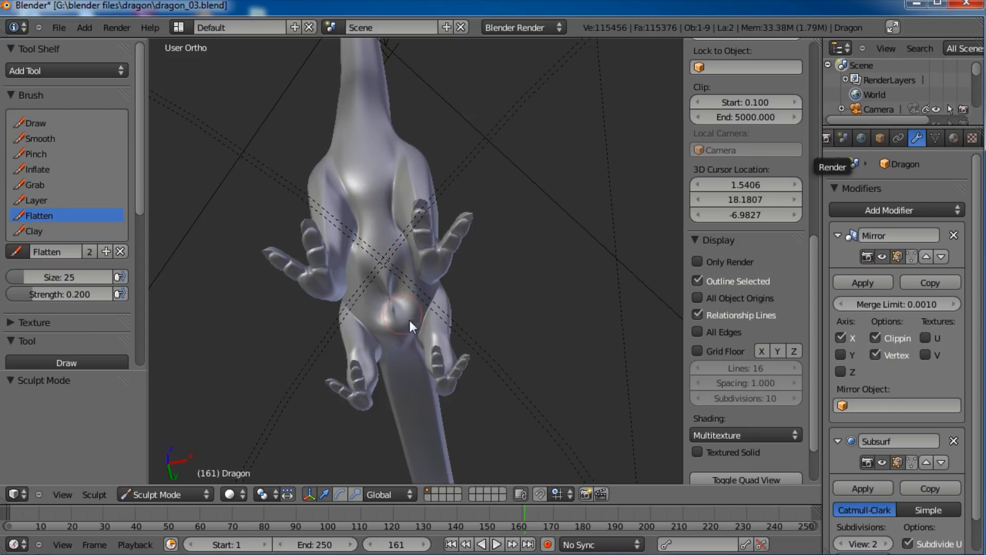
{"action": "key", "text": "ctrl+z"}
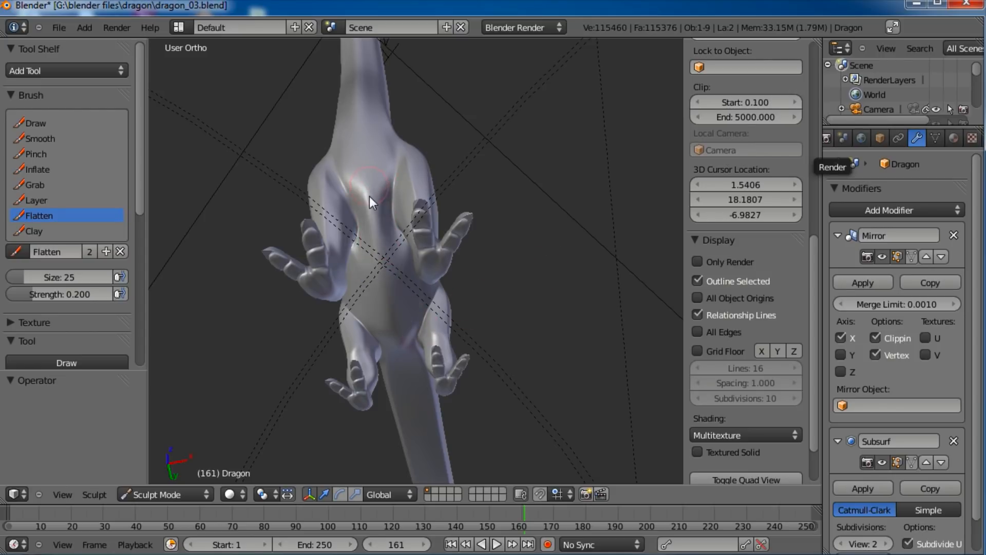
{"action": "left_click_drag", "start_coordinate": [370, 197], "coordinate": [381, 240]}
{"action": "left_click_drag", "start_coordinate": [36, 297], "coordinate": [28, 297]}
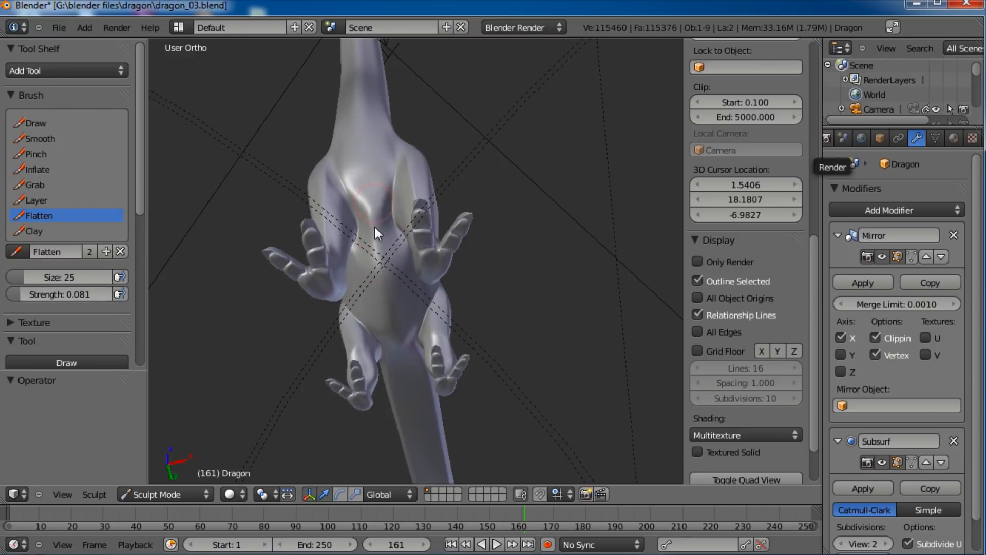
{"action": "mouse_move", "coordinate": [376, 204]}
{"action": "left_mouse_down"}
{"action": "mouse_move", "coordinate": [388, 194]}
{"action": "mouse_move", "coordinate": [383, 215]}
{"action": "left_mouse_up"}
{"action": "middle_click_drag", "start_coordinate": [402, 315], "coordinate": [415, 260]}
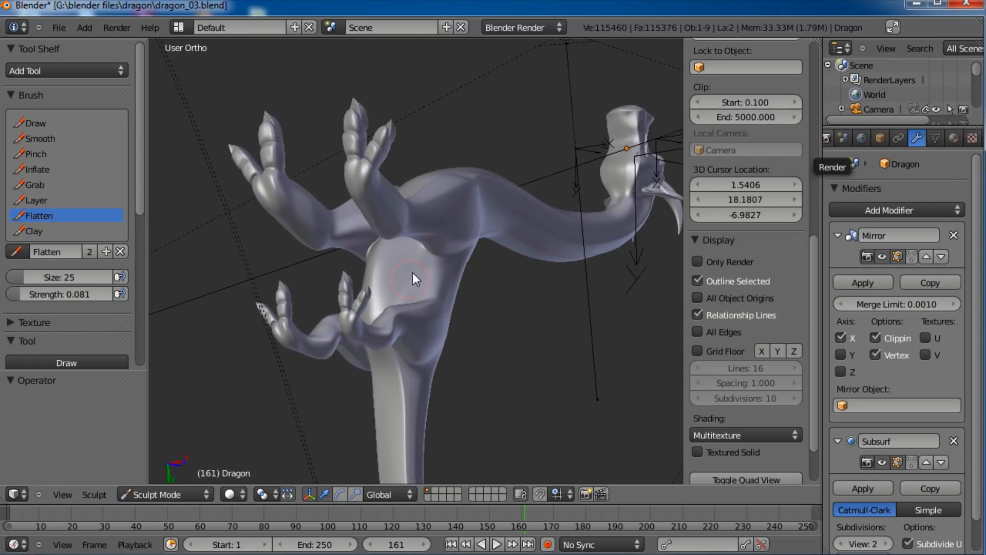
{"action": "middle_click_drag", "start_coordinate": [474, 255], "coordinate": [517, 297]}
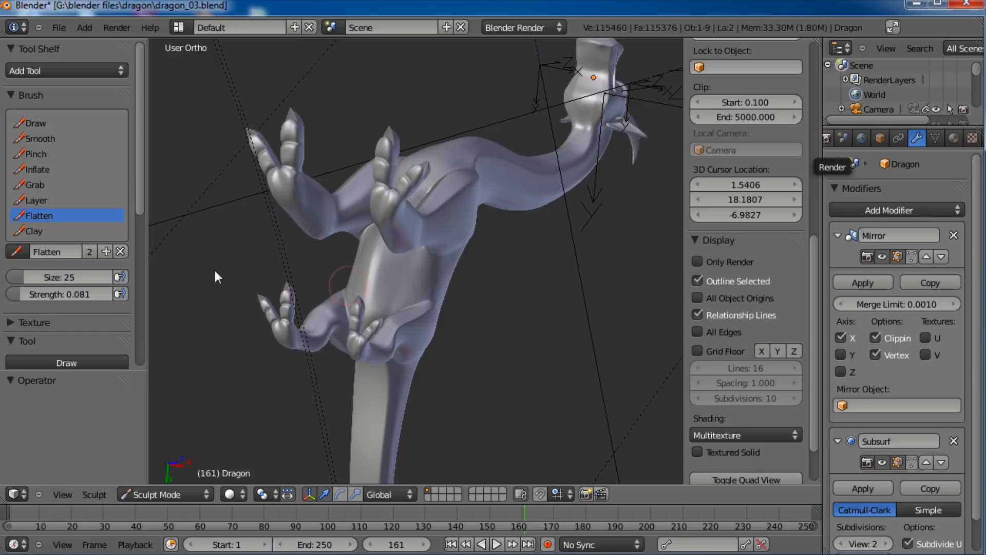
{"action": "middle_click_drag", "start_coordinate": [282, 211], "coordinate": [476, 187]}
Step: Smooth the flattened chest area between the front legs with the Smooth brush
{"action": "left_click", "coordinate": [103, 141]}
{"action": "scroll", "coordinate": [374, 190], "scroll_direction": "up", "scroll_amount": 5}
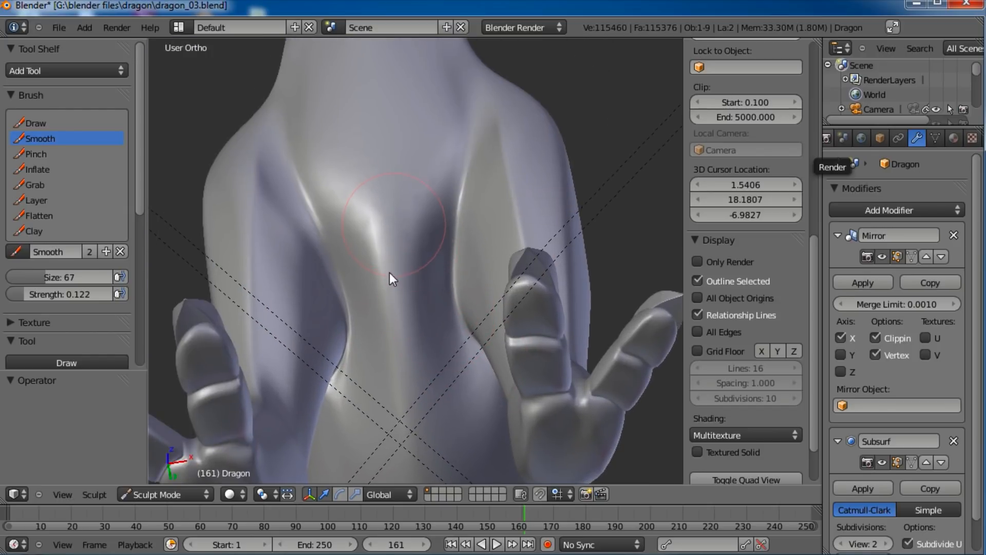
{"action": "left_click_drag", "start_coordinate": [392, 278], "coordinate": [406, 286]}
Step: In Edit Mode, raise the vertices along the front part of the belly line, just behind the front leg, in the right view
{"action": "key", "text": "Tab"}
{"action": "mouse_move", "coordinate": [438, 226]}
{"action": "middle_mouse_down"}
{"action": "mouse_move", "coordinate": [441, 260]}
{"action": "mouse_move", "coordinate": [414, 352]}
{"action": "mouse_move", "coordinate": [391, 390]}
{"action": "middle_mouse_up"}
{"action": "right_click", "coordinate": [388, 395]}
{"action": "right_click", "coordinate": [374, 352], "text": "shift"}
{"action": "right_click", "coordinate": [362, 298], "text": "shift"}
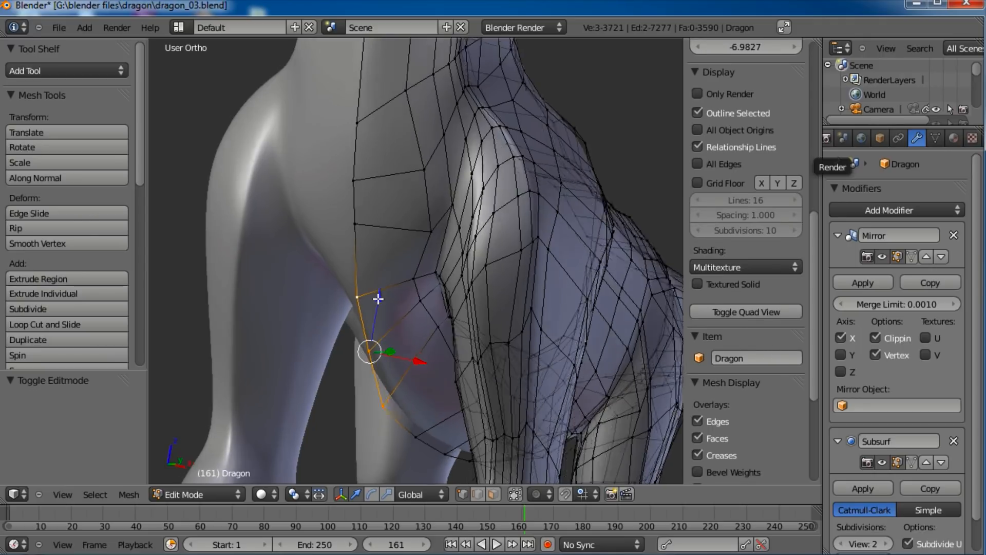
{"action": "key", "text": "KP_3"}
{"action": "right_click_drag", "start_coordinate": [378, 299], "coordinate": [389, 274]}
{"action": "right_click_drag", "start_coordinate": [398, 332], "coordinate": [404, 313]}
{"action": "right_click_drag", "start_coordinate": [455, 386], "coordinate": [463, 362]}
Step: Raise the remaining belly-line vertices back to the hind leg to form a smoother, slimmer underside
{"action": "middle_click_drag", "start_coordinate": [583, 396], "coordinate": [456, 363], "text": "shift"}
{"action": "left_click", "coordinate": [399, 396]}
{"action": "right_click_drag", "start_coordinate": [425, 399], "coordinate": [433, 376]}
{"action": "right_click_drag", "start_coordinate": [472, 416], "coordinate": [465, 394]}
{"action": "right_click_drag", "start_coordinate": [535, 413], "coordinate": [533, 403]}
{"action": "right_click_drag", "start_coordinate": [404, 374], "coordinate": [402, 360]}
{"action": "right_click", "coordinate": [585, 418]}
{"action": "right_click_drag", "start_coordinate": [584, 417], "coordinate": [589, 413]}
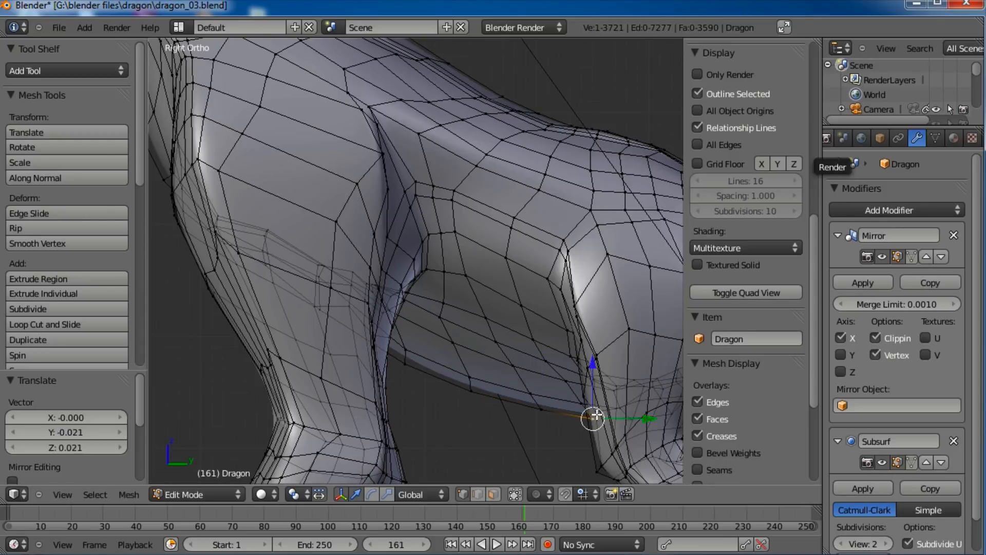
Step: Return the dragon to Sculpt Mode and save the file over dragon_03.blend
{"action": "scroll", "coordinate": [415, 325], "scroll_direction": "down", "scroll_amount": 2}
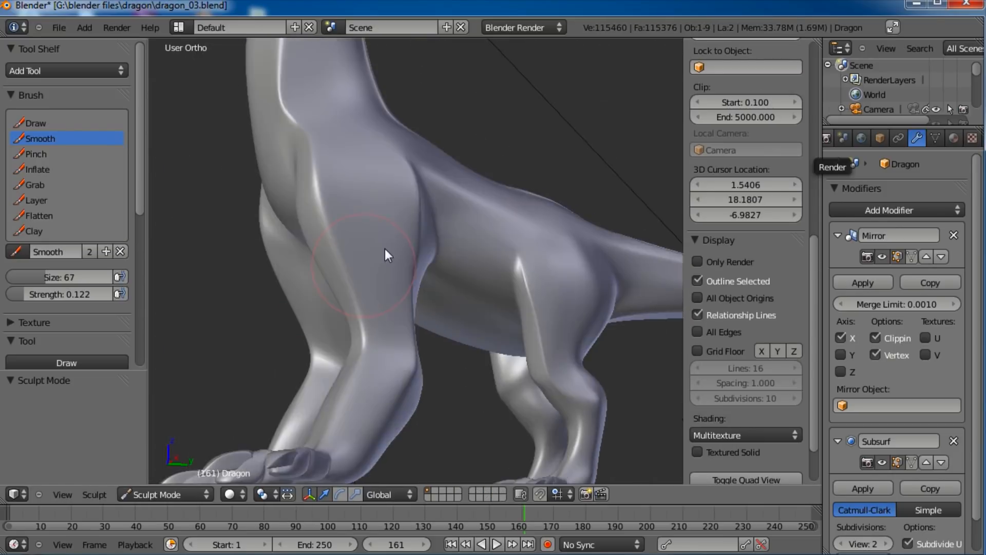
{"action": "mouse_move", "coordinate": [384, 249]}
{"action": "middle_mouse_down"}
{"action": "mouse_move", "coordinate": [472, 187]}
{"action": "mouse_move", "coordinate": [498, 223]}
{"action": "mouse_move", "coordinate": [510, 294]}
{"action": "mouse_move", "coordinate": [501, 364]}
{"action": "mouse_move", "coordinate": [416, 360]}
{"action": "mouse_move", "coordinate": [513, 316]}
{"action": "mouse_move", "coordinate": [414, 411]}
{"action": "mouse_move", "coordinate": [367, 404]}
{"action": "mouse_move", "coordinate": [482, 321]}
{"action": "mouse_move", "coordinate": [492, 342]}
{"action": "mouse_move", "coordinate": [405, 309]}
{"action": "mouse_move", "coordinate": [442, 381]}
{"action": "mouse_move", "coordinate": [491, 347]}
{"action": "middle_mouse_up"}
{"action": "scroll", "coordinate": [480, 353], "scroll_direction": "down", "scroll_amount": 4}
{"action": "key", "text": "ctrl+s"}
{"action": "left_click", "coordinate": [486, 347]}
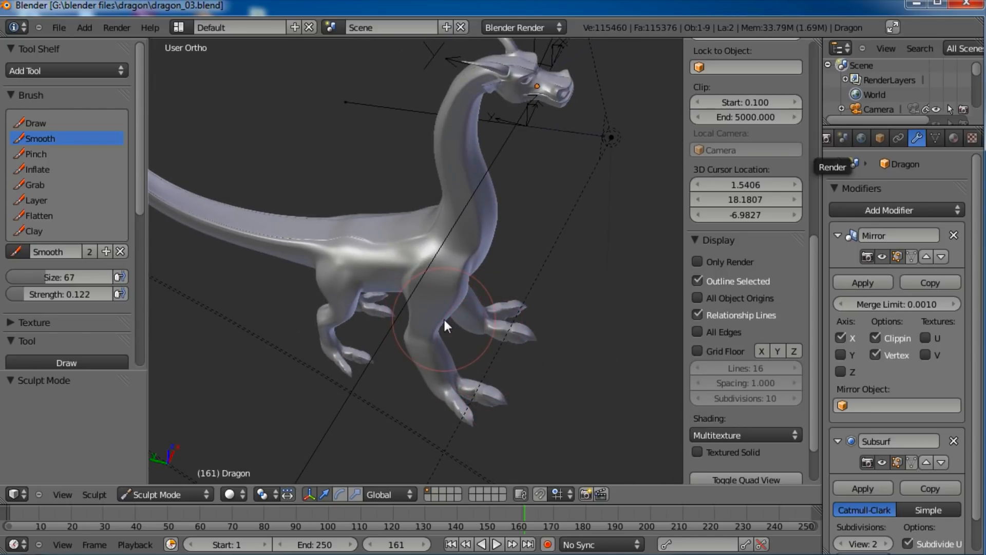
Step: Inspect the whole dragon in perspective and orthographic views, and save dragon_03.blend again
{"action": "key", "text": "KP_5"}
{"action": "scroll", "coordinate": [445, 320], "scroll_direction": "down", "scroll_amount": 3}
{"action": "mouse_move", "coordinate": [461, 290]}
{"action": "middle_mouse_down"}
{"action": "mouse_move", "coordinate": [411, 380]}
{"action": "mouse_move", "coordinate": [471, 286]}
{"action": "mouse_move", "coordinate": [506, 280]}
{"action": "mouse_move", "coordinate": [324, 307]}
{"action": "mouse_move", "coordinate": [475, 285]}
{"action": "mouse_move", "coordinate": [383, 319]}
{"action": "mouse_move", "coordinate": [350, 320]}
{"action": "mouse_move", "coordinate": [471, 326]}
{"action": "mouse_move", "coordinate": [474, 295]}
{"action": "middle_mouse_up"}
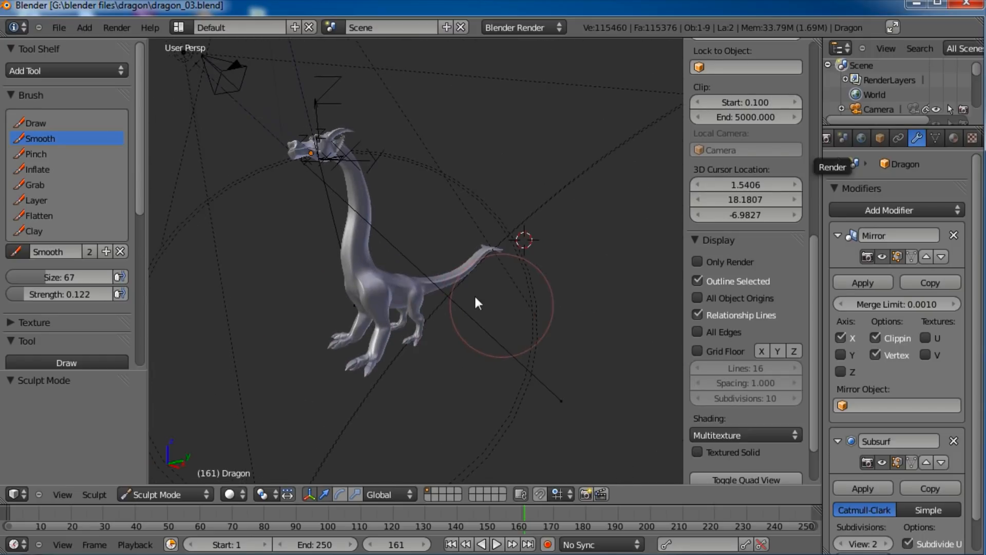
{"action": "middle_click_drag", "start_coordinate": [420, 337], "coordinate": [424, 338]}
{"action": "key", "text": "ctrl+s"}
{"action": "left_click", "coordinate": [425, 340]}
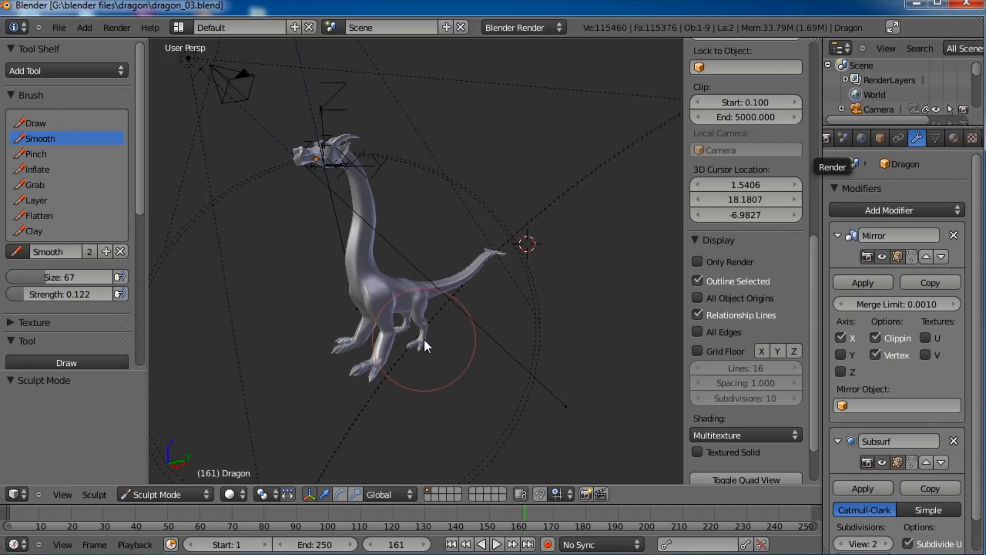
{"action": "key", "text": "KP_5"}
{"action": "scroll", "coordinate": [445, 324], "scroll_direction": "up", "scroll_amount": 5}
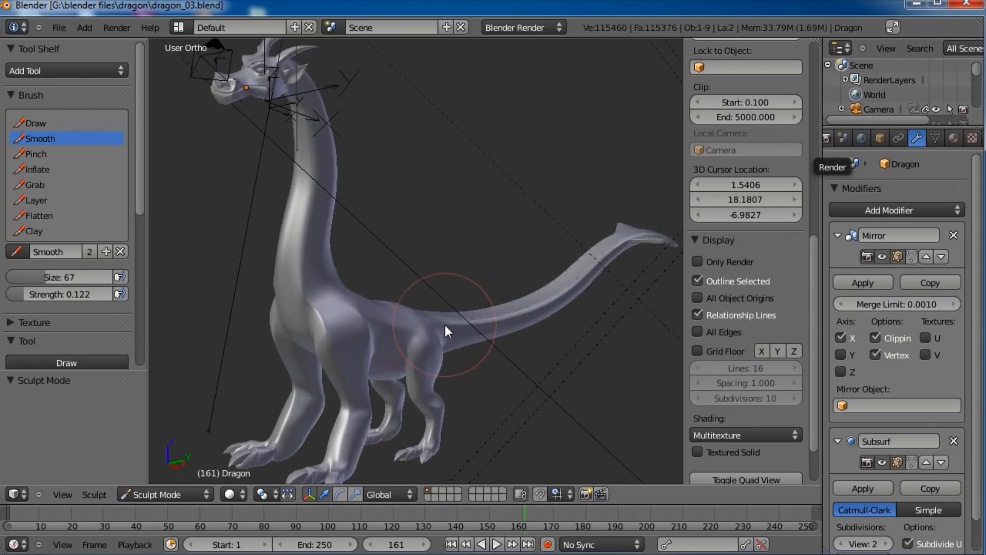
{"action": "middle_click_drag", "start_coordinate": [526, 307], "coordinate": [488, 282]}
{"action": "scroll", "coordinate": [422, 243], "scroll_direction": "down", "scroll_amount": 4}
{"action": "scroll", "coordinate": [418, 306], "scroll_direction": "up", "scroll_amount": 3}
{"action": "scroll", "coordinate": [458, 226], "scroll_direction": "down", "scroll_amount": 3}
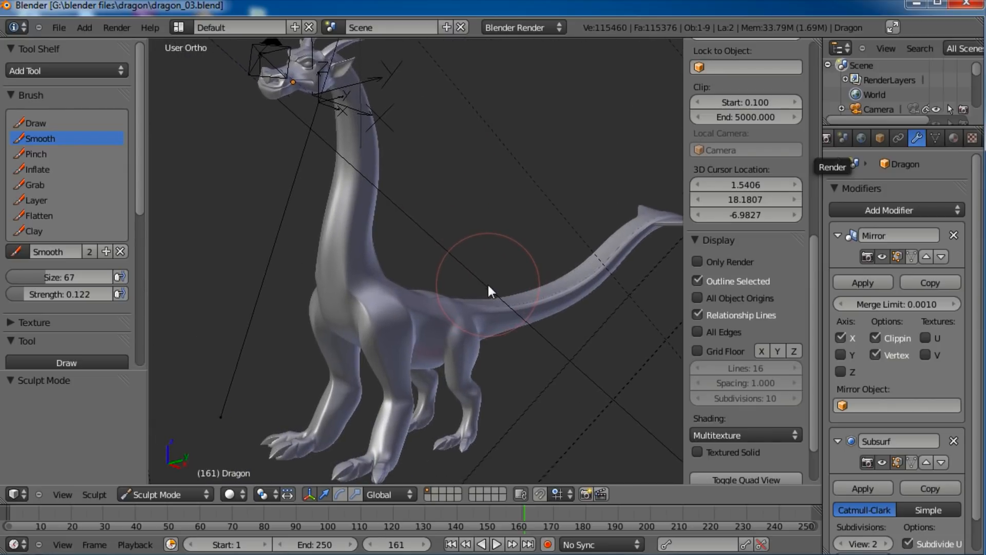
Step: Switch the dragon to Edit Mode with face selection, viewing the upper back where the neck meets the shoulder
{"action": "left_click", "coordinate": [187, 495]}
{"action": "left_click", "coordinate": [154, 462]}
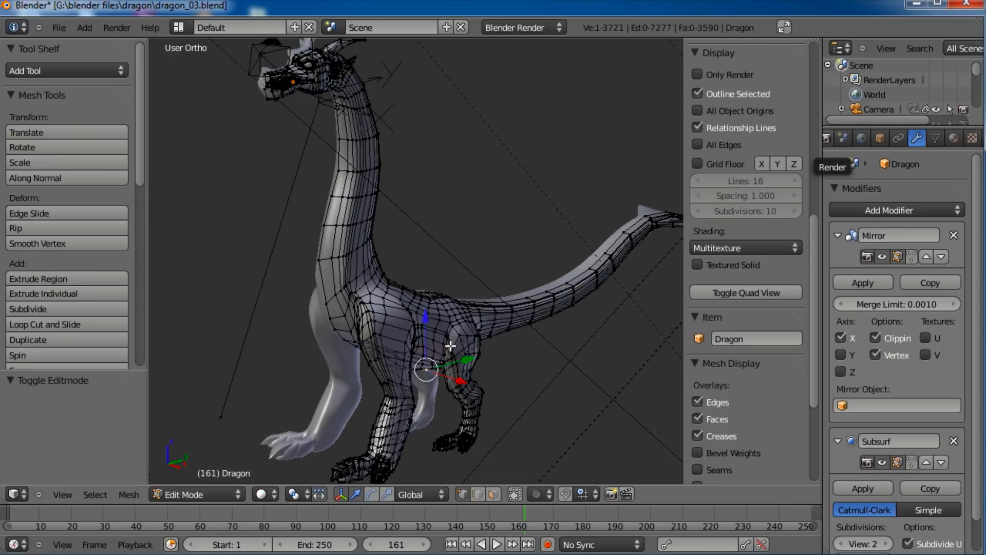
{"action": "scroll", "coordinate": [515, 344], "scroll_direction": "up", "scroll_amount": 6}
{"action": "key", "text": "KP_4"}
{"action": "key", "text": "KP_4"}
{"action": "key", "text": "KP_4"}
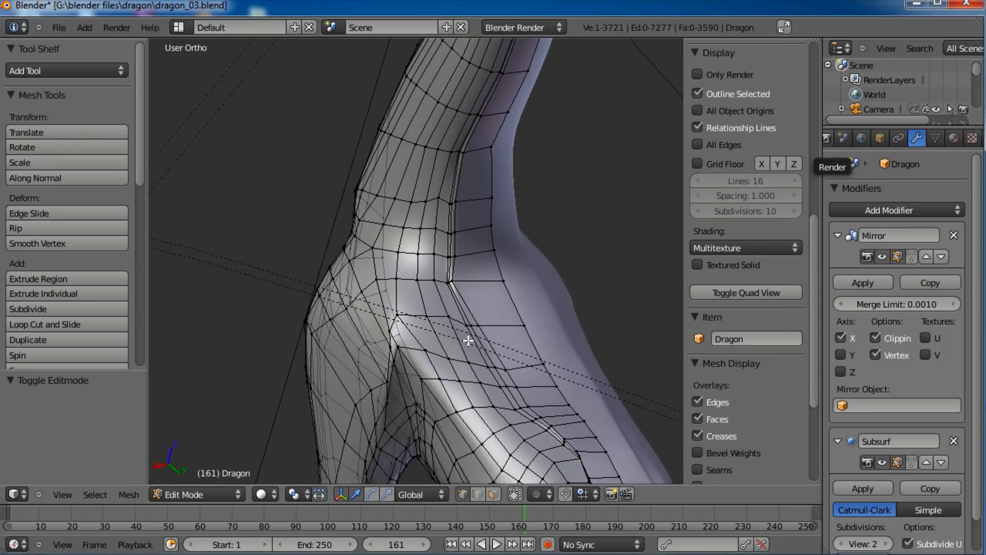
{"action": "left_click", "coordinate": [493, 494]}
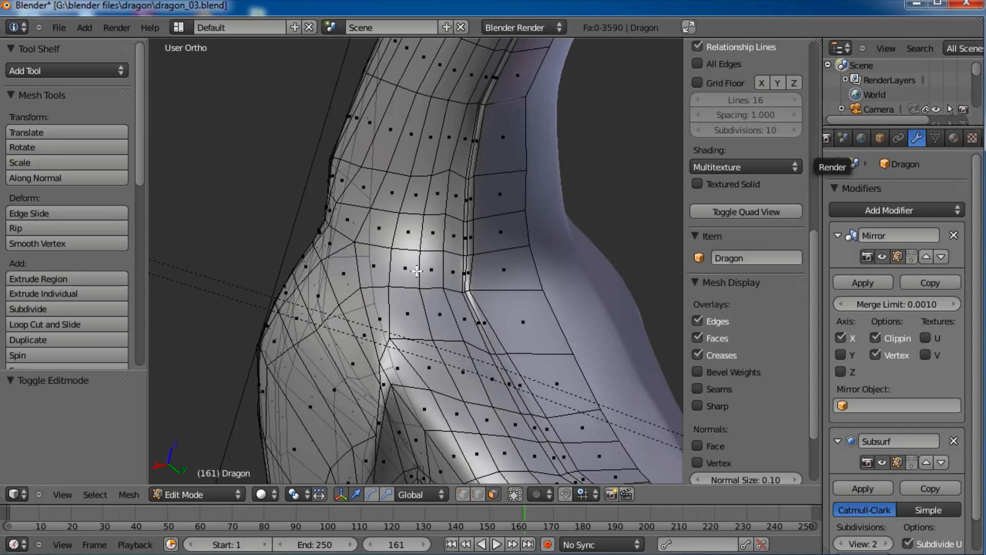
{"action": "right_click", "coordinate": [430, 268]}
{"action": "right_click", "coordinate": [440, 315], "text": "shift"}
{"action": "right_click", "coordinate": [393, 280], "text": "shift"}
{"action": "right_click", "coordinate": [380, 265], "text": "shift"}
{"action": "right_click", "coordinate": [375, 325], "text": "shift"}
{"action": "scroll", "coordinate": [401, 358], "scroll_direction": "down", "scroll_amount": 4}
{"action": "scroll", "coordinate": [401, 358], "scroll_direction": "up", "scroll_amount": 4}
Step: Select a patch of six faces on the upper back, between the spine and the shoulder at the base of the neck
{"action": "right_click", "coordinate": [458, 316]}
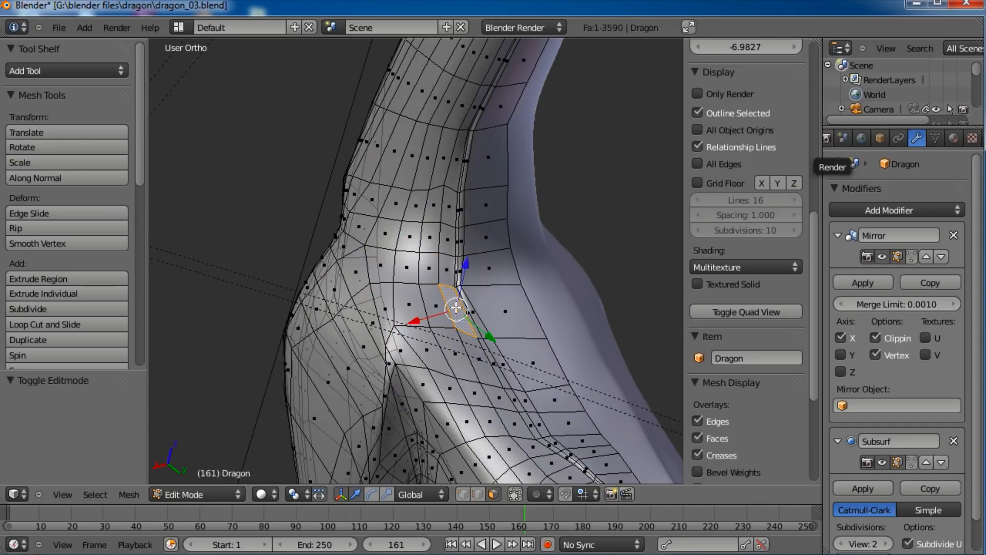
{"action": "right_click", "coordinate": [474, 352], "text": "shift"}
{"action": "right_click", "coordinate": [429, 348], "text": "shift"}
{"action": "right_click", "coordinate": [432, 321], "text": "shift"}
{"action": "right_click", "coordinate": [414, 309], "text": "shift"}
{"action": "right_click", "coordinate": [442, 300], "text": "shift"}
{"action": "scroll", "coordinate": [465, 330], "scroll_direction": "down", "scroll_amount": 4}
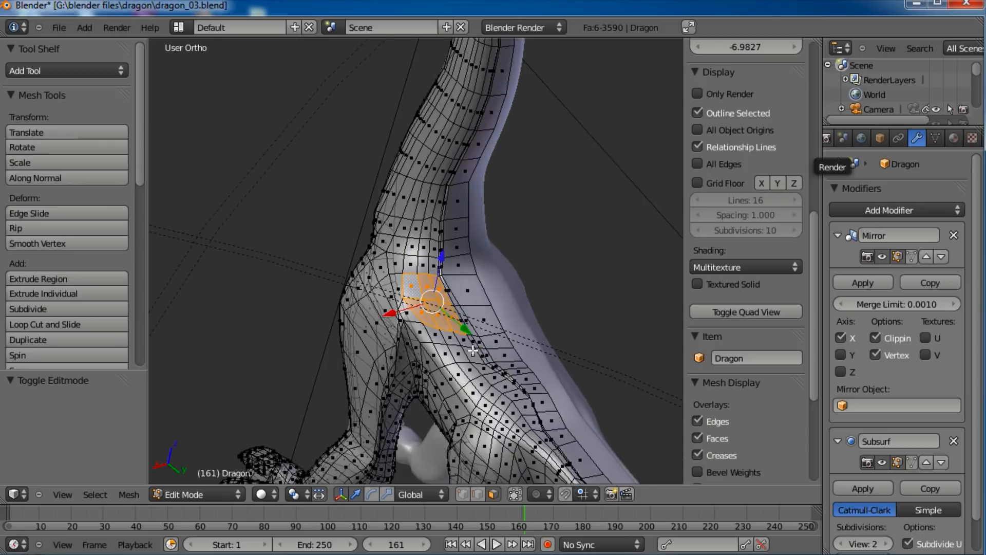
{"action": "scroll", "coordinate": [464, 330], "scroll_direction": "up", "scroll_amount": 4}
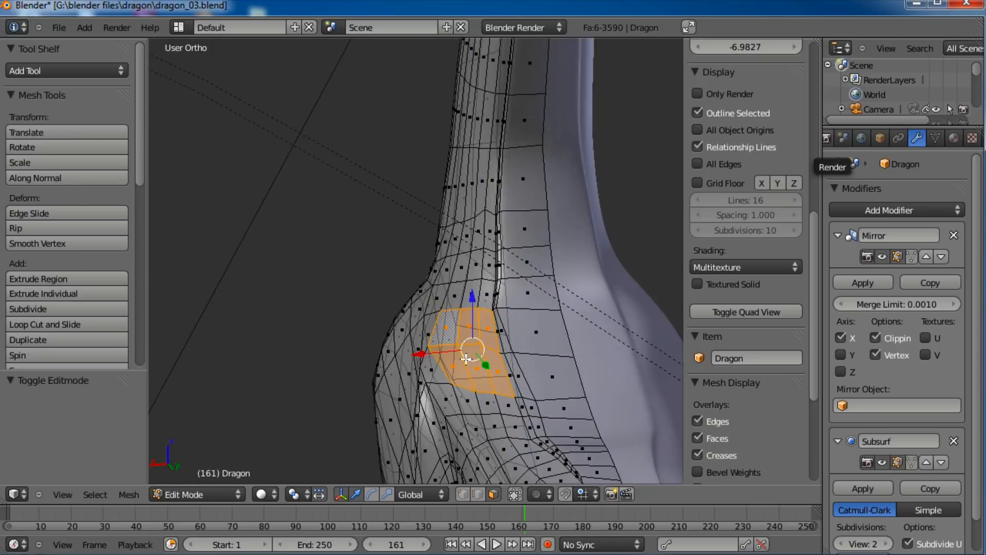
Step: Extrude the six selected faces slightly along their normals and scale them to 0.771
{"action": "key", "text": "e"}
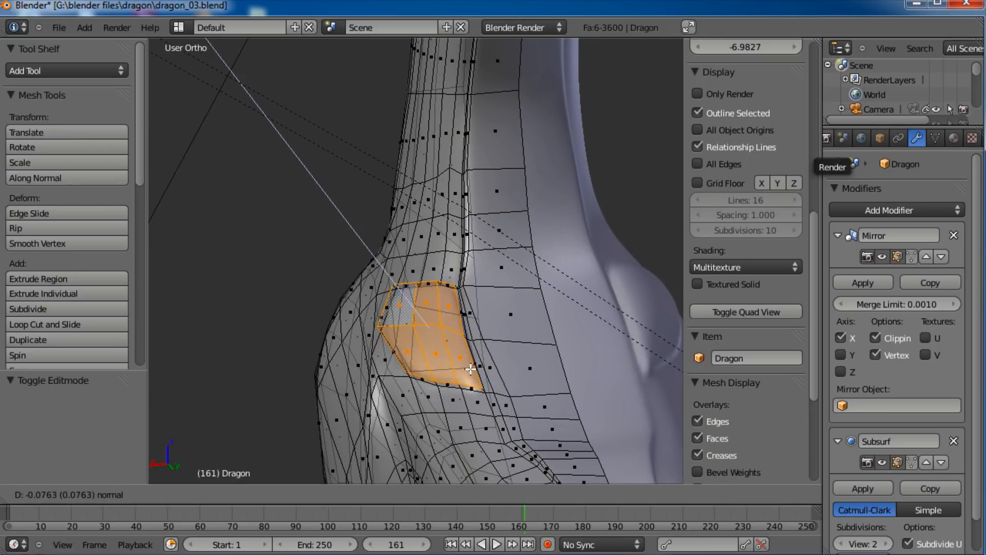
{"action": "key", "text": "Escape"}
{"action": "key", "text": "s"}
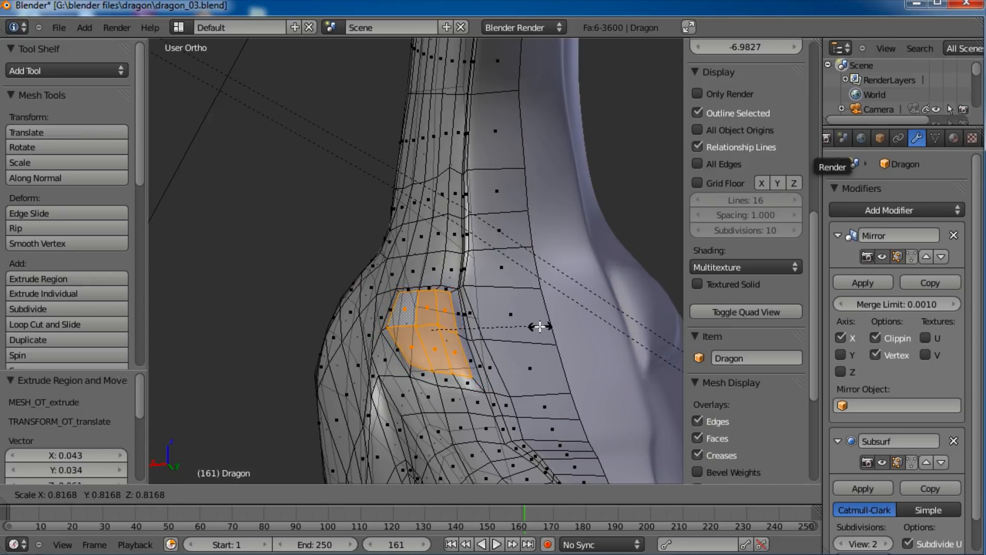
{"action": "left_click", "coordinate": [469, 344]}
Step: Apply Smooth three times to the vertices of the extruded patch
{"action": "key", "text": "w"}
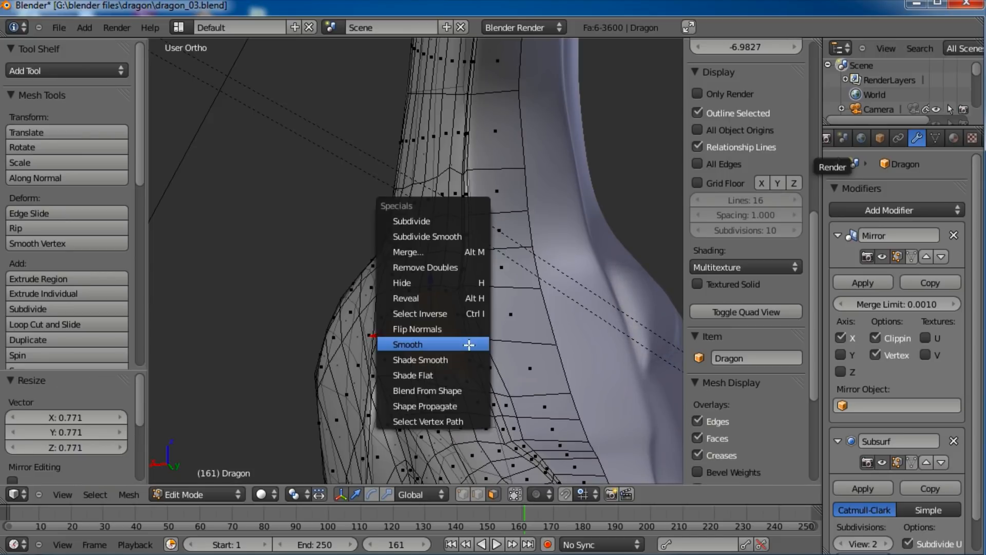
{"action": "left_click", "coordinate": [469, 345]}
{"action": "key", "text": "w"}
{"action": "left_click", "coordinate": [469, 345]}
{"action": "key", "text": "w"}
{"action": "left_click", "coordinate": [469, 345]}
Step: In vertex select mode, reposition the vertices on the spine side of the extruded patch
{"action": "left_click", "coordinate": [462, 494]}
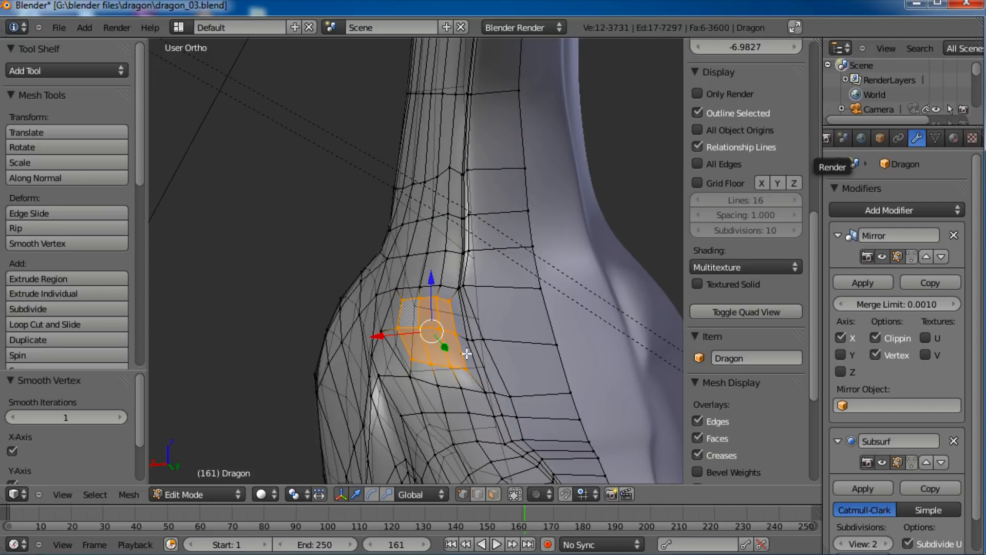
{"action": "right_click", "coordinate": [464, 331]}
{"action": "key", "text": "g"}
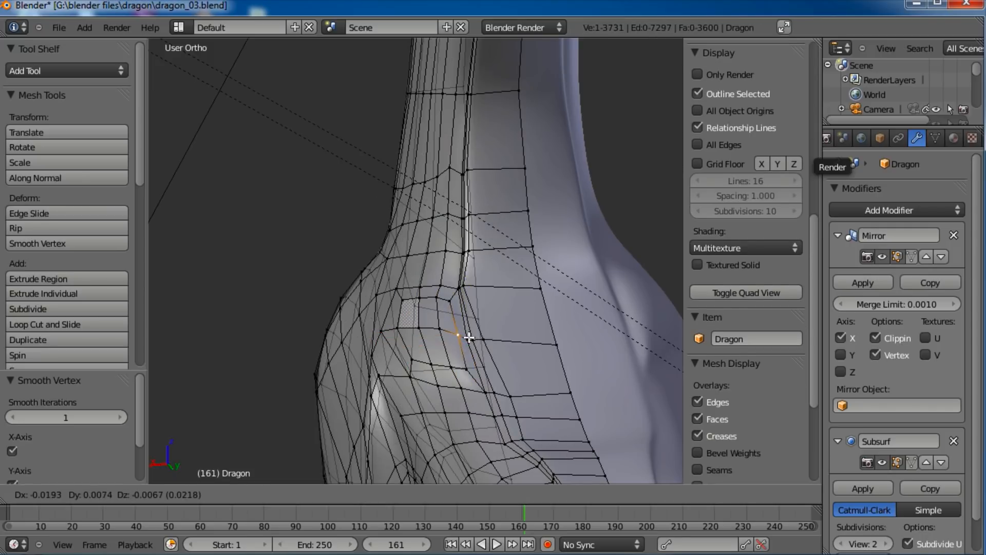
{"action": "left_click", "coordinate": [462, 338]}
{"action": "key", "text": "g"}
{"action": "left_click", "coordinate": [461, 357]}
Step: Adjust the lower corner vertex on the shoulder side of the patch, and deselect everything in face select mode
{"action": "middle_click_drag", "start_coordinate": [461, 360], "coordinate": [440, 364]}
{"action": "right_click", "coordinate": [411, 360]}
{"action": "key", "text": "g"}
{"action": "left_click", "coordinate": [405, 346]}
{"action": "key", "text": "g"}
{"action": "left_click", "coordinate": [409, 349]}
{"action": "key", "text": "a"}
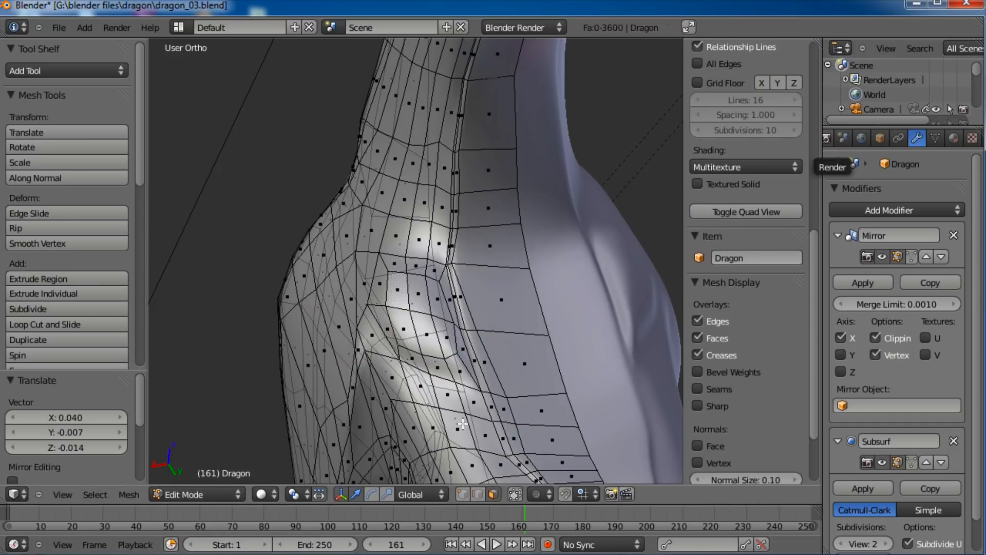
Step: Select the faces of the raised patch on the upper back, extrude them slightly along their normals, and scale them to about 0.917
{"action": "right_click", "coordinate": [406, 328]}
{"action": "right_click", "coordinate": [437, 331], "text": "shift"}
{"action": "right_click", "coordinate": [429, 296], "text": "shift"}
{"action": "right_click", "coordinate": [395, 294], "text": "shift"}
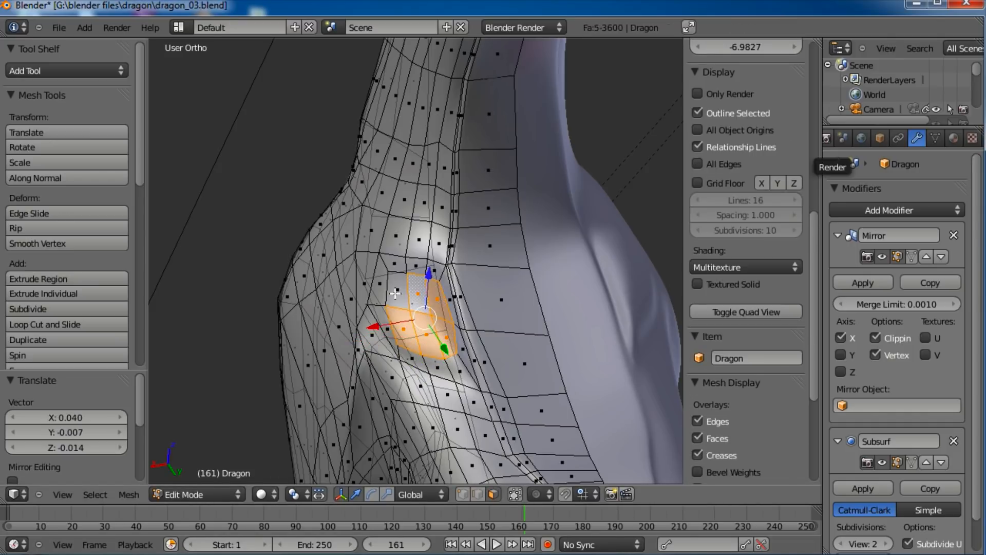
{"action": "middle_click_drag", "start_coordinate": [395, 294], "coordinate": [427, 339]}
{"action": "key", "text": "e"}
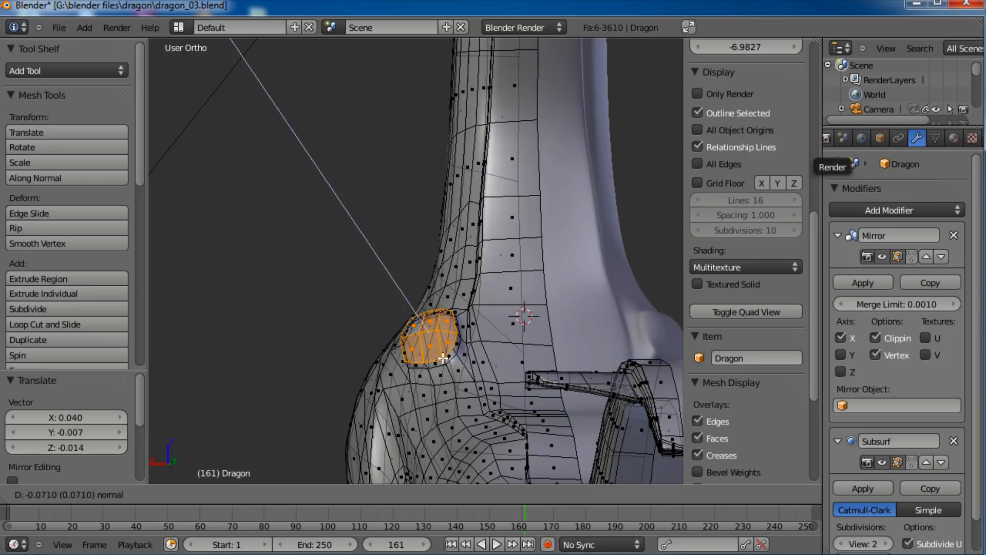
{"action": "left_click", "coordinate": [443, 359]}
{"action": "key", "text": "s"}
{"action": "left_click", "coordinate": [488, 344]}
Step: Extrude the patch faces outward twice more into a stub and scale the end to 0.851
{"action": "key", "text": "e"}
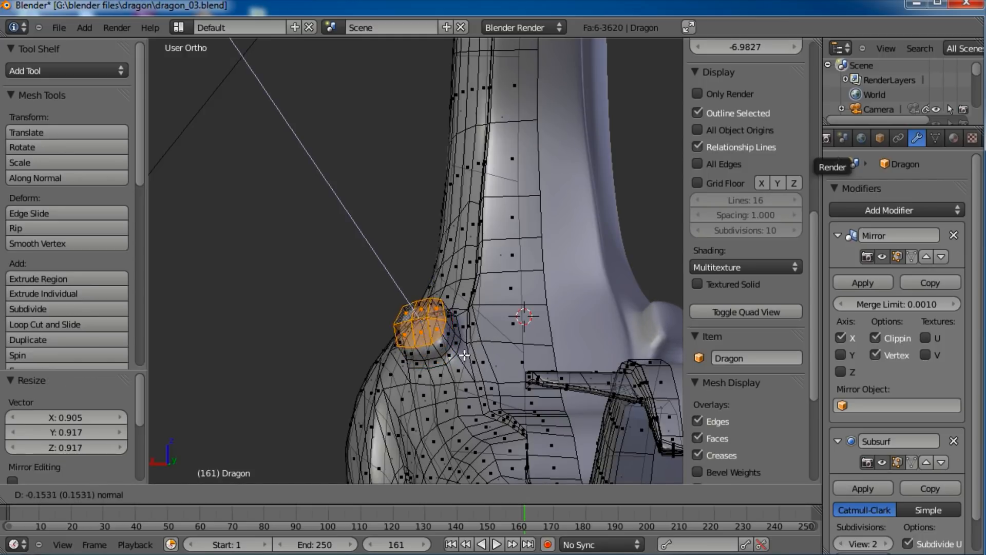
{"action": "left_click", "coordinate": [463, 354]}
{"action": "key", "text": "e"}
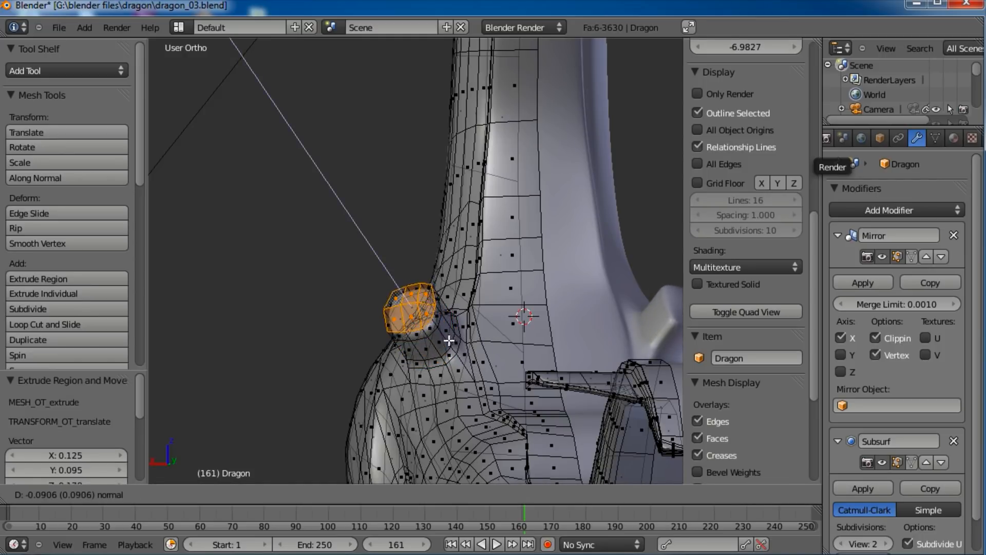
{"action": "left_click", "coordinate": [462, 307]}
{"action": "key", "text": "s"}
{"action": "left_click", "coordinate": [475, 299]}
{"action": "middle_click_drag", "start_coordinate": [476, 299], "coordinate": [537, 340]}
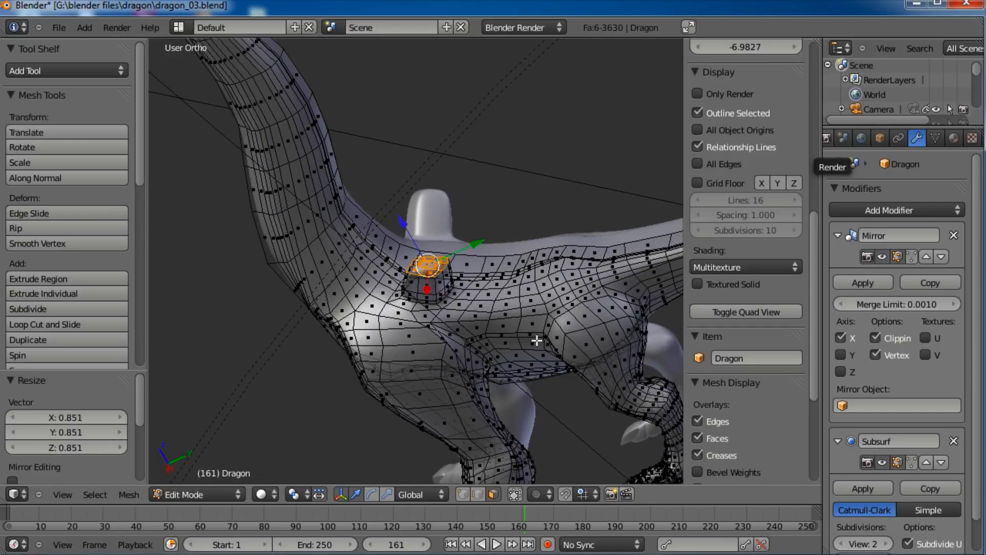
Step: Extrude the end faces of the stub far outward along their normals into a long, straight upper wing arm
{"action": "key", "text": "KP_3"}
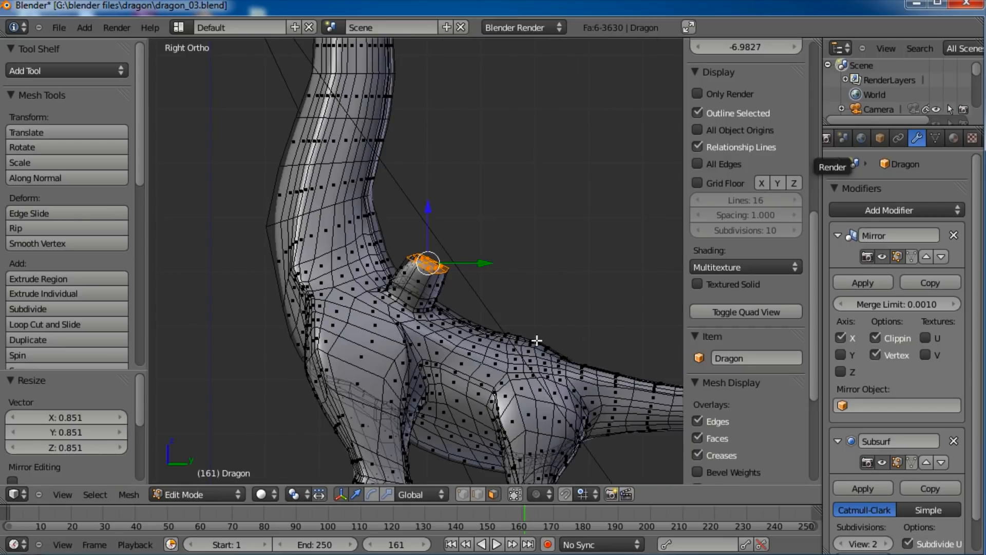
{"action": "scroll", "coordinate": [456, 288], "scroll_direction": "down", "scroll_amount": 4}
{"action": "scroll", "coordinate": [409, 330], "scroll_direction": "up", "scroll_amount": 1}
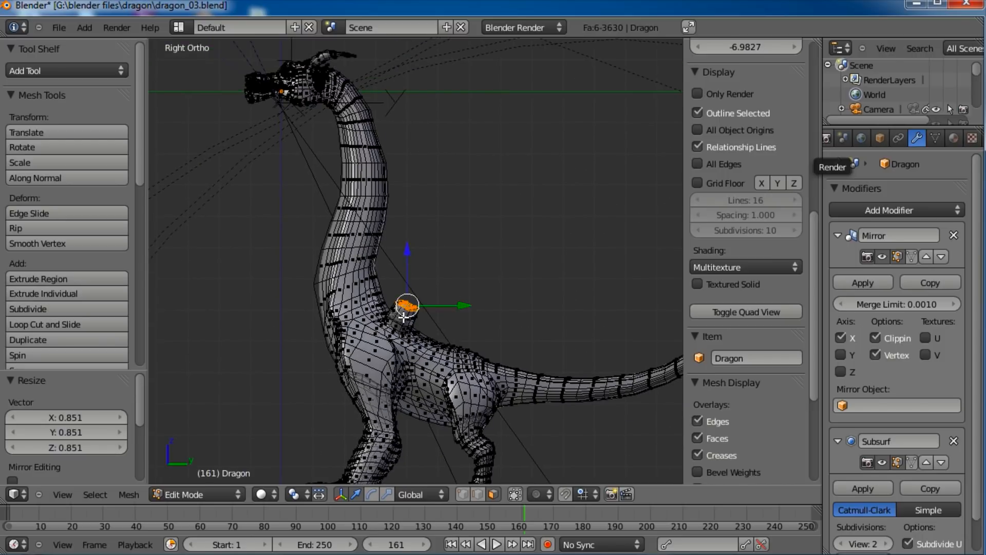
{"action": "middle_click_drag", "start_coordinate": [394, 326], "coordinate": [460, 268]}
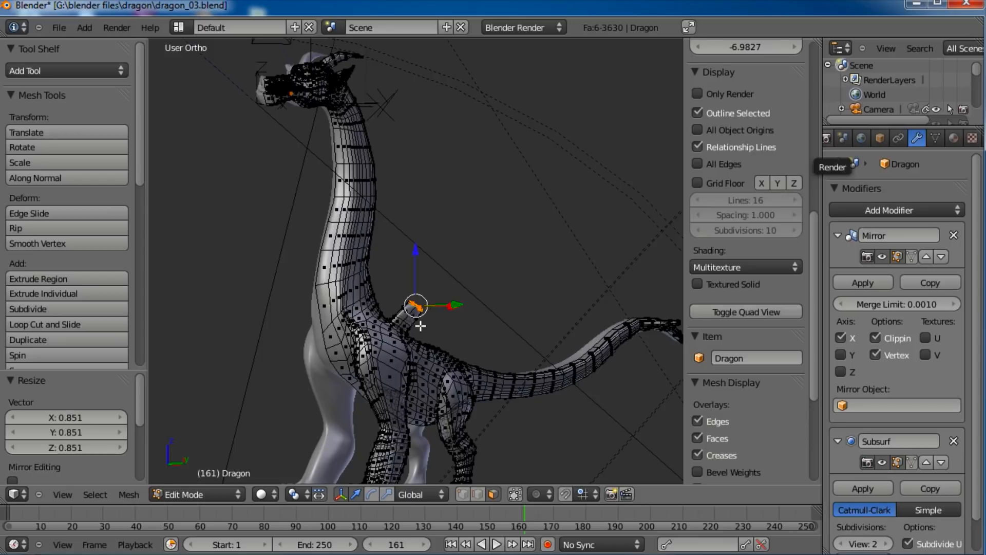
{"action": "scroll", "coordinate": [420, 326], "scroll_direction": "up", "scroll_amount": 3}
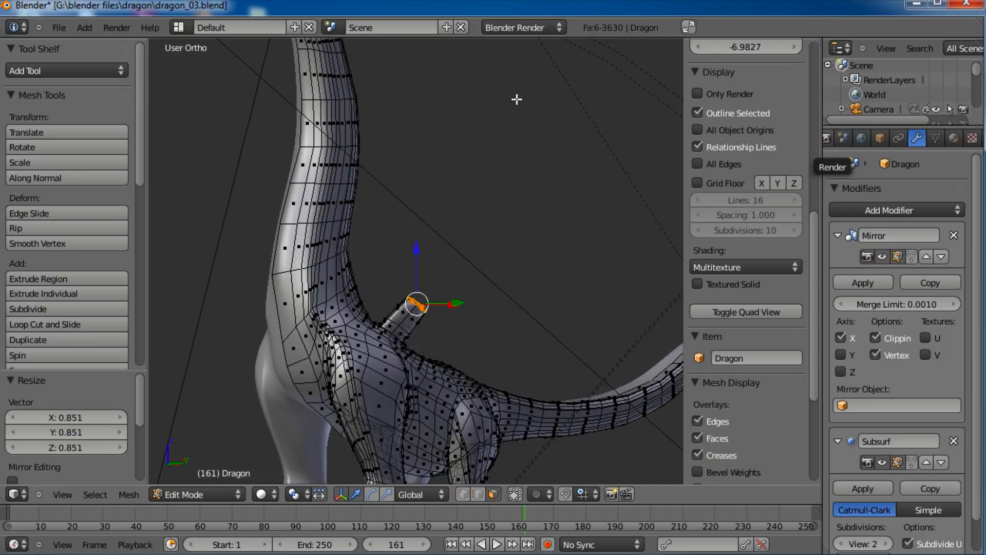
{"action": "key", "text": "e"}
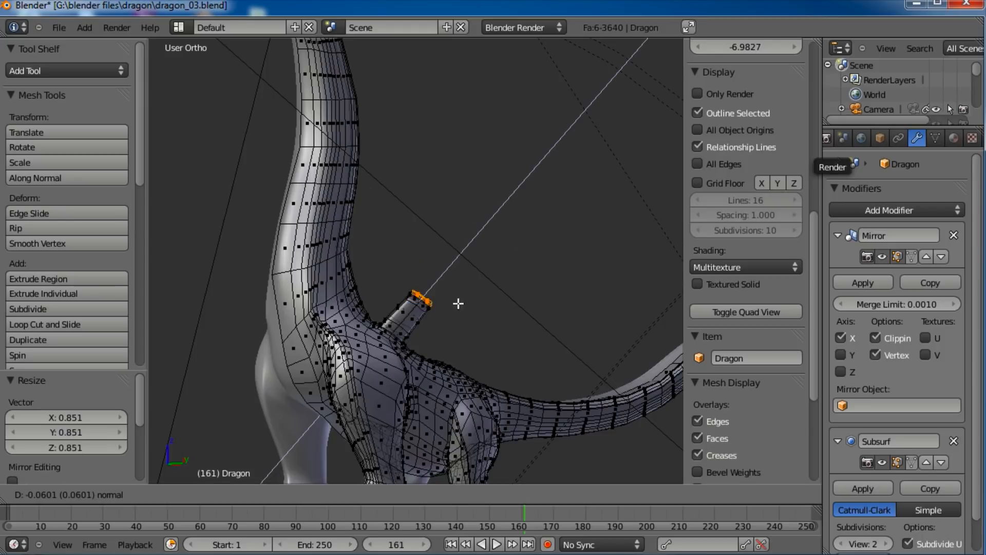
{"action": "left_click", "coordinate": [530, 246]}
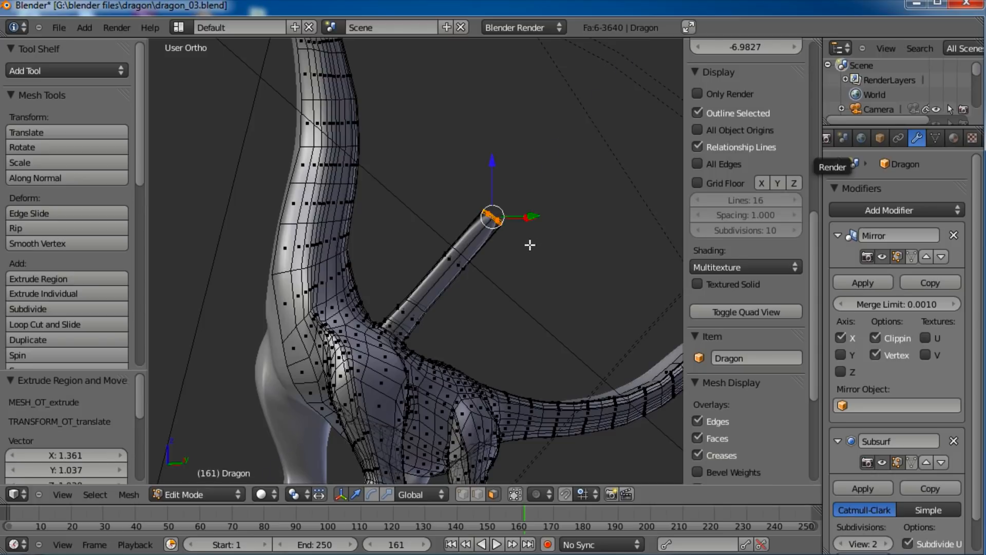
Step: Extrude a short segment from the arm's end and rotate the end faces by about -19.6° to start a bend
{"action": "key", "text": "e"}
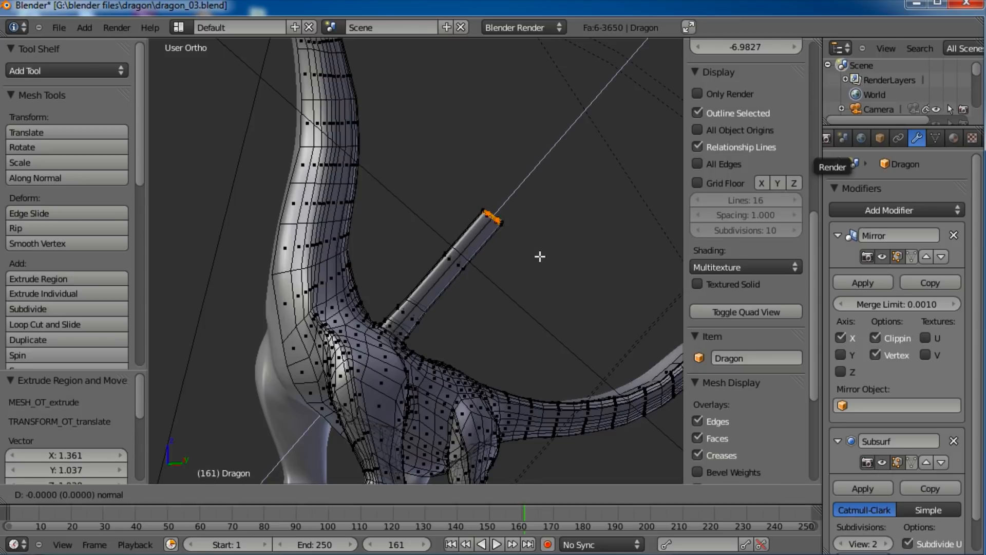
{"action": "left_click", "coordinate": [545, 250]}
{"action": "key", "text": "r"}
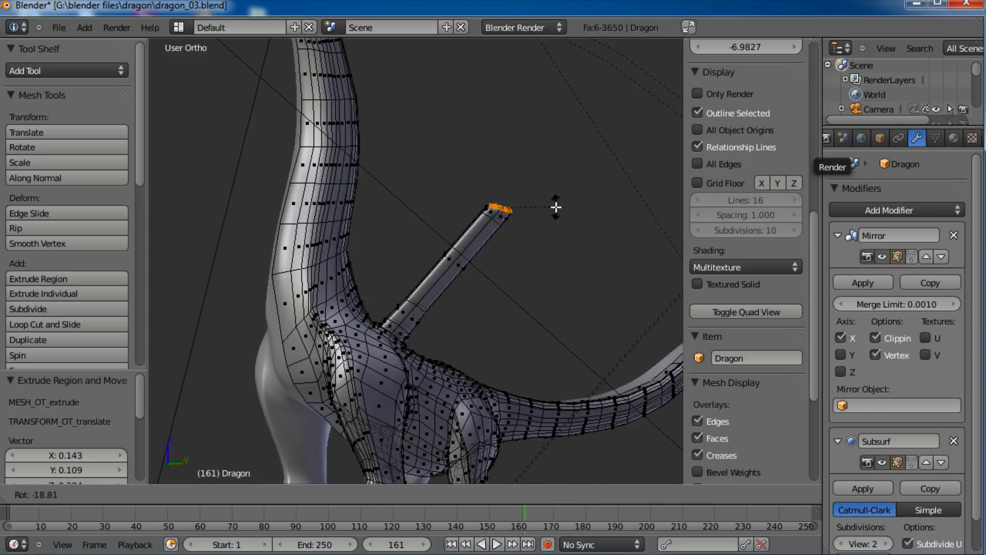
{"action": "left_click", "coordinate": [562, 210]}
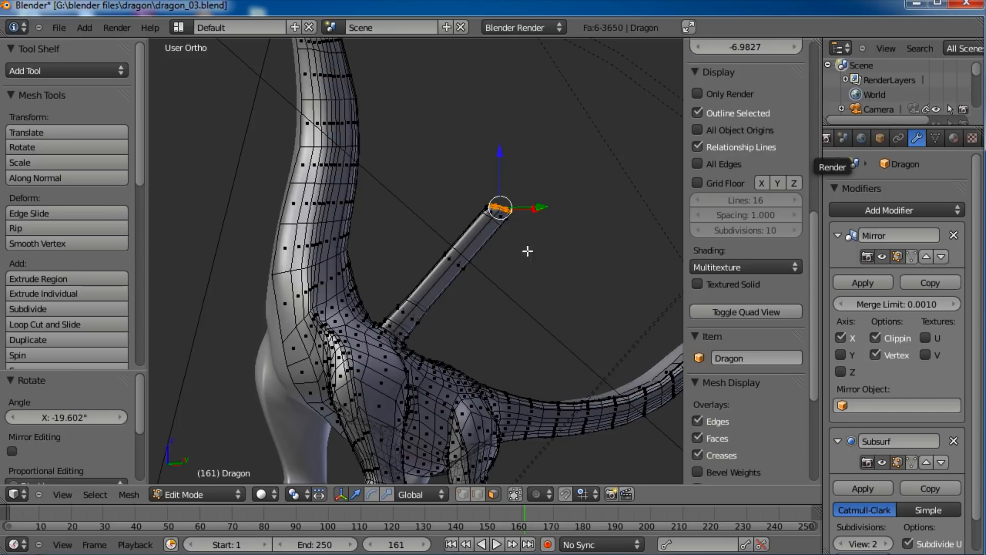
Step: Box-select the faces around the arm's end and move them toward the body, shortening and repositioning the upper arm
{"action": "key", "text": "a"}
{"action": "key", "text": "b"}
{"action": "left_click_drag", "start_coordinate": [522, 184], "coordinate": [465, 246]}
{"action": "middle_click_drag", "start_coordinate": [465, 247], "coordinate": [553, 254]}
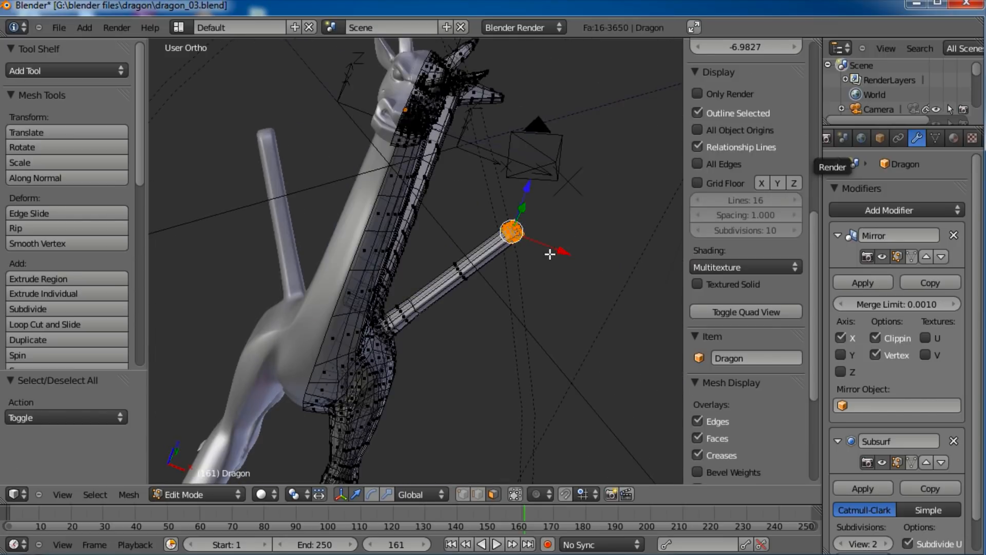
{"action": "key", "text": "g"}
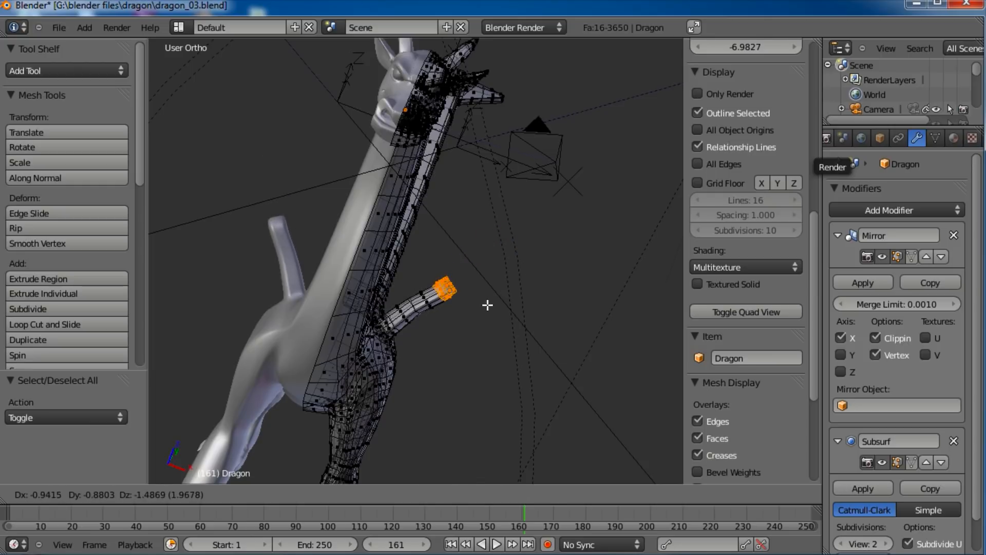
{"action": "left_click", "coordinate": [484, 302]}
{"action": "middle_click_drag", "start_coordinate": [506, 326], "coordinate": [466, 311]}
{"action": "key", "text": "g"}
{"action": "left_click", "coordinate": [451, 232]}
{"action": "key", "text": "a"}
Step: Select the arm's end cap faces, extrude them about 0.25, rotate them -9.78° around X, and nudge the new end into place
{"action": "scroll", "coordinate": [520, 348], "scroll_direction": "up", "scroll_amount": 3}
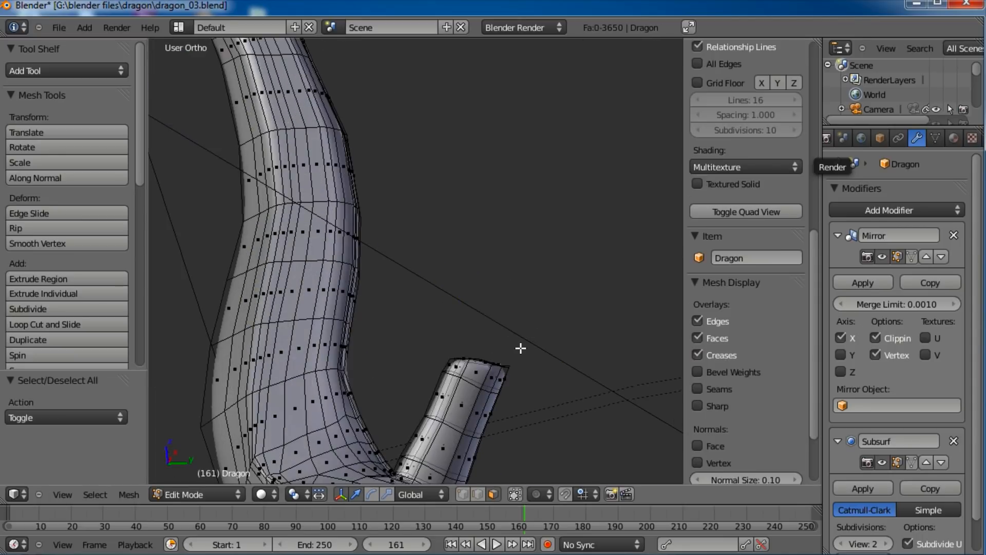
{"action": "right_click", "coordinate": [469, 361]}
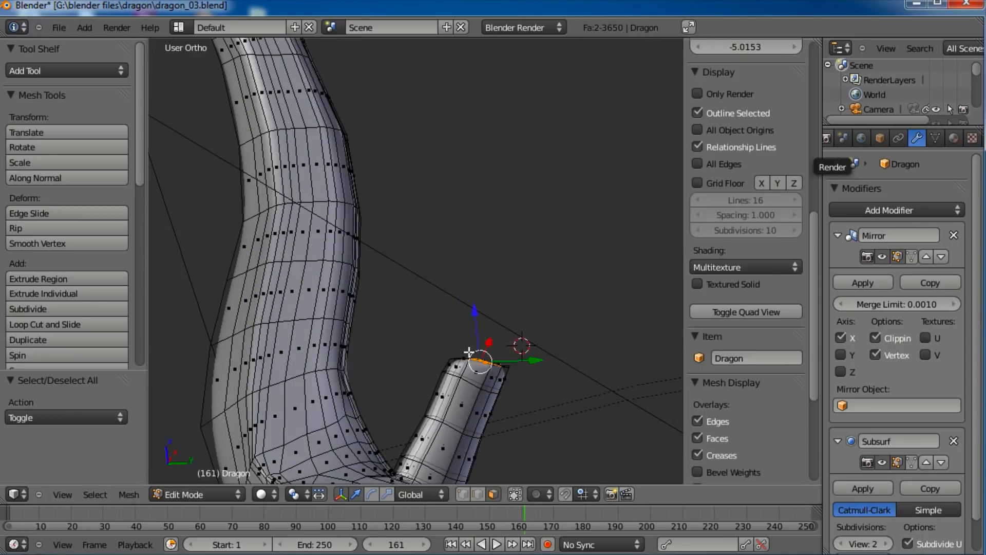
{"action": "right_click", "coordinate": [493, 356], "text": "shift"}
{"action": "right_click", "coordinate": [502, 353], "text": "shift"}
{"action": "right_click", "coordinate": [514, 349], "text": "shift"}
{"action": "scroll", "coordinate": [514, 349], "scroll_direction": "down", "scroll_amount": 3}
{"action": "key", "text": "e"}
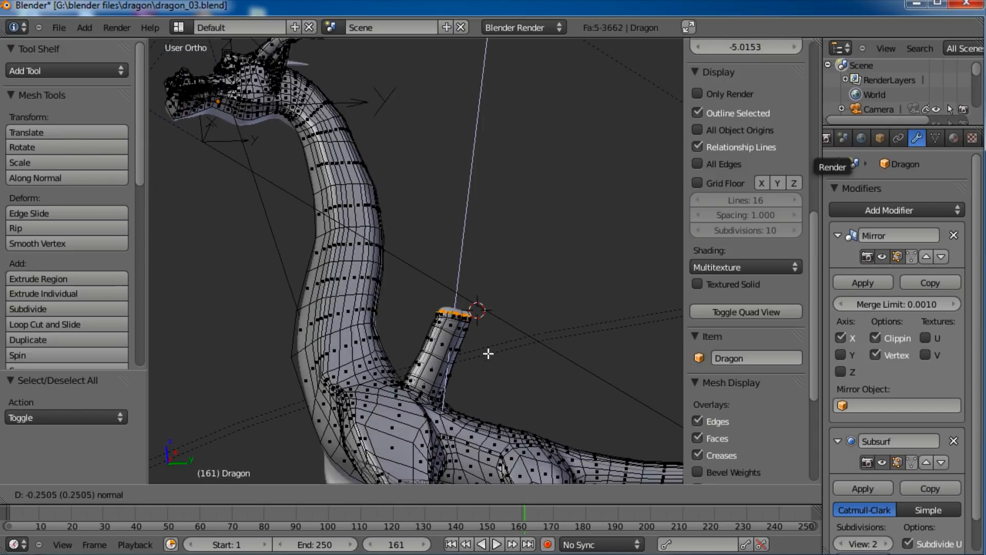
{"action": "left_click", "coordinate": [488, 353]}
{"action": "key", "text": "r"}
{"action": "key", "text": "x"}
{"action": "left_click", "coordinate": [511, 311]}
{"action": "key", "text": "g"}
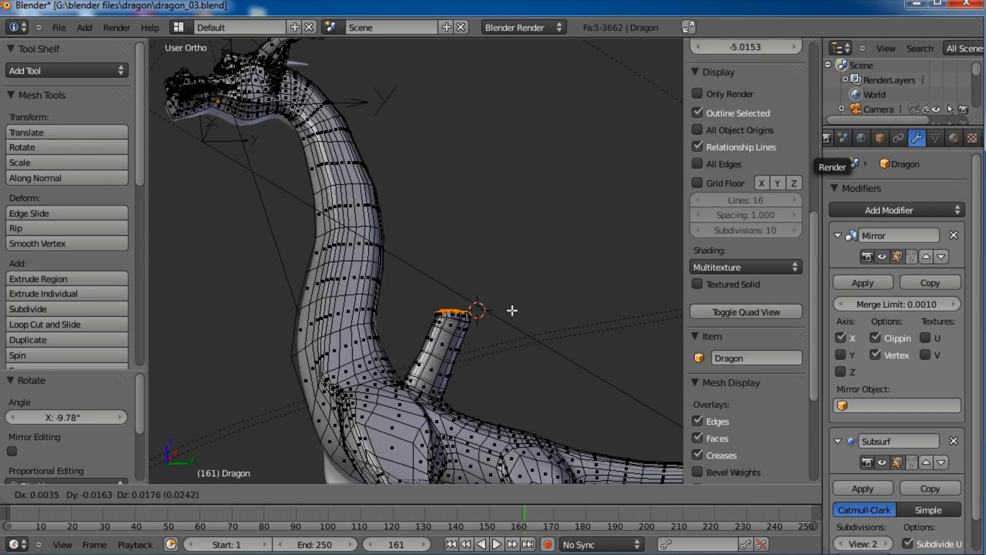
{"action": "left_click", "coordinate": [509, 311]}
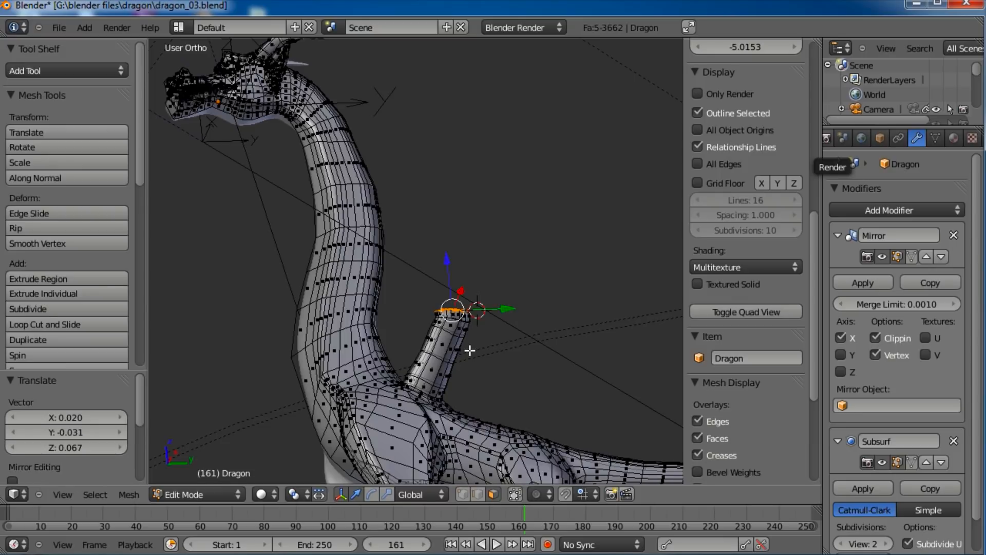
Step: Extrude the end faces upward about 2.5 as the forearm and move its end forward and outward from the body
{"action": "key", "text": "e"}
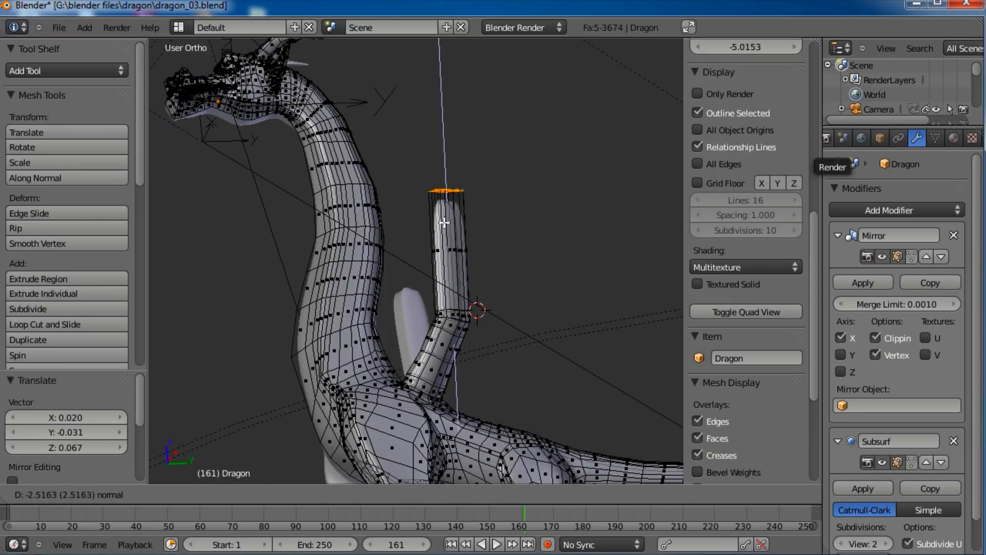
{"action": "left_click", "coordinate": [445, 222]}
{"action": "key", "text": "g"}
{"action": "left_click", "coordinate": [478, 167]}
{"action": "middle_click_drag", "start_coordinate": [479, 167], "coordinate": [512, 182]}
{"action": "key", "text": "g"}
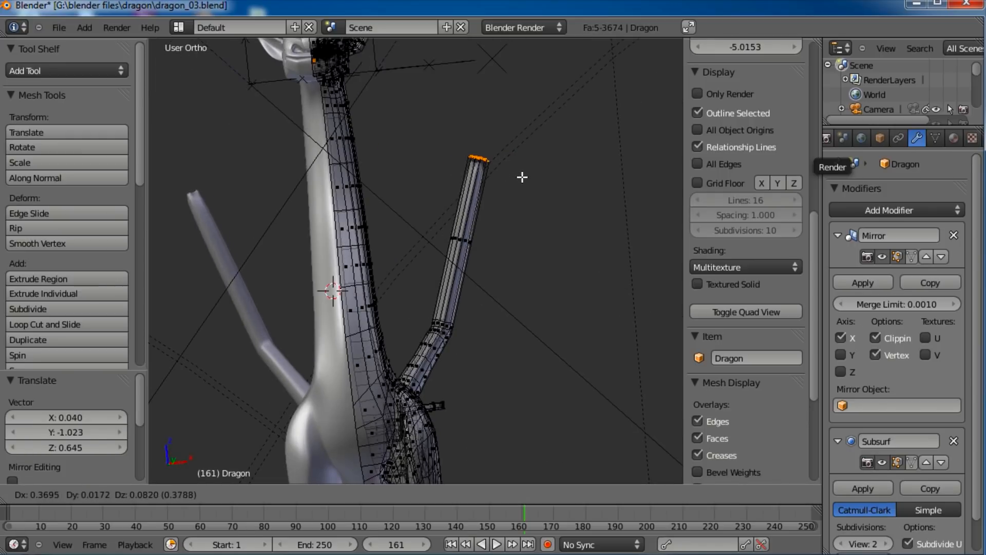
{"action": "left_click", "coordinate": [517, 167]}
Step: Extrude a short segment from the forearm's end and rotate the end faces by 9.134°
{"action": "middle_click_drag", "start_coordinate": [550, 297], "coordinate": [488, 253]}
{"action": "key", "text": "e"}
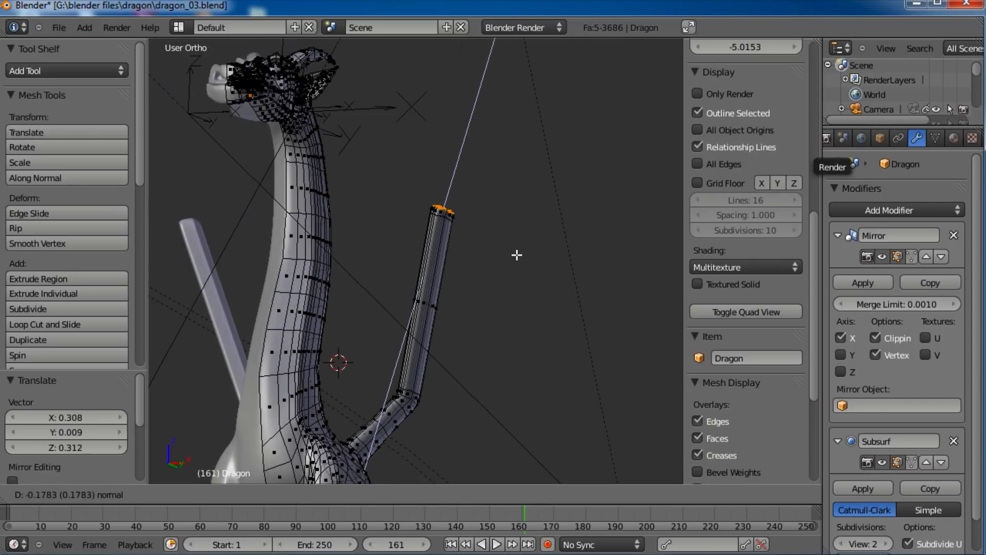
{"action": "left_click", "coordinate": [452, 247]}
{"action": "middle_click_drag", "start_coordinate": [511, 286], "coordinate": [460, 332]}
{"action": "scroll", "coordinate": [460, 332], "scroll_direction": "up", "scroll_amount": 4}
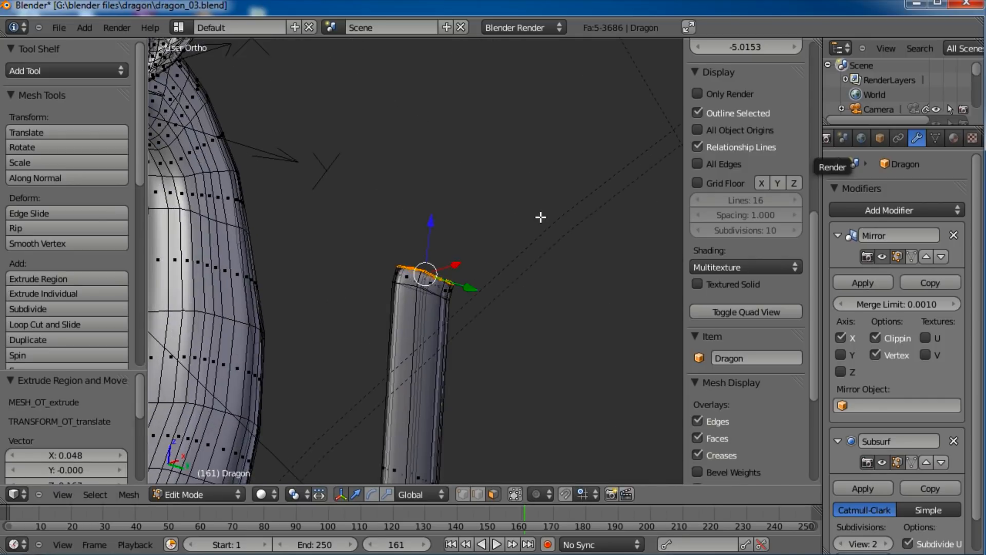
{"action": "key", "text": "r"}
{"action": "left_click", "coordinate": [554, 231]}
Step: Extrude another short segment at the forearm's end and rotate it 10.934° to form the wrist bend
{"action": "key", "text": "e"}
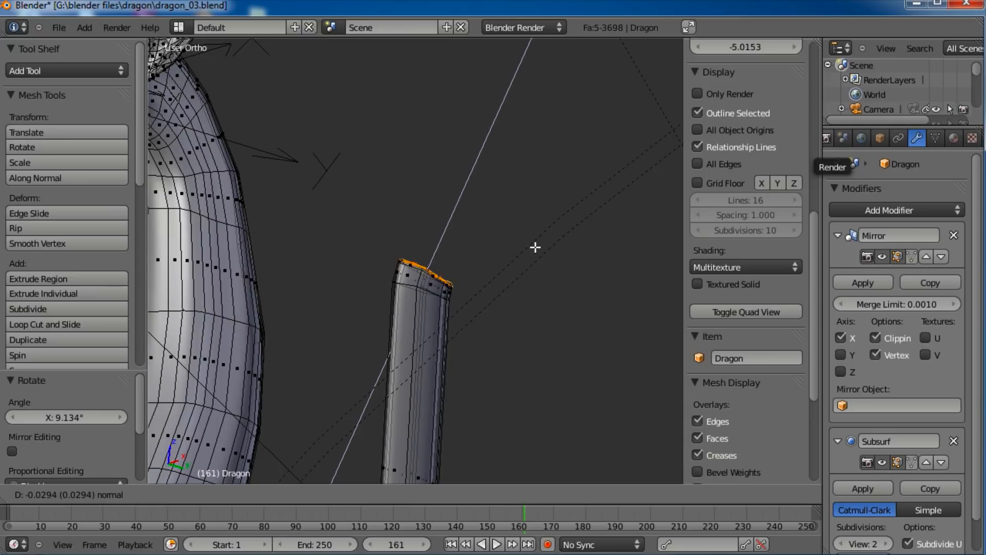
{"action": "left_click", "coordinate": [565, 227]}
{"action": "key", "text": "r"}
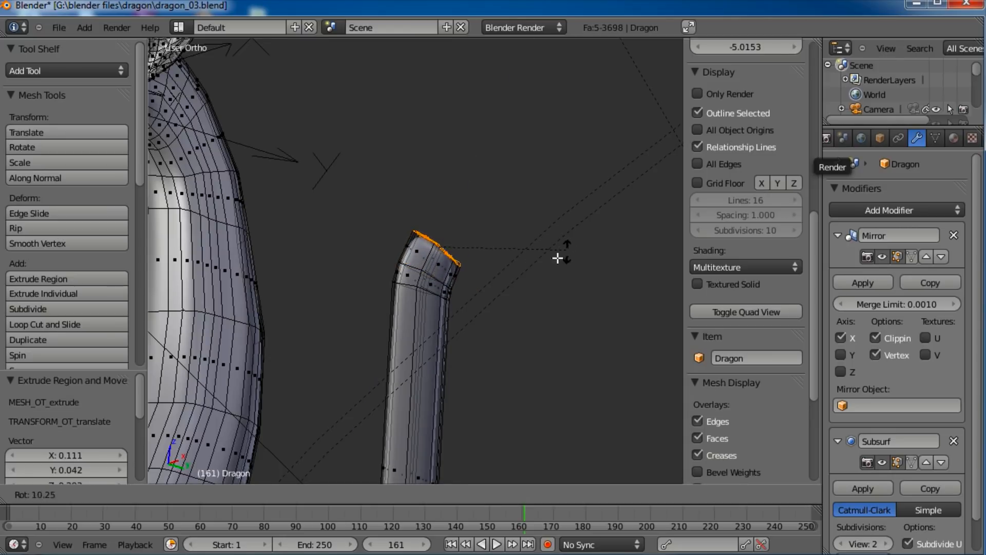
{"action": "left_click", "coordinate": [558, 258]}
Step: Extrude a long section beyond the wrist bend and taper its end by scaling to about 0.615
{"action": "scroll", "coordinate": [507, 301], "scroll_direction": "down", "scroll_amount": 3}
{"action": "key", "text": "e"}
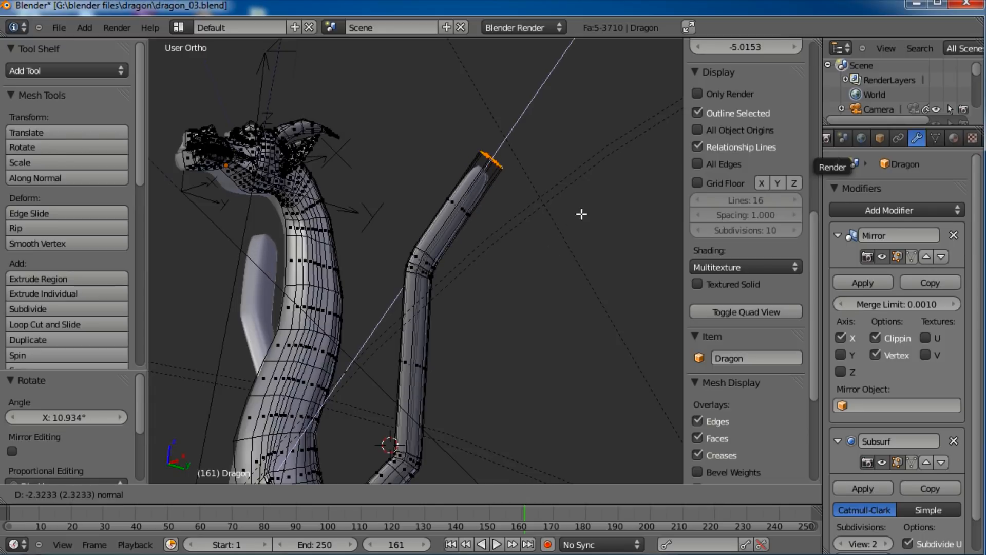
{"action": "left_click", "coordinate": [581, 212]}
{"action": "key", "text": "s"}
{"action": "left_click", "coordinate": [549, 211]}
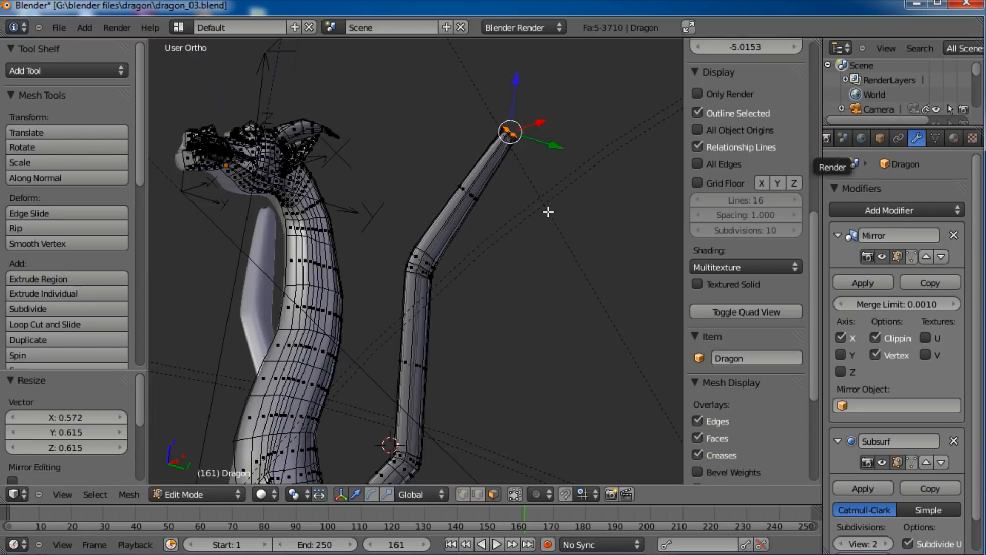
Step: Extrude a short tip from the end of the wing arm, scale it down to about 0.62, and deselect everything
{"action": "scroll", "coordinate": [543, 247], "scroll_direction": "up", "scroll_amount": 3}
{"action": "key", "text": "e"}
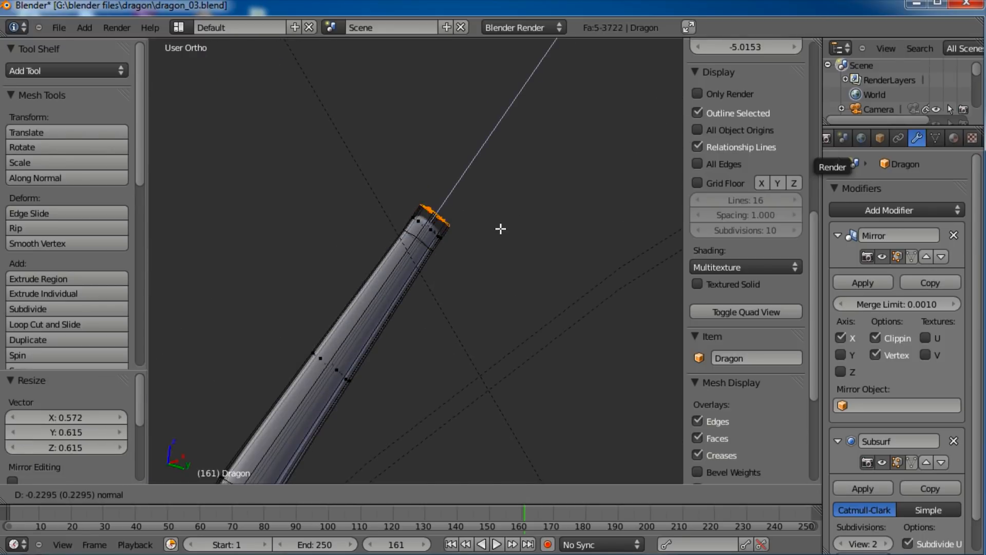
{"action": "left_click", "coordinate": [506, 218]}
{"action": "key", "text": "s"}
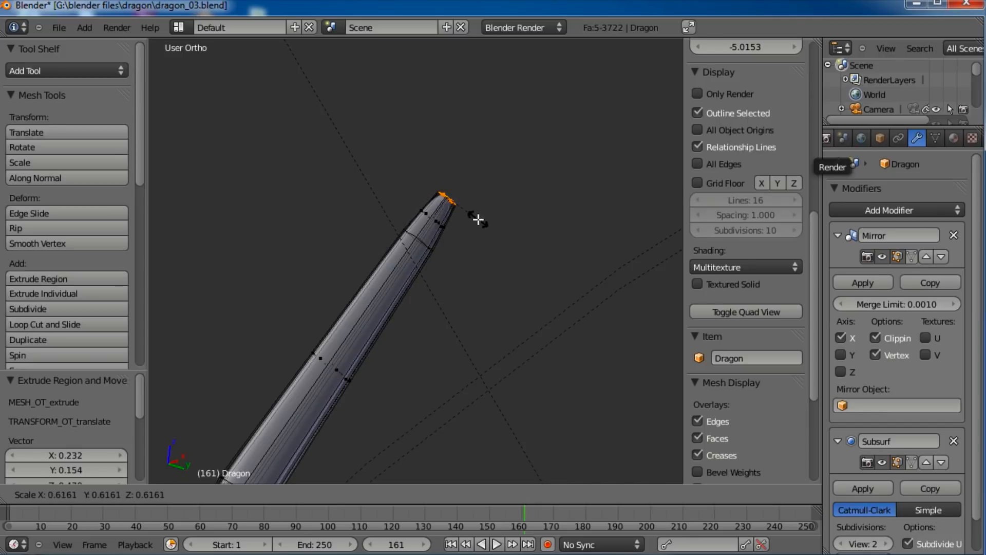
{"action": "left_click", "coordinate": [480, 218]}
{"action": "key", "text": "a"}
{"action": "scroll", "coordinate": [432, 334], "scroll_direction": "down", "scroll_amount": 3}
Step: Leave Edit Mode and switch the dragon to Sculpt Mode
{"action": "key", "text": "Tab"}
{"action": "middle_click_drag", "start_coordinate": [435, 374], "coordinate": [401, 319]}
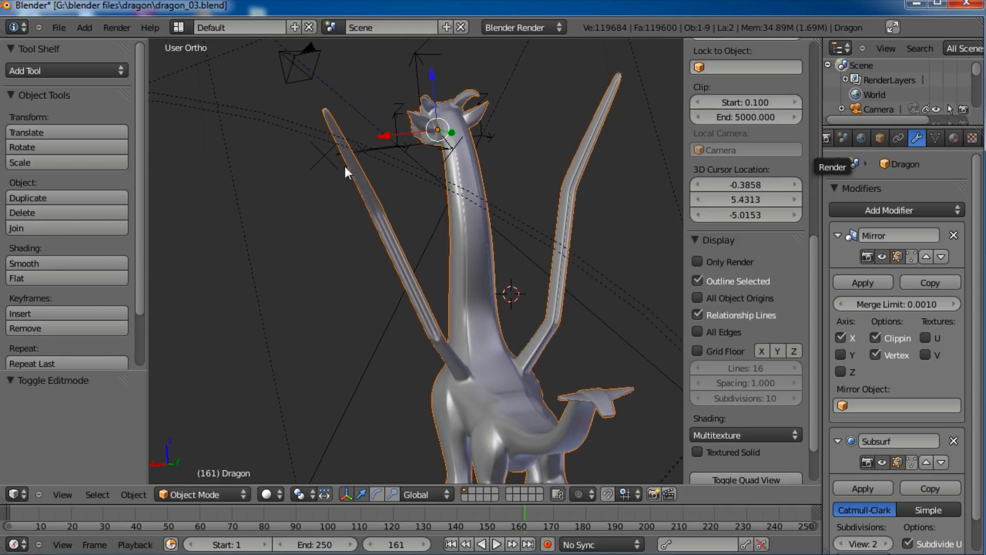
{"action": "left_click", "coordinate": [208, 494]}
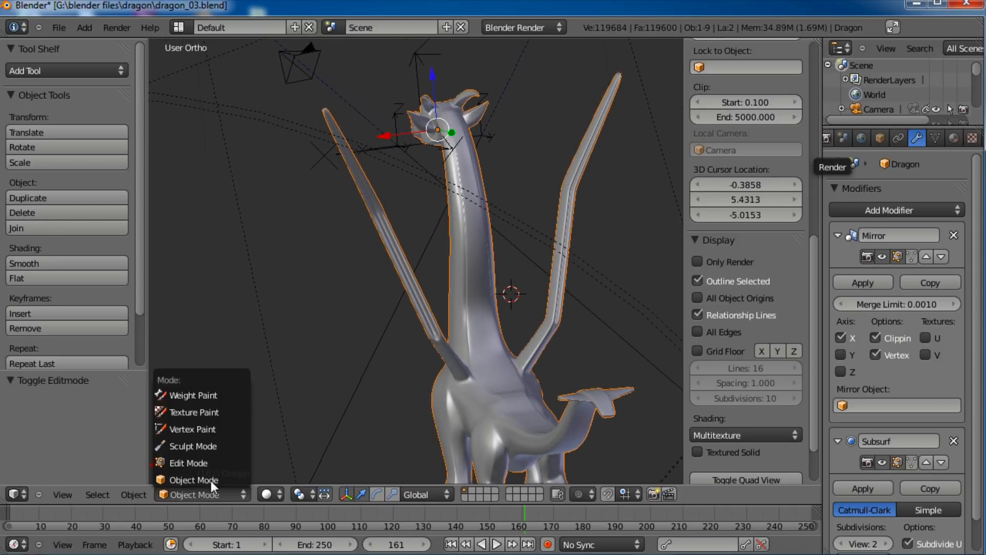
{"action": "left_click", "coordinate": [199, 449]}
Step: Smooth the ridges and bends along the full length of the wing arm with the Smooth brush
{"action": "scroll", "coordinate": [248, 174], "scroll_direction": "up", "scroll_amount": 3}
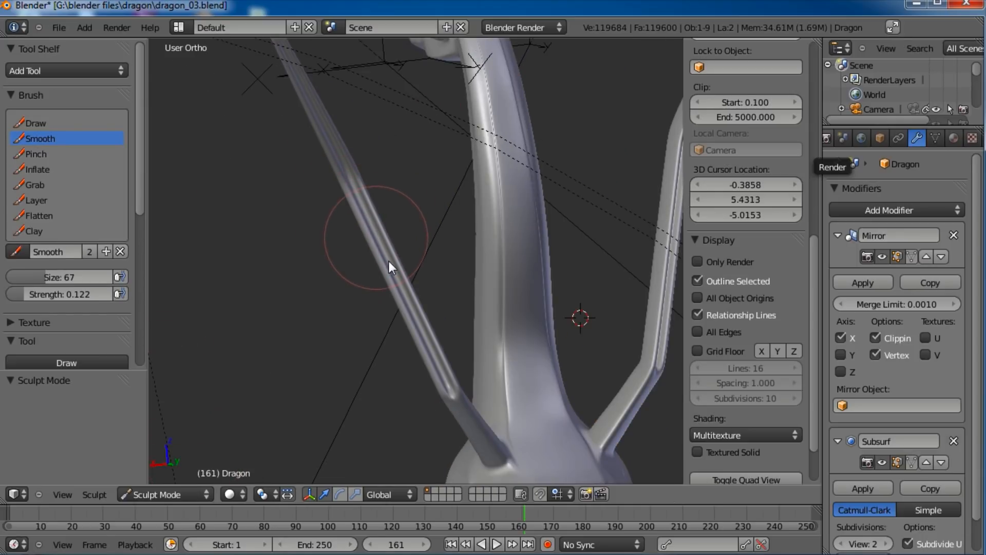
{"action": "mouse_move", "coordinate": [393, 316]}
{"action": "middle_mouse_down"}
{"action": "mouse_move", "coordinate": [438, 310]}
{"action": "mouse_move", "coordinate": [456, 400]}
{"action": "middle_mouse_up"}
{"action": "mouse_move", "coordinate": [455, 400]}
{"action": "left_mouse_down"}
{"action": "mouse_move", "coordinate": [448, 366]}
{"action": "mouse_move", "coordinate": [323, 143]}
{"action": "mouse_move", "coordinate": [352, 207]}
{"action": "left_mouse_up"}
{"action": "middle_click_drag", "start_coordinate": [351, 206], "coordinate": [370, 339], "text": "shift"}
{"action": "middle_click_drag", "start_coordinate": [402, 281], "coordinate": [383, 276]}
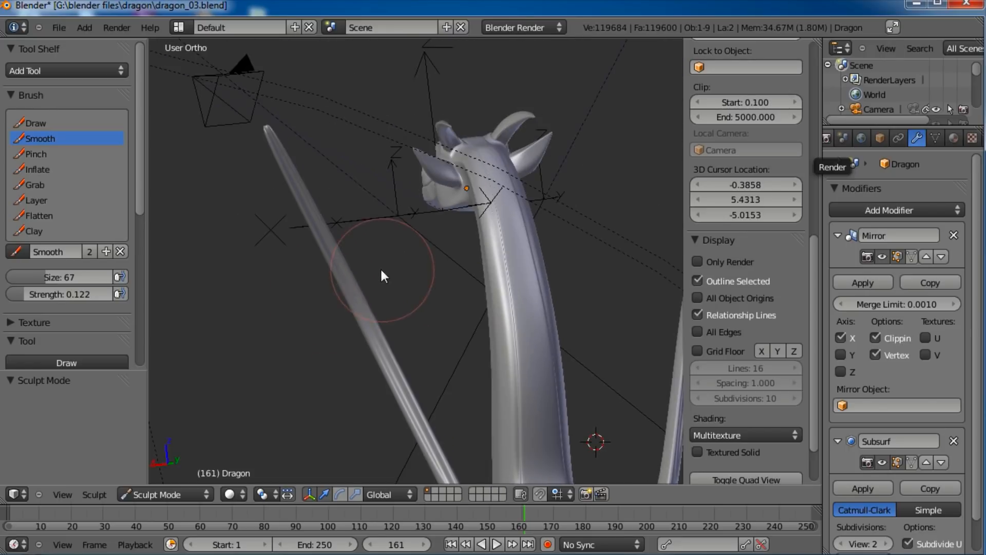
{"action": "mouse_move", "coordinate": [275, 143]}
{"action": "left_mouse_down"}
{"action": "mouse_move", "coordinate": [338, 280]}
{"action": "mouse_move", "coordinate": [438, 454]}
{"action": "mouse_move", "coordinate": [447, 386]}
{"action": "left_mouse_up"}
{"action": "middle_click_drag", "start_coordinate": [447, 391], "coordinate": [453, 374]}
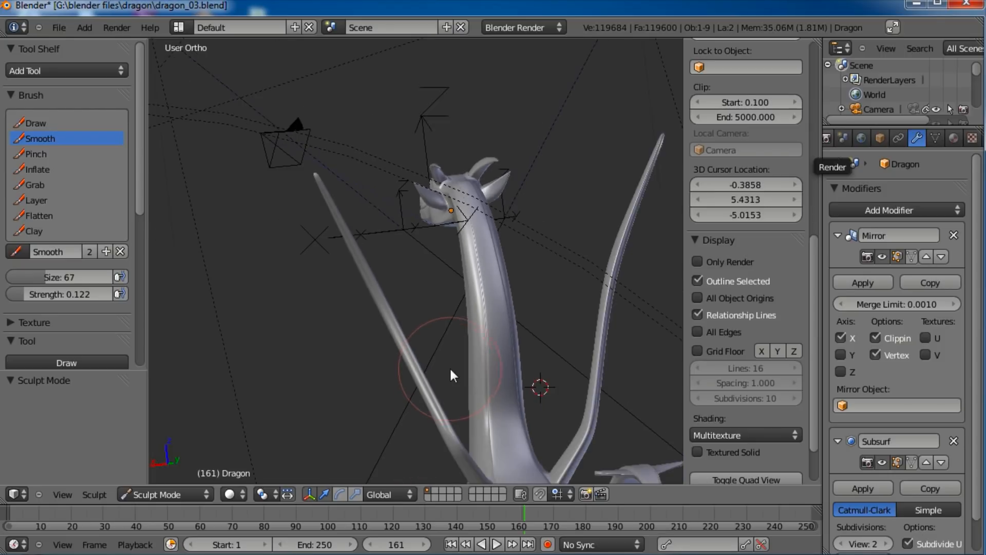
Step: Pull the wing arm's wrist bend slightly forward with the Grab brush to sharpen its angle
{"action": "scroll", "coordinate": [462, 354], "scroll_direction": "down", "scroll_amount": 2}
{"action": "middle_click_drag", "start_coordinate": [476, 323], "coordinate": [356, 196]}
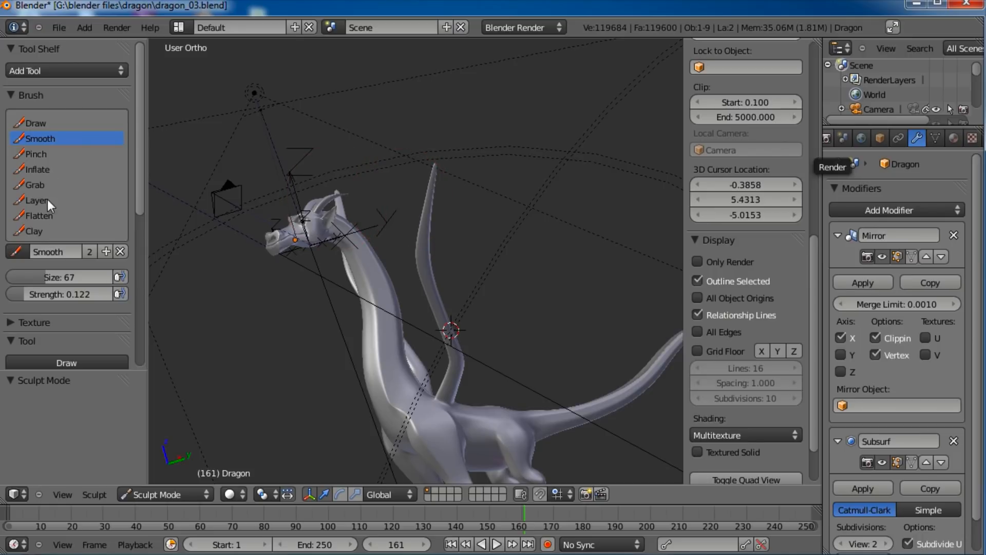
{"action": "left_click", "coordinate": [41, 185]}
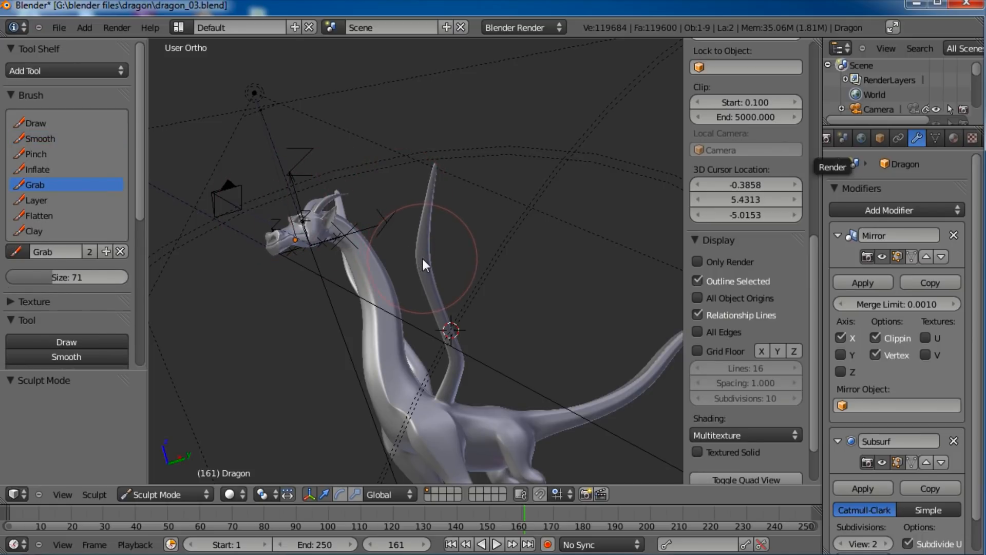
{"action": "left_click_drag", "start_coordinate": [417, 258], "coordinate": [409, 254]}
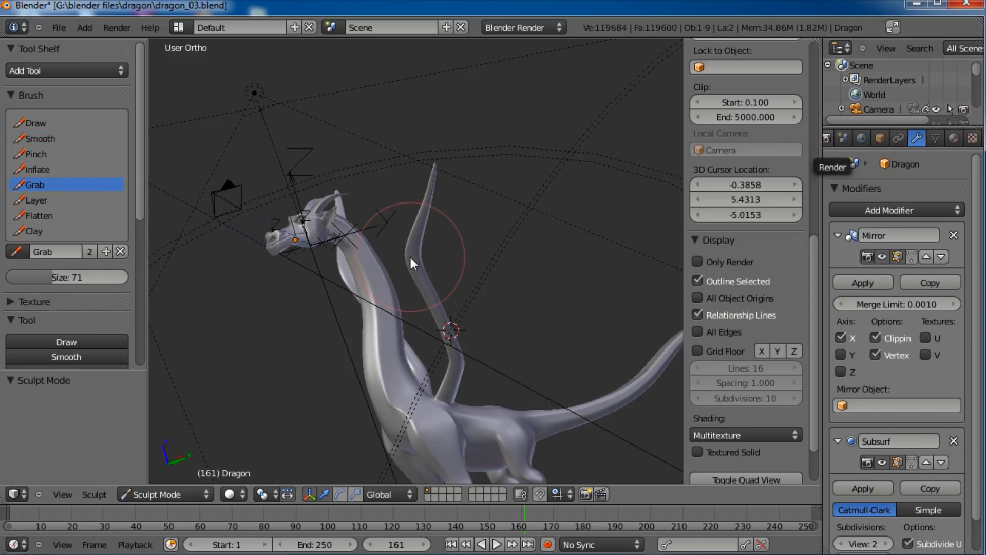
Step: Return to Edit Mode and add two loop cuts to the wing arm, one close to each side of the wrist bend
{"action": "scroll", "coordinate": [409, 255], "scroll_direction": "up", "scroll_amount": 3}
{"action": "key", "text": "Tab"}
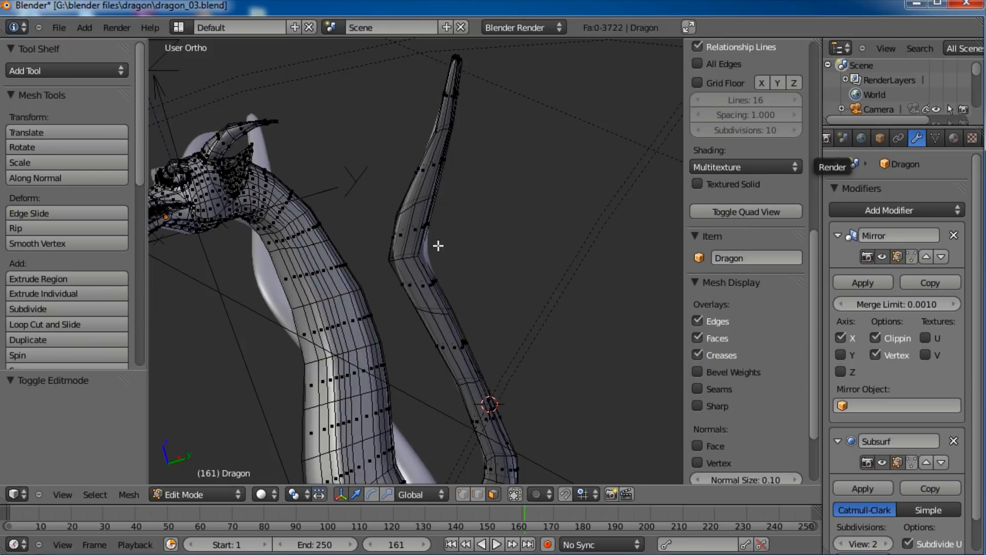
{"action": "left_click", "coordinate": [449, 308]}
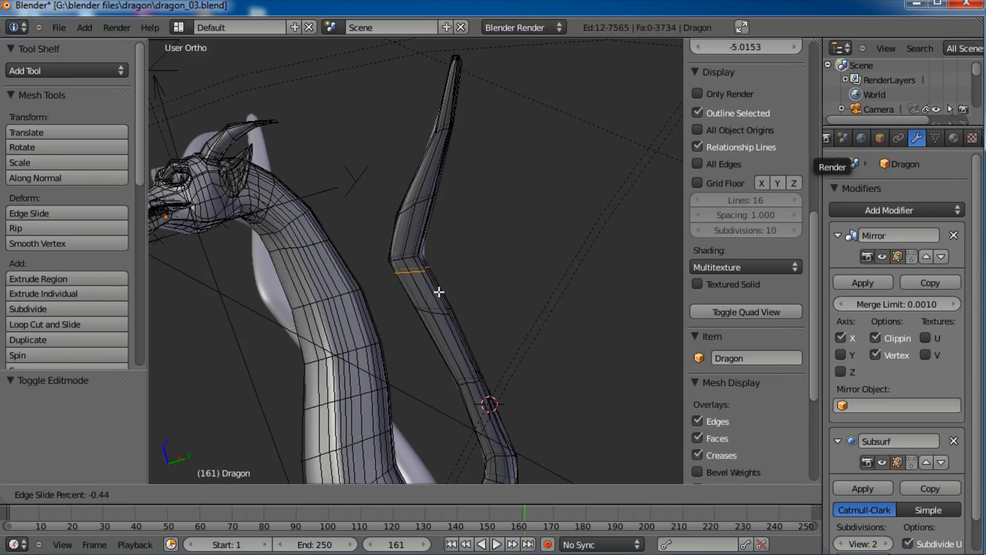
{"action": "left_click", "coordinate": [440, 292]}
{"action": "left_click", "coordinate": [432, 238]}
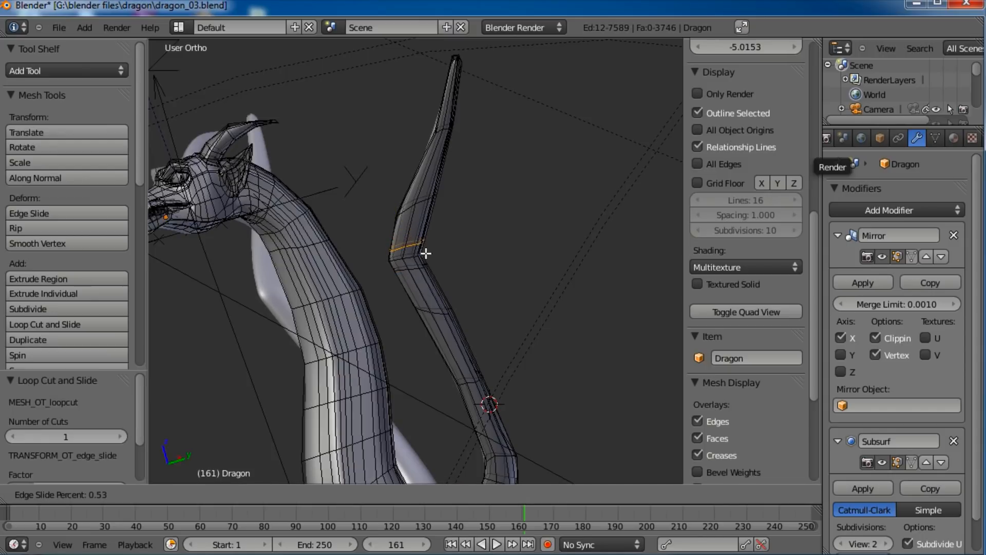
{"action": "left_click", "coordinate": [424, 256]}
Step: Add two loop cuts around the wing arm's elbow, just above the short upper-arm segment
{"action": "middle_click_drag", "start_coordinate": [494, 403], "coordinate": [439, 228], "text": "shift"}
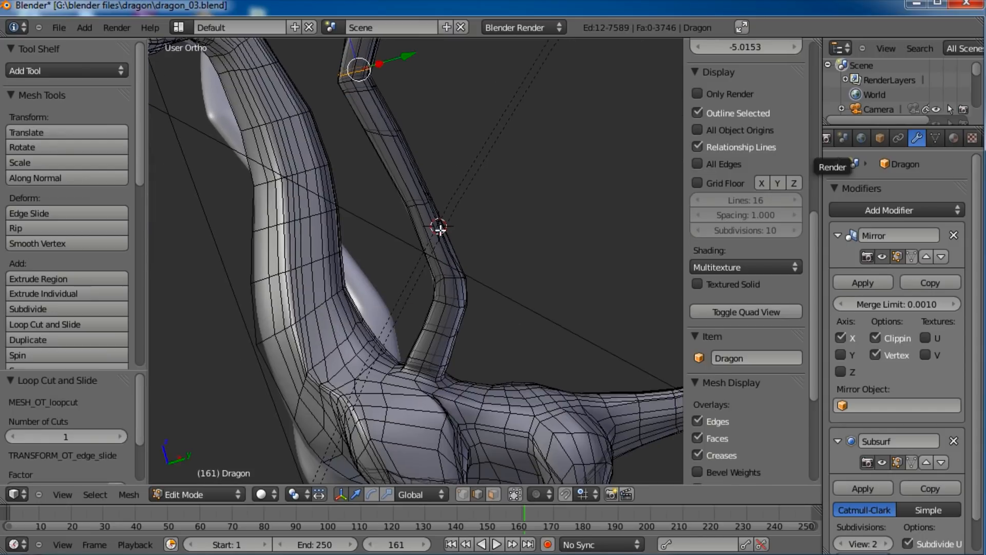
{"action": "left_click", "coordinate": [462, 286]}
{"action": "left_click", "coordinate": [463, 288]}
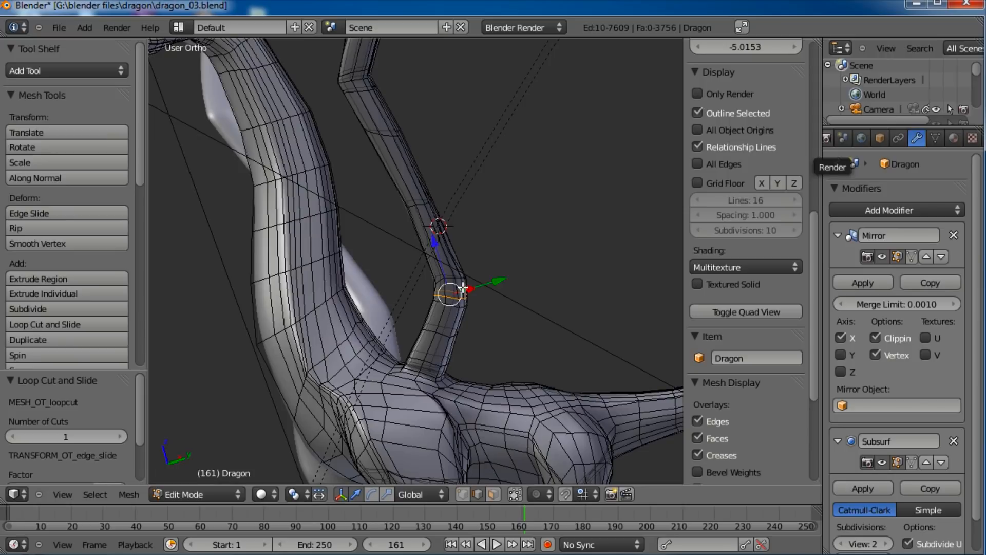
{"action": "left_click", "coordinate": [463, 288]}
{"action": "left_click", "coordinate": [463, 287]}
{"action": "scroll", "coordinate": [434, 194], "scroll_direction": "down", "scroll_amount": 6}
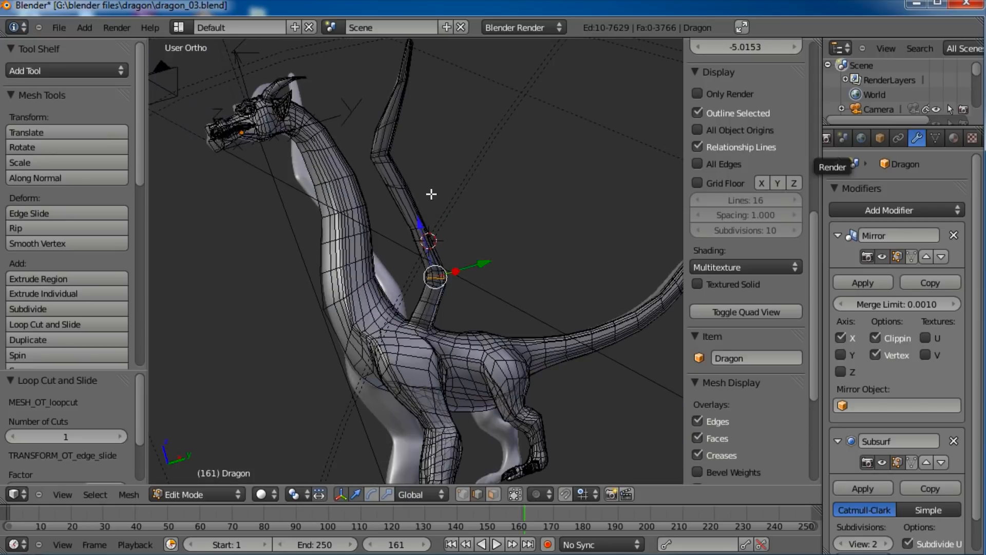
Step: Try to reshape the dragon's neck with the Grab brush in Sculpt Mode and undo the deformation
{"action": "key", "text": "ctrl+Tab"}
{"action": "mouse_move", "coordinate": [421, 241]}
{"action": "left_mouse_down"}
{"action": "mouse_move", "coordinate": [476, 239]}
{"action": "mouse_move", "coordinate": [460, 233]}
{"action": "mouse_move", "coordinate": [396, 266]}
{"action": "mouse_move", "coordinate": [294, 224]}
{"action": "left_mouse_up"}
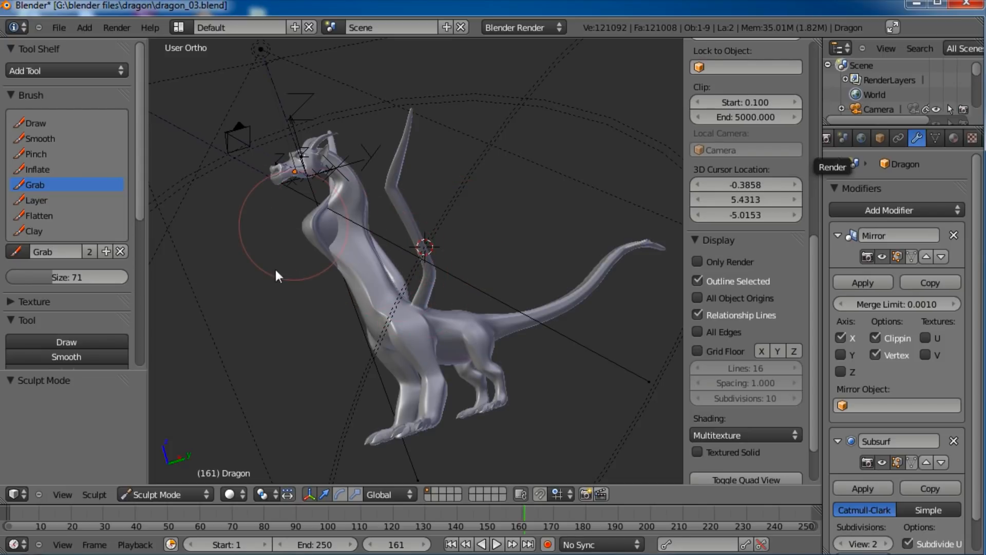
{"action": "mouse_move", "coordinate": [327, 259]}
{"action": "left_mouse_down"}
{"action": "mouse_move", "coordinate": [457, 257]}
{"action": "mouse_move", "coordinate": [476, 215]}
{"action": "mouse_move", "coordinate": [494, 214]}
{"action": "mouse_move", "coordinate": [485, 238]}
{"action": "mouse_move", "coordinate": [473, 217]}
{"action": "mouse_move", "coordinate": [488, 230]}
{"action": "mouse_move", "coordinate": [573, 242]}
{"action": "left_mouse_up"}
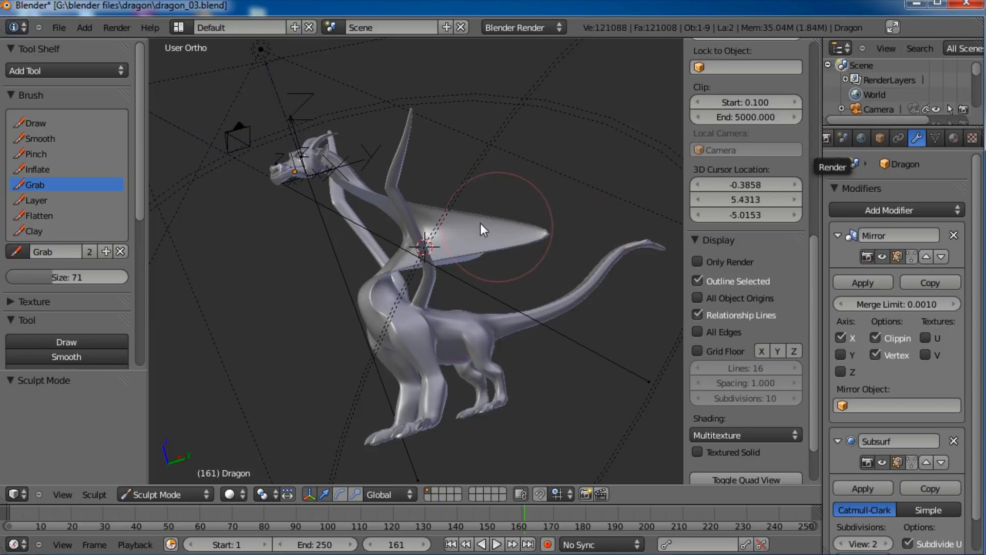
{"action": "left_click", "coordinate": [181, 494]}
{"action": "left_click", "coordinate": [169, 489]}
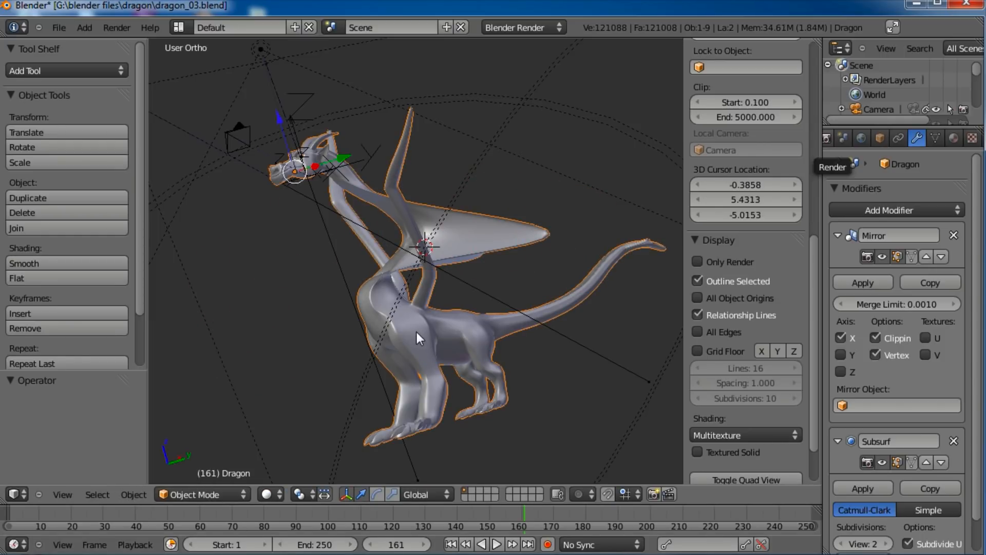
{"action": "key", "text": "ctrl+z"}
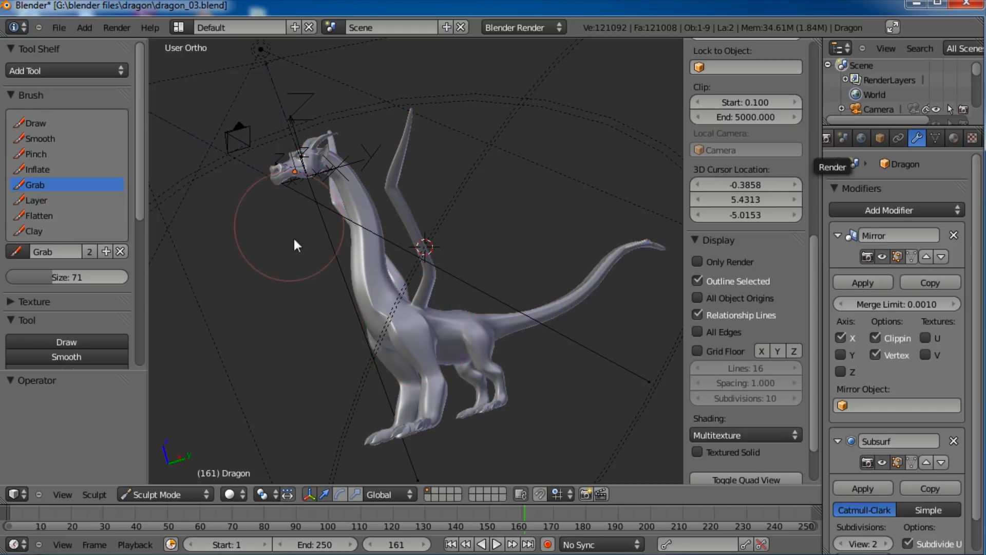
Step: Save the file over the existing dragon_03.blend
{"action": "middle_click_drag", "start_coordinate": [294, 237], "coordinate": [340, 237]}
{"action": "middle_click_drag", "start_coordinate": [341, 289], "coordinate": [405, 290]}
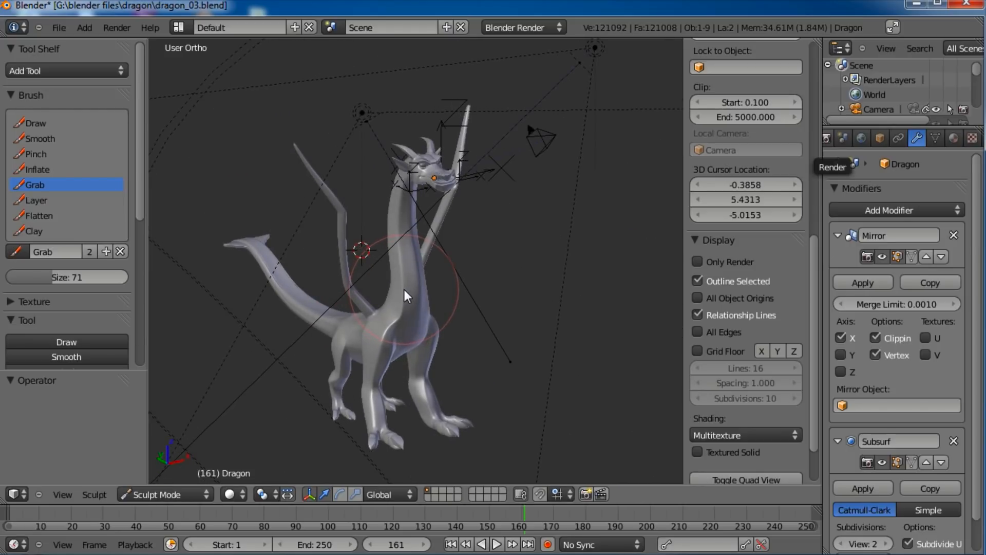
{"action": "key", "text": "ctrl+s"}
{"action": "left_click", "coordinate": [405, 289]}
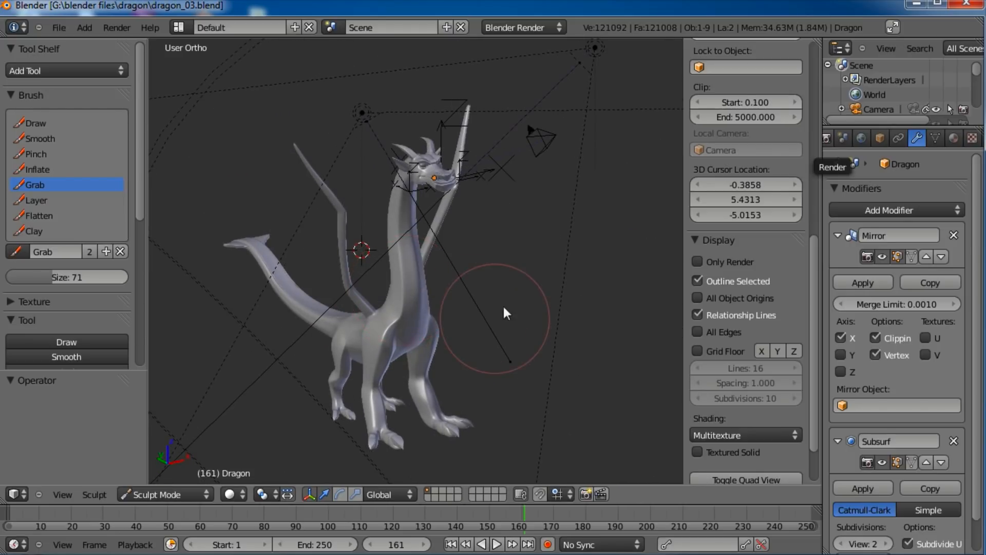
Step: Switch the dragon to Edit Mode and place the 3D cursor at the base of the wing arm
{"action": "middle_click_drag", "start_coordinate": [504, 311], "coordinate": [473, 308]}
{"action": "left_click", "coordinate": [170, 494]}
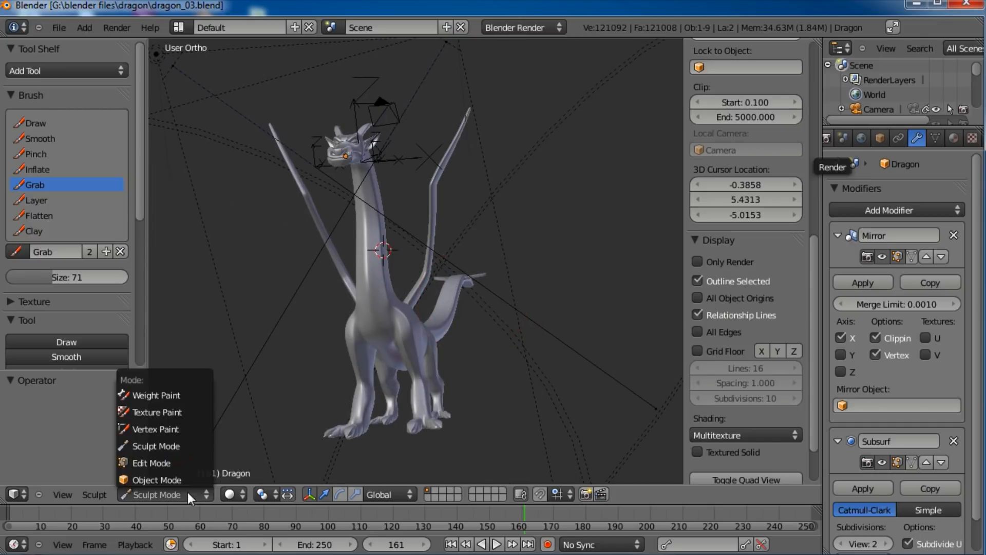
{"action": "left_click", "coordinate": [181, 458]}
{"action": "scroll", "coordinate": [469, 302], "scroll_direction": "up", "scroll_amount": 4}
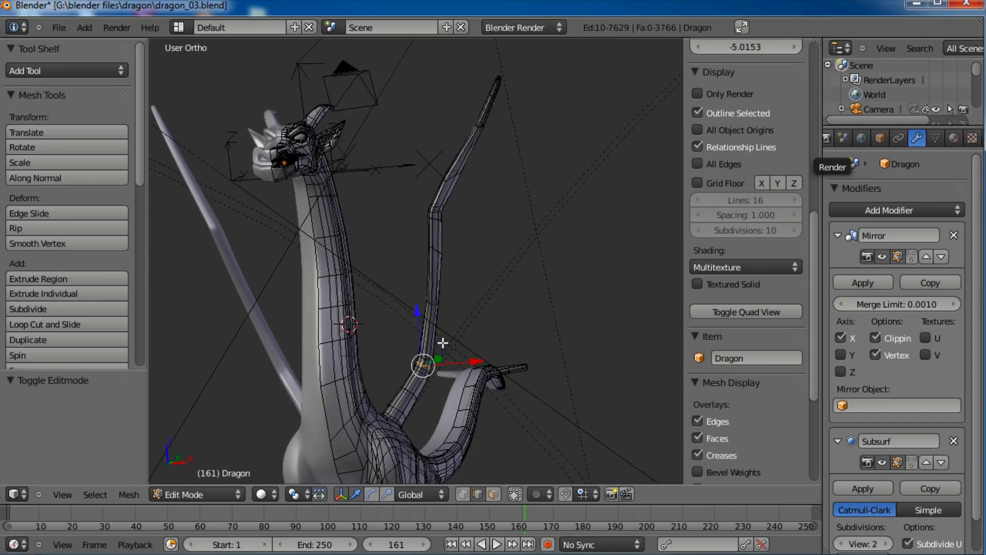
{"action": "middle_click_drag", "start_coordinate": [395, 368], "coordinate": [393, 397]}
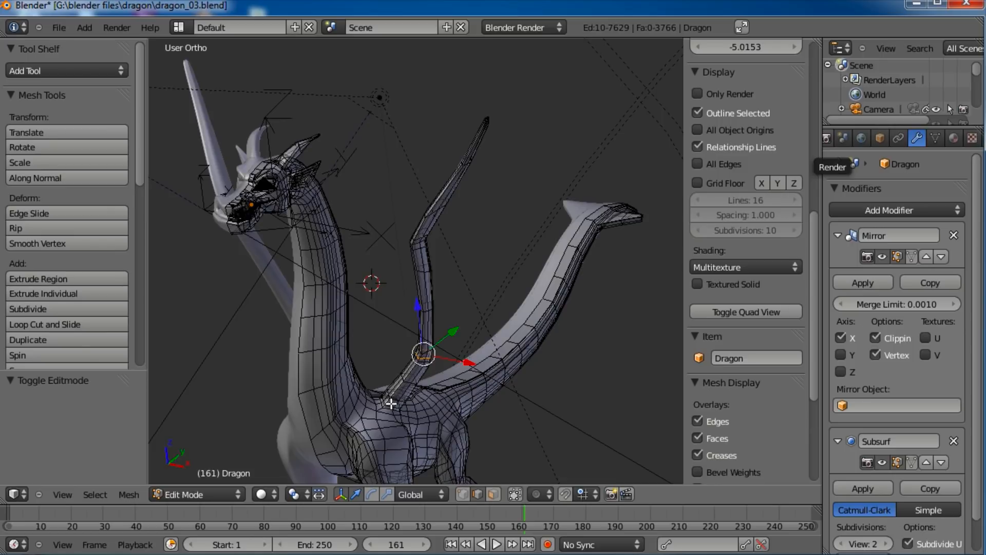
{"action": "key", "text": "KP_3"}
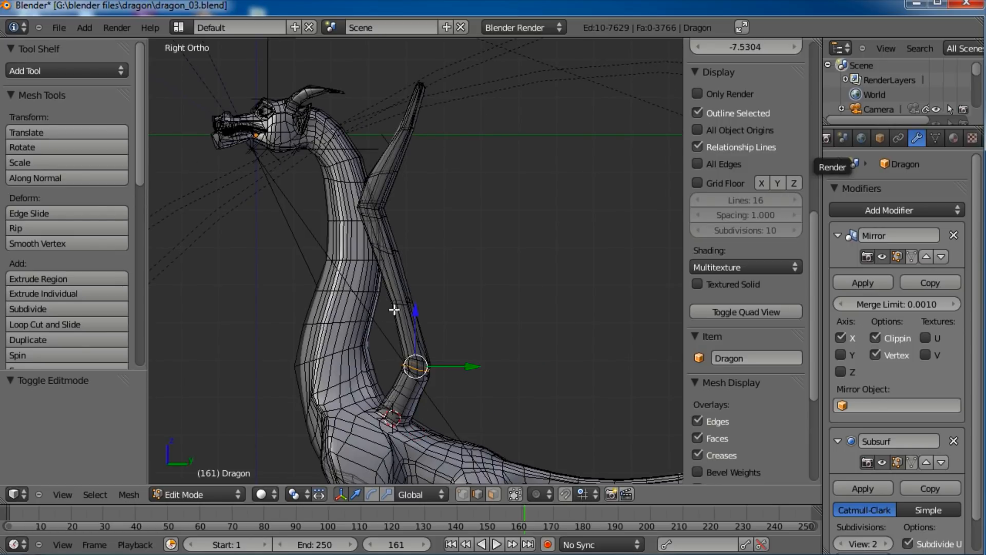
{"action": "middle_click_drag", "start_coordinate": [394, 309], "coordinate": [411, 300]}
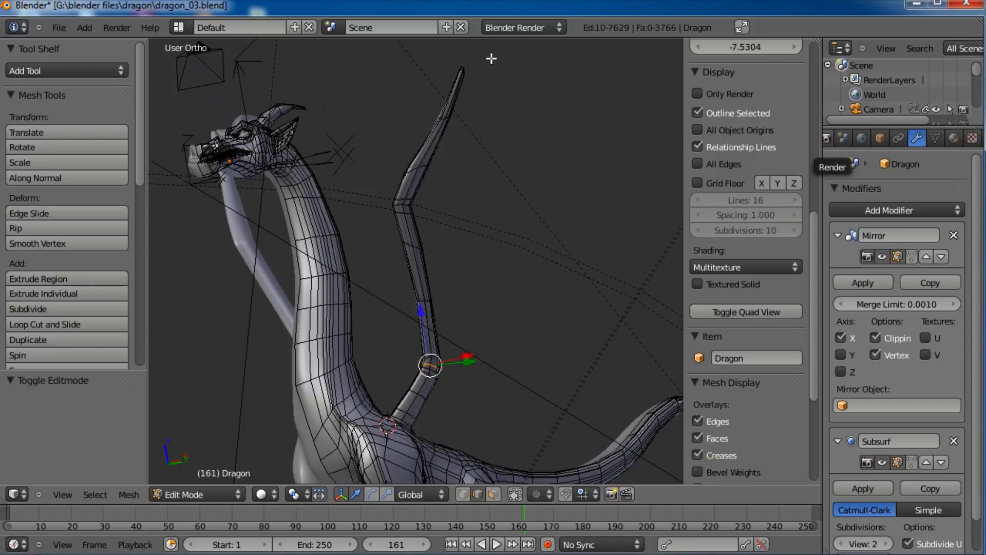
Step: Select all of the wing arm's vertices above its base using box selection and vertex select mode
{"action": "key", "text": "b"}
{"action": "left_click_drag", "start_coordinate": [499, 56], "coordinate": [386, 394]}
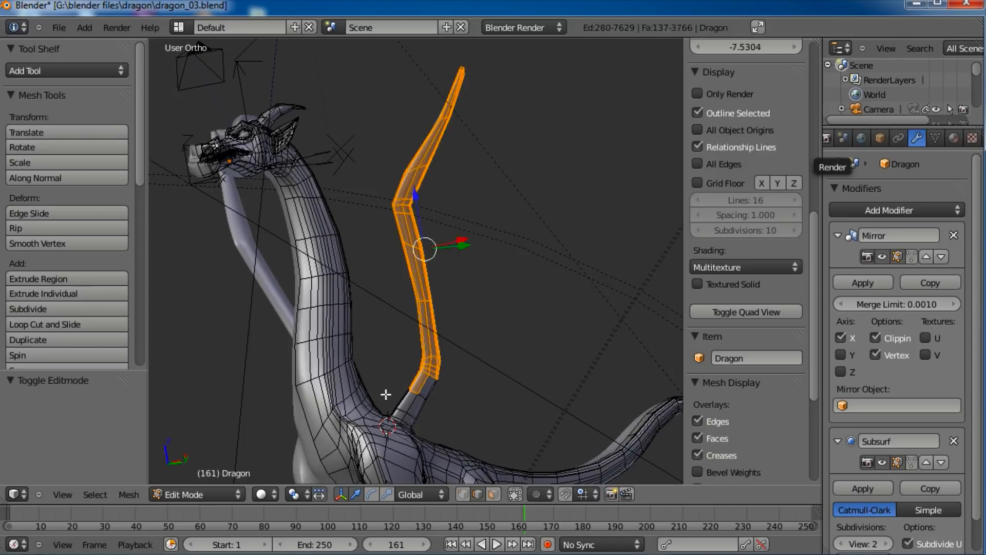
{"action": "left_click", "coordinate": [469, 492]}
{"action": "key", "text": "b"}
{"action": "left_click_drag", "start_coordinate": [455, 342], "coordinate": [411, 402]}
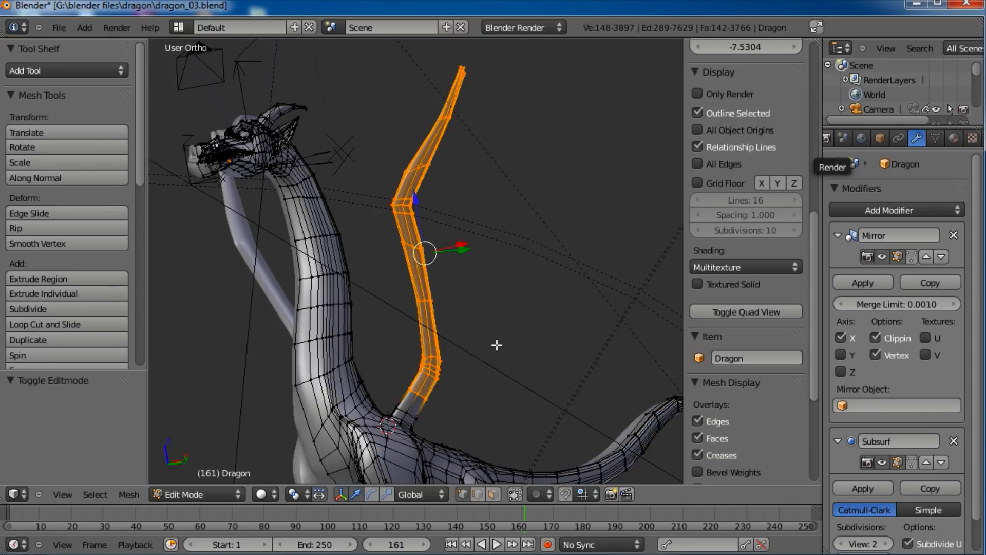
Step: Enable proportional editing and move the selected wing arm by -0.091 in X, -0.072 in Y and -0.188 in Z with a reduced influence radius
{"action": "key", "text": "o"}
{"action": "key", "text": "g"}
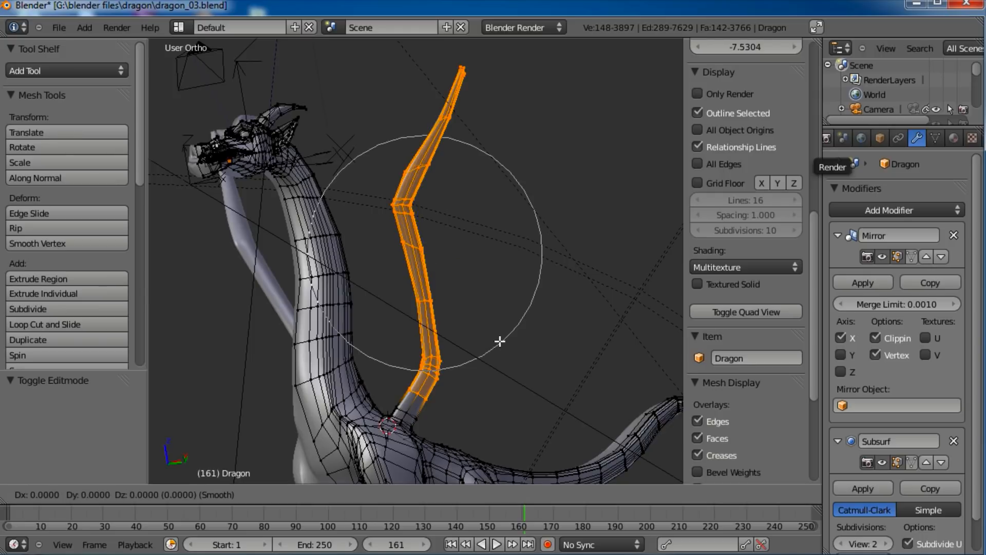
{"action": "scroll", "coordinate": [494, 347], "scroll_direction": "up", "scroll_amount": 10}
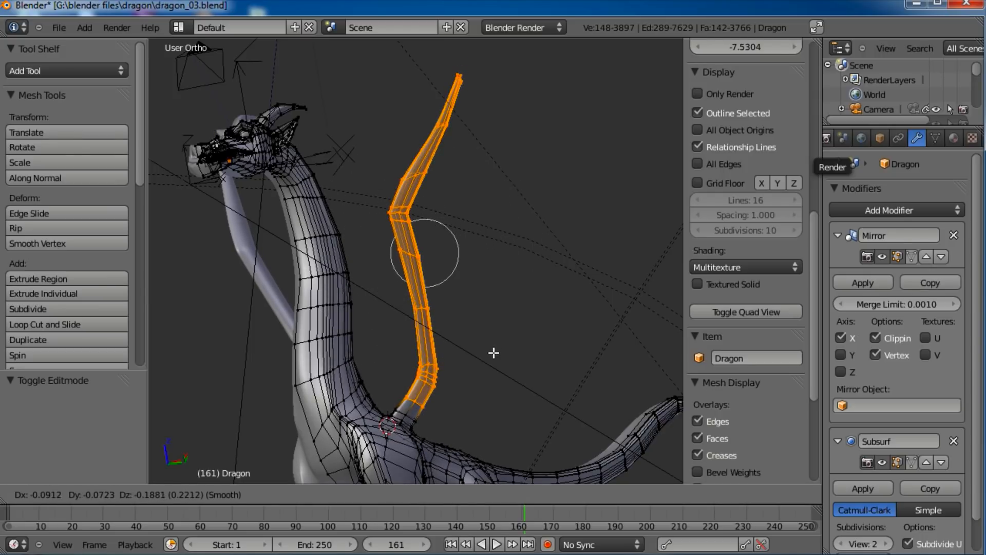
{"action": "left_click", "coordinate": [494, 352]}
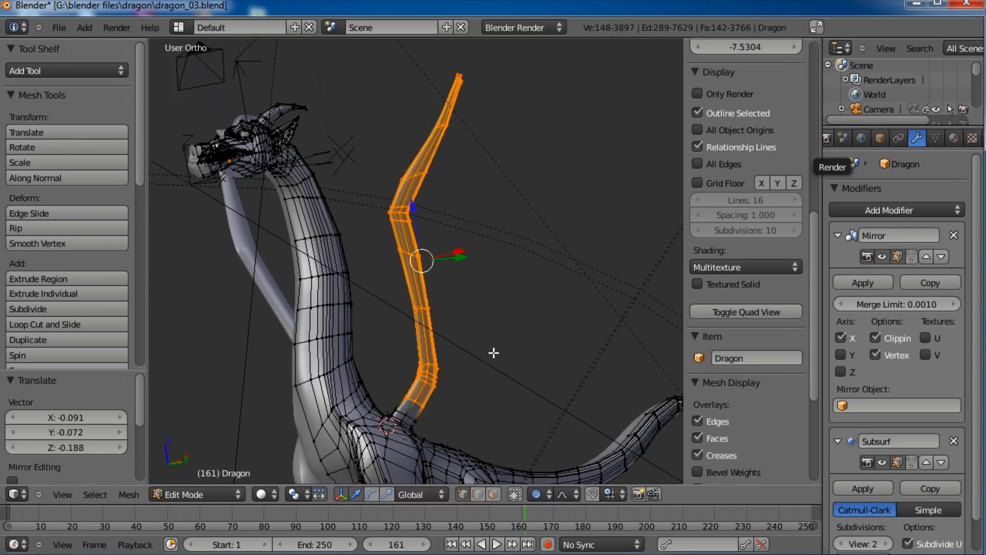
Step: Set the pivot point to the 3D cursor and scale the wing arm up to 1.749 in front view
{"action": "left_click", "coordinate": [300, 492]}
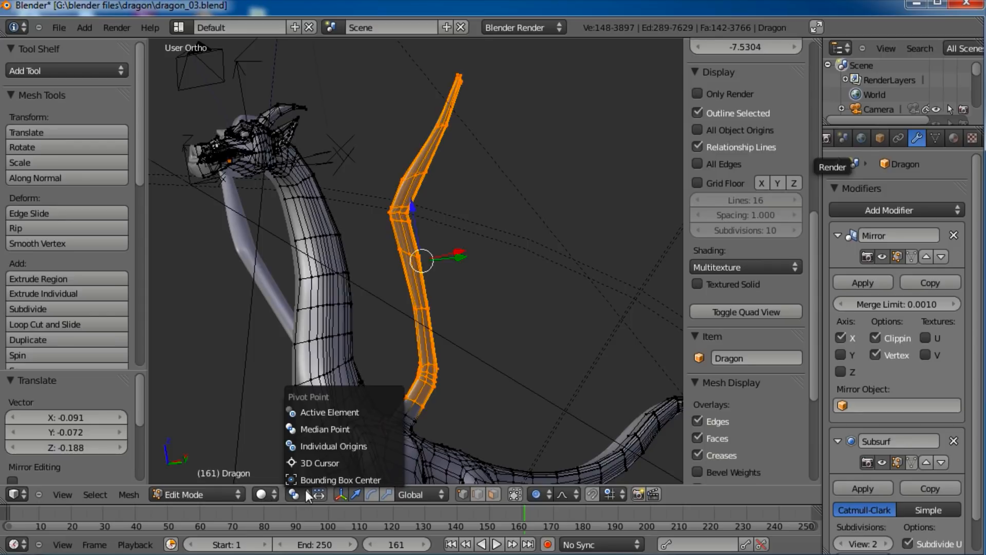
{"action": "left_click", "coordinate": [314, 463]}
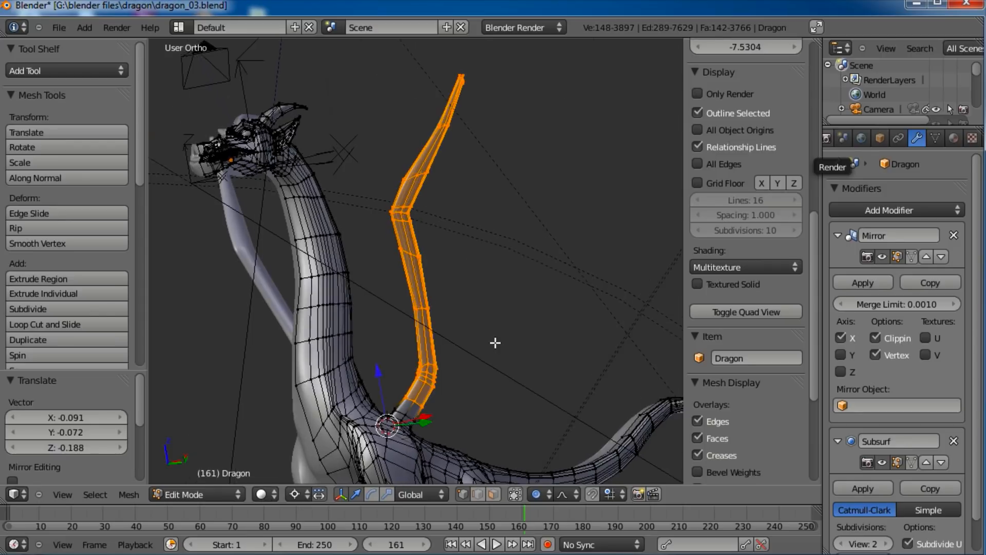
{"action": "key", "text": "KP_1"}
{"action": "key", "text": "s"}
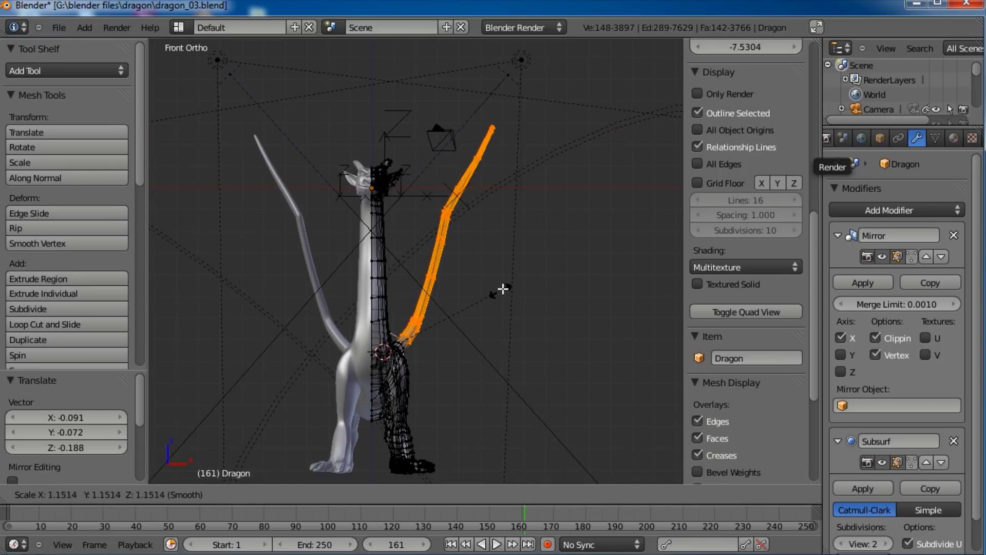
{"action": "left_click", "coordinate": [548, 260]}
Step: Shift the enlarged wing arm by -0.035 along Y in right side view
{"action": "middle_click_drag", "start_coordinate": [539, 297], "coordinate": [478, 257]}
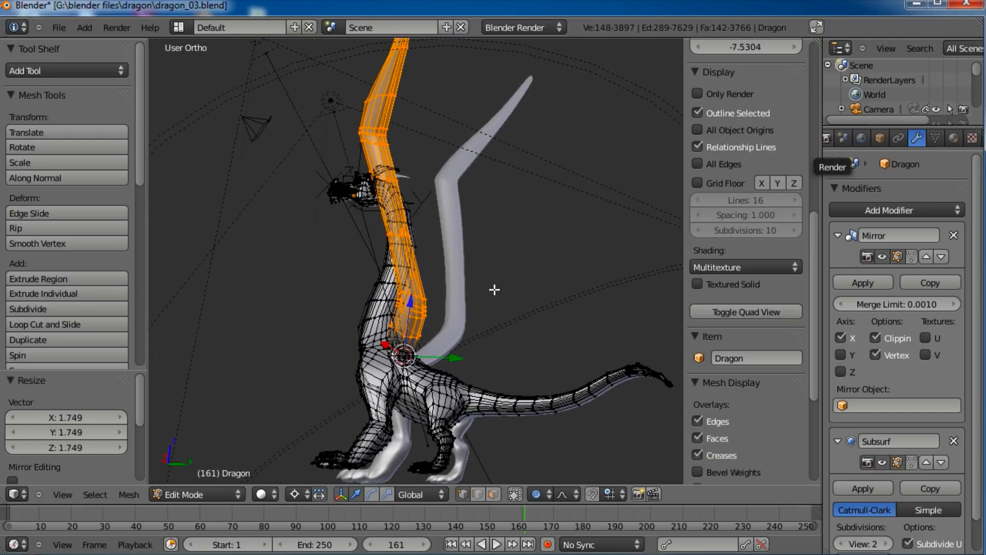
{"action": "key", "text": "KP_3"}
{"action": "key", "text": "g"}
{"action": "left_click", "coordinate": [456, 352]}
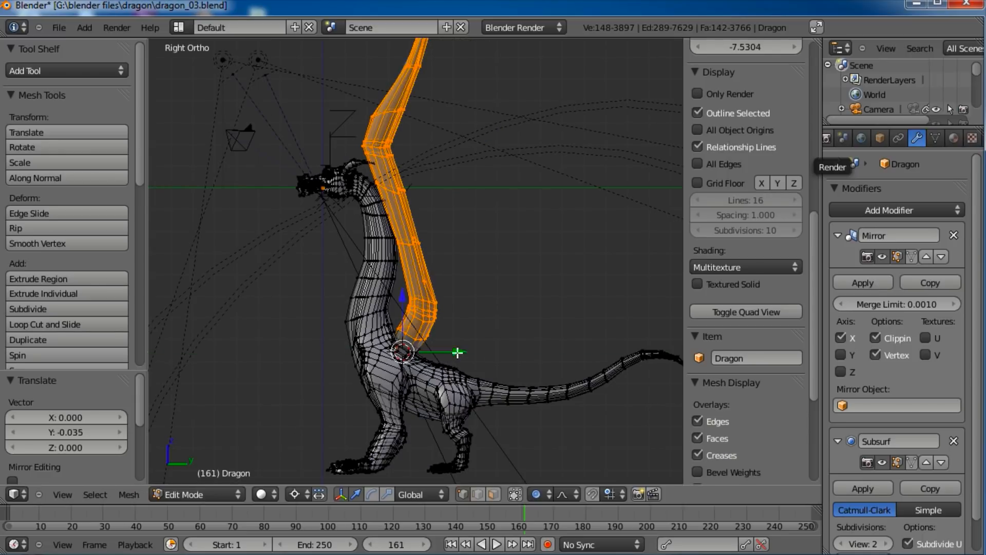
Step: Select the edge loops around the wing arm's base and scale them up to 1.353 with proportional editing
{"action": "scroll", "coordinate": [457, 352], "scroll_direction": "up", "scroll_amount": 4}
{"action": "middle_click_drag", "start_coordinate": [458, 353], "coordinate": [487, 257], "text": "shift"}
{"action": "scroll", "coordinate": [487, 257], "scroll_direction": "up", "scroll_amount": 4}
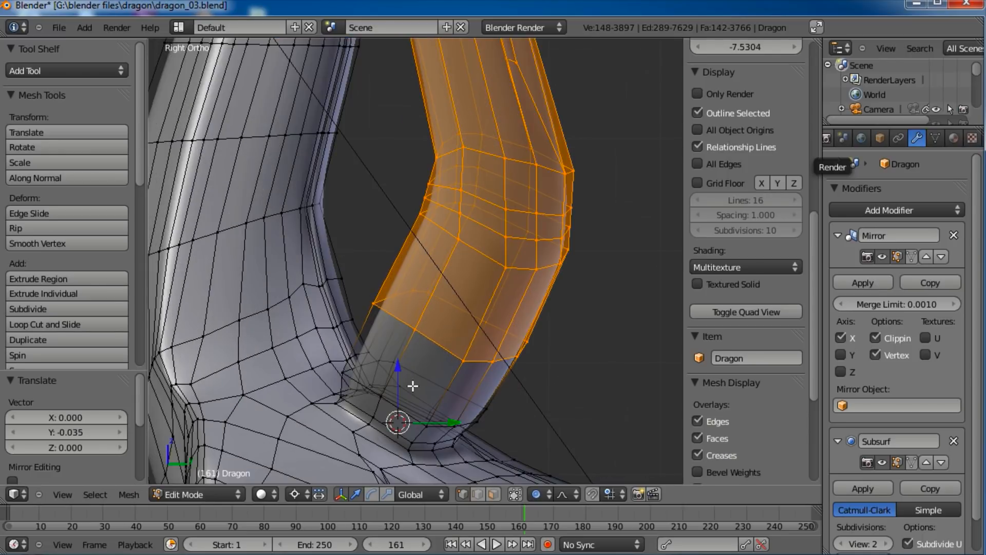
{"action": "right_click", "coordinate": [390, 421], "text": "alt"}
{"action": "key", "text": "s"}
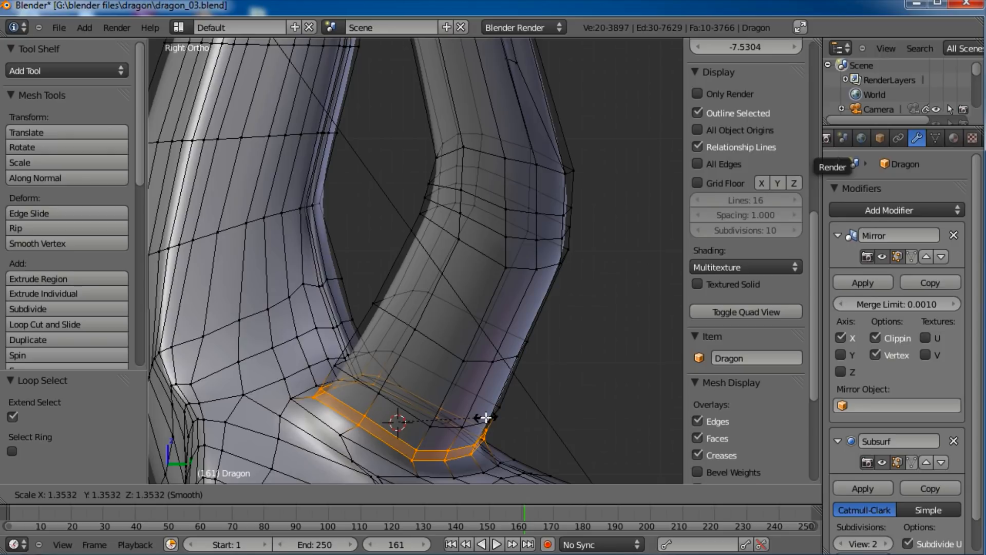
{"action": "scroll", "coordinate": [485, 418], "scroll_direction": "down", "scroll_amount": 2}
{"action": "left_click", "coordinate": [486, 418]}
{"action": "scroll", "coordinate": [471, 357], "scroll_direction": "down", "scroll_amount": 5}
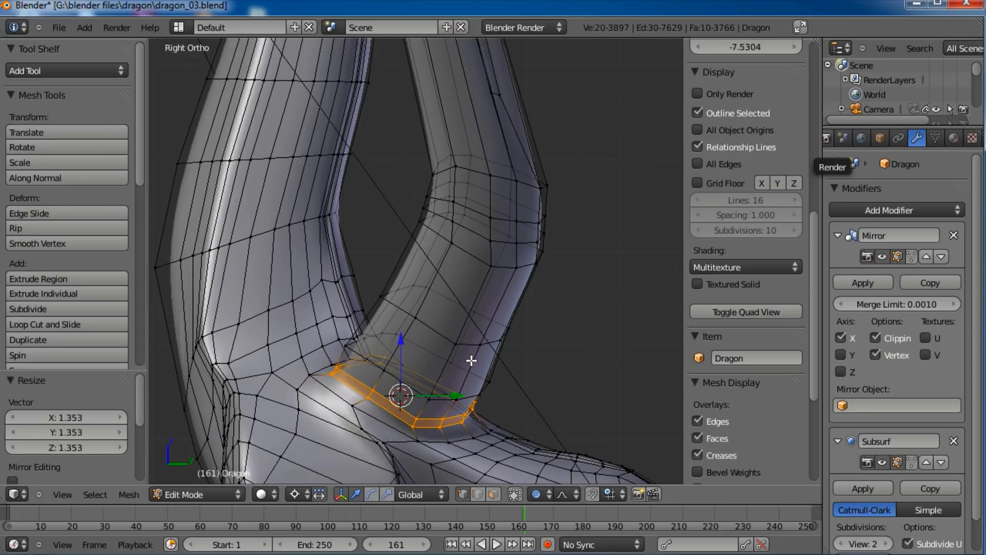
Step: Return to Object Mode and save the scene over dragon_03.blend
{"action": "key", "text": "Tab"}
{"action": "middle_click_drag", "start_coordinate": [504, 306], "coordinate": [371, 252]}
{"action": "scroll", "coordinate": [460, 344], "scroll_direction": "down", "scroll_amount": 4}
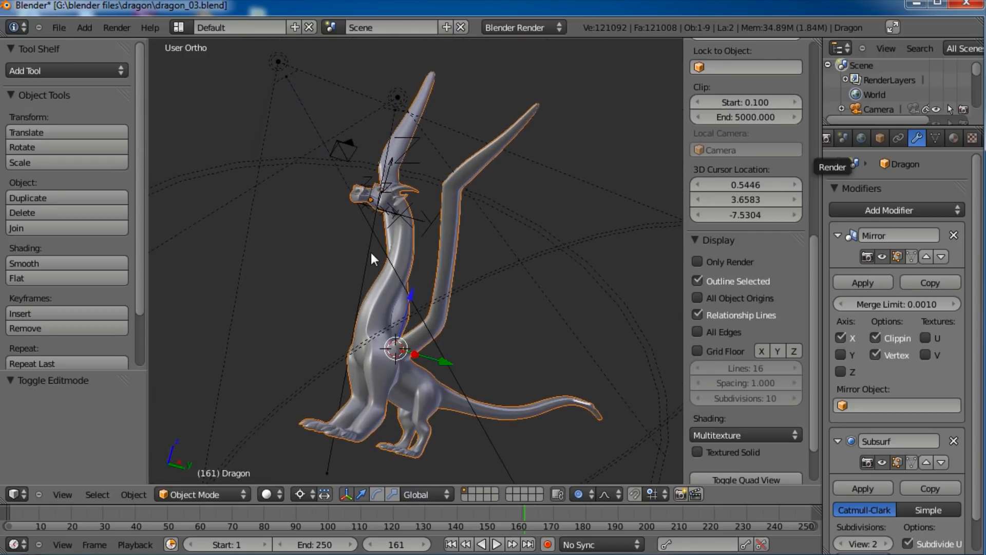
{"action": "scroll", "coordinate": [454, 242], "scroll_direction": "up", "scroll_amount": 3}
{"action": "middle_click_drag", "start_coordinate": [455, 239], "coordinate": [509, 298]}
{"action": "key", "text": "ctrl+s"}
{"action": "left_click", "coordinate": [498, 306]}
{"action": "middle_click_drag", "start_coordinate": [451, 334], "coordinate": [348, 325]}
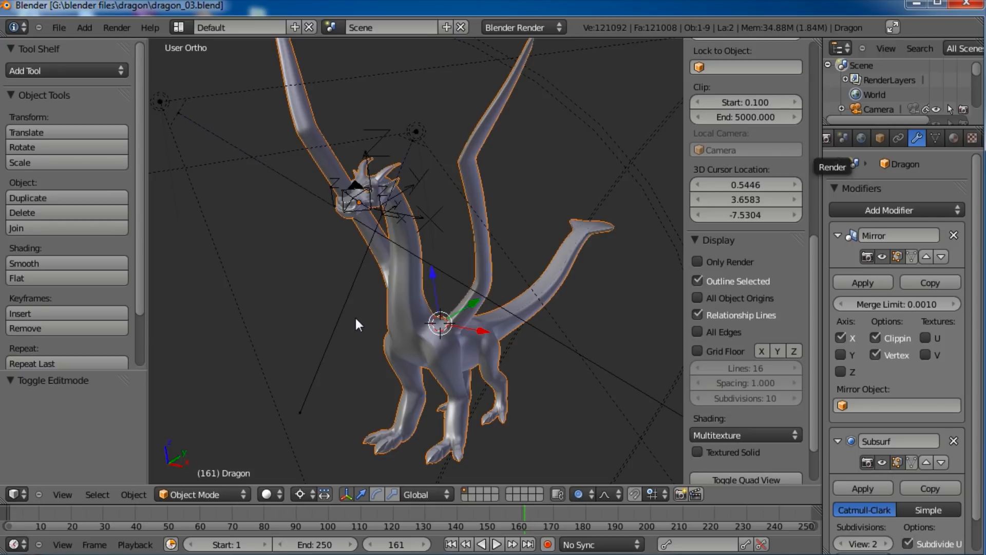
Step: Enter Edit Mode in front view and add the dragon's whole head, including horn and ear, to the selection with box selection
{"action": "key", "text": "KP_3"}
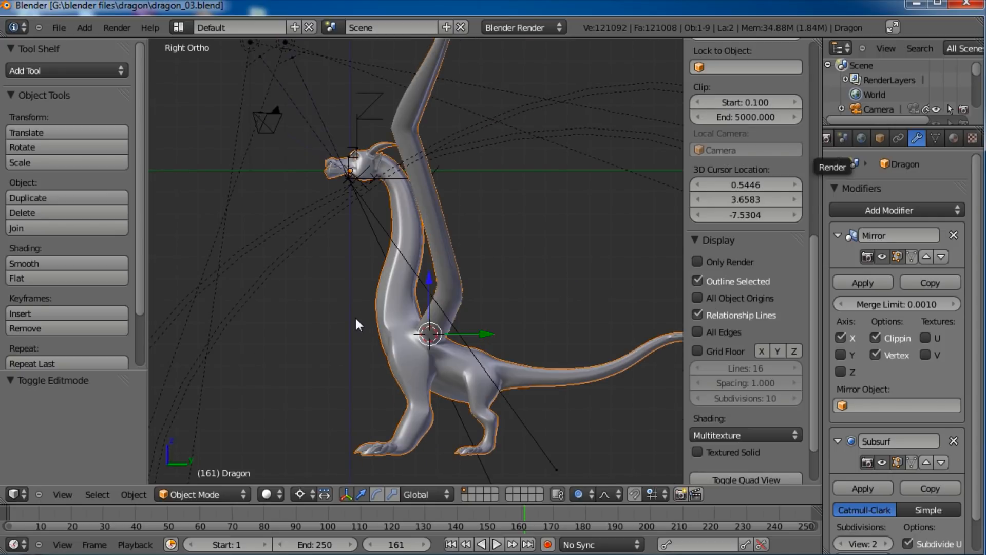
{"action": "scroll", "coordinate": [366, 207], "scroll_direction": "up", "scroll_amount": 3}
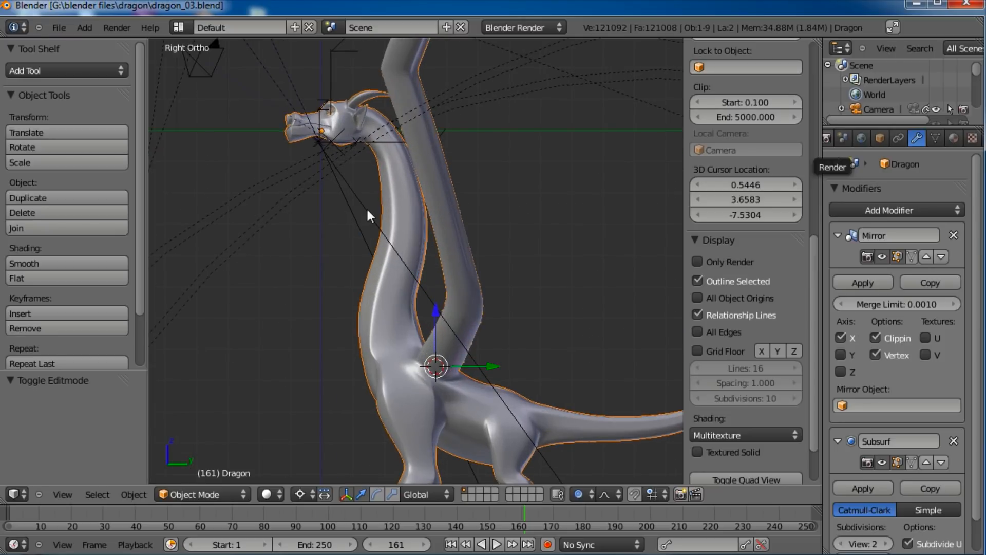
{"action": "middle_click_drag", "start_coordinate": [352, 249], "coordinate": [419, 263]}
{"action": "key", "text": "KP_1"}
{"action": "key", "text": "Tab"}
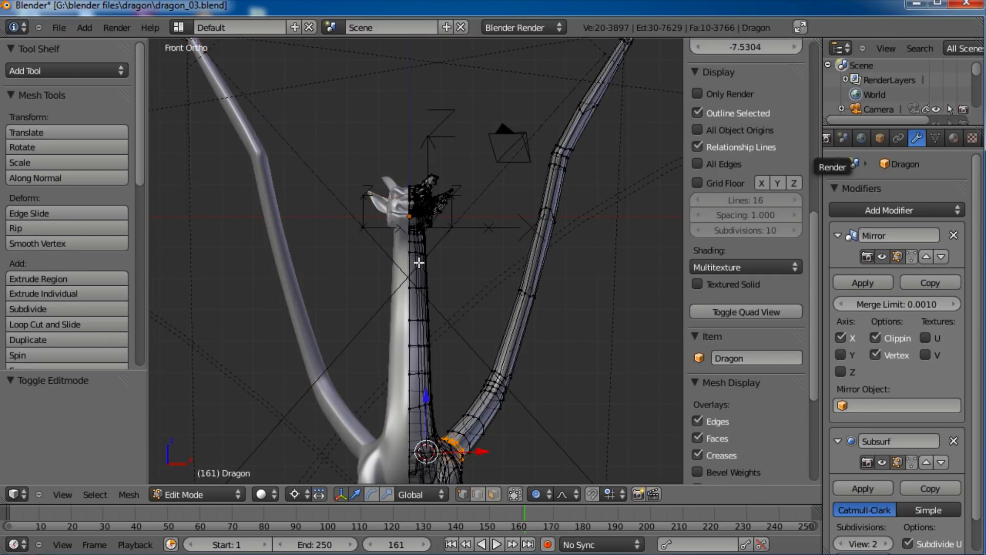
{"action": "scroll", "coordinate": [419, 260], "scroll_direction": "up", "scroll_amount": 3}
{"action": "middle_click_drag", "start_coordinate": [447, 214], "coordinate": [455, 285], "text": "shift"}
{"action": "scroll", "coordinate": [454, 284], "scroll_direction": "up", "scroll_amount": 2}
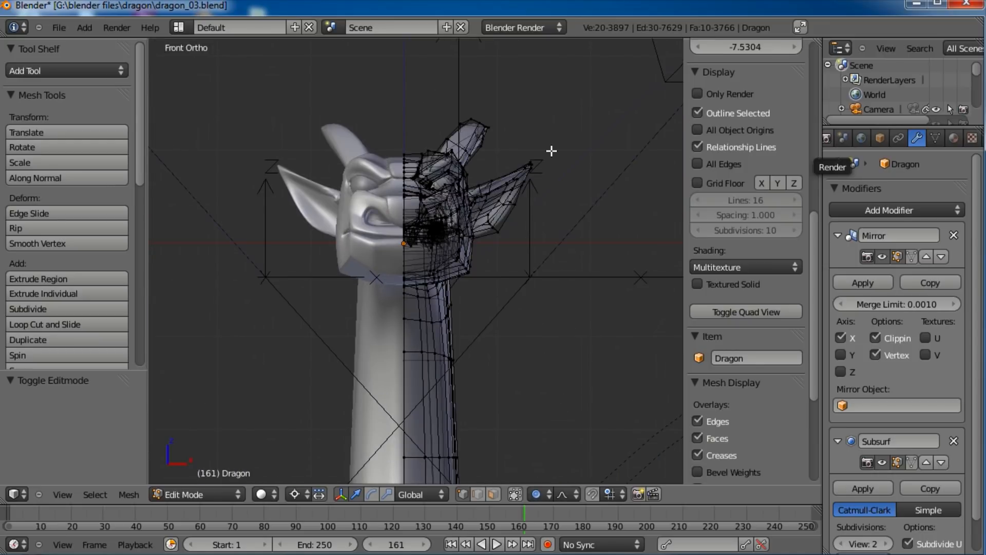
{"action": "left_click_drag", "start_coordinate": [565, 97], "coordinate": [522, 164]}
{"action": "left_click_drag", "start_coordinate": [438, 244], "coordinate": [390, 301]}
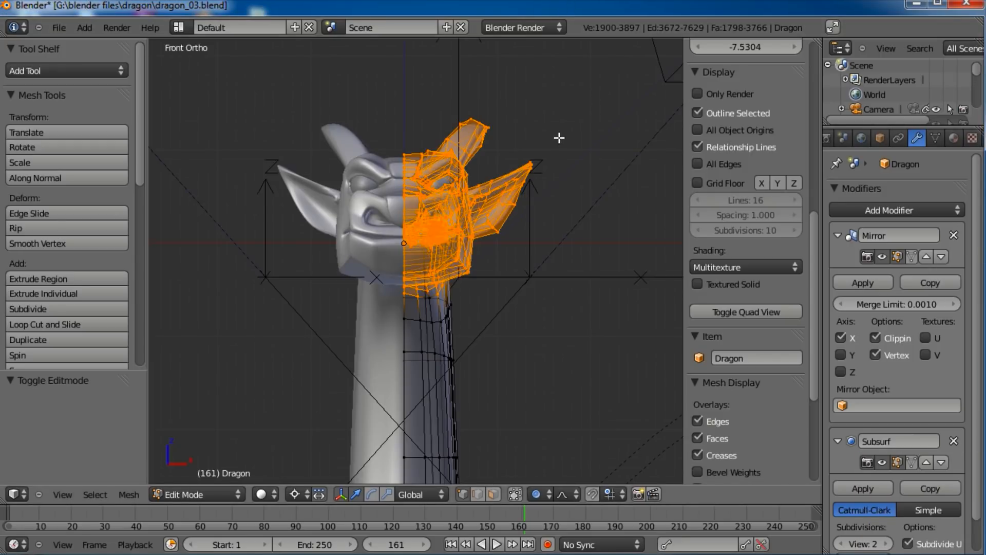
Step: Deselect the upper neck's edge loops in right side view so the selection ends just behind the ear
{"action": "key", "text": "KP_3"}
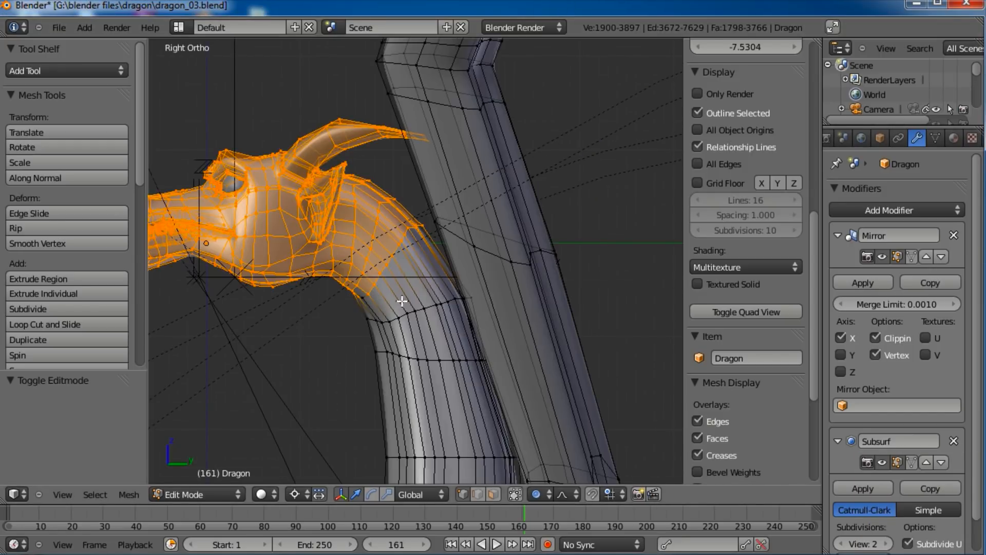
{"action": "right_click", "coordinate": [386, 236], "text": "alt+shift"}
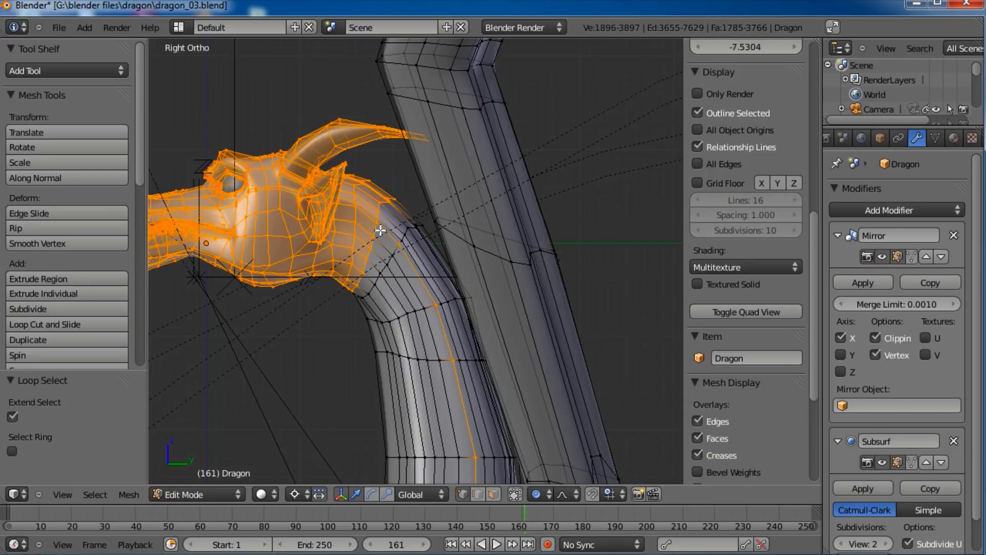
{"action": "right_click", "coordinate": [374, 229], "text": "alt"}
{"action": "key", "text": "ctrl+z"}
{"action": "right_click", "coordinate": [373, 229], "text": "alt+shift"}
{"action": "right_click", "coordinate": [357, 227], "text": "alt+shift"}
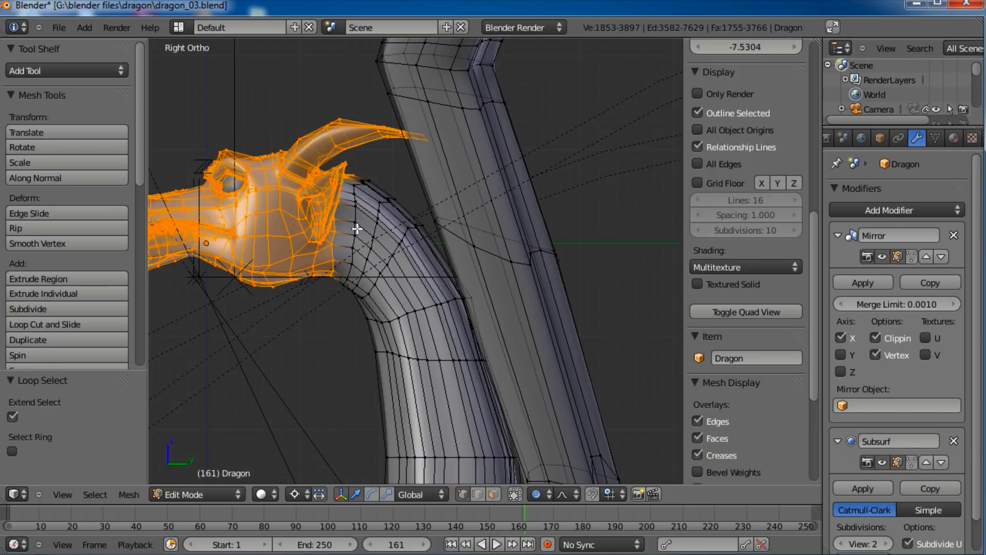
Step: Place the 3D cursor on the centre line where the head meets the neck, using top and right side views
{"action": "scroll", "coordinate": [357, 228], "scroll_direction": "down", "scroll_amount": 4}
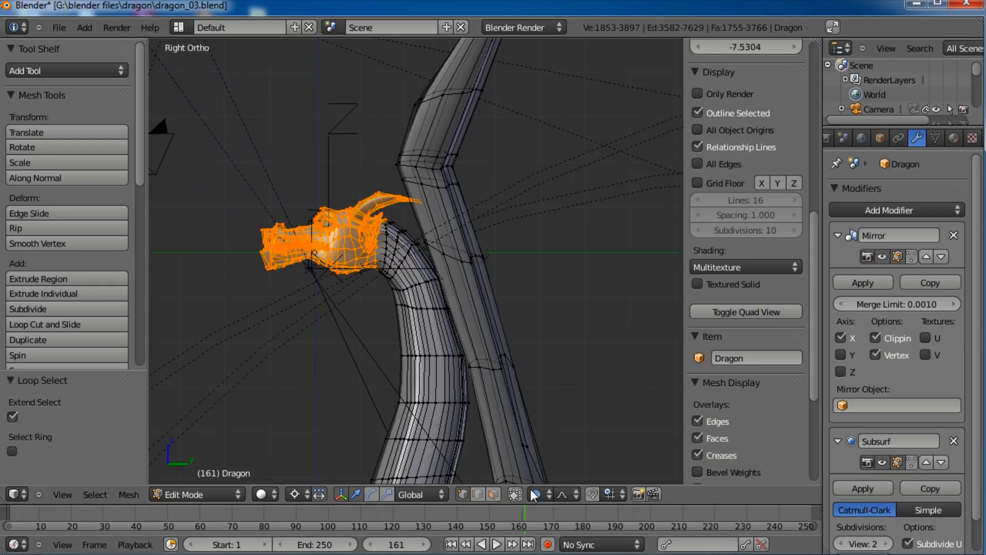
{"action": "middle_click_drag", "start_coordinate": [333, 296], "coordinate": [480, 380]}
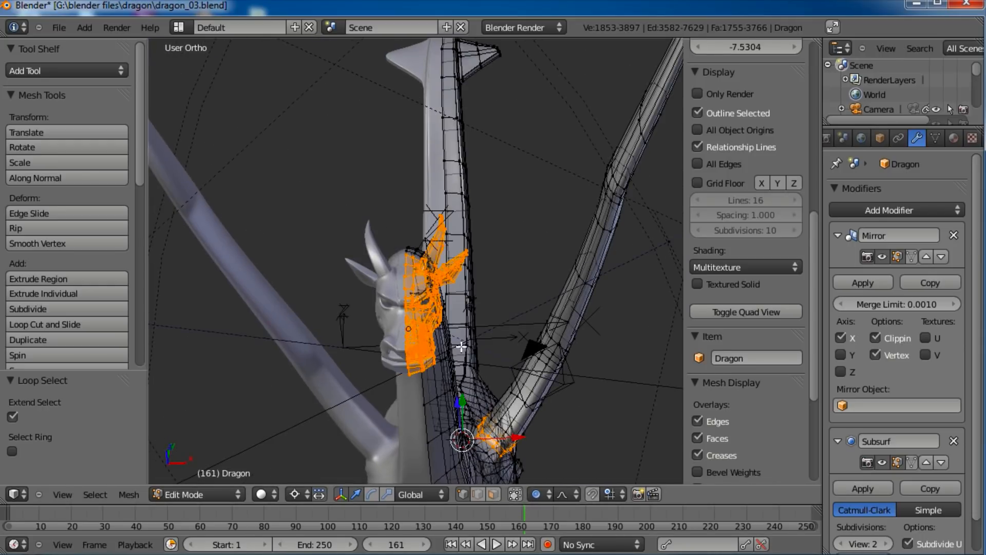
{"action": "key", "text": "KP_7"}
{"action": "scroll", "coordinate": [461, 347], "scroll_direction": "up", "scroll_amount": 1}
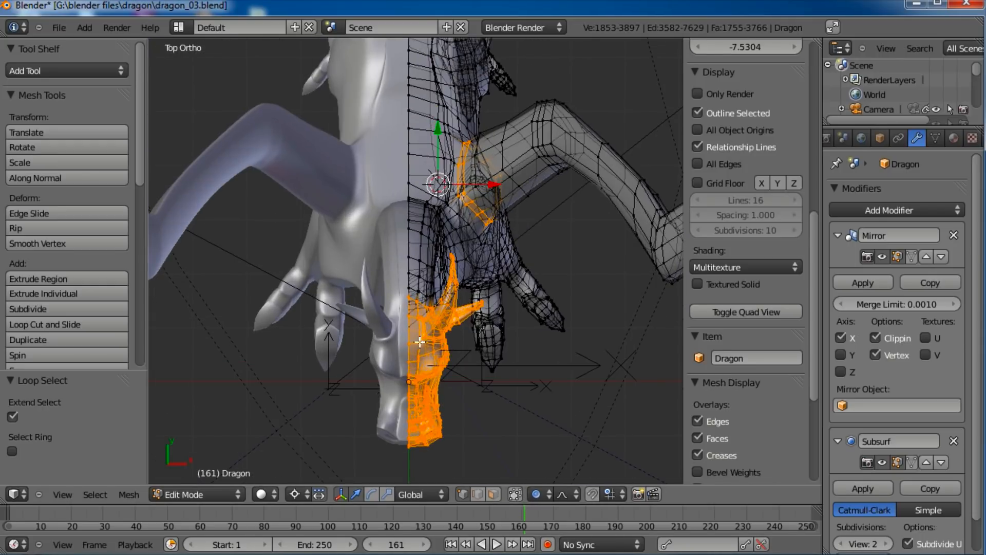
{"action": "left_click", "coordinate": [409, 315]}
{"action": "key", "text": "KP_3"}
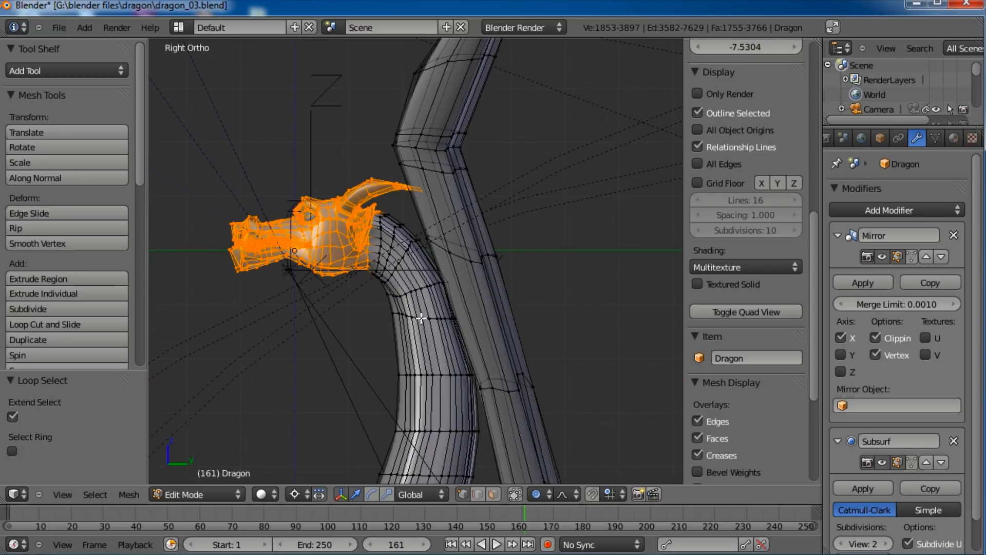
{"action": "left_click", "coordinate": [375, 241]}
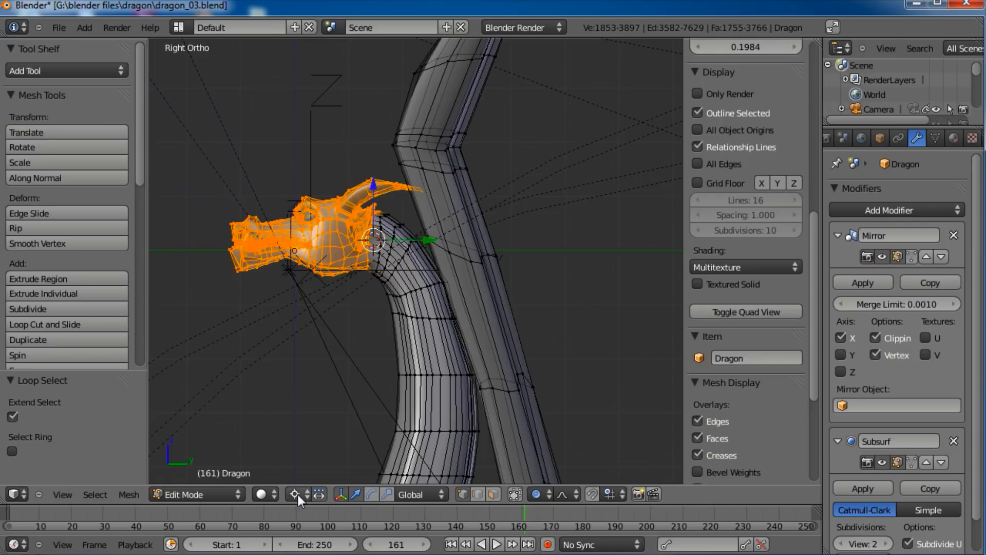
Step: Try scaling the current selection up to 1.304 about the 3D cursor with a wider influence radius, and undo it
{"action": "key", "text": "s"}
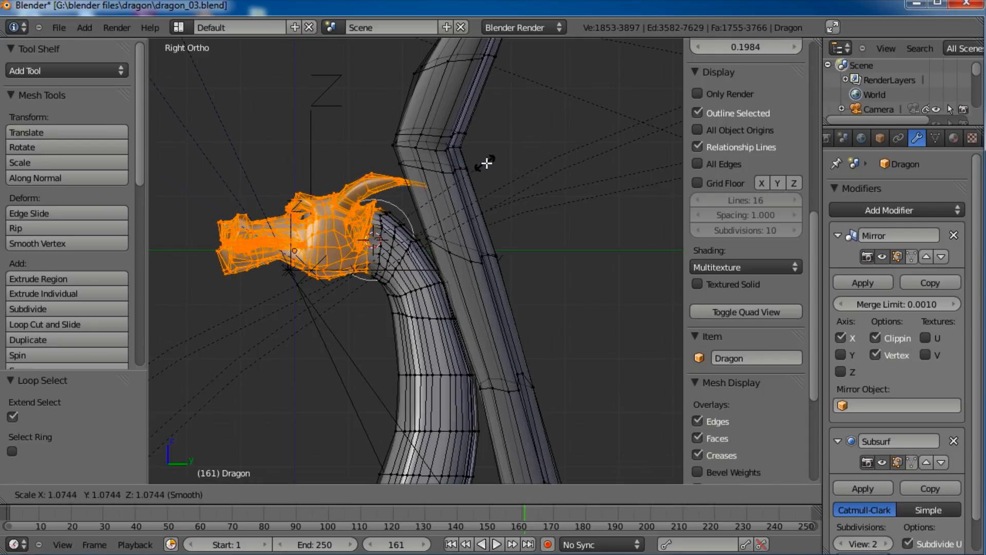
{"action": "scroll", "coordinate": [494, 163], "scroll_direction": "down", "scroll_amount": 5}
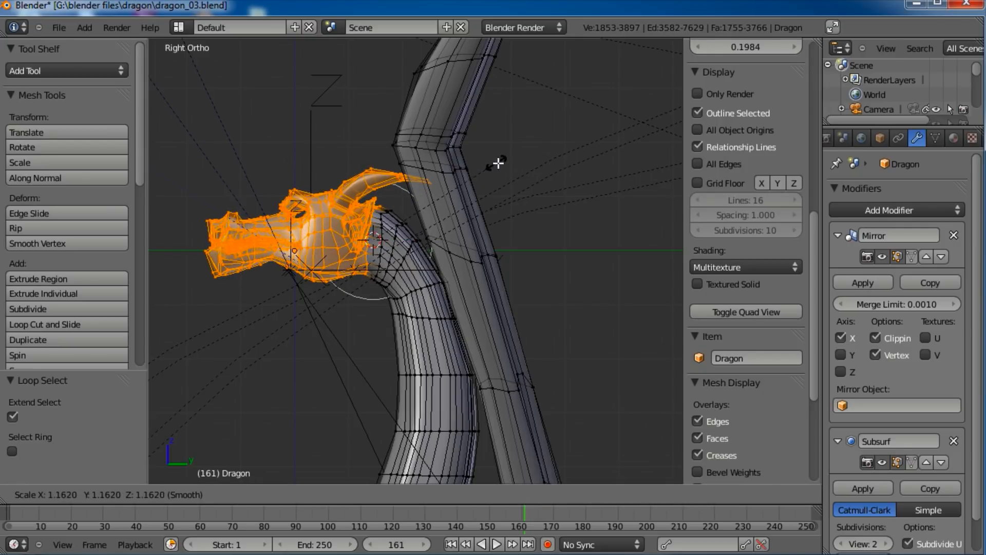
{"action": "scroll", "coordinate": [500, 167], "scroll_direction": "down", "scroll_amount": 2}
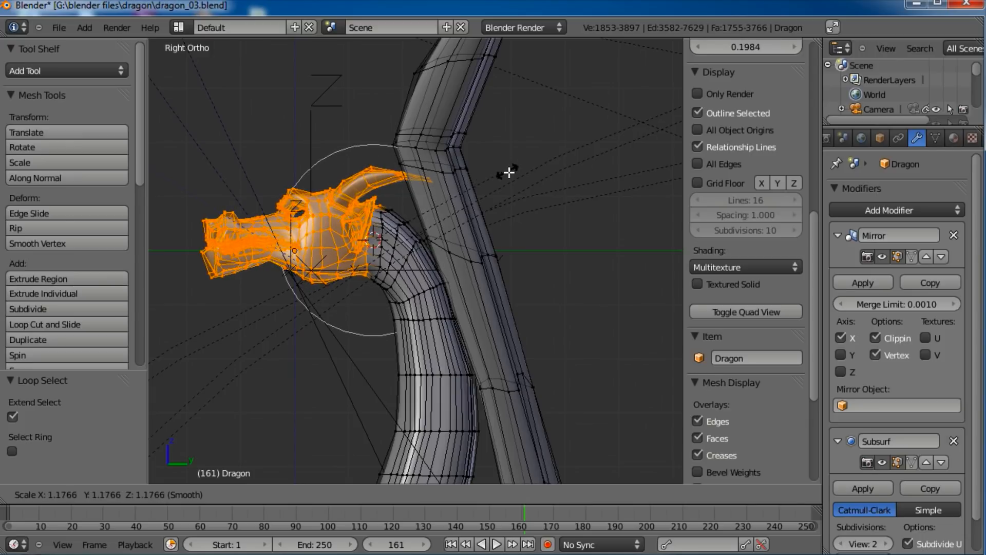
{"action": "left_click", "coordinate": [523, 173]}
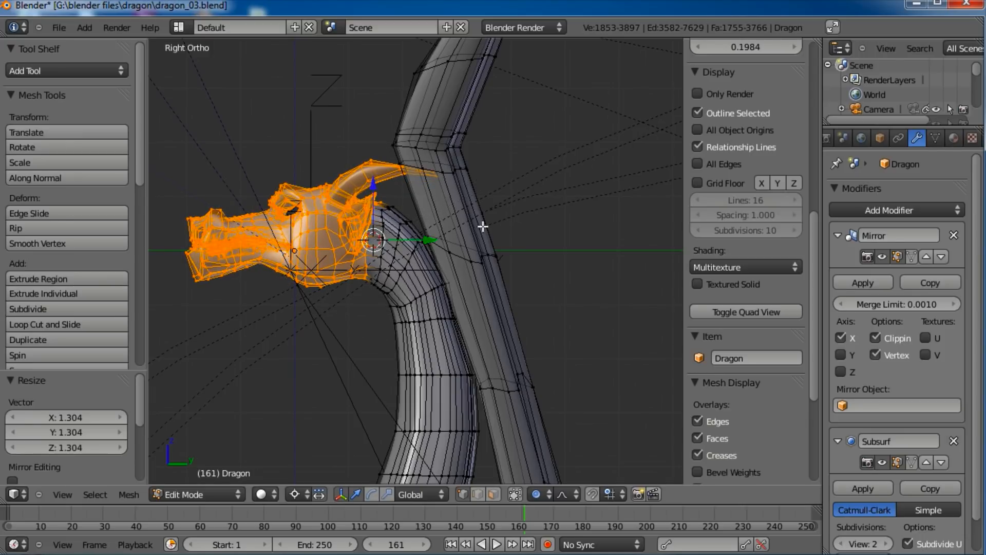
{"action": "scroll", "coordinate": [479, 231], "scroll_direction": "down", "scroll_amount": 4}
{"action": "middle_click_drag", "start_coordinate": [533, 318], "coordinate": [518, 235], "text": "shift"}
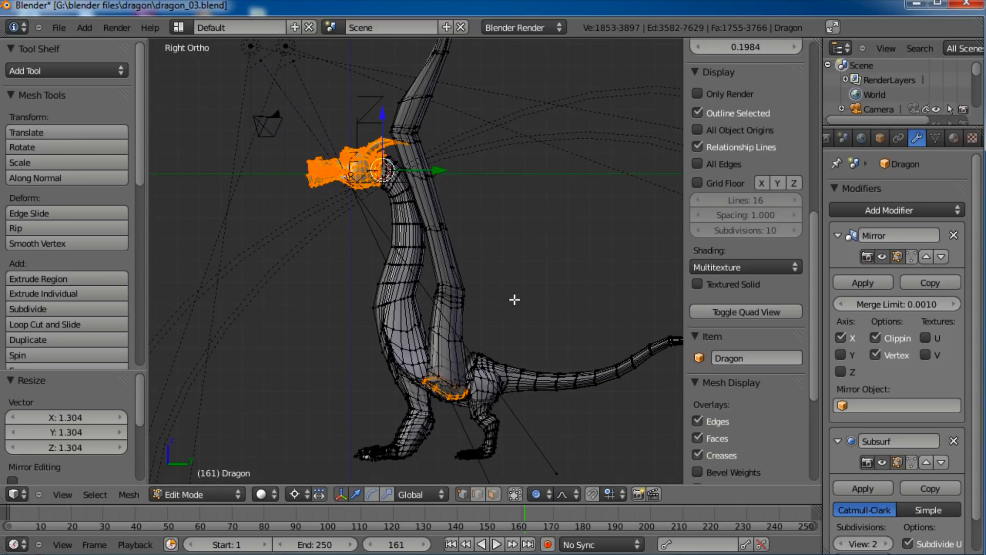
{"action": "key", "text": "ctrl+z"}
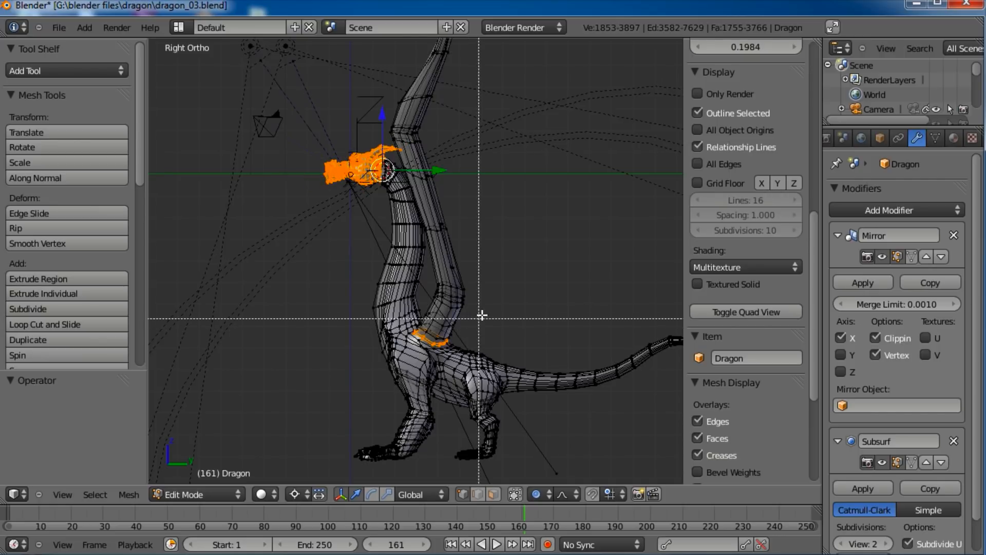
Step: Remove the wing base loops from the selection, keeping only the head selected
{"action": "middle_click_drag", "start_coordinate": [429, 348], "coordinate": [402, 360]}
{"action": "scroll", "coordinate": [429, 186], "scroll_direction": "up", "scroll_amount": 3}
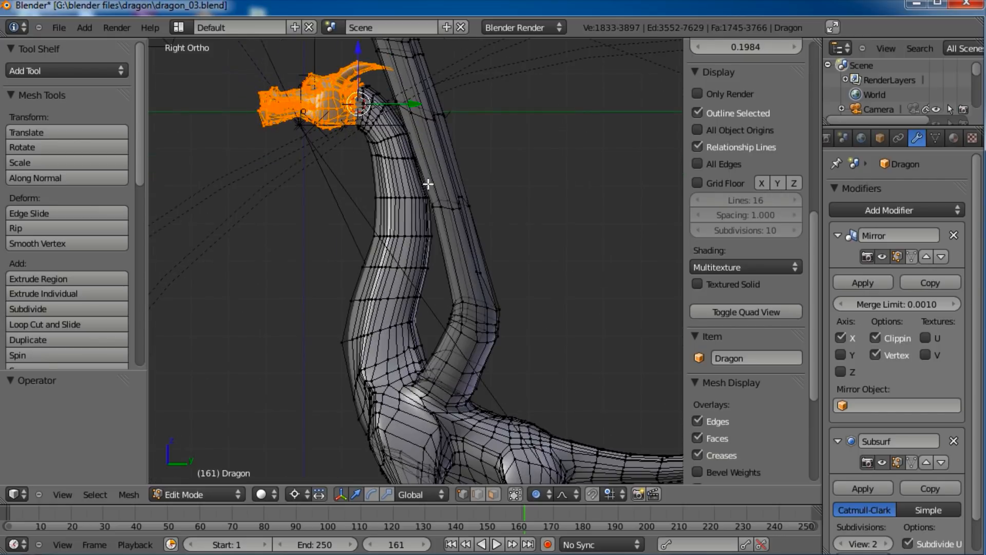
{"action": "middle_click_drag", "start_coordinate": [428, 183], "coordinate": [433, 196], "text": "shift"}
Step: Try scaling the head by 1.326 in X and 1.322 in Y and Z, and inspect the dragon in Object Mode
{"action": "key", "text": "s"}
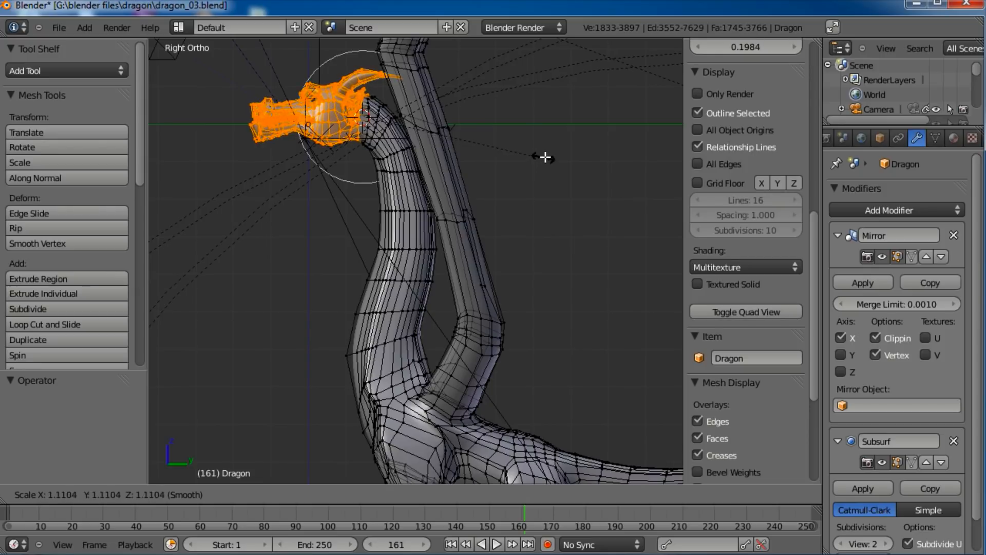
{"action": "left_click", "coordinate": [575, 133]}
{"action": "scroll", "coordinate": [480, 248], "scroll_direction": "down", "scroll_amount": 4}
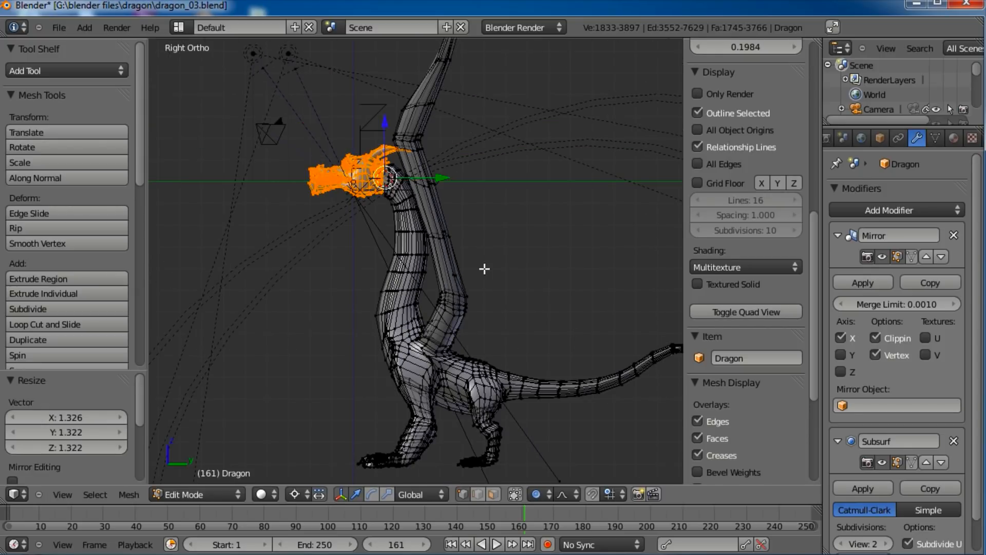
{"action": "middle_click_drag", "start_coordinate": [485, 268], "coordinate": [488, 248], "text": "shift"}
{"action": "key", "text": "Tab"}
{"action": "middle_click_drag", "start_coordinate": [360, 246], "coordinate": [579, 288]}
{"action": "key", "text": "a"}
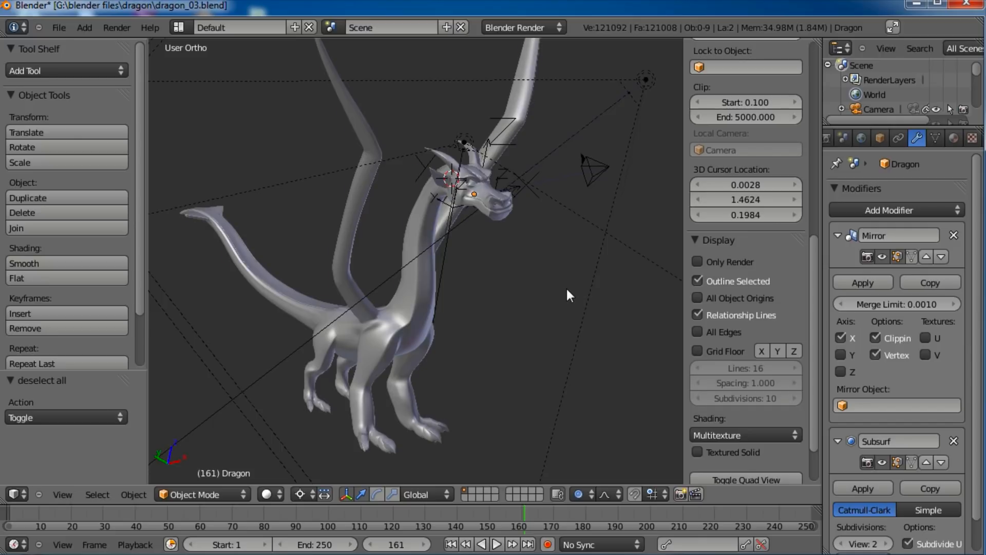
Step: Compare the head sizes by undoing and redoing, and undo the head enlargement in Edit Mode
{"action": "key", "text": "ctrl+z"}
{"action": "key", "text": "ctrl+z"}
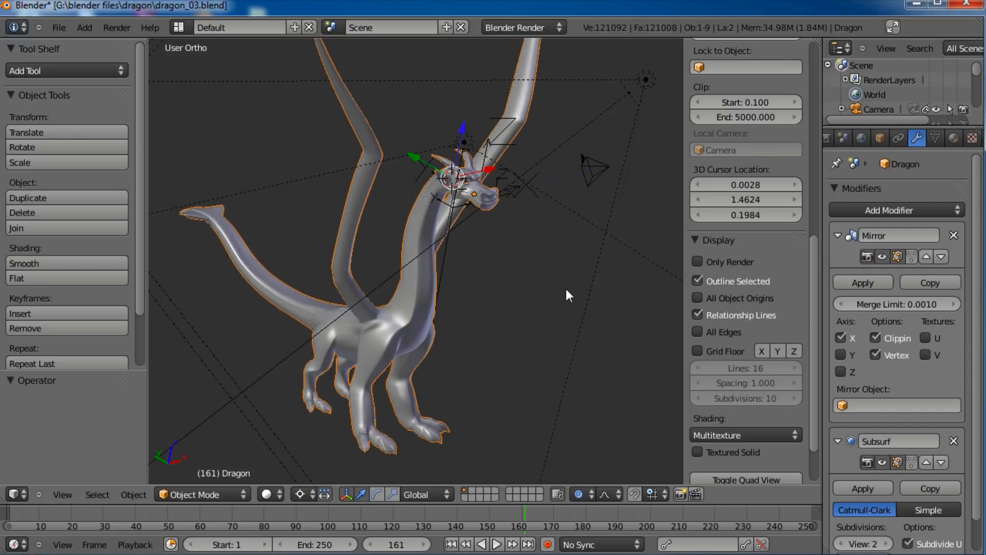
{"action": "key", "text": "ctrl+shift+z"}
{"action": "scroll", "coordinate": [496, 234], "scroll_direction": "up", "scroll_amount": 3}
{"action": "scroll", "coordinate": [506, 264], "scroll_direction": "up", "scroll_amount": 2}
{"action": "key", "text": "Tab"}
{"action": "middle_click_drag", "start_coordinate": [565, 259], "coordinate": [434, 274]}
{"action": "key", "text": "ctrl+z"}
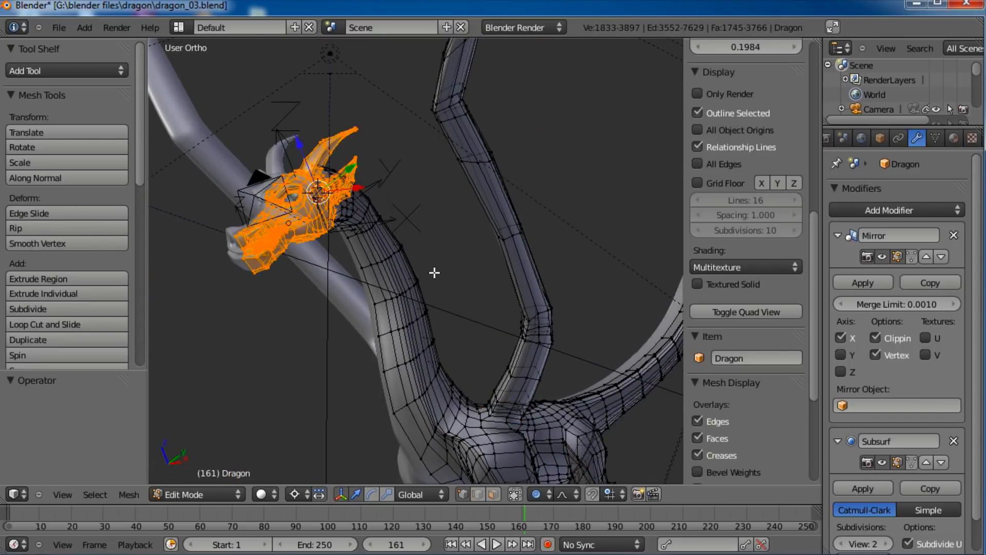
Step: Try scaling the head up to about 1.11, inspect its proportions in Object Mode, and undo the enlargement
{"action": "key", "text": "s"}
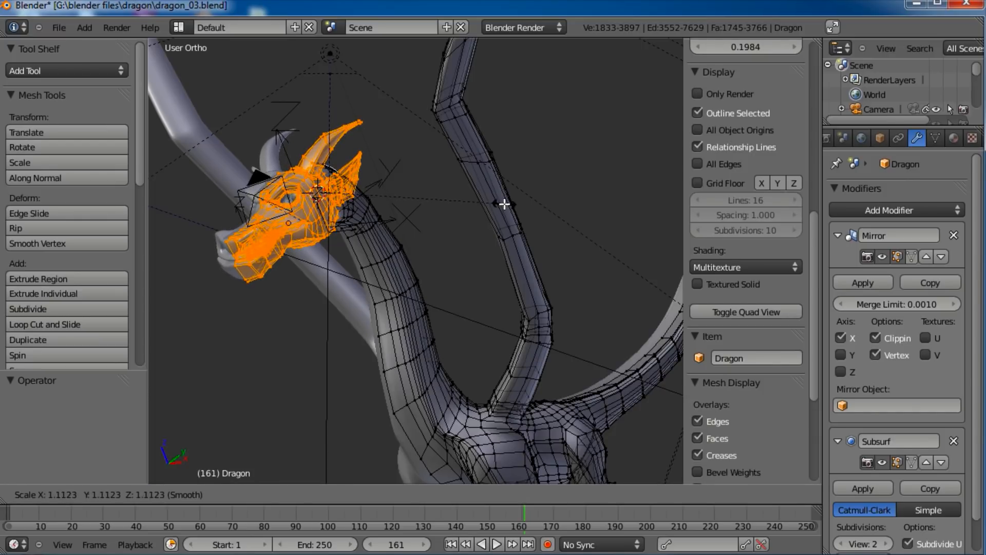
{"action": "key", "text": "Return"}
{"action": "key", "text": "Tab"}
{"action": "scroll", "coordinate": [366, 290], "scroll_direction": "down", "scroll_amount": 5}
{"action": "middle_click_drag", "start_coordinate": [365, 287], "coordinate": [494, 297]}
{"action": "key", "text": "a"}
{"action": "scroll", "coordinate": [494, 297], "scroll_direction": "up", "scroll_amount": 6}
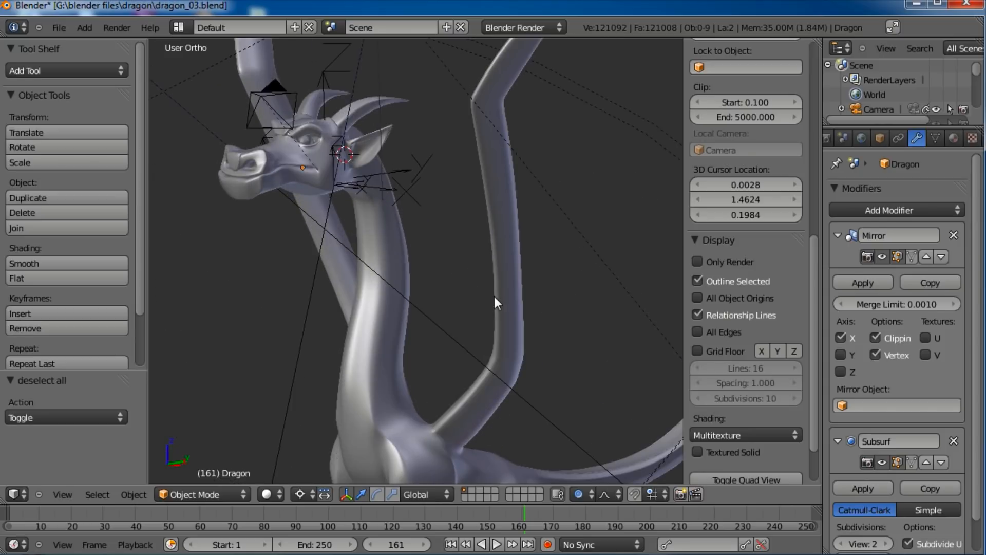
{"action": "middle_click_drag", "start_coordinate": [451, 261], "coordinate": [516, 325], "text": "shift"}
{"action": "key", "text": "Tab"}
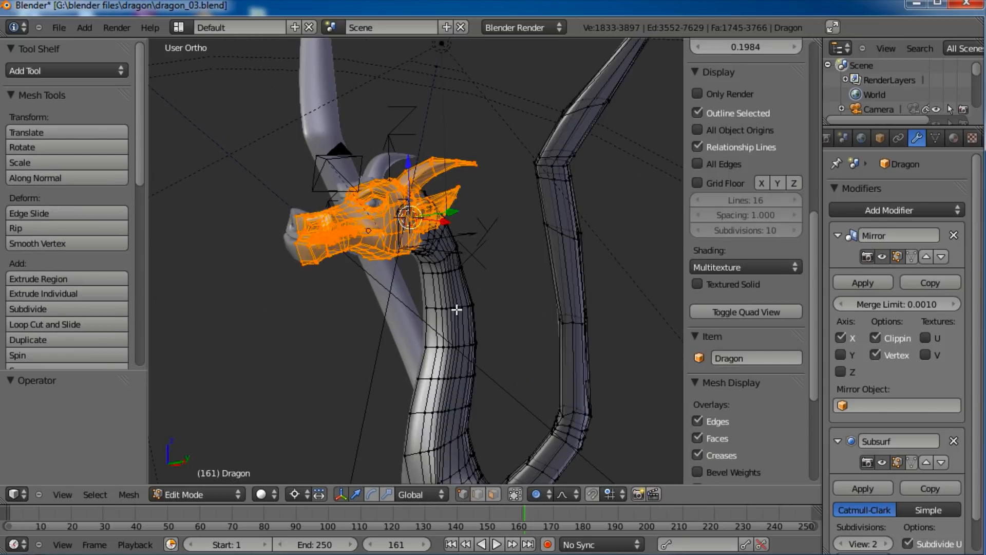
{"action": "key", "text": "ctrl+z"}
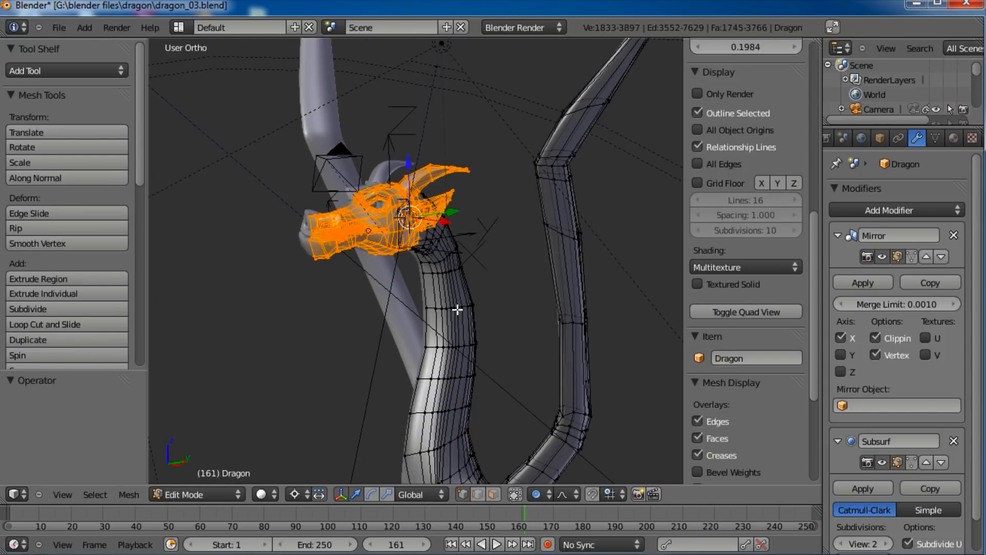
Step: Scale the head by 1.101 in X and 1.095 in Y and Z about the 3D cursor
{"action": "key", "text": "s"}
{"action": "left_click", "coordinate": [522, 240]}
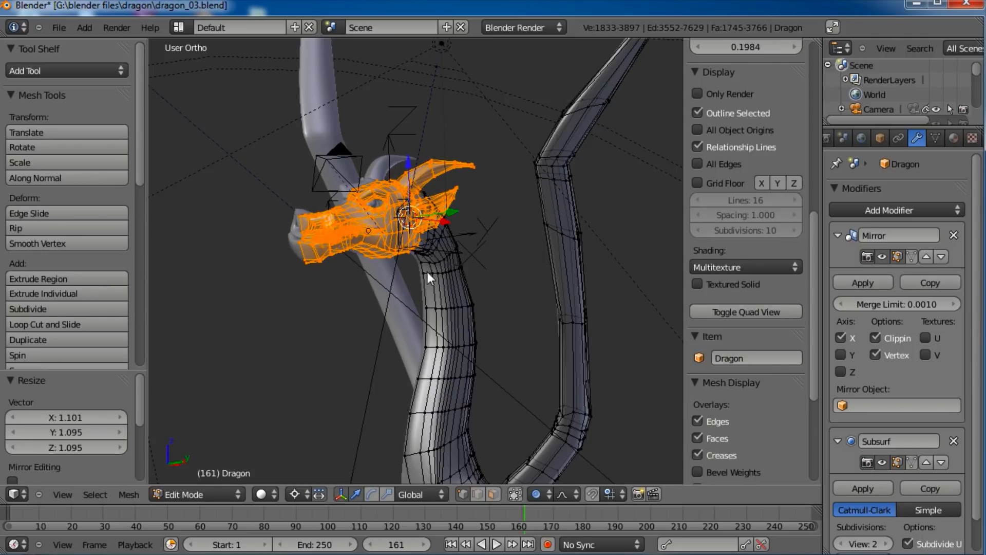
Step: Return to Object Mode, face the dragon's head and show the dragon in wireframe
{"action": "key", "text": "Tab"}
{"action": "scroll", "coordinate": [427, 272], "scroll_direction": "down", "scroll_amount": 5}
{"action": "middle_click_drag", "start_coordinate": [426, 272], "coordinate": [467, 312]}
{"action": "scroll", "coordinate": [463, 313], "scroll_direction": "up", "scroll_amount": 4}
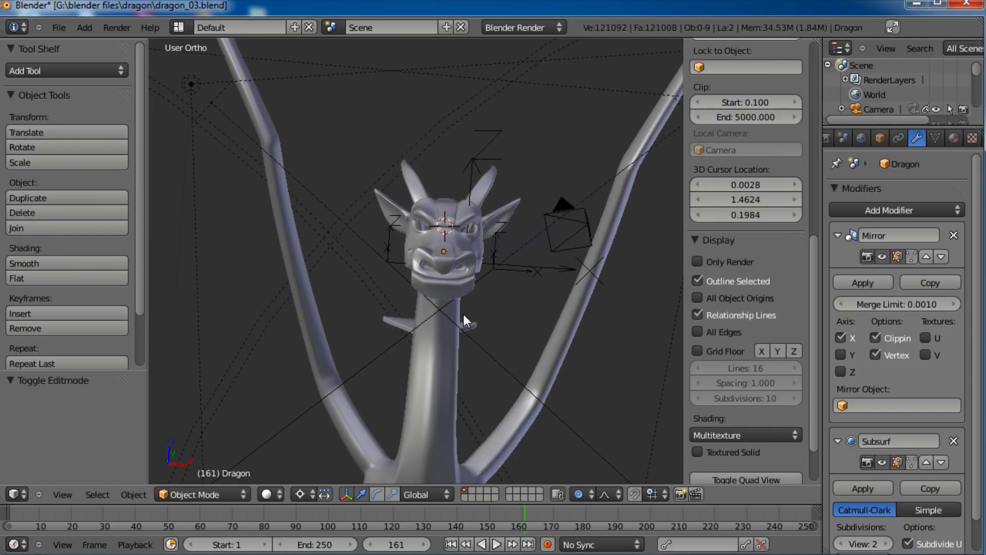
{"action": "right_click", "coordinate": [430, 227]}
{"action": "key", "text": "z"}
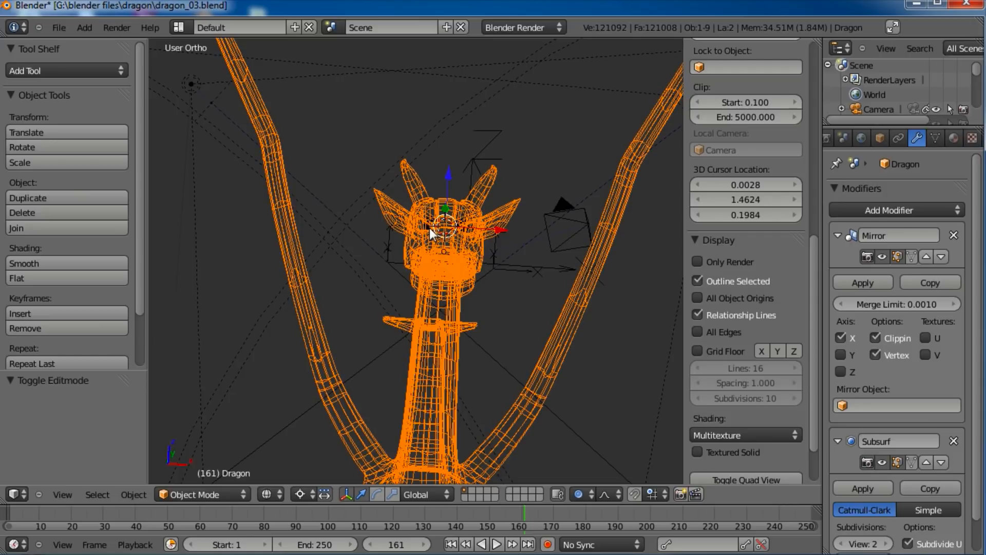
Step: Select both eyeballs, scale them by 1.647 about the 3D cursor, and restore solid shading
{"action": "scroll", "coordinate": [430, 228], "scroll_direction": "up", "scroll_amount": 4}
{"action": "right_click", "coordinate": [452, 168]}
{"action": "right_click", "coordinate": [531, 175], "text": "shift"}
{"action": "key", "text": "s"}
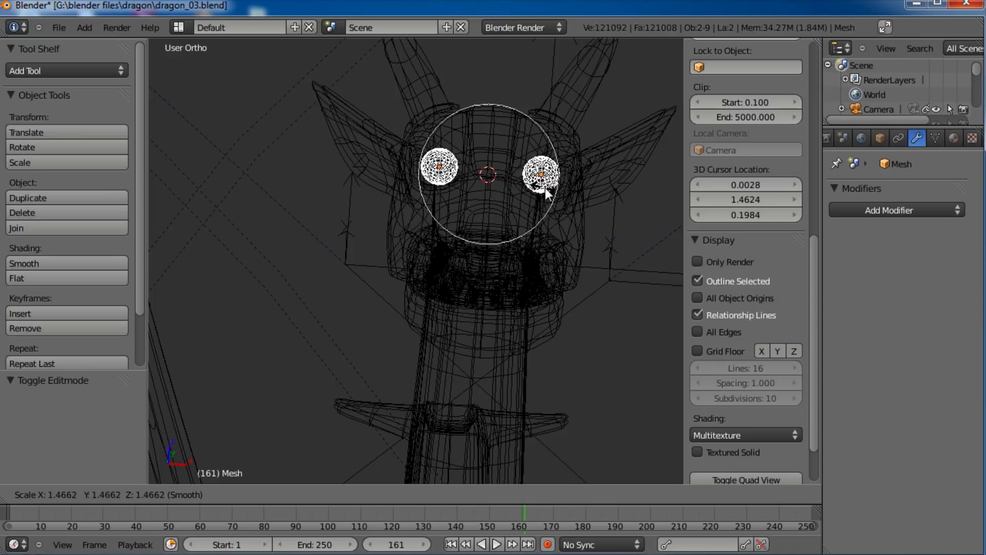
{"action": "left_click", "coordinate": [572, 191]}
{"action": "key", "text": "x"}
{"action": "right_click", "coordinate": [566, 191]}
{"action": "key", "text": "z"}
{"action": "middle_click_drag", "start_coordinate": [588, 264], "coordinate": [522, 238]}
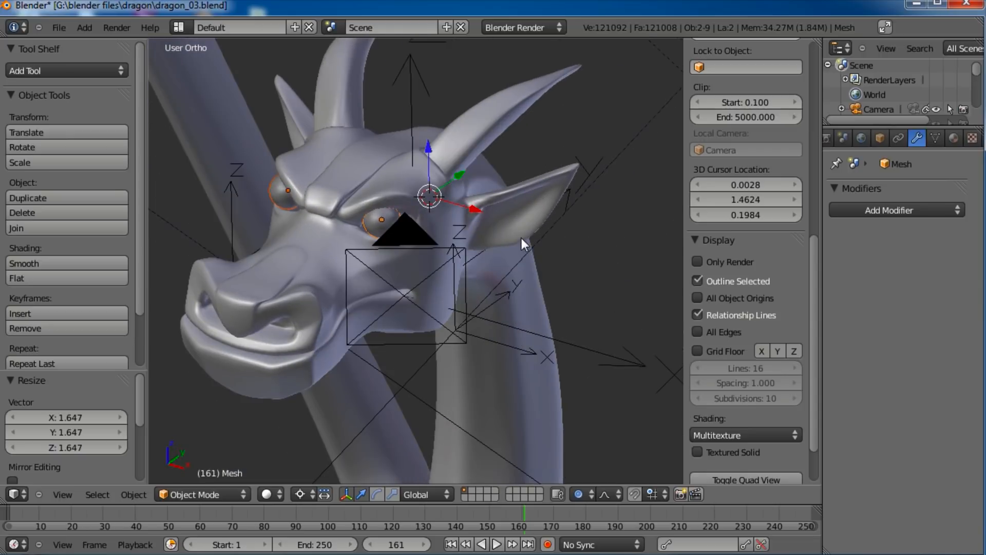
Step: Set the pivot point to Median Point and try scaling the two eyeballs about it
{"action": "left_click", "coordinate": [295, 494]}
{"action": "left_click", "coordinate": [323, 462]}
{"action": "left_click", "coordinate": [302, 495]}
{"action": "left_click", "coordinate": [312, 427]}
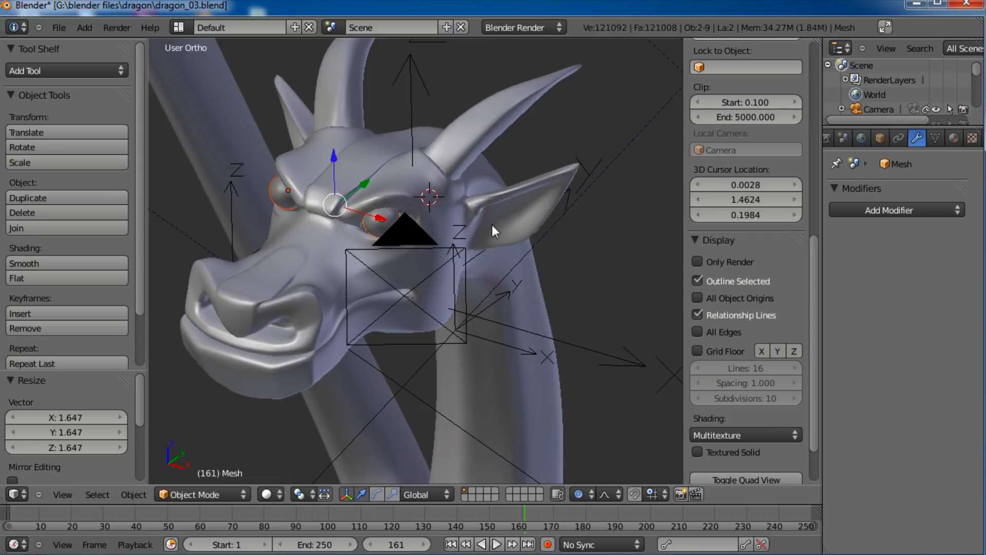
{"action": "key", "text": "s"}
{"action": "right_click", "coordinate": [520, 206]}
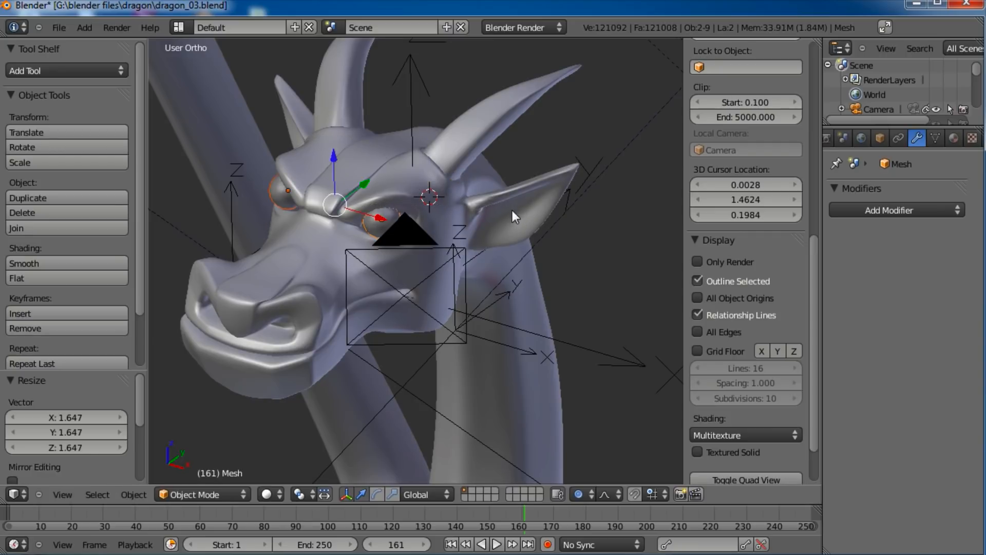
Step: Set the pivot point to Individual Origins, reselect both eyeballs and try scaling them
{"action": "left_click", "coordinate": [300, 495]}
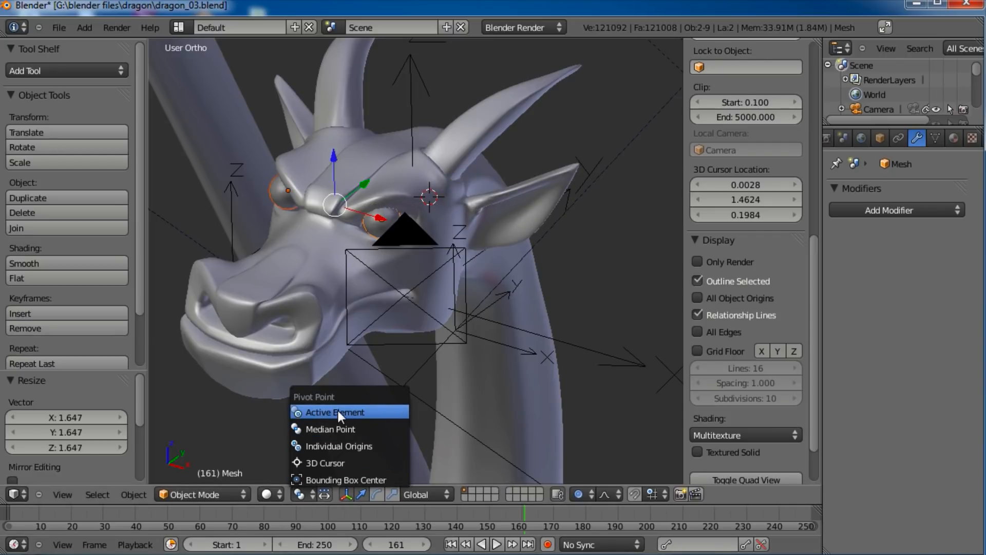
{"action": "left_click", "coordinate": [356, 446]}
{"action": "key", "text": "s"}
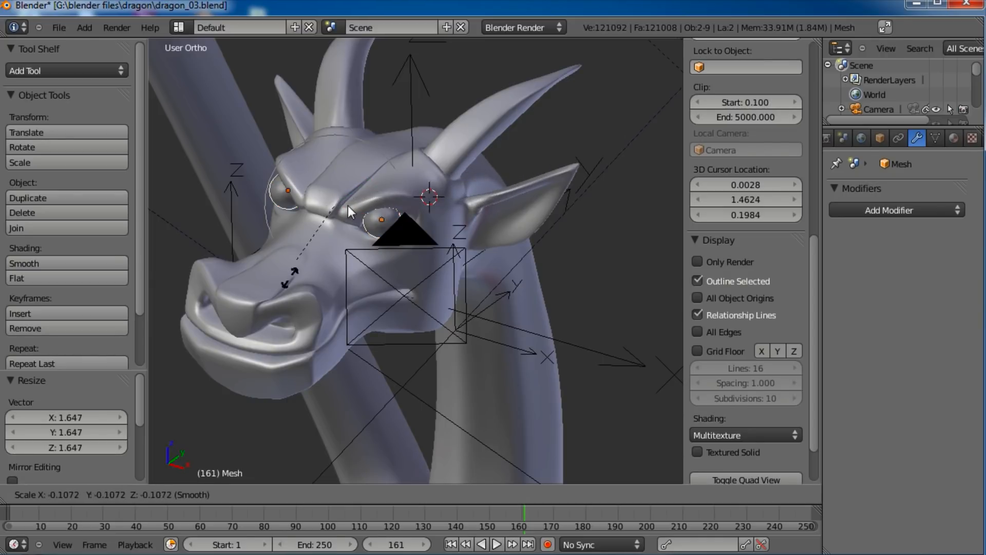
{"action": "right_click", "coordinate": [284, 209]}
{"action": "right_click", "coordinate": [284, 209]}
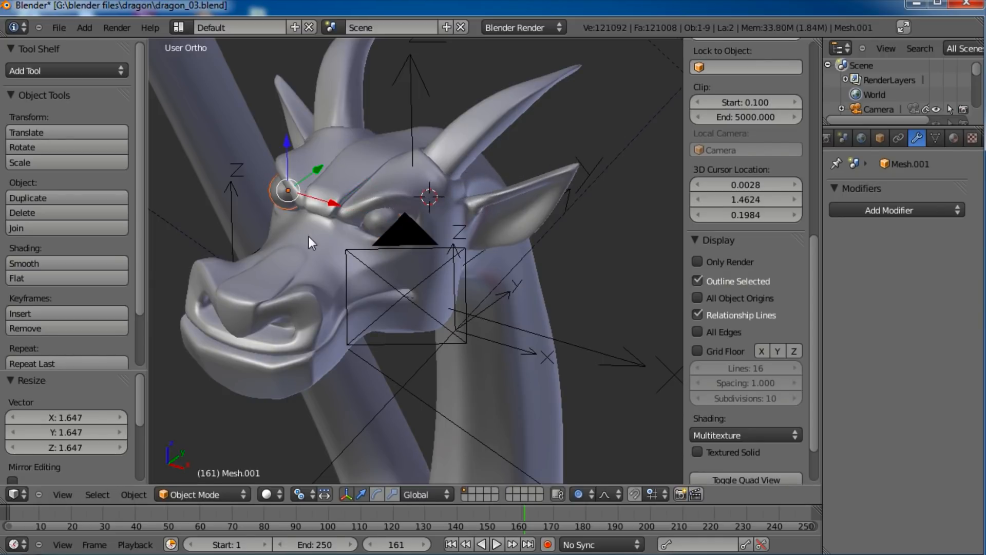
{"action": "right_click", "coordinate": [381, 221], "text": "shift"}
{"action": "key", "text": "s"}
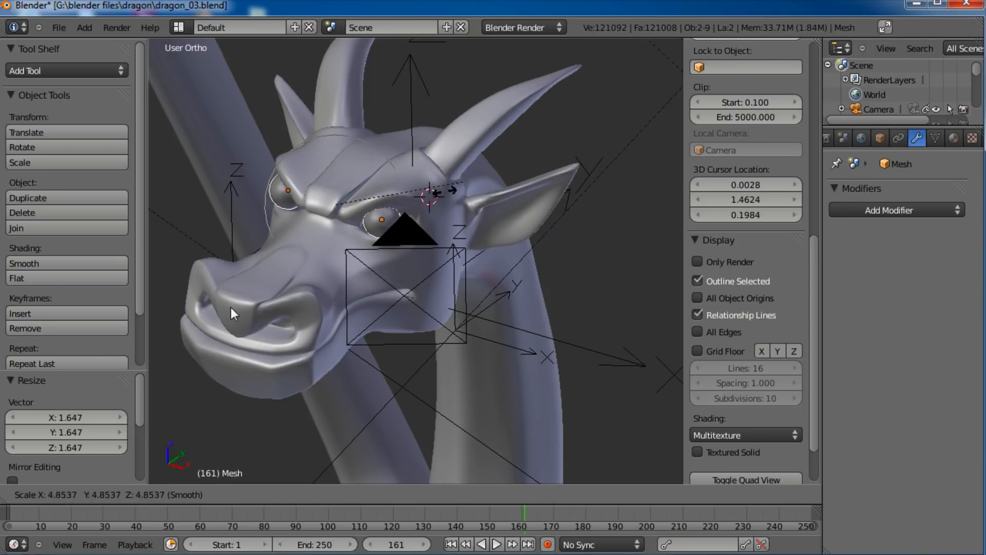
{"action": "right_click", "coordinate": [406, 205]}
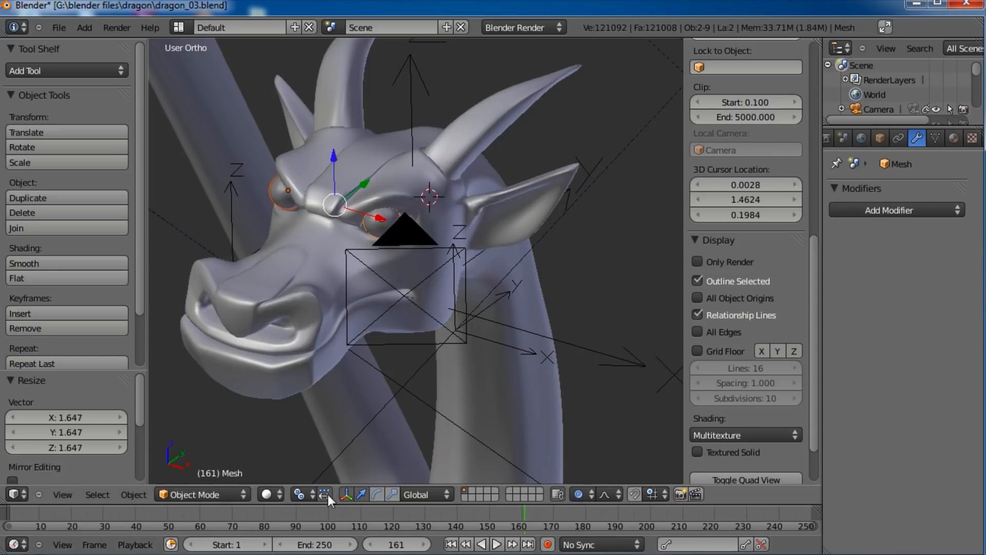
Step: Toggle the manipulation of object centers only and scale both eyeballs by 1.245 in X and 1.243 in Y and Z
{"action": "key", "text": "s"}
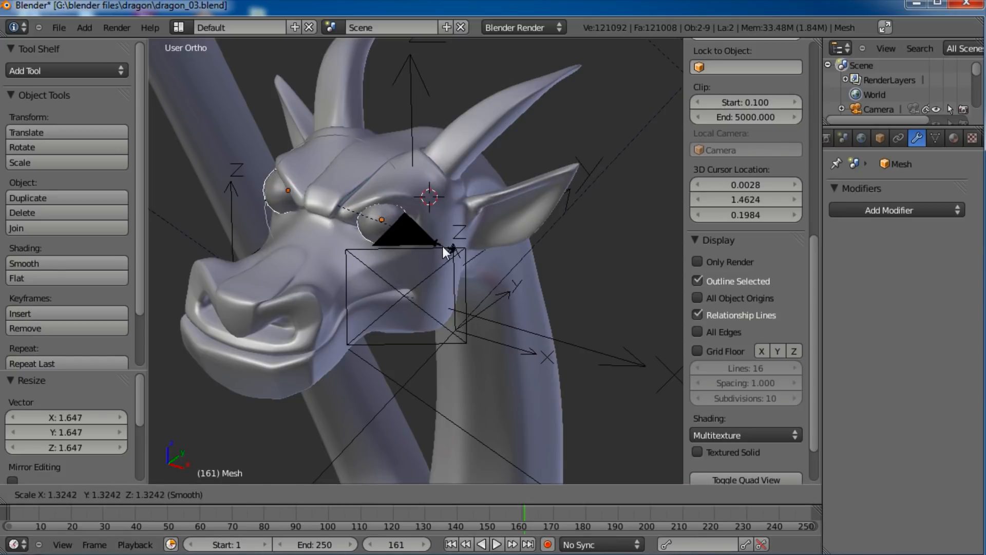
{"action": "key", "text": "Escape"}
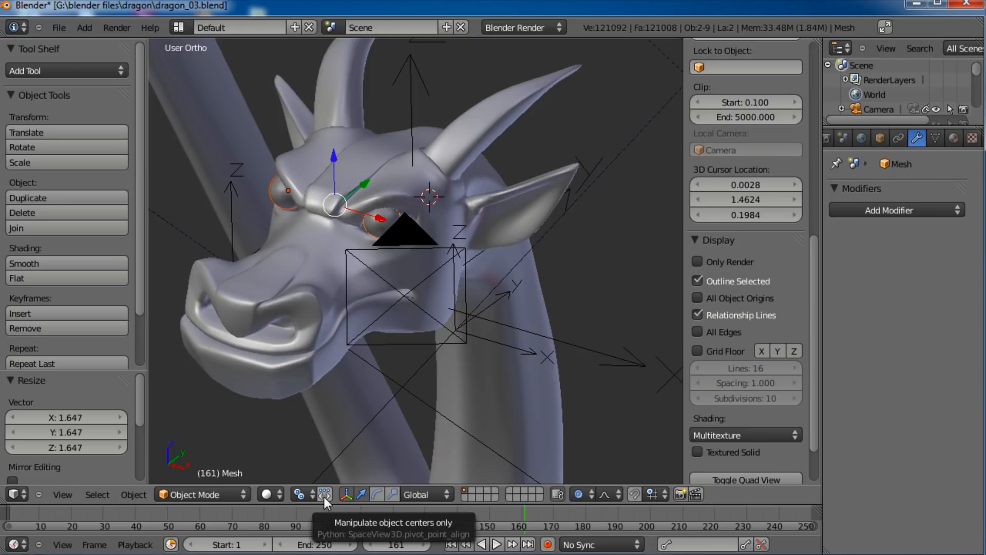
{"action": "left_click", "coordinate": [325, 494]}
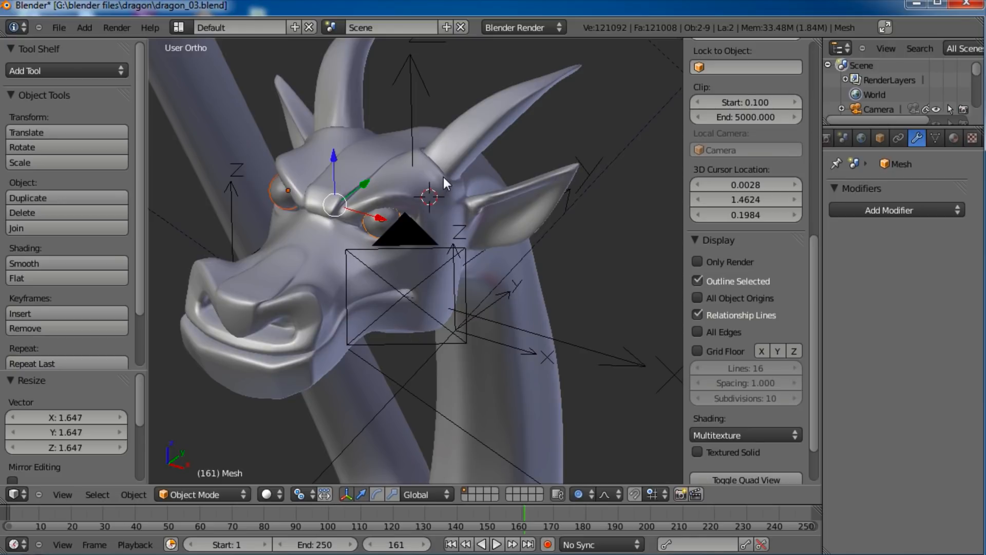
{"action": "key", "text": "s"}
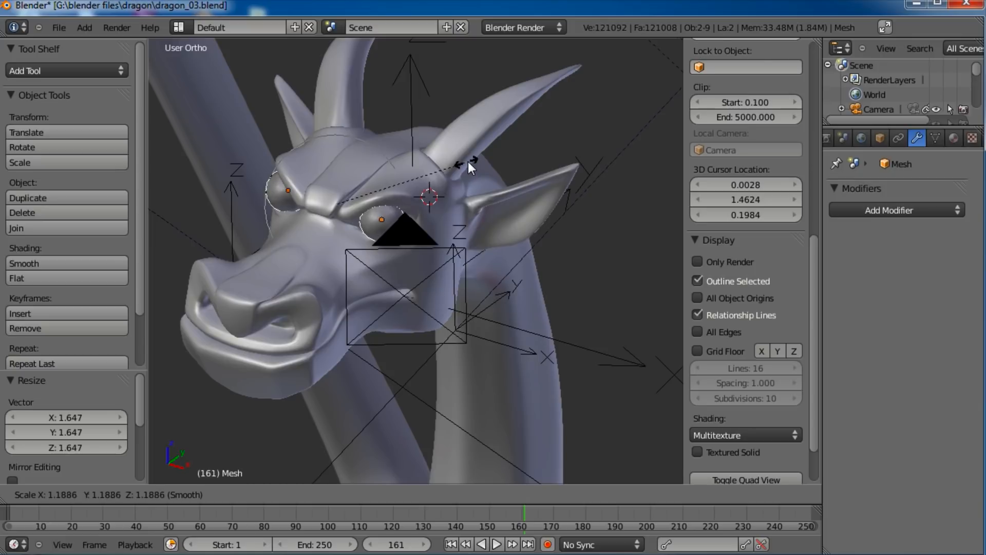
{"action": "left_click", "coordinate": [443, 171]}
Step: Move both eyeballs back along the Y axis into the sockets and lower them by 0.215 in Z
{"action": "key", "text": "g"}
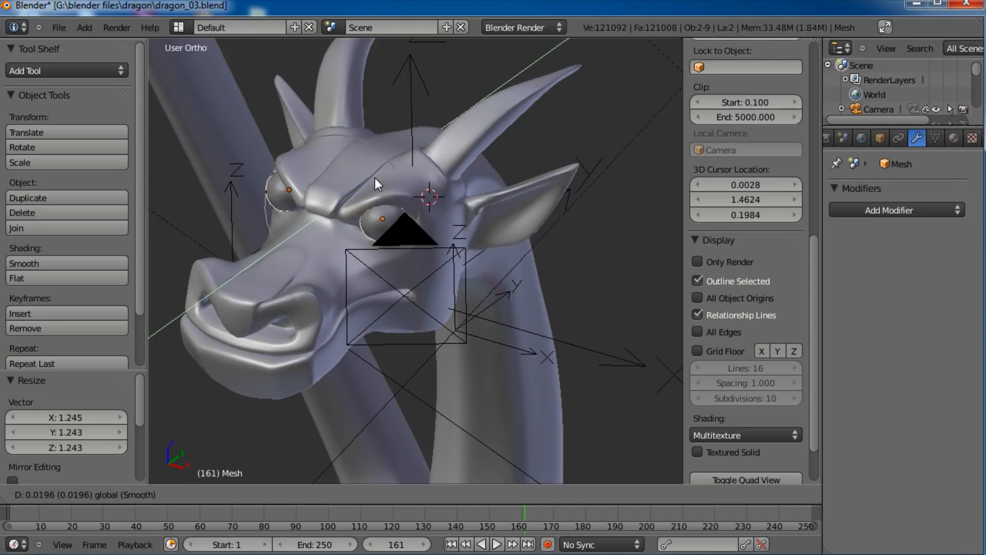
{"action": "left_click", "coordinate": [381, 173]}
{"action": "key", "text": "g"}
{"action": "key", "text": "z"}
{"action": "left_click", "coordinate": [367, 205]}
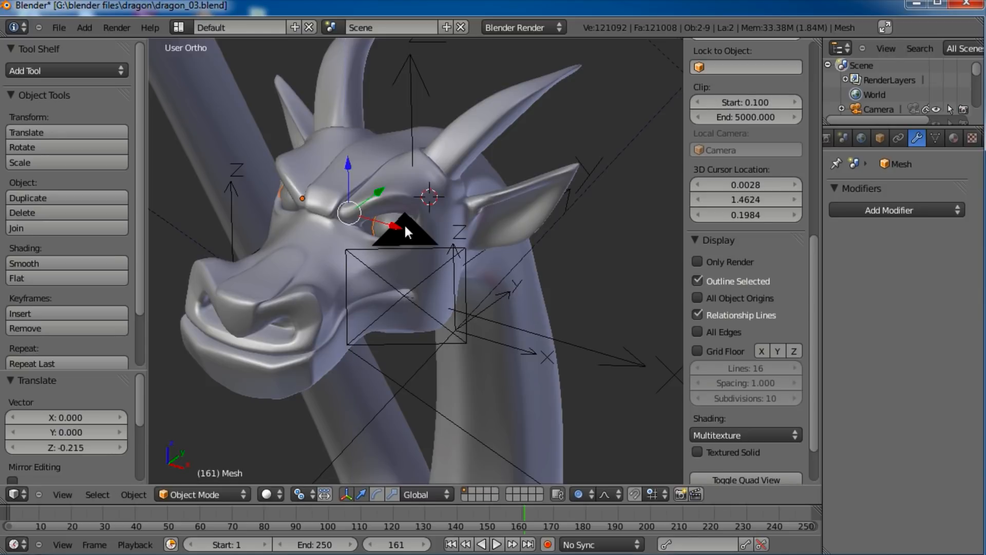
Step: Scale both eyeballs by 1.121 on all axes while viewing the head from the front
{"action": "middle_click_drag", "start_coordinate": [350, 307], "coordinate": [361, 309]}
{"action": "middle_click_drag", "start_coordinate": [528, 282], "coordinate": [513, 276]}
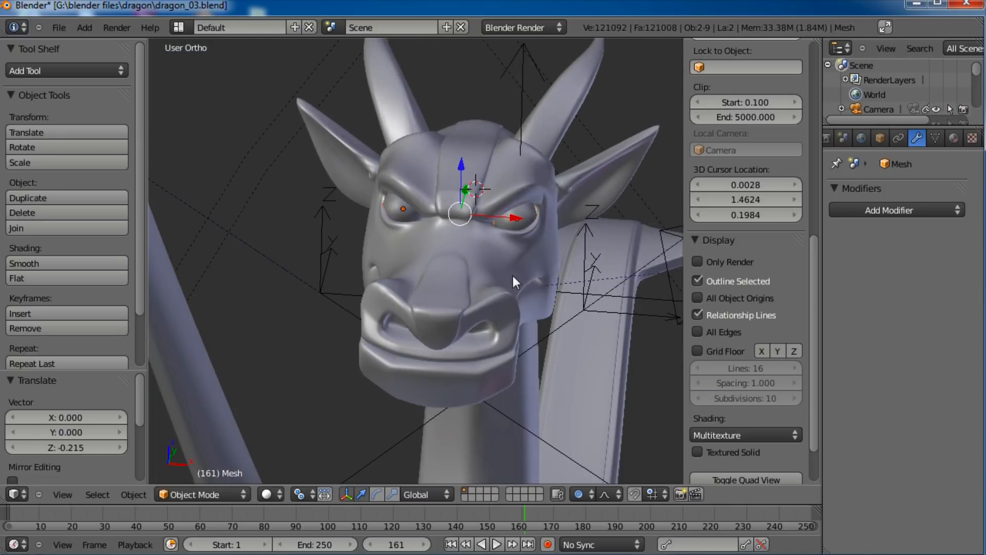
{"action": "key", "text": "s"}
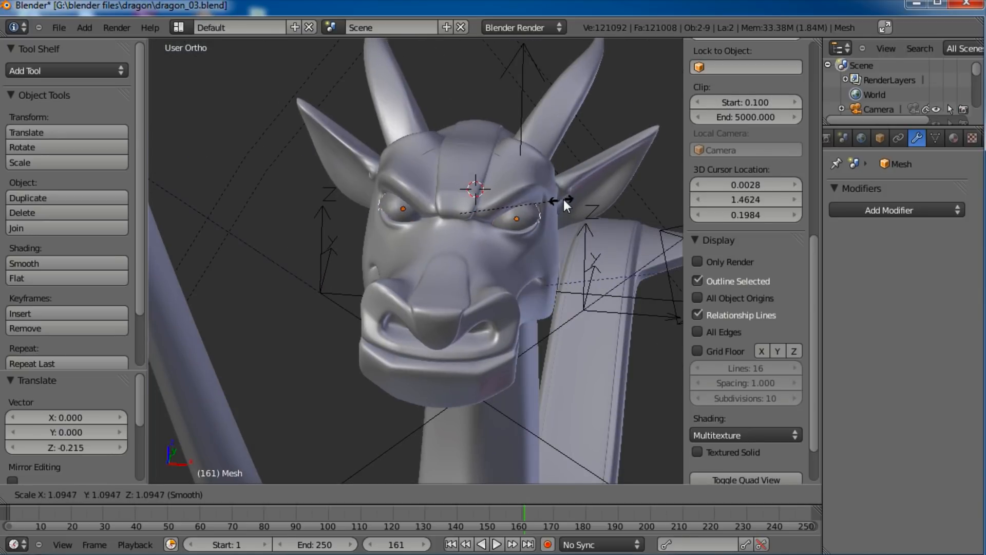
{"action": "left_click", "coordinate": [563, 199]}
Step: Set the pivot point to Median Point, scale the eyeball pair to about 0.93, and raise it slightly along Z
{"action": "left_click", "coordinate": [309, 489]}
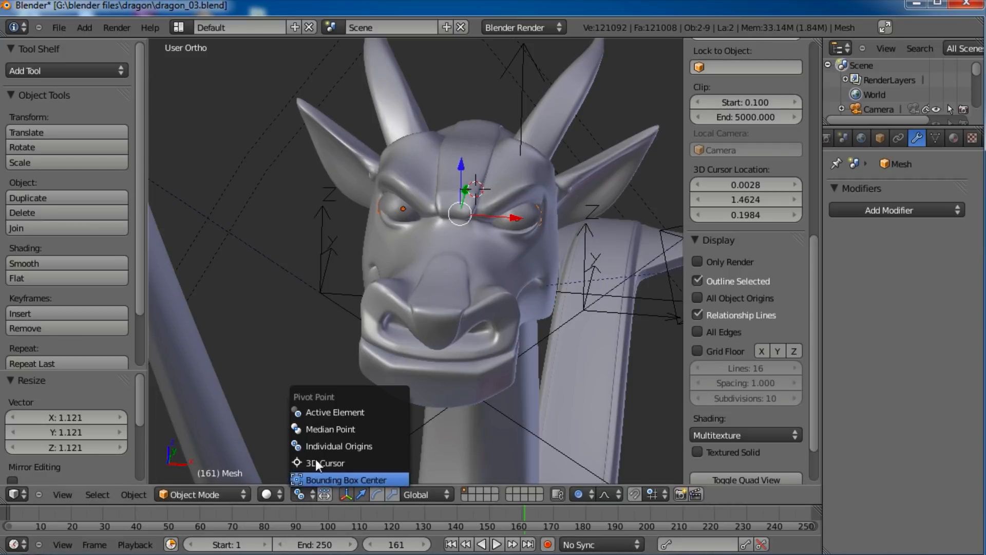
{"action": "left_click", "coordinate": [331, 430]}
{"action": "key", "text": "s"}
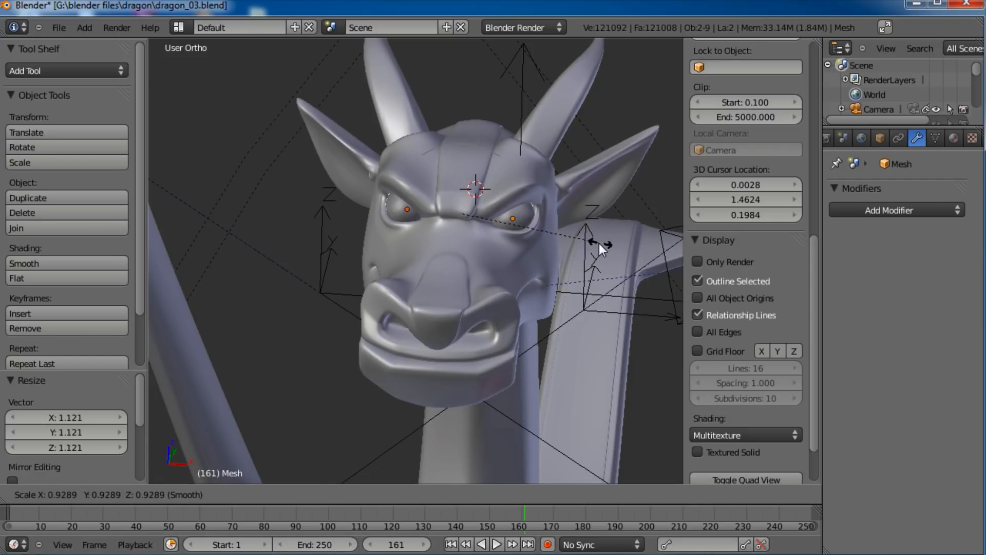
{"action": "left_click", "coordinate": [599, 243]}
{"action": "left_click_drag", "start_coordinate": [465, 172], "coordinate": [459, 157]}
{"action": "key", "text": "a"}
Step: Reselect both eyeballs and move them forward along the Y axis by about 0.17
{"action": "scroll", "coordinate": [391, 282], "scroll_direction": "down", "scroll_amount": 3}
{"action": "middle_click_drag", "start_coordinate": [378, 286], "coordinate": [441, 261]}
{"action": "scroll", "coordinate": [452, 267], "scroll_direction": "up", "scroll_amount": 3}
{"action": "right_click", "coordinate": [565, 203]}
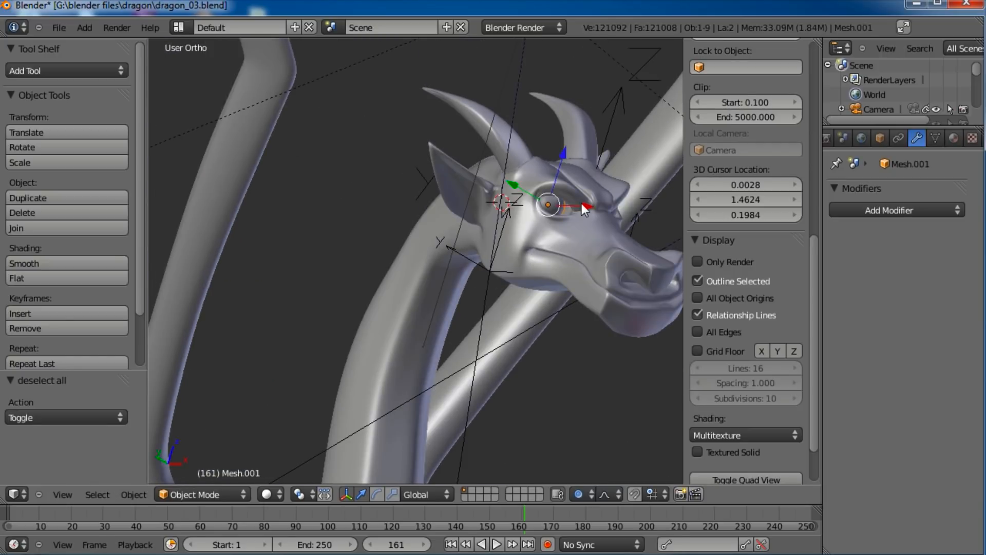
{"action": "key", "text": "z"}
{"action": "right_click", "coordinate": [593, 207], "text": "shift"}
{"action": "key", "text": "z"}
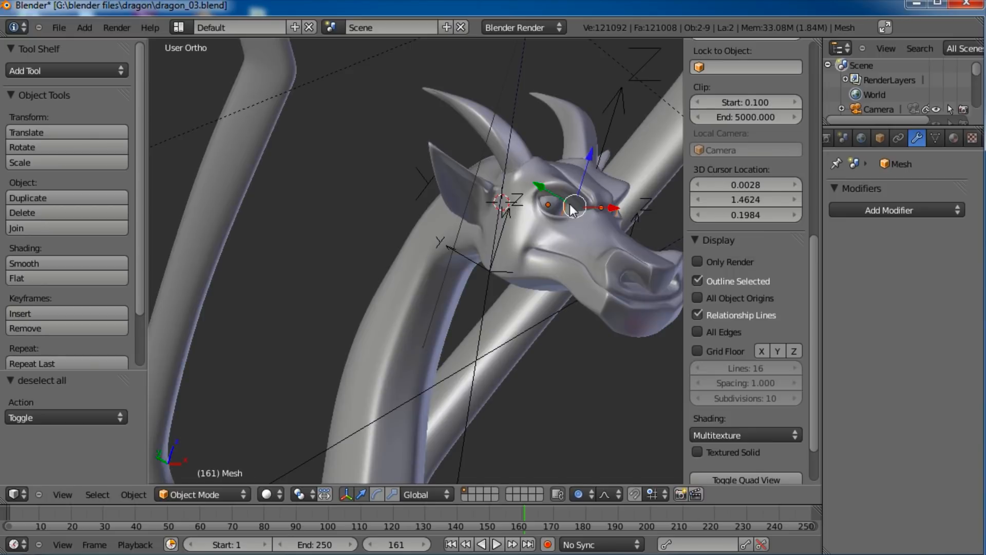
{"action": "key", "text": "g"}
{"action": "key", "text": "y"}
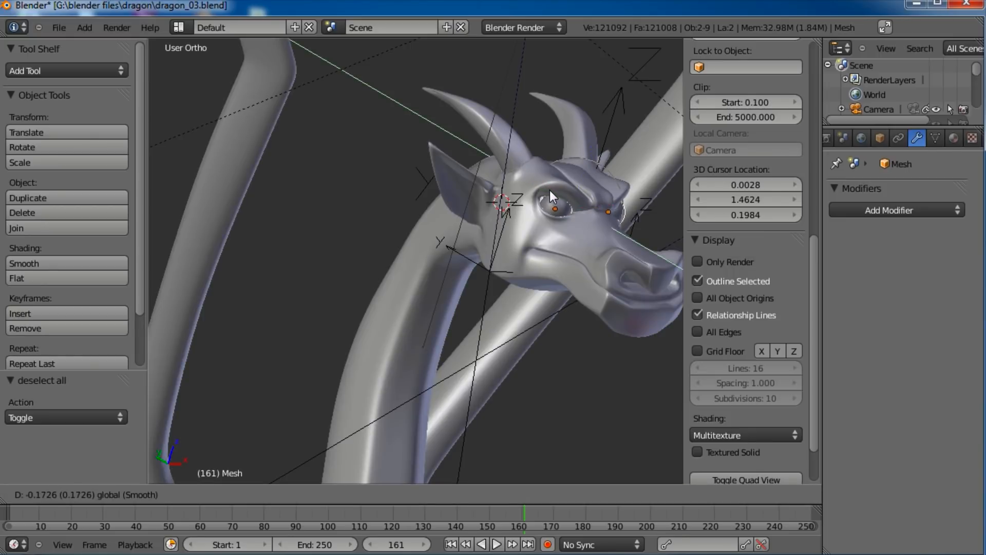
{"action": "left_click", "coordinate": [550, 189]}
Step: Deselect everything and save the file, overwriting dragon_03.blend
{"action": "middle_click_drag", "start_coordinate": [532, 288], "coordinate": [415, 203]}
{"action": "key", "text": "a"}
{"action": "scroll", "coordinate": [433, 312], "scroll_direction": "down", "scroll_amount": 3}
{"action": "key", "text": "ctrl+s"}
{"action": "left_click", "coordinate": [445, 245]}
Step: Examine the whole dragon from several angles to judge the head's proportions against the body and wing arms
{"action": "scroll", "coordinate": [445, 246], "scroll_direction": "down", "scroll_amount": 3}
{"action": "scroll", "coordinate": [439, 273], "scroll_direction": "up", "scroll_amount": 1}
{"action": "scroll", "coordinate": [433, 244], "scroll_direction": "down", "scroll_amount": 2}
{"action": "middle_click_drag", "start_coordinate": [432, 248], "coordinate": [513, 251]}
{"action": "scroll", "coordinate": [418, 258], "scroll_direction": "up", "scroll_amount": 1}
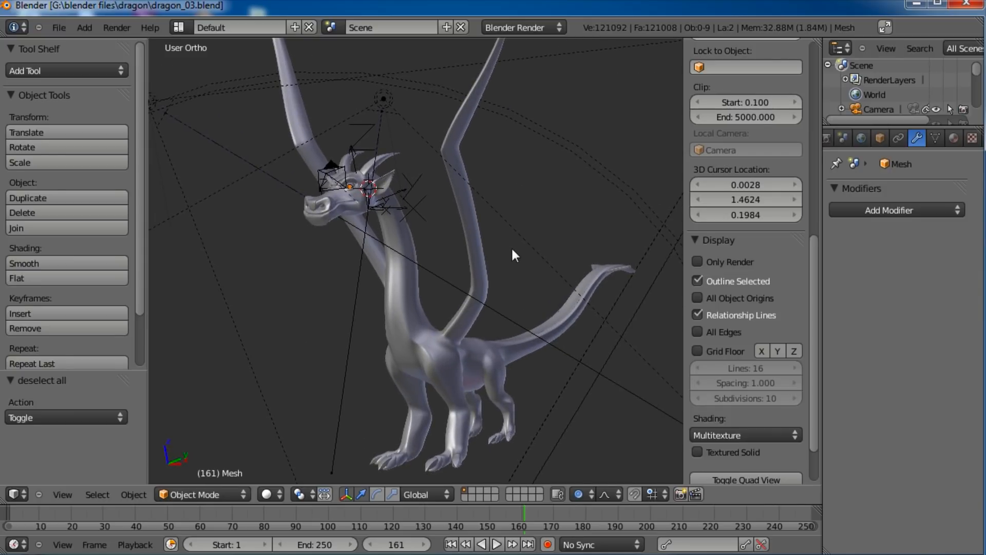
{"action": "middle_click_drag", "start_coordinate": [403, 292], "coordinate": [546, 251]}
{"action": "middle_click_drag", "start_coordinate": [406, 313], "coordinate": [404, 308]}
{"action": "middle_click_drag", "start_coordinate": [462, 273], "coordinate": [464, 281]}
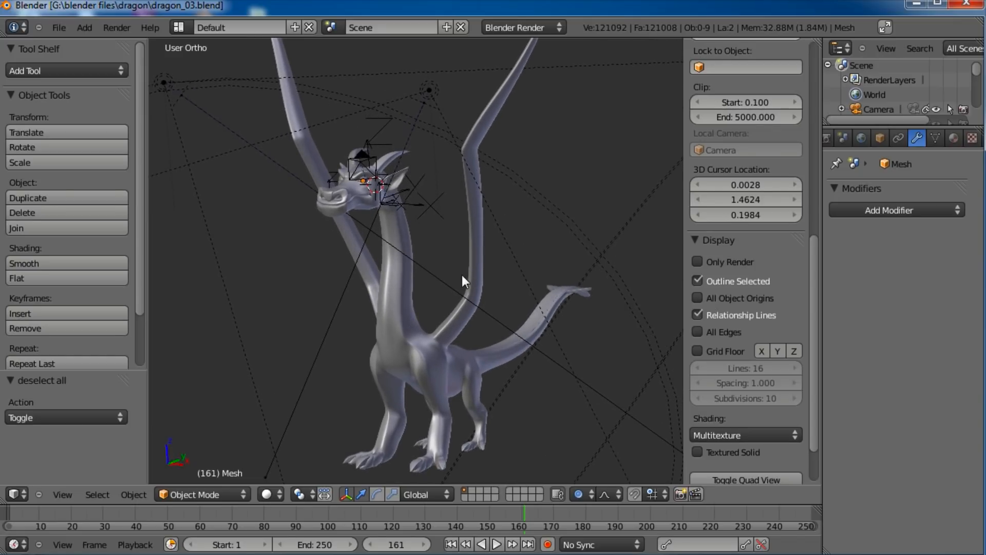